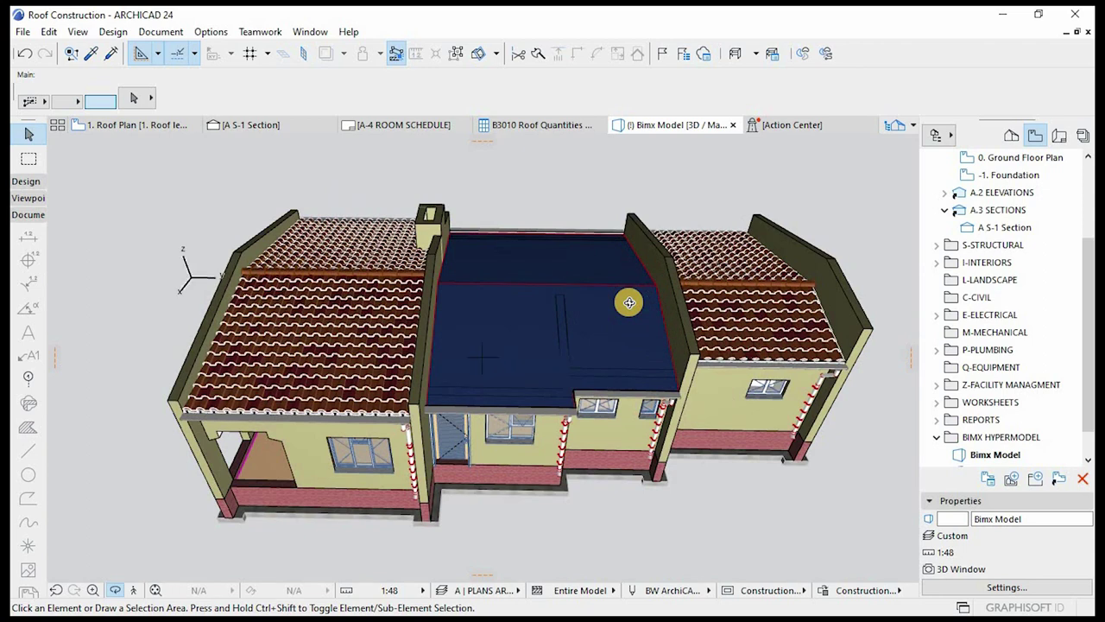
# - Examine the untiled middle roof of the house in the 3D model from several angles
pyautogui.scroll(5, 627, 315)
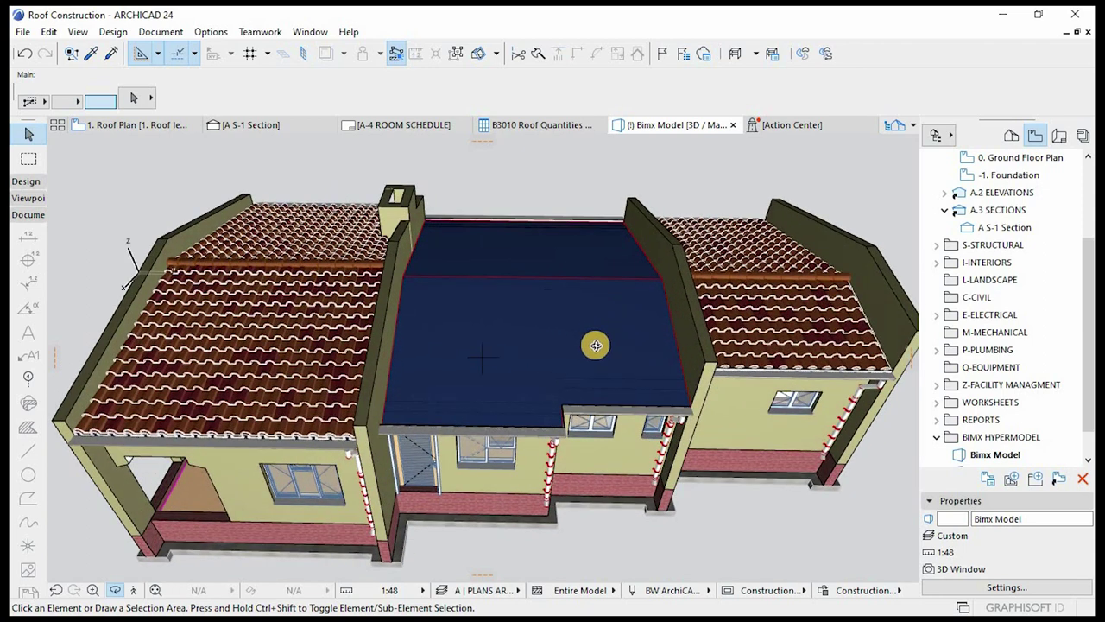
pyautogui.scroll(-3, 597, 345)
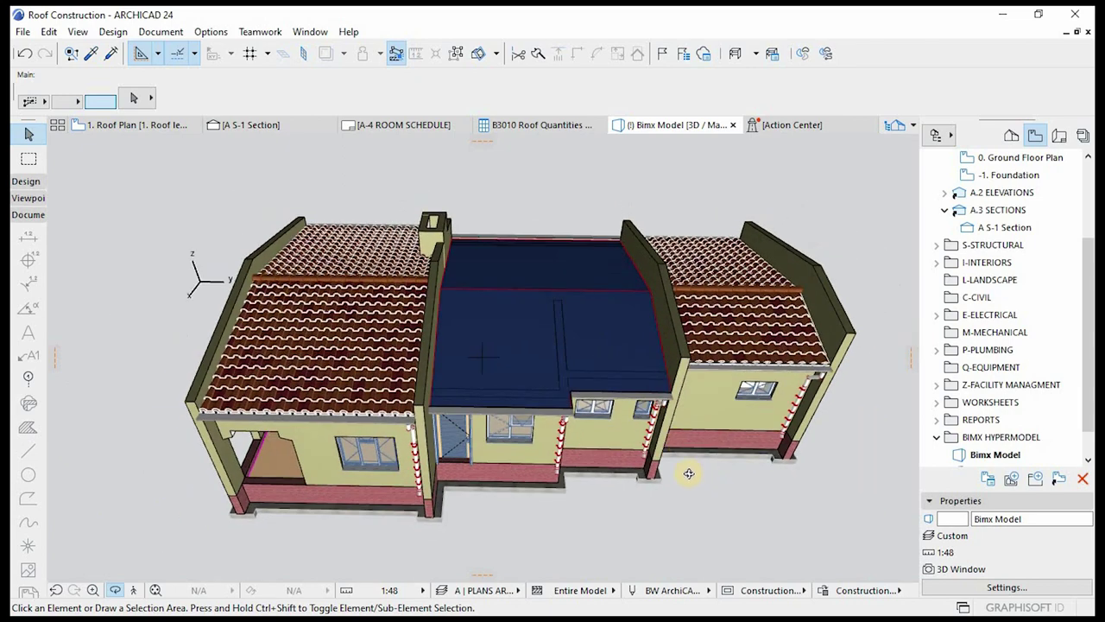
pyautogui.keyDown('shift'); pyautogui.moveTo(668, 468); pyautogui.dragTo(485, 375, button='middle'); pyautogui.keyUp('shift')
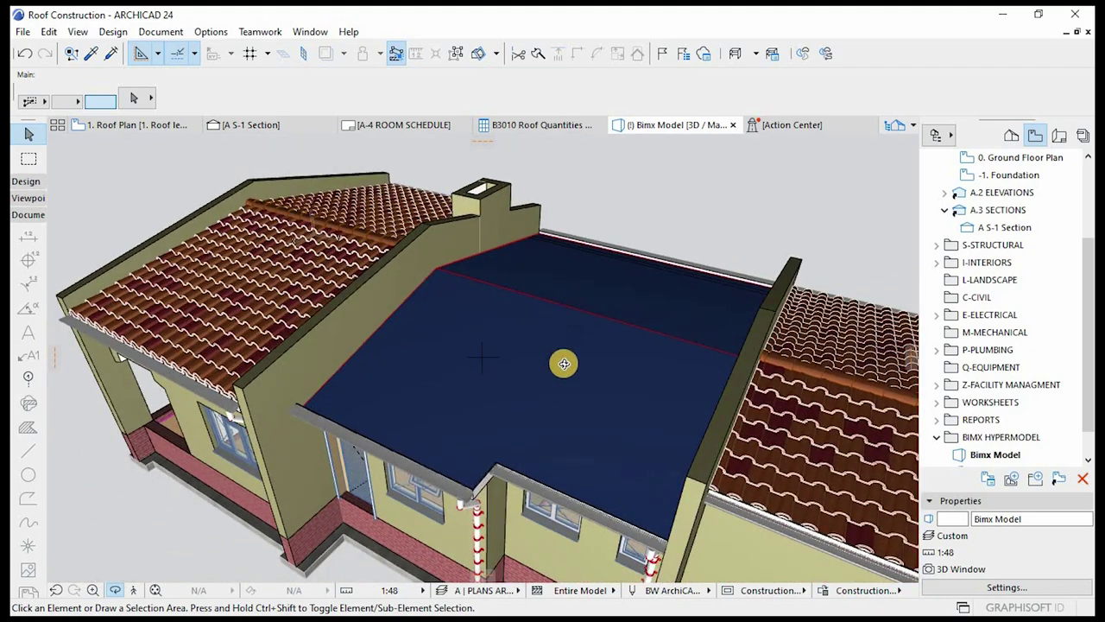
pyautogui.keyDown('shift'); pyautogui.moveTo(562, 363); pyautogui.dragTo(400, 247, button='middle'); pyautogui.keyUp('shift')
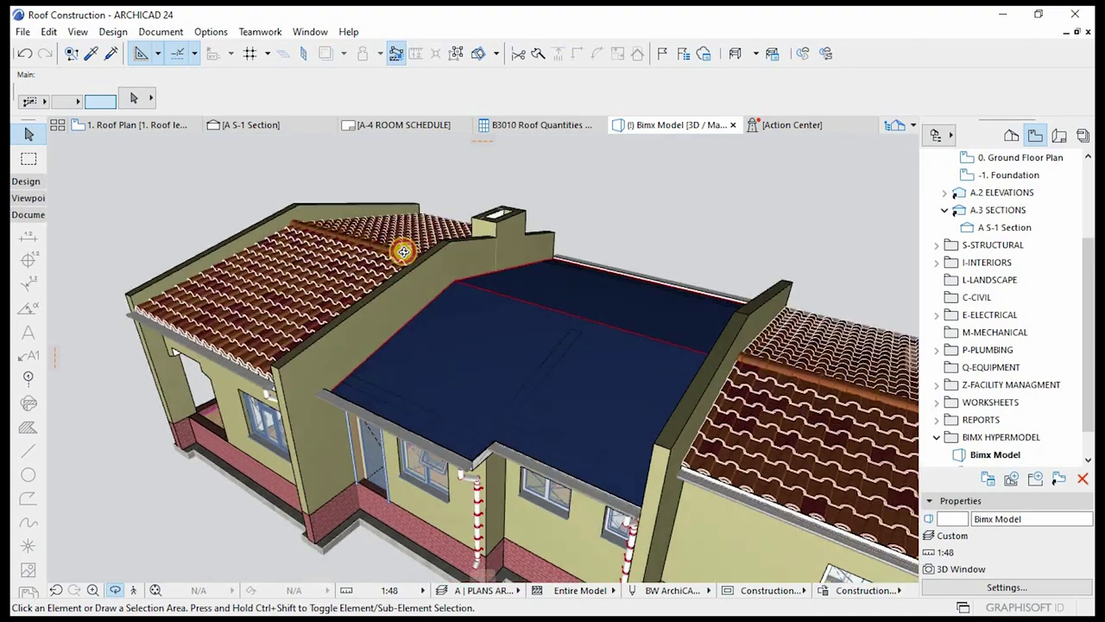
# - Open the 1. Roof Plan and examine the A and B portions of the untiled middle roof and the section line crossing it
pyautogui.click(104, 125)
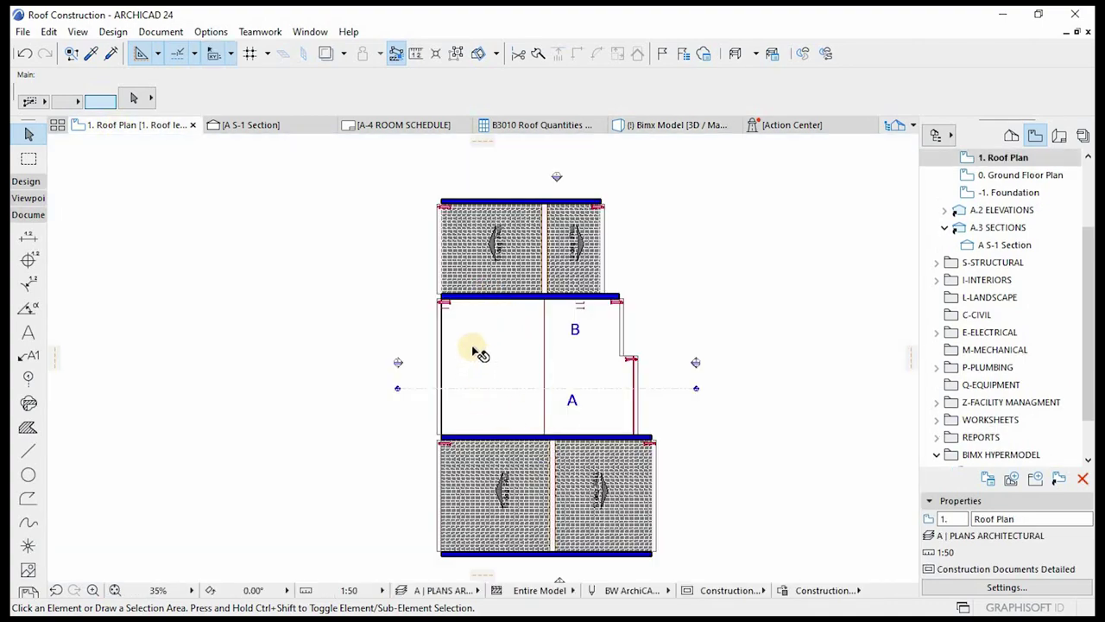
pyautogui.scroll(2, 476, 351)
pyautogui.scroll(1, 588, 372)
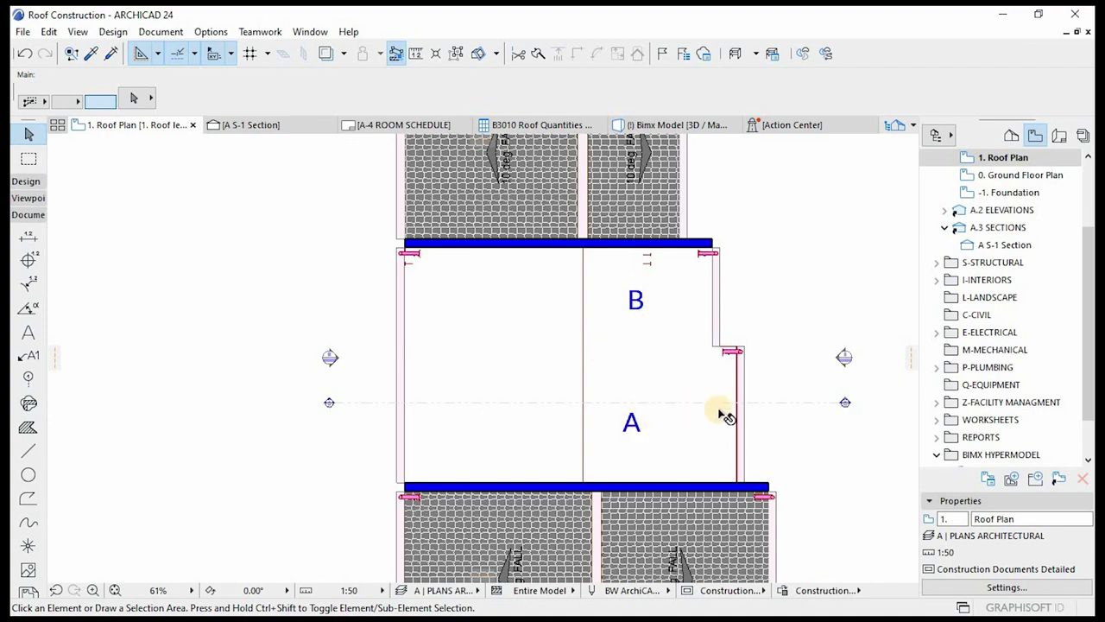
pyautogui.scroll(2, 721, 402)
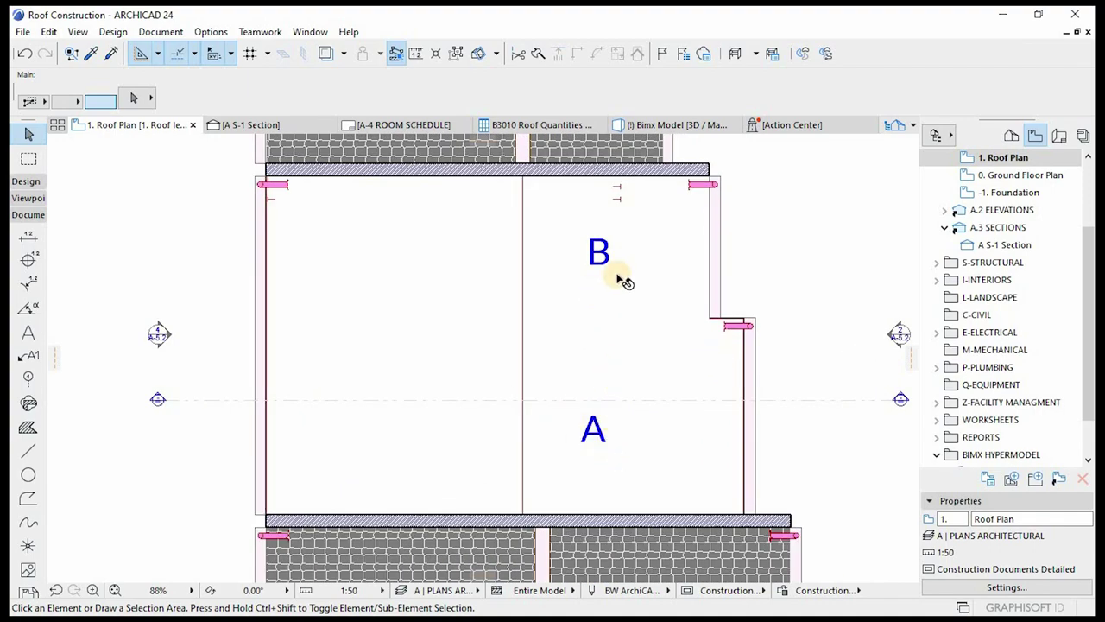
pyautogui.scroll(-1, 587, 250)
pyautogui.scroll(-1, 570, 427)
pyautogui.scroll(1, 548, 287)
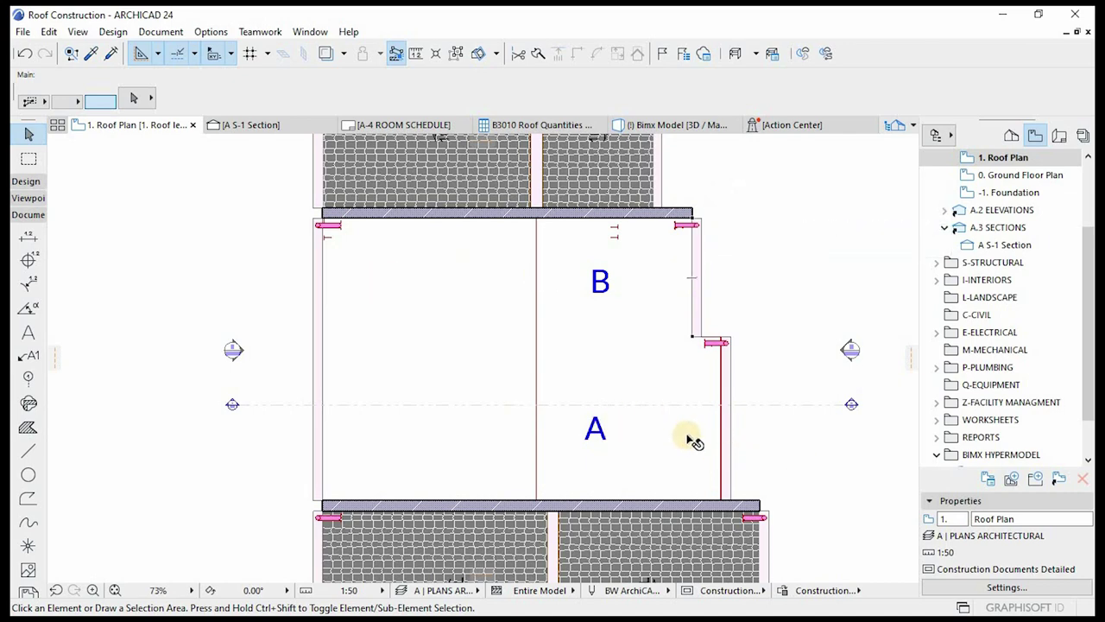
pyautogui.scroll(-1, 561, 343)
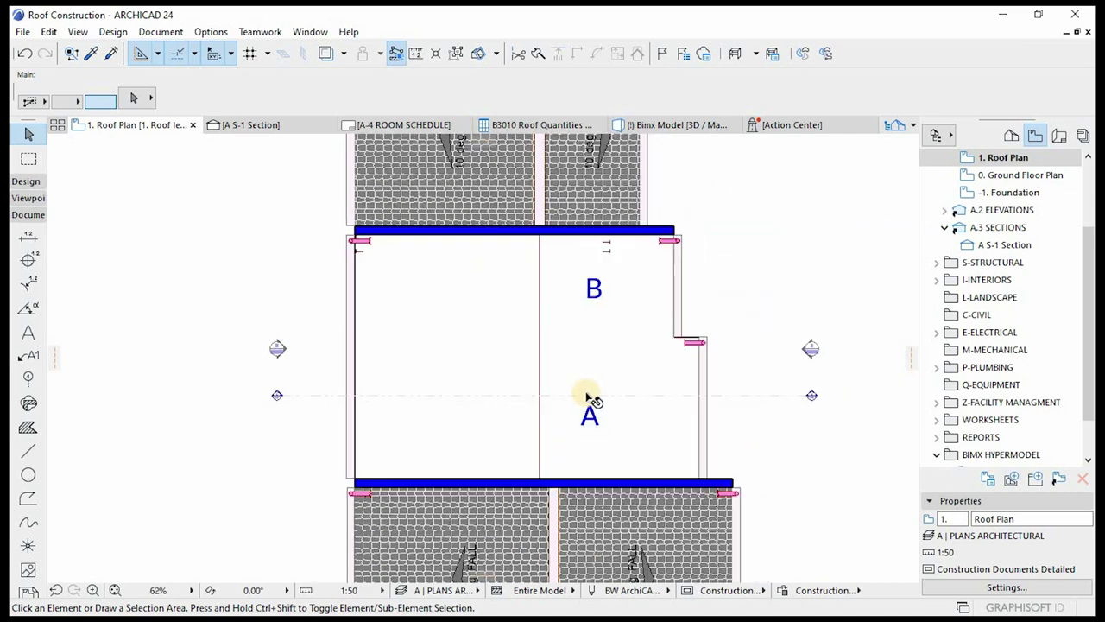
pyautogui.scroll(-1, 587, 397)
pyautogui.scroll(1, 669, 406)
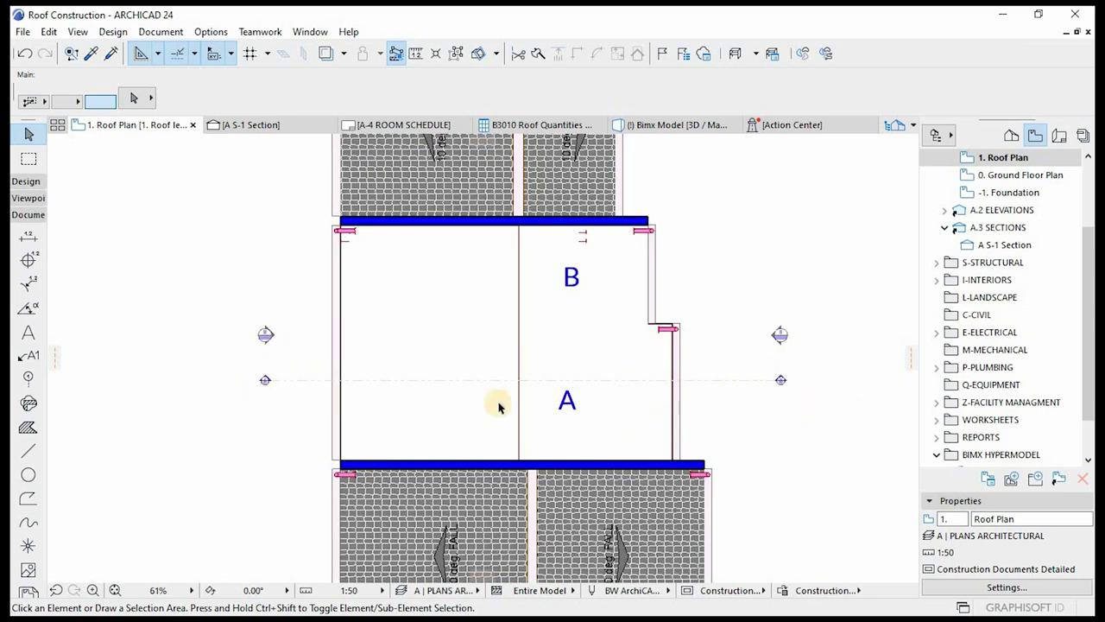
pyautogui.scroll(2, 578, 405)
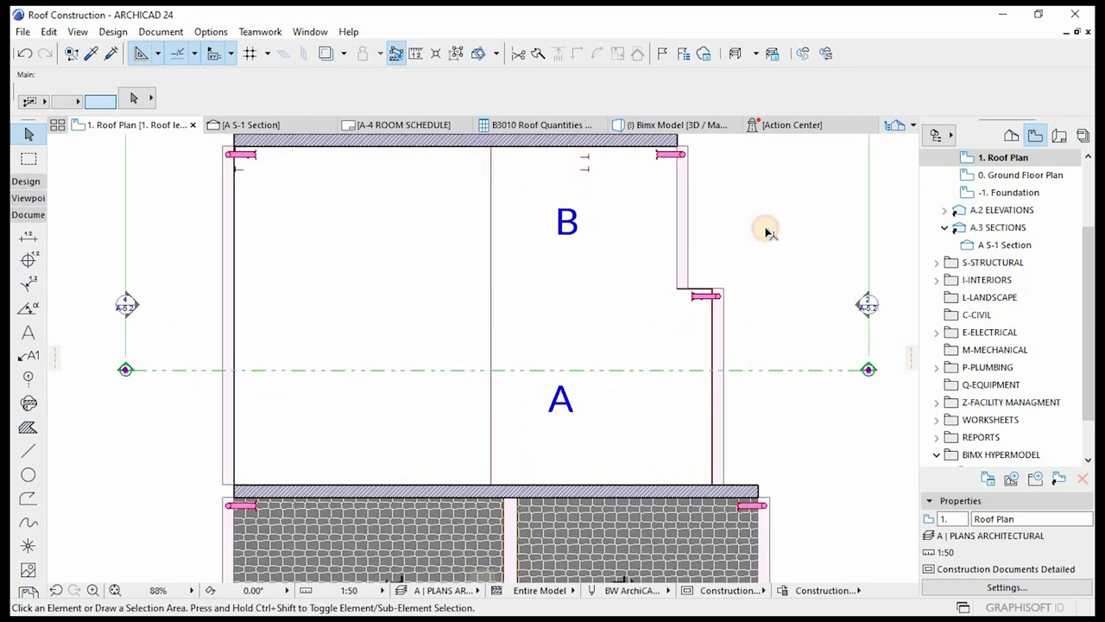
# - Open section A S-1 from its section line on the roof plan with the current view settings, and clear the selection
pyautogui.rightClick(766, 296)
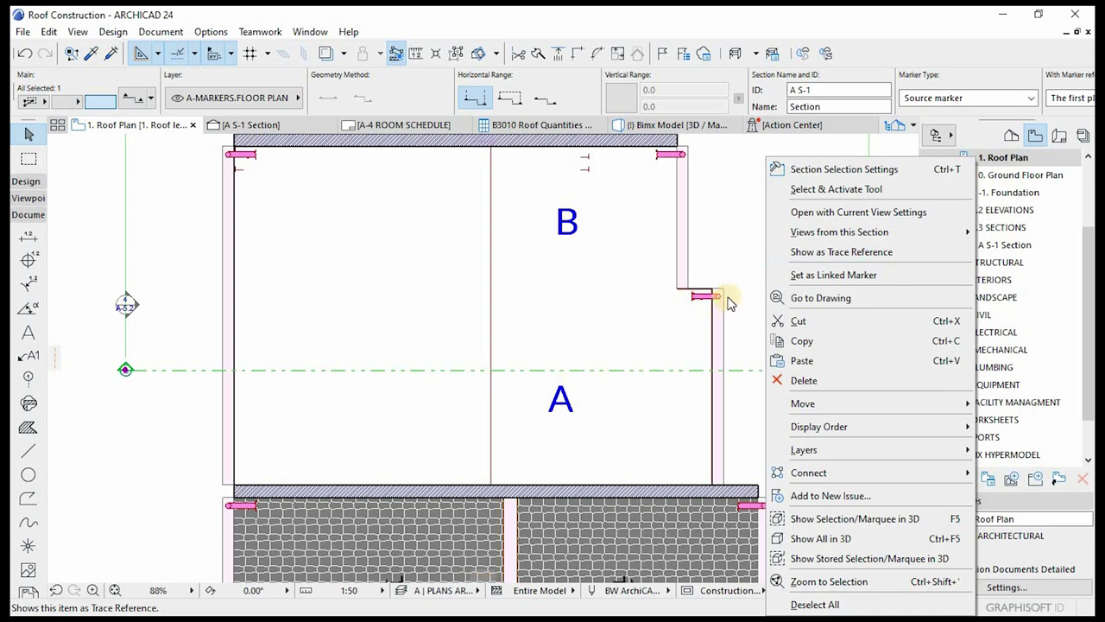
pyautogui.click(814, 217)
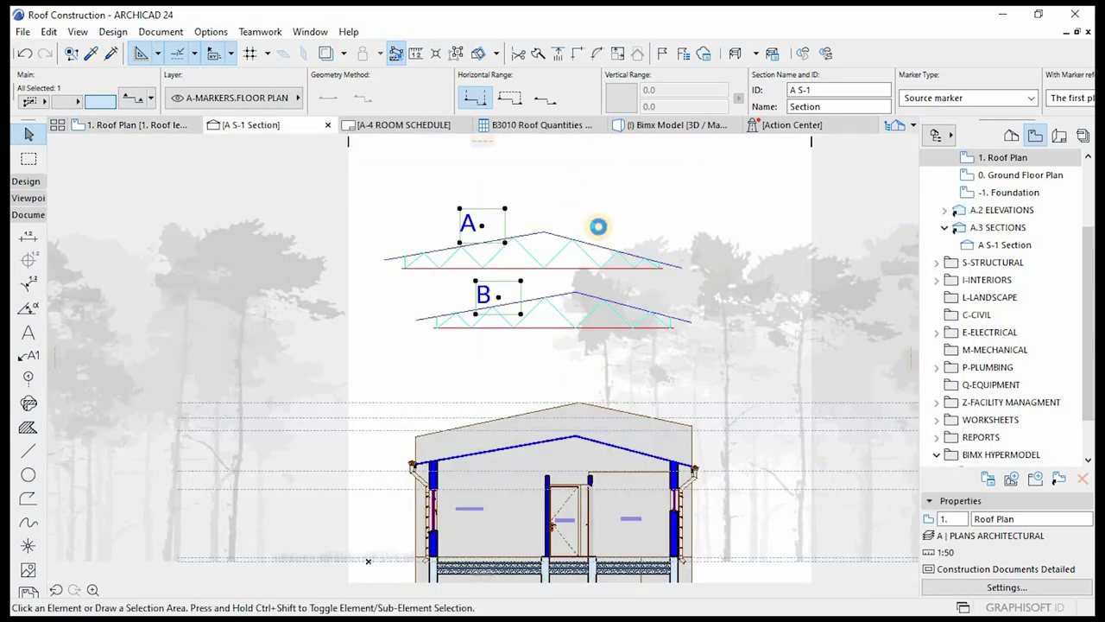
pyautogui.click(594, 220)
# - Examine the A and B truss outlines drawn above the building and the roof profile in the section
pyautogui.scroll(4, 491, 197)
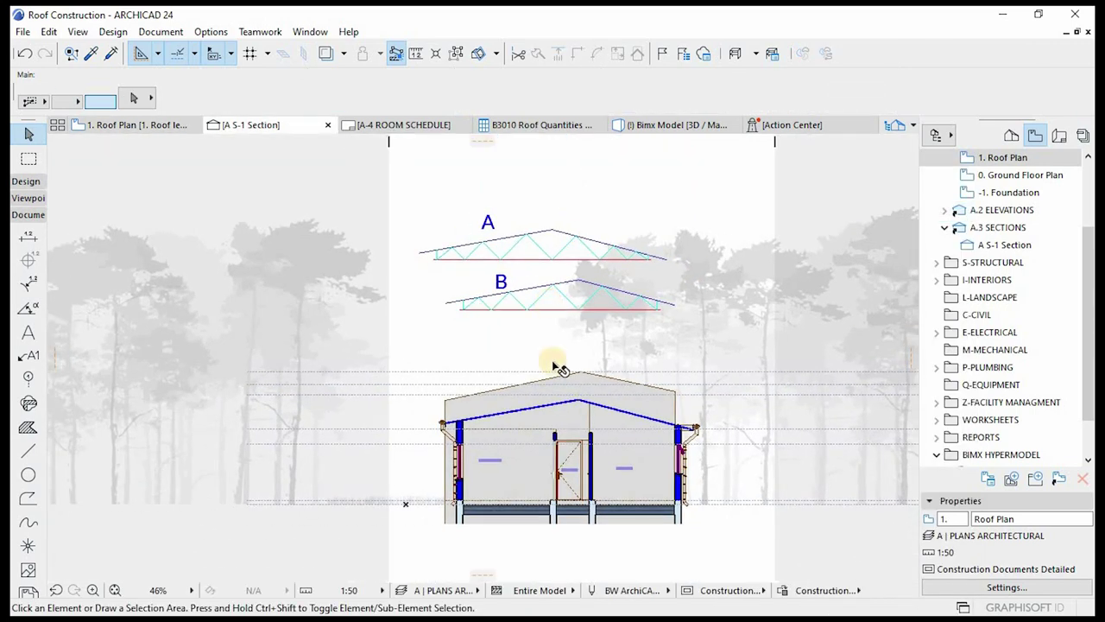
pyautogui.scroll(-3, 610, 259)
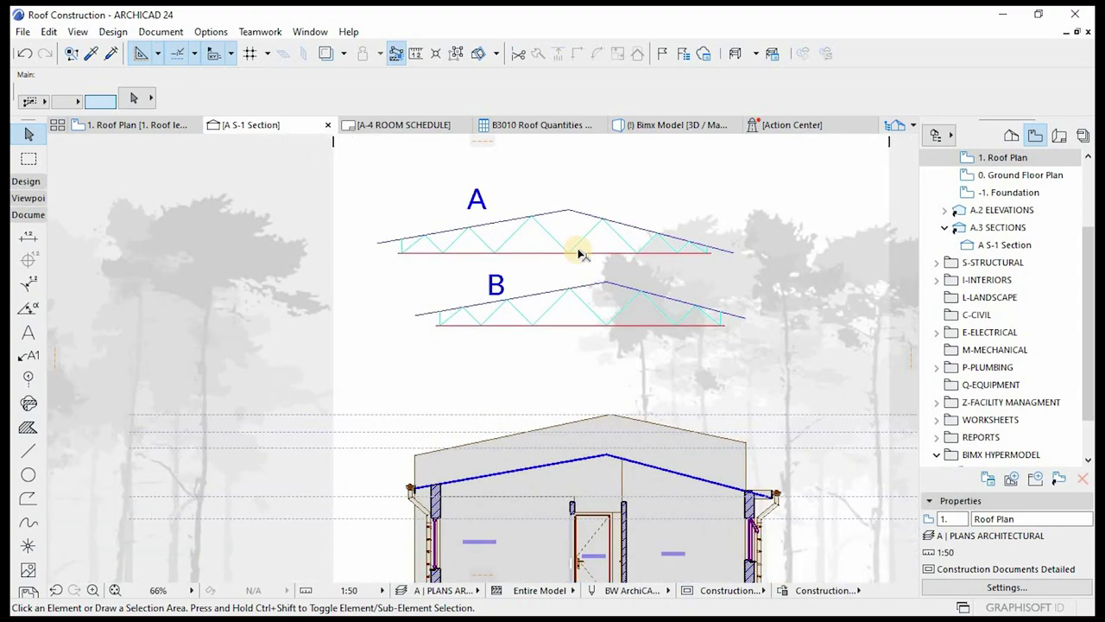
pyautogui.scroll(2, 483, 215)
pyautogui.scroll(1, 506, 227)
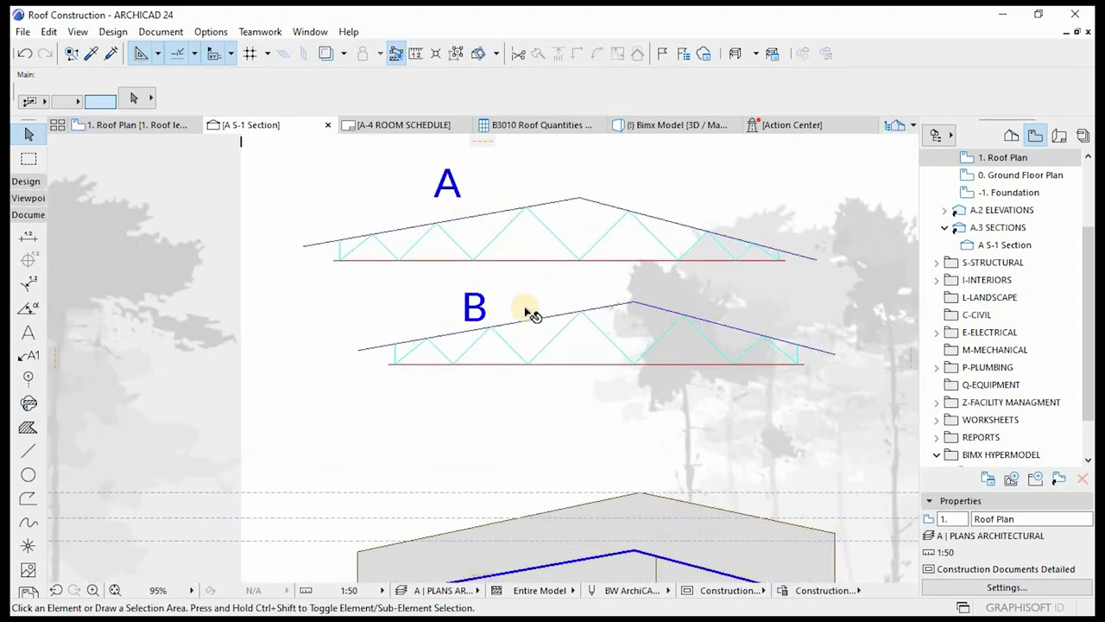
pyautogui.scroll(-2, 557, 281)
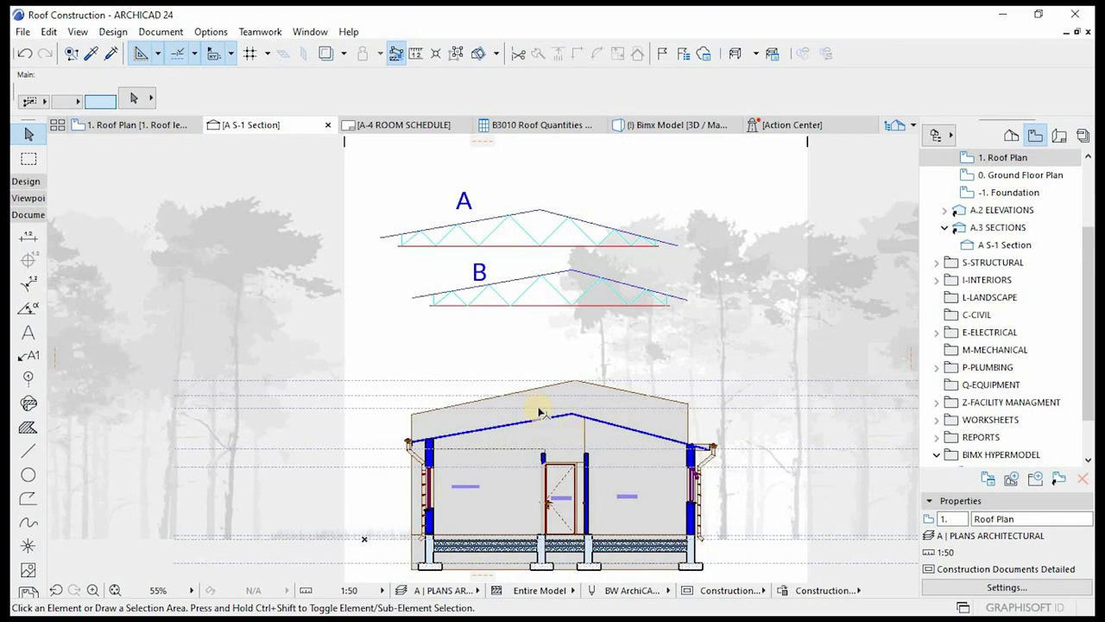
pyautogui.scroll(4, 547, 488)
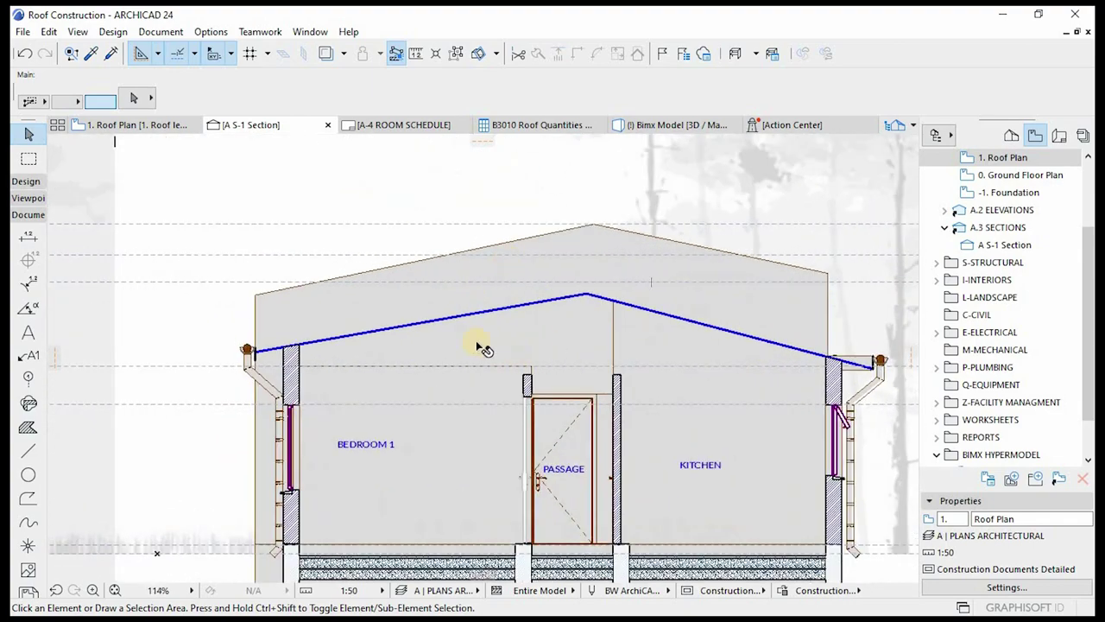
pyautogui.scroll(-3, 518, 308)
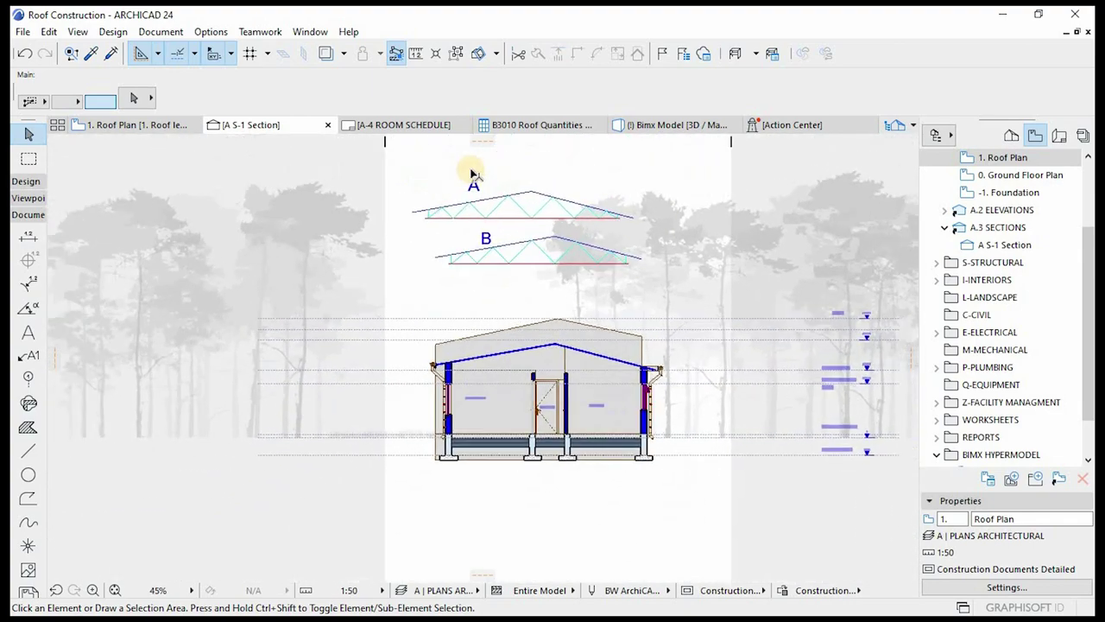
pyautogui.scroll(2, 476, 173)
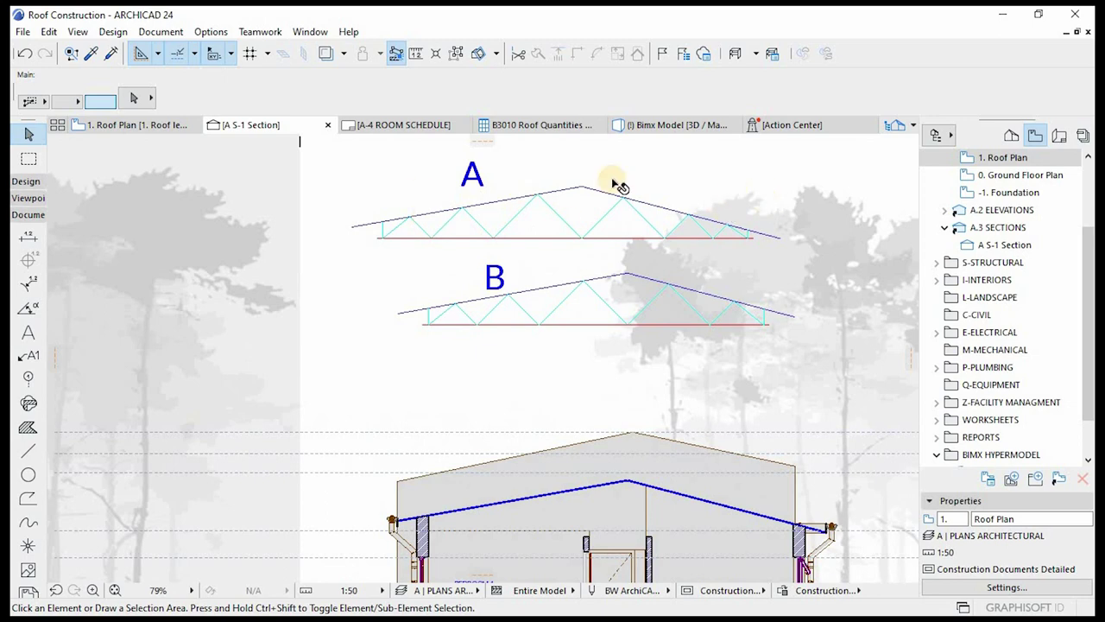
# - Move truss A's chords and web members straight down until the bottom chord sits level with the top of the passage walls
pyautogui.click(568, 189)
pyautogui.moveTo(522, 269); pyautogui.dragTo(543, 310, button='middle')
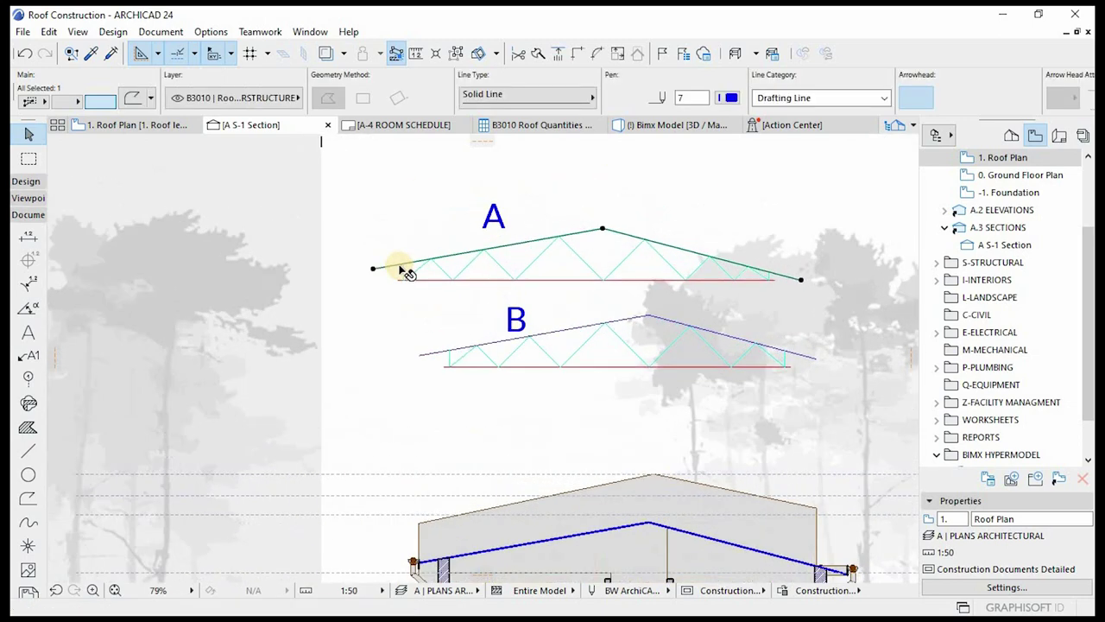
pyautogui.keyDown('shift'); pyautogui.click(473, 267); pyautogui.keyUp('shift')
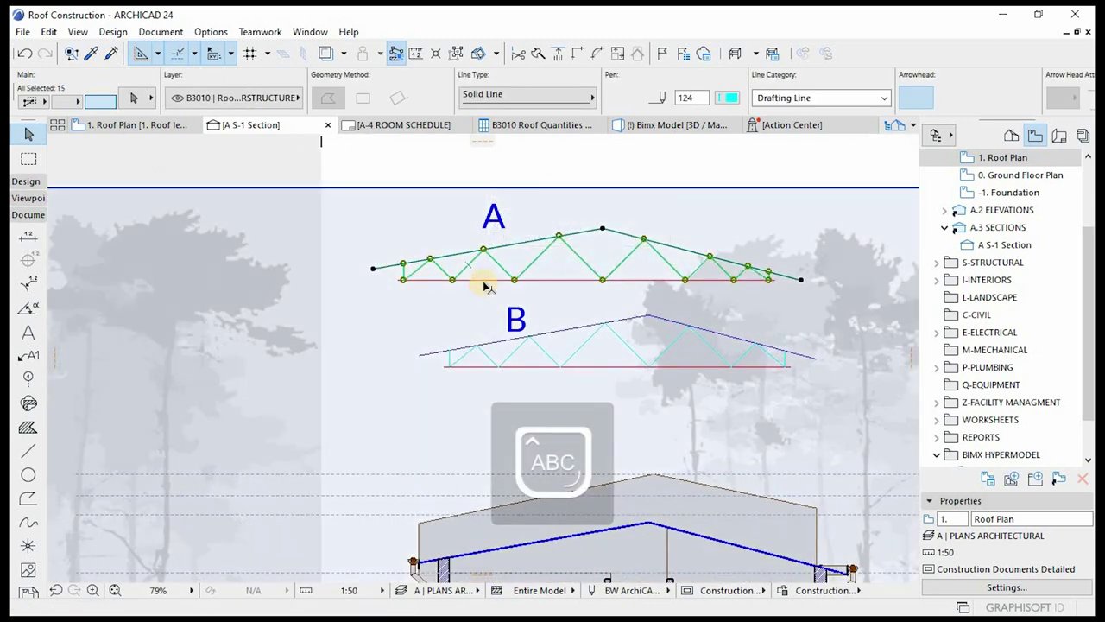
pyautogui.hotkey('ctrl', 'd')
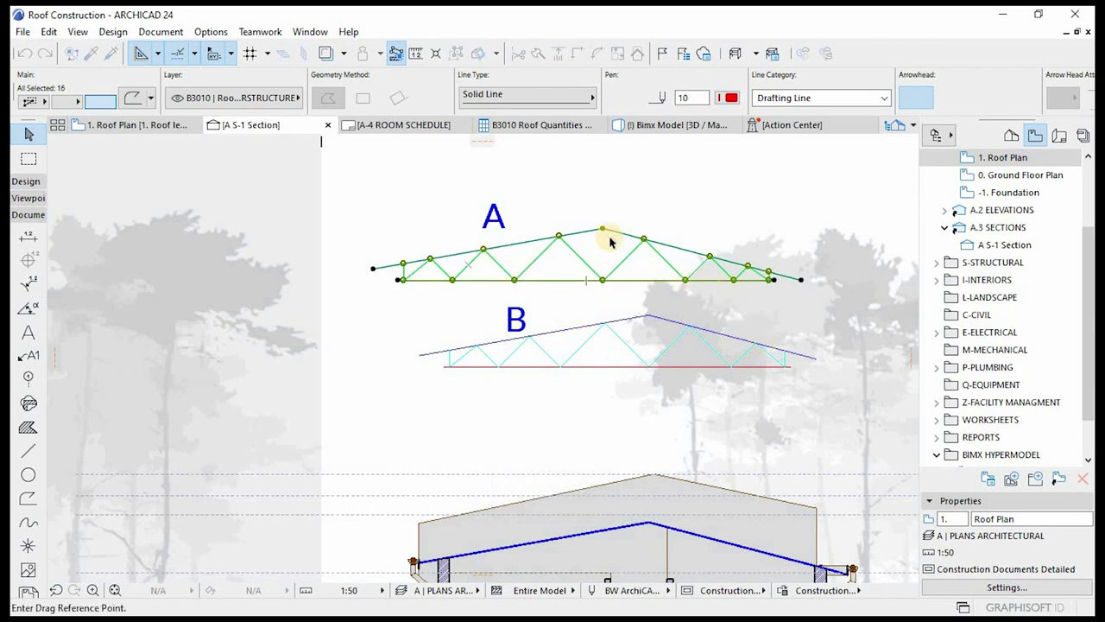
pyautogui.click(775, 285)
pyautogui.scroll(-3, 728, 321)
pyautogui.scroll(5, 765, 389)
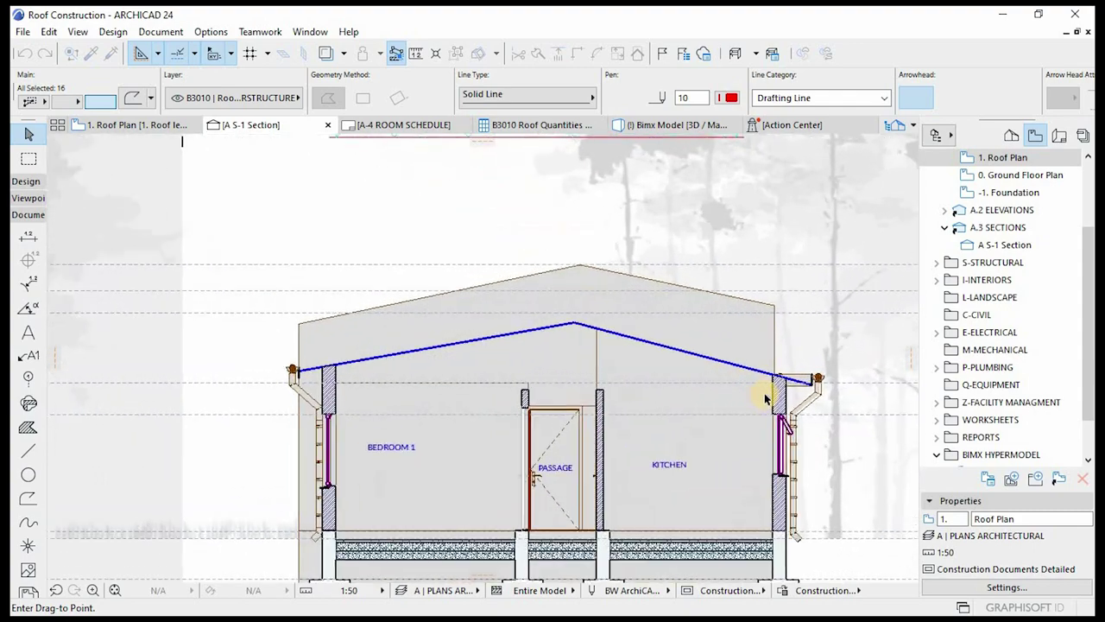
pyautogui.scroll(4, 773, 399)
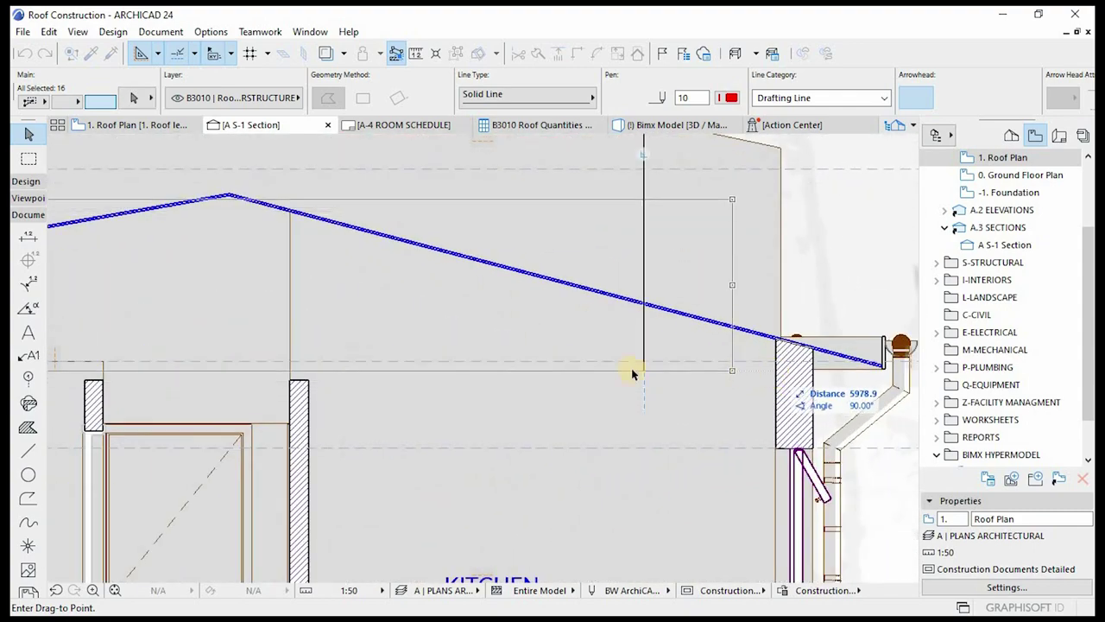
pyautogui.click(305, 379)
pyautogui.scroll(-2, 247, 228)
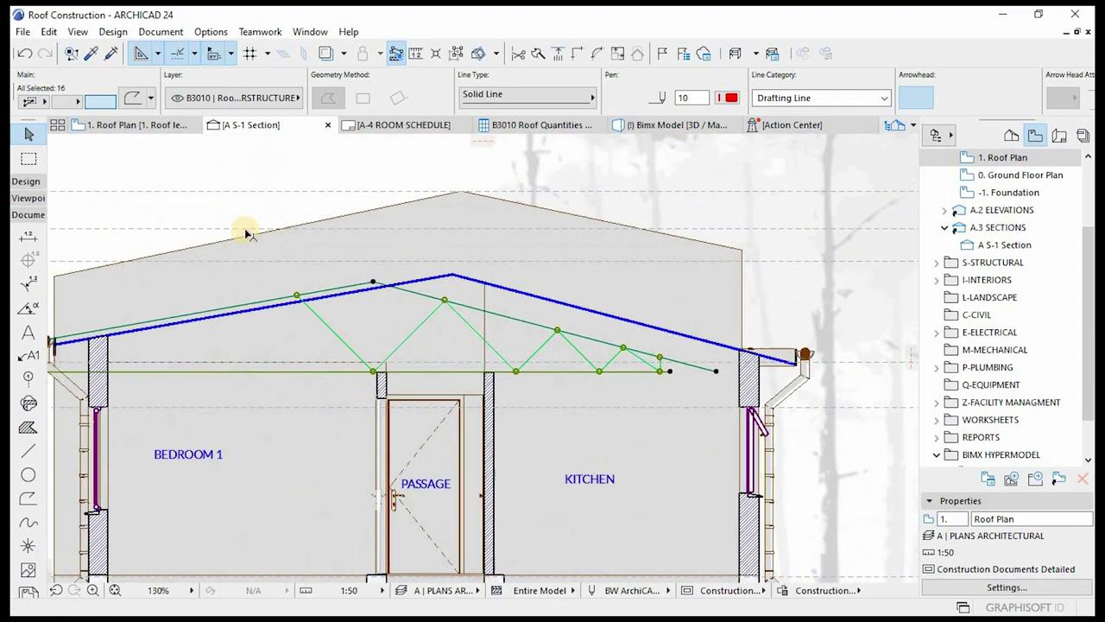
# - Move the truss A linework so its apex meets the underside of the roof ridge
pyautogui.scroll(4, 504, 381)
pyautogui.hotkey('ctrl', 'd')
pyautogui.click(512, 331)
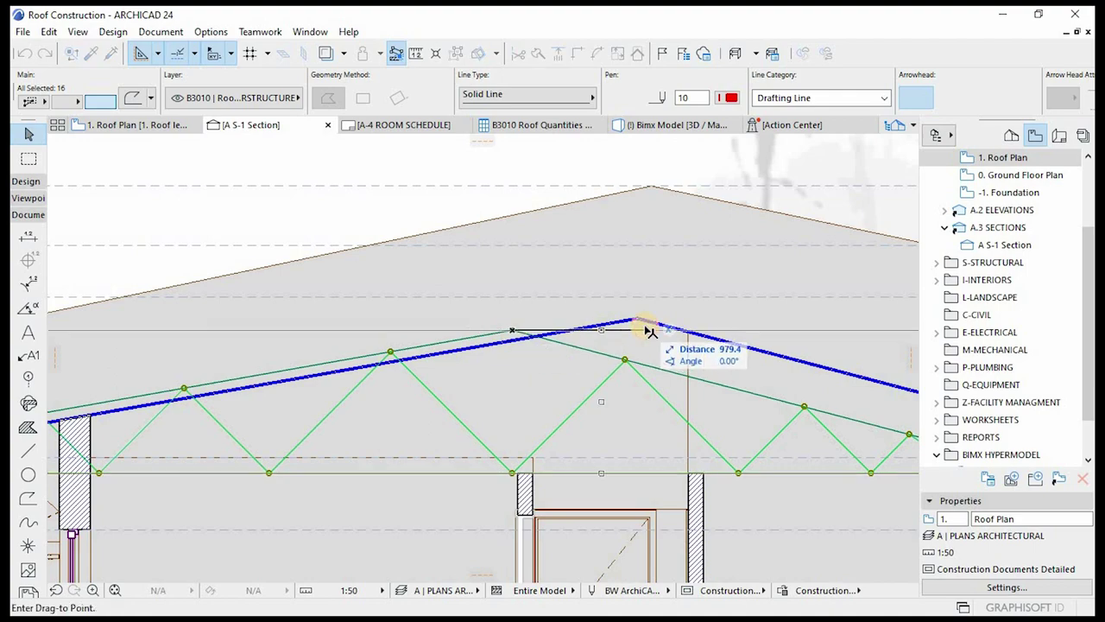
pyautogui.scroll(3, 627, 313)
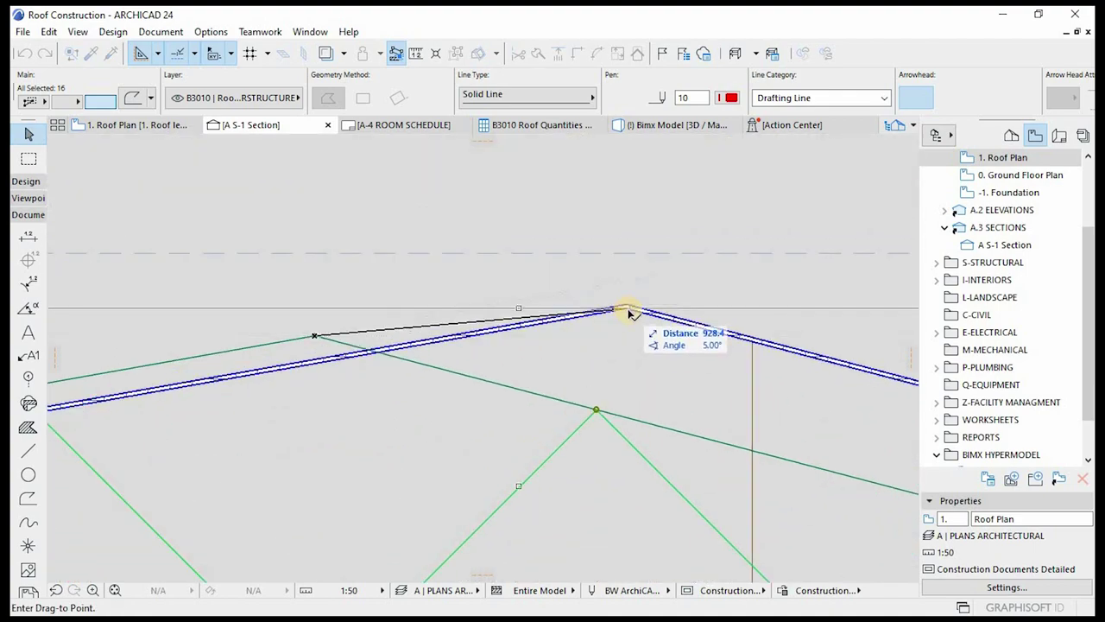
pyautogui.click(627, 311)
pyautogui.scroll(-3, 513, 251)
pyautogui.scroll(-4, 467, 250)
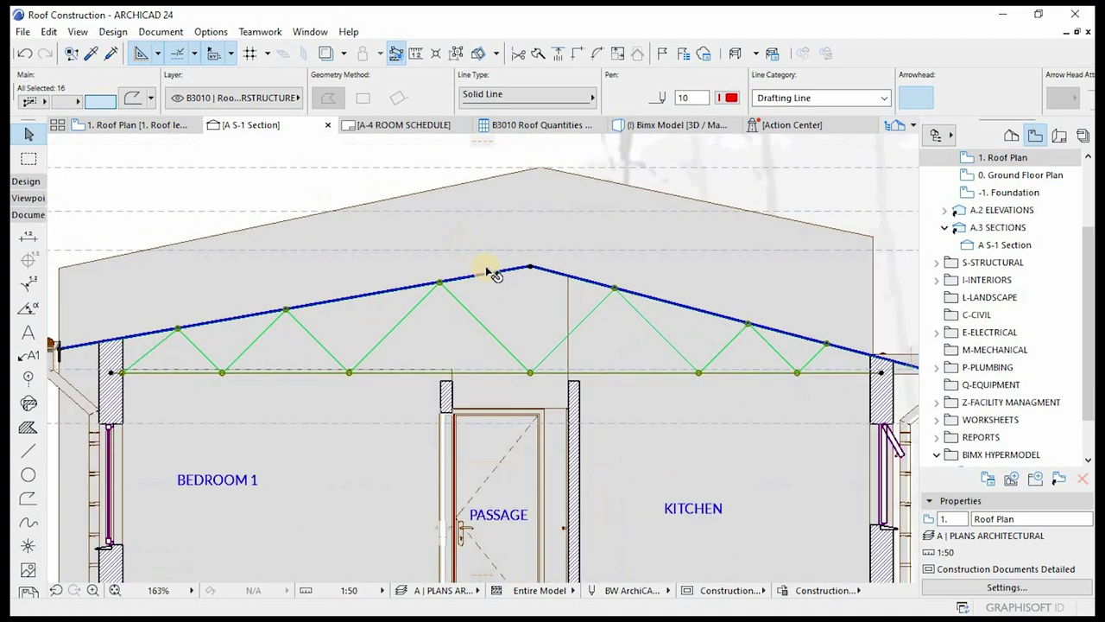
# - Examine how the truss chords meet the roof, eave and external wall beside Bedroom 1, clearing the selection
pyautogui.scroll(5, 152, 321)
pyautogui.scroll(3, 152, 321)
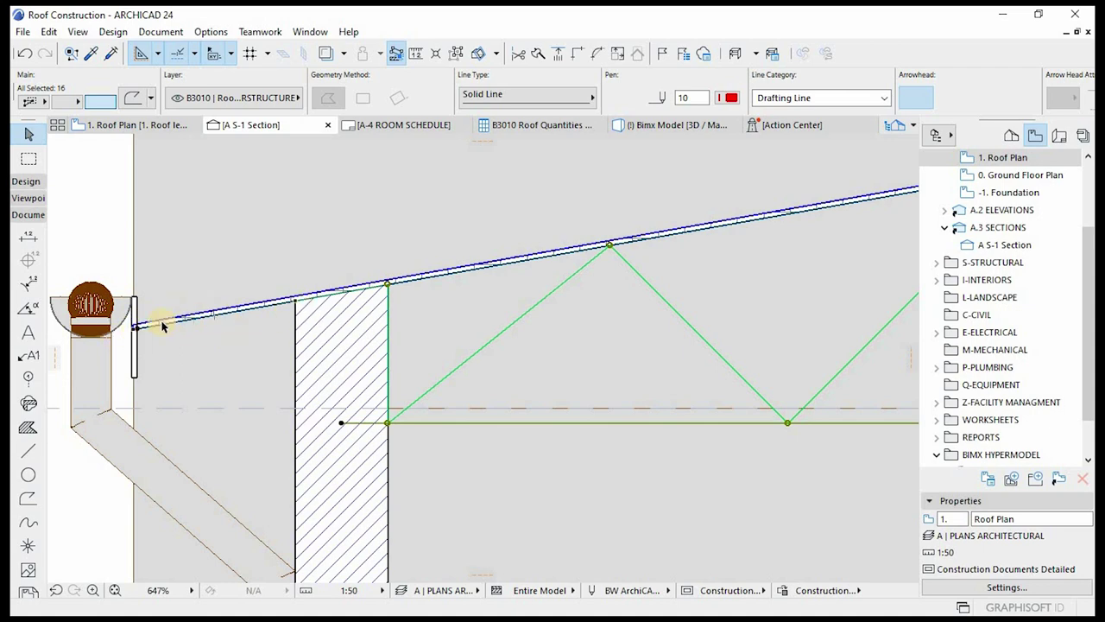
pyautogui.scroll(-2, 311, 384)
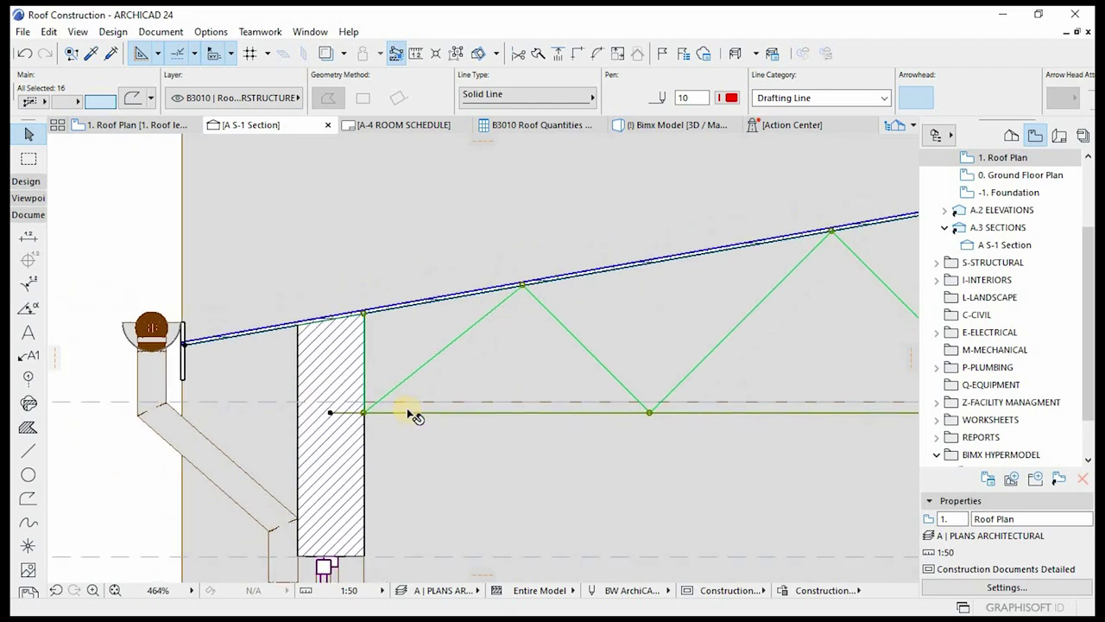
pyautogui.press('Escape')
pyautogui.scroll(3, 341, 421)
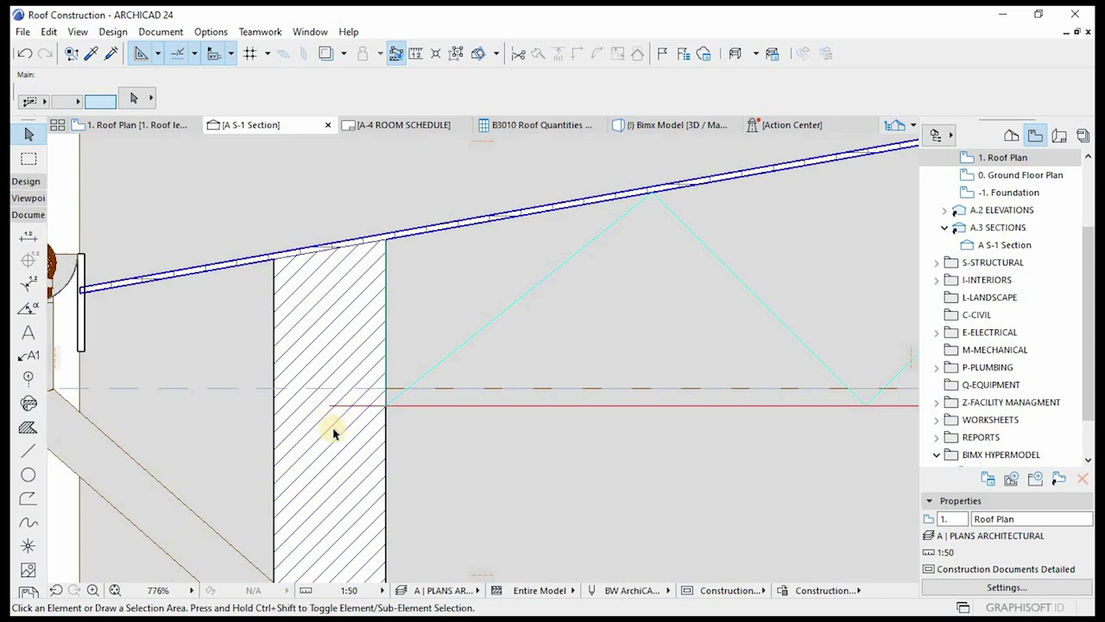
pyautogui.scroll(-6, 222, 389)
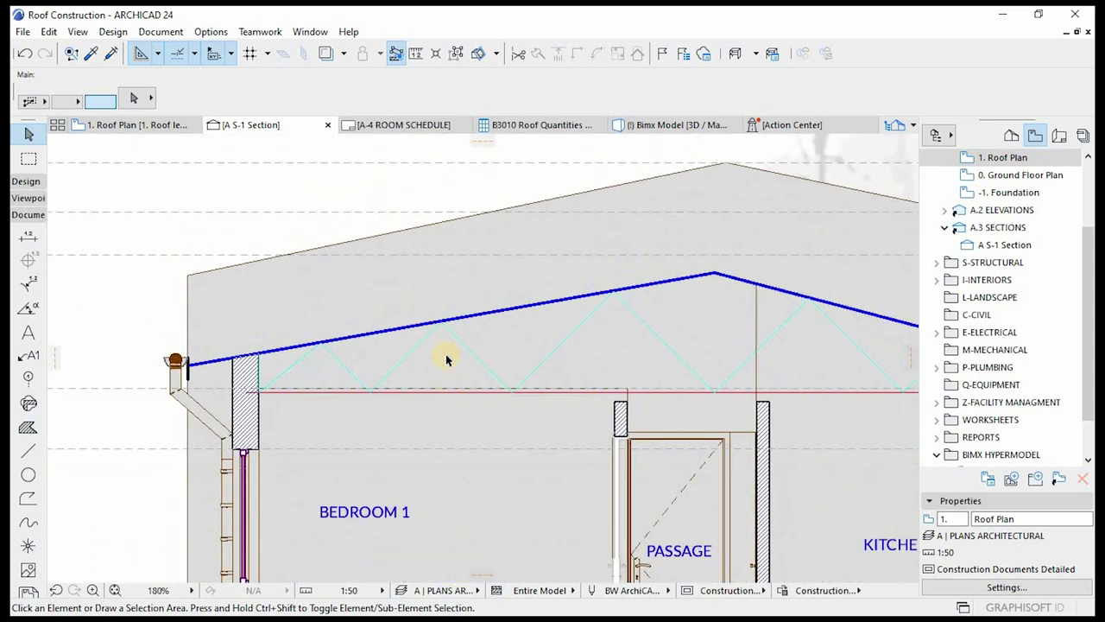
# - Examine how truss A's end vertical, web members and chords meet the roof and the external wall beside the Kitchen
pyautogui.click(395, 338)
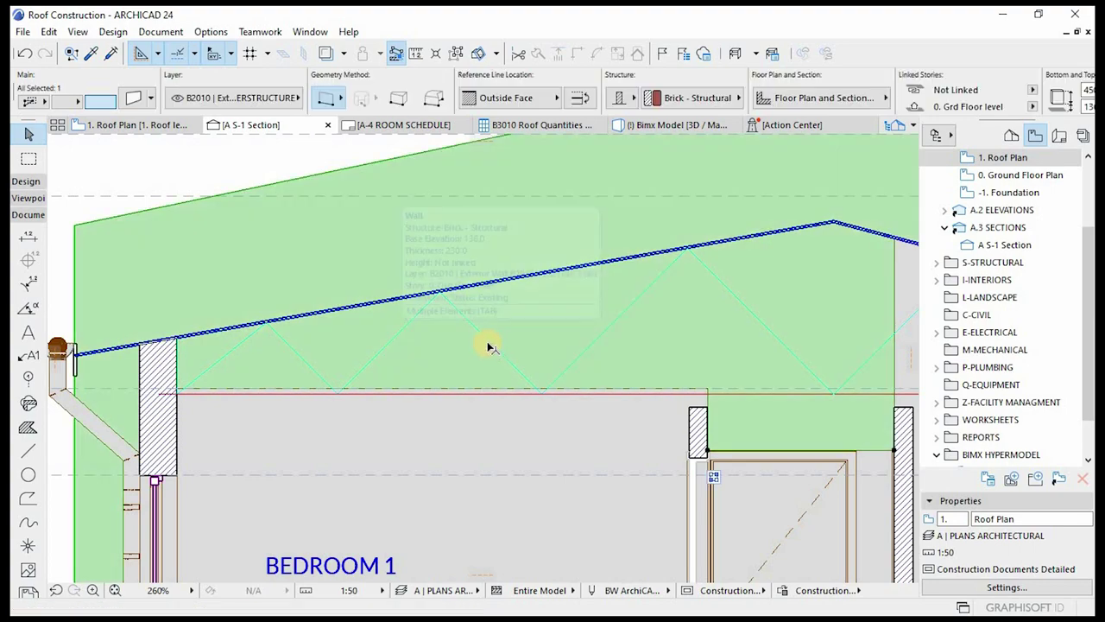
pyautogui.scroll(-5, 424, 359)
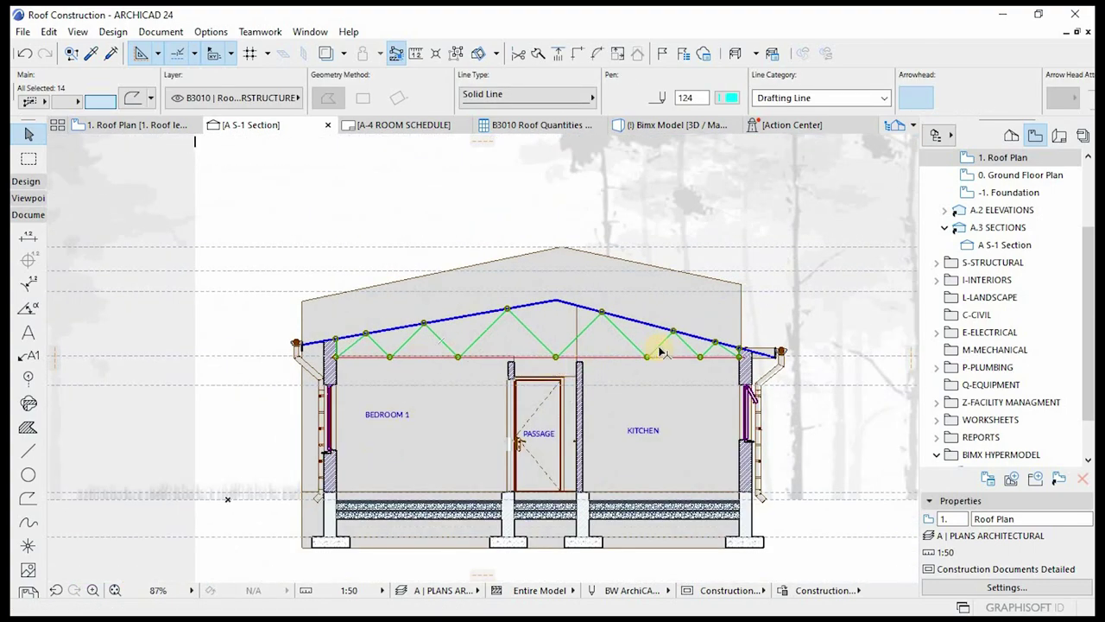
pyautogui.scroll(4, 661, 348)
pyautogui.click(571, 311)
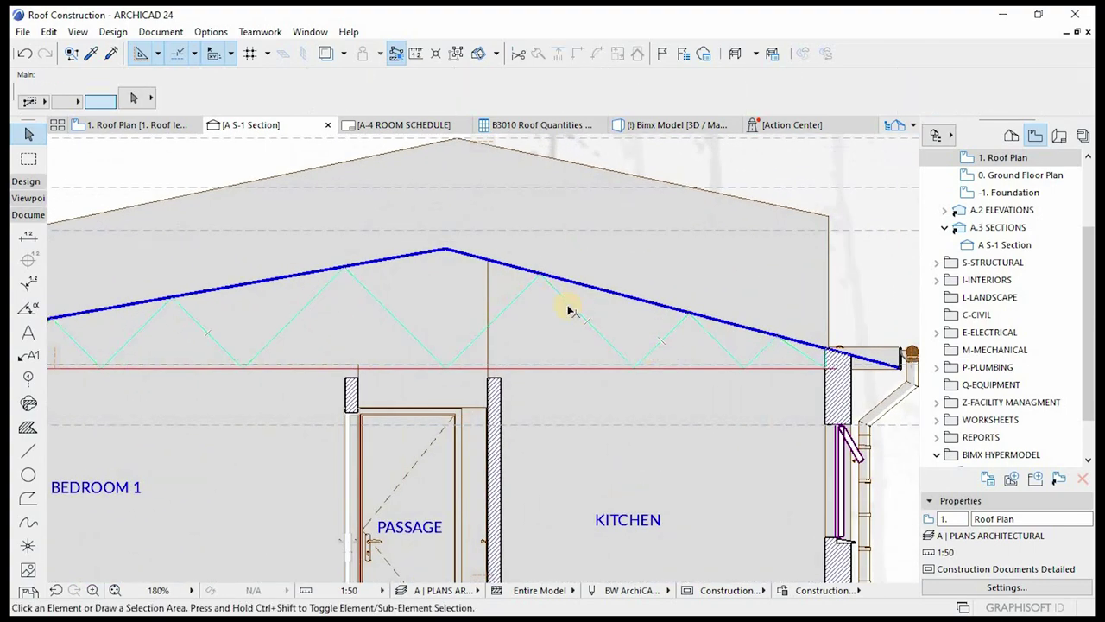
pyautogui.scroll(-1, 562, 313)
pyautogui.scroll(10, 781, 356)
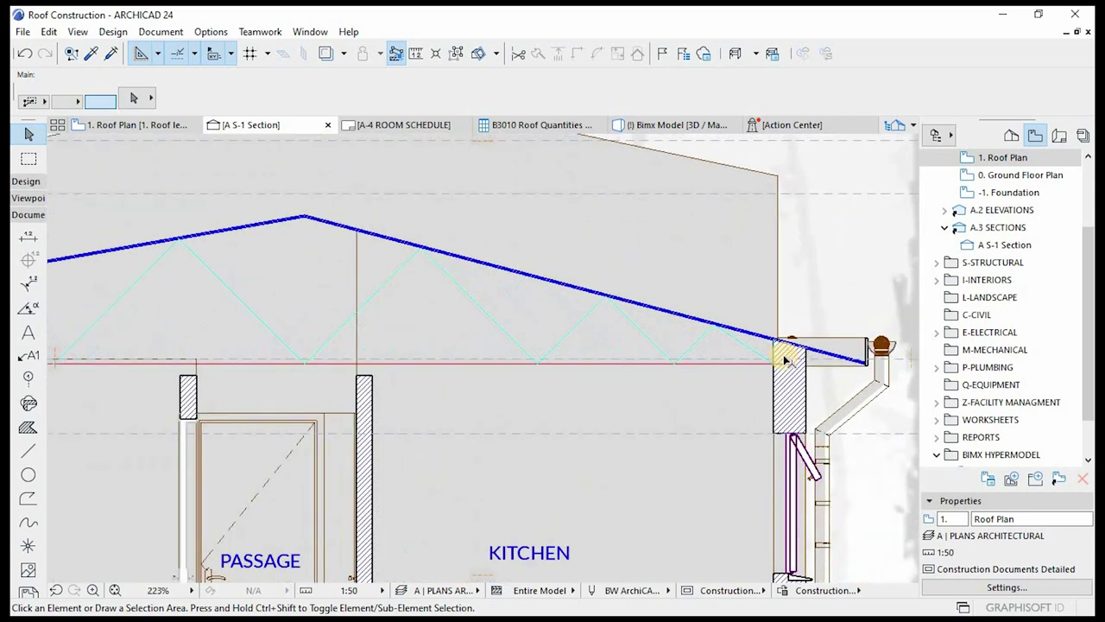
pyautogui.click(760, 316)
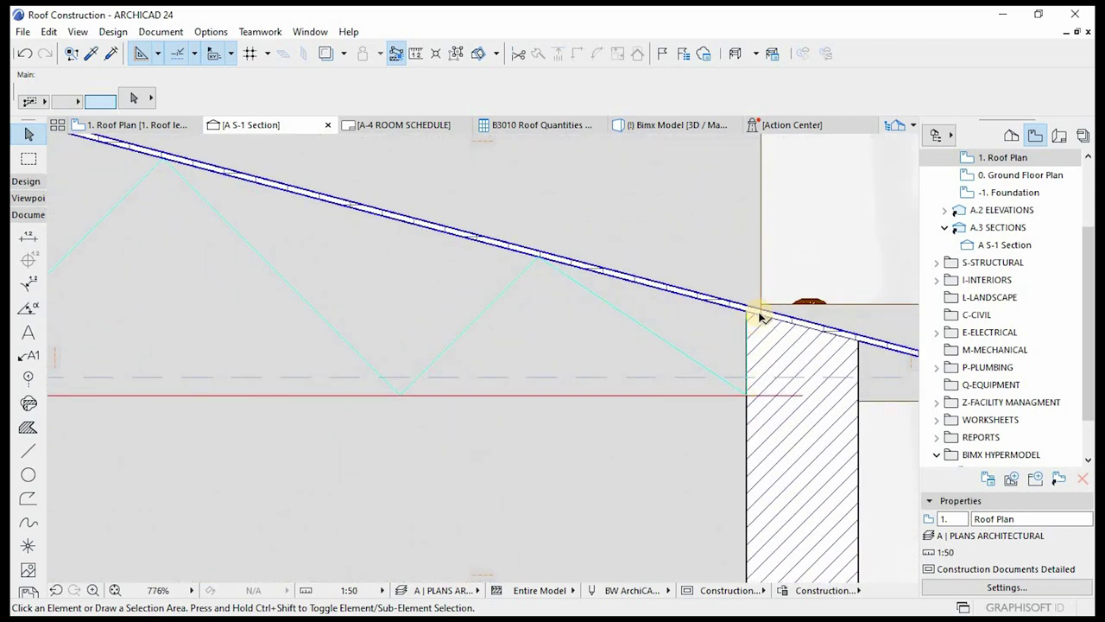
pyautogui.click(745, 339)
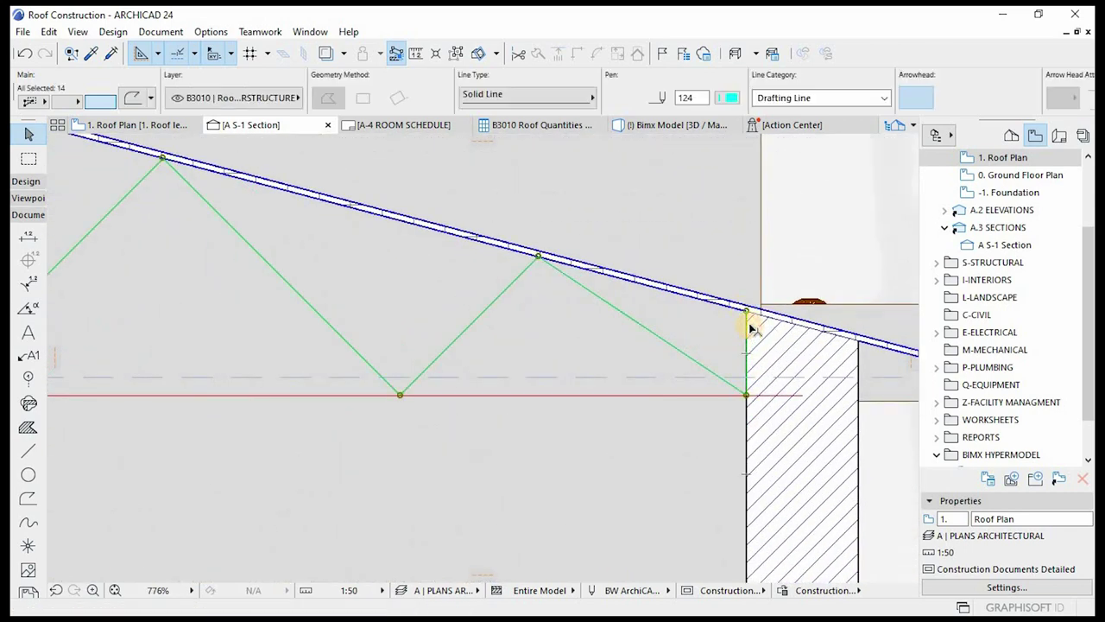
pyautogui.click(751, 311)
pyautogui.scroll(-6, 760, 345)
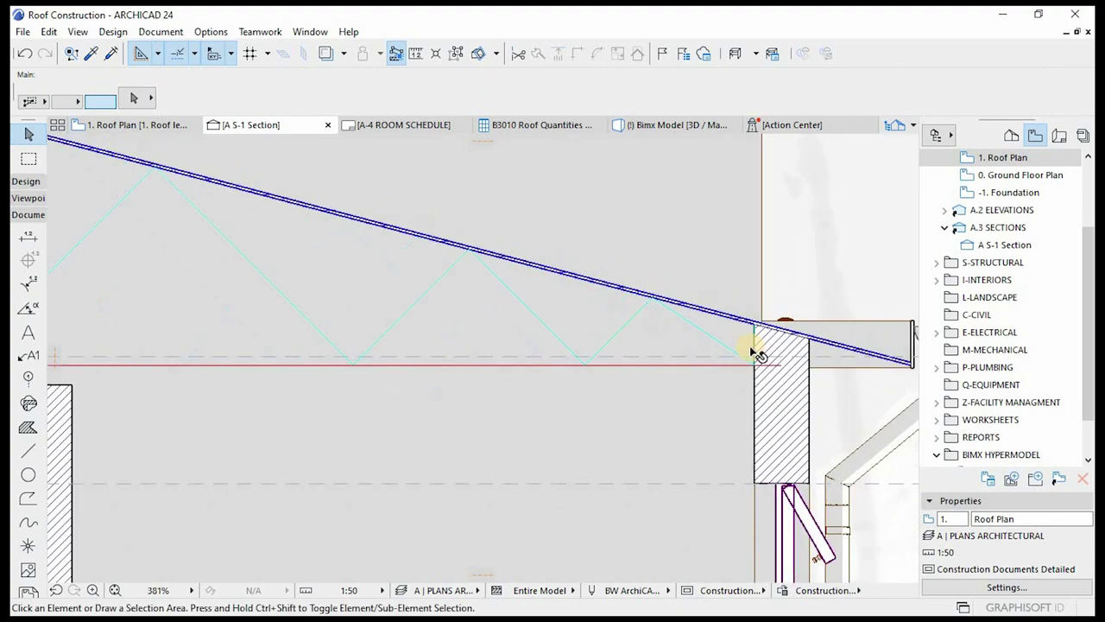
# - Compare truss A's fit at the Bedroom 1 eave with its overall shape under the roof across the section
pyautogui.scroll(-2, 371, 363)
pyautogui.scroll(4, 278, 353)
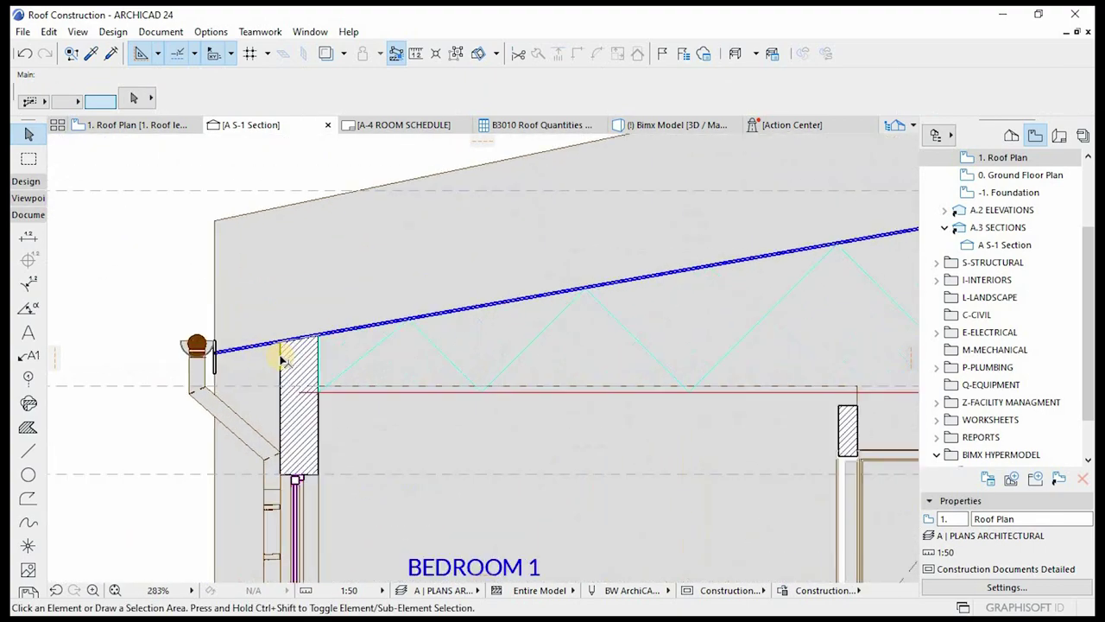
pyautogui.scroll(-4, 336, 429)
pyautogui.scroll(1, 484, 425)
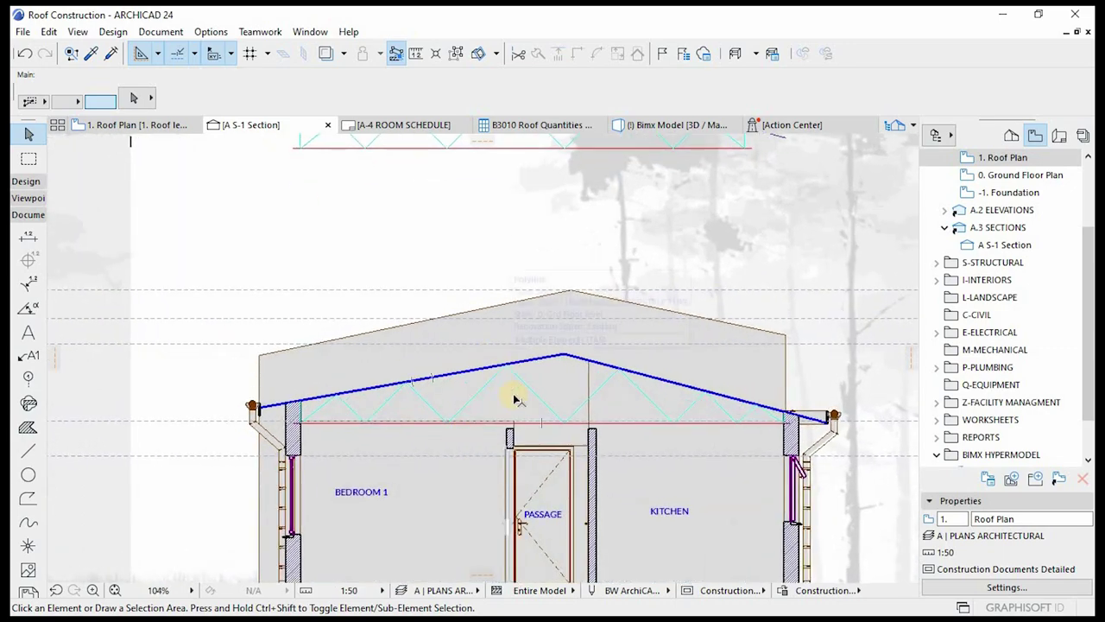
pyautogui.scroll(-1, 514, 399)
pyautogui.scroll(1, 510, 393)
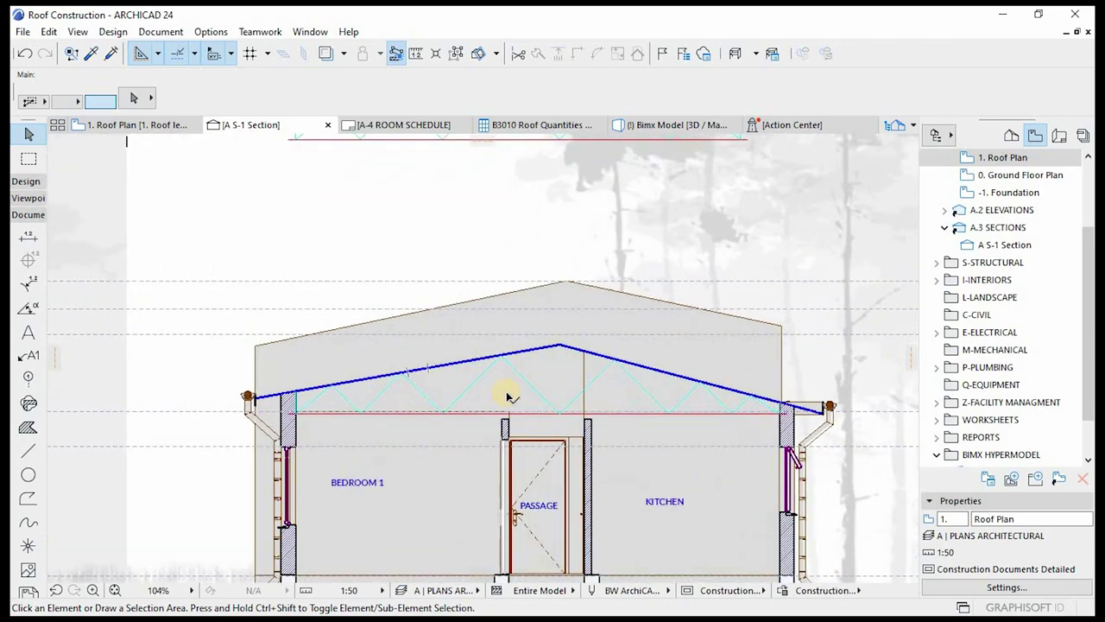
pyautogui.moveTo(508, 395)
pyautogui.scroll(2, 549, 436)
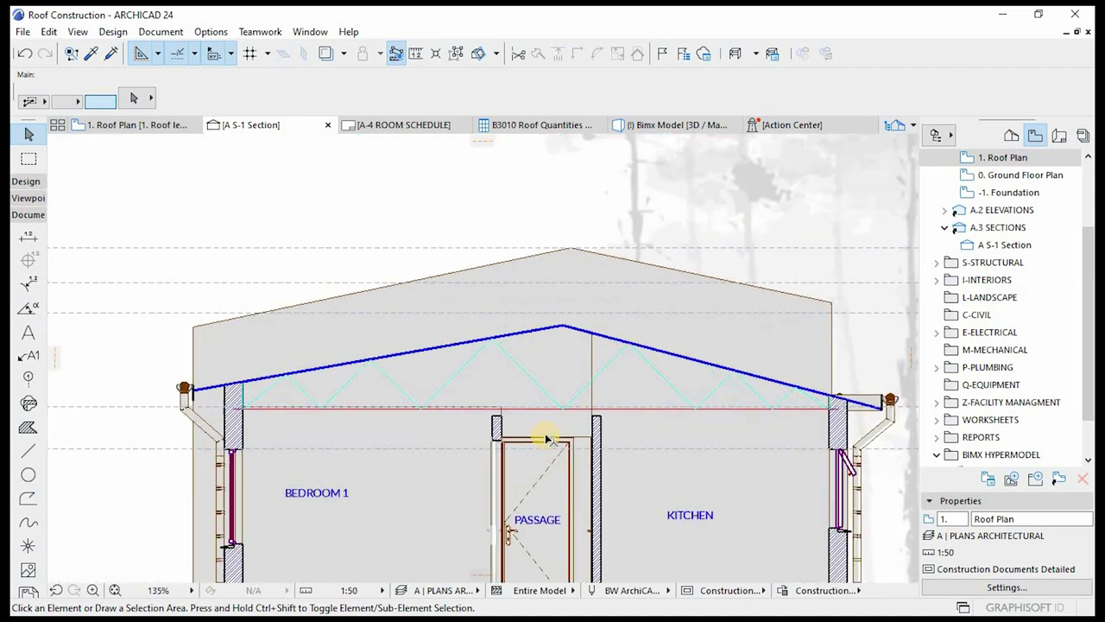
# - Select truss A's web members together with its top chord and bottom chord under the roof
pyautogui.click(508, 354)
pyautogui.scroll(5, 475, 333)
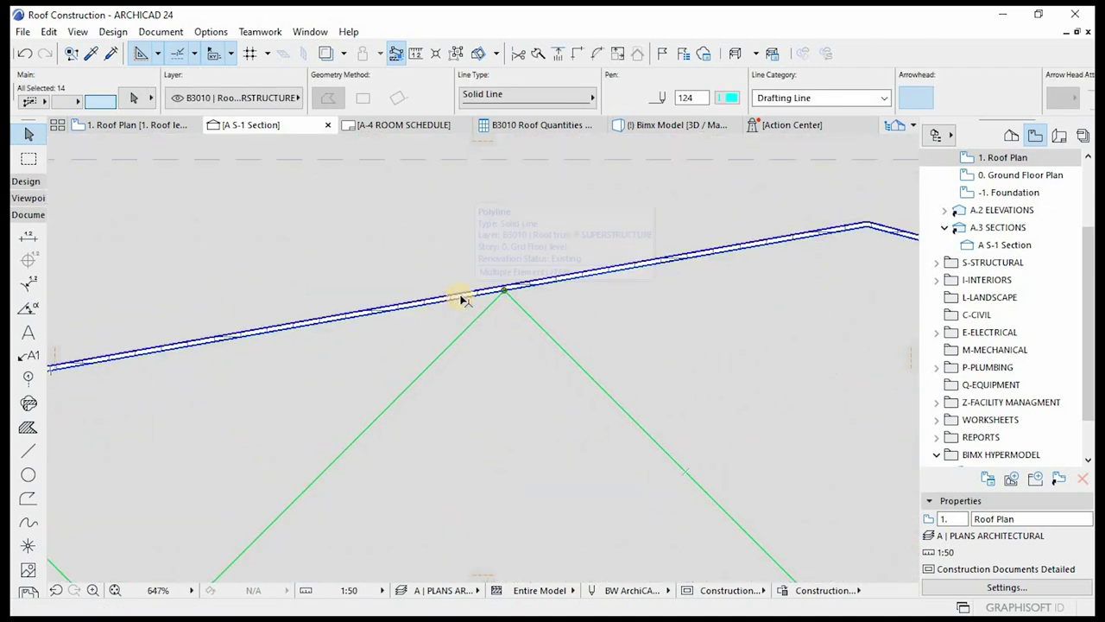
pyautogui.keyDown('shift'); pyautogui.click(462, 298); pyautogui.keyUp('shift')
pyautogui.scroll(-4, 474, 251)
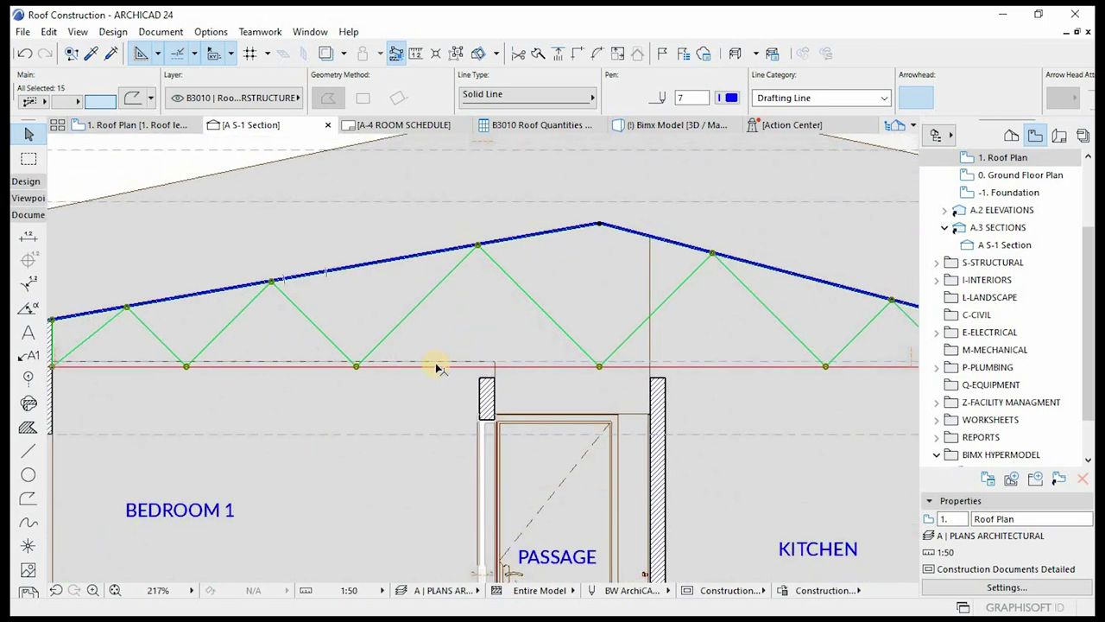
pyautogui.keyDown('shift'); pyautogui.click(436, 367); pyautogui.keyUp('shift')
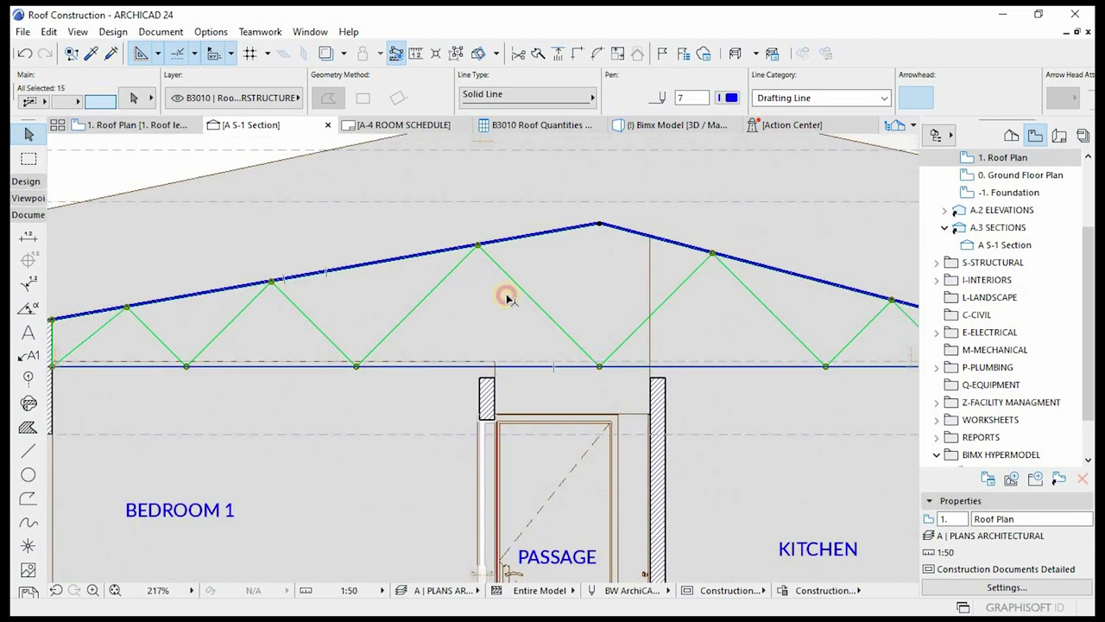
# - Examine the selected truss linework from wall to wall and at the roof ridge
pyautogui.scroll(-4, 574, 341)
pyautogui.scroll(2, 654, 298)
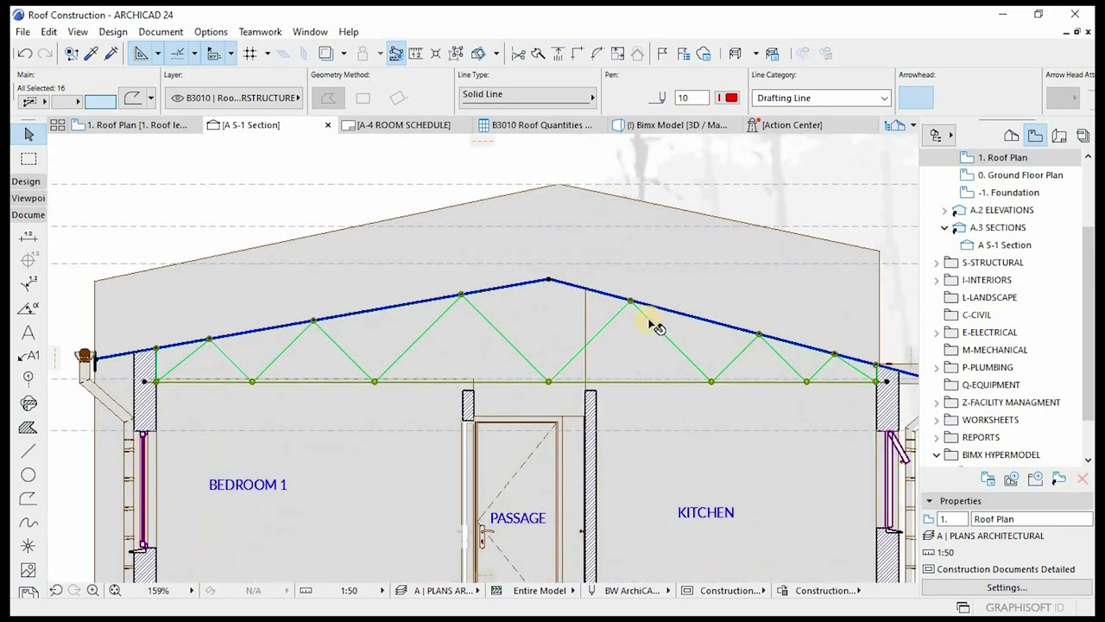
pyautogui.scroll(1, 656, 328)
pyautogui.scroll(2, 565, 361)
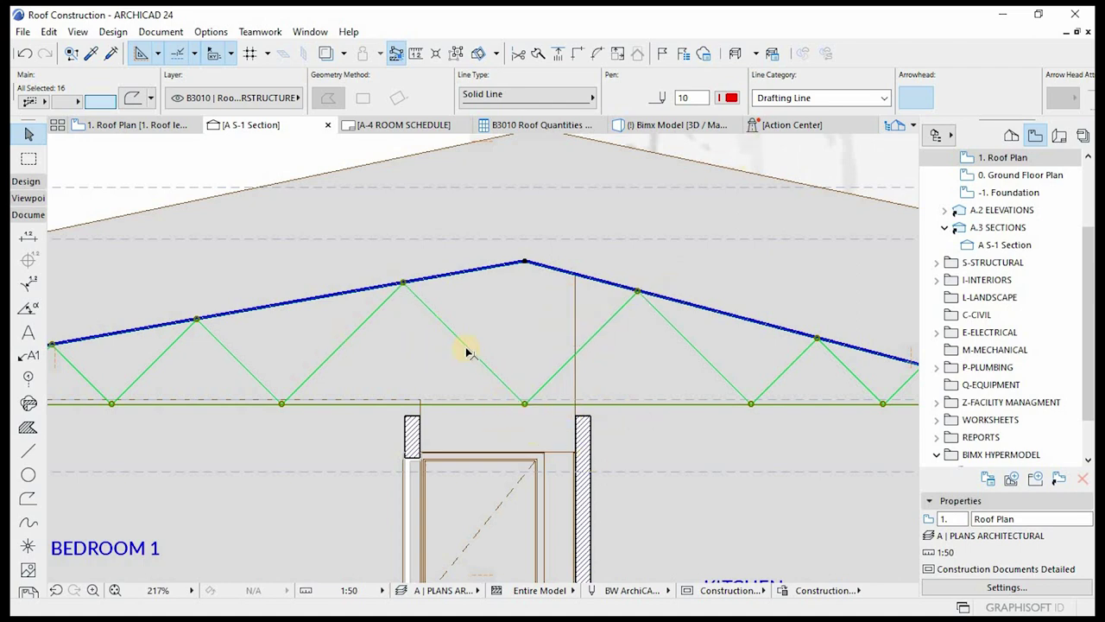
pyautogui.scroll(5, 514, 256)
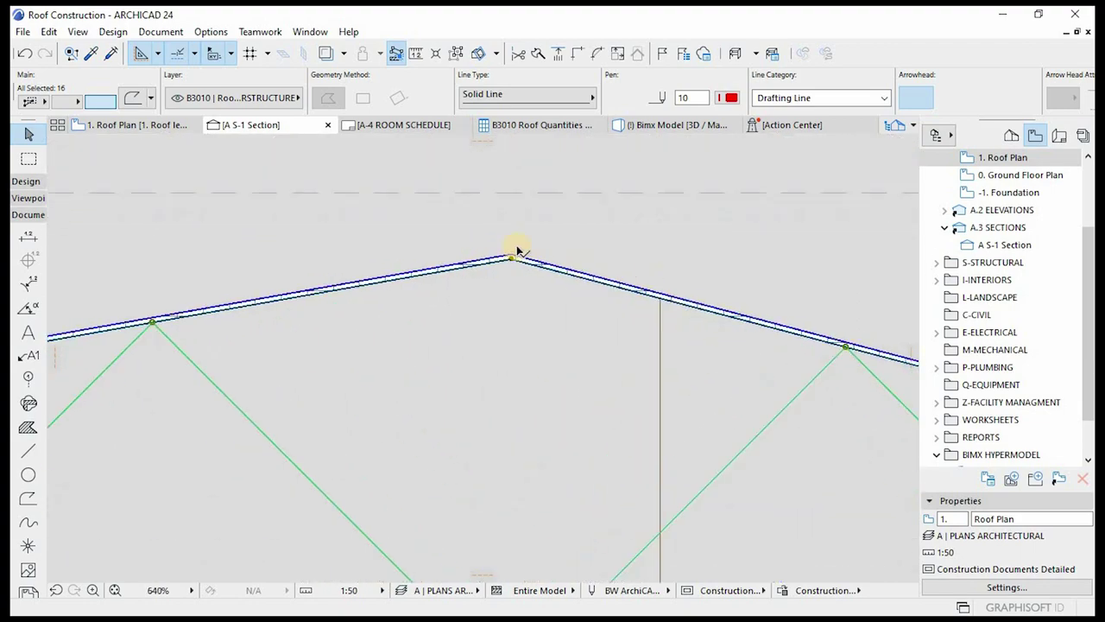
pyautogui.scroll(-4, 629, 337)
pyautogui.scroll(-3, 643, 388)
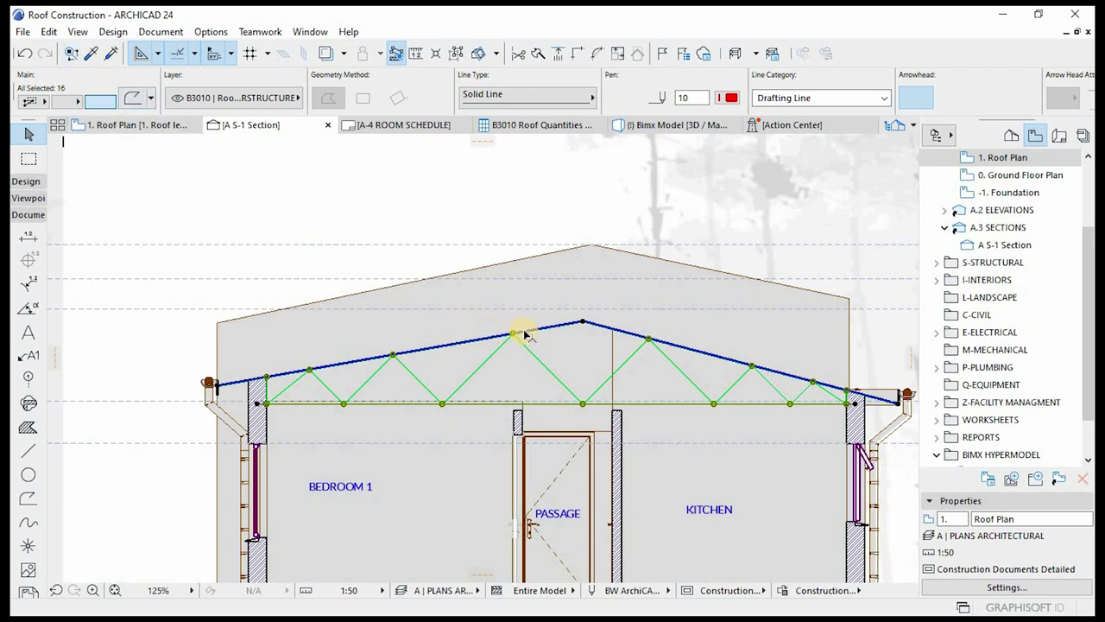
pyautogui.scroll(-1, 333, 313)
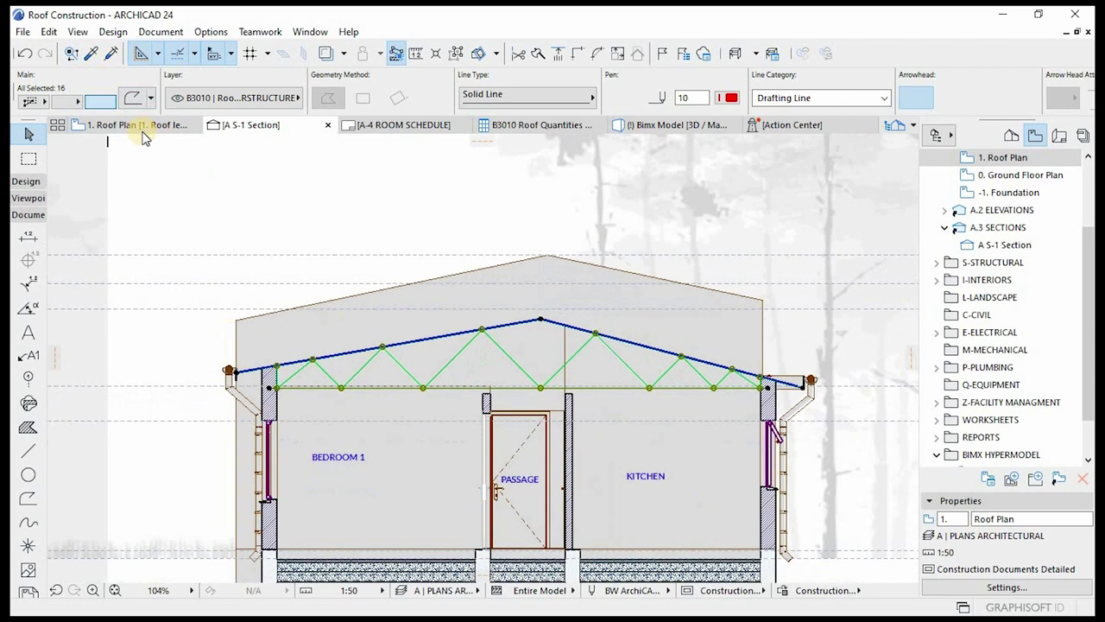
# - Start creating a truss from the selected lines with TrussMaker, using timber construction
pyautogui.click(110, 32)
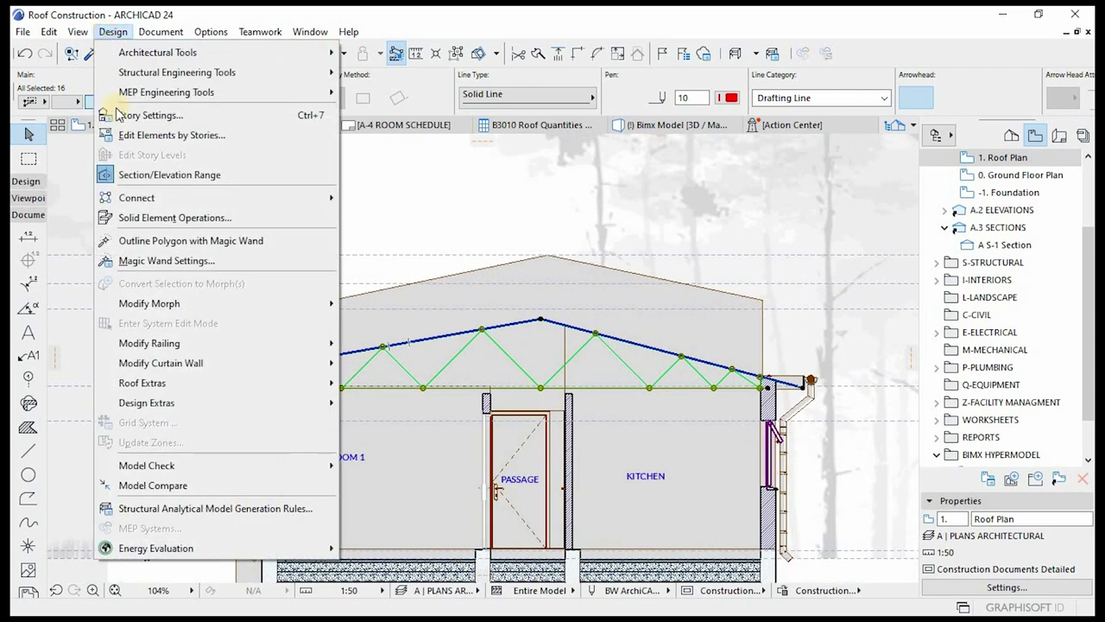
pyautogui.moveTo(164, 384)
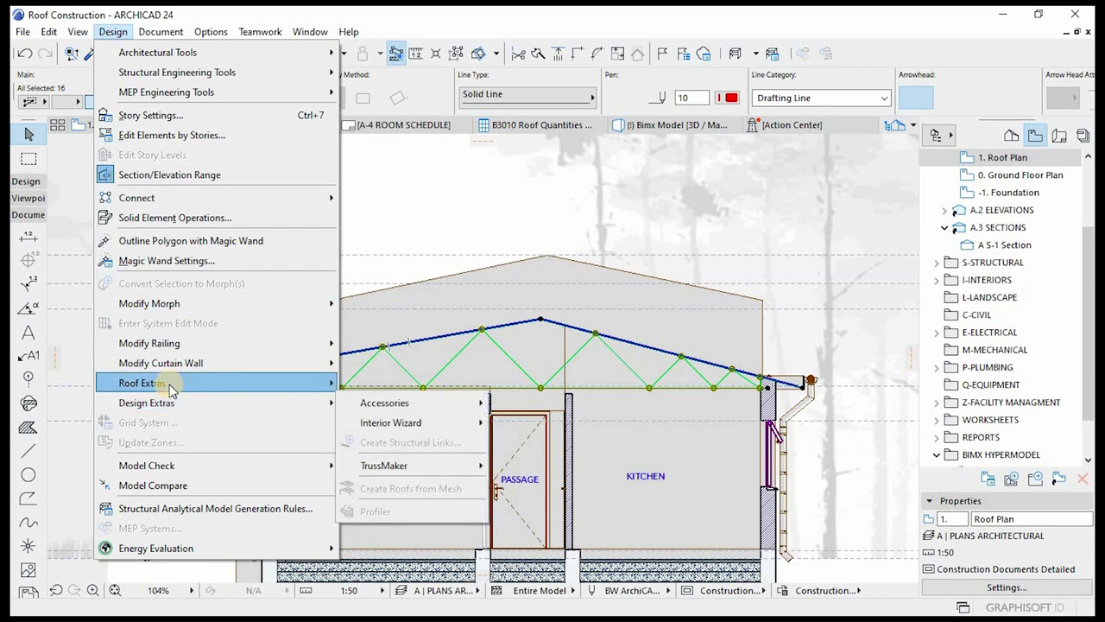
pyautogui.moveTo(166, 414)
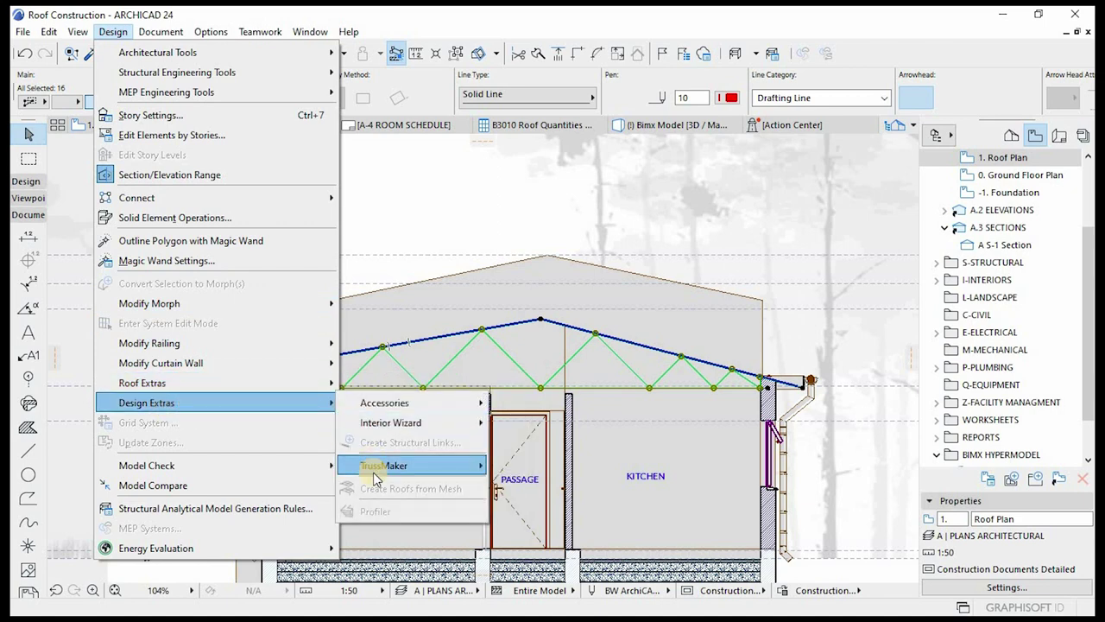
pyautogui.moveTo(376, 478)
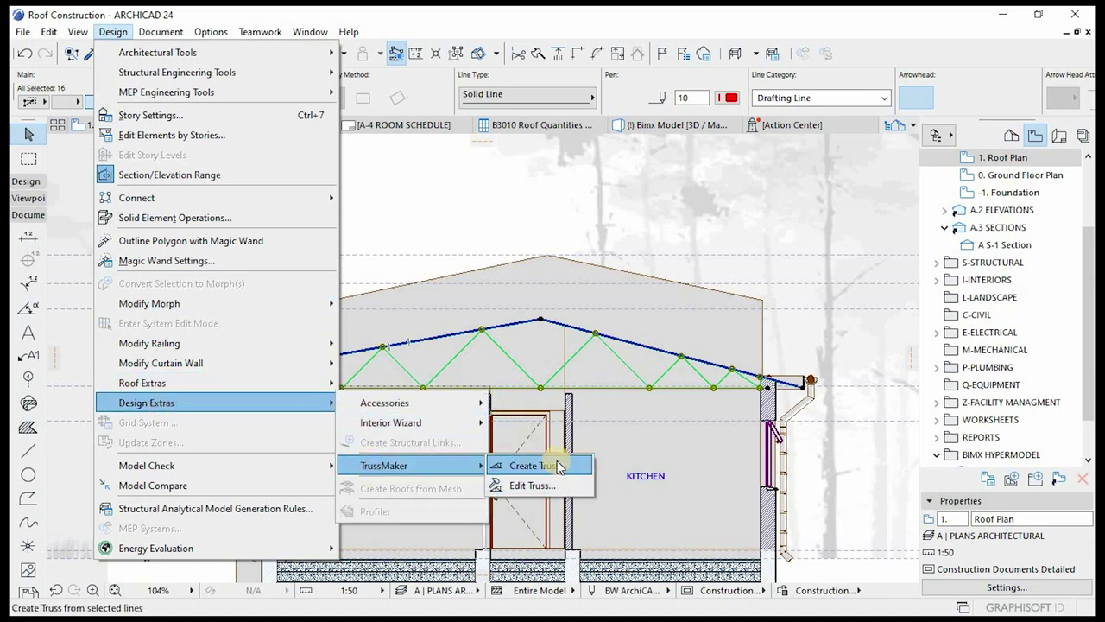
pyautogui.click(529, 467)
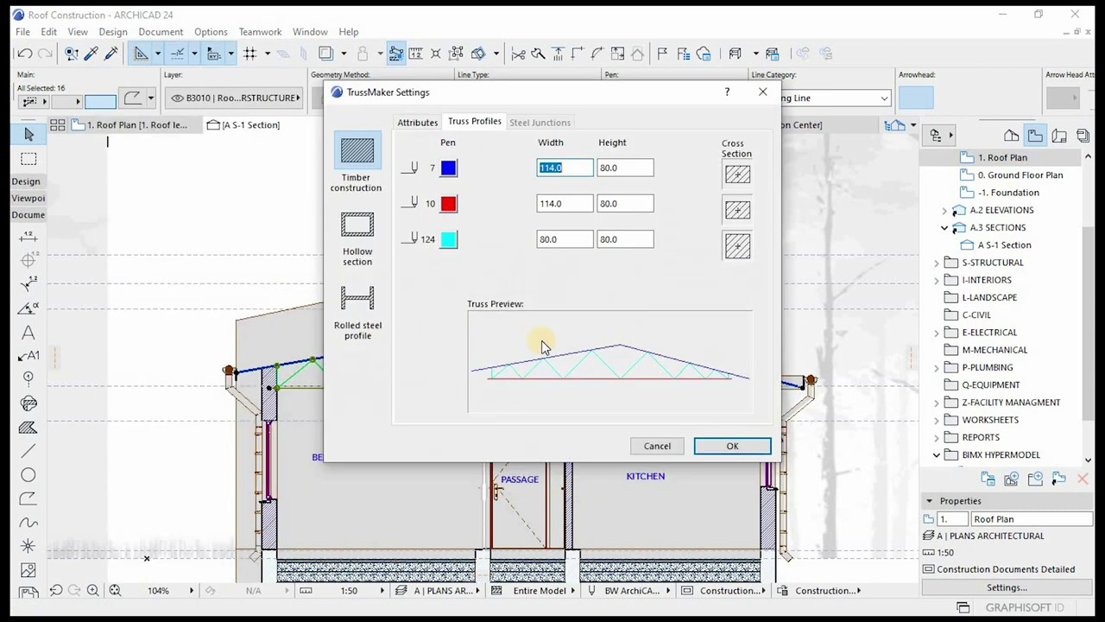
pyautogui.moveTo(560, 110); pyautogui.dragTo(478, 110)
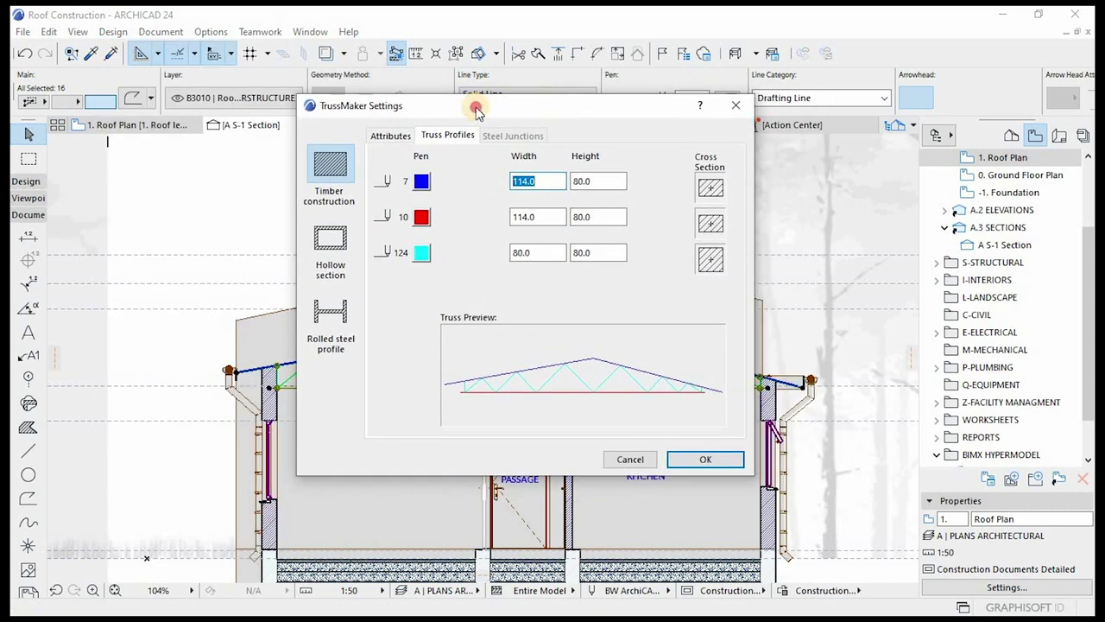
pyautogui.click(328, 169)
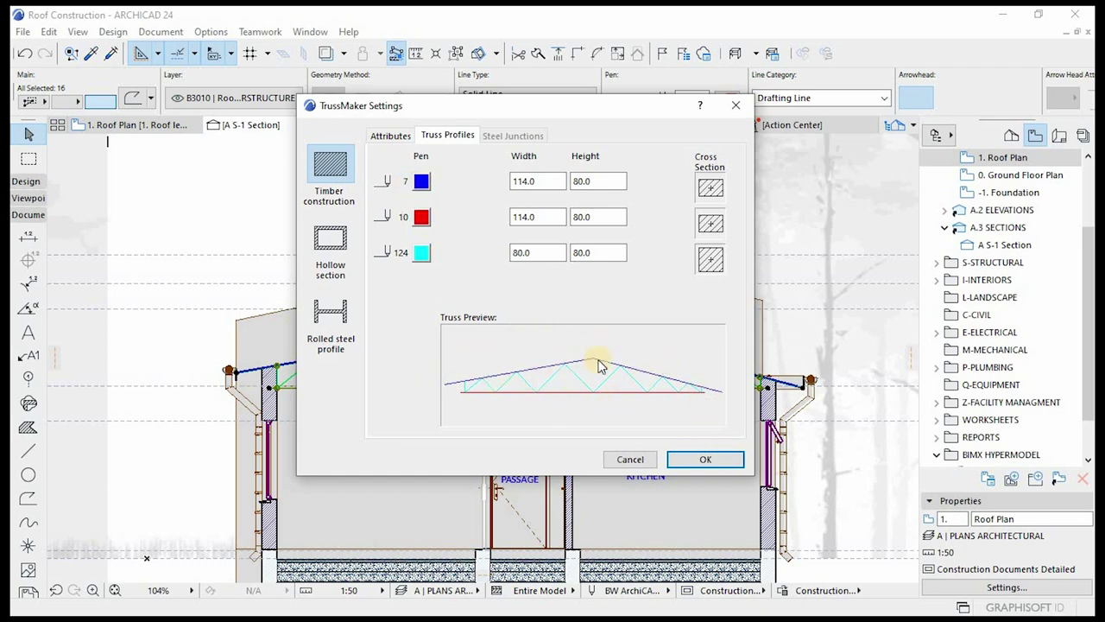
# - Review and accept timber profiles of 114 × 80 for the pen 7 and pen 10 chords and 80 × 80 for the pen 124 webs
pyautogui.click(408, 264)
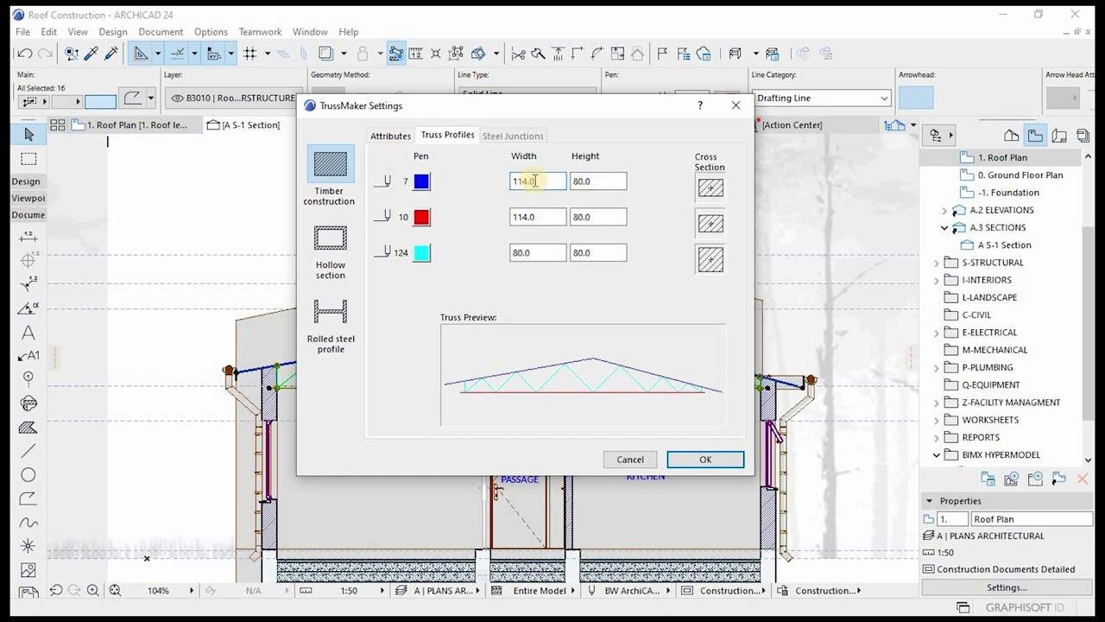
pyautogui.moveTo(513, 182); pyautogui.dragTo(584, 187)
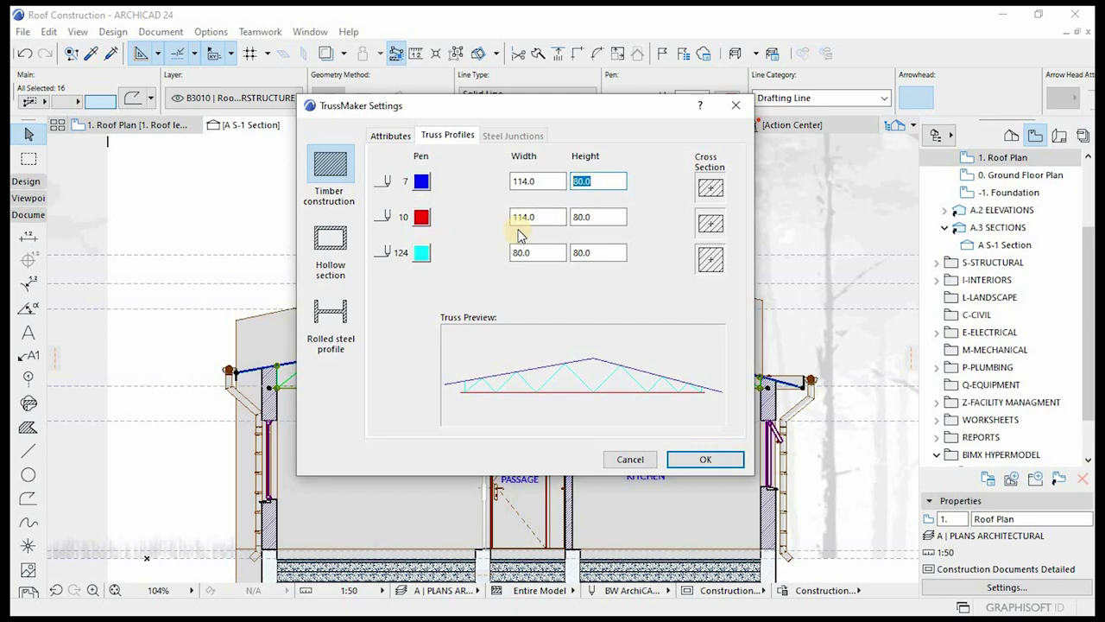
pyautogui.moveTo(493, 217); pyautogui.dragTo(537, 221)
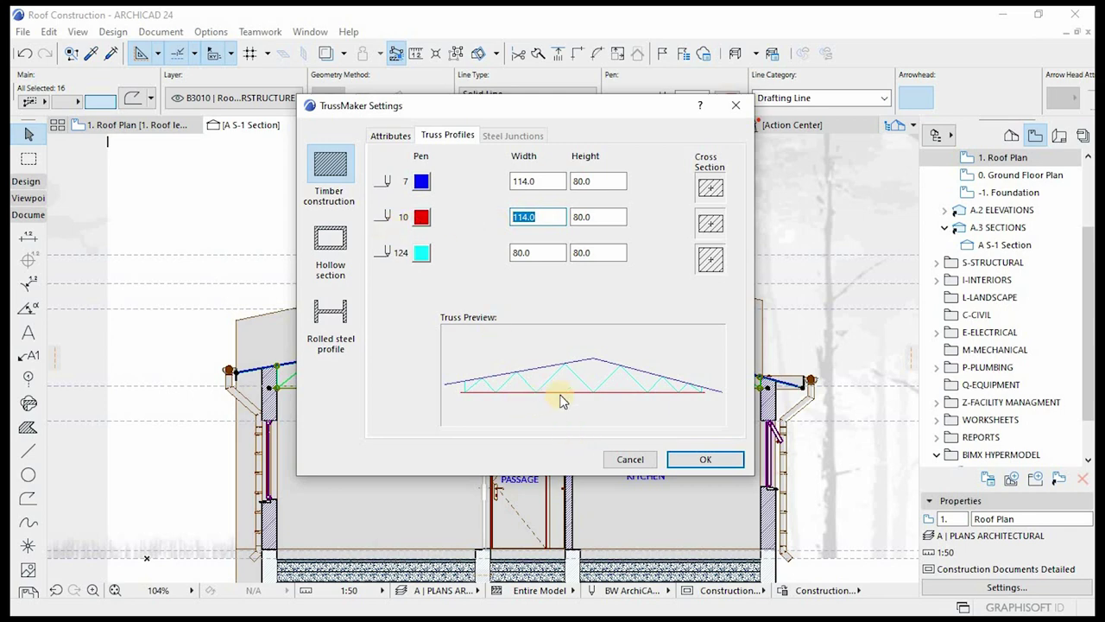
pyautogui.click(550, 256)
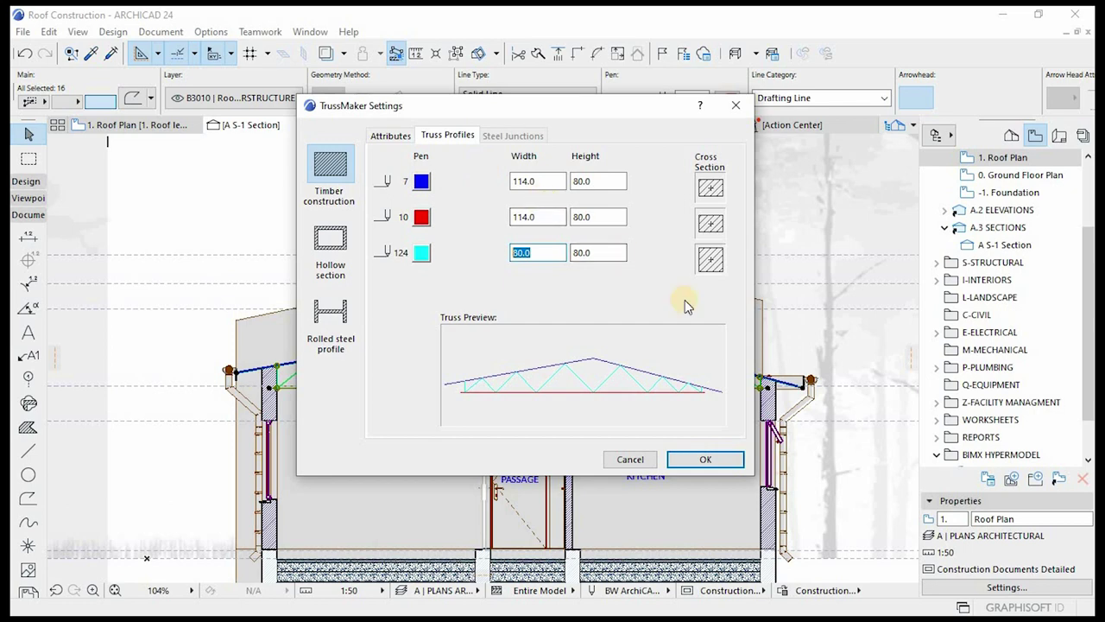
pyautogui.click(699, 458)
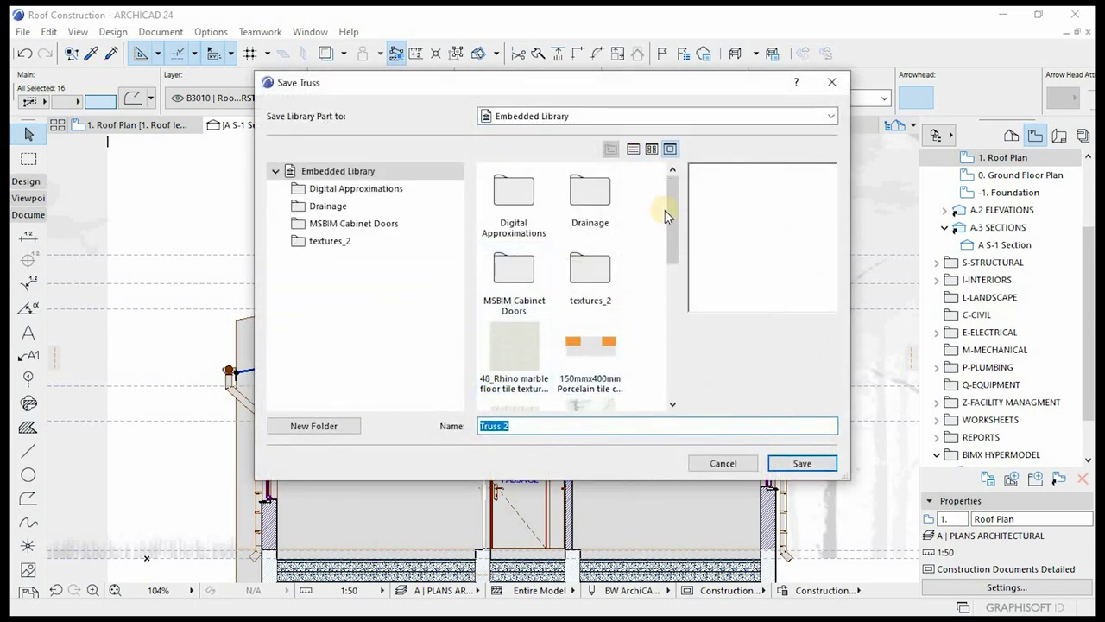
# - Create a folder named "MSBIM Roof design" in the Embedded Library for saving the truss
pyautogui.moveTo(678, 214); pyautogui.dragTo(670, 265)
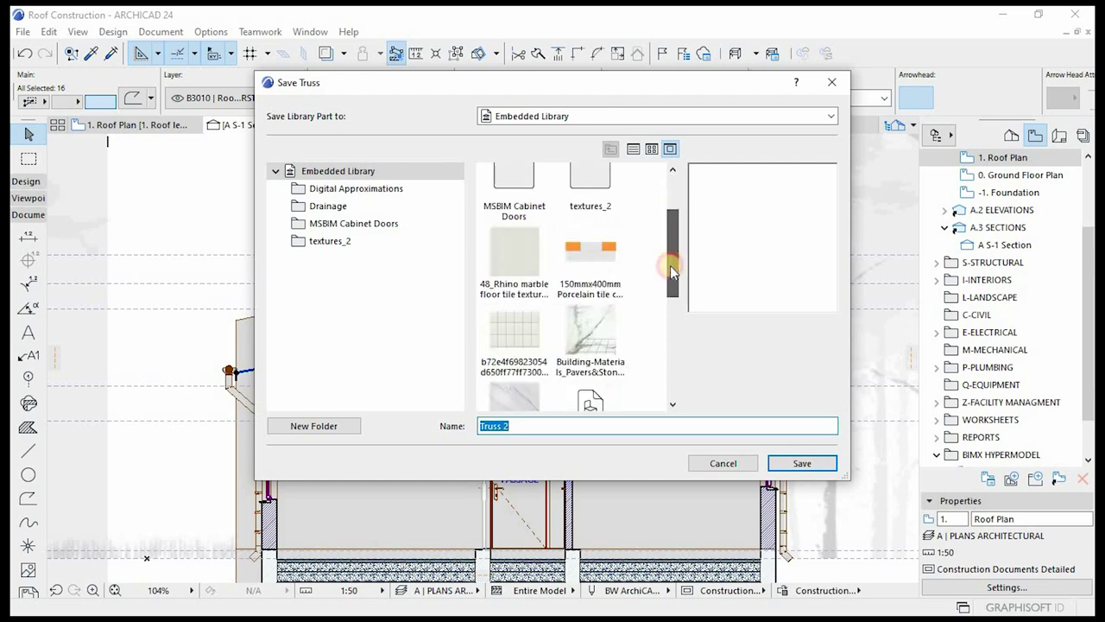
pyautogui.click(335, 426)
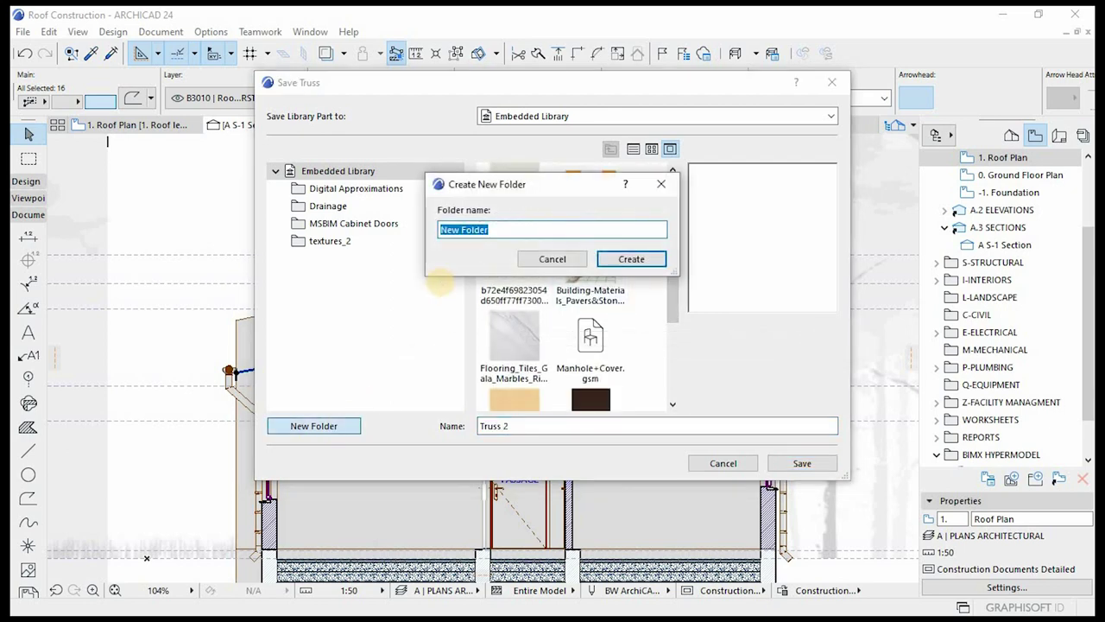
pyautogui.write('MSBIM')
pyautogui.press('capslock')
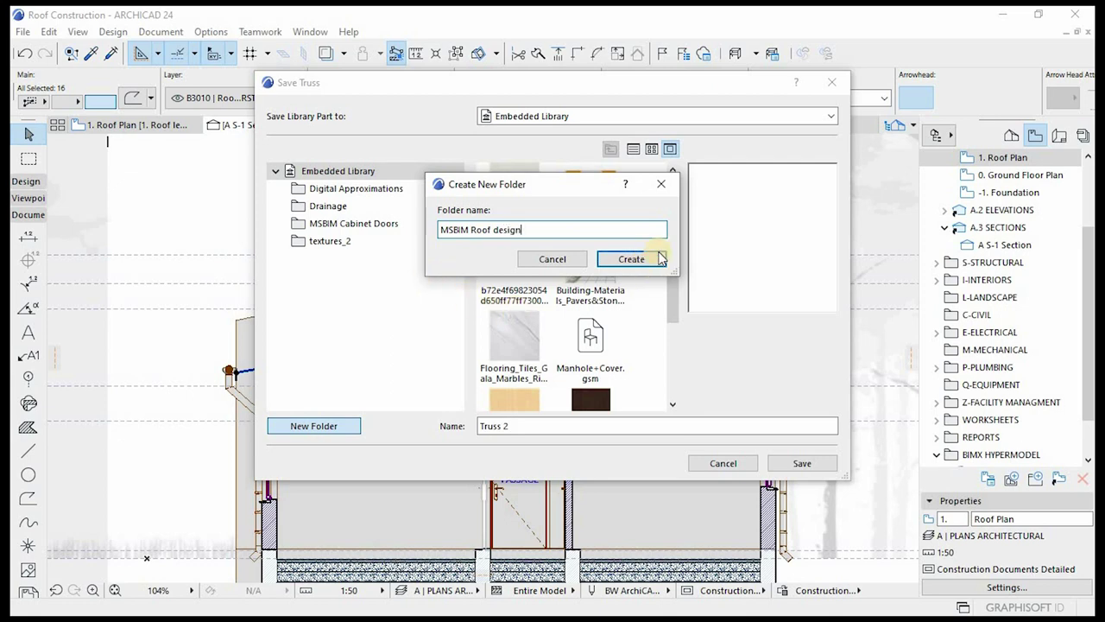
pyautogui.click(626, 258)
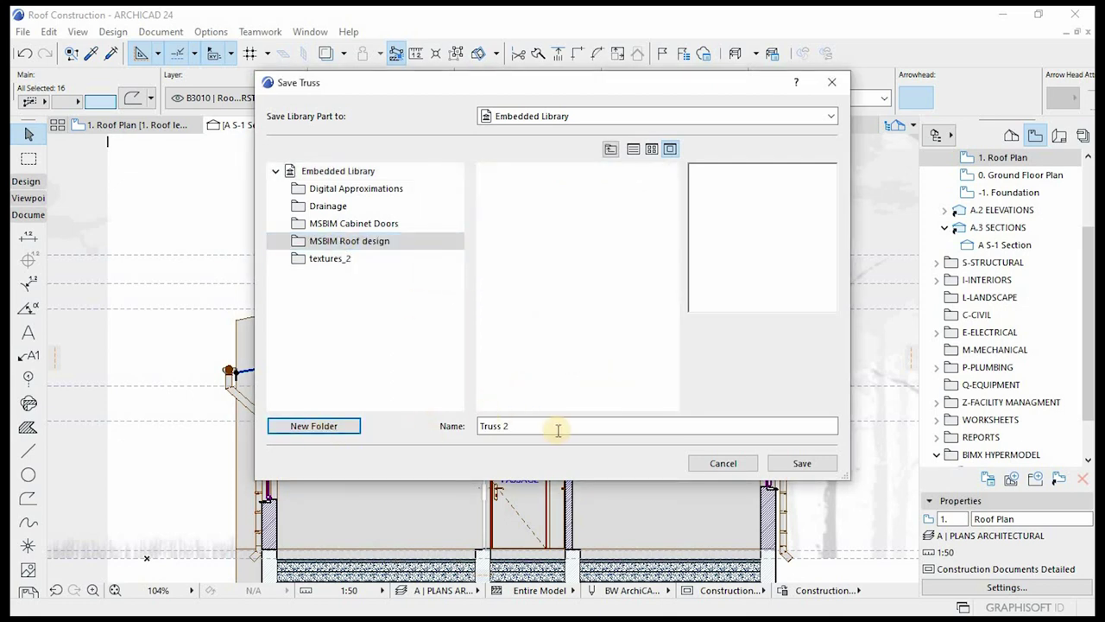
# - Save the truss as "Truss A" in the MSBIM Roof design folder and acknowledge its creation on the floor plan
pyautogui.moveTo(510, 426)
pyautogui.mouseDown()
pyautogui.moveTo(476, 425)
pyautogui.moveTo(504, 426)
pyautogui.mouseUp()
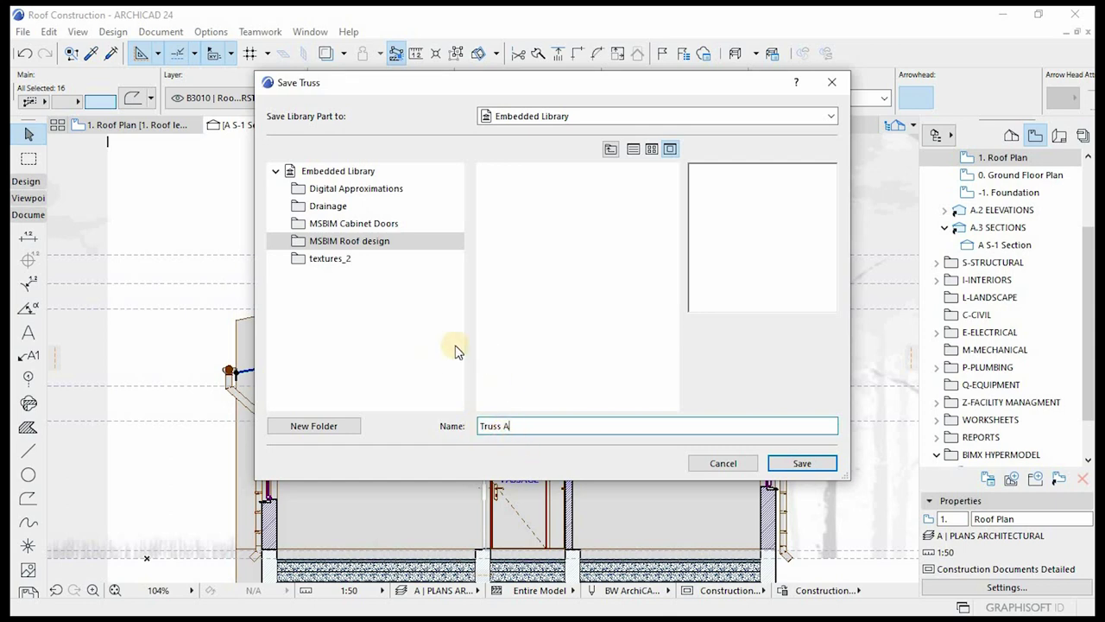
pyautogui.click(796, 463)
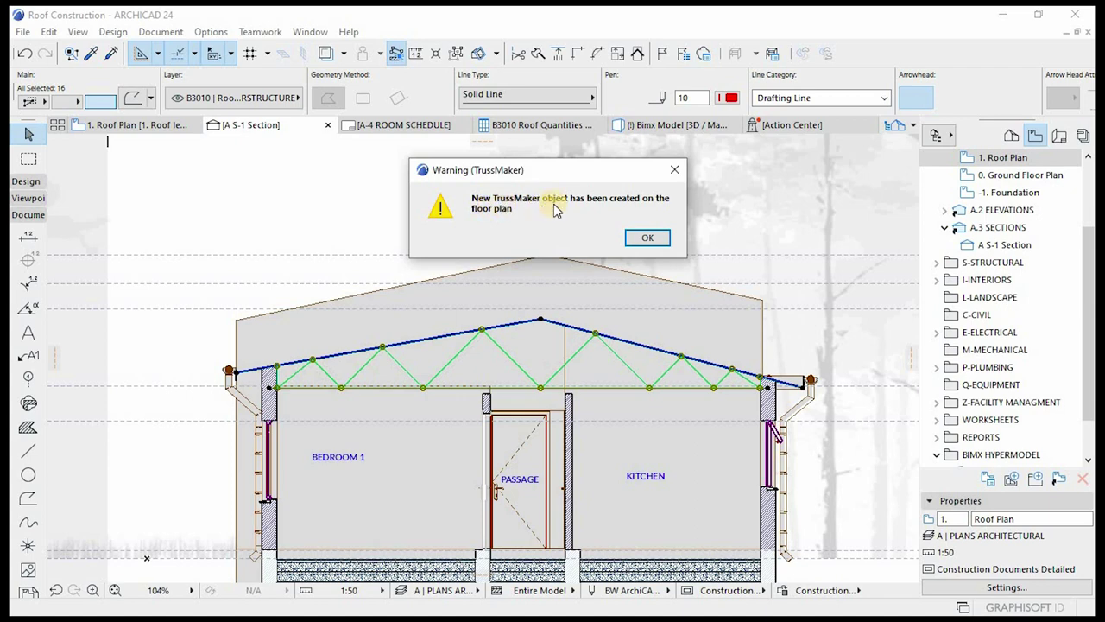
pyautogui.click(649, 237)
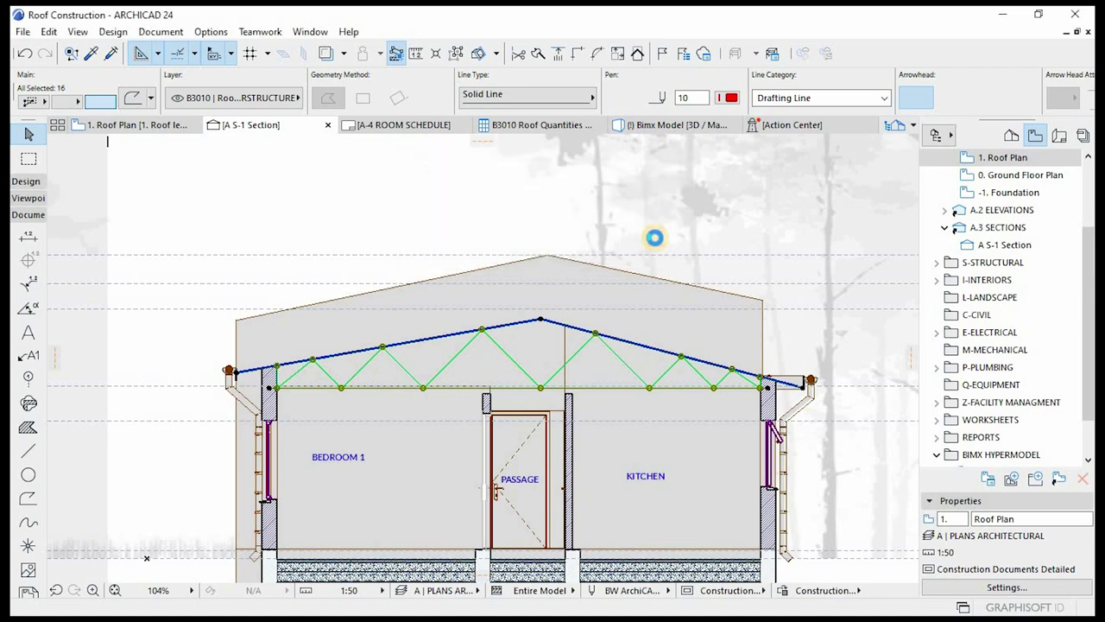
# - Find Truss A on the ground floor plan and move it by its midpoint along the section line to span the middle of the building
pyautogui.click(141, 126)
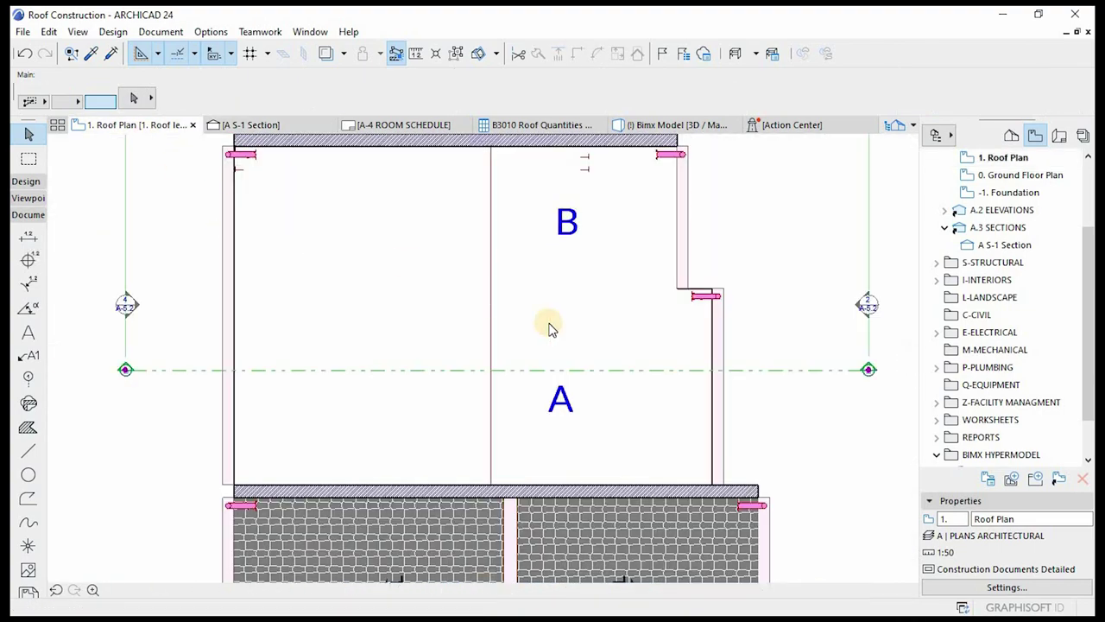
pyautogui.scroll(-5, 552, 333)
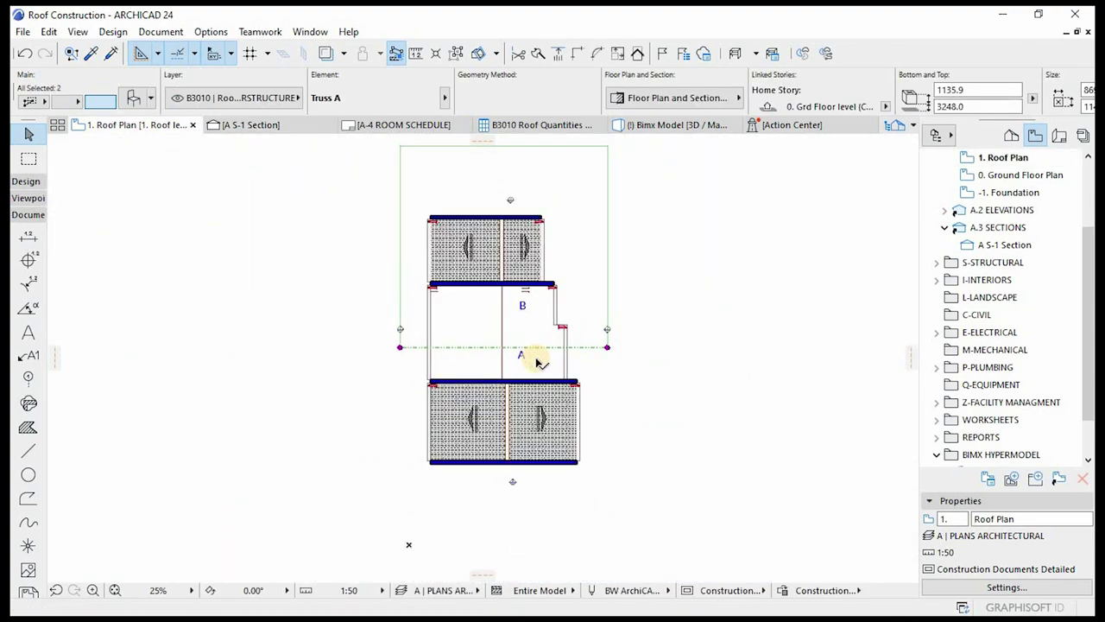
pyautogui.scroll(1, 656, 366)
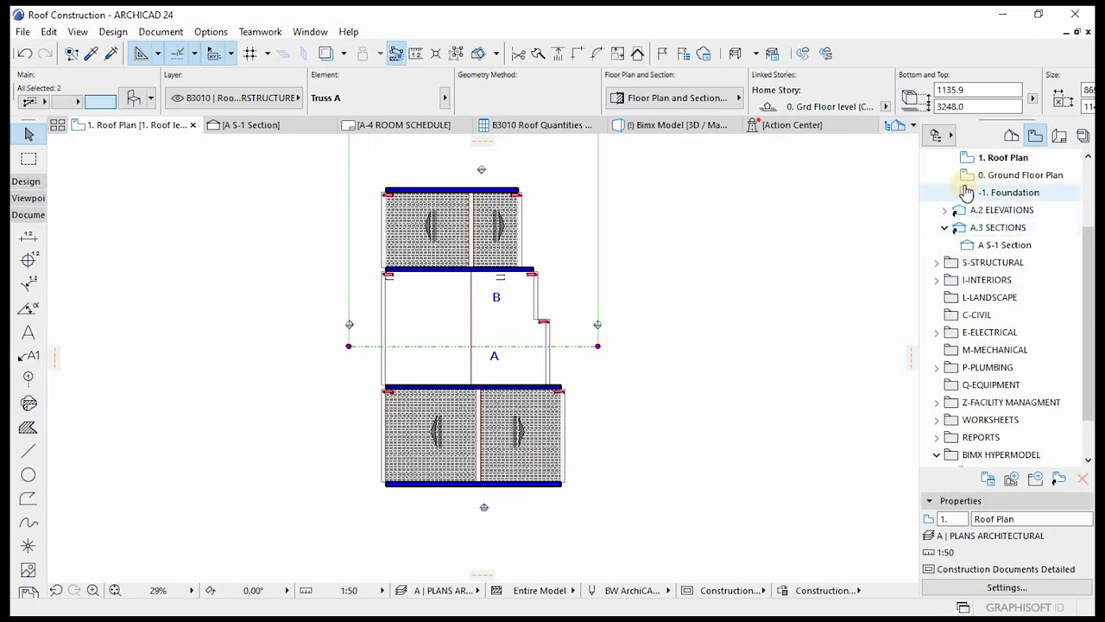
pyautogui.click(1021, 175)
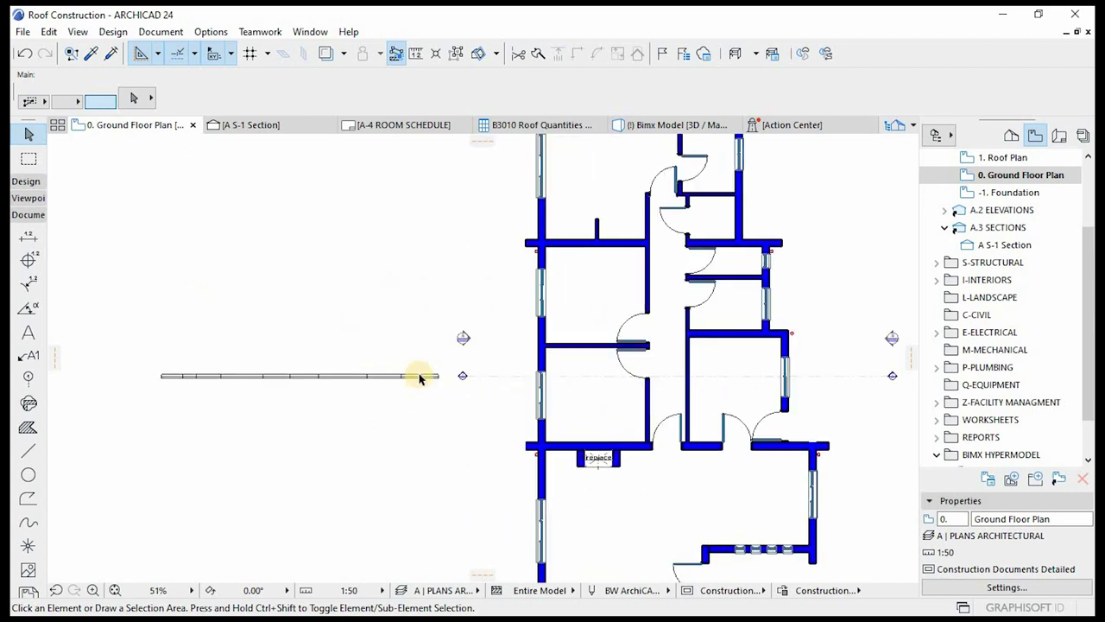
pyautogui.scroll(3, 423, 377)
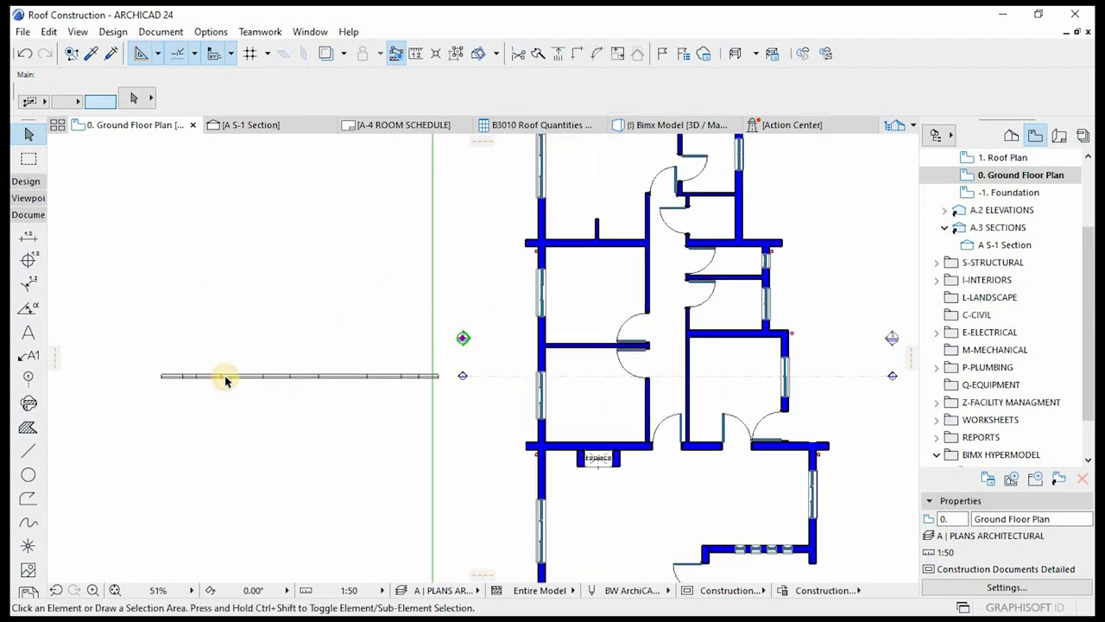
pyautogui.click(164, 378)
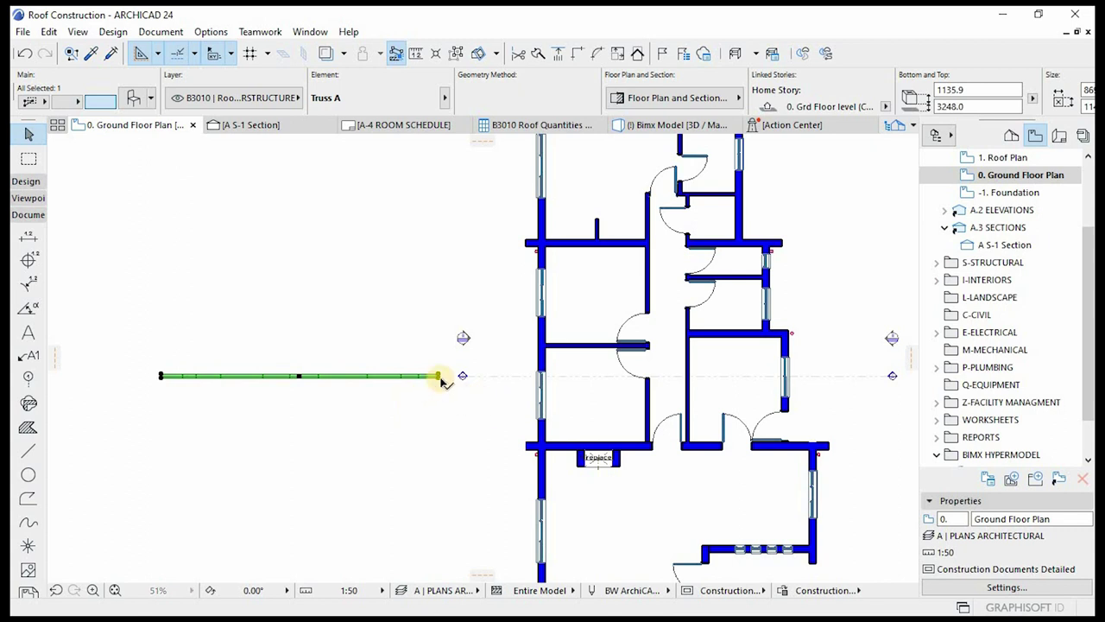
pyautogui.hotkey('ctrl', 'd')
pyautogui.click(298, 377)
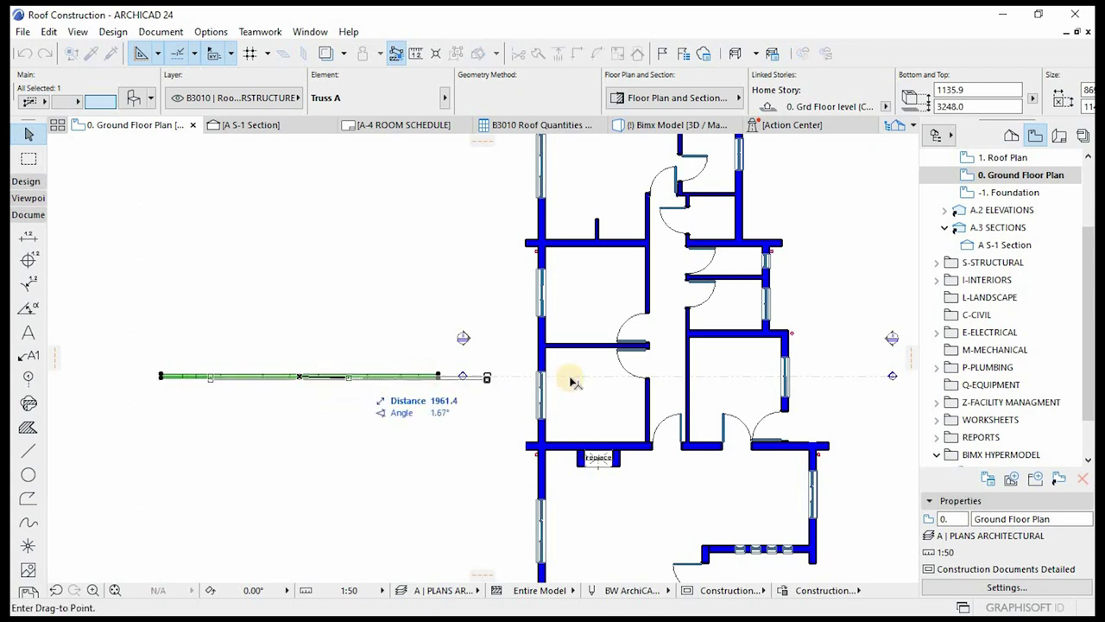
pyautogui.click(662, 377)
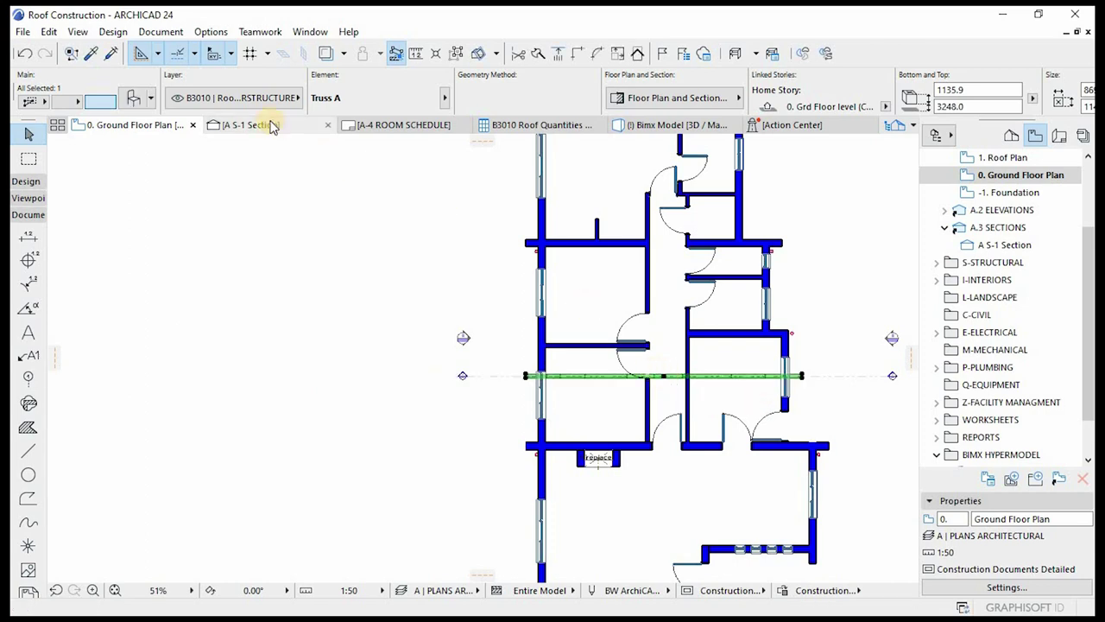
# - In the A S-1 section, lower Truss A so that its top chord's peak meets the underside of the roof ridge
pyautogui.click(259, 124)
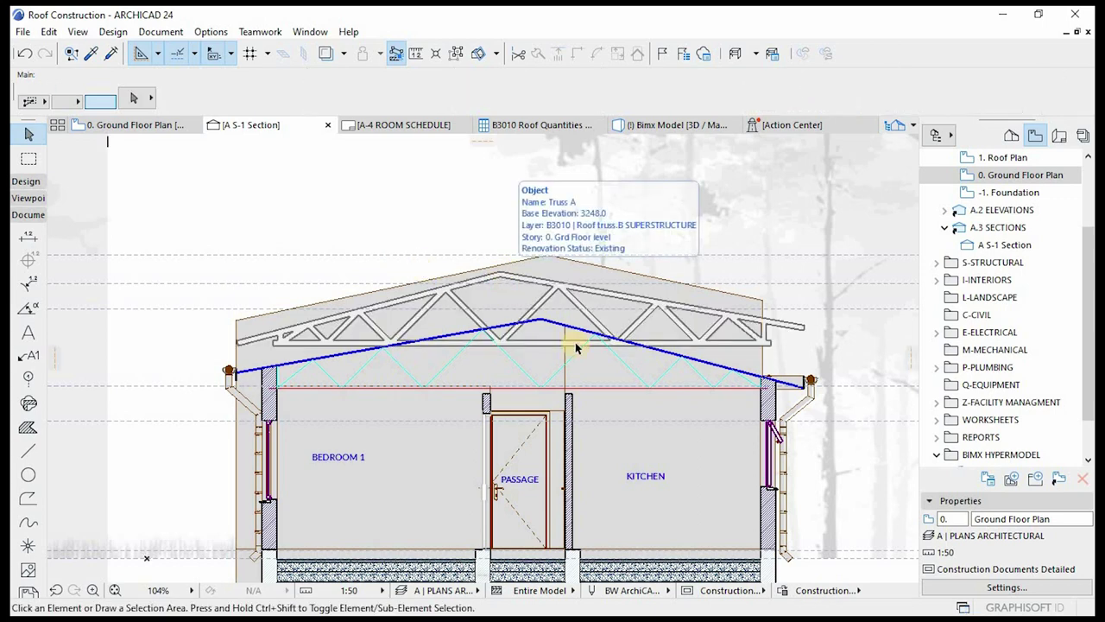
pyautogui.scroll(2, 634, 397)
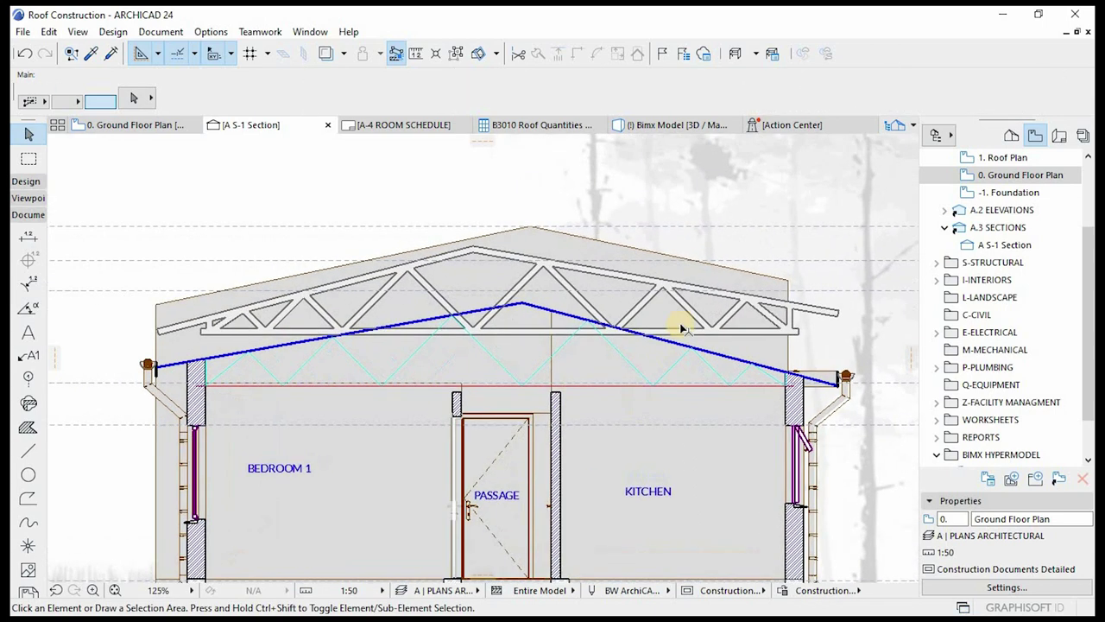
pyautogui.click(537, 257)
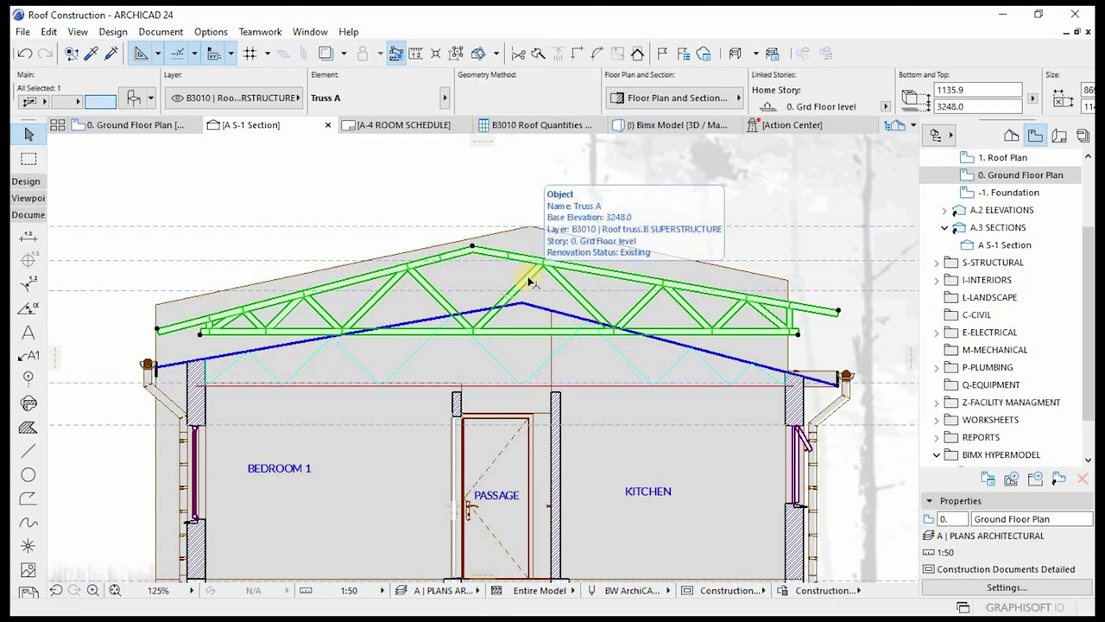
pyautogui.hotkey('ctrl', 'd')
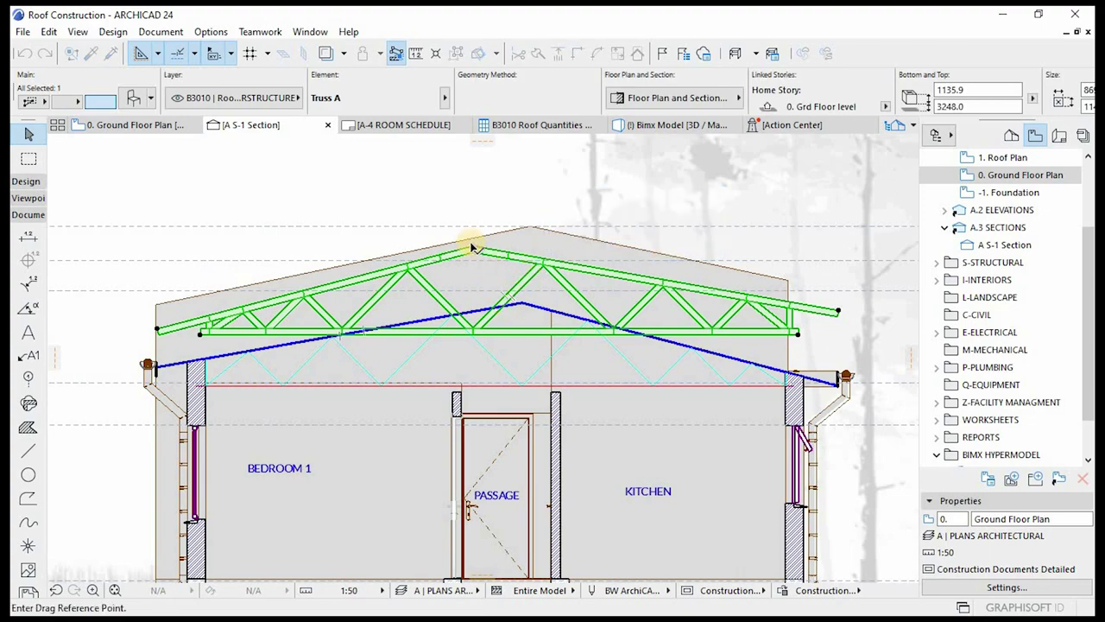
pyautogui.click(472, 249)
pyautogui.scroll(3, 518, 309)
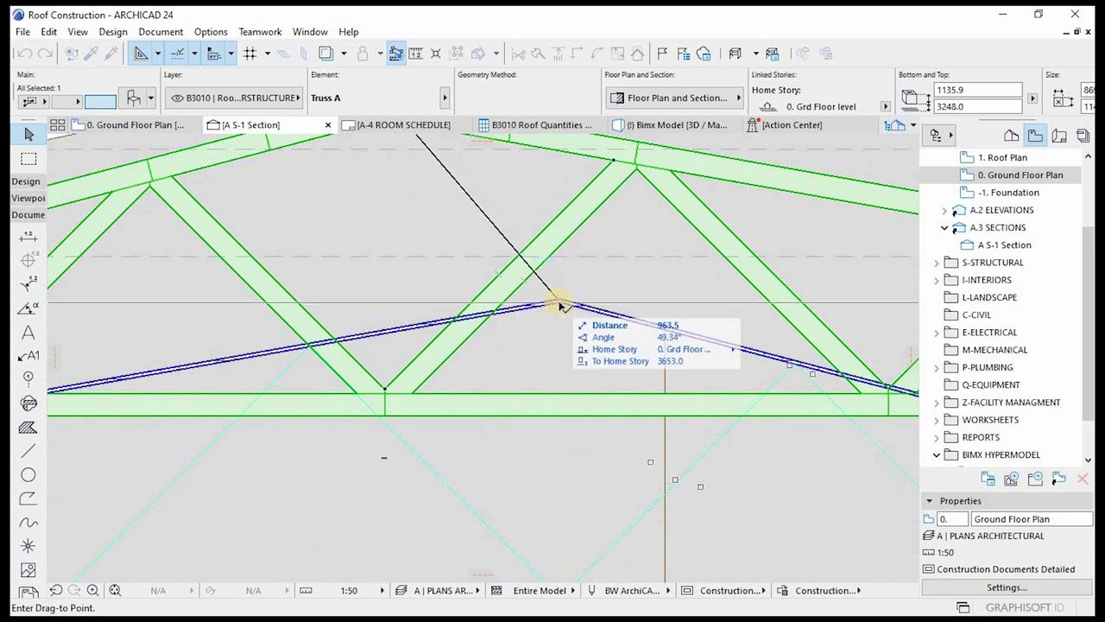
pyautogui.click(559, 305)
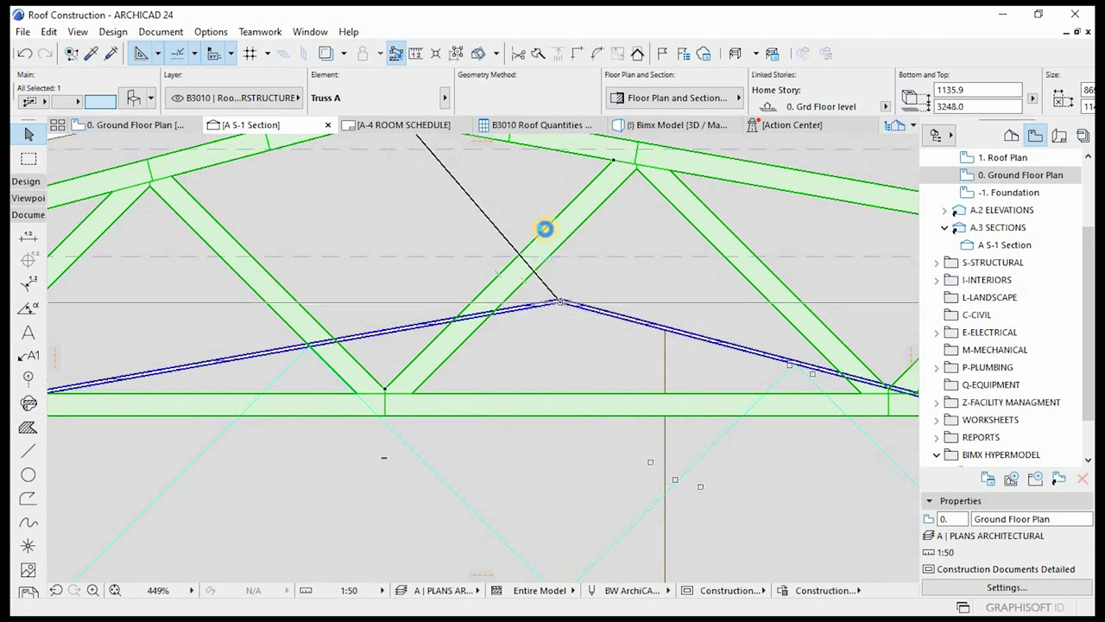
# - Try to align Truss A's outer vertical web with the inside face of the Bedroom 1 external wall
pyautogui.scroll(-4, 544, 227)
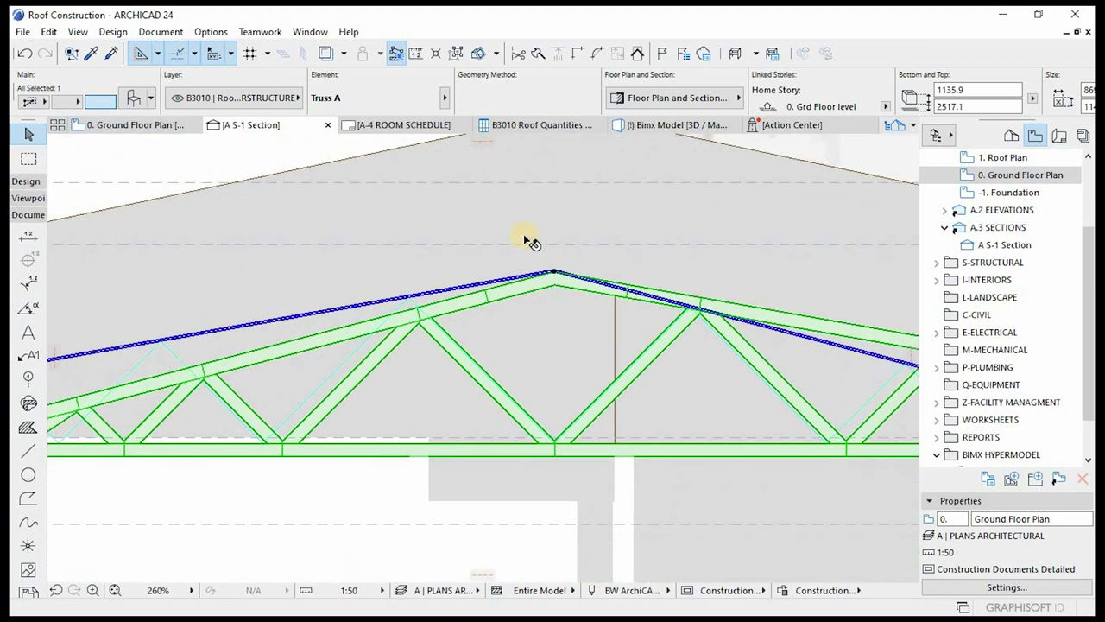
pyautogui.scroll(-4, 504, 252)
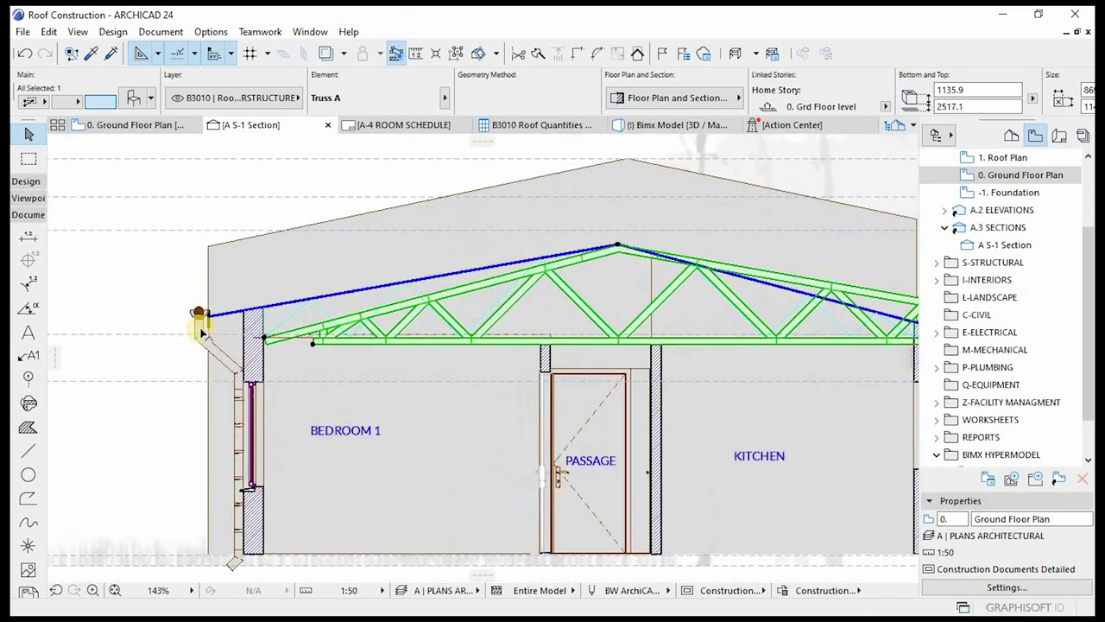
pyautogui.scroll(5, 200, 333)
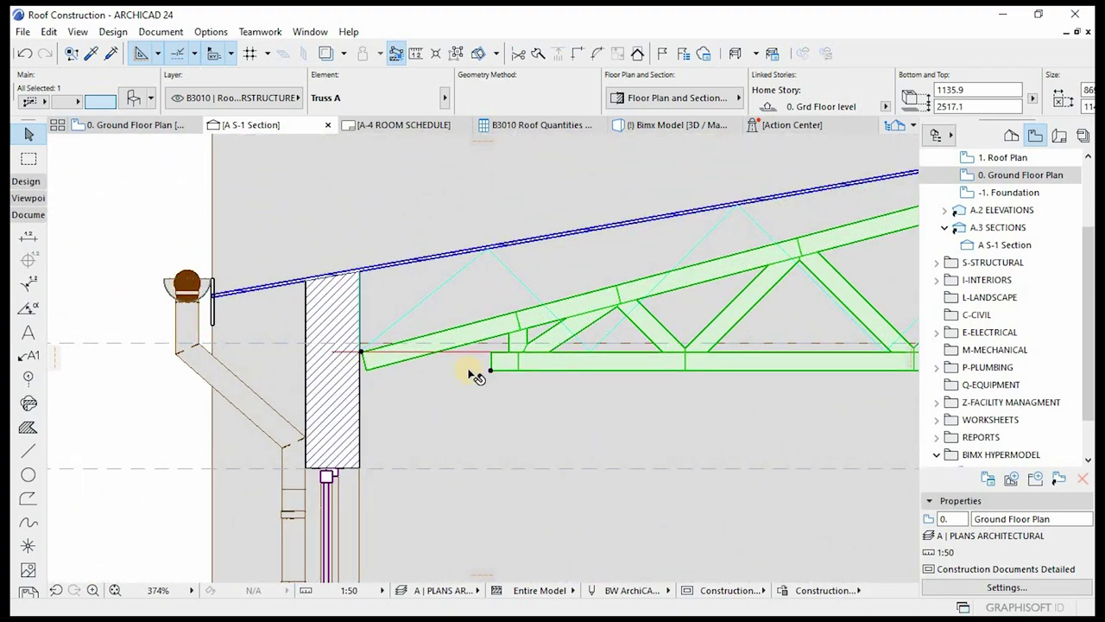
pyautogui.hotkey('ctrl', 'd')
pyautogui.click(508, 352)
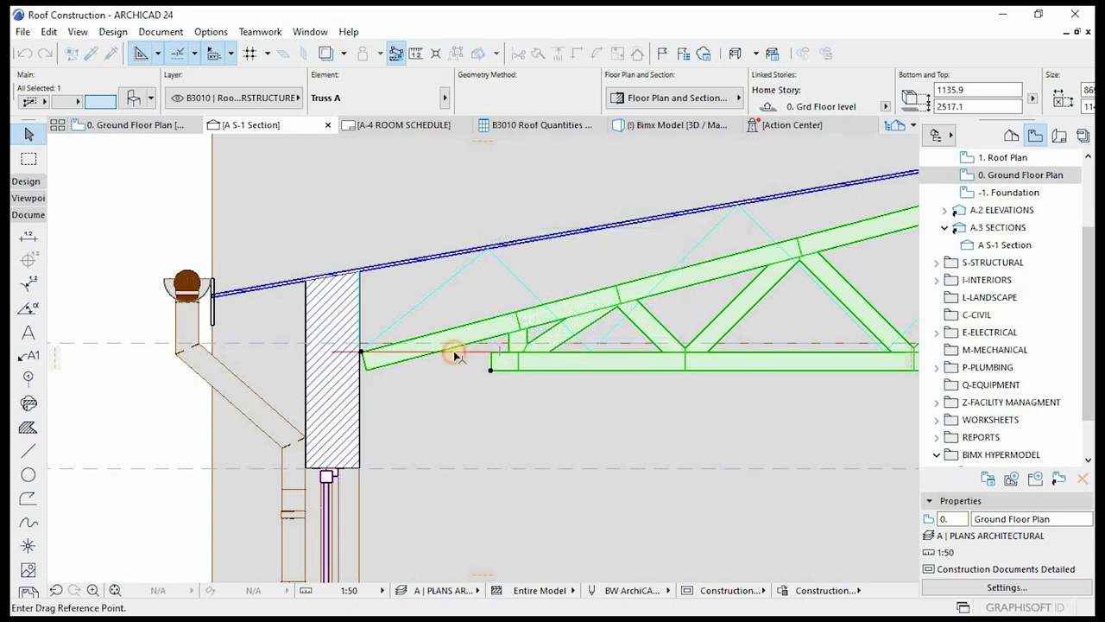
pyautogui.click(362, 352)
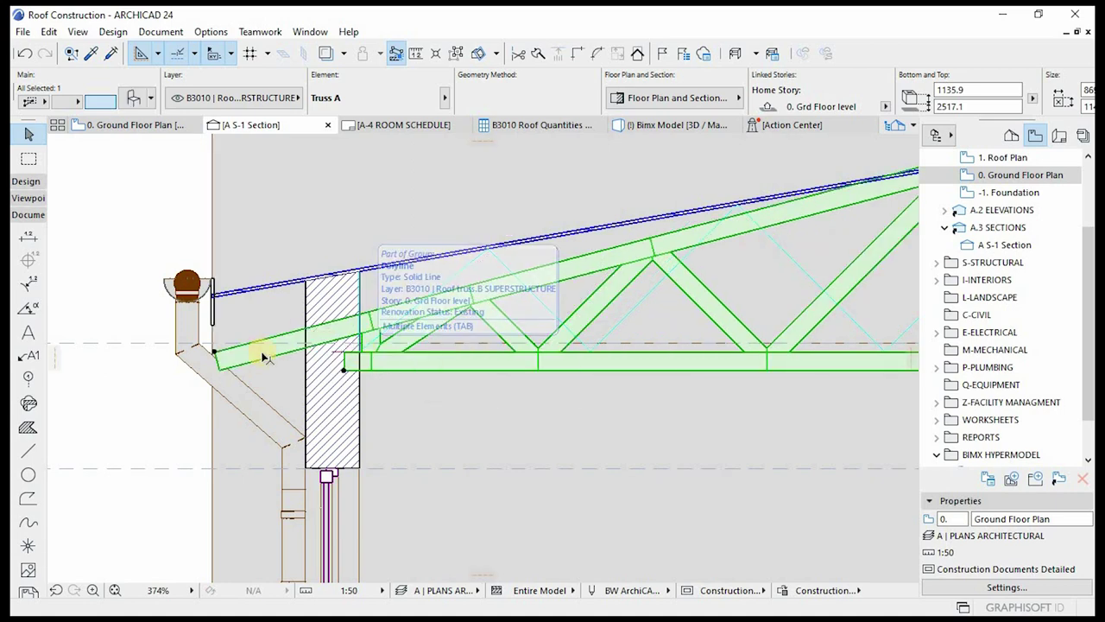
# - Mirror Truss A about a vertical axis through its own peak to match the slopes of the roof
pyautogui.scroll(-8, 259, 355)
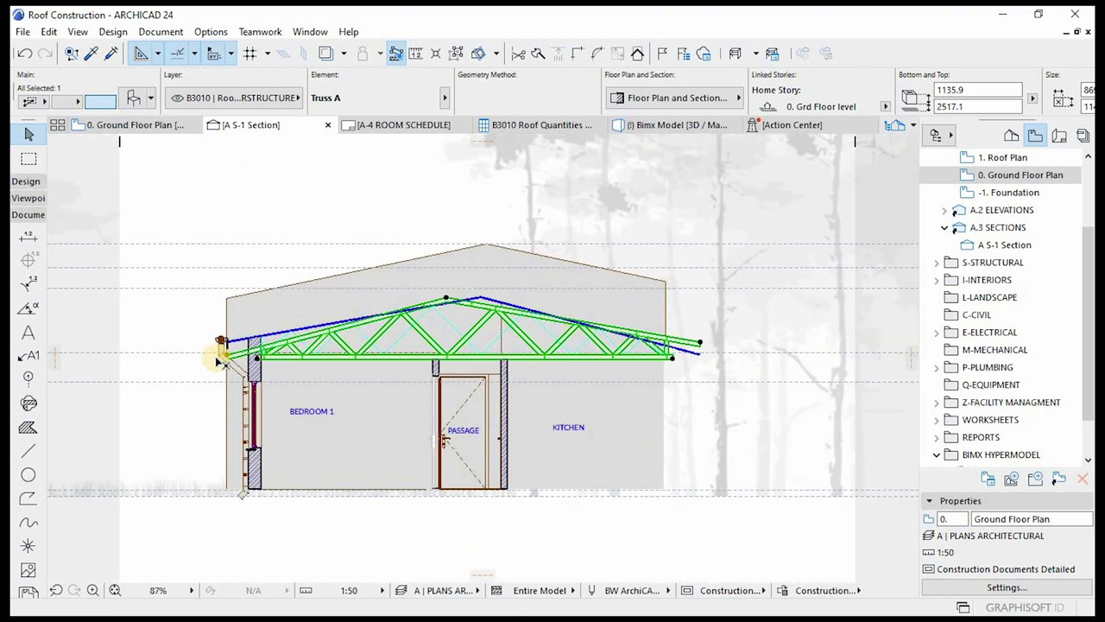
pyautogui.scroll(2, 490, 311)
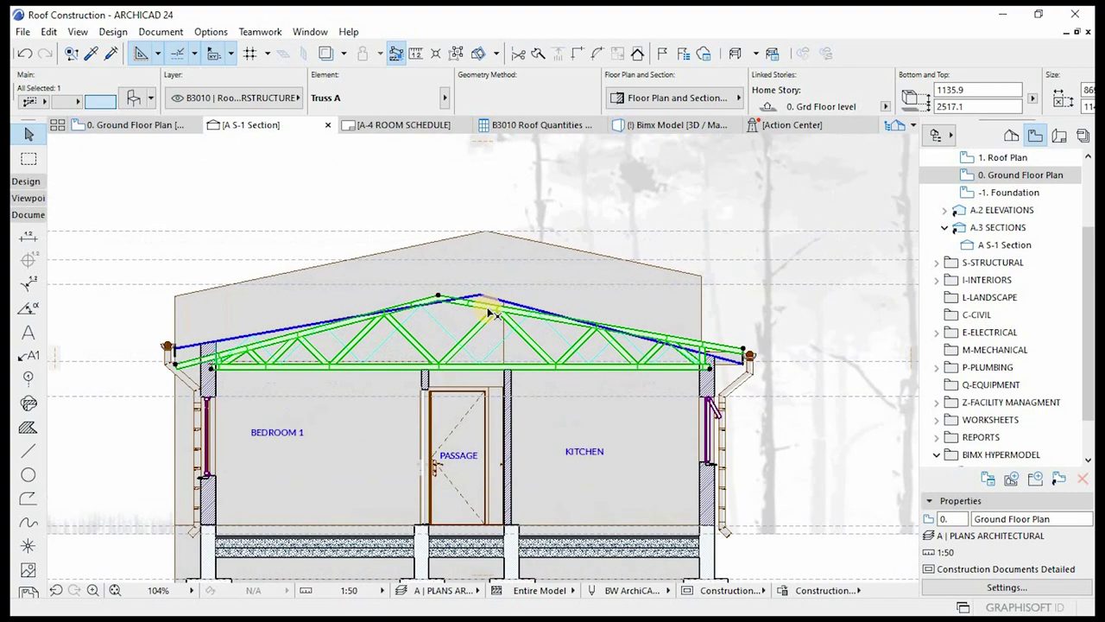
pyautogui.scroll(1, 490, 312)
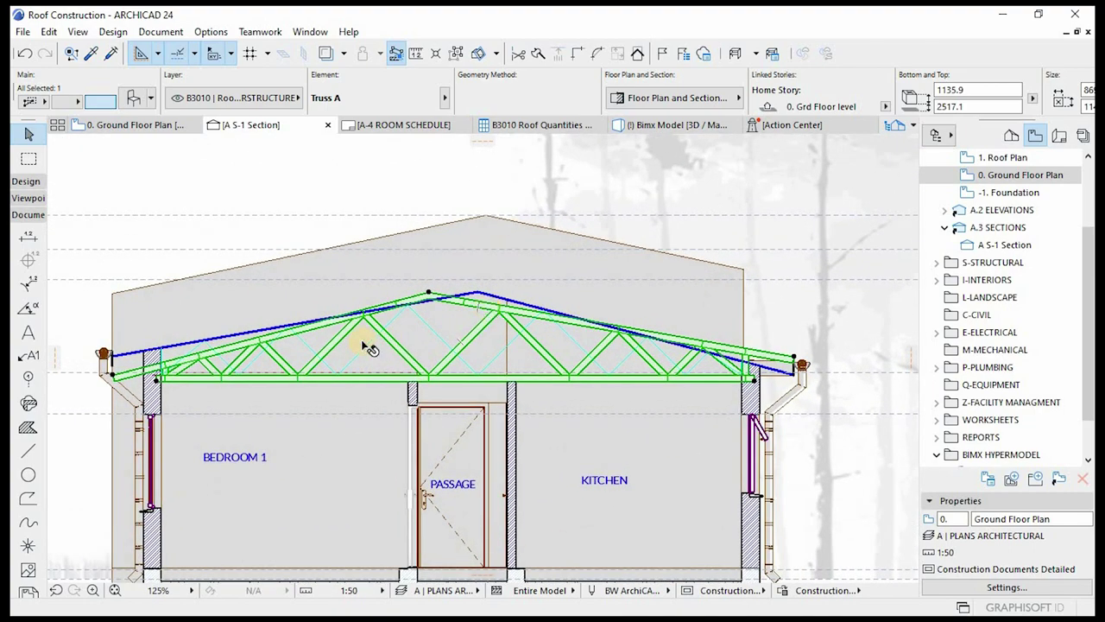
pyautogui.scroll(1, 368, 347)
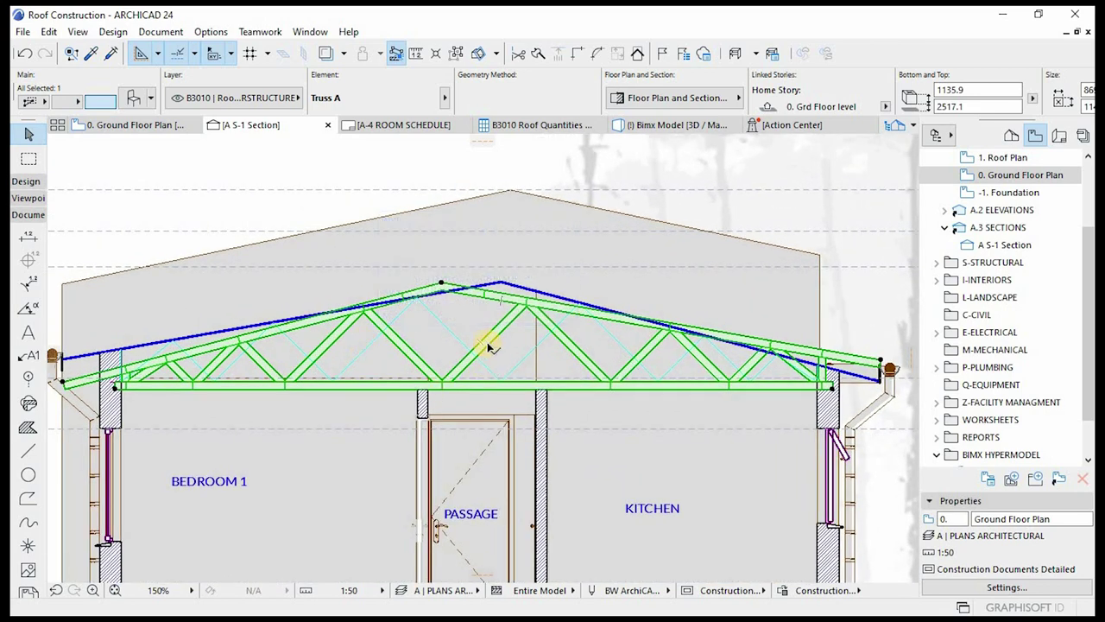
pyautogui.hotkey('ctrl', 'm')
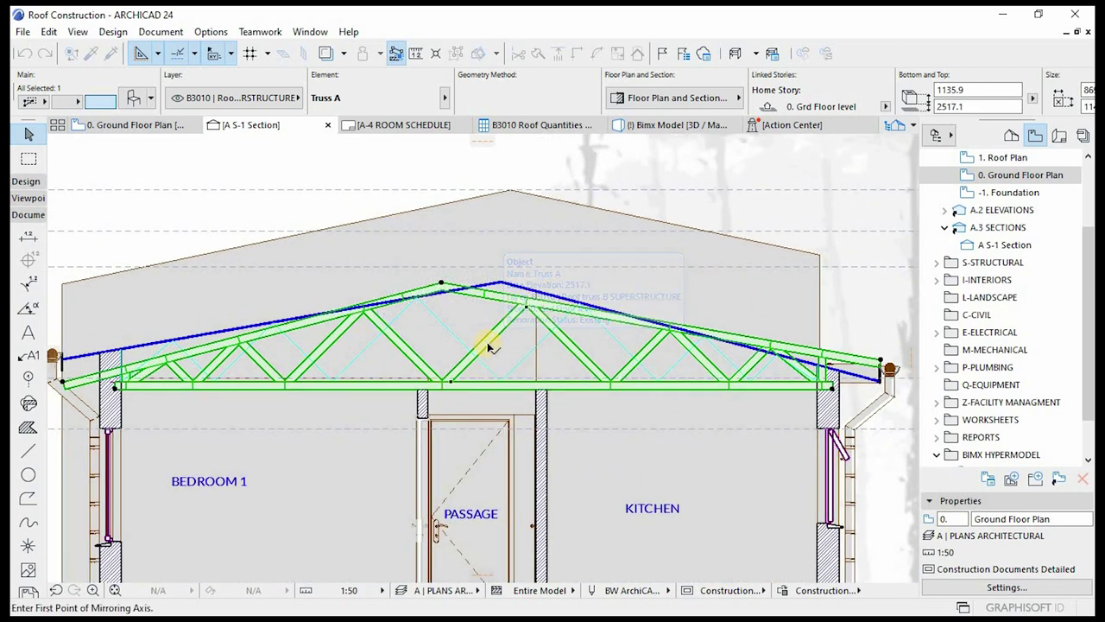
pyautogui.click(442, 285)
pyautogui.click(439, 347)
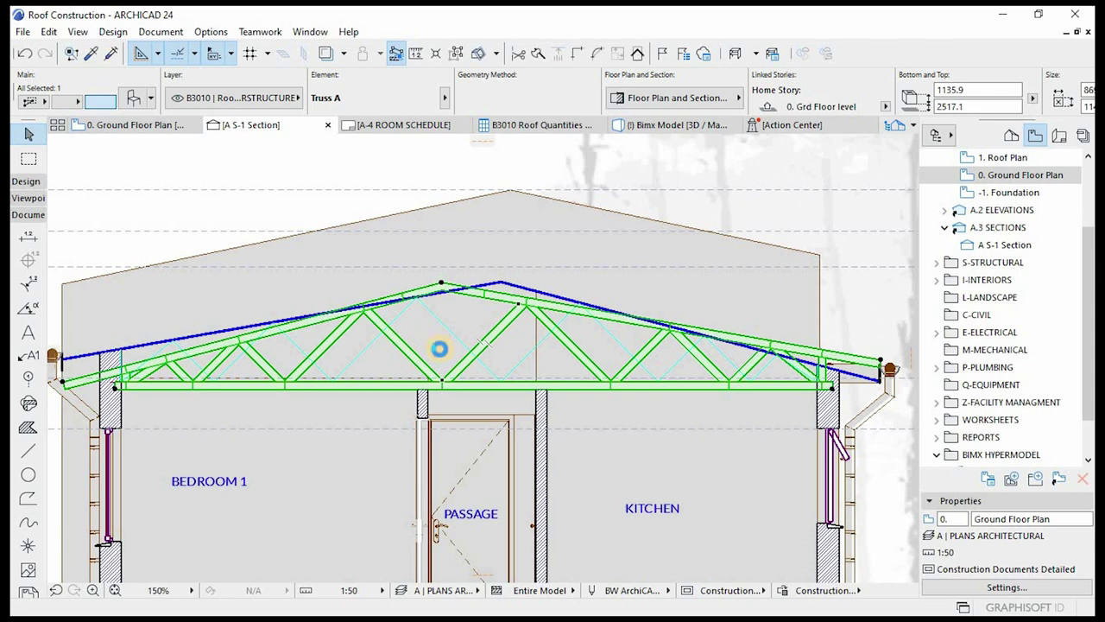
pyautogui.click(481, 360)
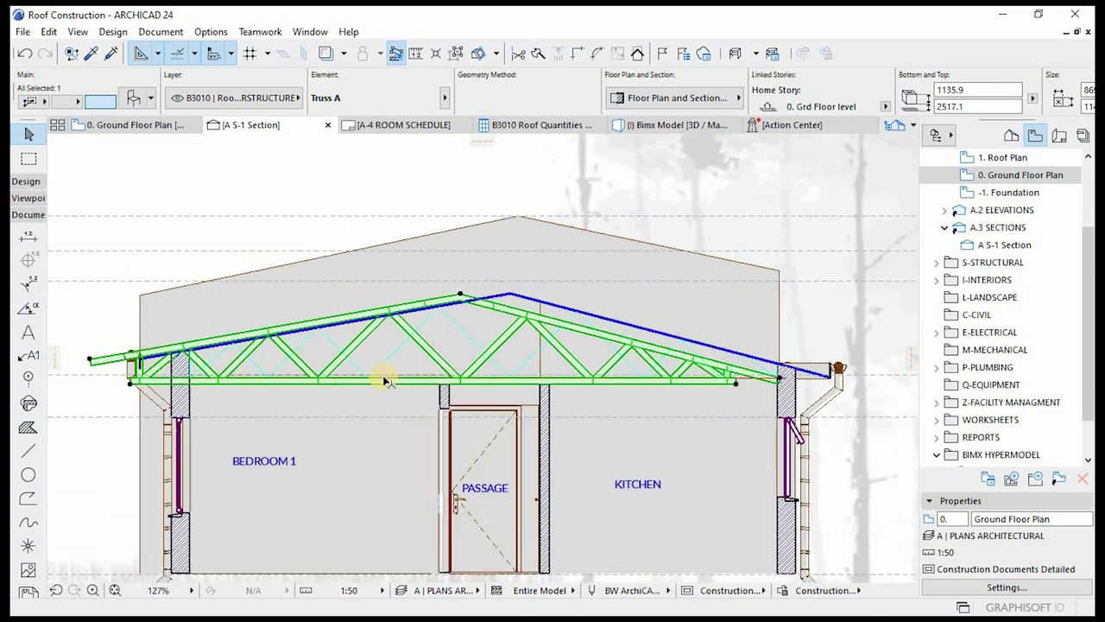
# - Shift the mirrored Truss A horizontally until its peak meets the roof ridge, check its seating on the wall, and deselect it
pyautogui.scroll(4, 415, 328)
pyautogui.hotkey('ctrl', 'd')
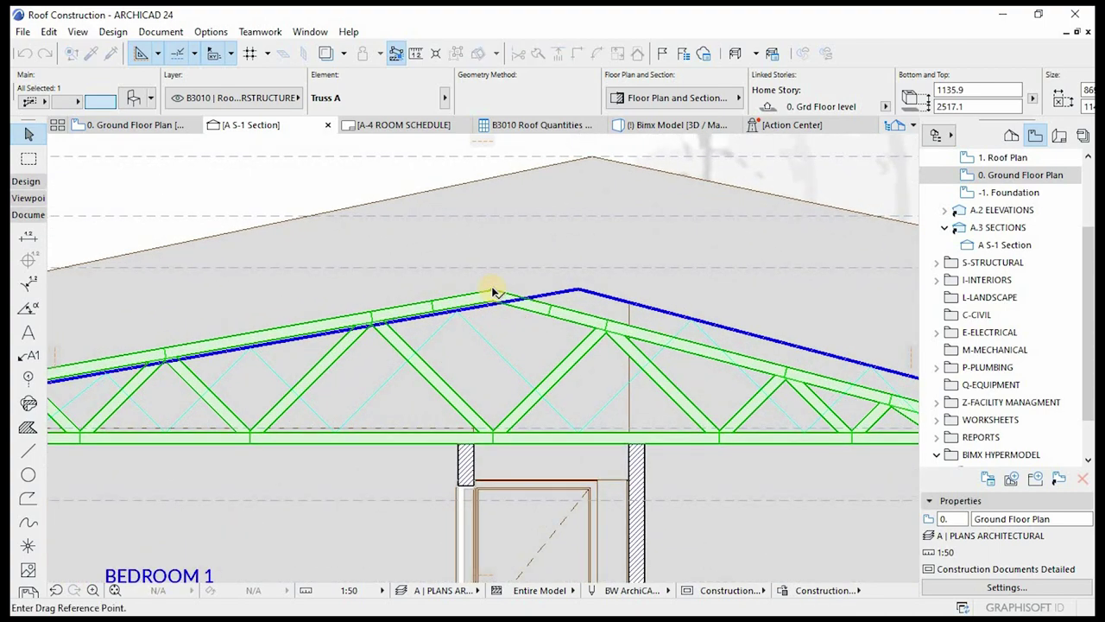
pyautogui.click(492, 290)
pyautogui.scroll(3, 579, 291)
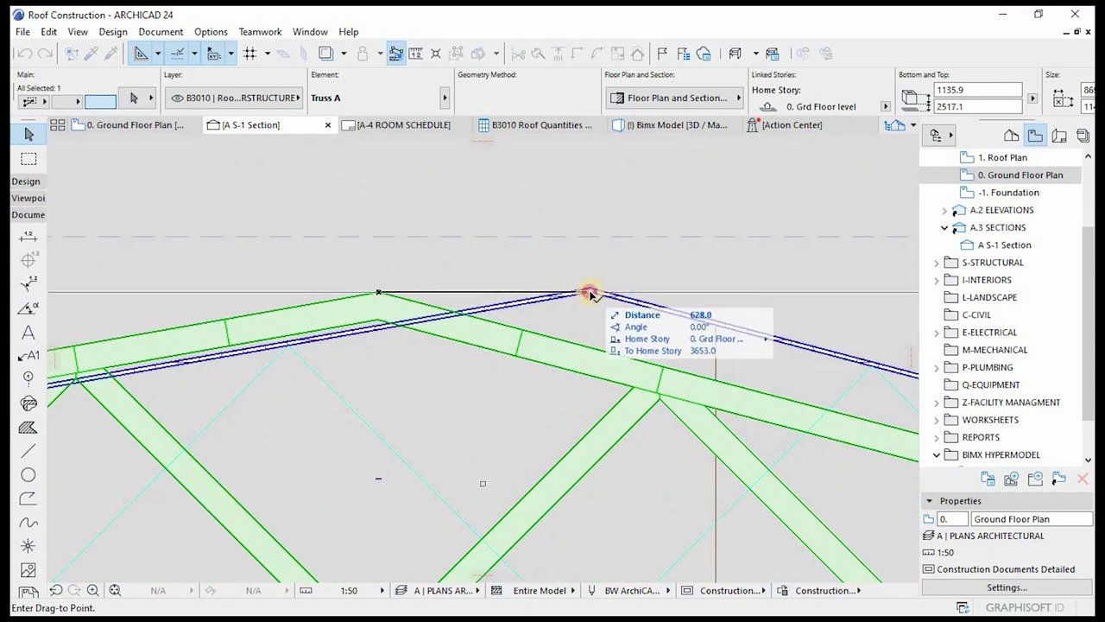
pyautogui.click(591, 294)
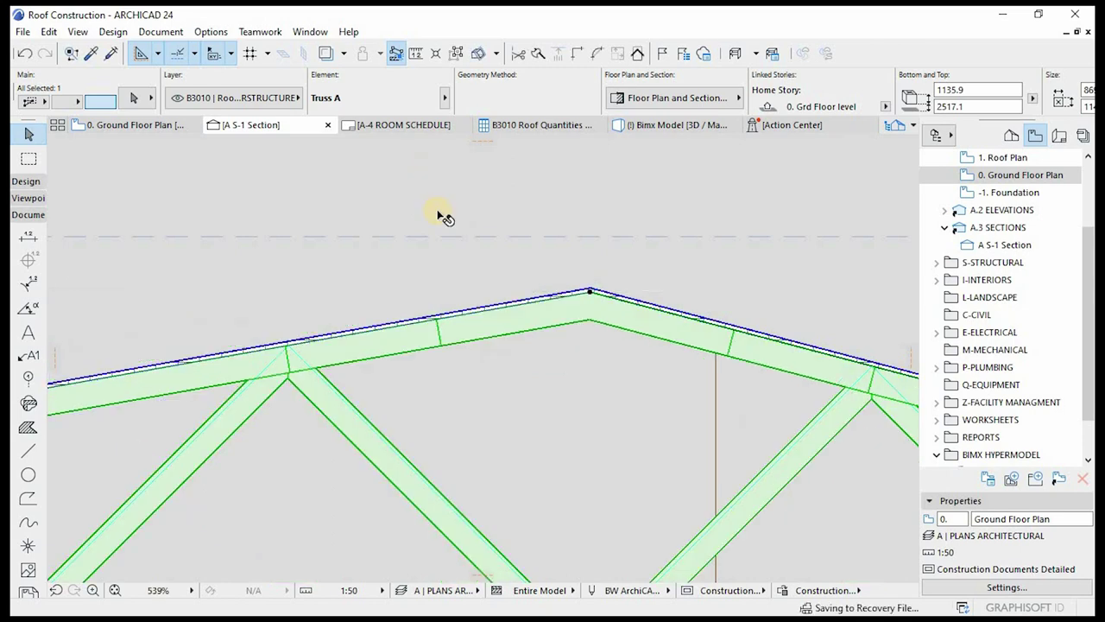
pyautogui.scroll(-4, 587, 284)
pyautogui.scroll(-2, 531, 291)
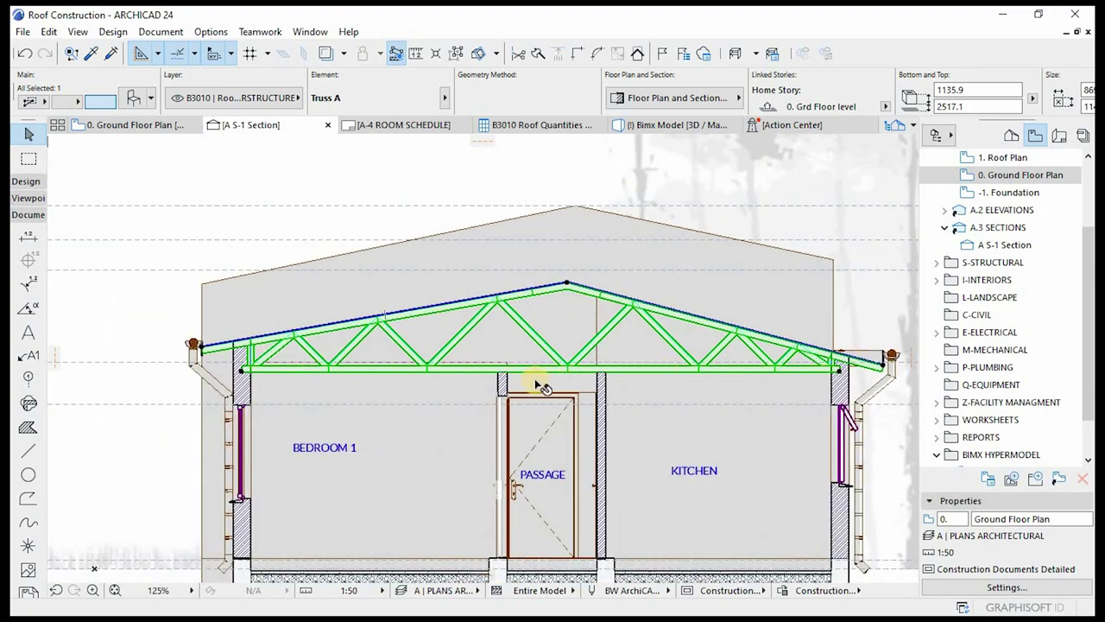
pyautogui.scroll(5, 233, 361)
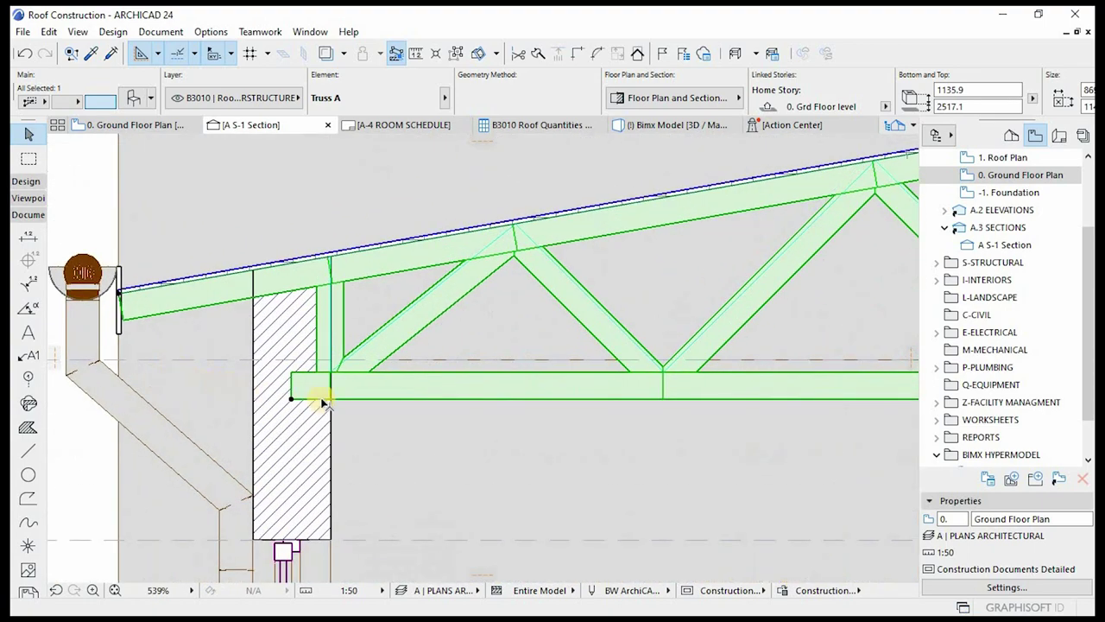
pyautogui.press('Escape')
pyautogui.scroll(-3, 185, 349)
pyautogui.scroll(-4, 642, 401)
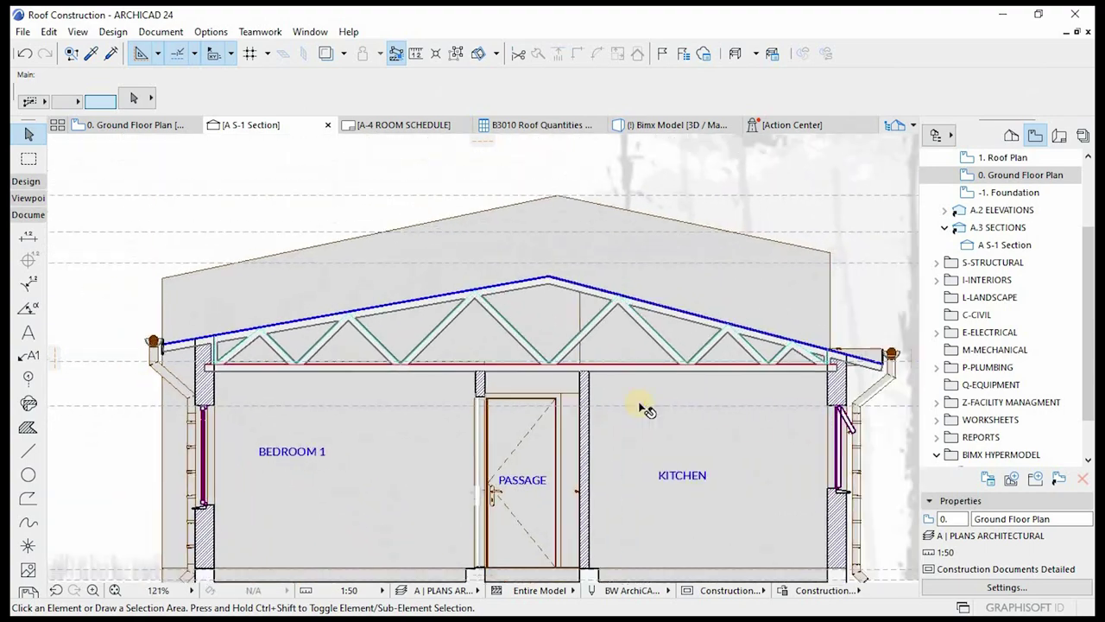
# - Select the web, bottom chord and top chord lines that overlay Truss A beneath the roof
pyautogui.scroll(7, 592, 375)
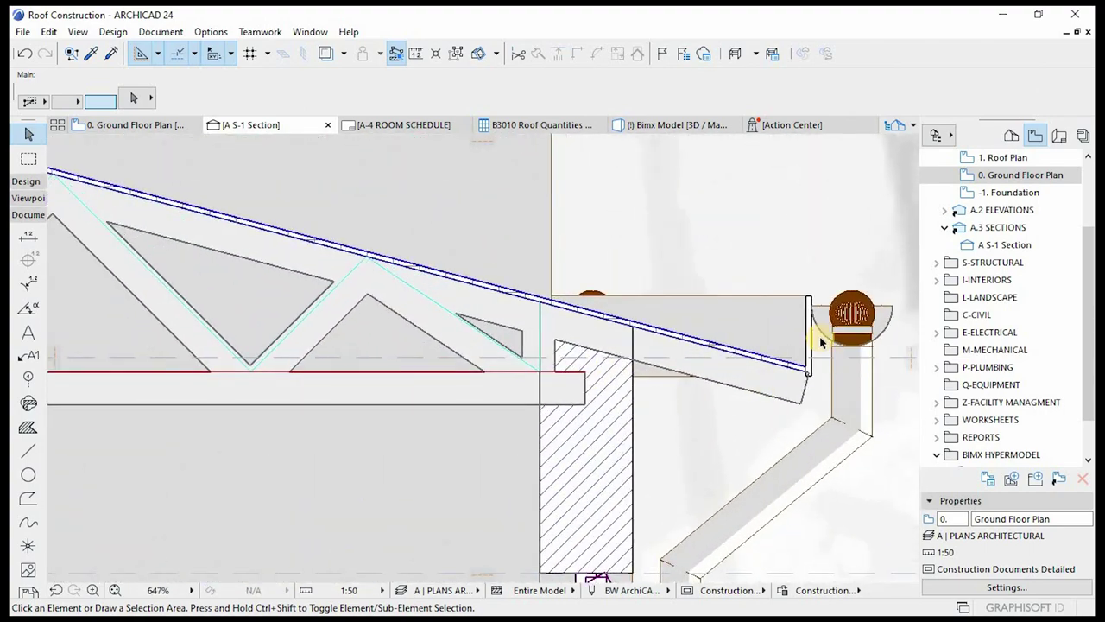
pyautogui.hscroll(-5, 821, 341)
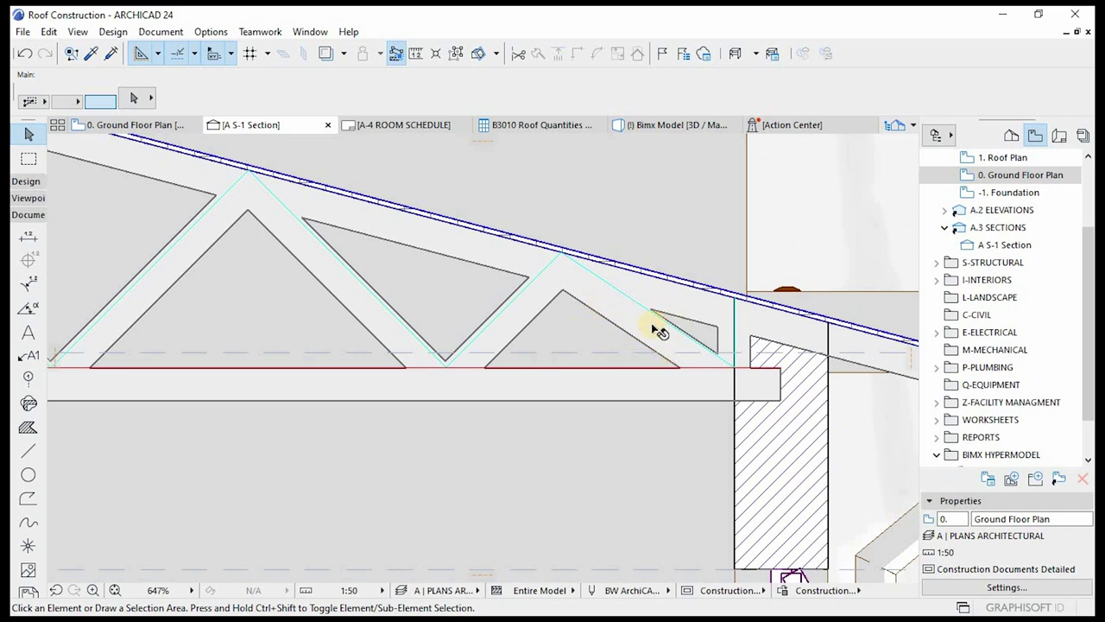
pyautogui.scroll(3, 701, 346)
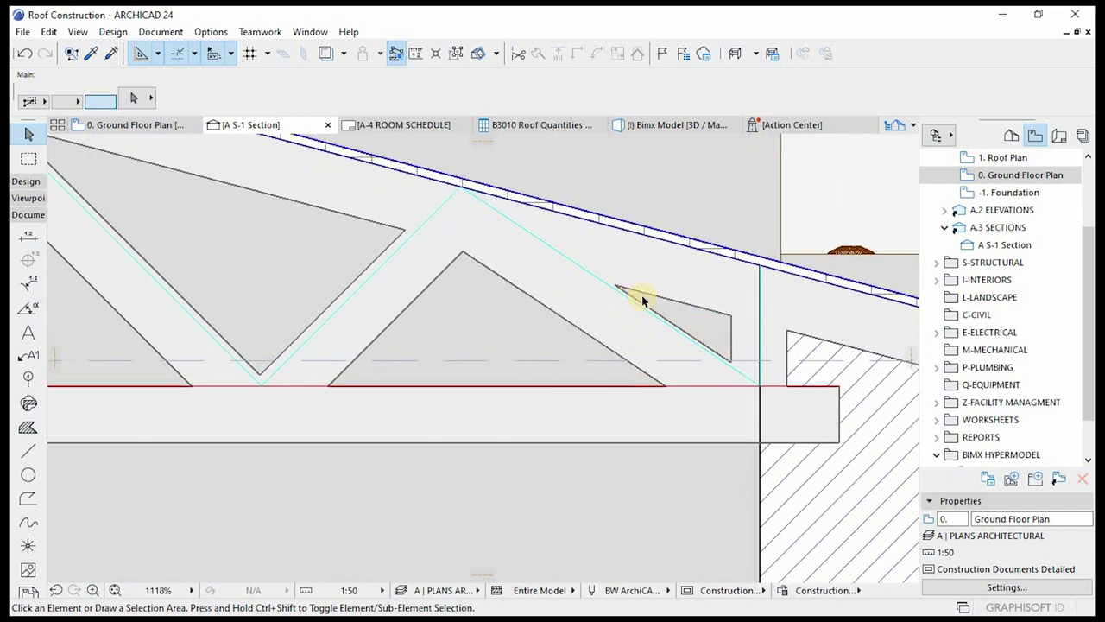
pyautogui.scroll(-8, 679, 356)
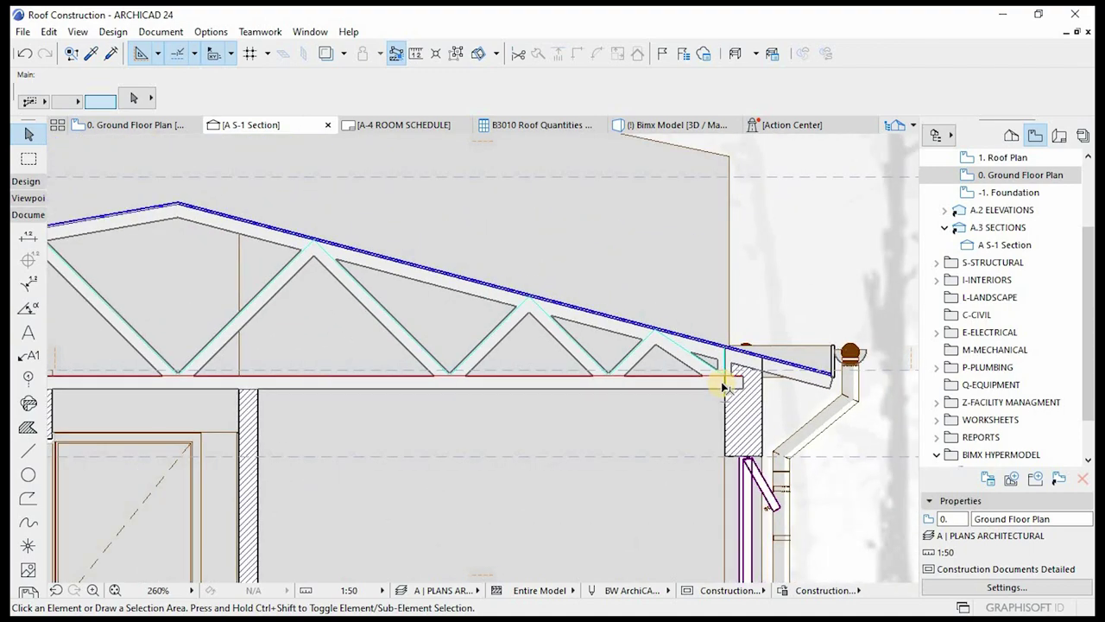
pyautogui.scroll(2, 698, 334)
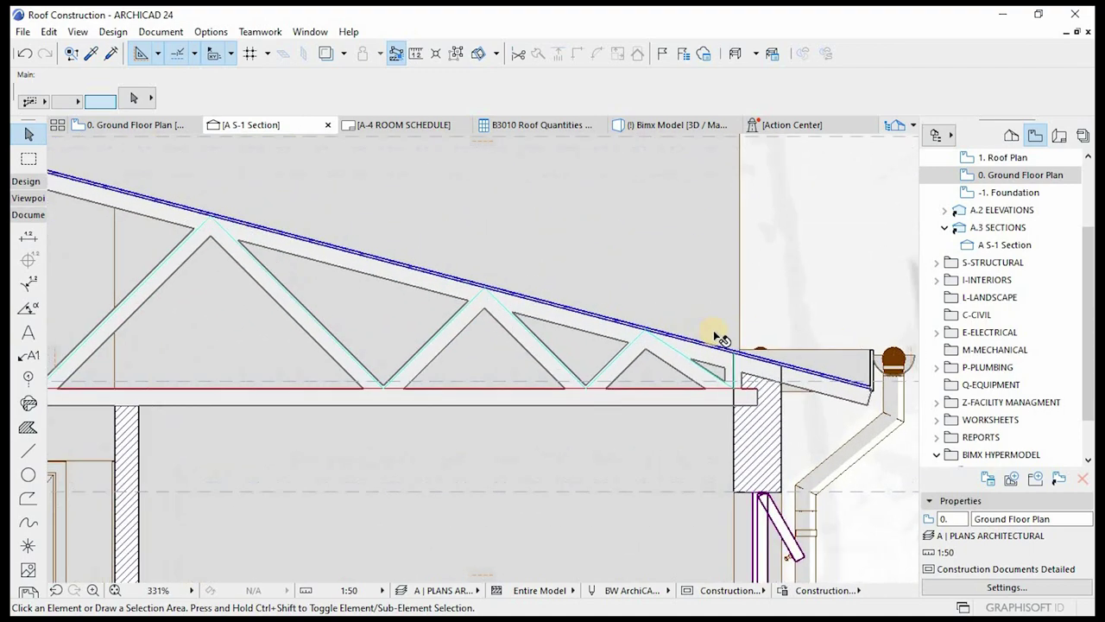
pyautogui.click(705, 325)
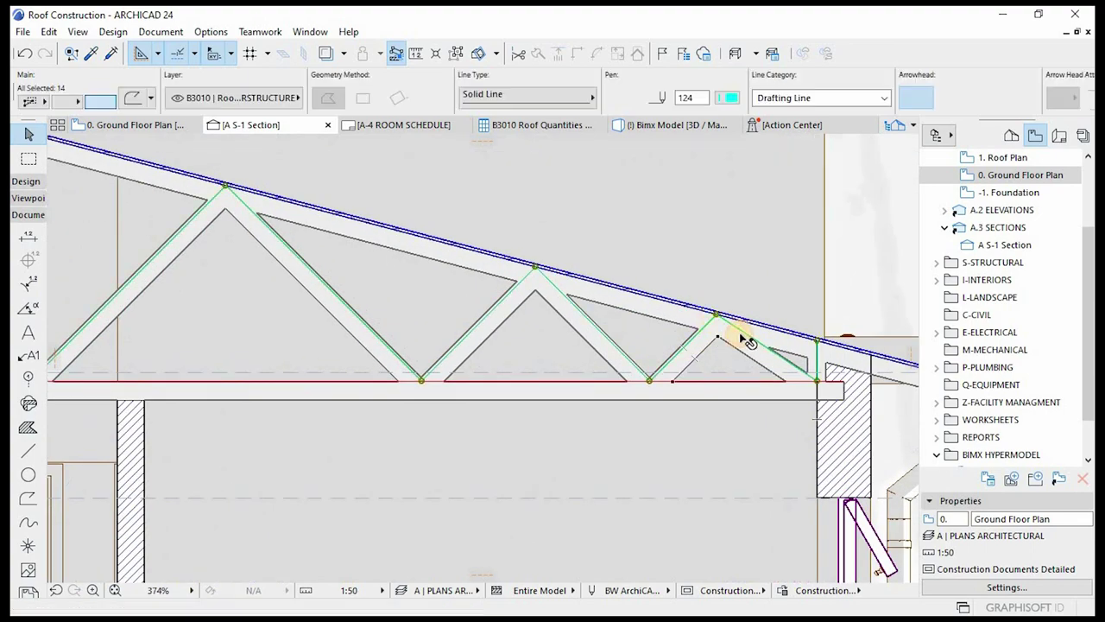
pyautogui.click(784, 377)
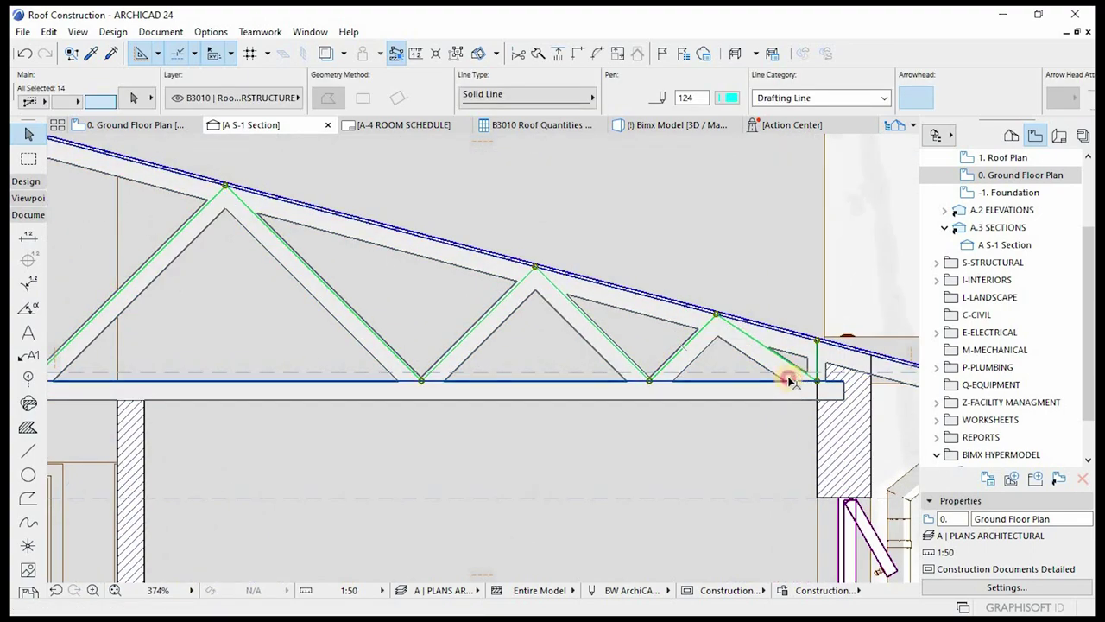
pyautogui.keyDown('shift'); pyautogui.click(791, 381); pyautogui.keyUp('shift')
pyautogui.scroll(-3, 399, 279)
pyautogui.scroll(3, 626, 298)
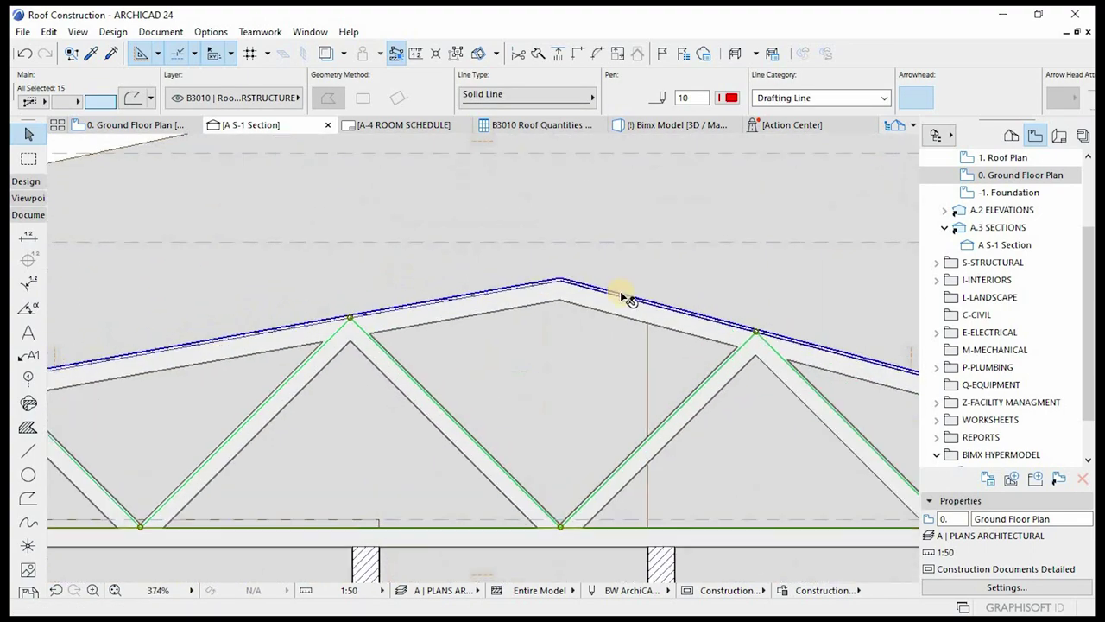
pyautogui.scroll(3, 571, 287)
pyautogui.keyDown('shift'); pyautogui.click(546, 285); pyautogui.keyUp('shift')
pyautogui.scroll(-4, 540, 346)
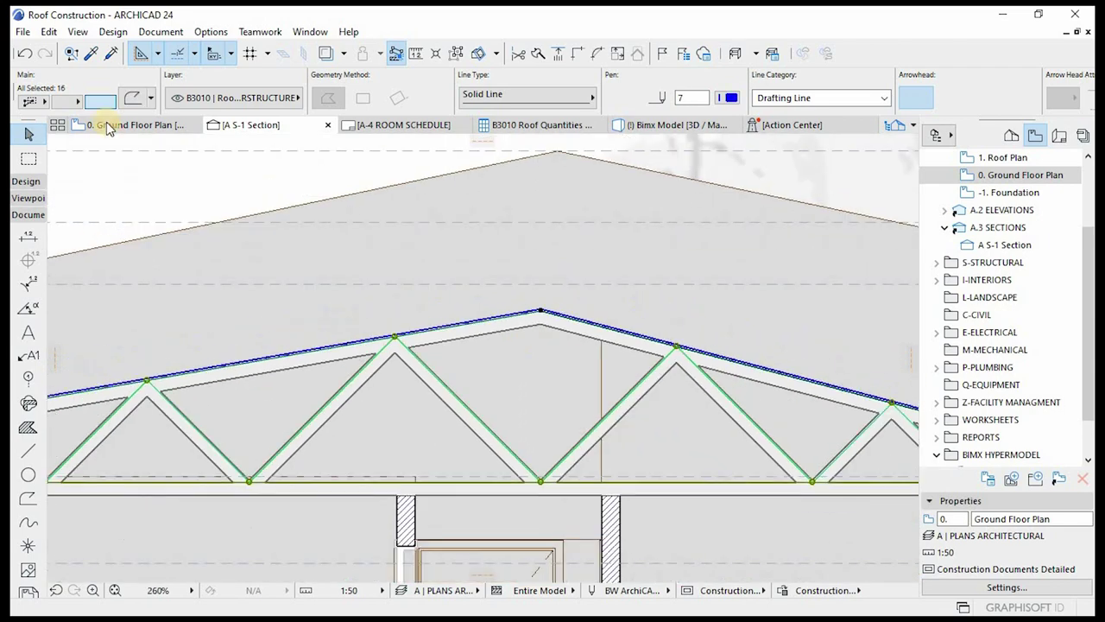
# - Try to edit the truss in TrussMaker from the selected drafting lines
pyautogui.click(115, 32)
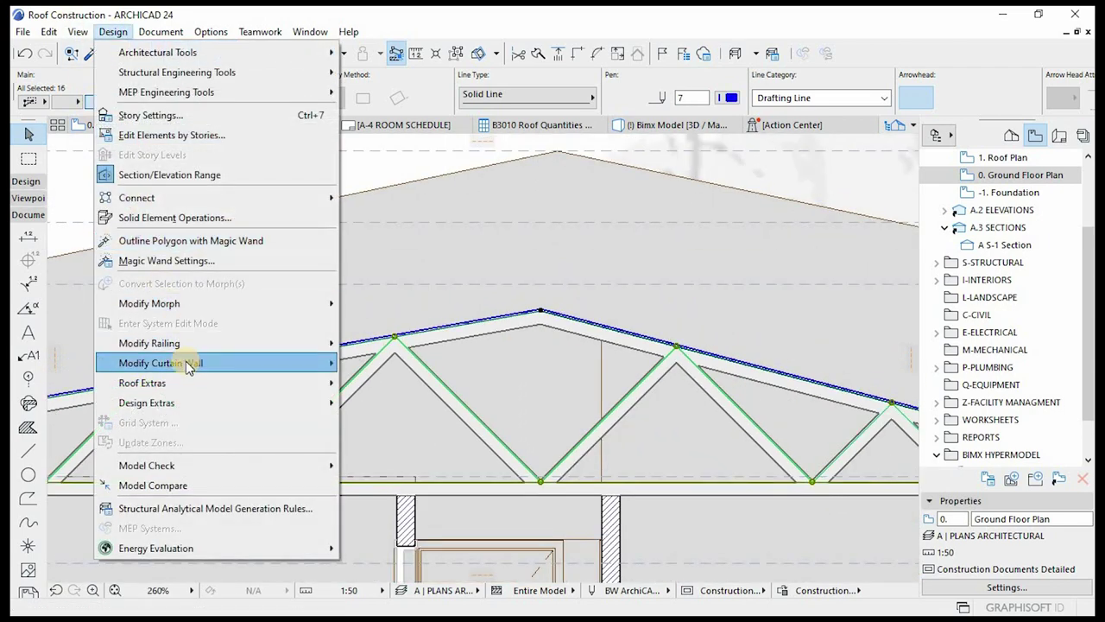
pyautogui.moveTo(185, 383)
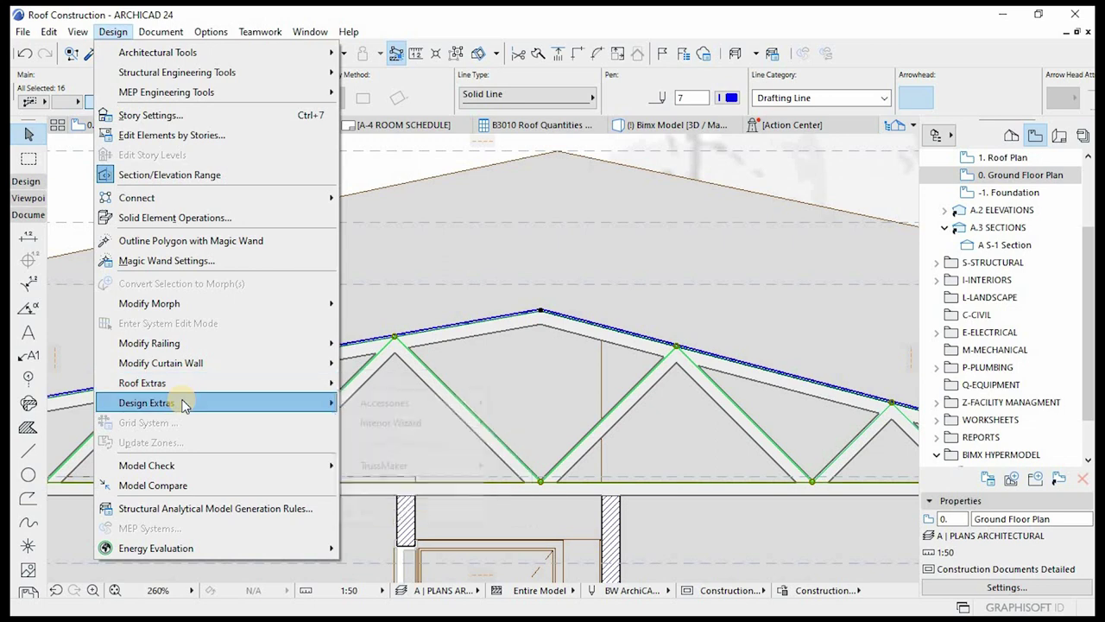
pyautogui.moveTo(187, 402)
pyautogui.moveTo(408, 464)
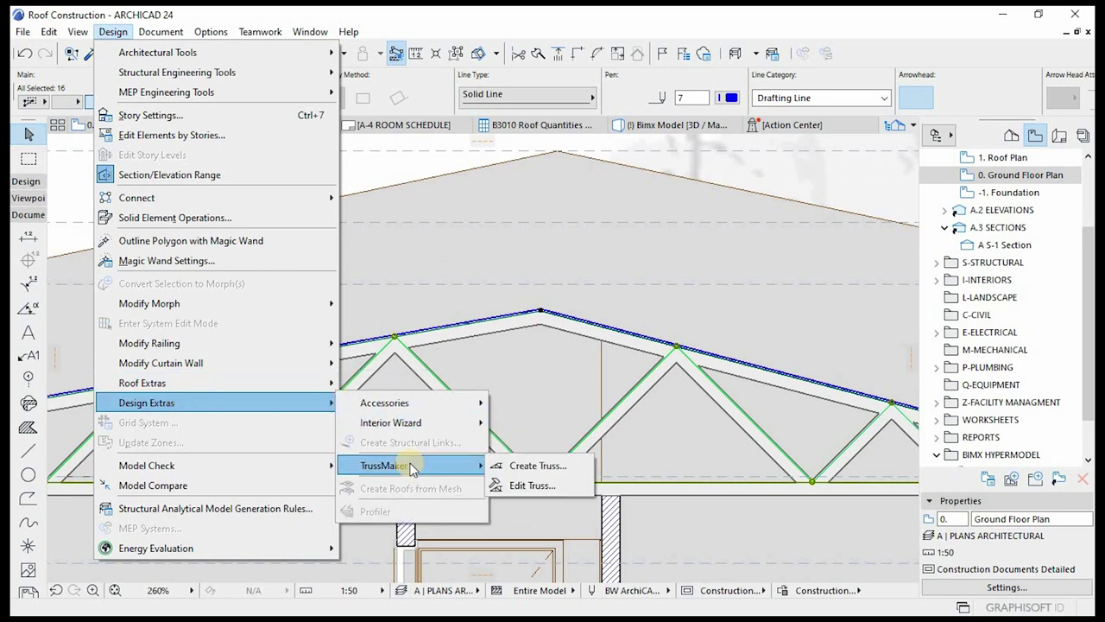
pyautogui.click(531, 485)
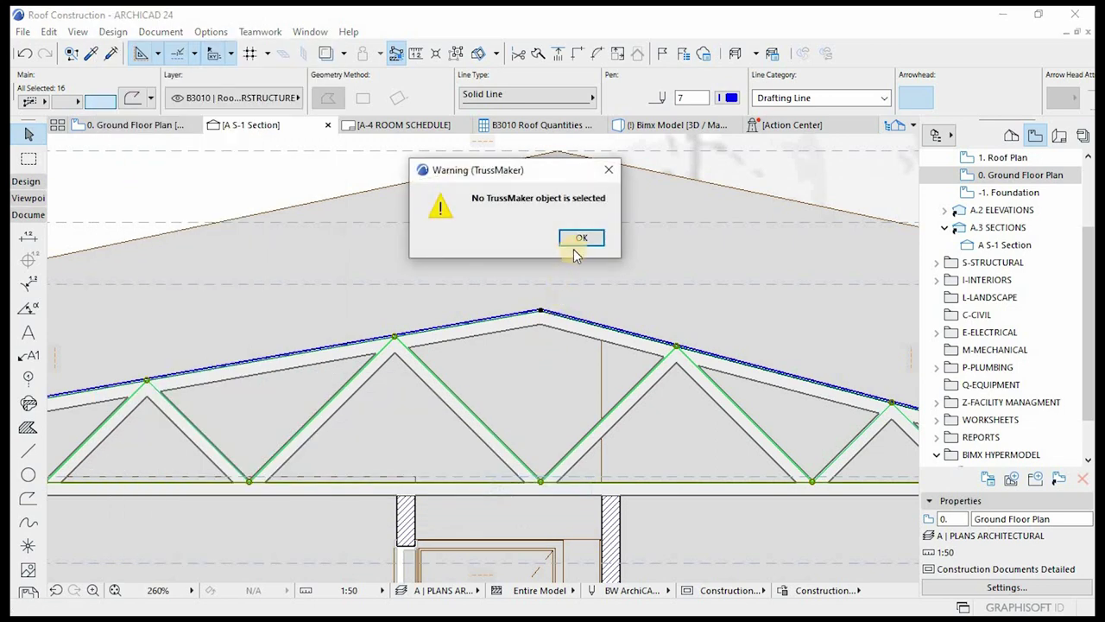
pyautogui.click(575, 237)
# - Select the Truss A object, edit it with TrussMaker, and place its truss lines between the building's gable and the Truss B lines
pyautogui.click(533, 321)
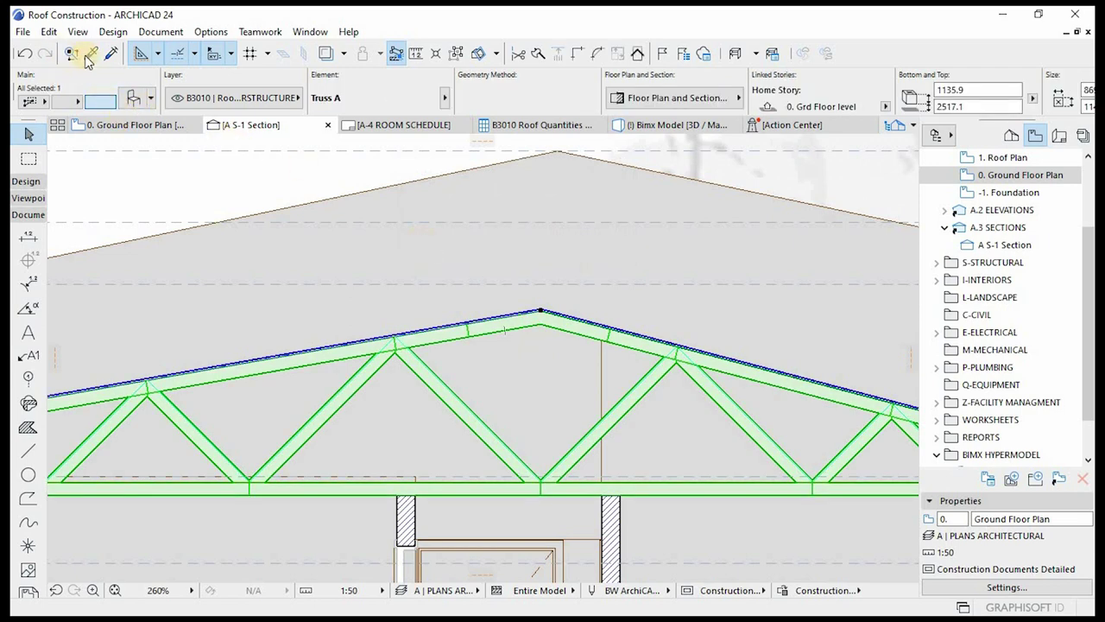
pyautogui.click(23, 31)
pyautogui.moveTo(113, 32)
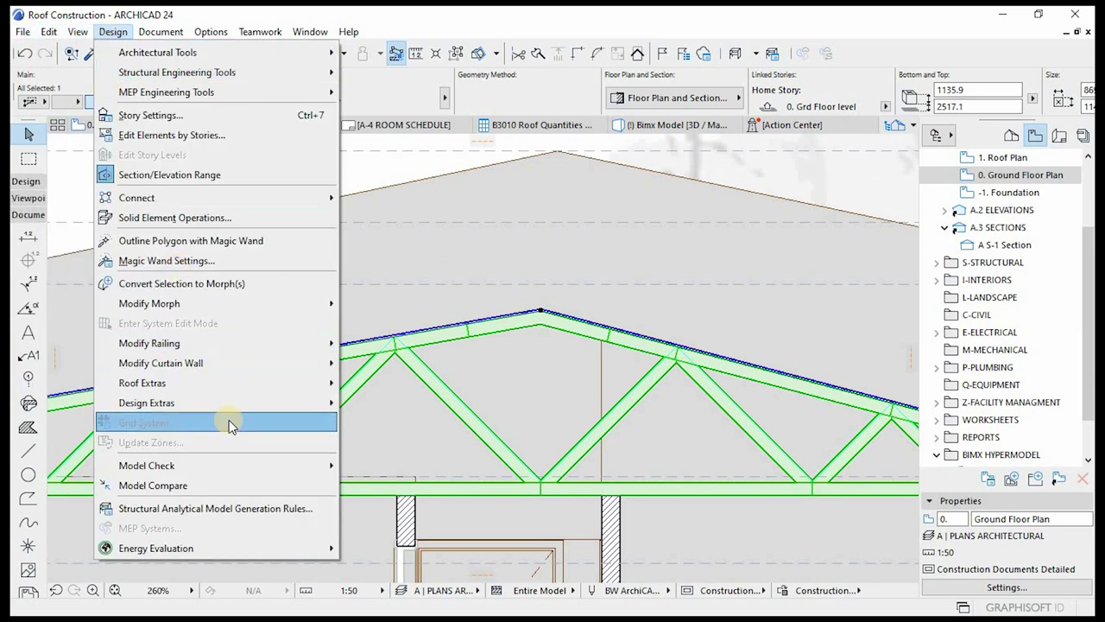
pyautogui.moveTo(233, 405)
pyautogui.moveTo(388, 466)
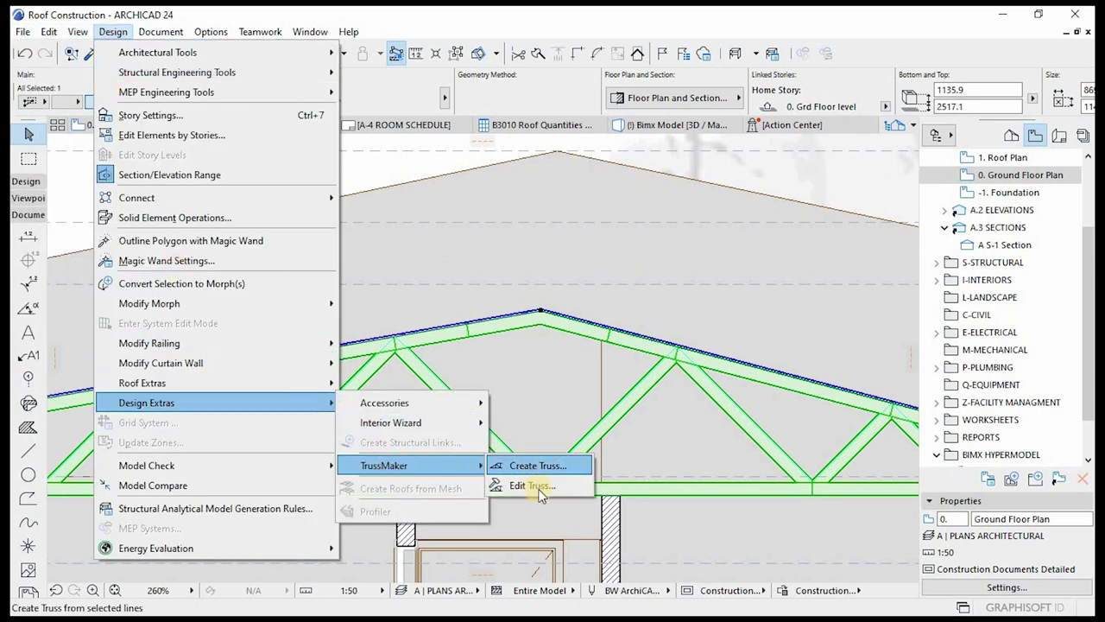
pyautogui.click(533, 486)
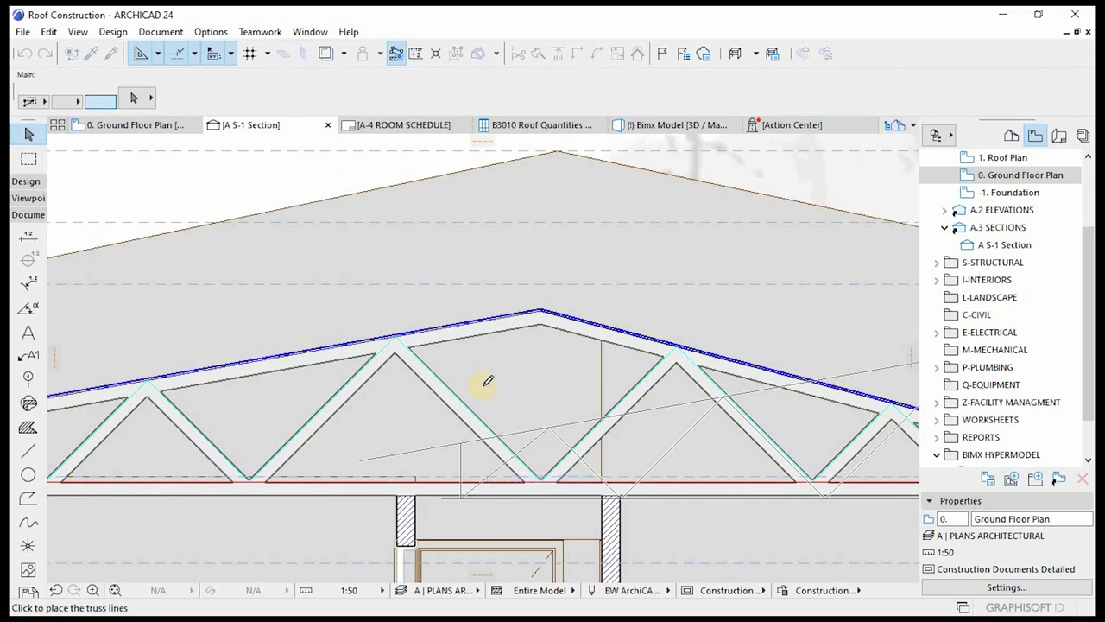
pyautogui.scroll(-5, 518, 316)
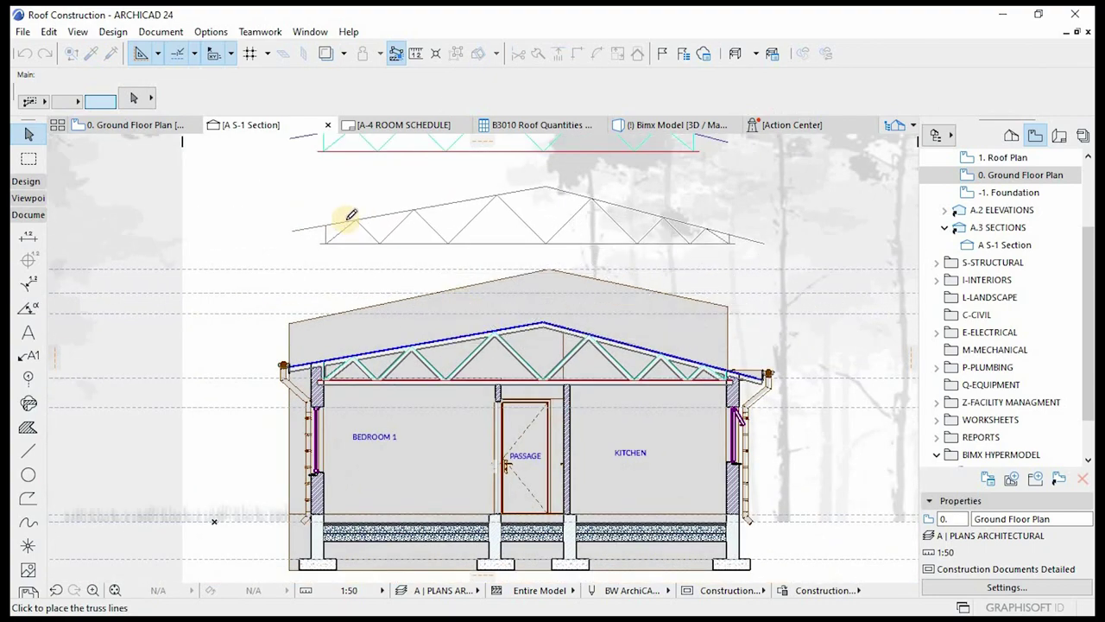
pyautogui.click(362, 237)
# - Delete the outermost diagonal at the Kitchen end of the placed truss lines and stretch the adjacent diagonal's upper end to the end vertical's top
pyautogui.scroll(4, 703, 222)
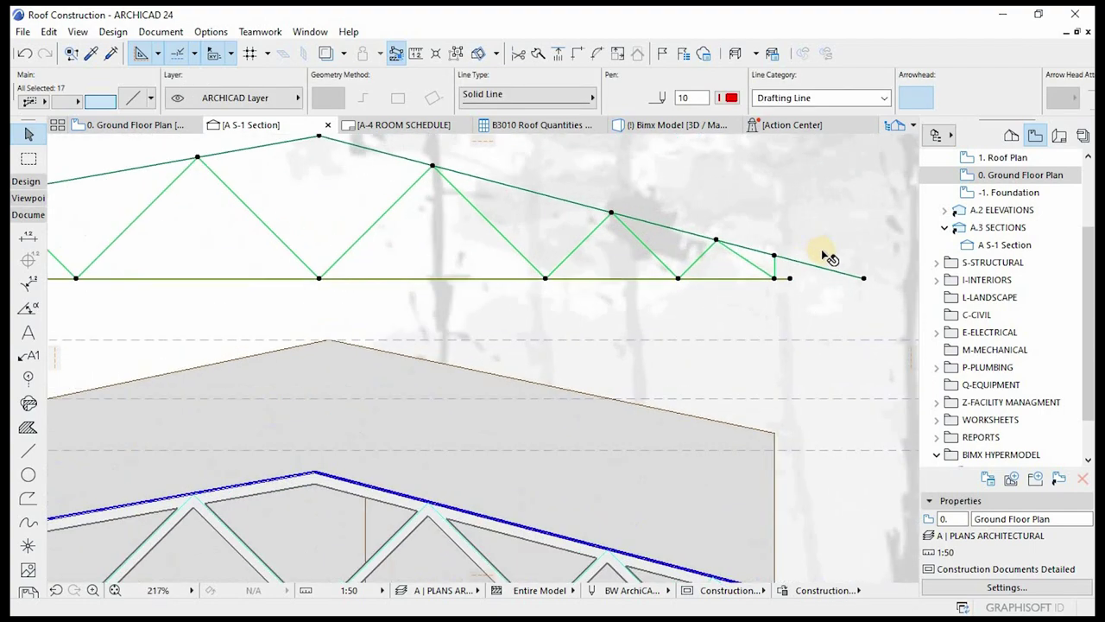
pyautogui.scroll(5, 772, 259)
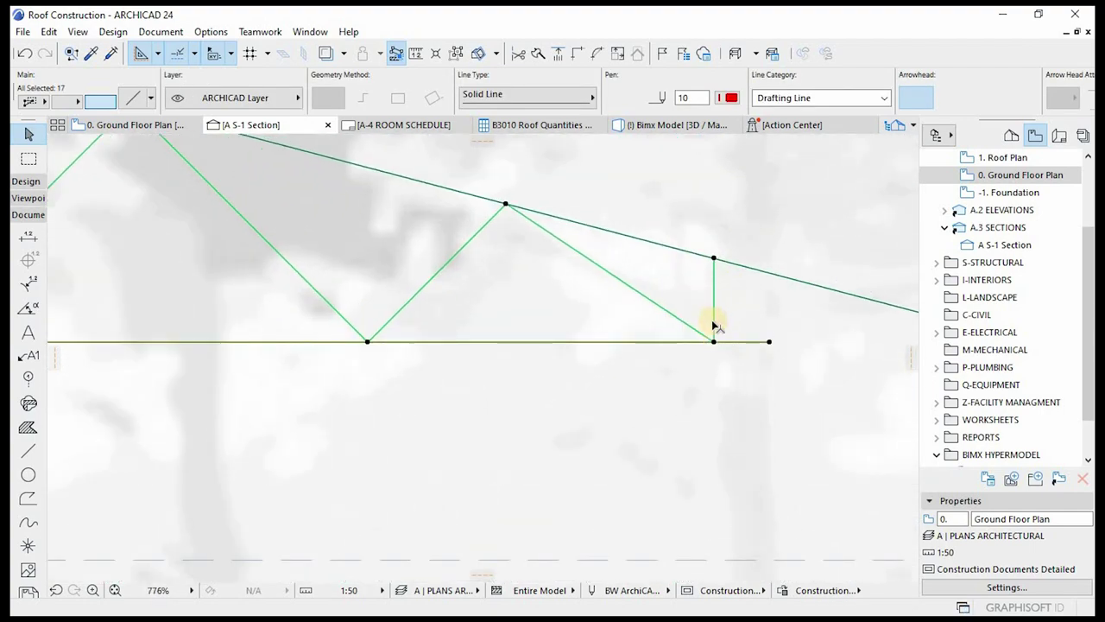
pyautogui.press('Escape')
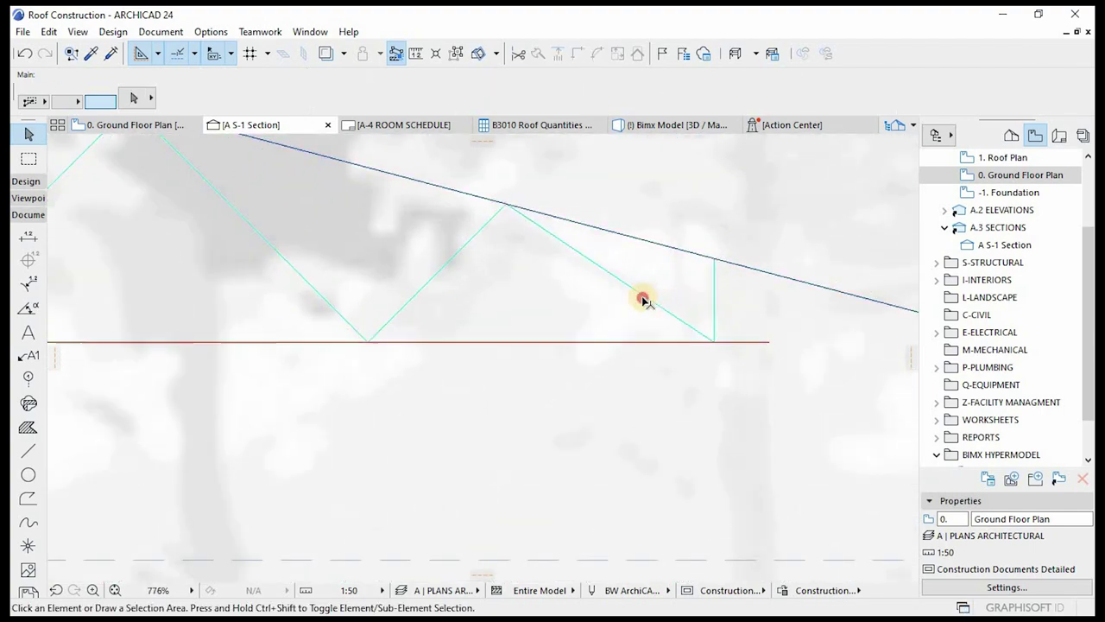
pyautogui.click(459, 252)
pyautogui.click(506, 205)
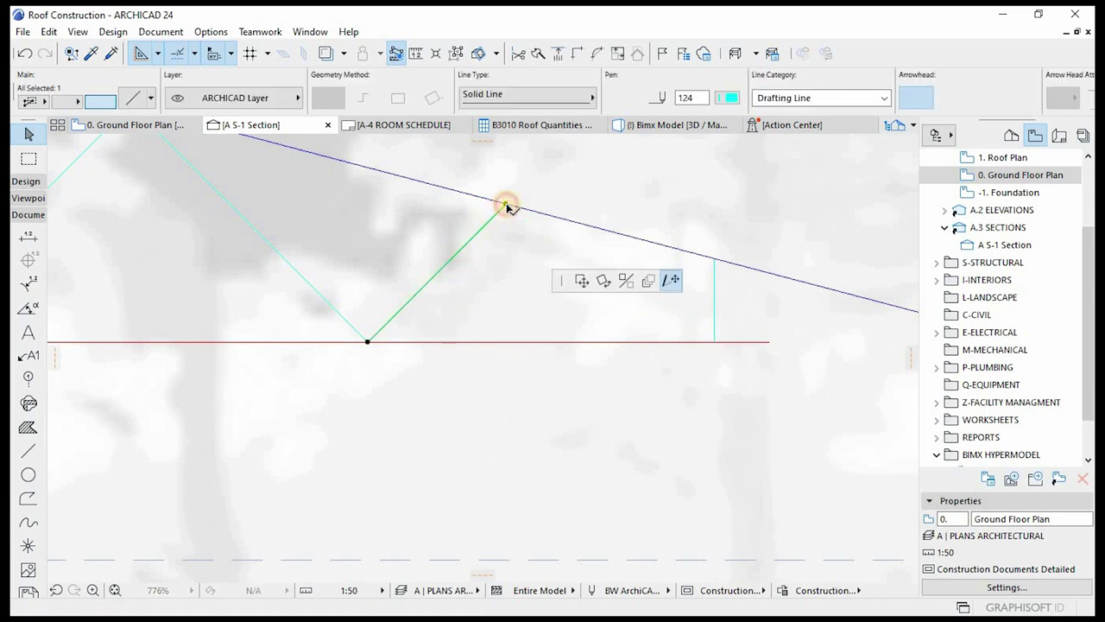
pyautogui.click(715, 262)
pyautogui.scroll(-5, 673, 389)
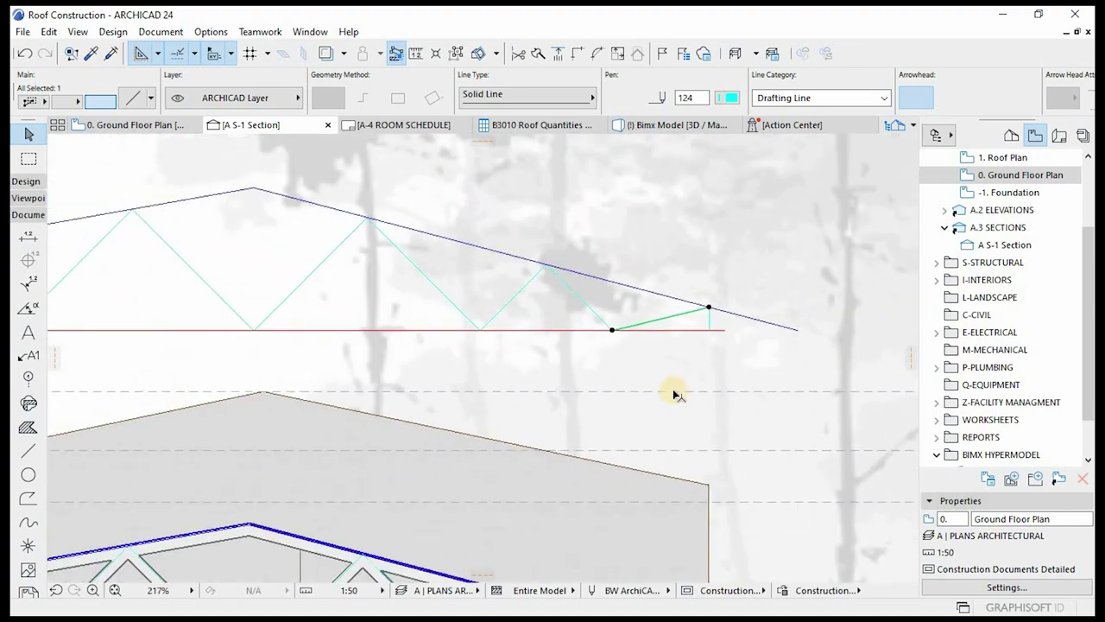
pyautogui.press('Escape')
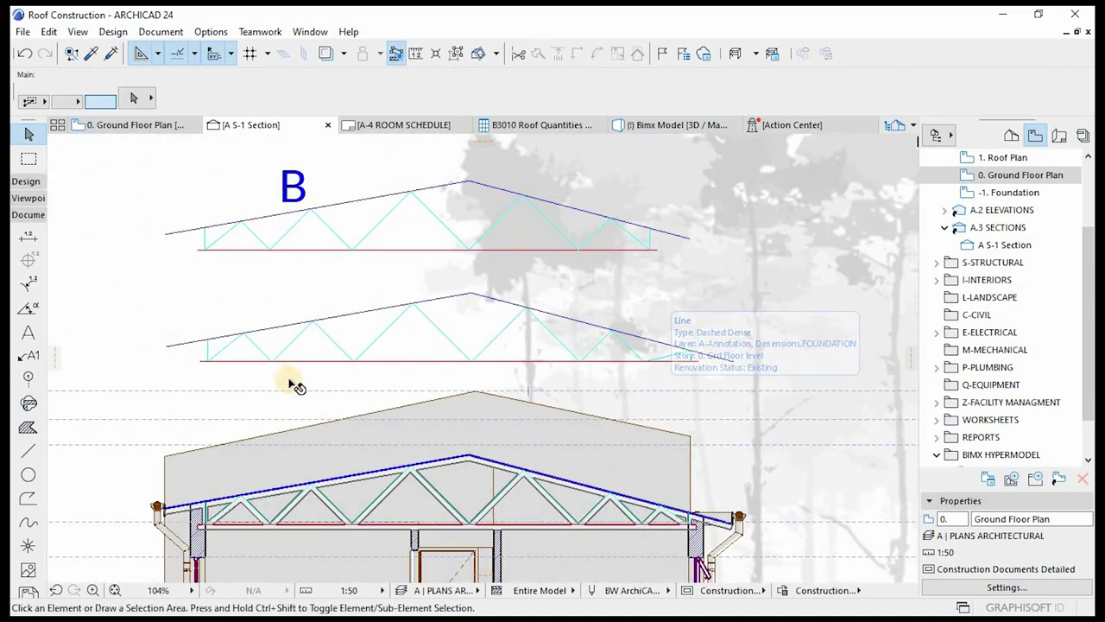
# - At the Bedroom 1 end of the placed truss lines, delete the outermost diagonal and stretch the neighbouring one to the end vertical's top
pyautogui.scroll(4, 222, 361)
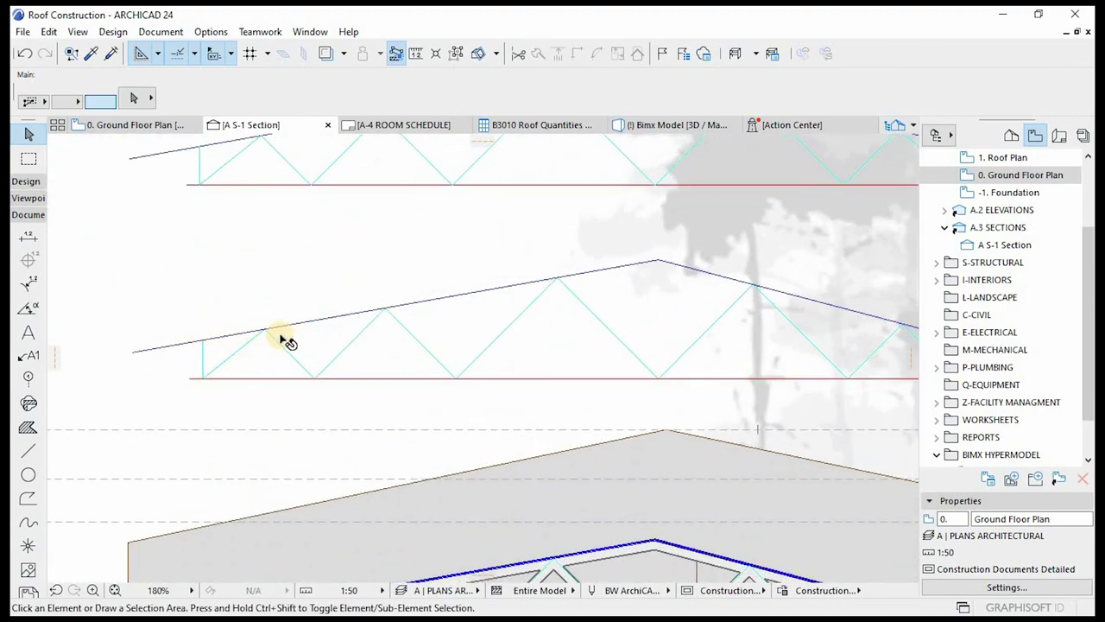
pyautogui.scroll(-5, 287, 342)
pyautogui.scroll(4, 259, 444)
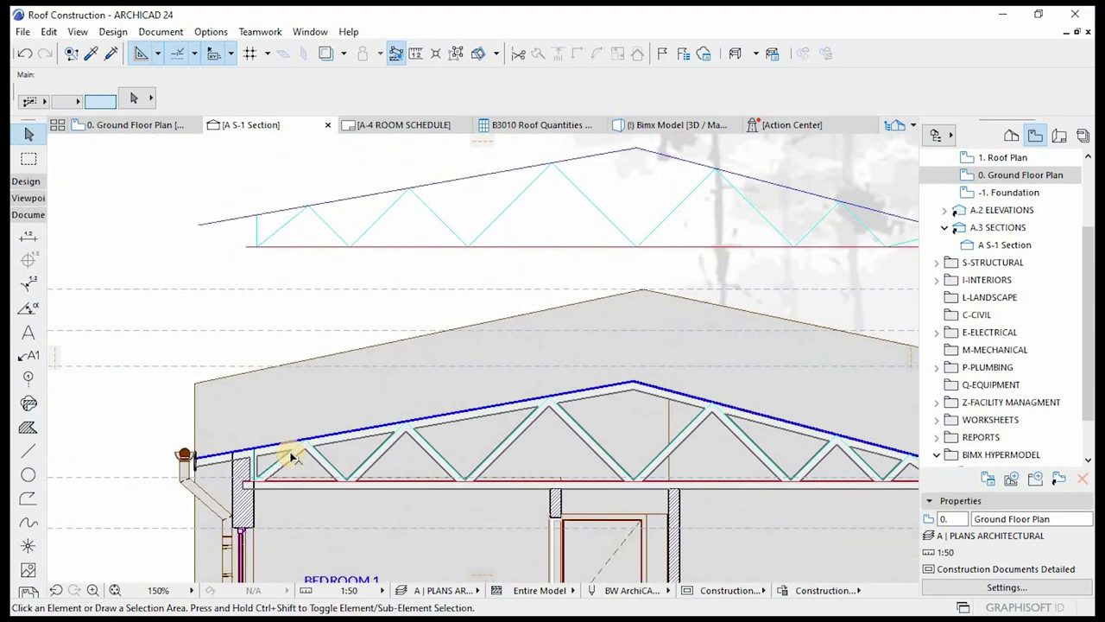
pyautogui.moveTo(291, 455)
pyautogui.scroll(-1, 272, 482)
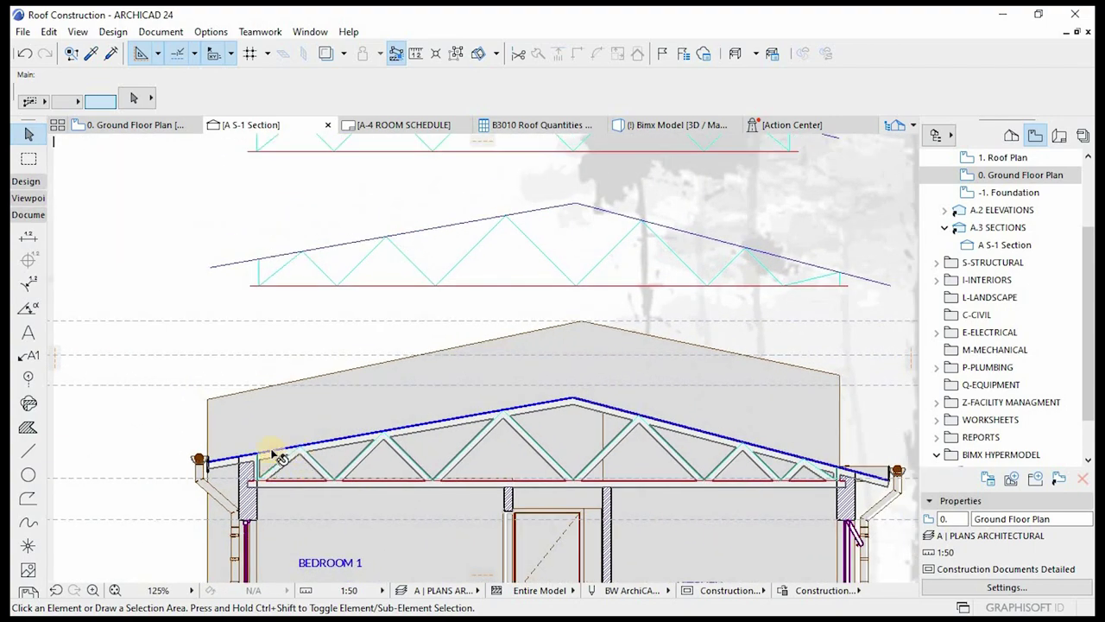
pyautogui.scroll(1, 272, 253)
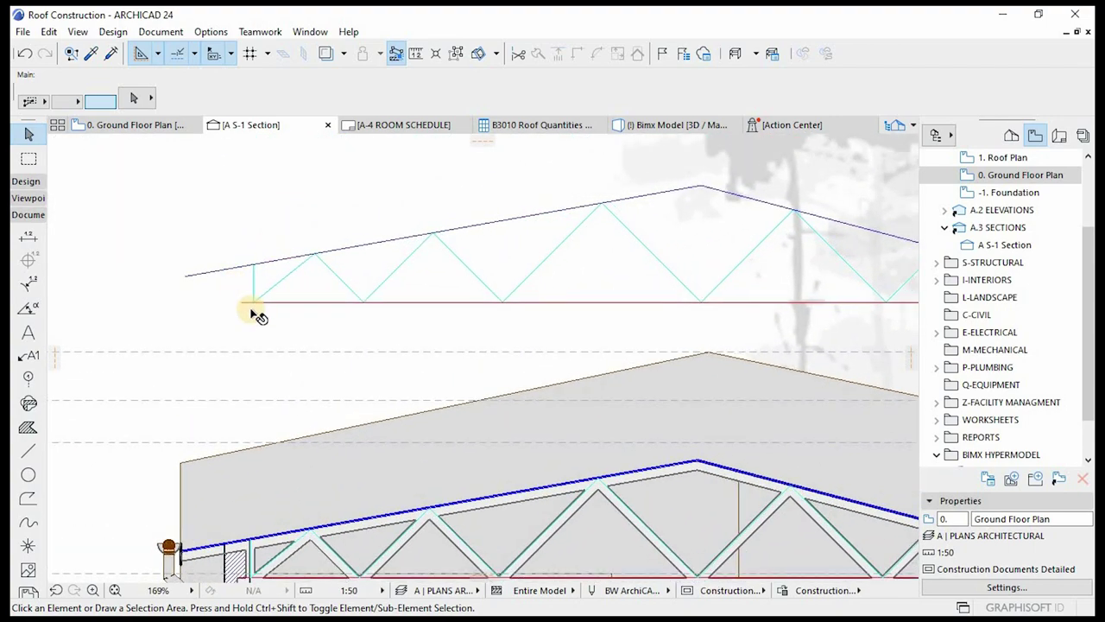
pyautogui.scroll(-3, 259, 294)
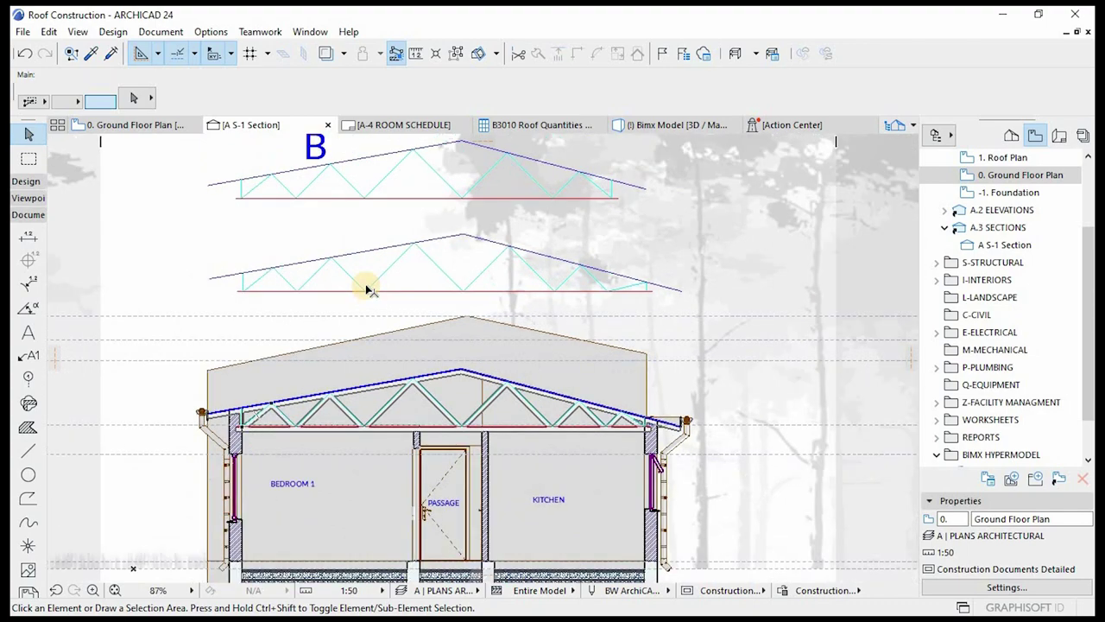
pyautogui.scroll(6, 275, 287)
pyautogui.click(264, 286)
pyautogui.click(264, 286)
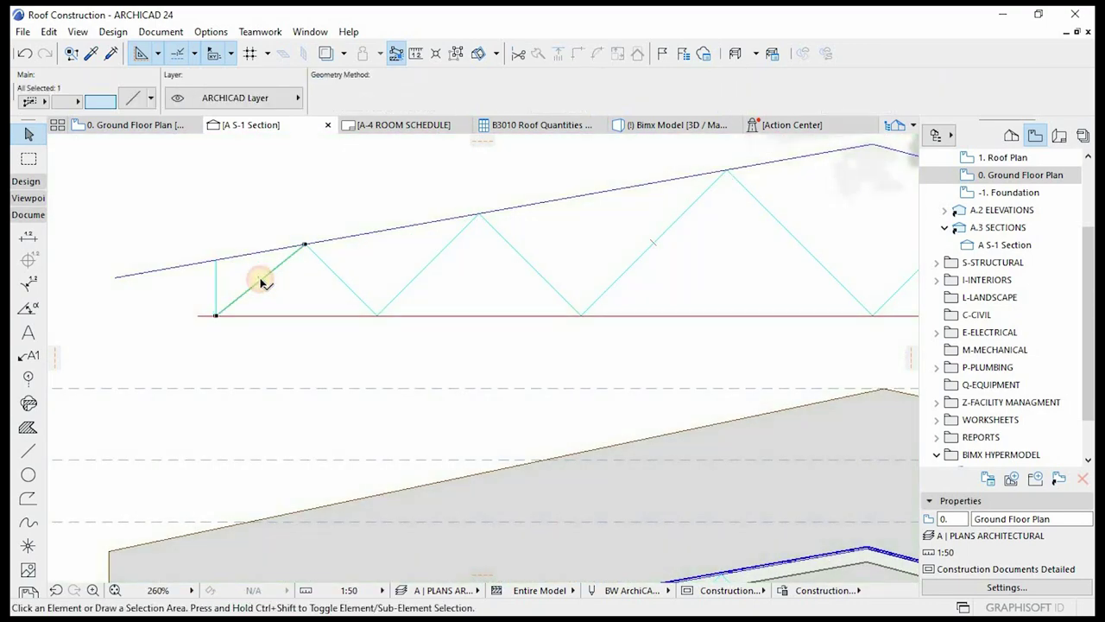
pyautogui.click(316, 251)
pyautogui.click(304, 248)
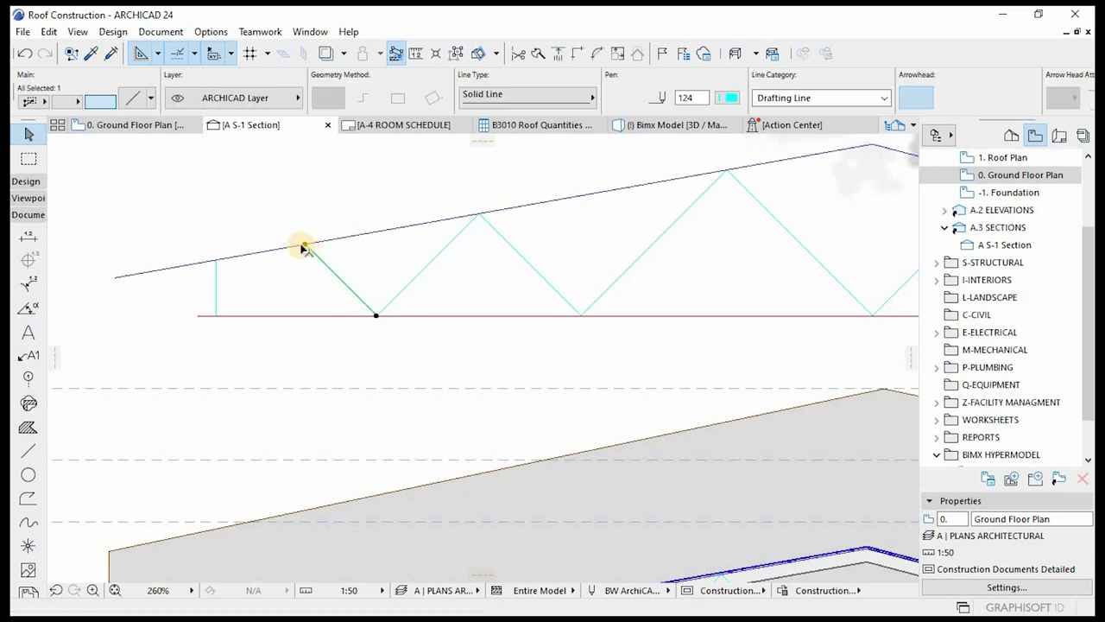
pyautogui.click(306, 246)
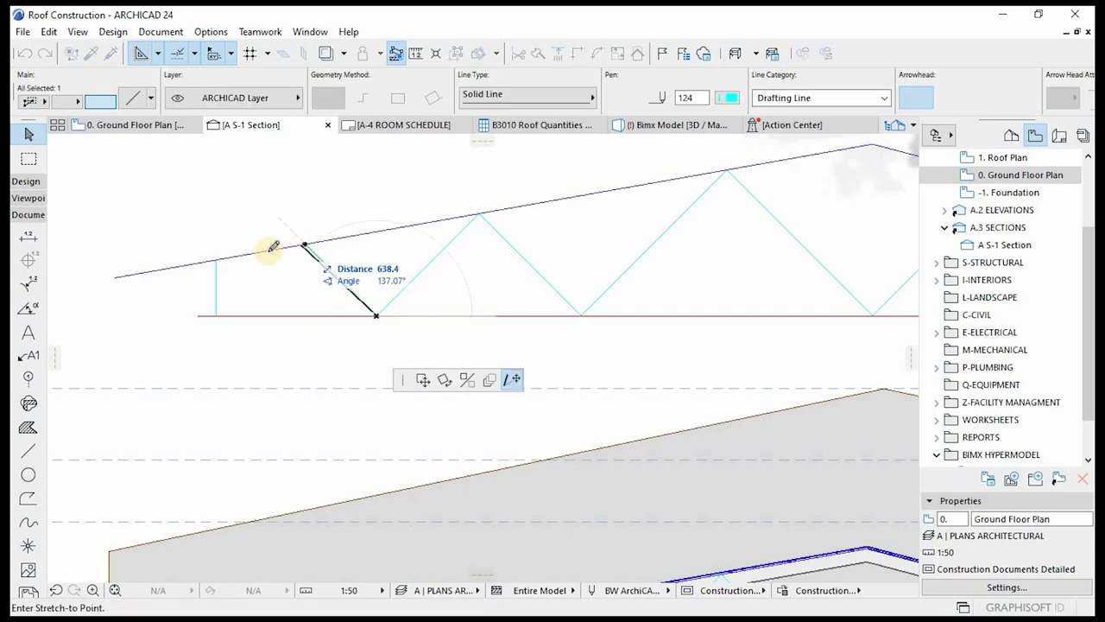
pyautogui.click(216, 259)
pyautogui.scroll(-5, 249, 345)
pyautogui.click(249, 357)
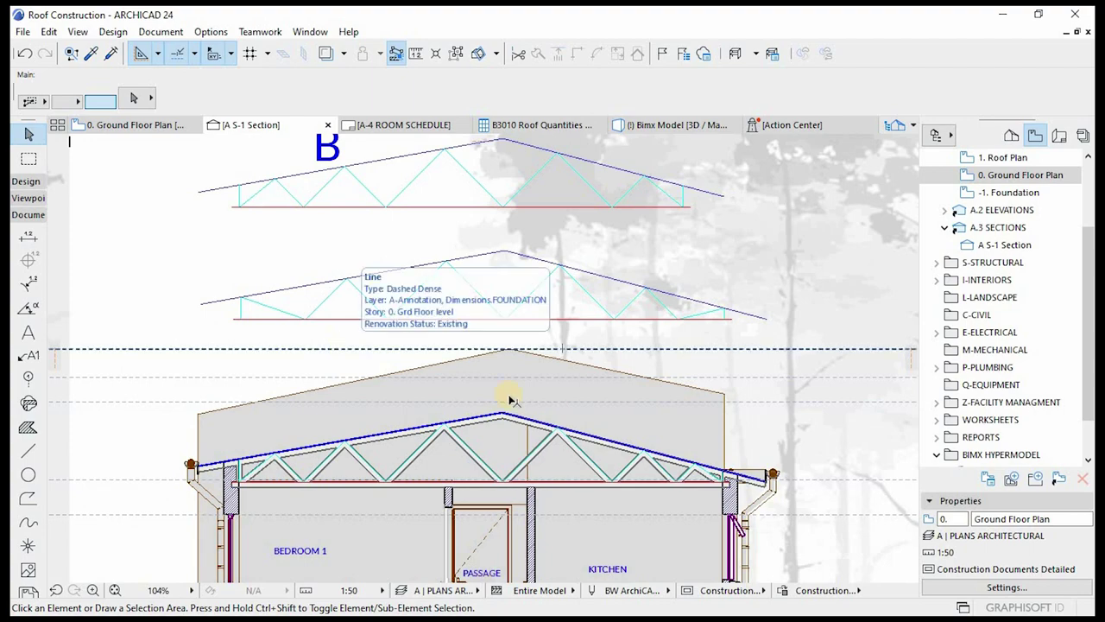
pyautogui.scroll(-4, 513, 332)
pyautogui.scroll(2, 509, 431)
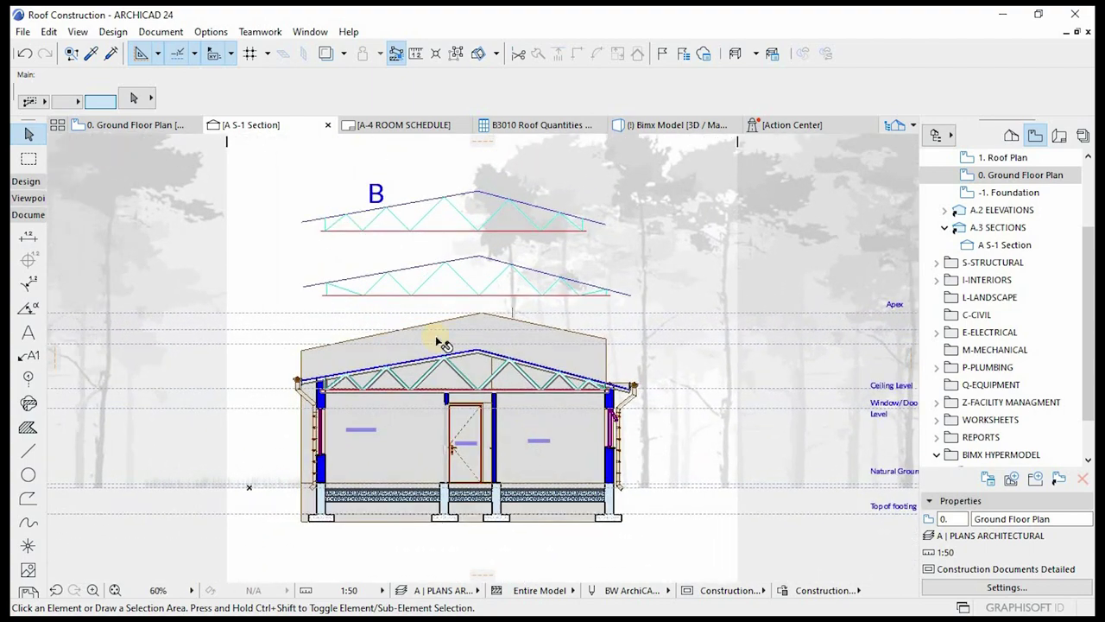
pyautogui.scroll(2, 442, 342)
pyautogui.scroll(3, 503, 400)
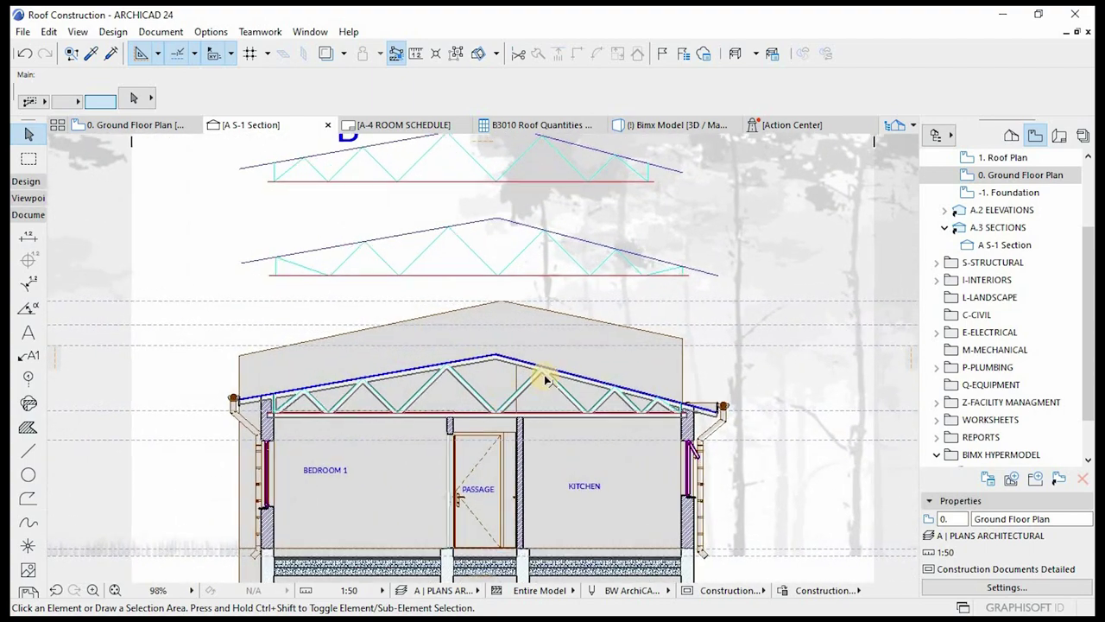
# - Select all chord, diagonal and end-vertical lines of the revised truss diagram between the gable and the Truss B lines
pyautogui.click(557, 352)
pyautogui.scroll(-2, 562, 320)
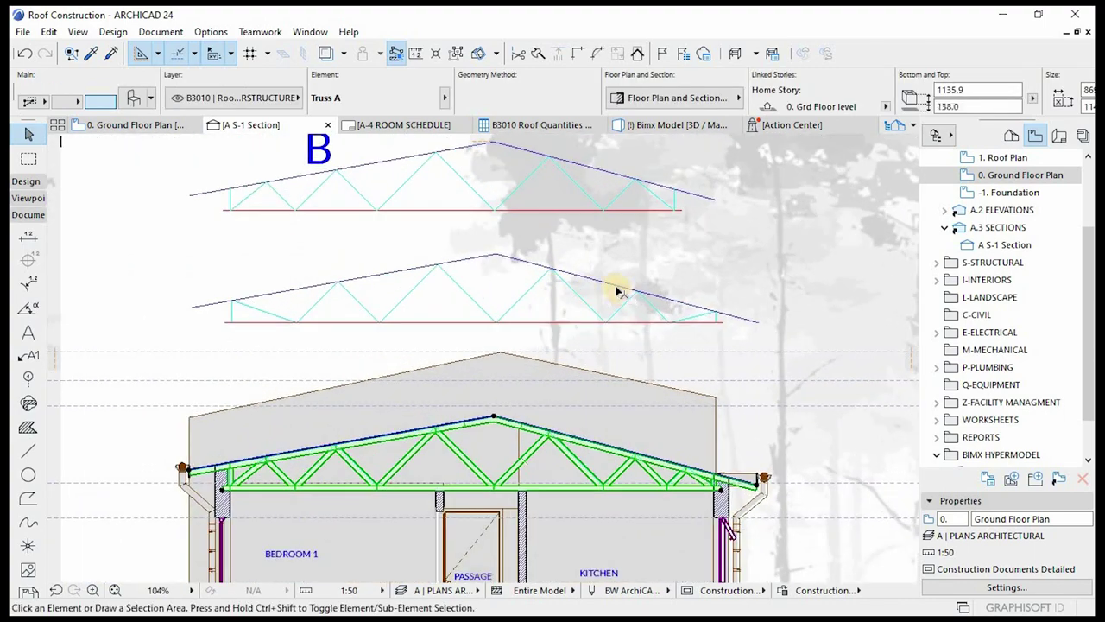
pyautogui.press('Escape')
pyautogui.click(619, 314)
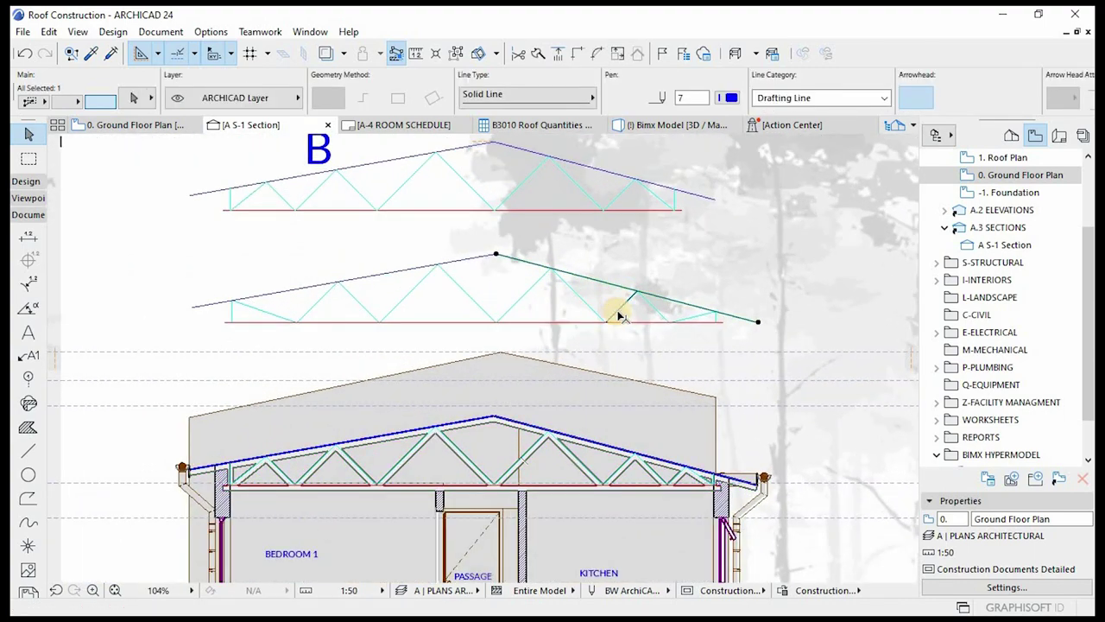
pyautogui.keyDown('shift'); pyautogui.click(637, 322); pyautogui.keyUp('shift')
pyautogui.keyDown('shift'); pyautogui.click(645, 301); pyautogui.keyUp('shift')
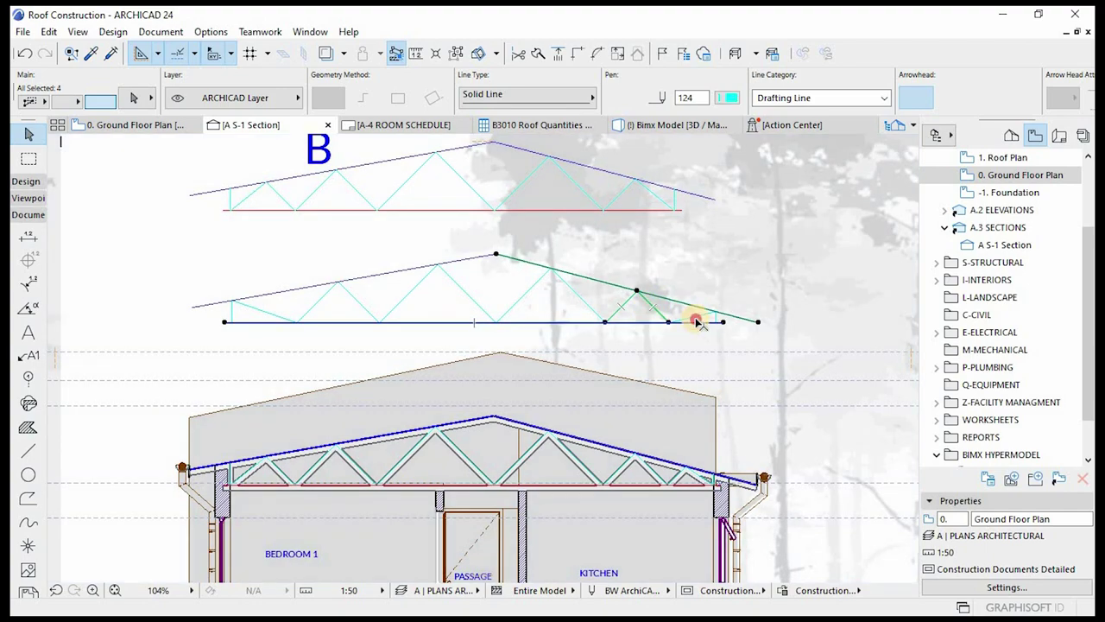
pyautogui.keyDown('shift'); pyautogui.click(698, 322); pyautogui.keyUp('shift')
pyautogui.scroll(5, 708, 322)
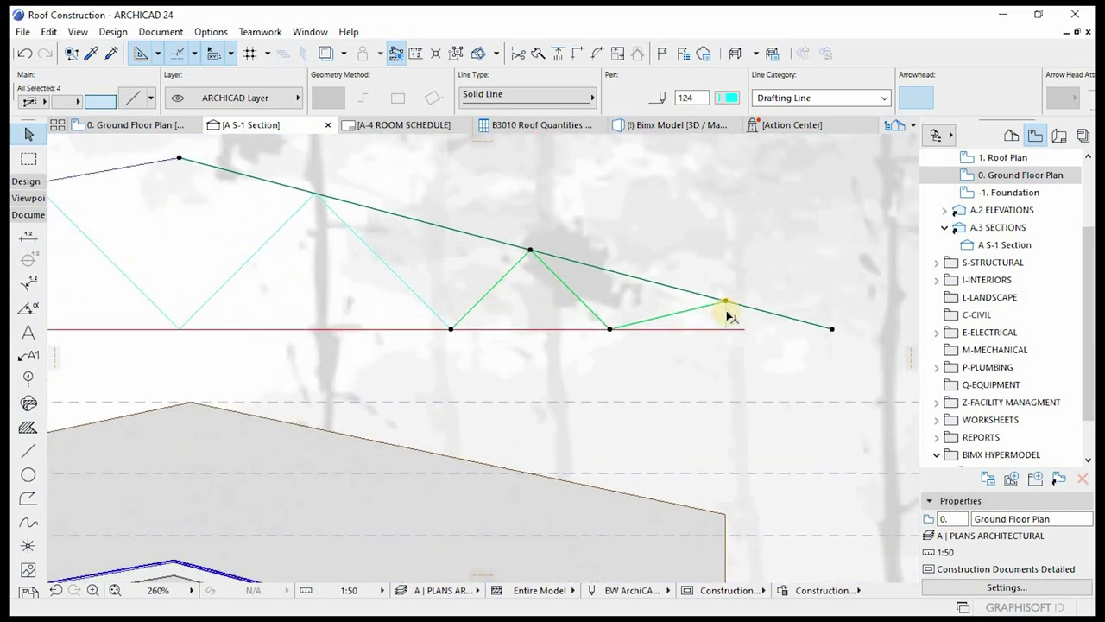
pyautogui.keyDown('shift'); pyautogui.click(618, 329); pyautogui.keyUp('shift')
pyautogui.scroll(-5, 562, 323)
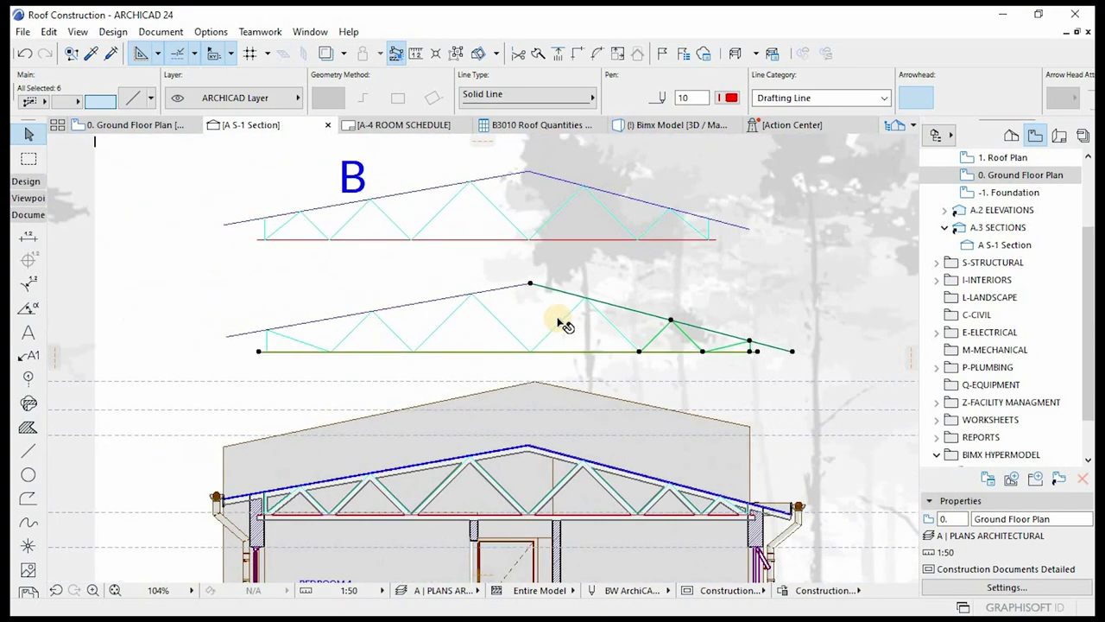
pyautogui.keyDown('shift'); pyautogui.click(438, 301); pyautogui.keyUp('shift')
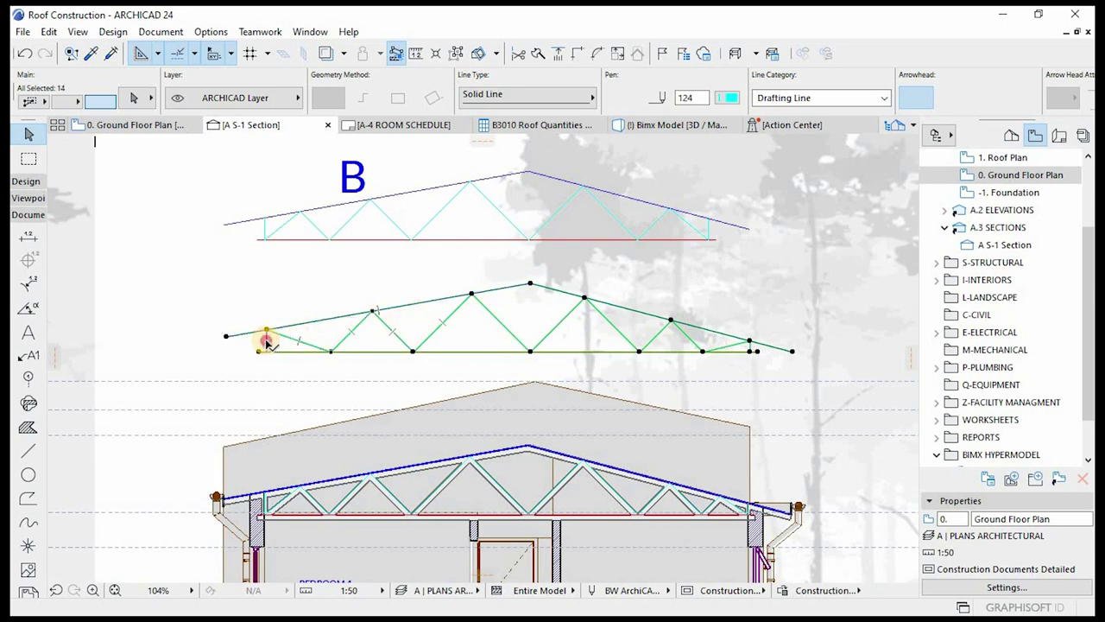
# - Create a timber truss from the selected lines with TrussMaker, saving it over Truss A.gsm in the MSBIM Roof design folder
pyautogui.click(104, 32)
pyautogui.moveTo(154, 403)
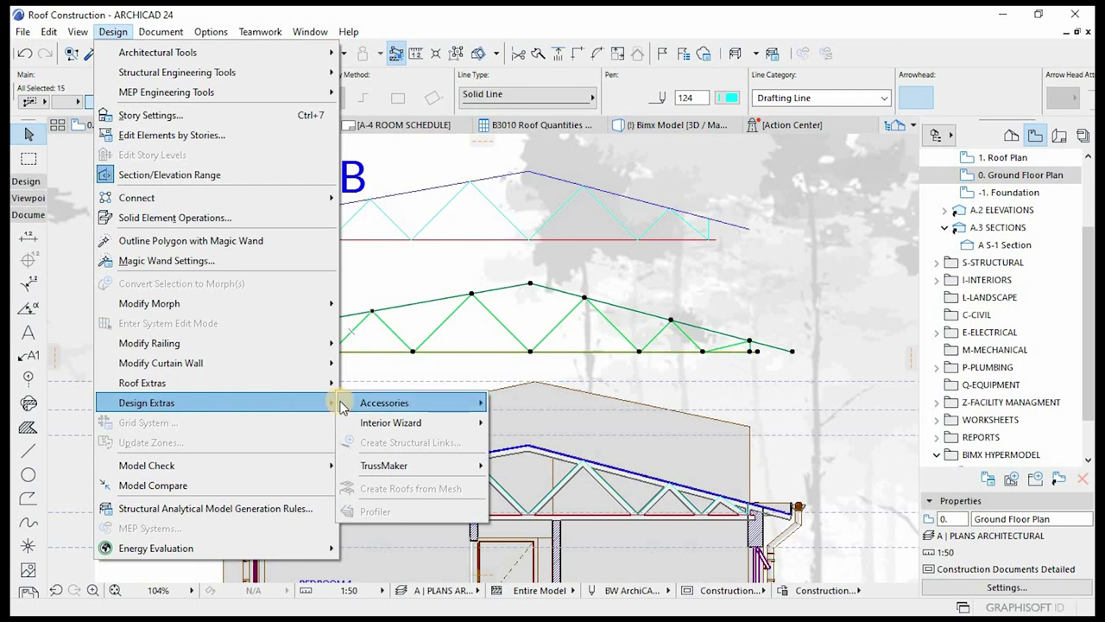
pyautogui.moveTo(385, 465)
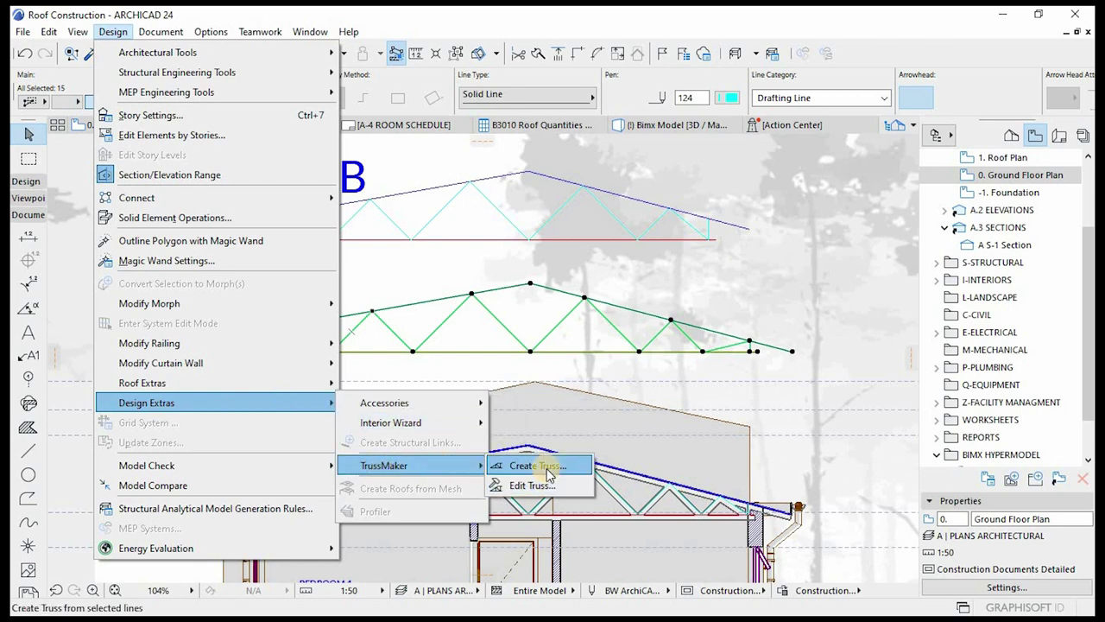
pyautogui.click(542, 466)
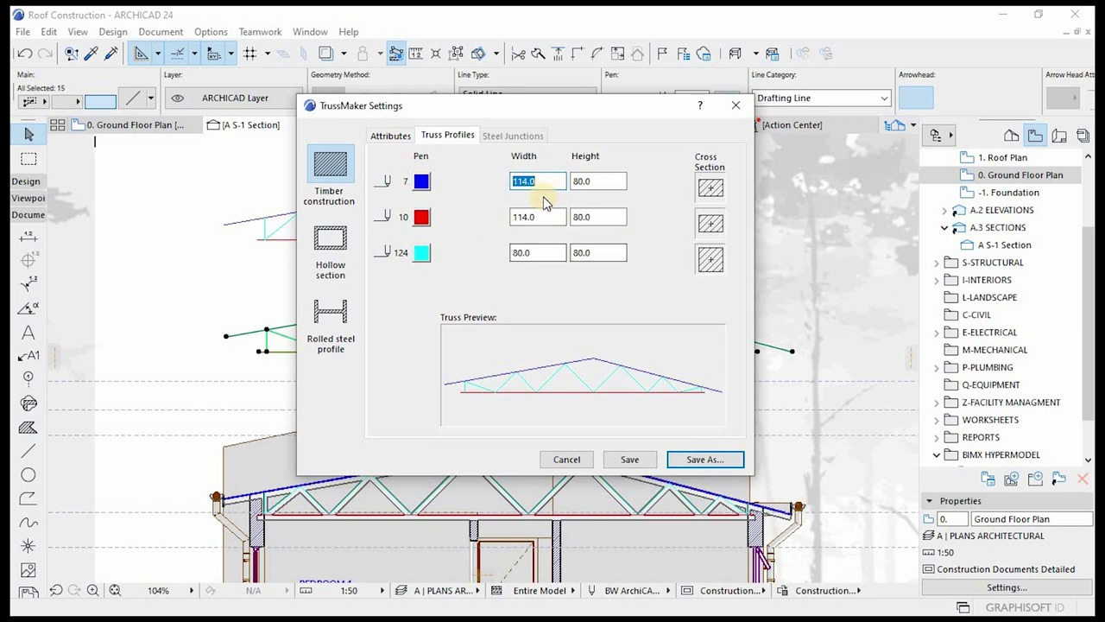
pyautogui.click(705, 459)
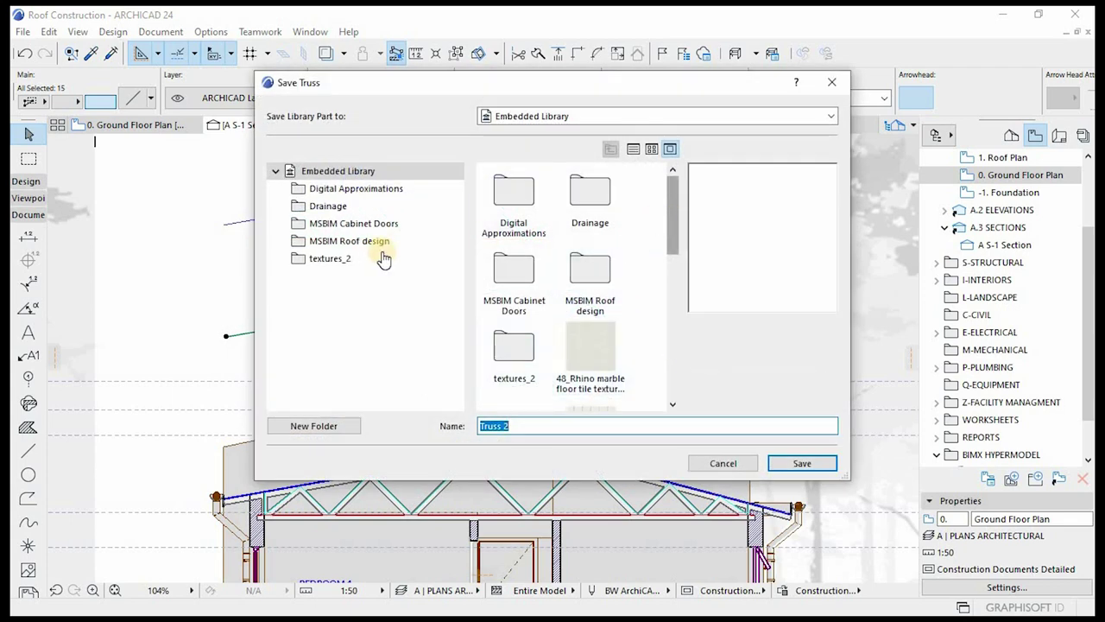
pyautogui.click(328, 241)
pyautogui.click(514, 192)
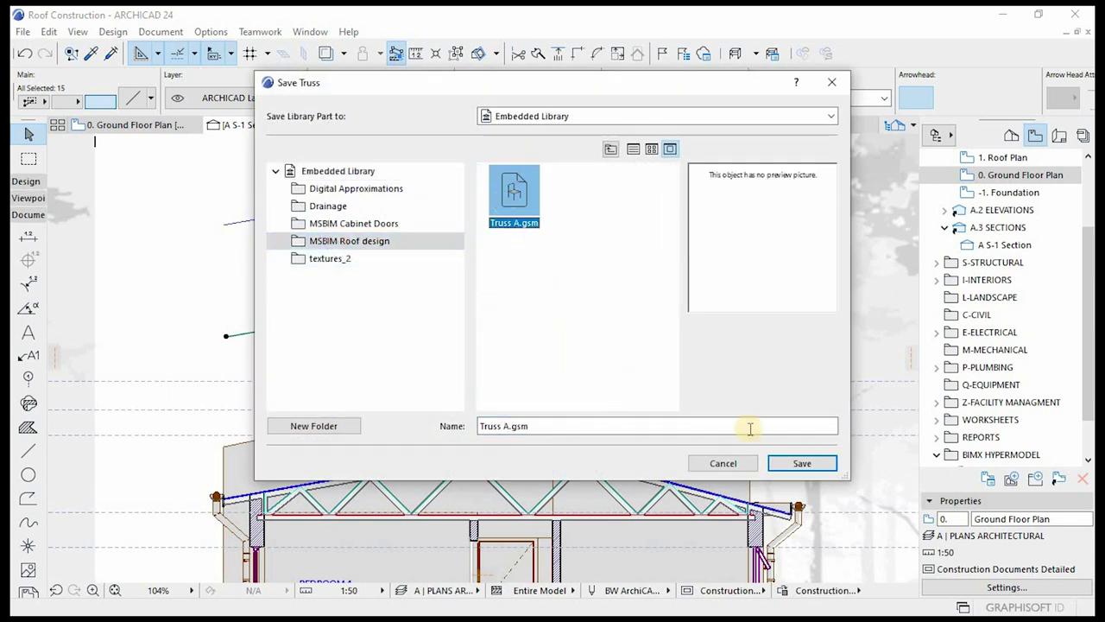
pyautogui.click(798, 463)
pyautogui.click(585, 237)
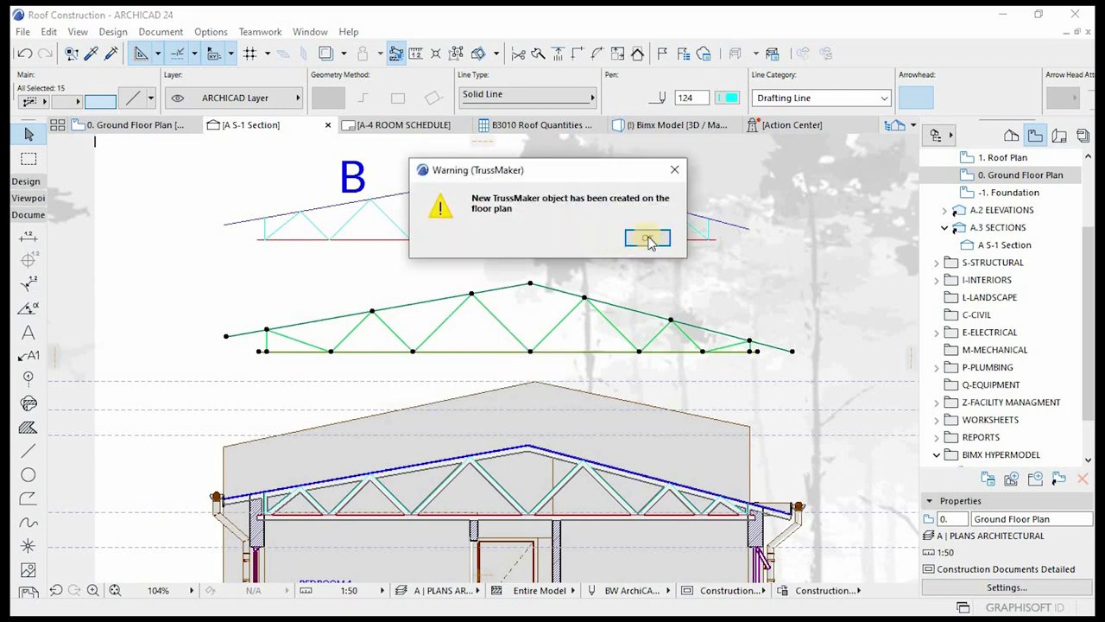
pyautogui.click(647, 238)
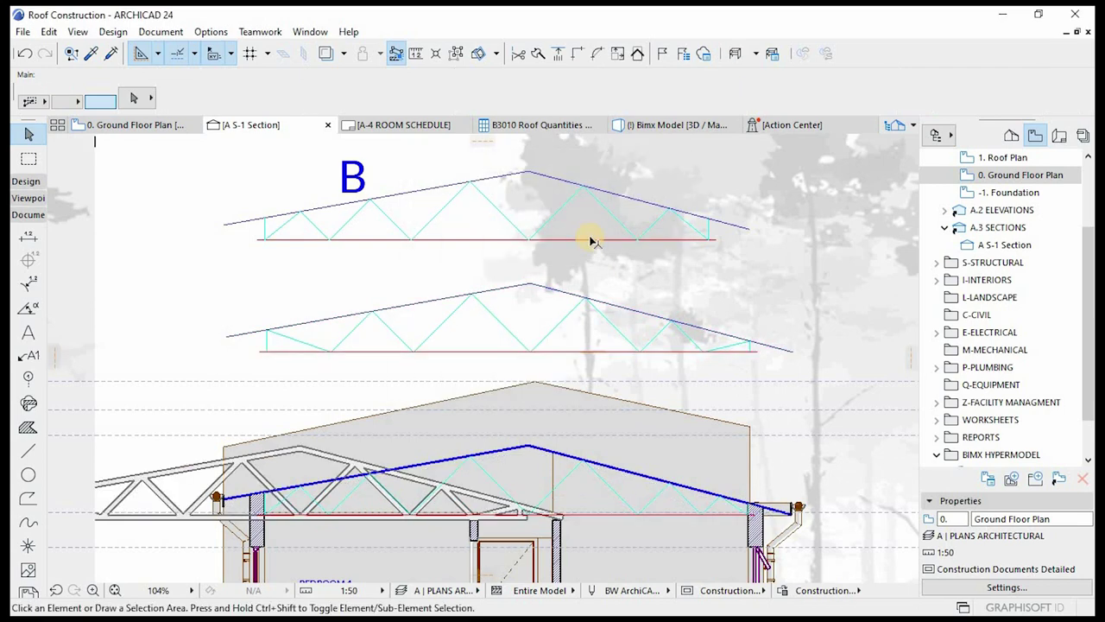
# - Select the regenerated Truss A in the section and move it by its apex to the ridge of the middle roof
pyautogui.scroll(-2, 489, 366)
pyautogui.click(395, 363)
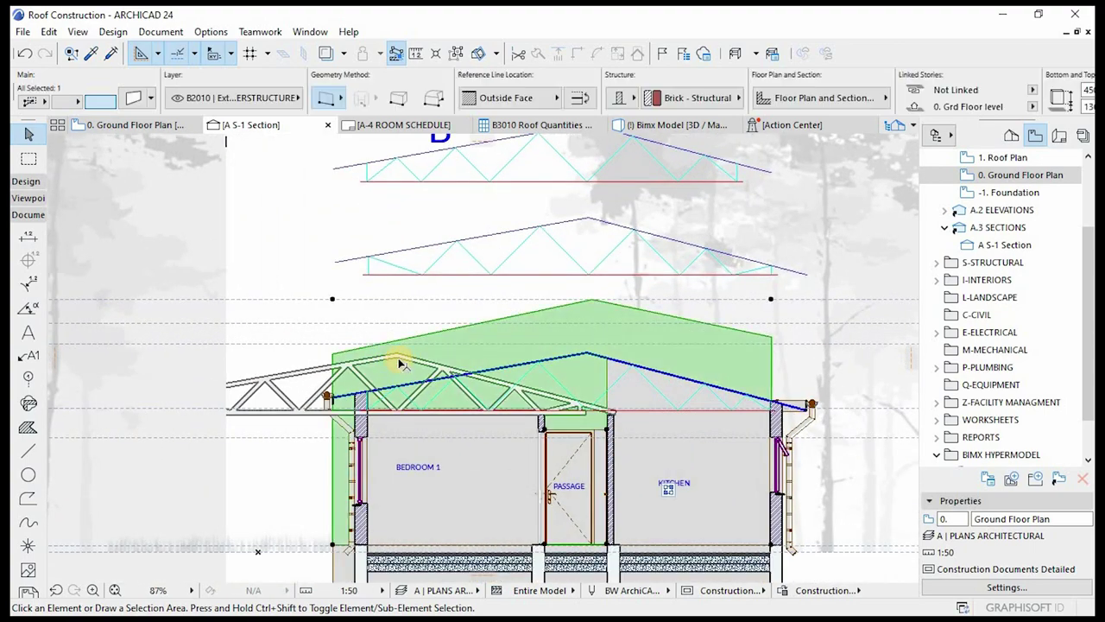
pyautogui.click(402, 364)
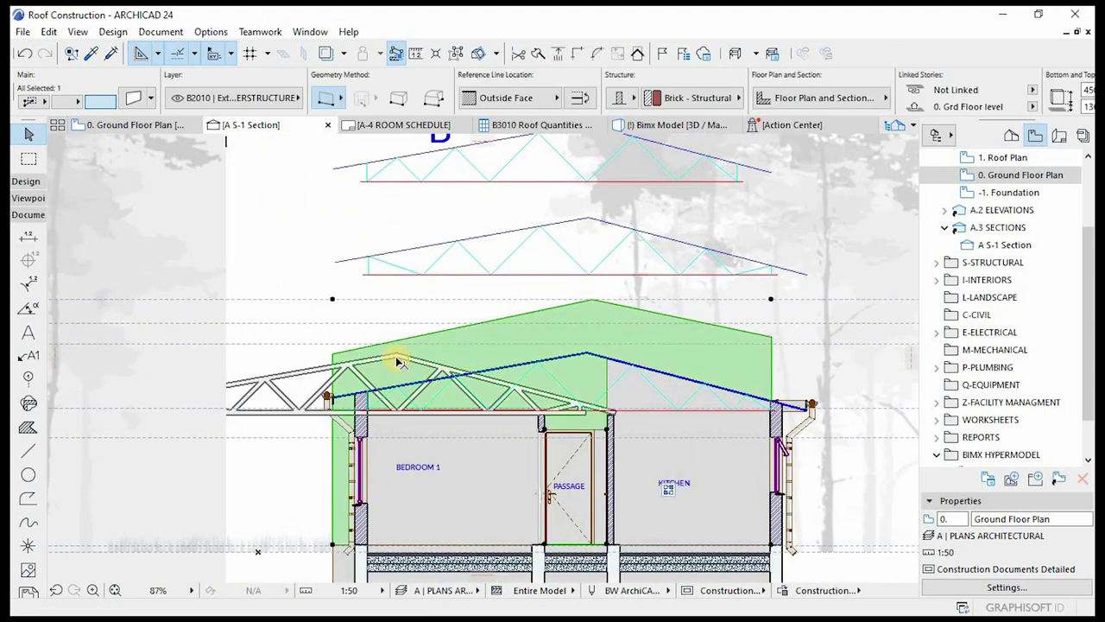
pyautogui.click(578, 413)
pyautogui.scroll(2, 458, 383)
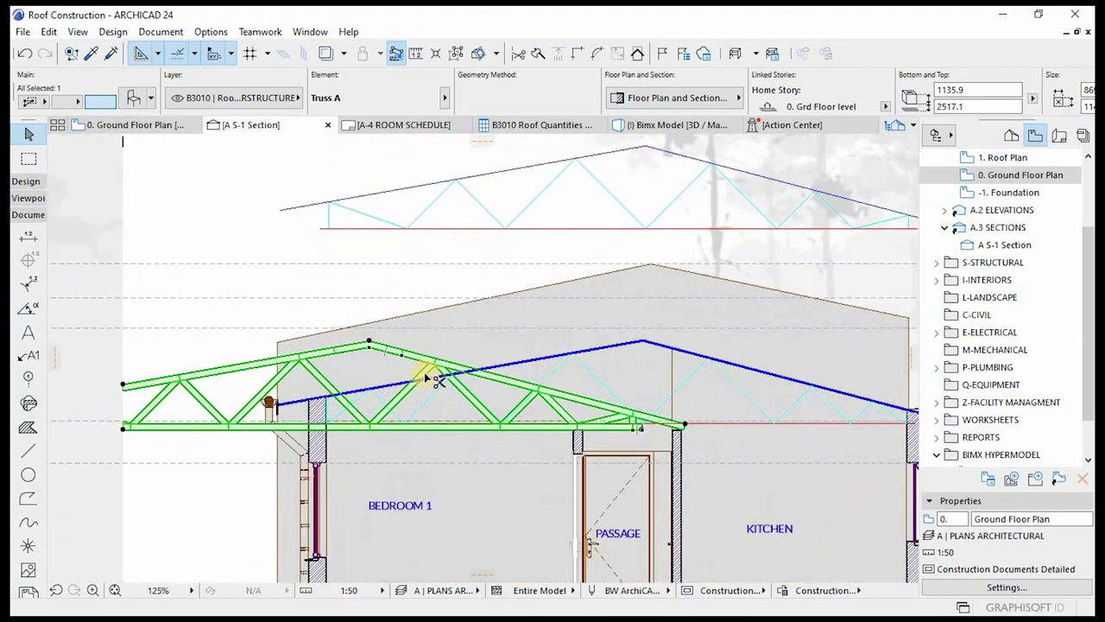
pyautogui.click(370, 343)
pyautogui.scroll(2, 643, 341)
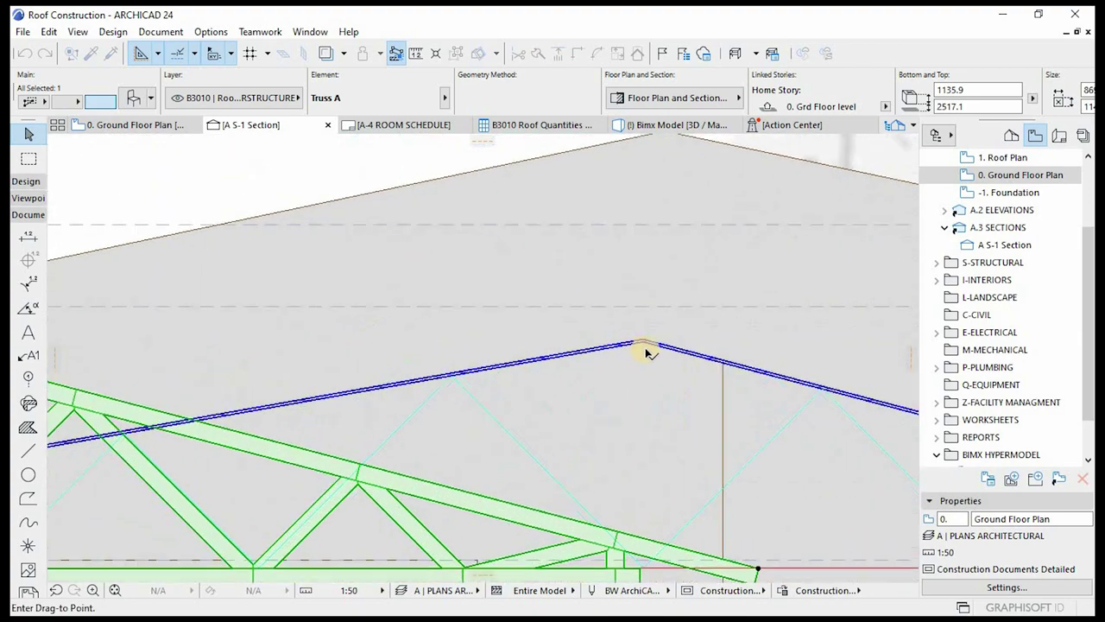
pyautogui.click(643, 342)
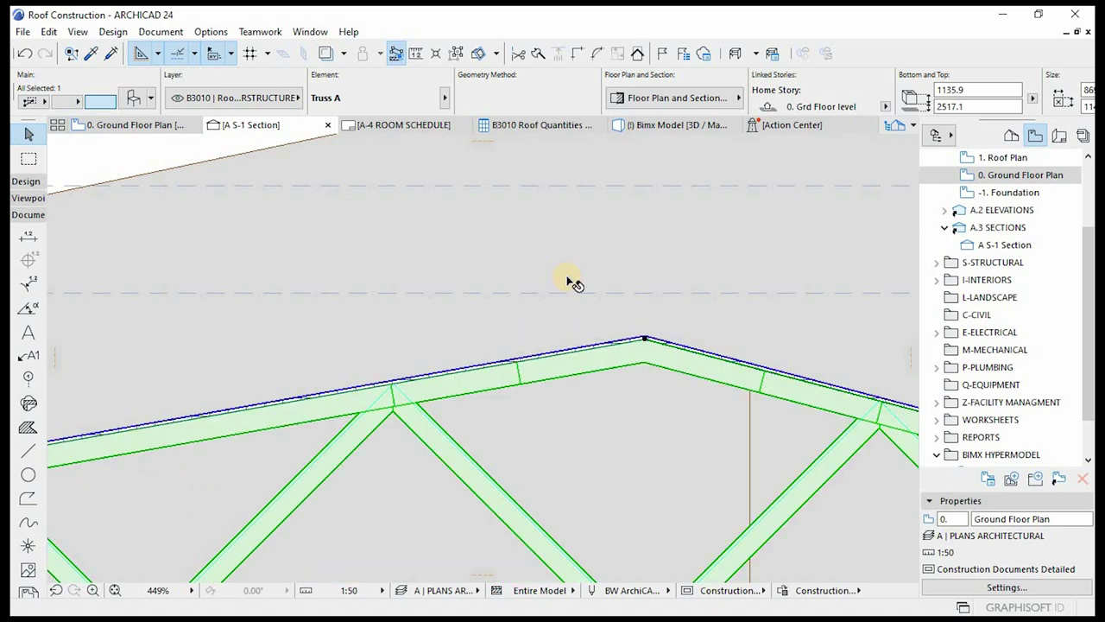
# - Examine how the repositioned truss fits under the roof and on the walls at the Bedroom 1 and Kitchen ends
pyautogui.scroll(-5, 571, 284)
pyautogui.scroll(-2, 571, 283)
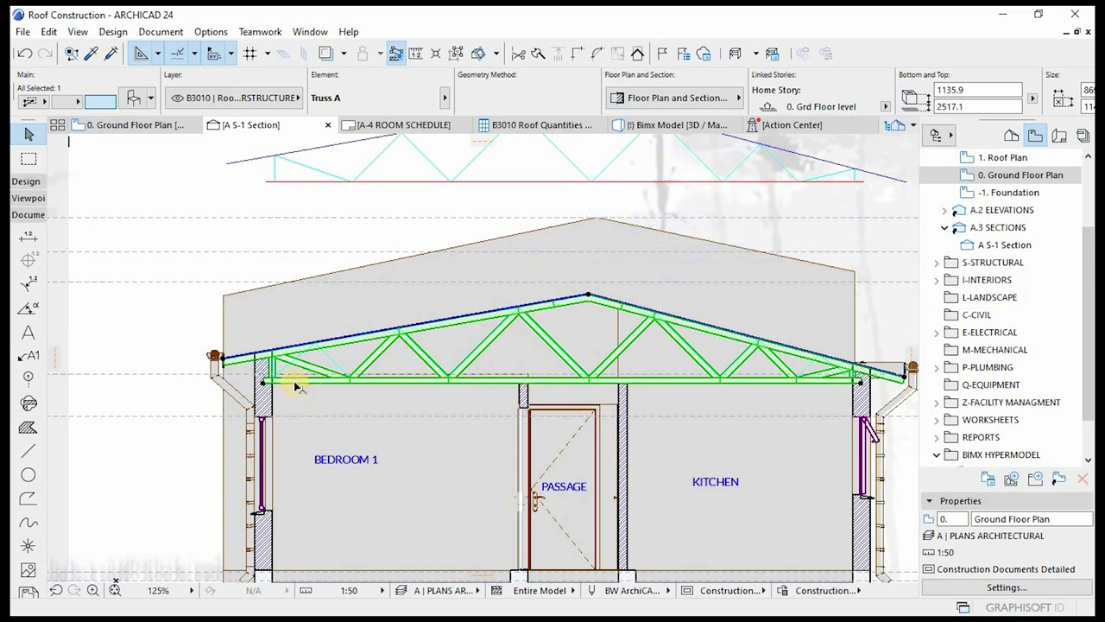
pyautogui.scroll(4, 294, 387)
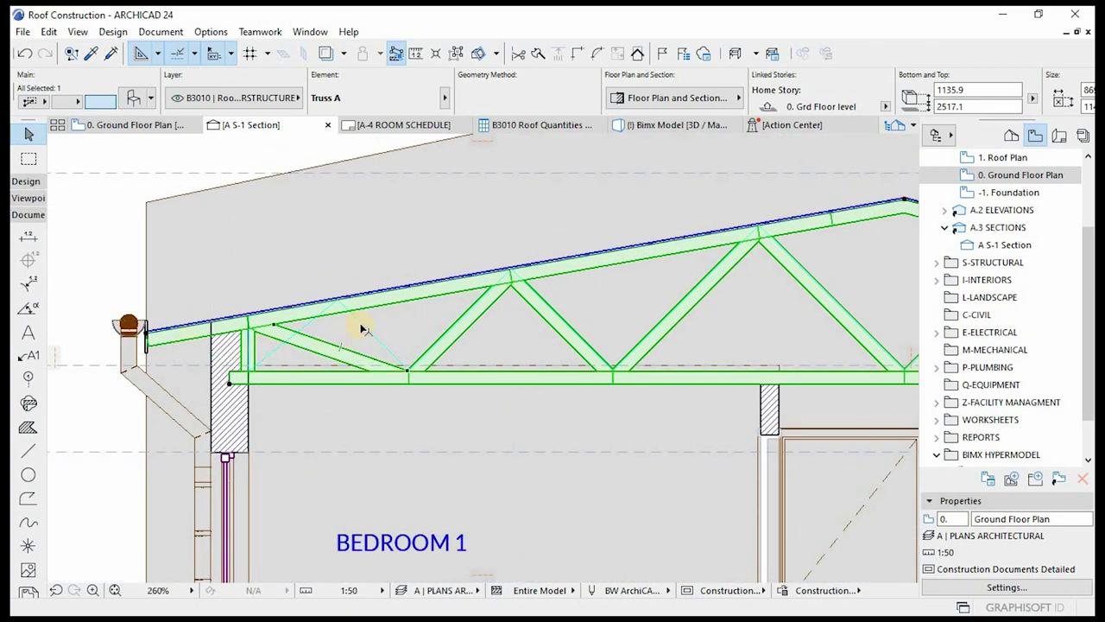
pyautogui.press('Escape')
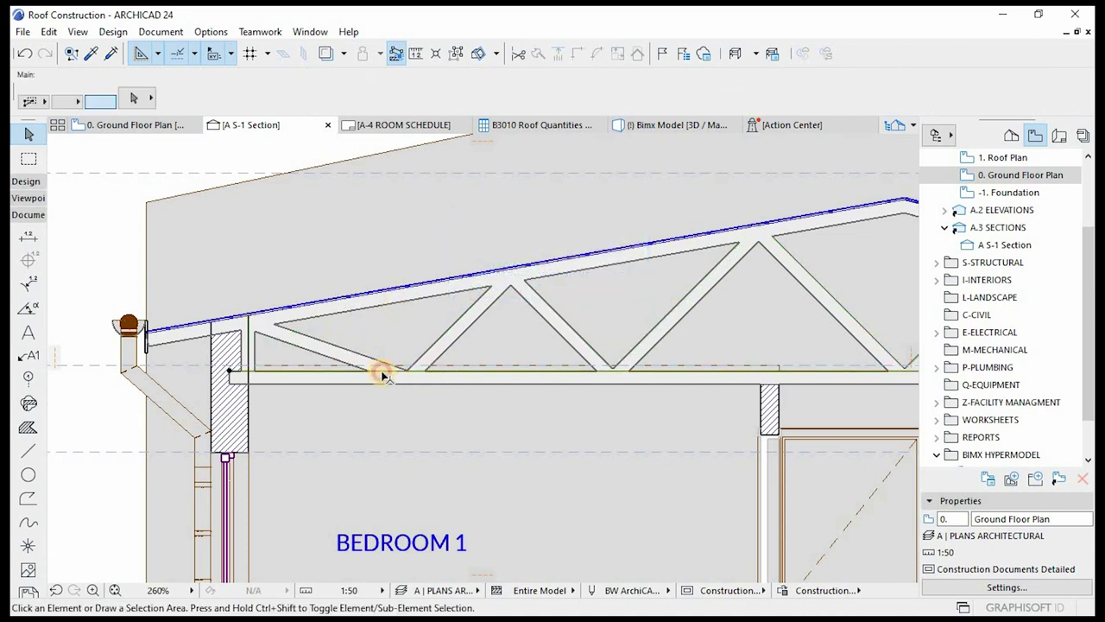
pyautogui.scroll(2, 401, 285)
pyautogui.scroll(4, 401, 281)
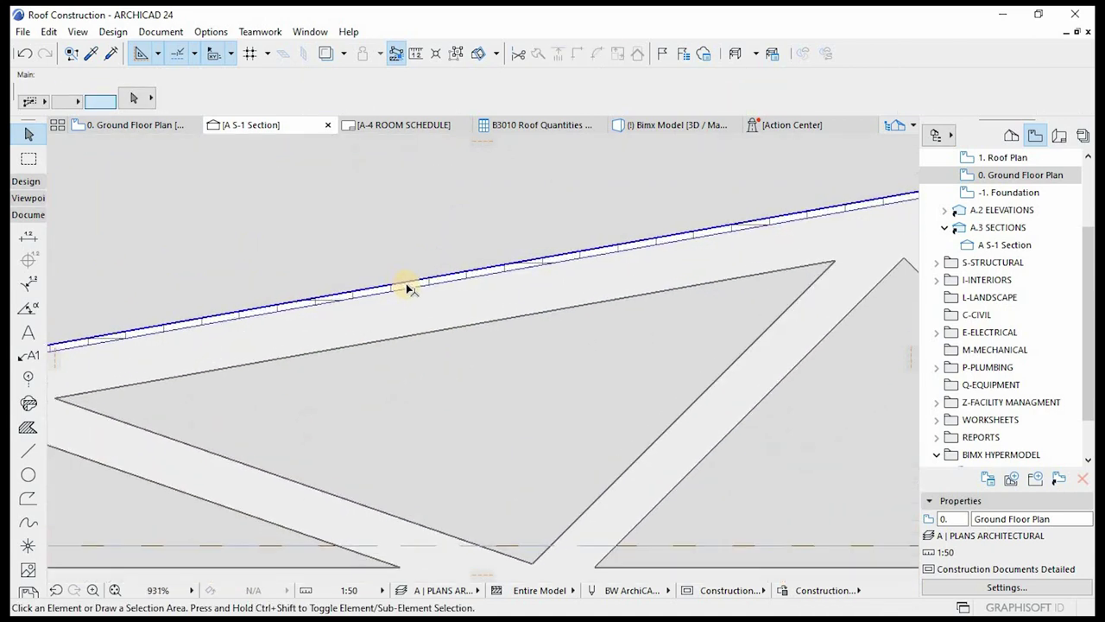
pyautogui.scroll(-9, 380, 339)
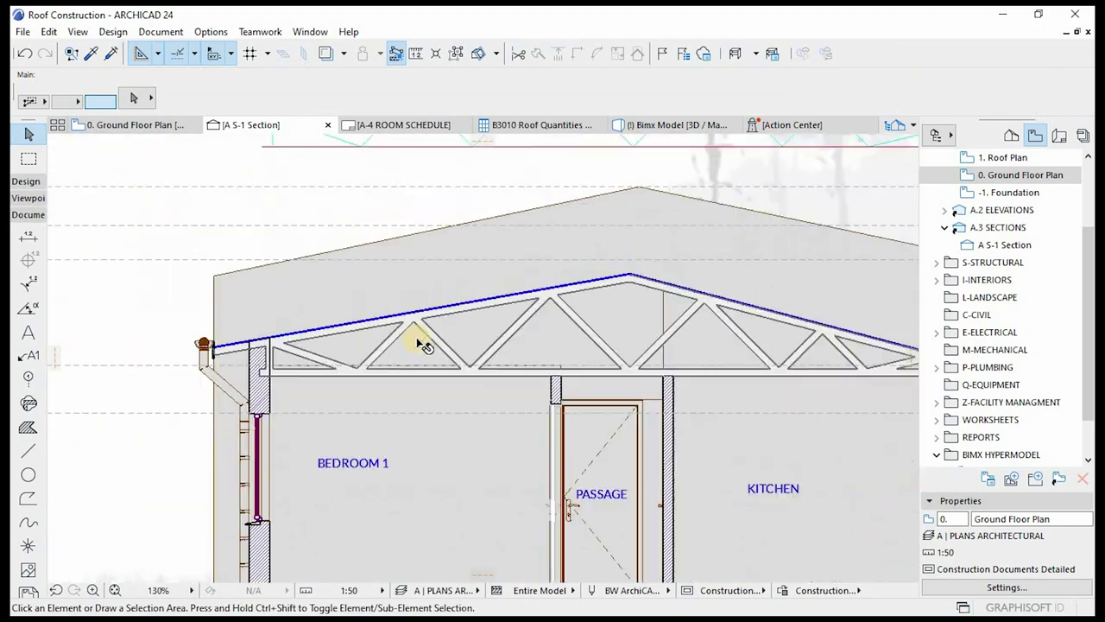
pyautogui.scroll(6, 774, 390)
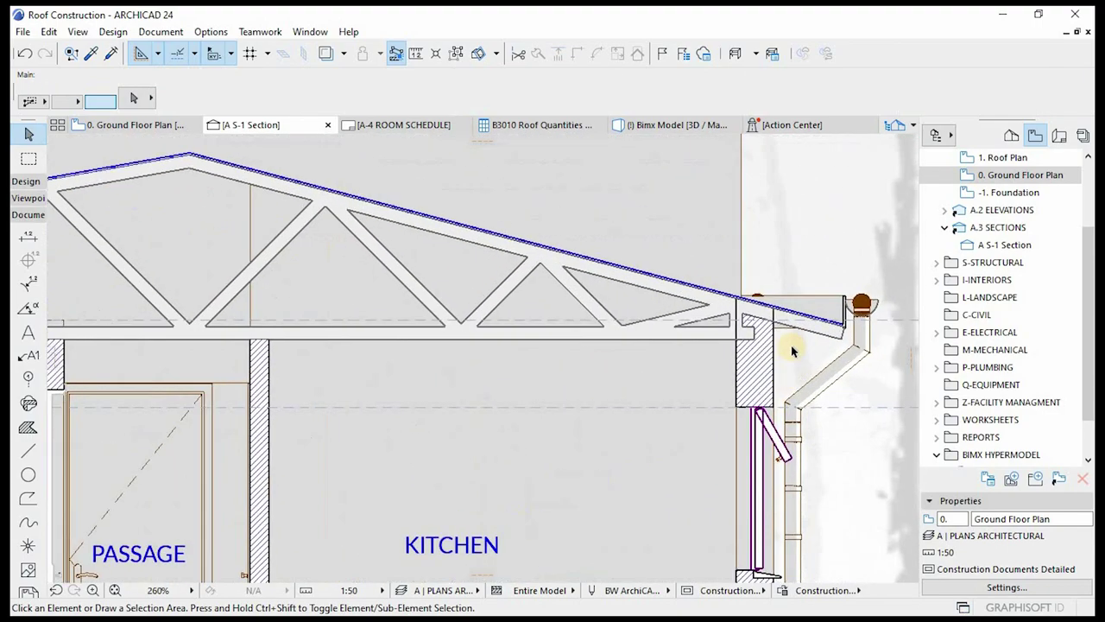
pyautogui.scroll(-8, 791, 349)
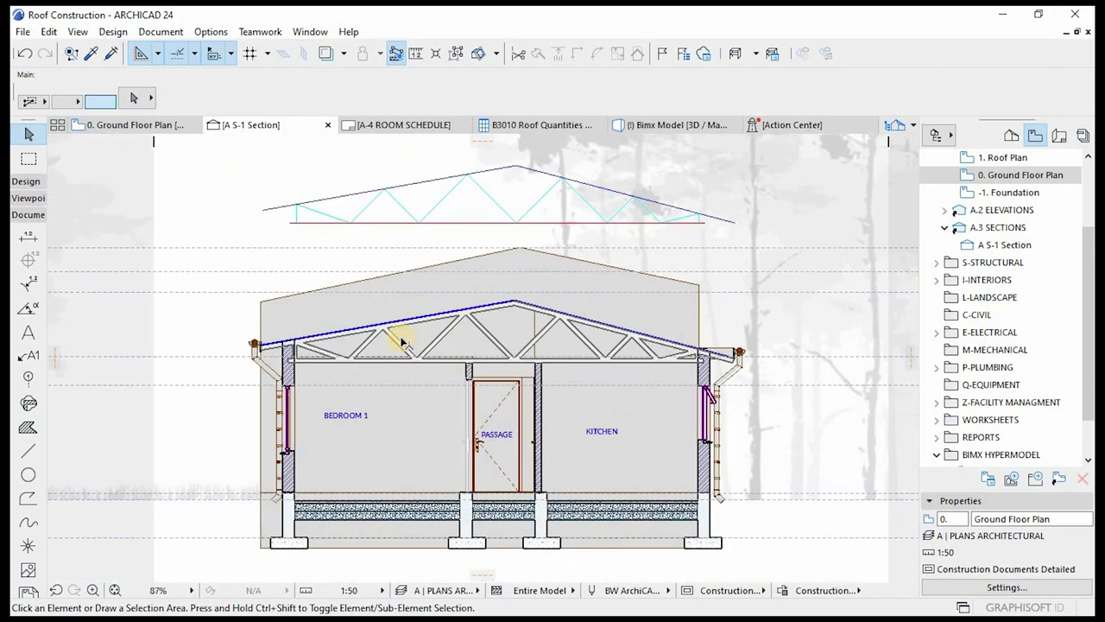
pyautogui.scroll(-1, 414, 354)
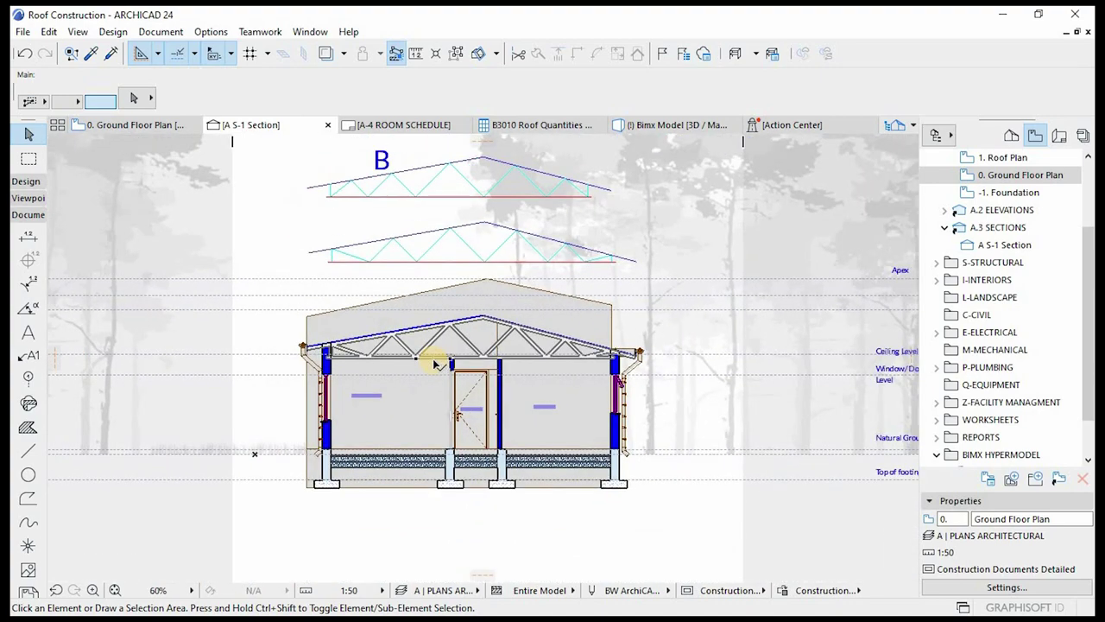
# - On the Ground Floor Plan, delete the stray Truss A copy lying outside the building
pyautogui.click(436, 363)
pyautogui.press('F2')
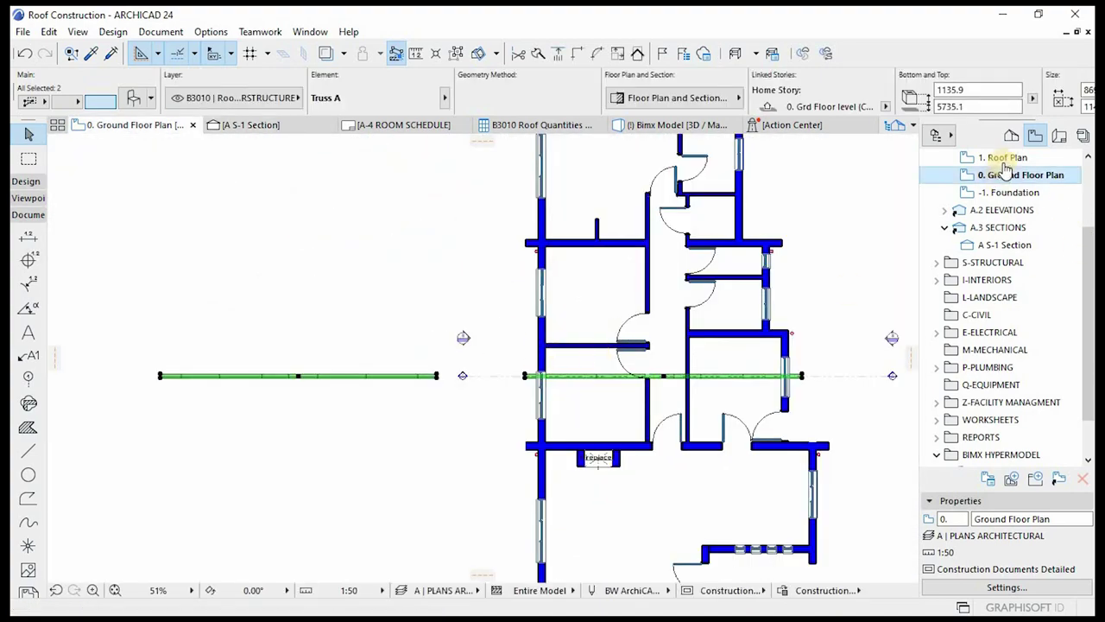
pyautogui.doubleClick(1004, 157)
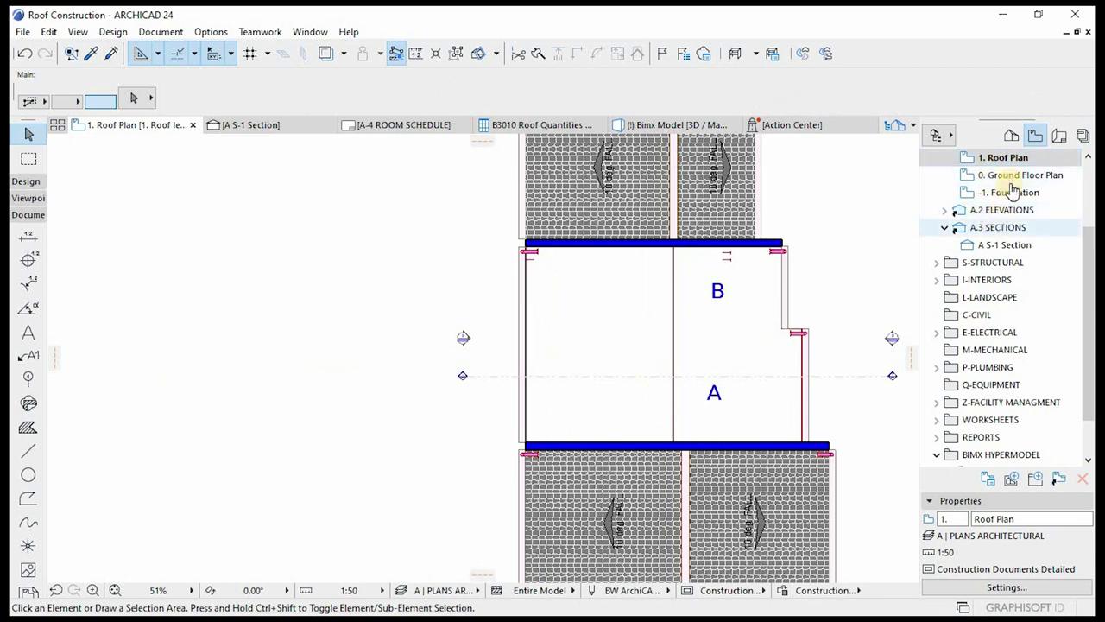
pyautogui.doubleClick(1012, 175)
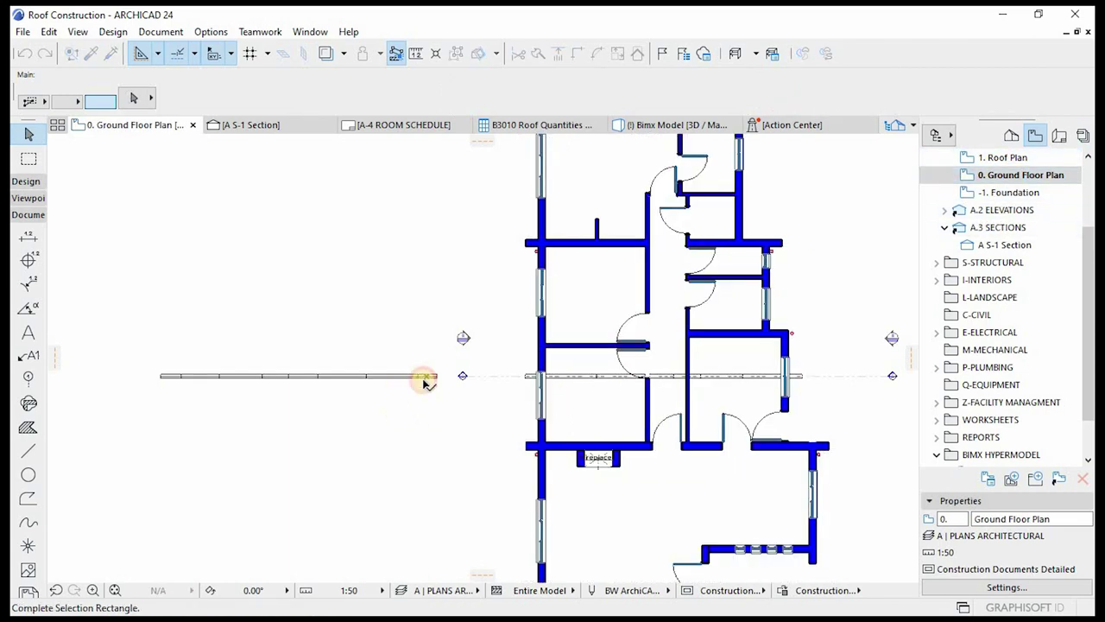
pyautogui.click(432, 379)
pyautogui.press('Delete')
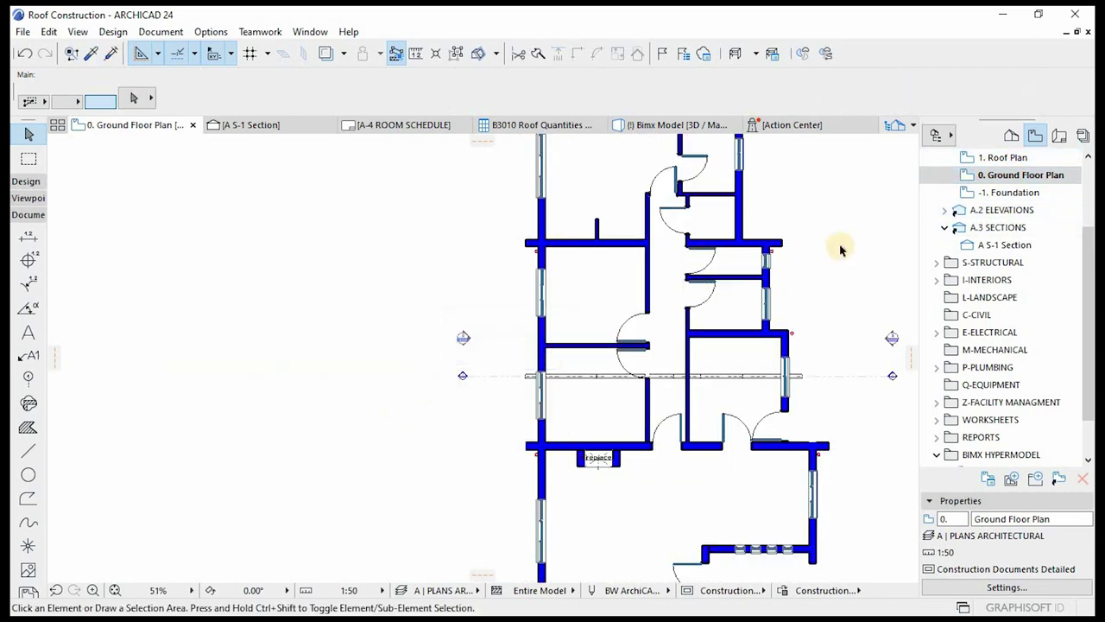
# - Open the Roof Plan with the whole roof layout in view
pyautogui.scroll(2, 993, 186)
pyautogui.doubleClick(1000, 262)
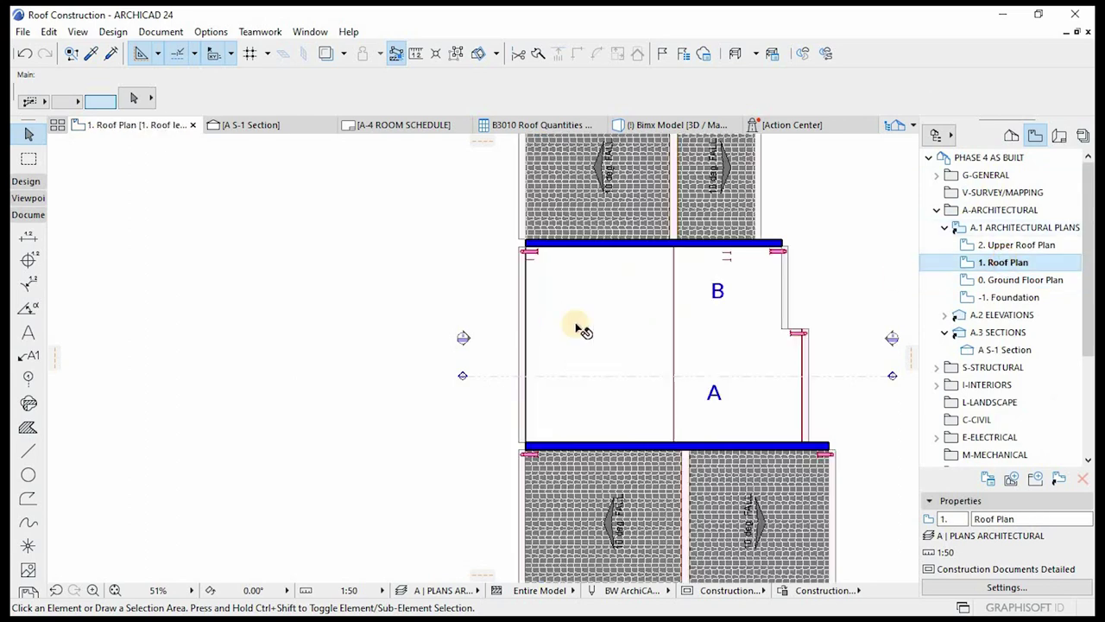
pyautogui.scroll(-2, 410, 342)
pyautogui.scroll(1, 637, 249)
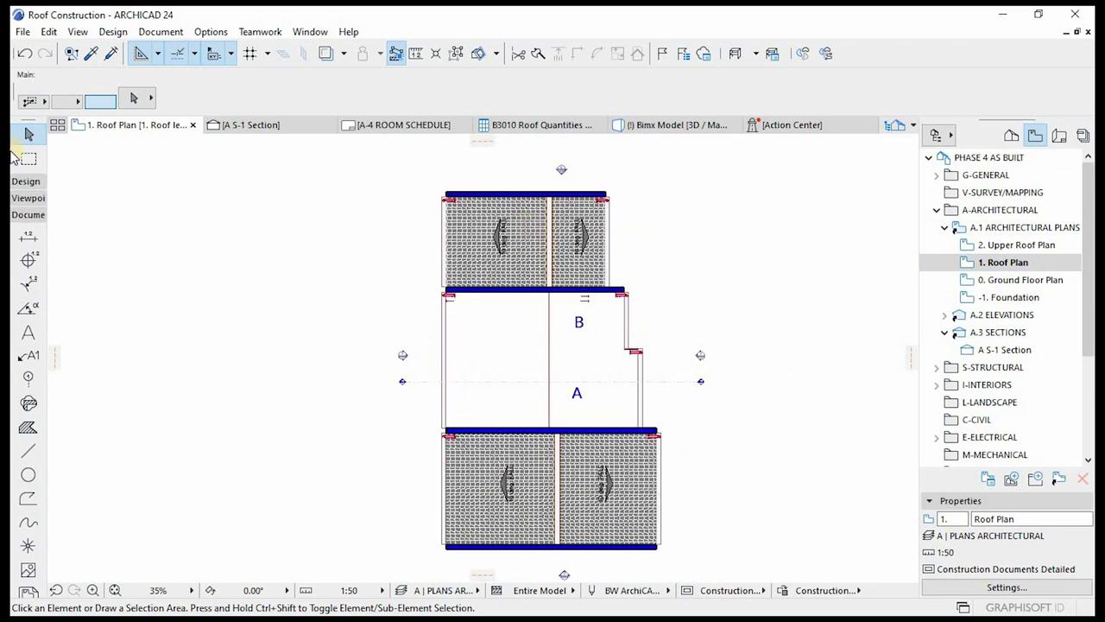
pyautogui.click(29, 158)
pyautogui.moveTo(415, 161); pyautogui.dragTo(695, 343)
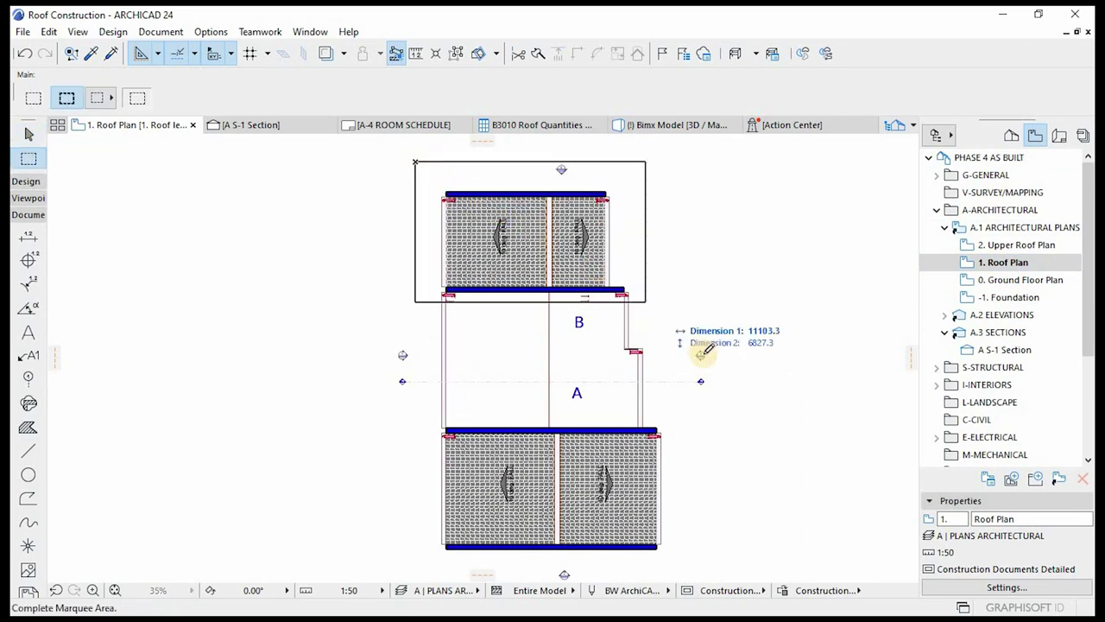
pyautogui.click(725, 418)
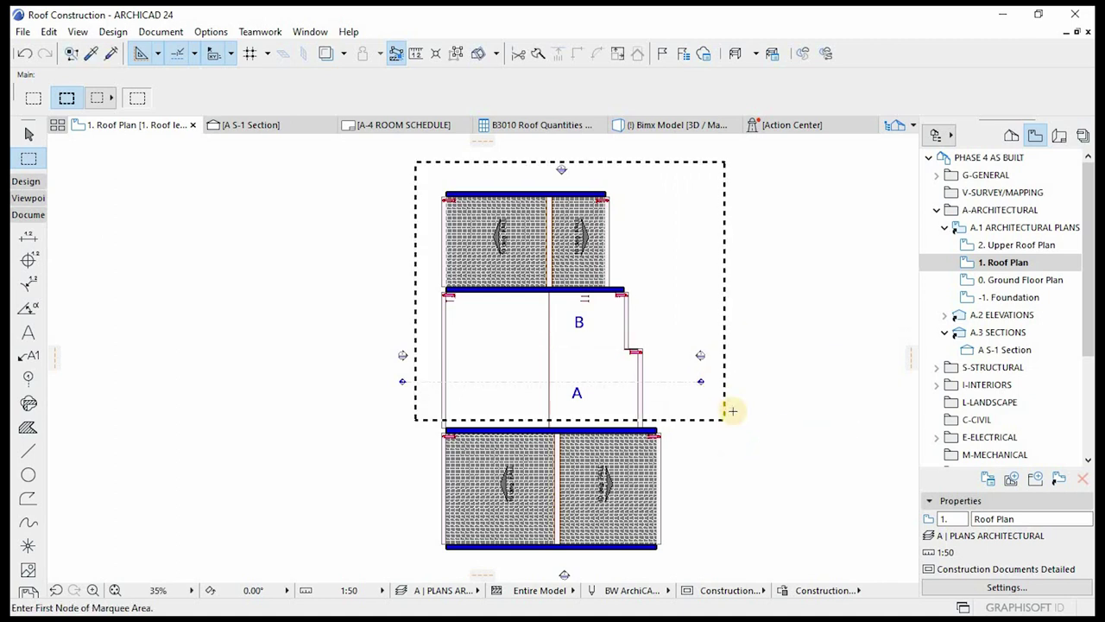
pyautogui.press('Escape')
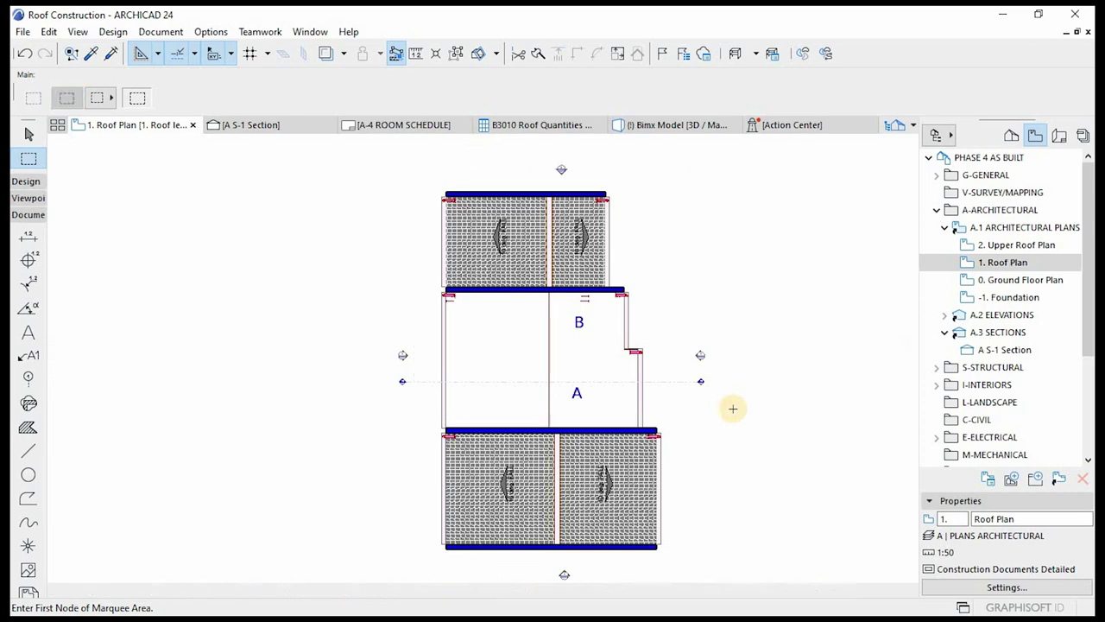
# - Show the cut model in 3D, select Truss A under the middle roof and open its object settings
pyautogui.press('F3')
pyautogui.moveTo(470, 386); pyautogui.dragTo(585, 446)
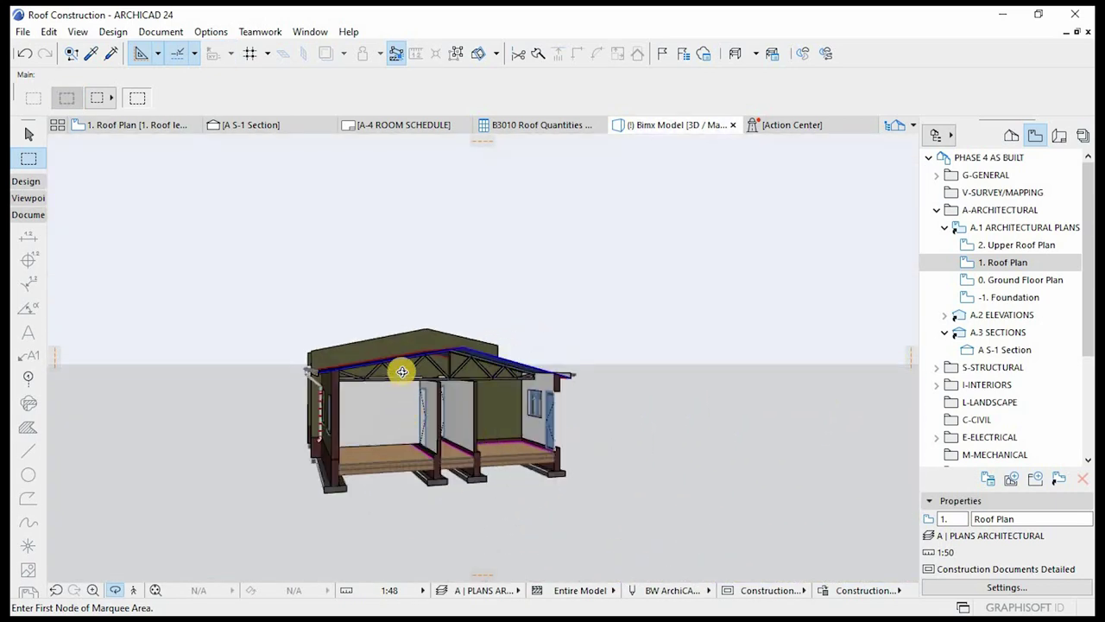
pyautogui.scroll(6, 401, 371)
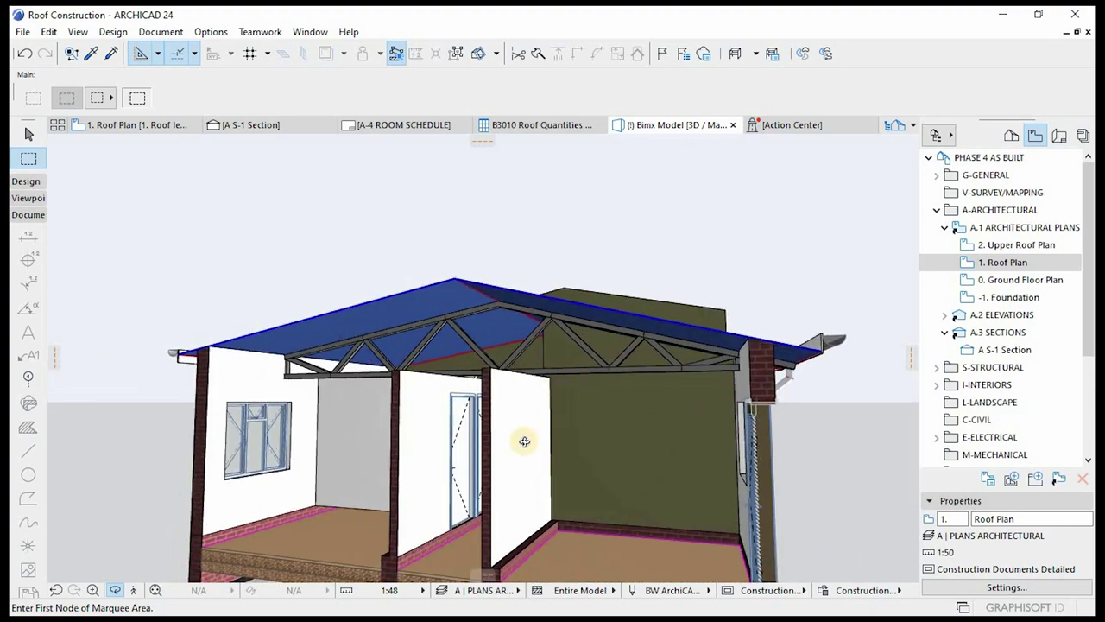
pyautogui.moveTo(525, 441); pyautogui.dragTo(135, 311)
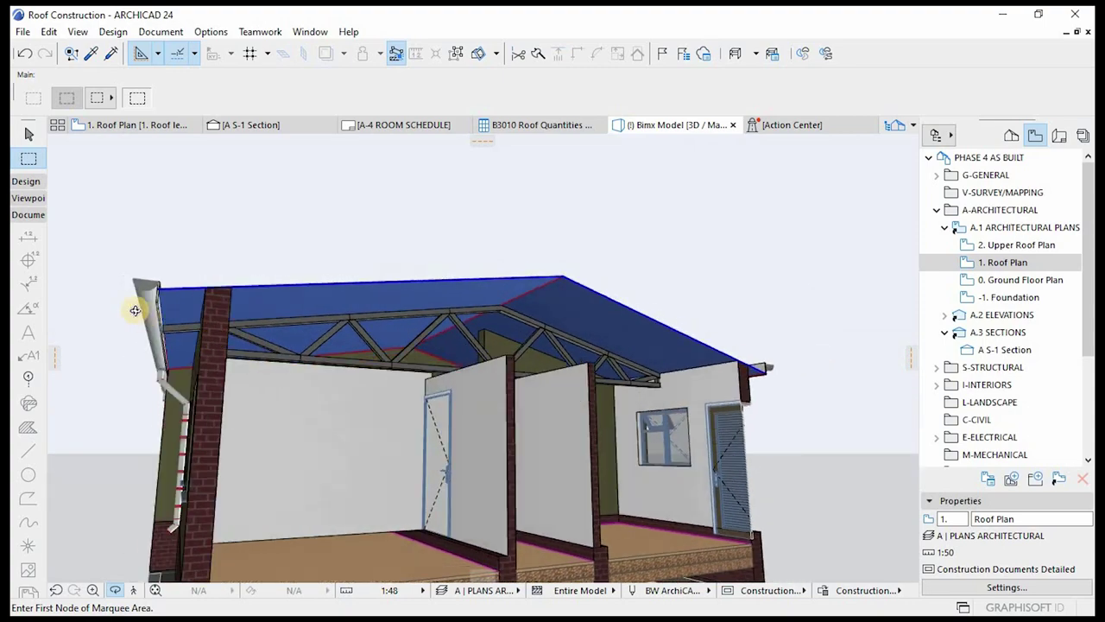
pyautogui.scroll(5, 136, 311)
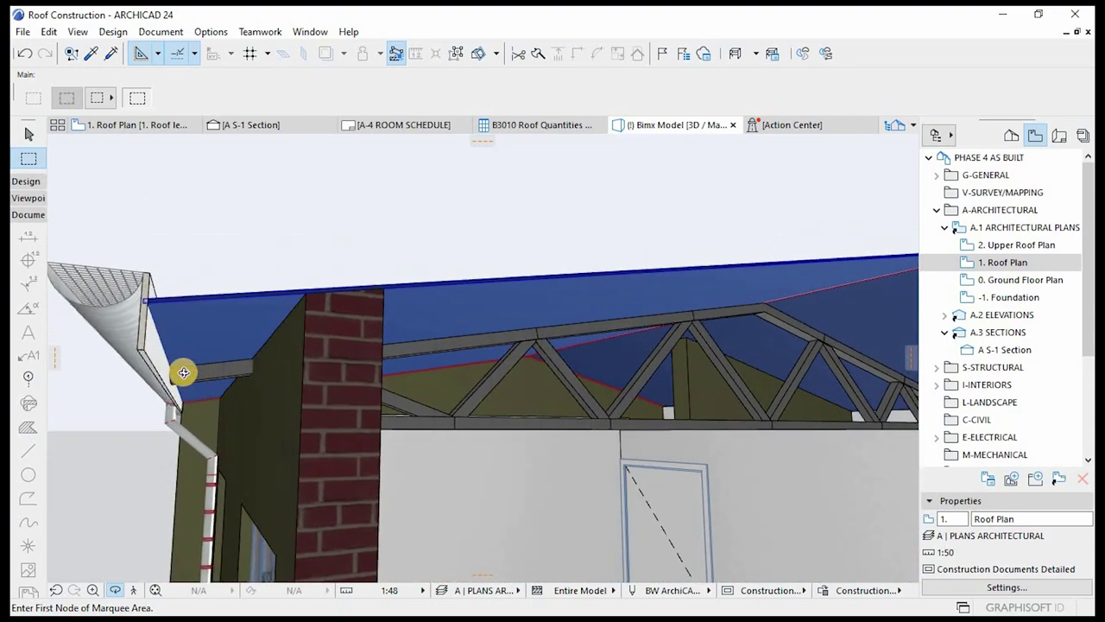
pyautogui.moveTo(431, 407); pyautogui.dragTo(497, 327)
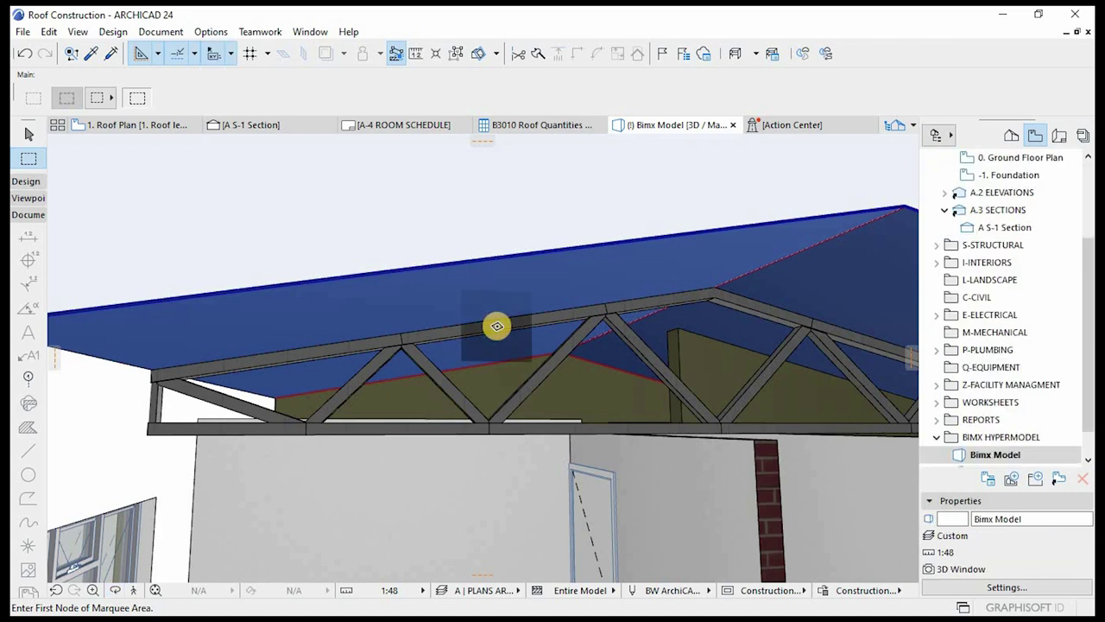
pyautogui.click(493, 329)
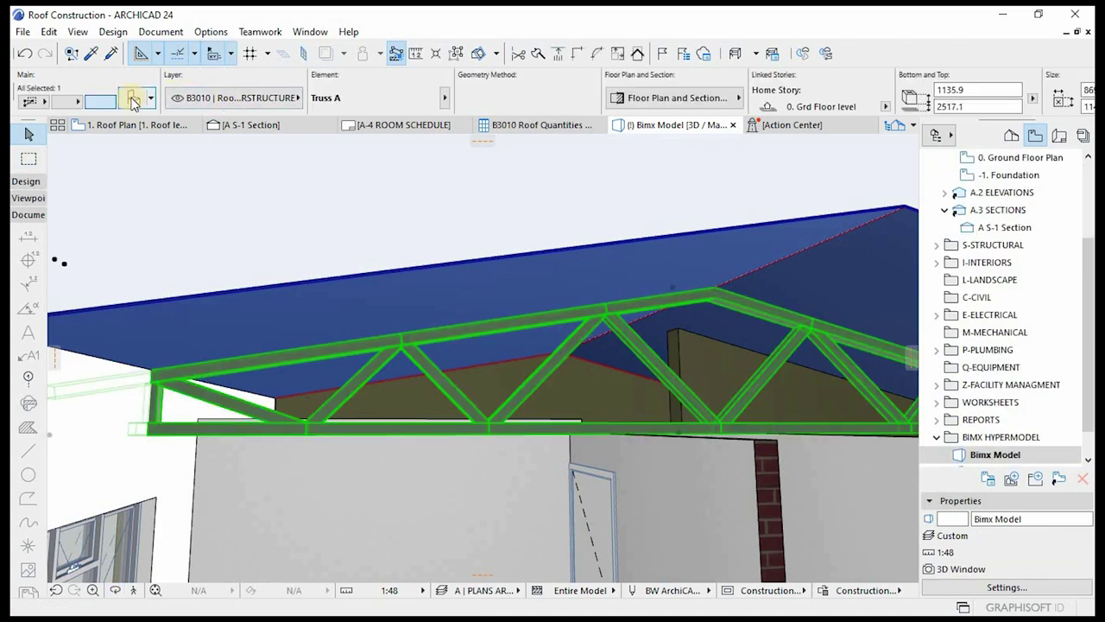
pyautogui.click(134, 101)
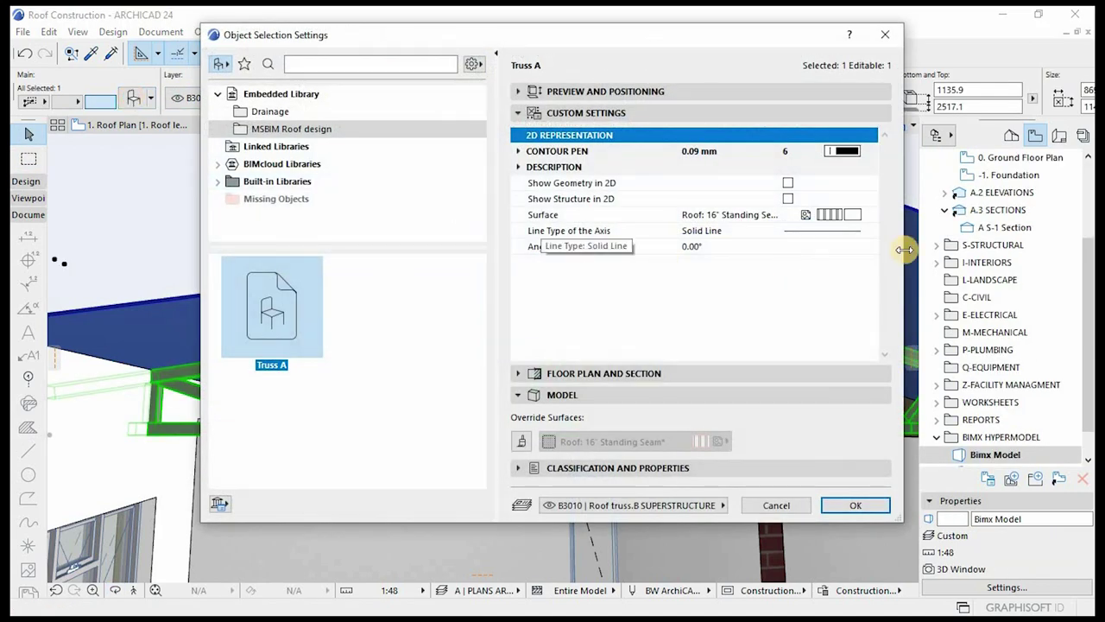
# - Set Truss A's surface to Wood: SA Pine and apply the settings
pyautogui.click(849, 218)
pyautogui.click(784, 392)
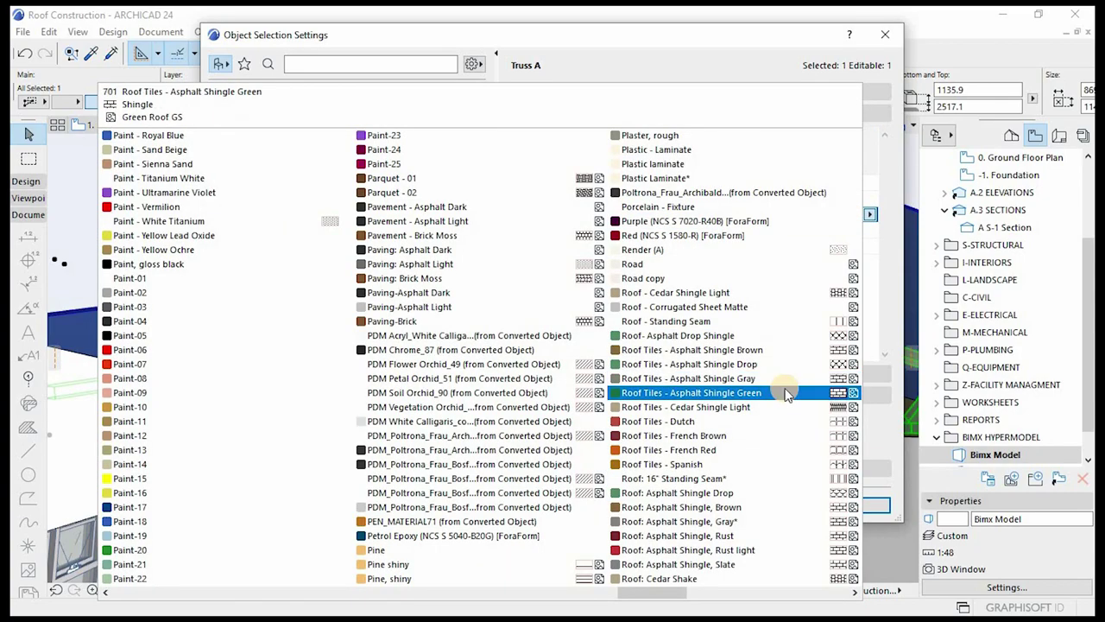
pyautogui.scroll(-6, 786, 393)
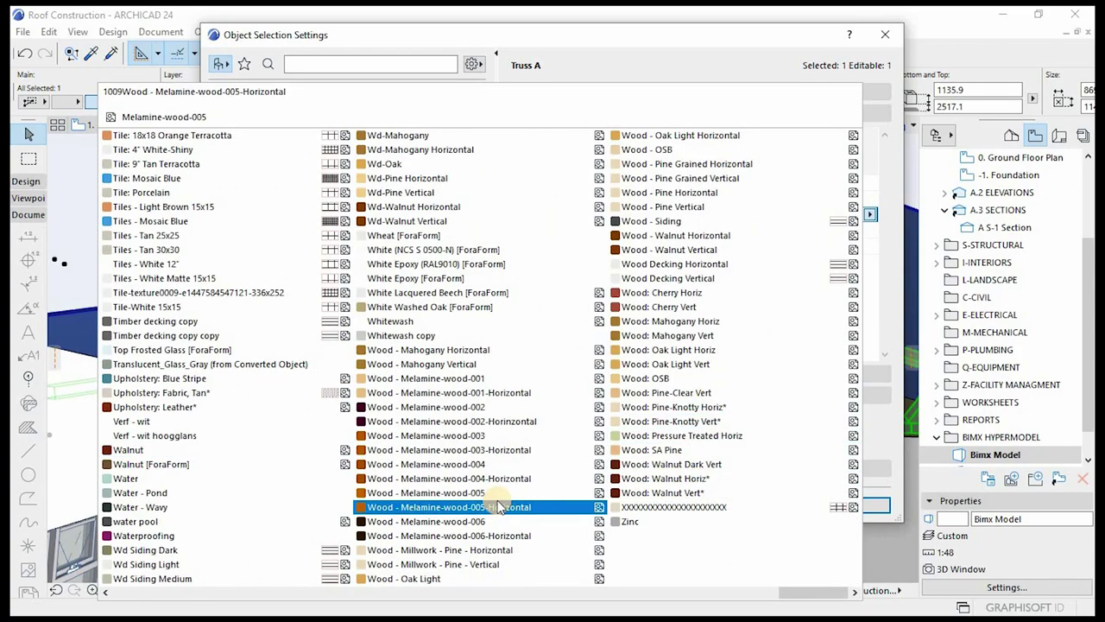
pyautogui.click(678, 451)
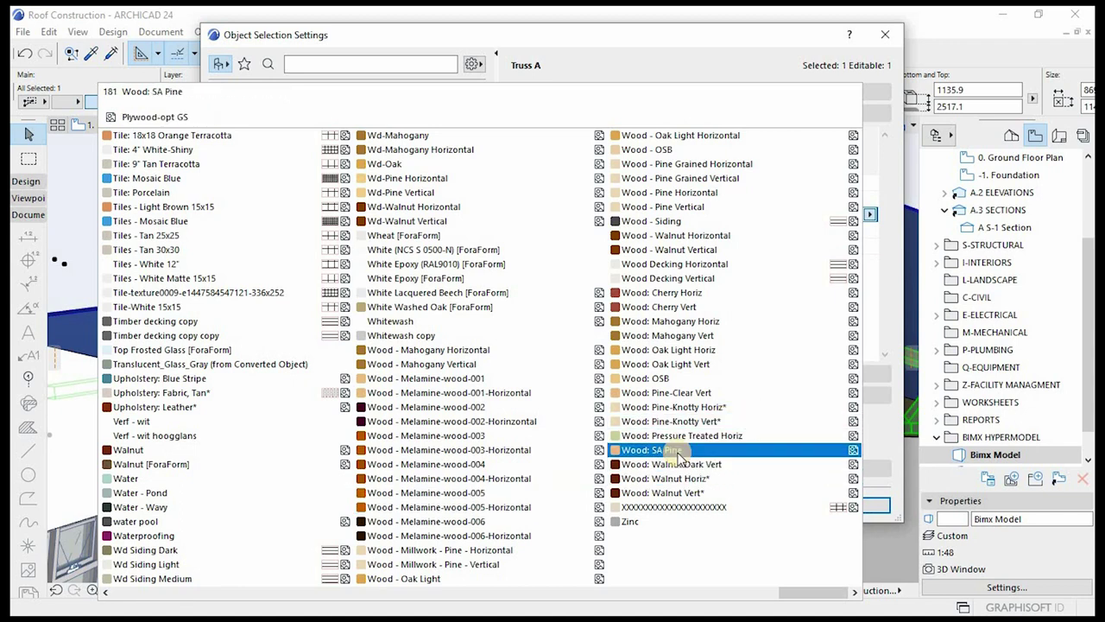
pyautogui.click(717, 450)
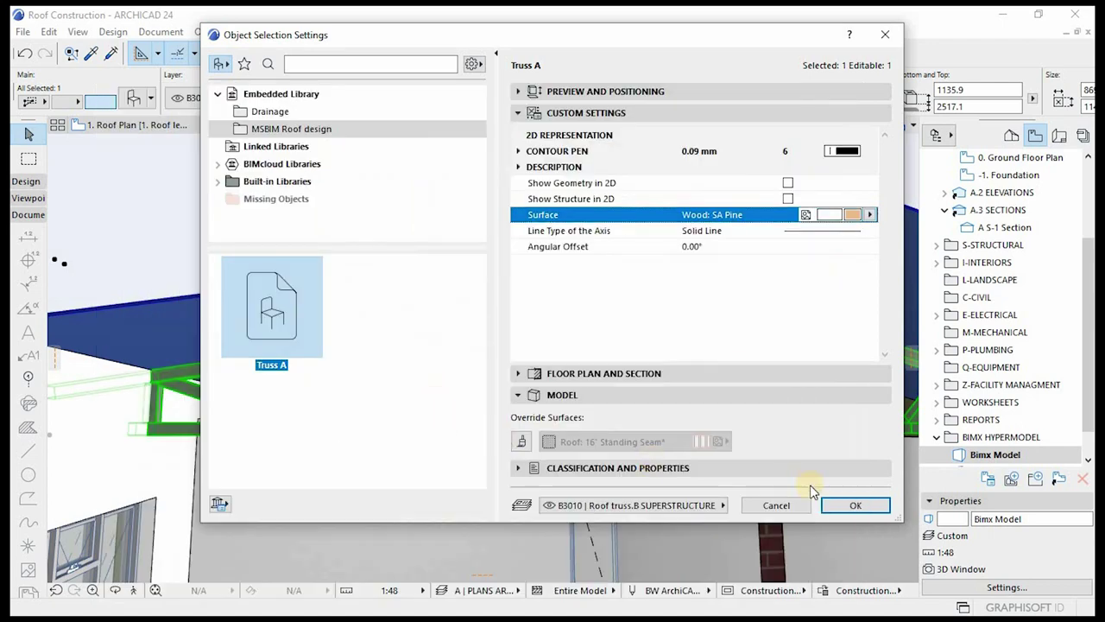
pyautogui.click(853, 507)
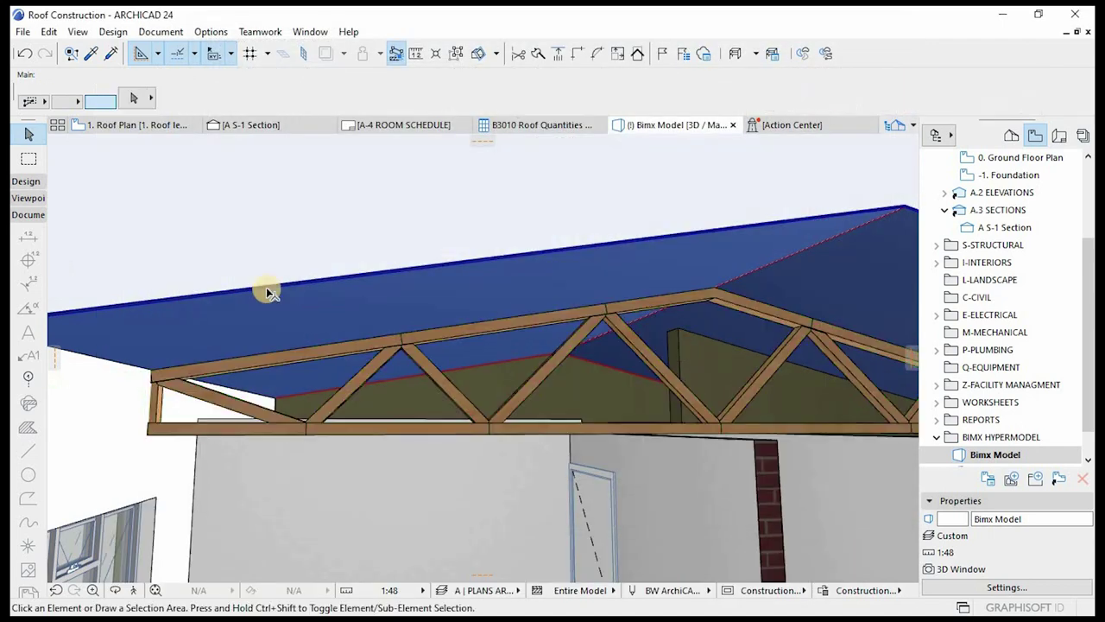
pyautogui.keyDown('shift'); pyautogui.moveTo(583, 318); pyautogui.dragTo(453, 441, button='middle'); pyautogui.keyUp('shift')
pyautogui.keyDown('shift'); pyautogui.moveTo(280, 480); pyautogui.dragTo(751, 453, button='middle'); pyautogui.keyUp('shift')
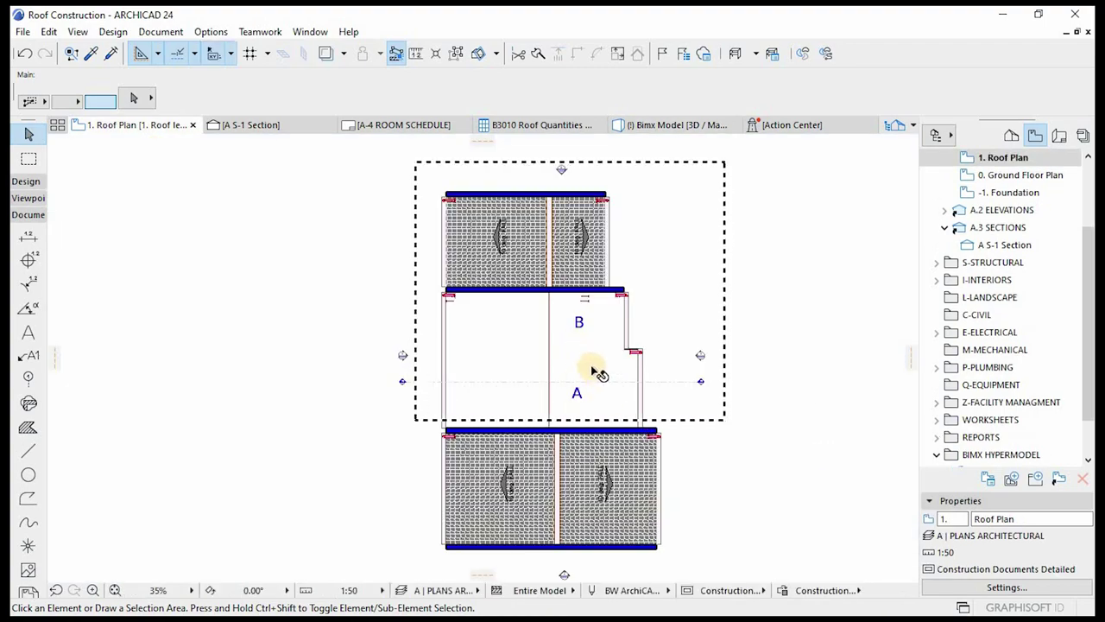
pyautogui.scroll(3, 592, 375)
pyautogui.click(591, 378)
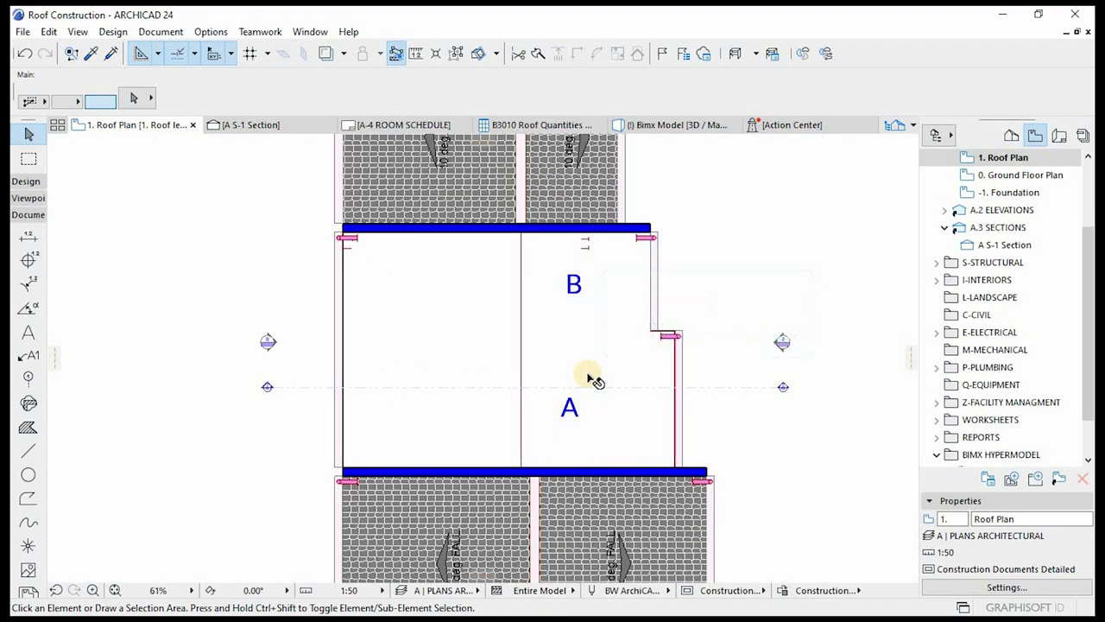
# - Select Truss A in the 3D model and assign it to the layer B3010 | Roof truss.B SUPERSTRUCTURE
pyautogui.press('F3')
pyautogui.scroll(5, 518, 384)
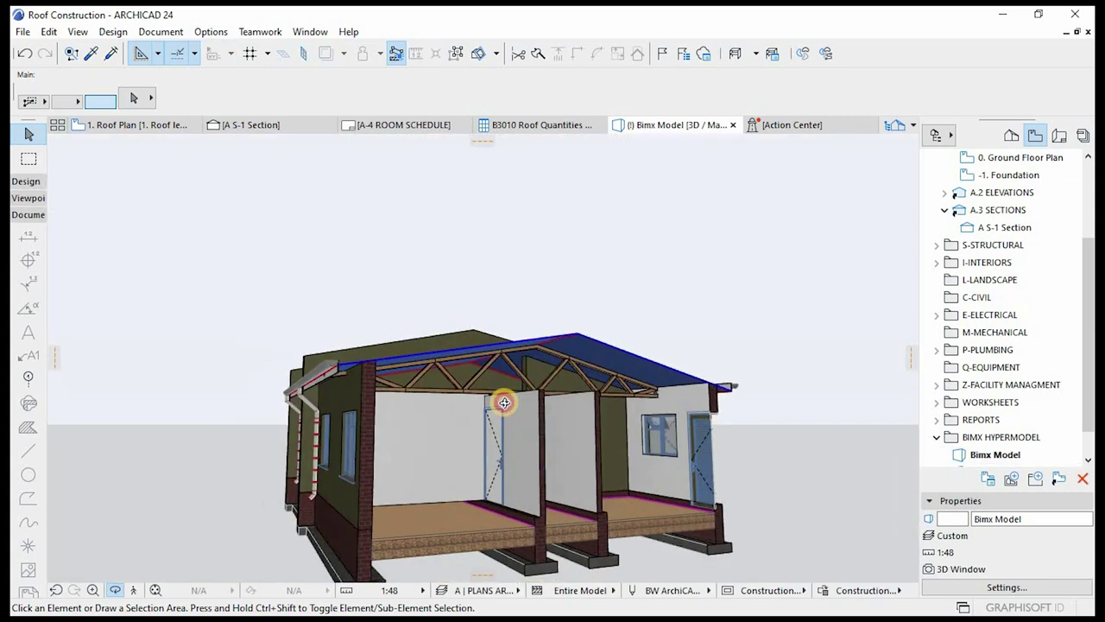
pyautogui.click(482, 335)
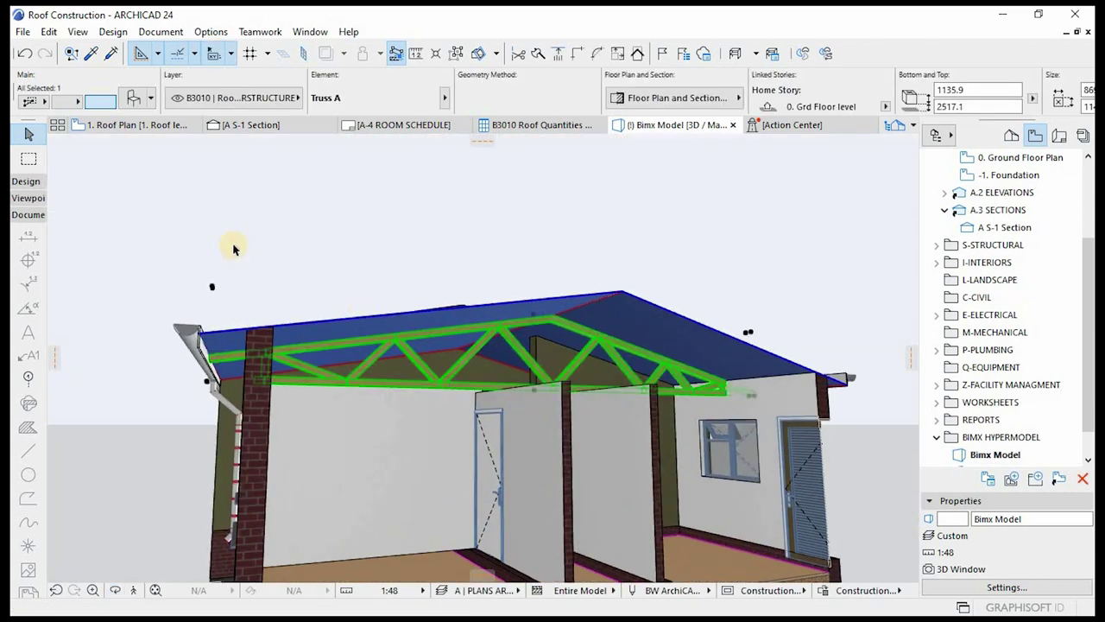
pyautogui.click(262, 109)
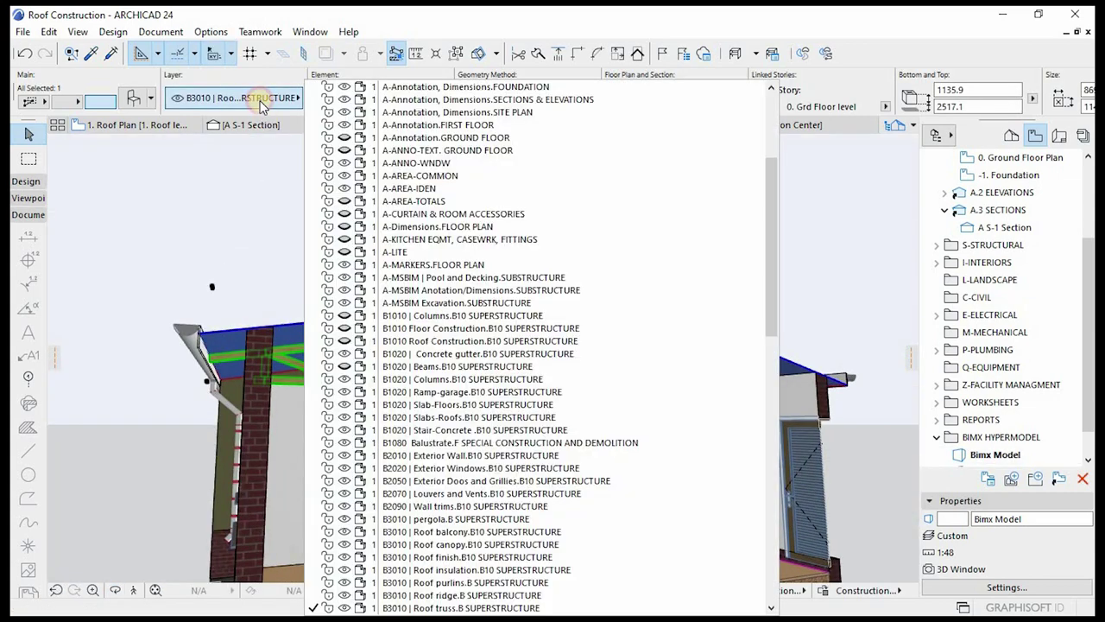
pyautogui.click(455, 608)
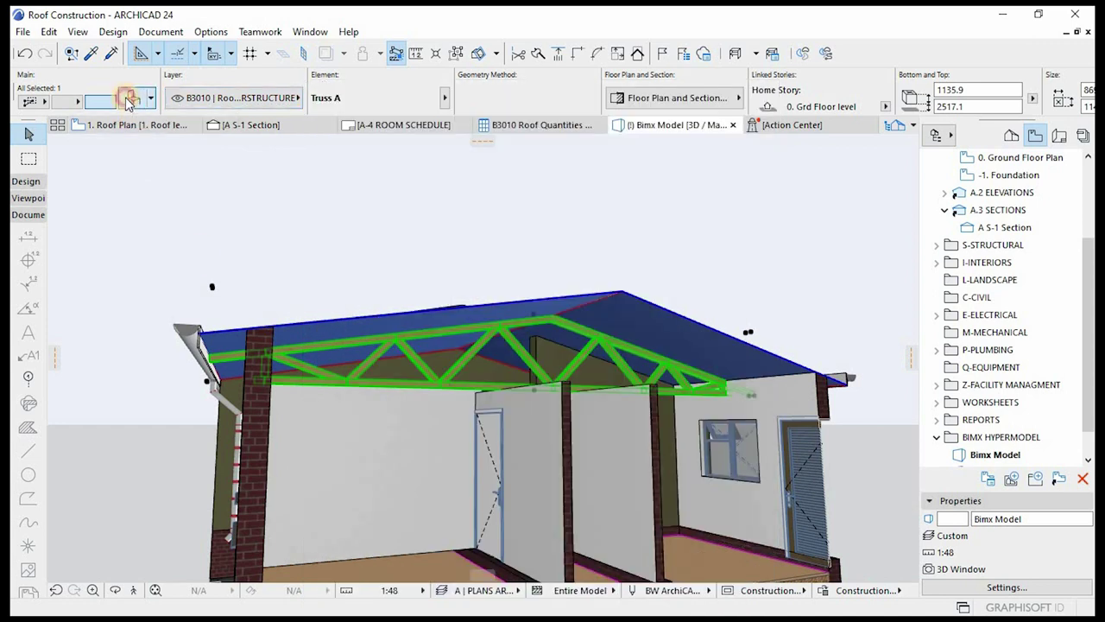
# - Classify Truss A under Uniformat - 2010 CSI as B1020.10 Roof Structural Frame and apply the settings
pyautogui.click(129, 100)
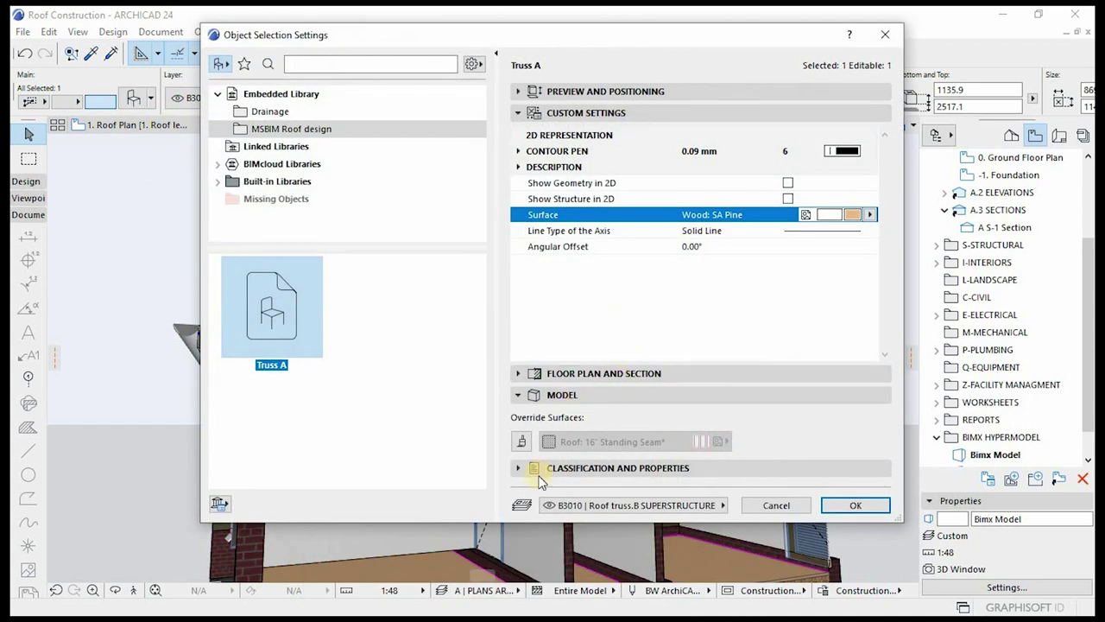
pyautogui.click(518, 468)
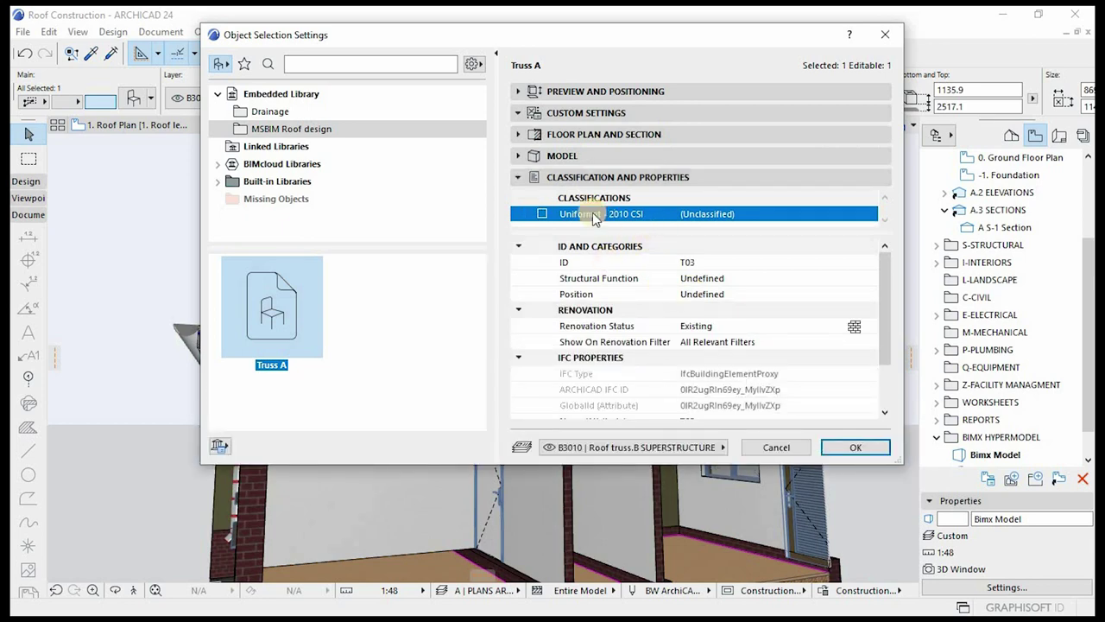
pyautogui.click(544, 212)
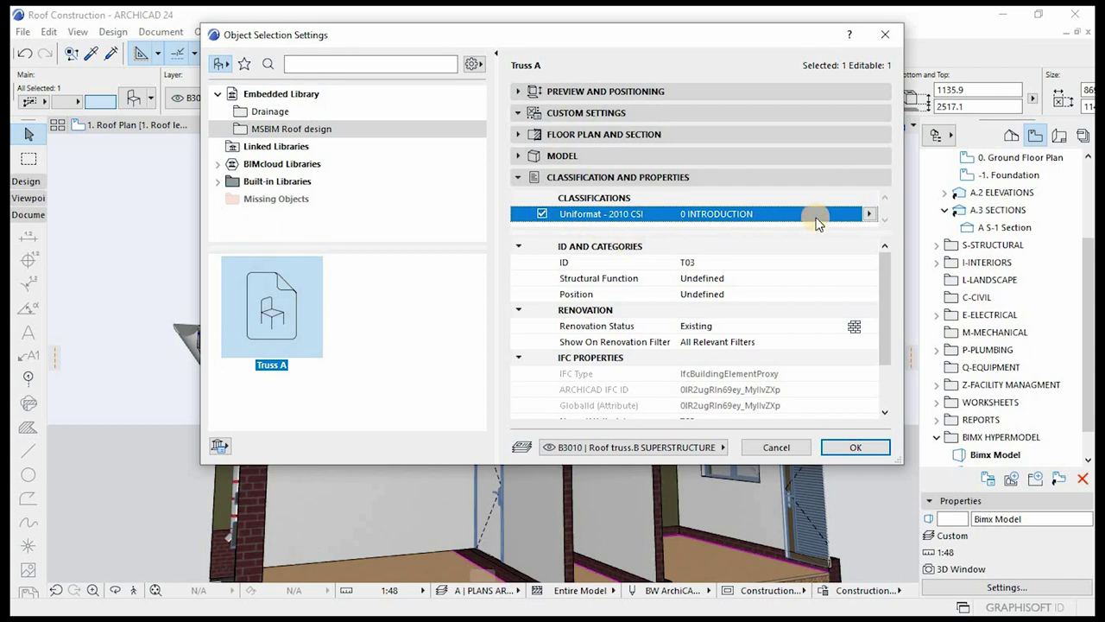
pyautogui.click(870, 216)
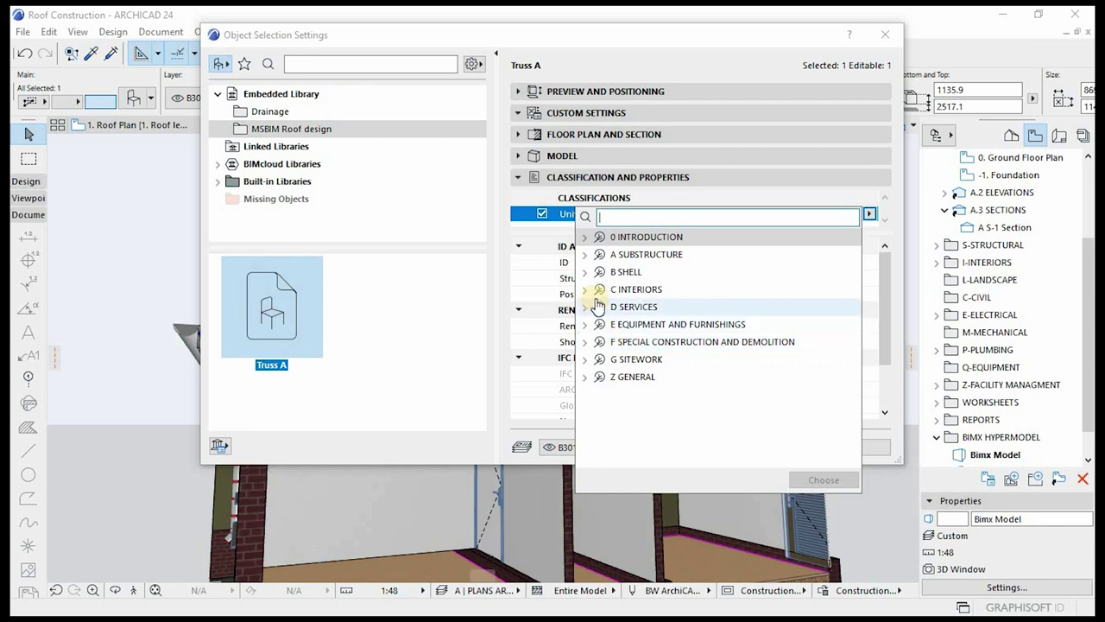
pyautogui.click(586, 272)
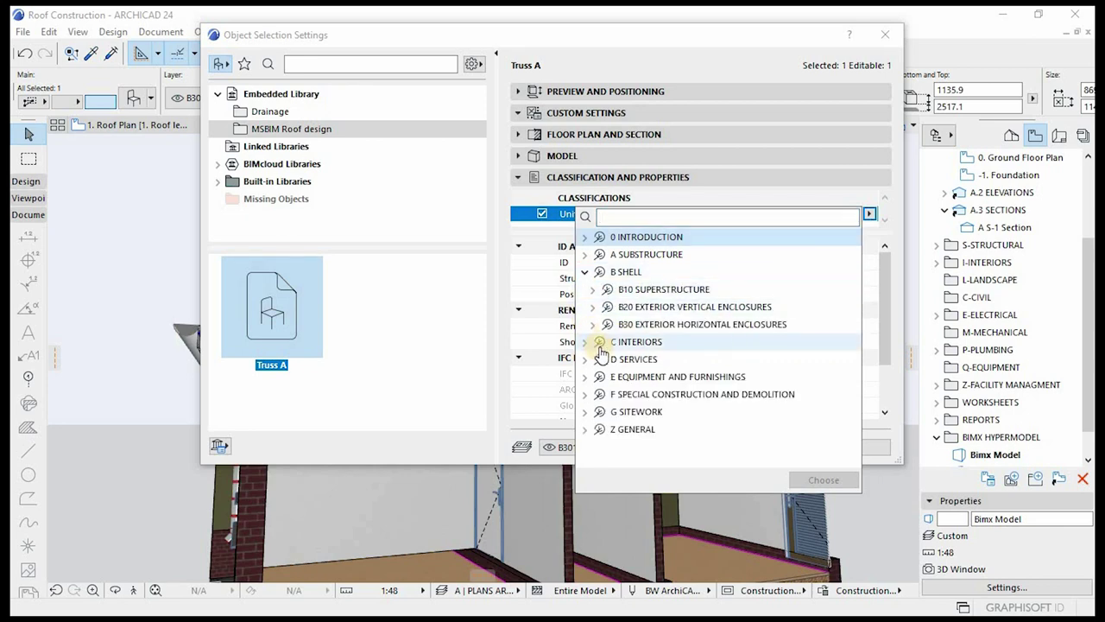
pyautogui.click(592, 290)
pyautogui.click(601, 324)
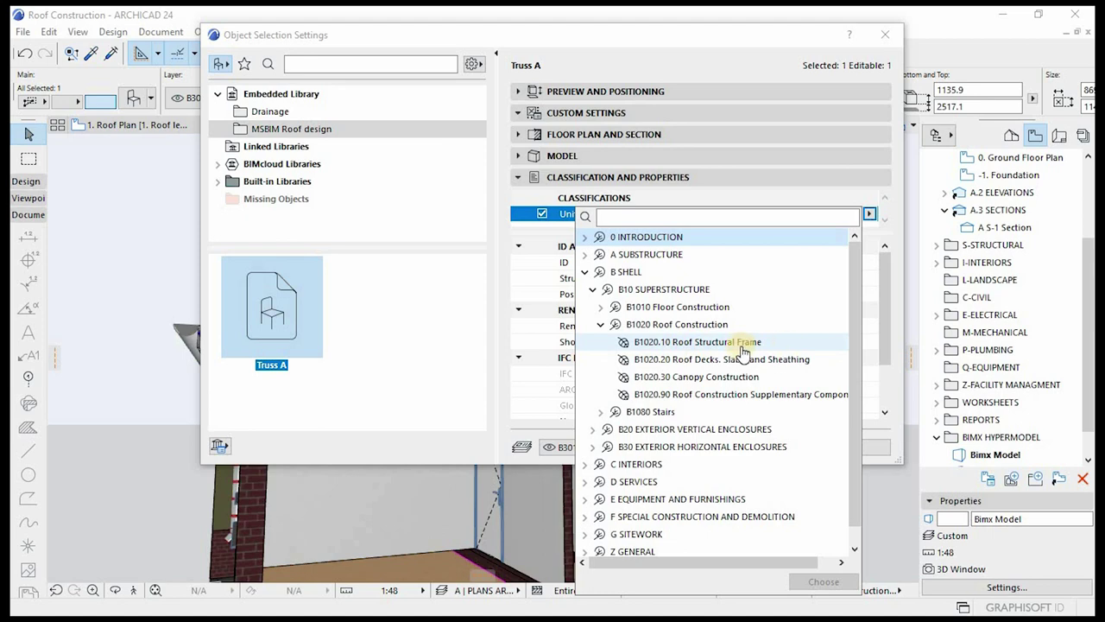
pyautogui.click(678, 343)
pyautogui.click(824, 581)
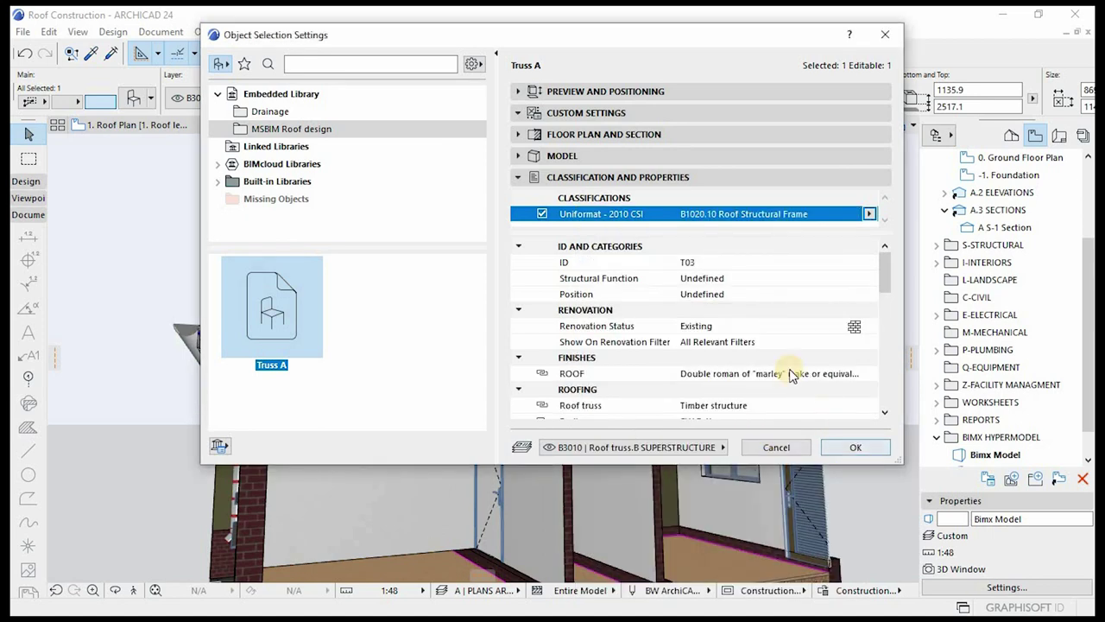
pyautogui.scroll(-3, 814, 390)
pyautogui.press('Return')
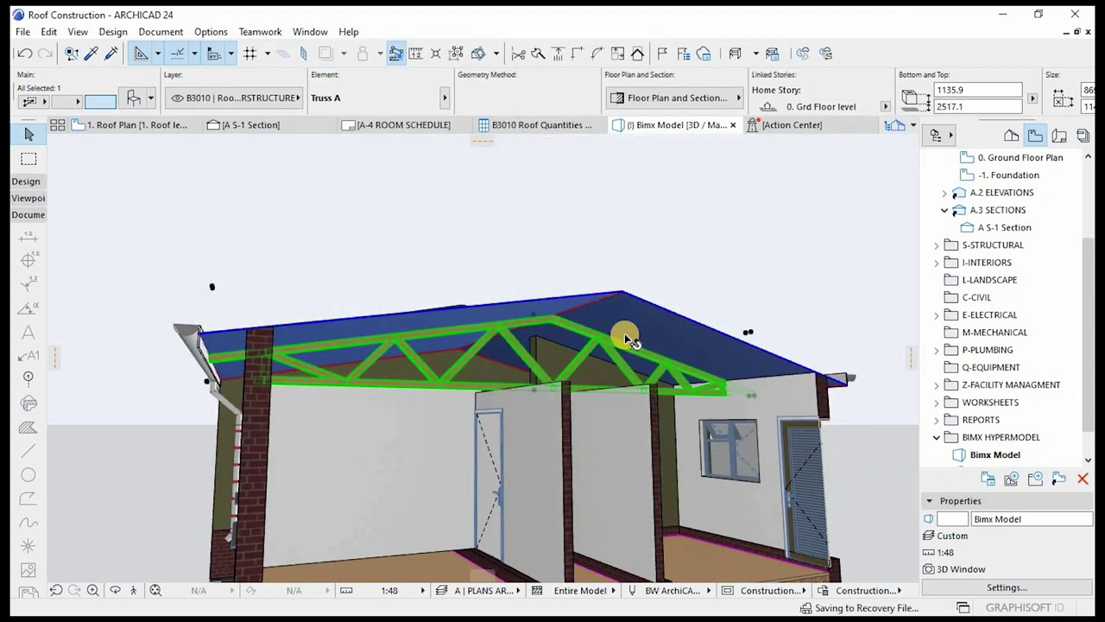
pyautogui.press('Escape')
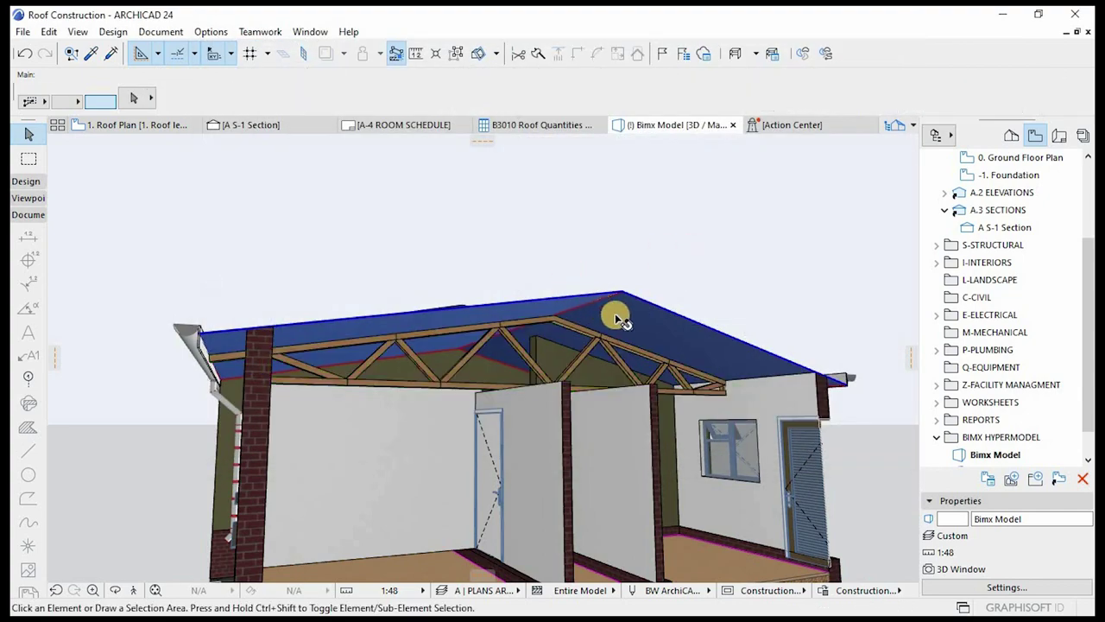
# - Select both sloping roof planes of the middle roof in the 3D model, seen from above
pyautogui.keyDown('shift'); pyautogui.moveTo(720, 324); pyautogui.dragTo(308, 316, button='middle'); pyautogui.keyUp('shift')
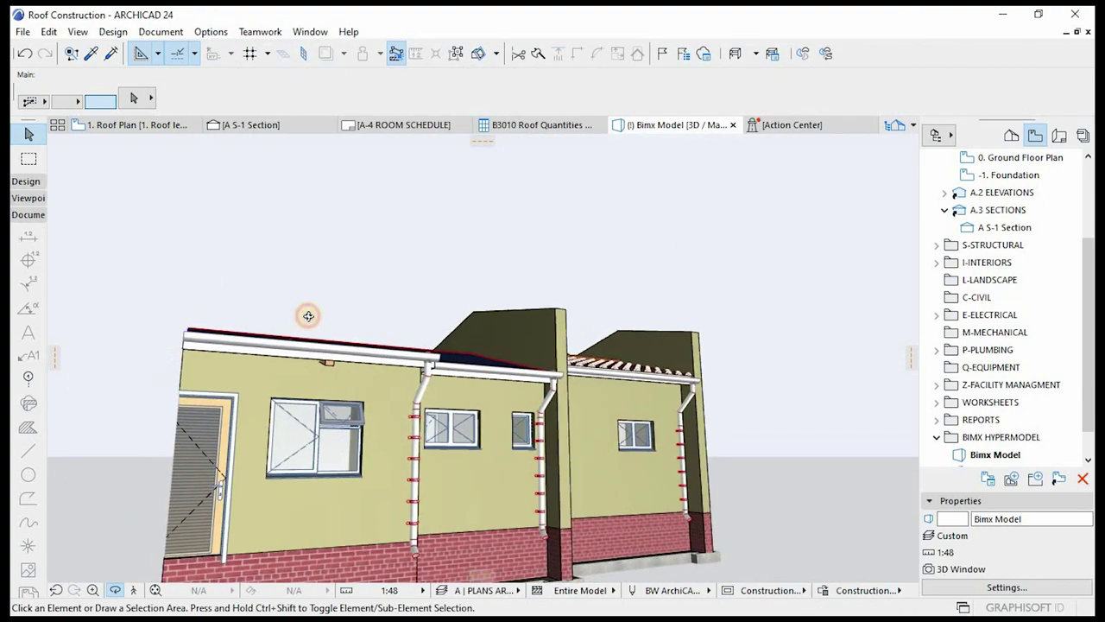
pyautogui.moveTo(488, 249)
pyautogui.keyDown('shift'); pyautogui.mouseDown(button='middle')
pyautogui.moveTo(459, 303)
pyautogui.moveTo(587, 314)
pyautogui.moveTo(743, 276)
pyautogui.moveTo(511, 362)
pyautogui.moveTo(545, 400)
pyautogui.mouseUp(button='middle'); pyautogui.keyUp('shift')
pyautogui.moveTo(511, 347)
pyautogui.keyDown('shift'); pyautogui.mouseDown(button='middle')
pyautogui.moveTo(461, 363)
pyautogui.moveTo(520, 395)
pyautogui.moveTo(481, 365)
pyautogui.moveTo(472, 441)
pyautogui.moveTo(560, 467)
pyautogui.mouseUp(button='middle'); pyautogui.keyUp('shift')
pyautogui.click(560, 467)
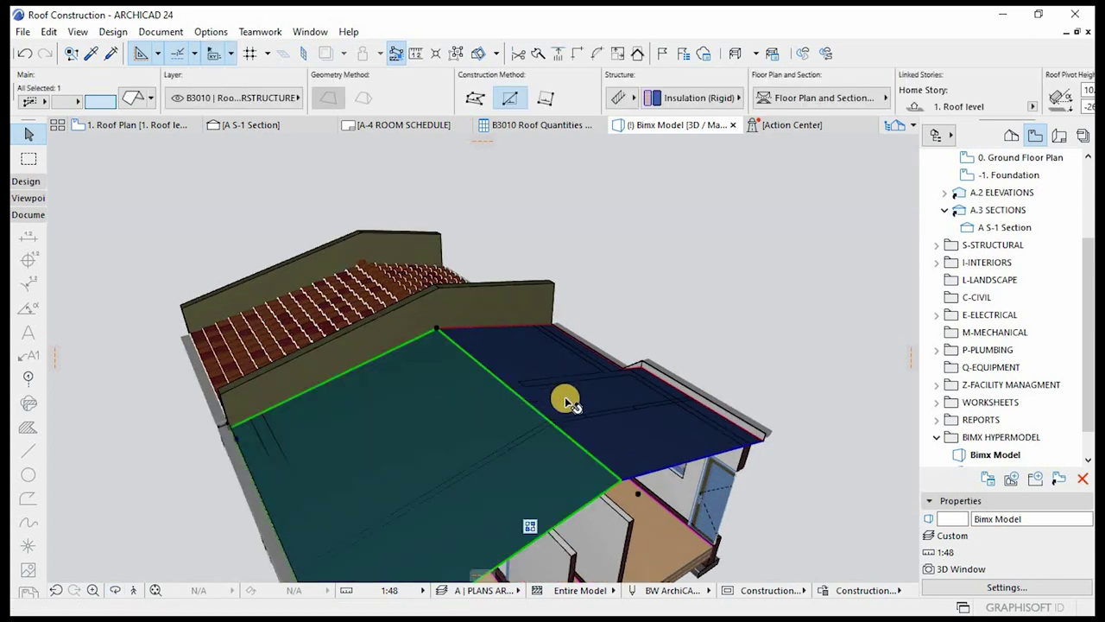
pyautogui.keyDown('shift'); pyautogui.click(566, 398); pyautogui.keyUp('shift')
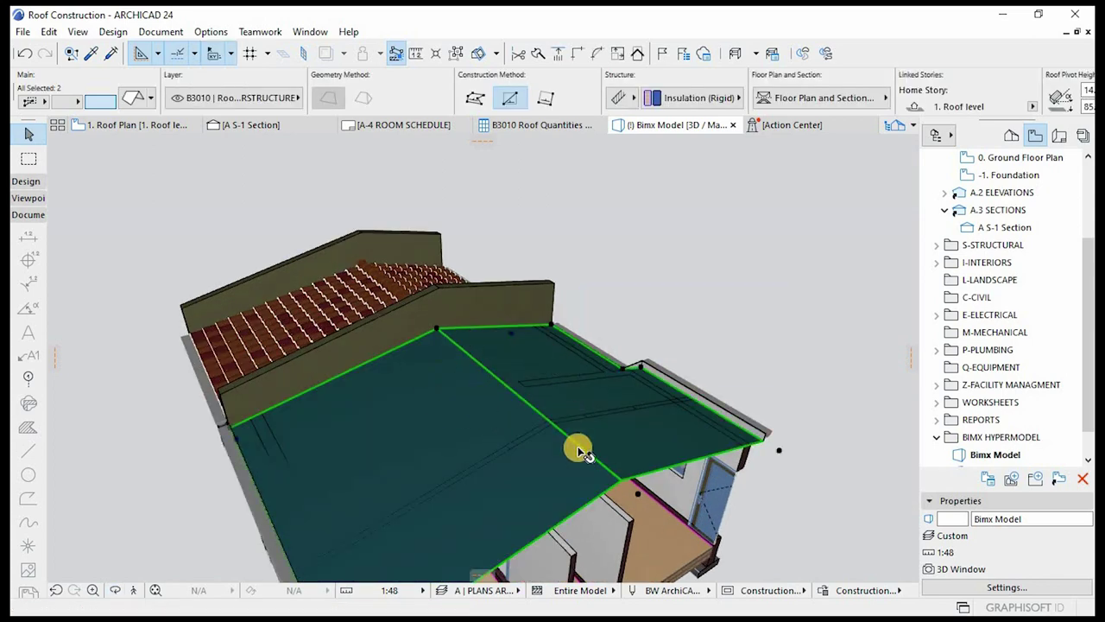
pyautogui.scroll(3, 683, 540)
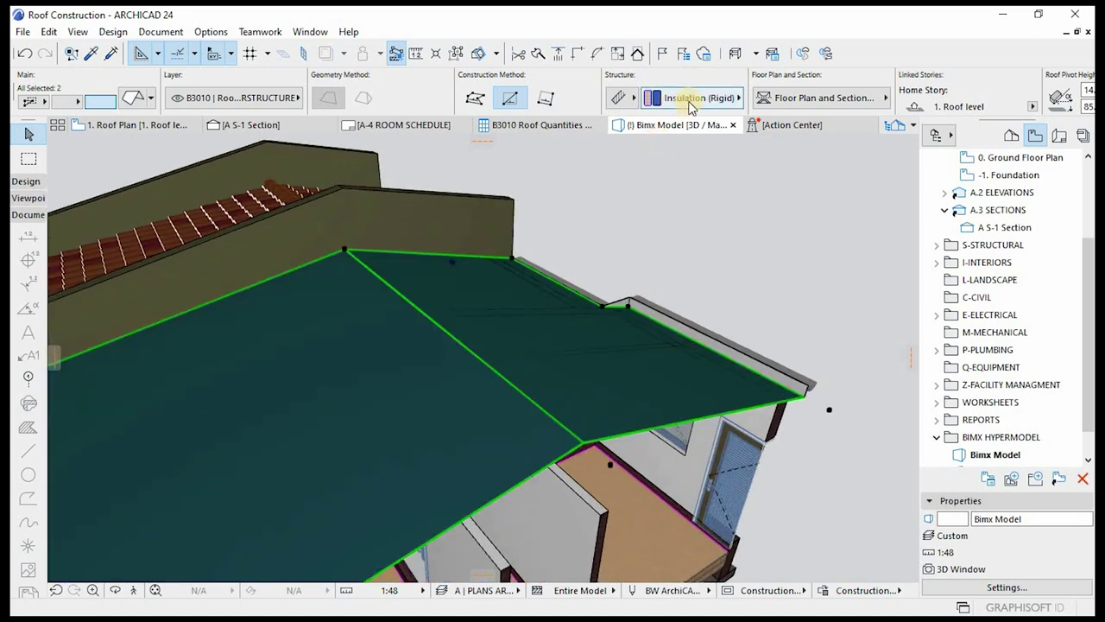
pyautogui.click(654, 97)
pyautogui.click(769, 219)
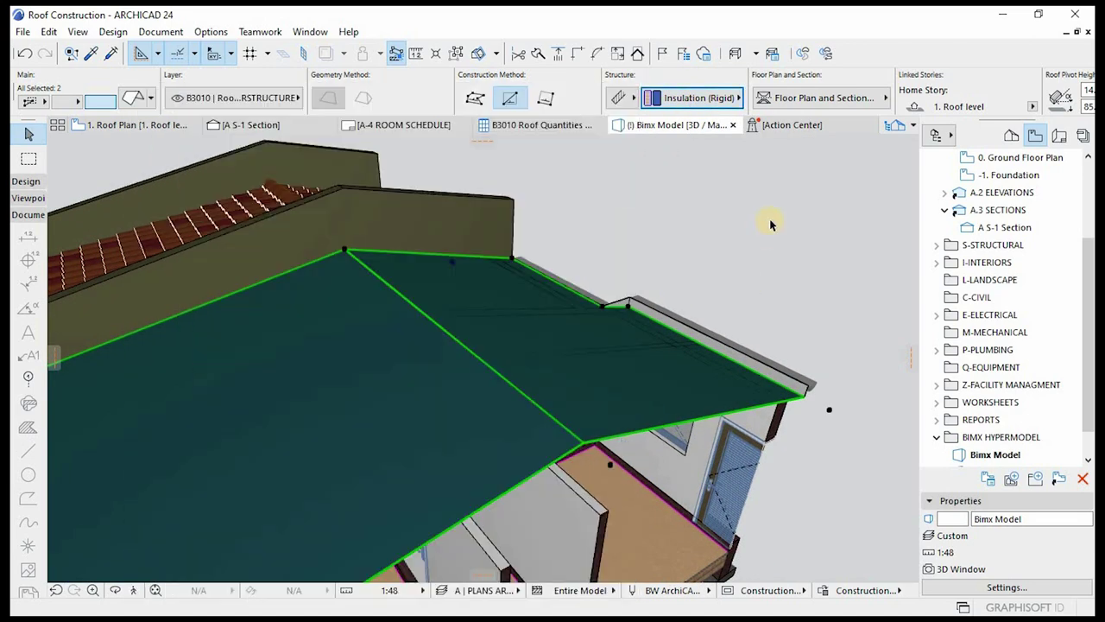
pyautogui.scroll(-3, 486, 395)
pyautogui.scroll(3, 594, 388)
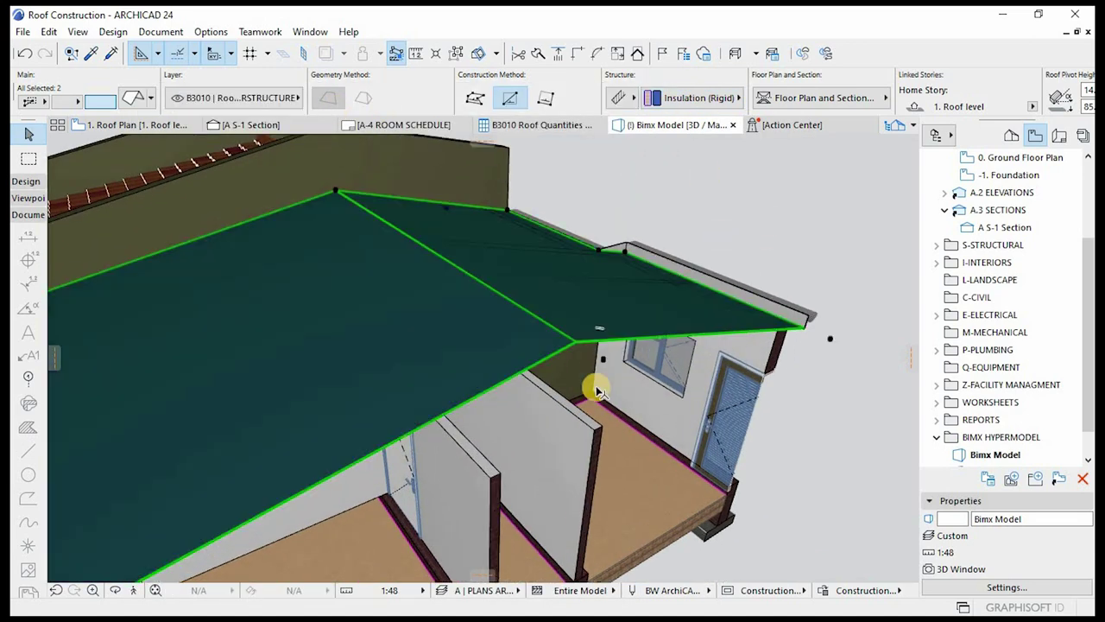
pyautogui.moveTo(584, 366); pyautogui.dragTo(426, 272)
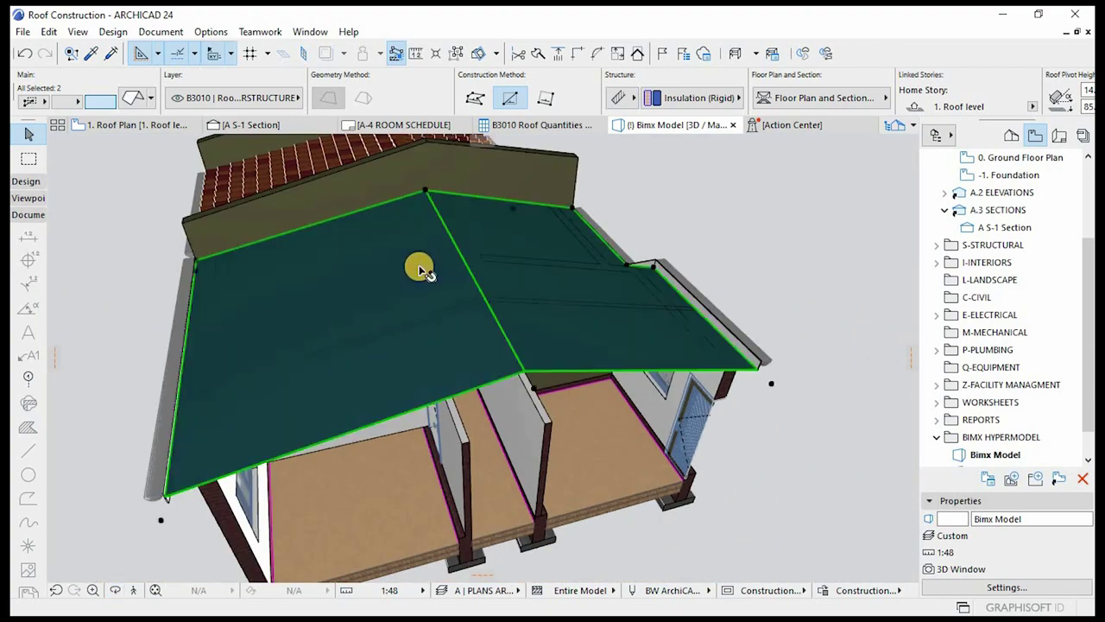
pyautogui.moveTo(420, 269)
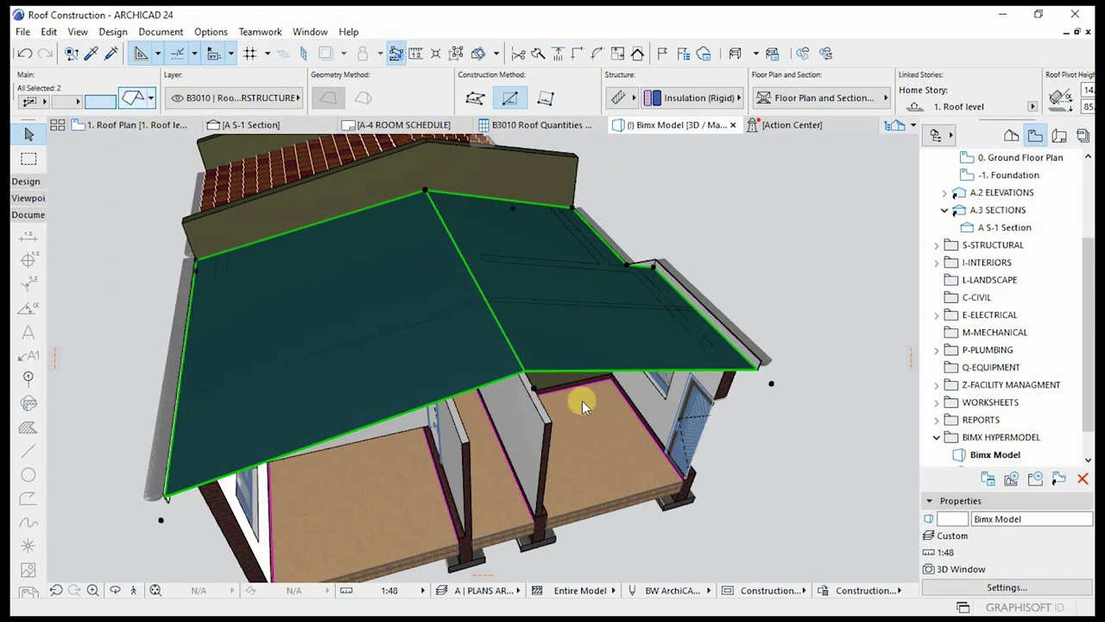
# - Override all three surfaces of the selected roof planes with See through, link them together, and apply the settings
pyautogui.doubleClick(633, 313)
pyautogui.click(395, 373)
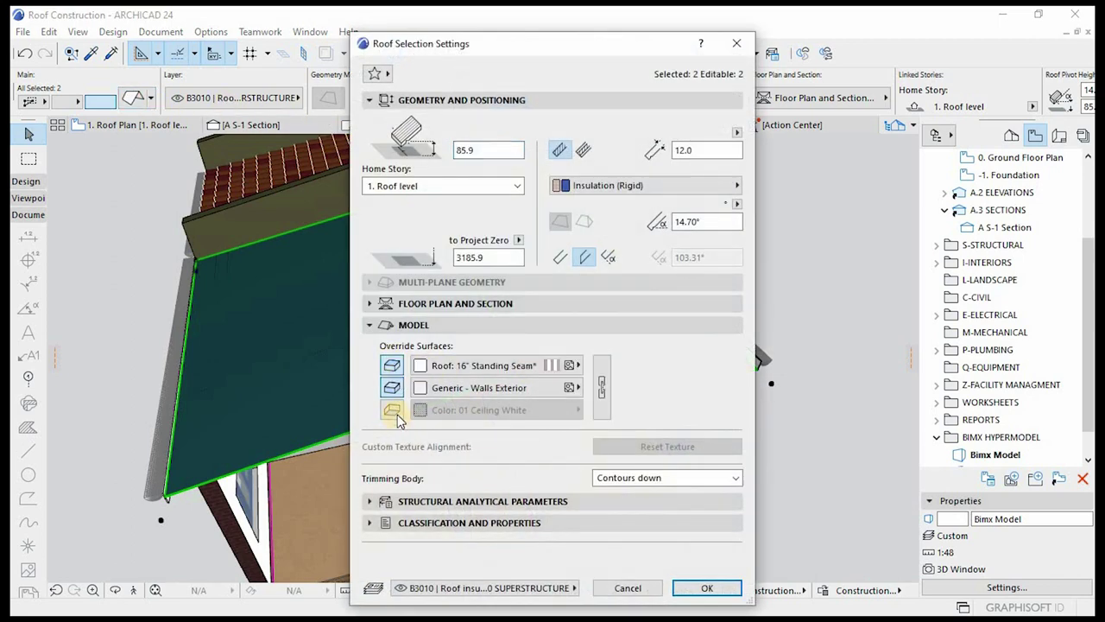
pyautogui.click(393, 411)
pyautogui.click(506, 365)
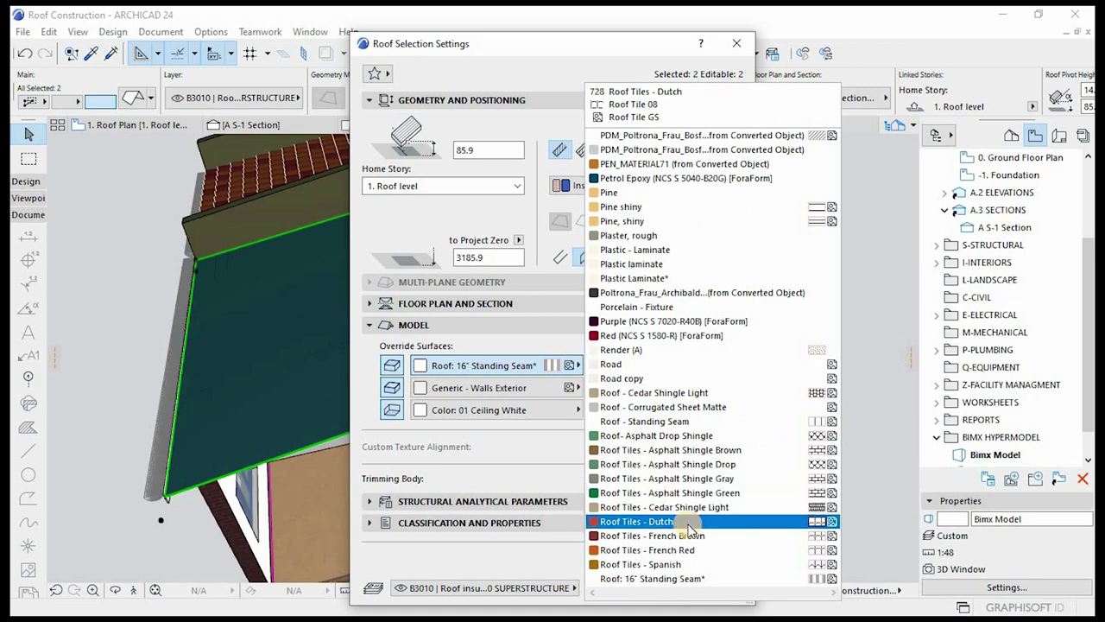
pyautogui.scroll(-10, 689, 518)
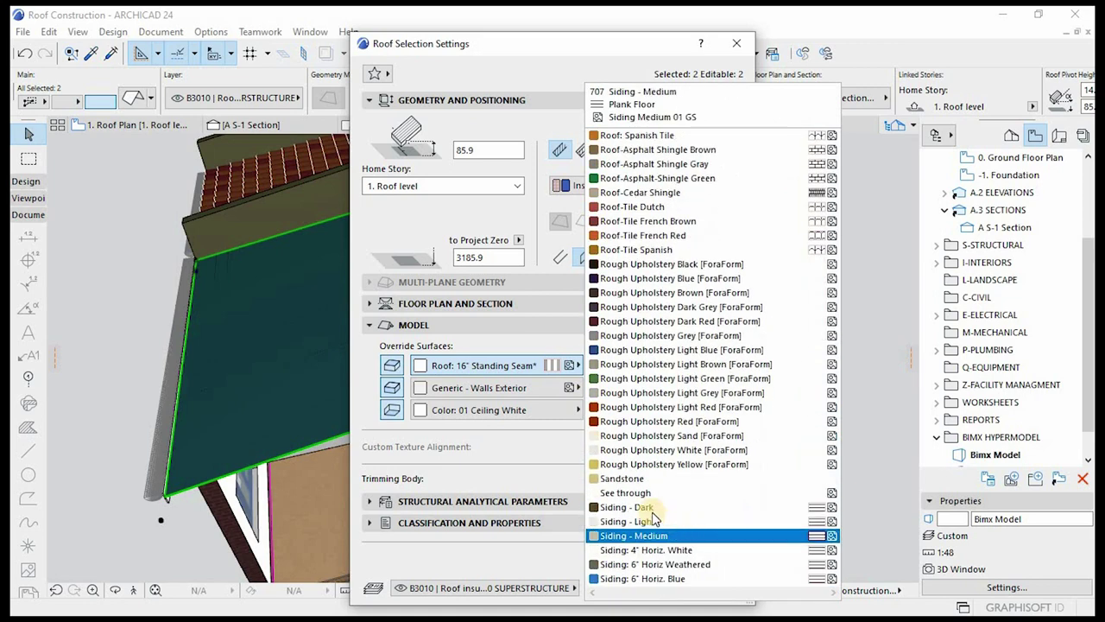
pyautogui.scroll(-1, 643, 505)
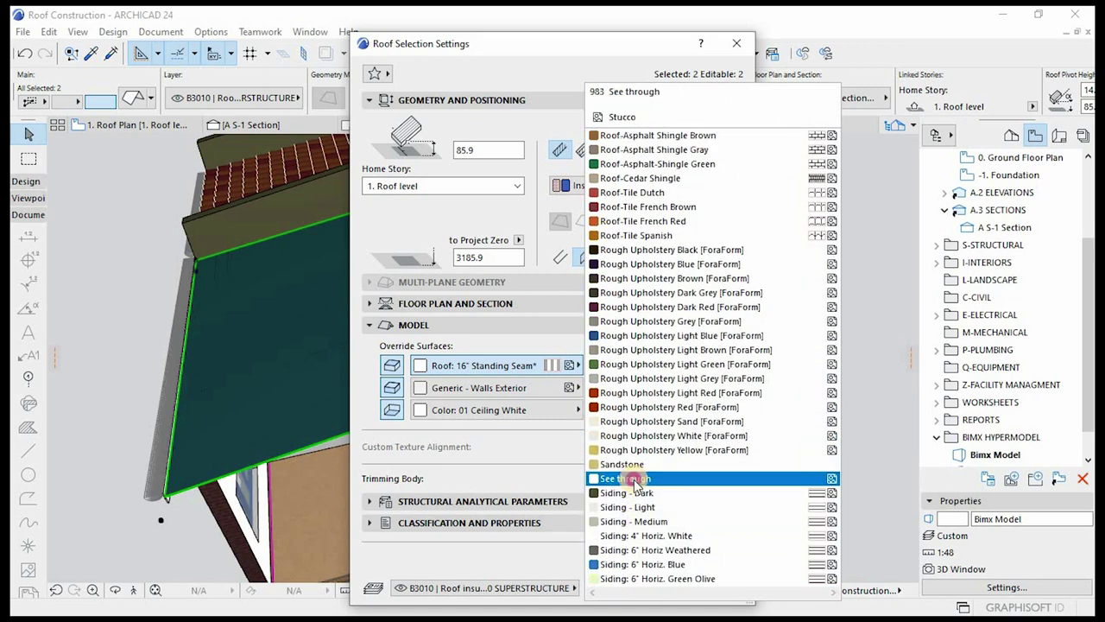
pyautogui.click(635, 479)
pyautogui.click(601, 387)
pyautogui.click(688, 586)
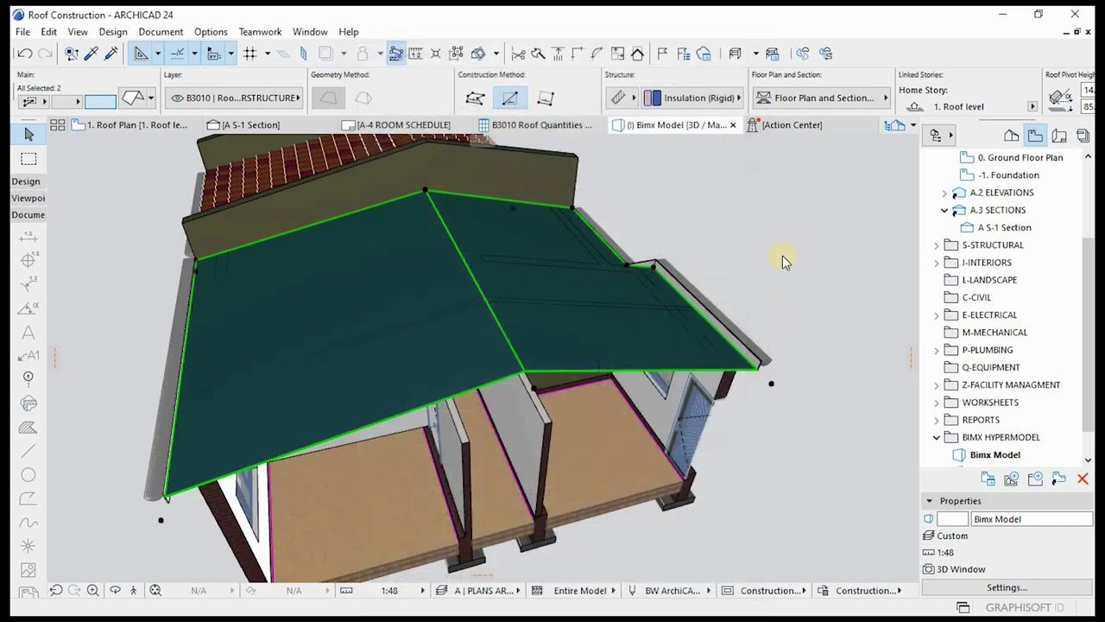
pyautogui.click(773, 328)
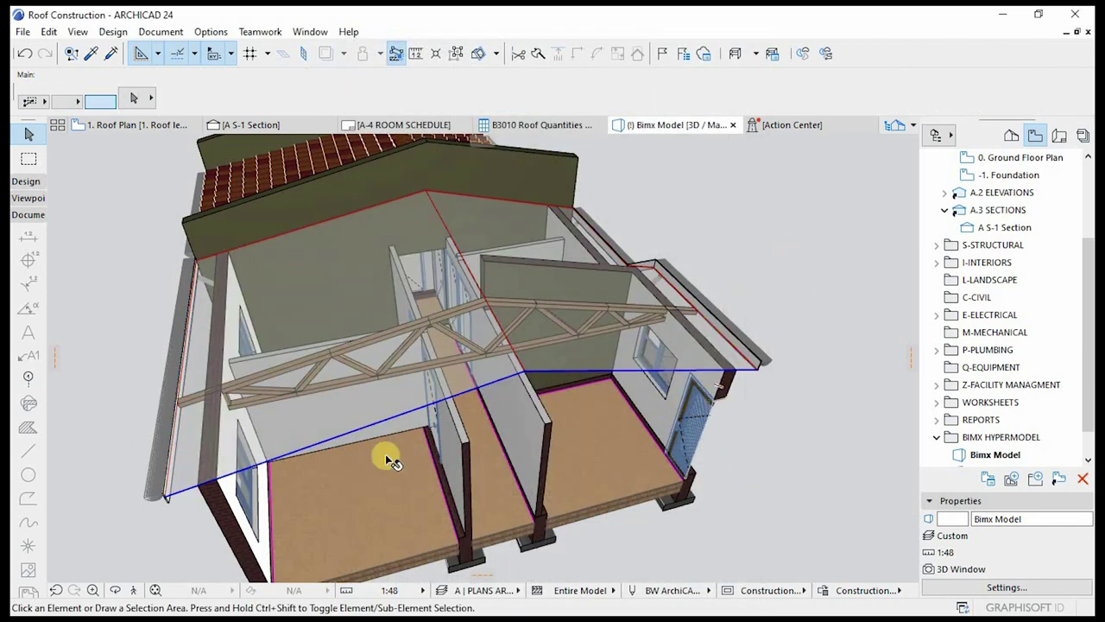
# - Enclose the entire building in a marquee on the roof plan and show that area in the 3D model
pyautogui.keyDown('shift'); pyautogui.moveTo(389, 469); pyautogui.dragTo(624, 276, button='middle'); pyautogui.keyUp('shift')
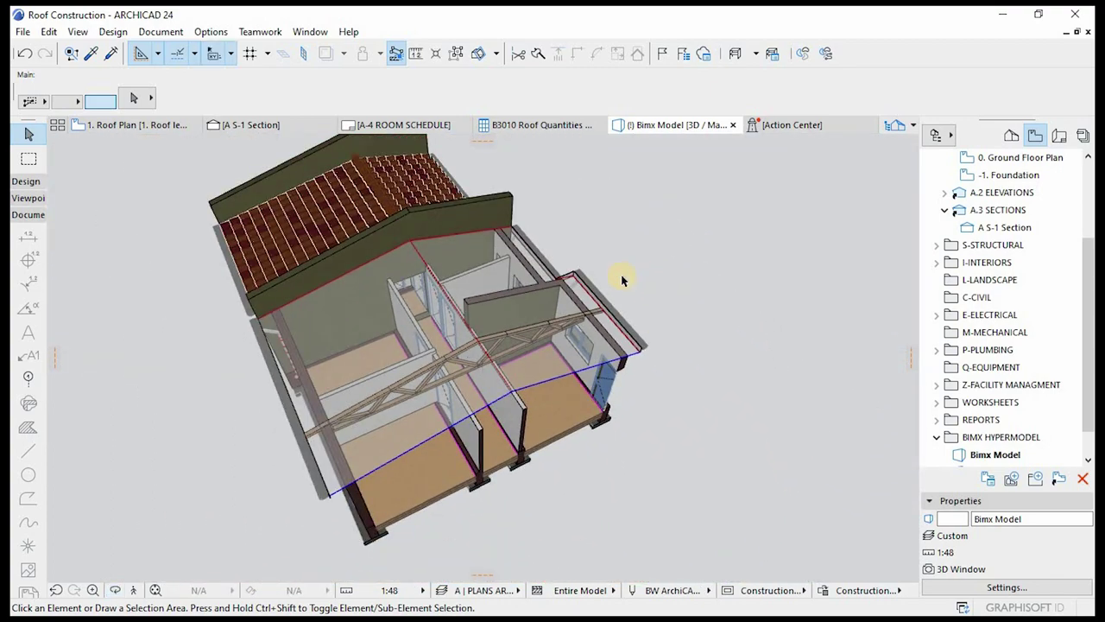
pyautogui.press('F2')
pyautogui.scroll(-5, 535, 298)
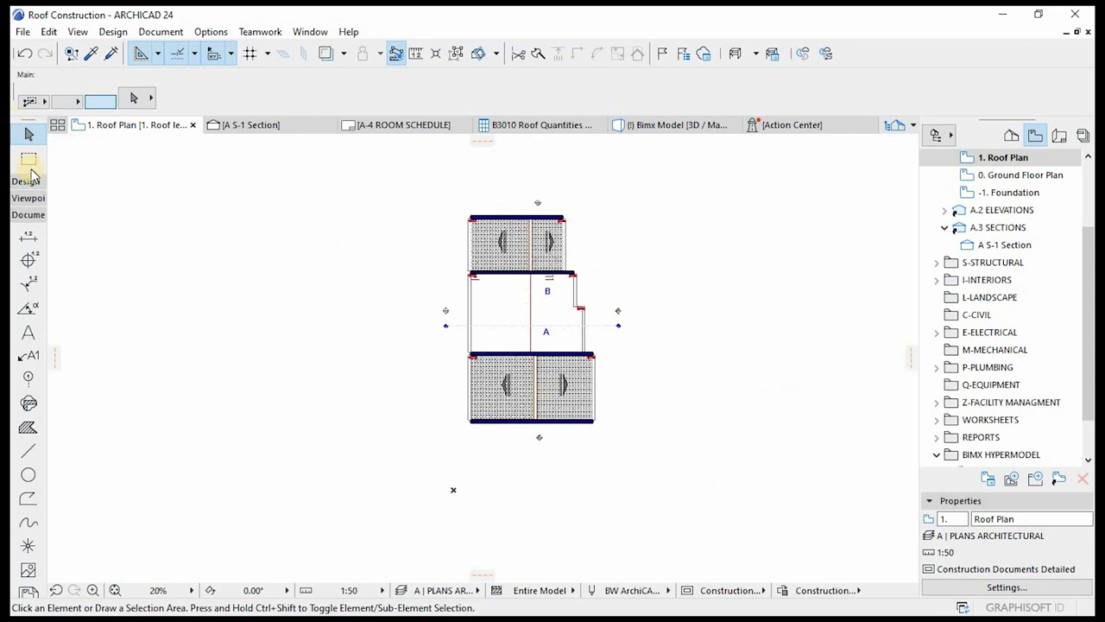
pyautogui.click(29, 158)
pyautogui.click(414, 185)
pyautogui.click(642, 449)
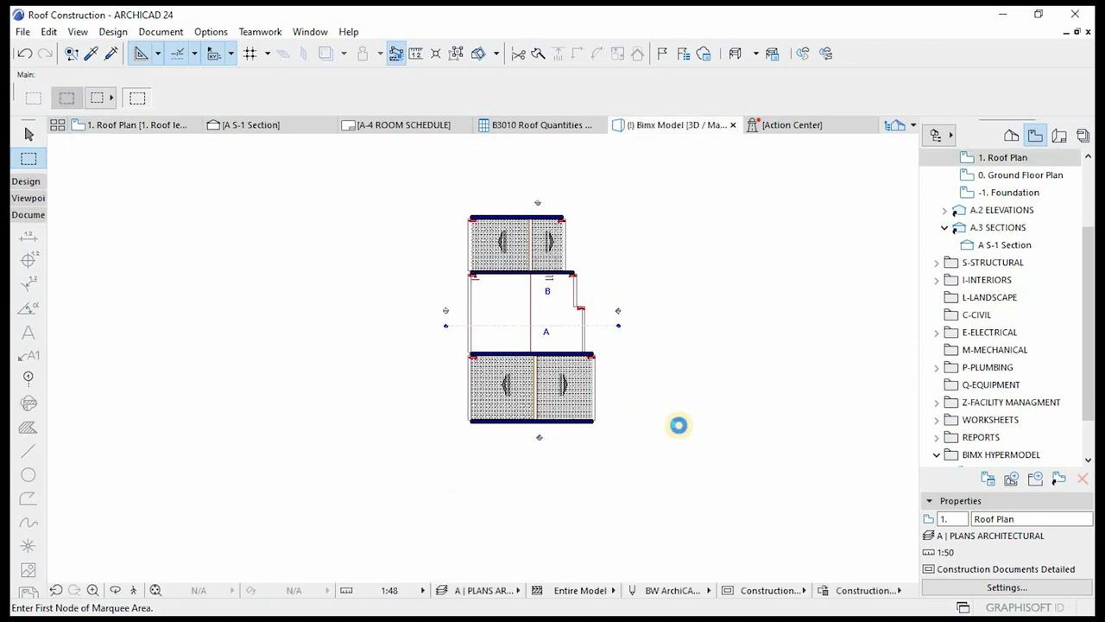
pyautogui.scroll(-4, 611, 390)
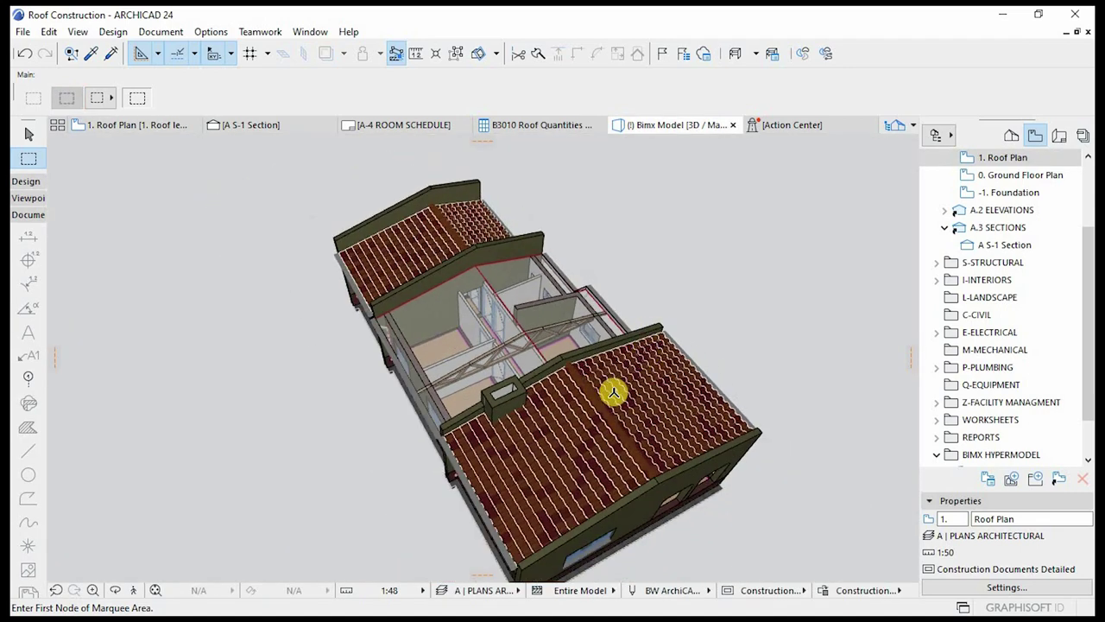
pyautogui.press('Escape')
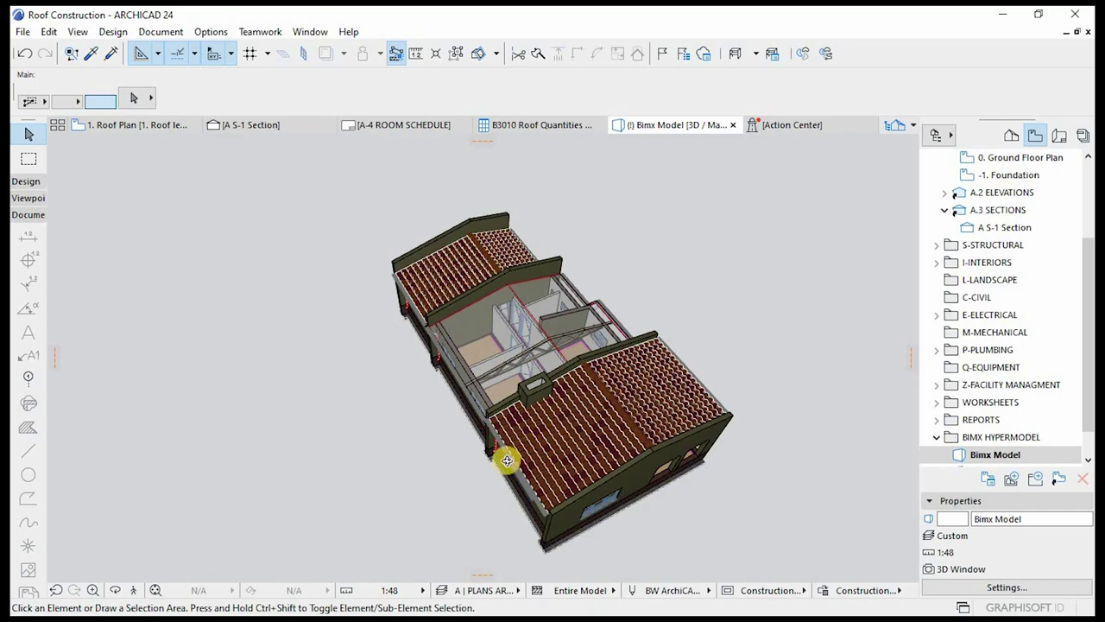
# - Examine Truss A through the transparent middle roof in 3D, checking its position relative to the walls and eaves from several sides
pyautogui.press('o')
pyautogui.moveTo(493, 452); pyautogui.dragTo(469, 316)
pyautogui.scroll(5, 498, 356)
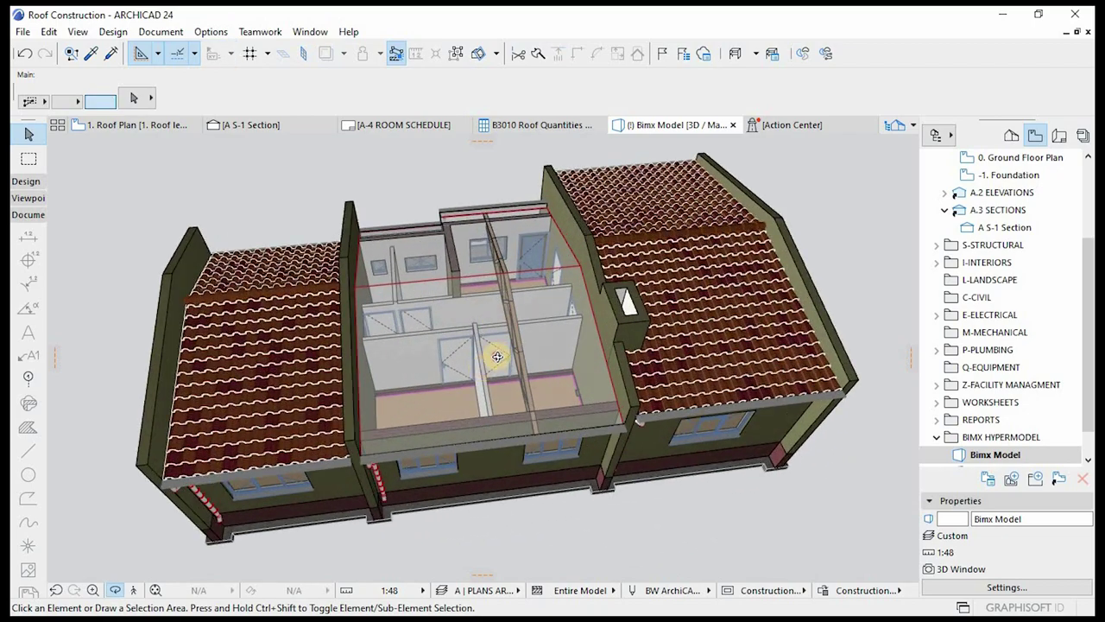
pyautogui.moveTo(497, 357); pyautogui.dragTo(513, 301)
pyautogui.scroll(3, 538, 371)
pyautogui.scroll(2, 463, 394)
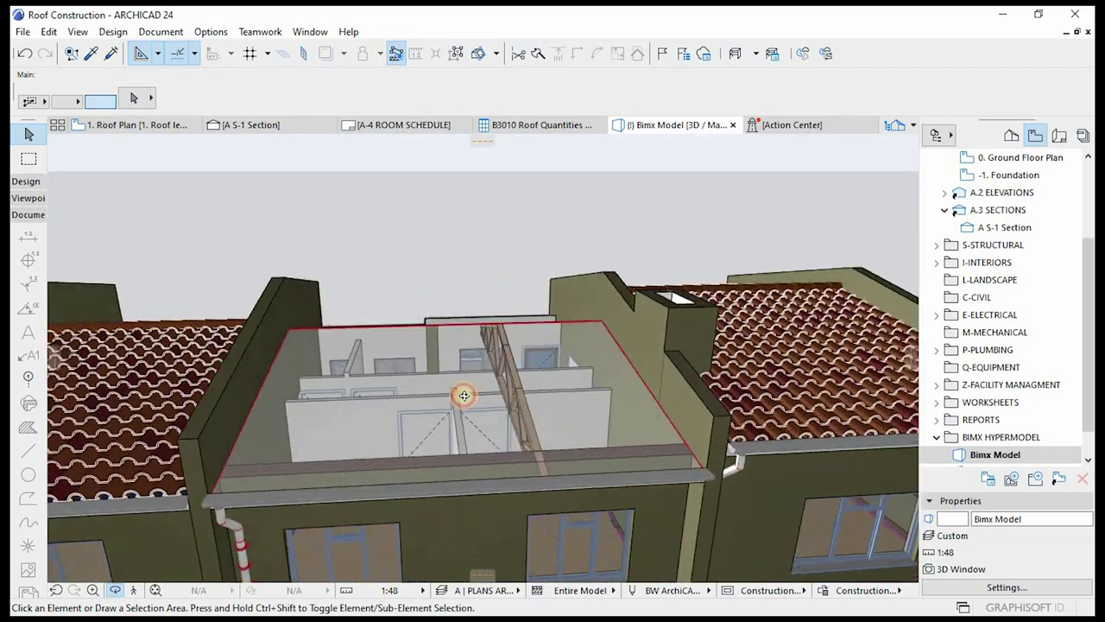
pyautogui.moveTo(464, 395); pyautogui.dragTo(584, 301)
pyautogui.moveTo(538, 358); pyautogui.dragTo(284, 274)
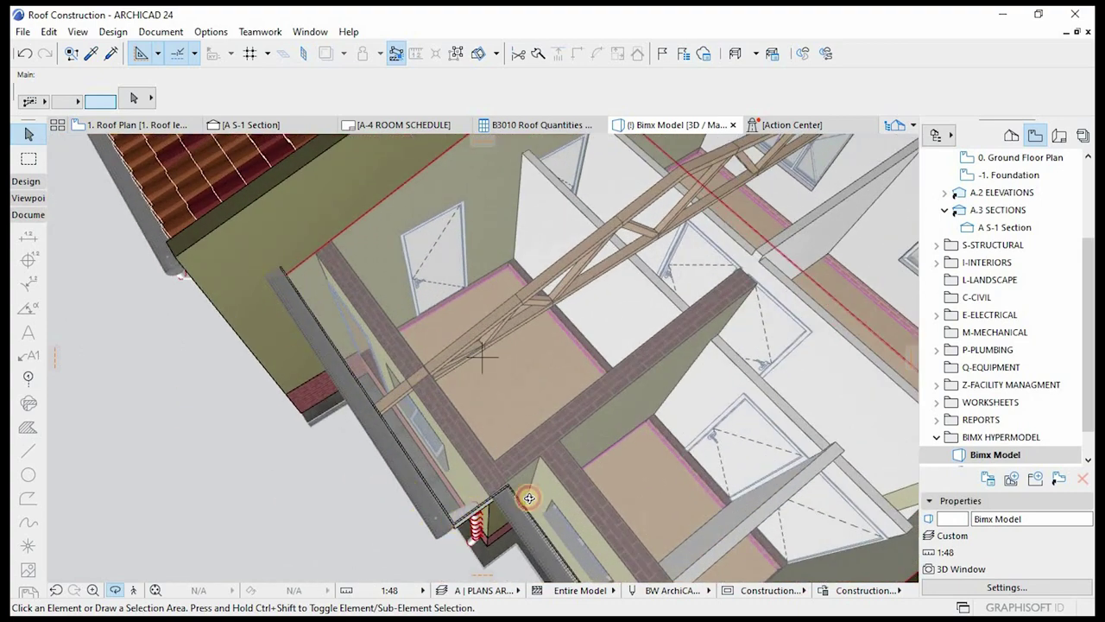
pyautogui.moveTo(528, 497); pyautogui.dragTo(556, 476)
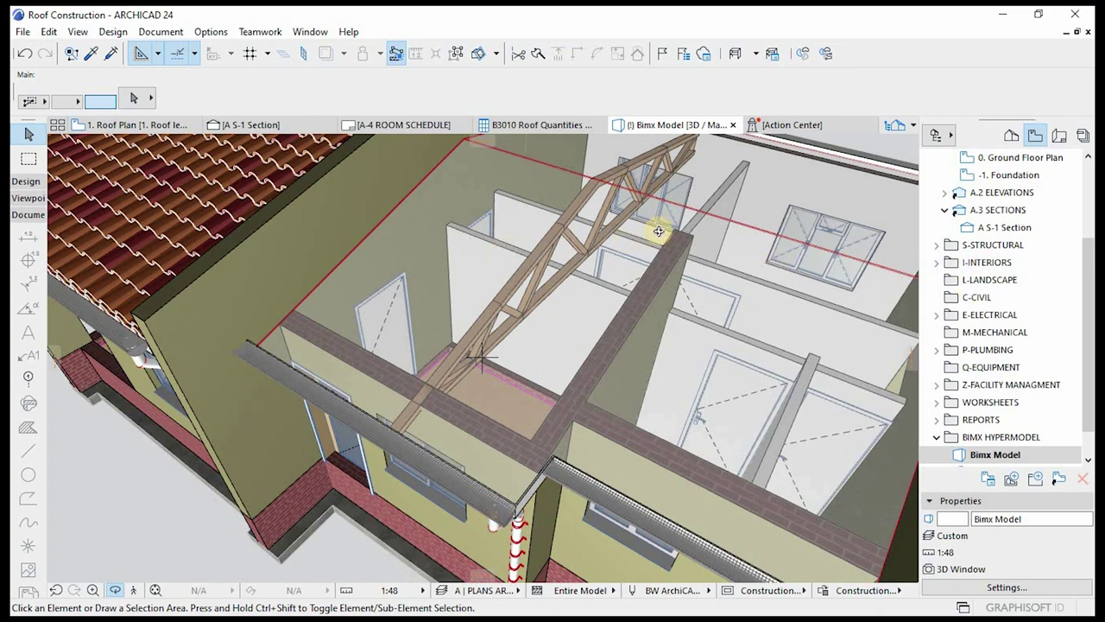
# - Select both middle roof planes on the roof plan and inspect the area around the section line
pyautogui.press('F2')
pyautogui.scroll(4, 562, 324)
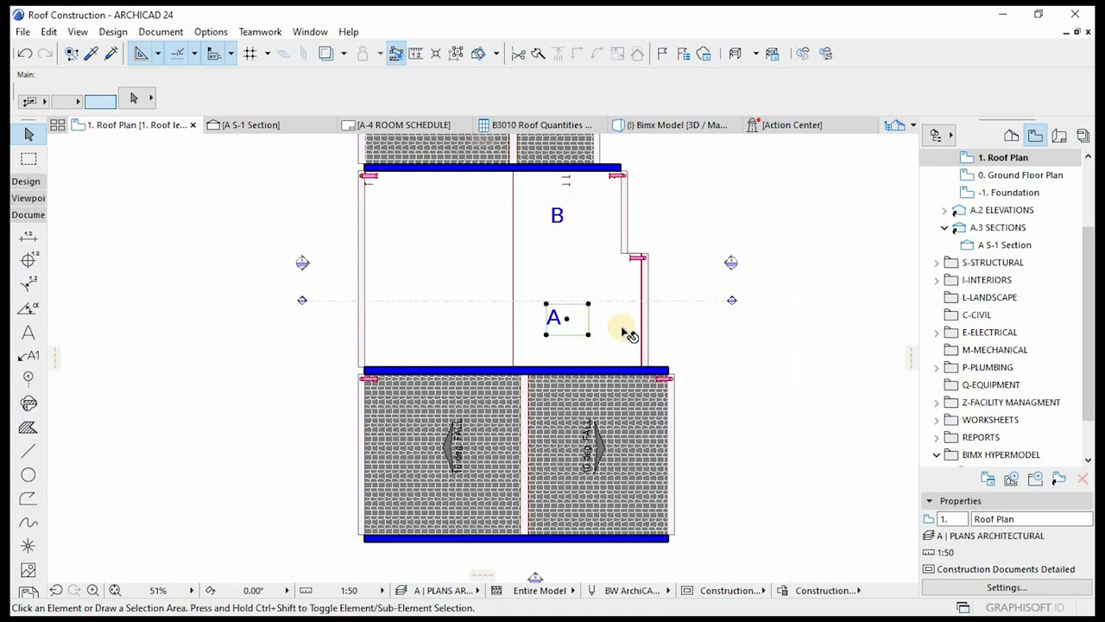
pyautogui.click(624, 325)
pyautogui.keyDown('shift'); pyautogui.click(482, 336); pyautogui.keyUp('shift')
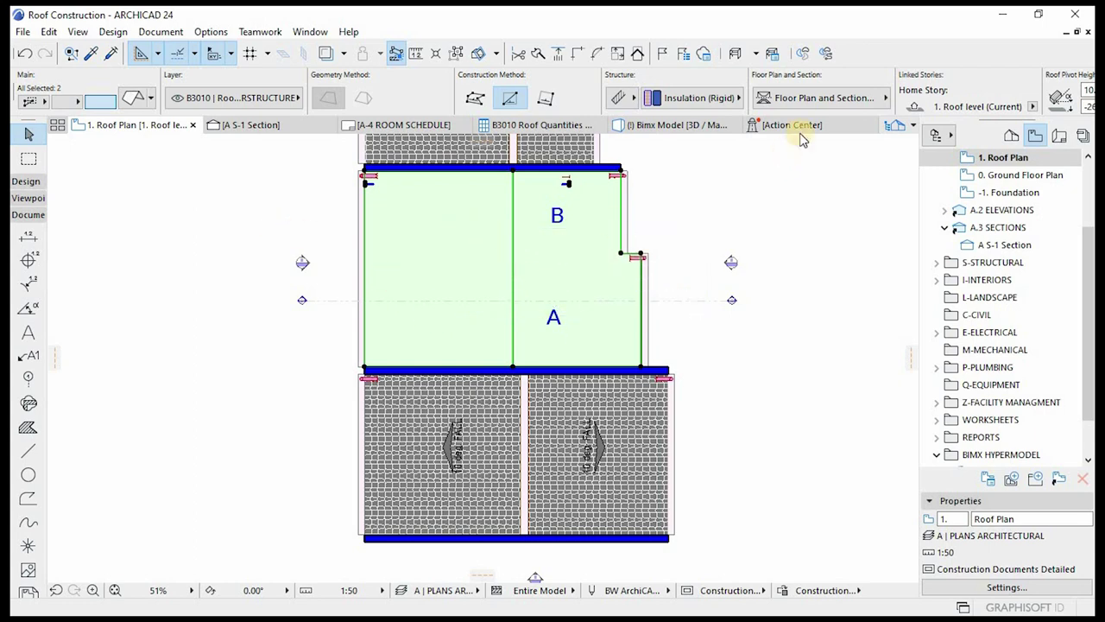
pyautogui.scroll(3, 495, 195)
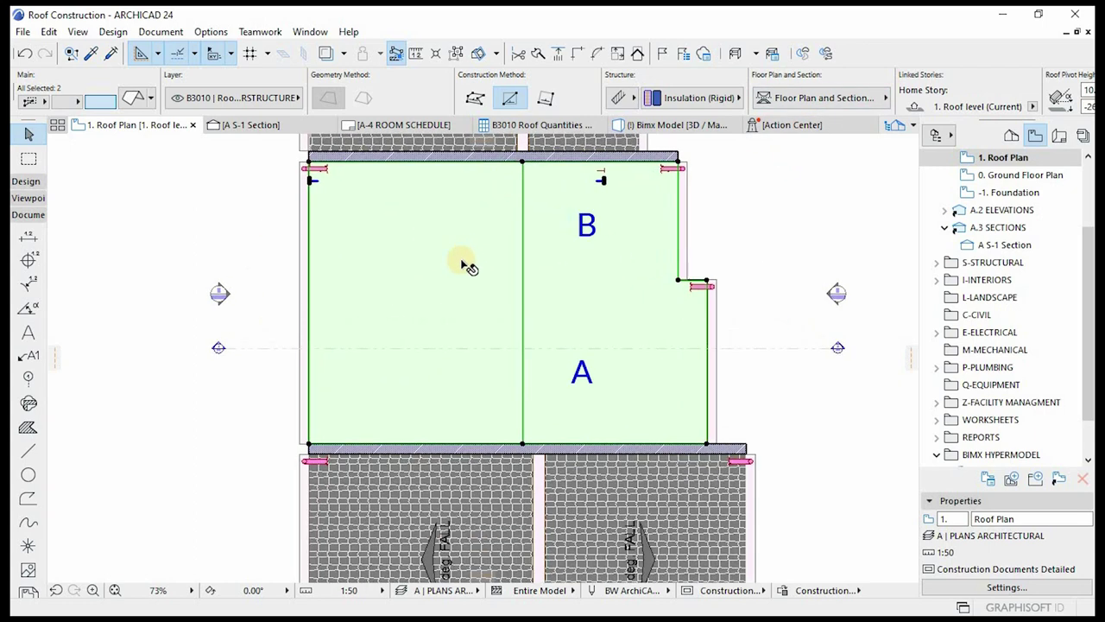
# - Select Truss A on the ground floor plan and change its home story to 1. Roof level
pyautogui.doubleClick(1008, 174)
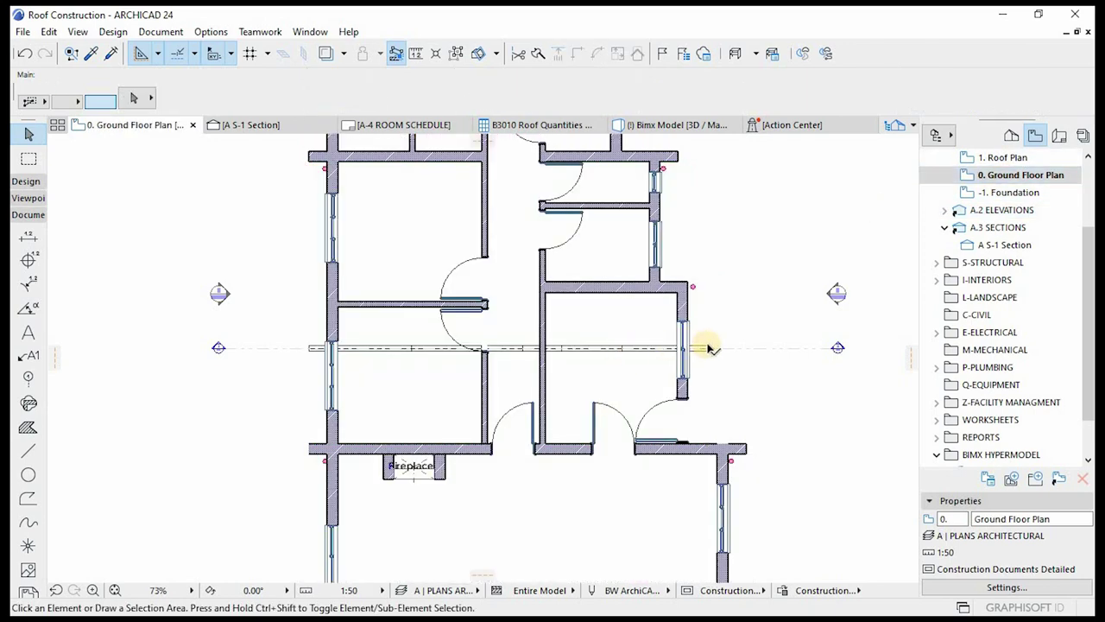
pyautogui.click(708, 347)
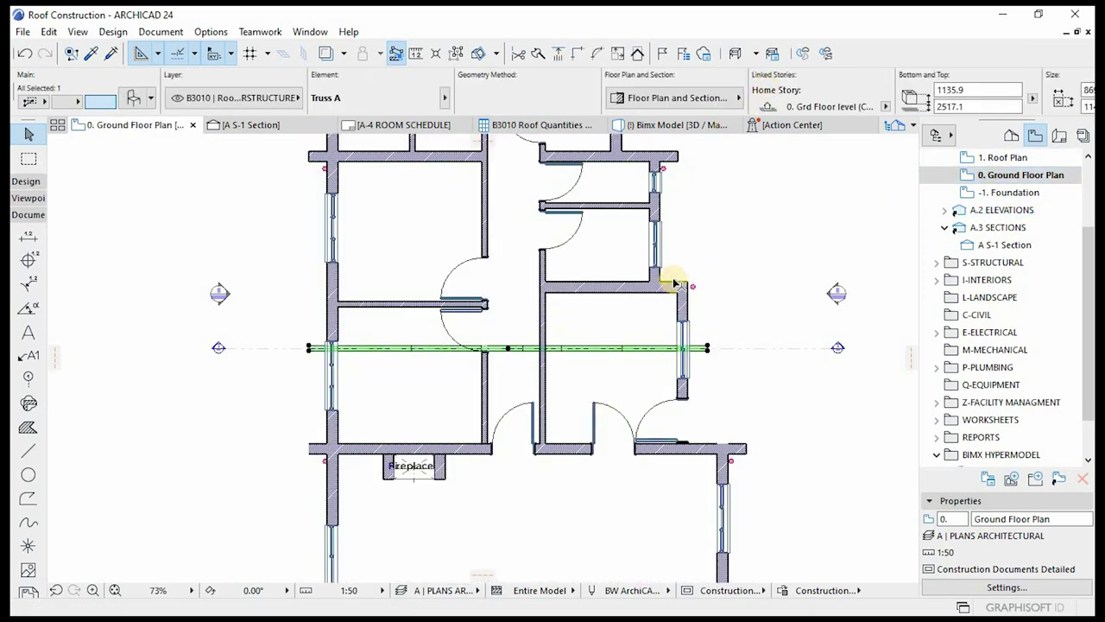
pyautogui.click(732, 100)
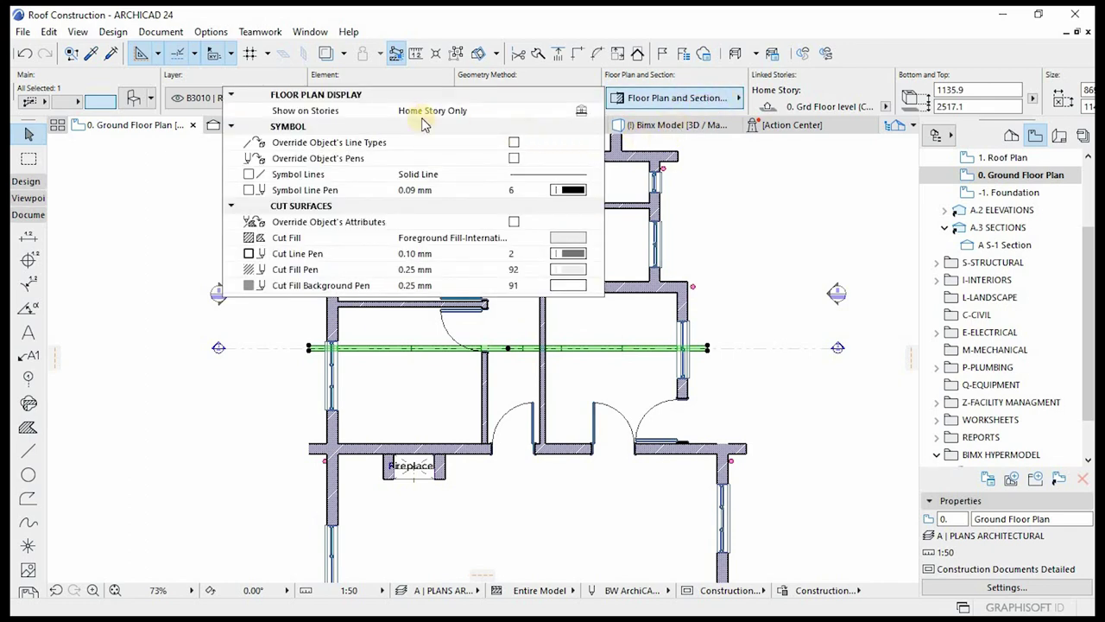
pyautogui.click(582, 113)
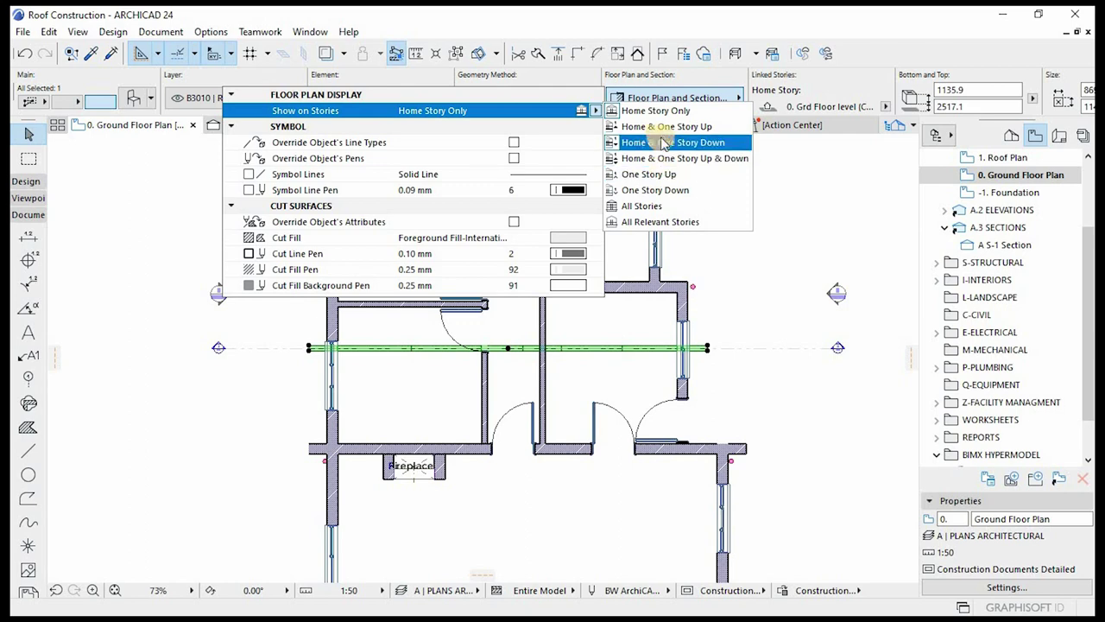
pyautogui.click(885, 106)
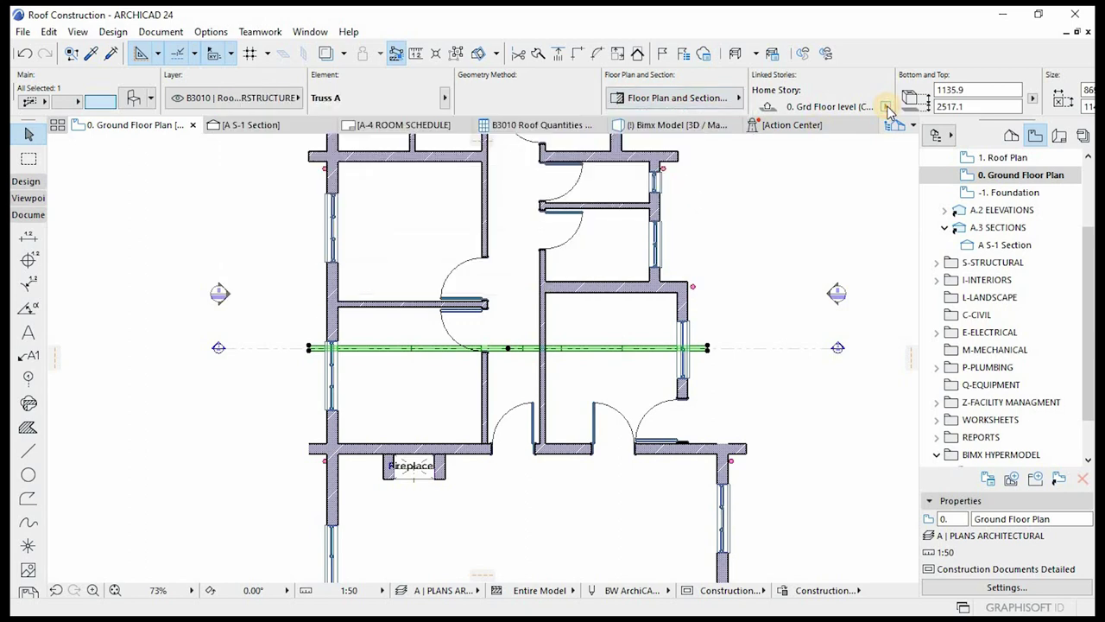
pyautogui.click(885, 106)
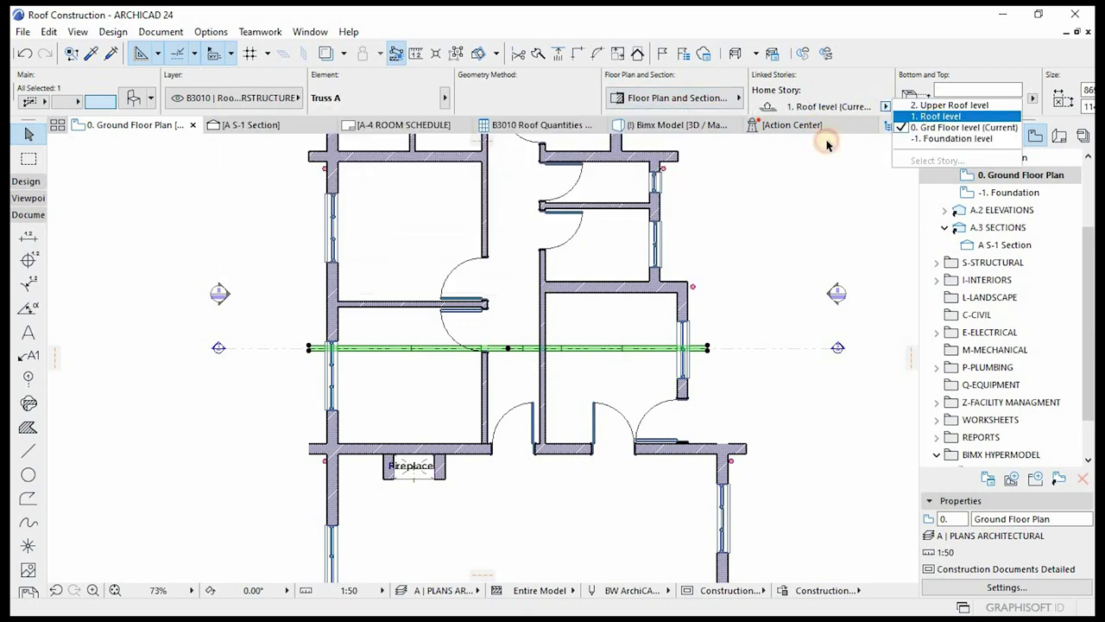
pyautogui.click(941, 116)
# - In the A S-1 Section, move Truss A vertically down 3100 so that its apex meets the ridge of the middle roof planes
pyautogui.click(277, 124)
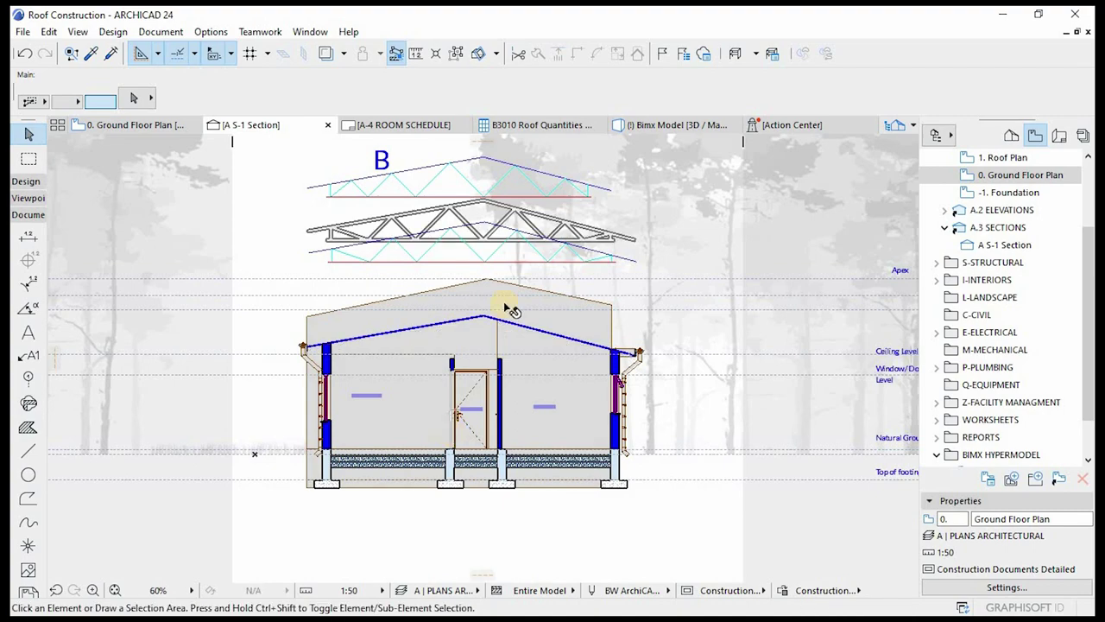
pyautogui.scroll(3, 506, 306)
pyautogui.click(471, 196)
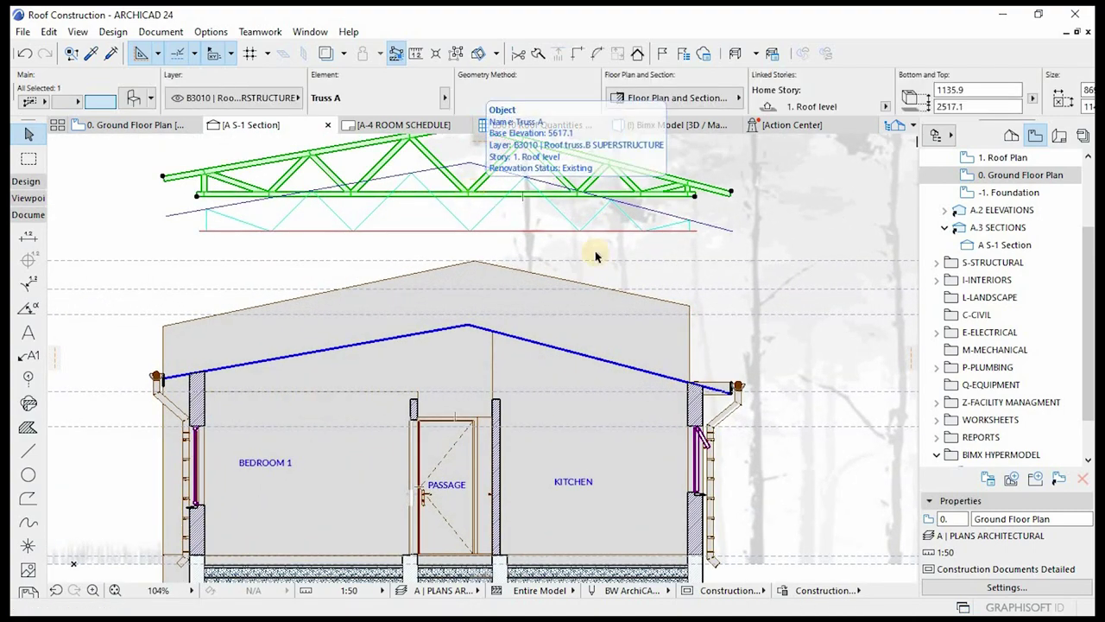
pyautogui.hotkey('ctrl', 'd')
pyautogui.scroll(-3, 458, 217)
pyautogui.scroll(3, 482, 191)
pyautogui.click(482, 192)
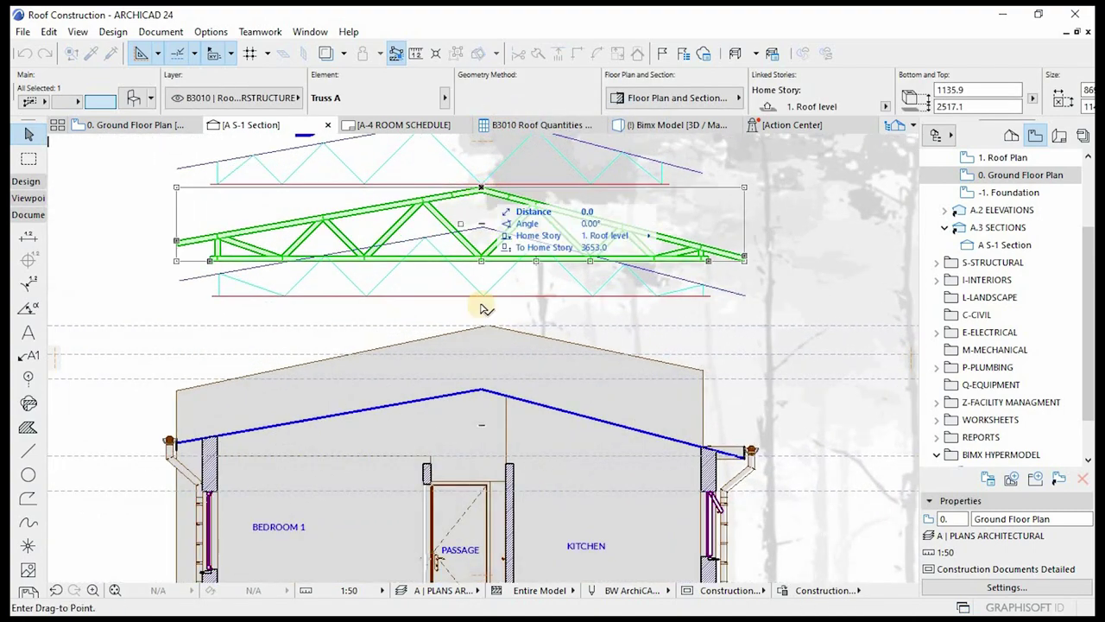
pyautogui.scroll(4, 481, 389)
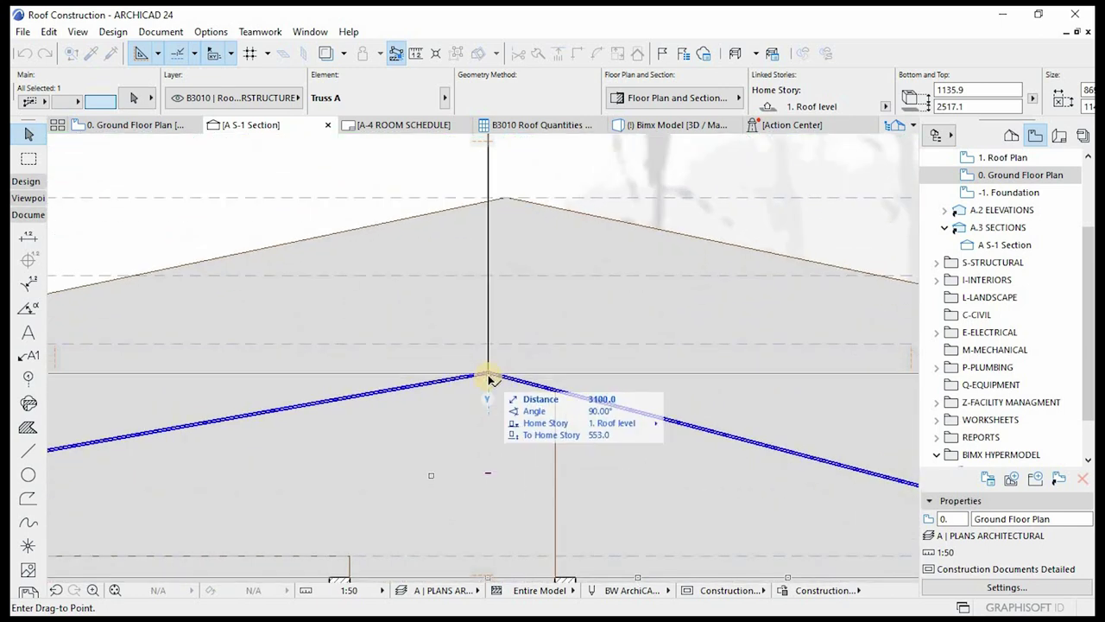
pyautogui.click(489, 380)
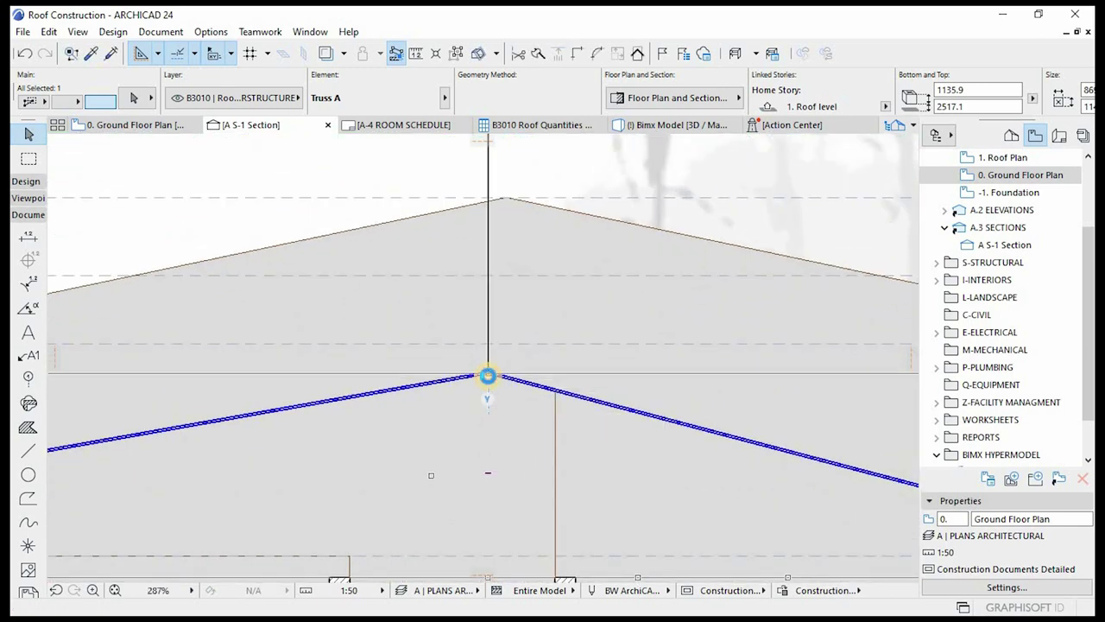
pyautogui.scroll(-5, 553, 247)
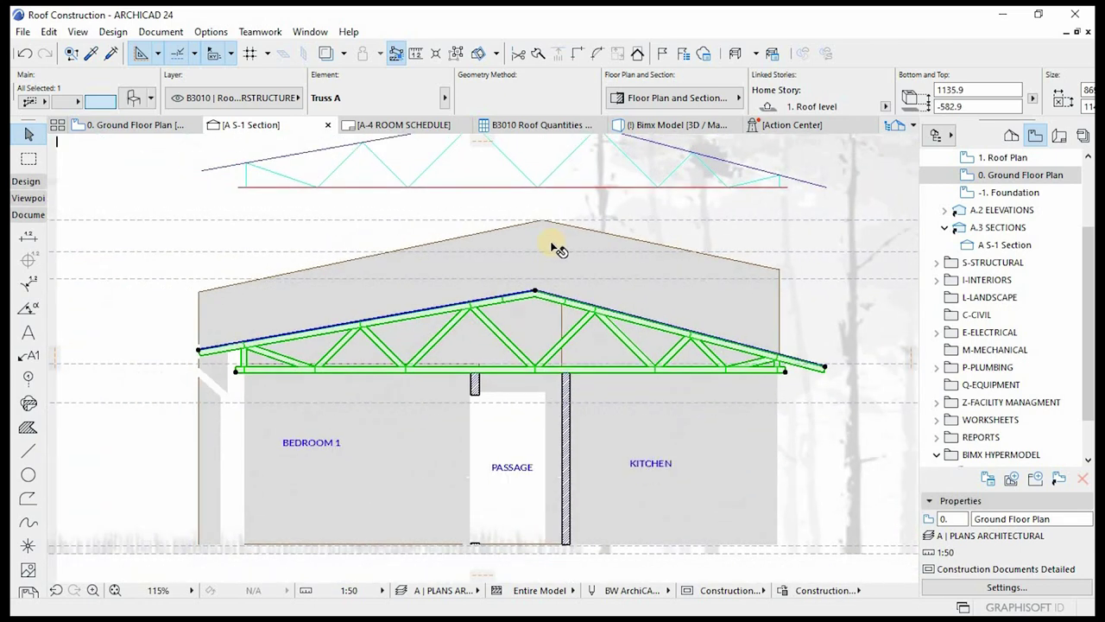
pyautogui.press('Escape')
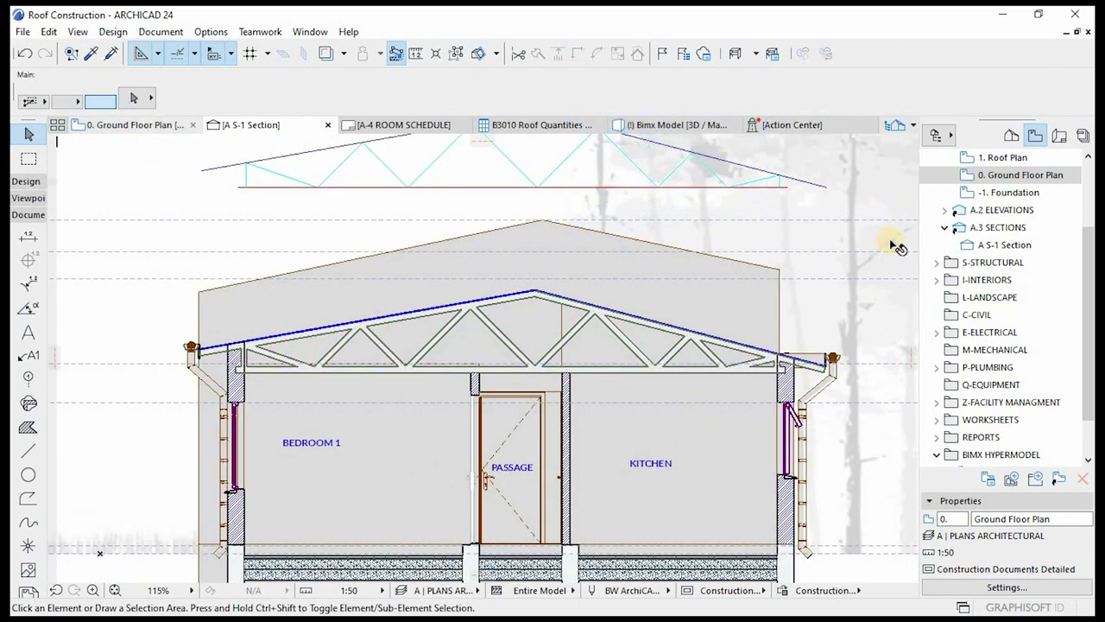
# - On the roof plan, move Truss A perpendicular to its length to the step in the roof edge where zones A and B meet
pyautogui.doubleClick(1001, 157)
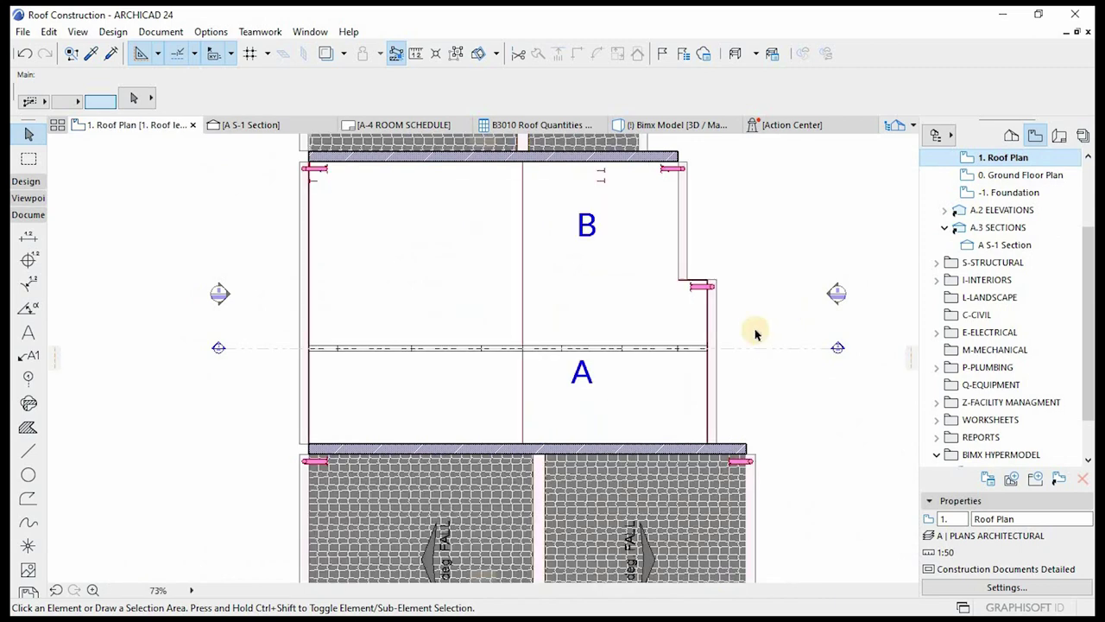
pyautogui.scroll(4, 682, 349)
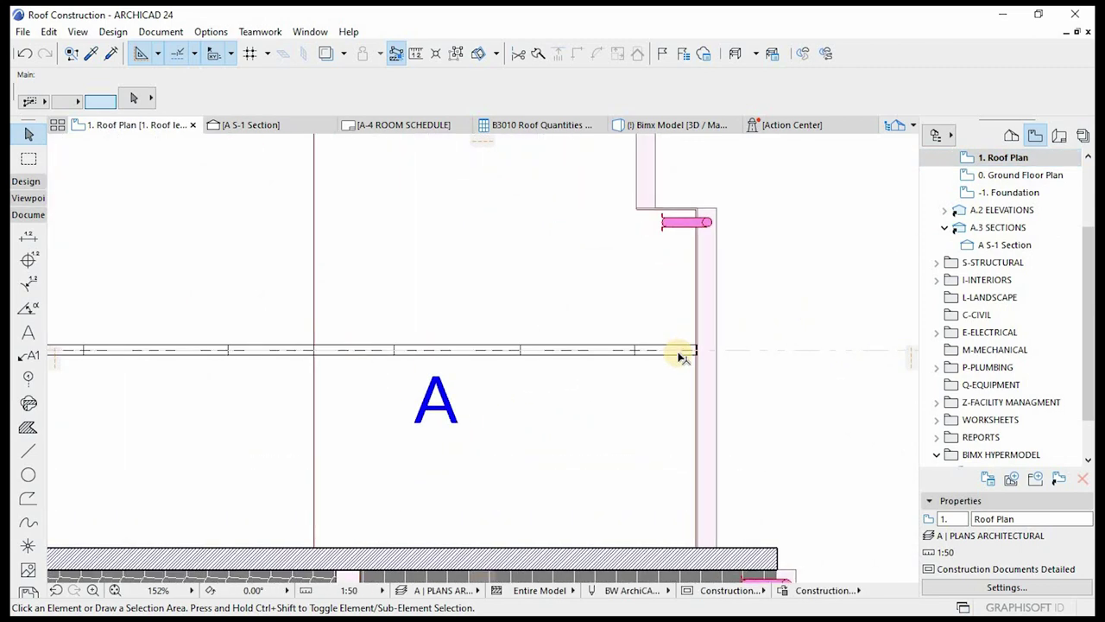
pyautogui.click(689, 351)
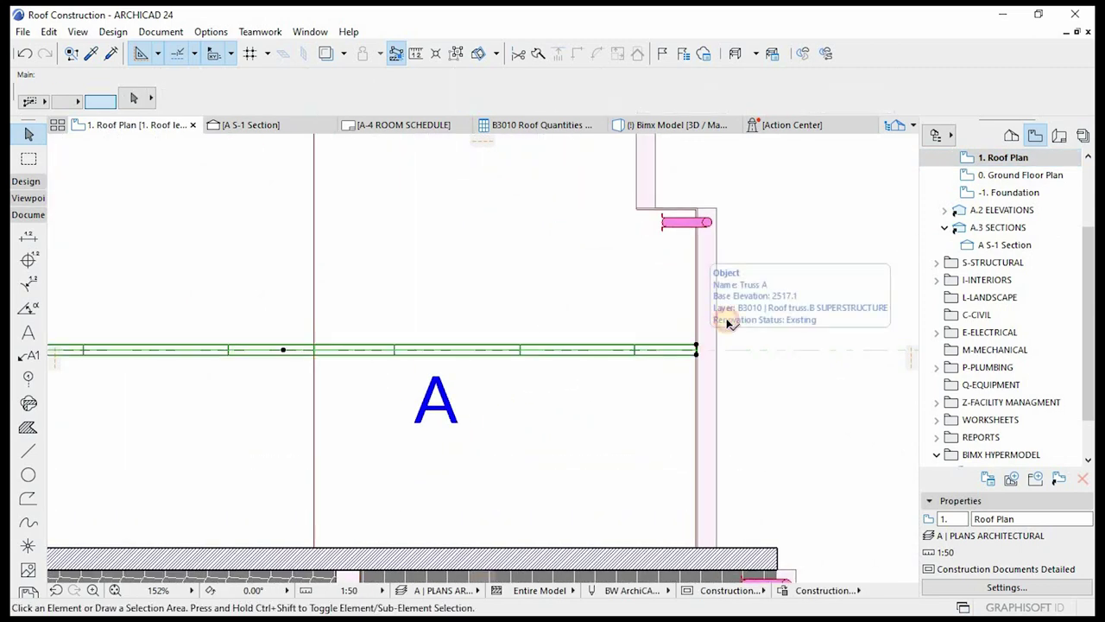
pyautogui.hotkey('ctrl', 'd')
pyautogui.click(754, 296)
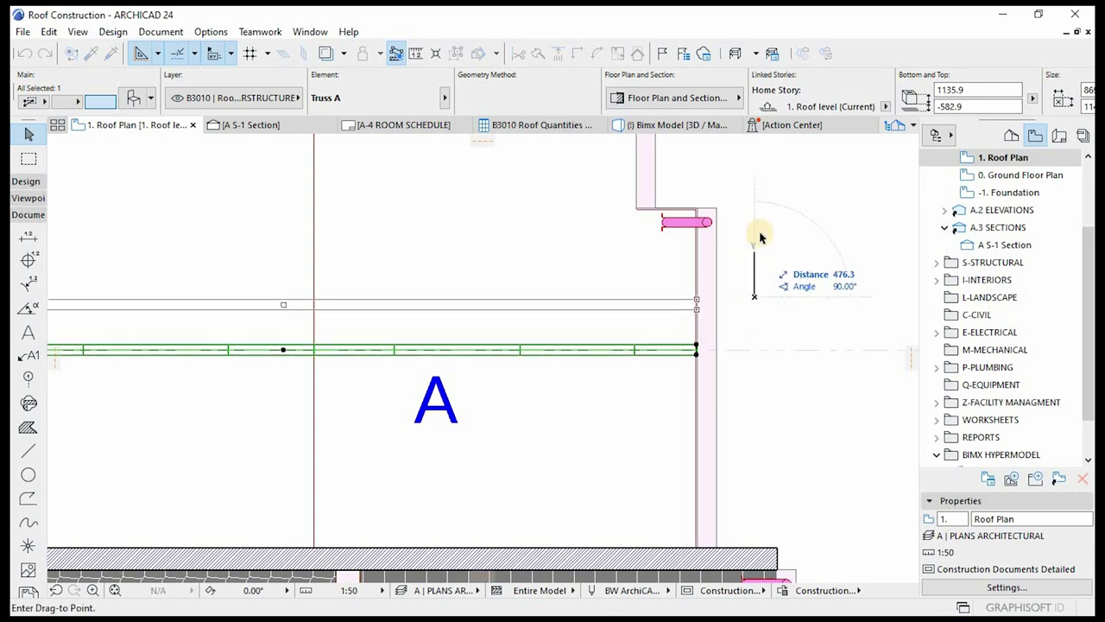
pyautogui.click(745, 172)
pyautogui.scroll(-3, 678, 242)
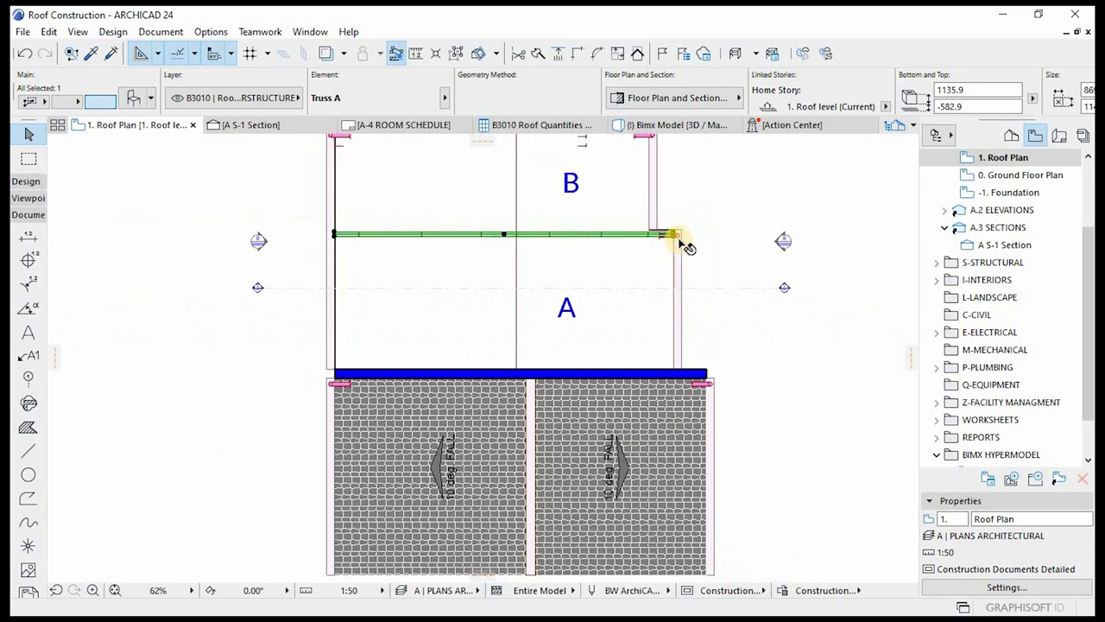
# - Multiply Truss A across zone A with the Spread method at 900 spacing, from the roof-edge step to the parapet wall beyond zone A
pyautogui.click(676, 236)
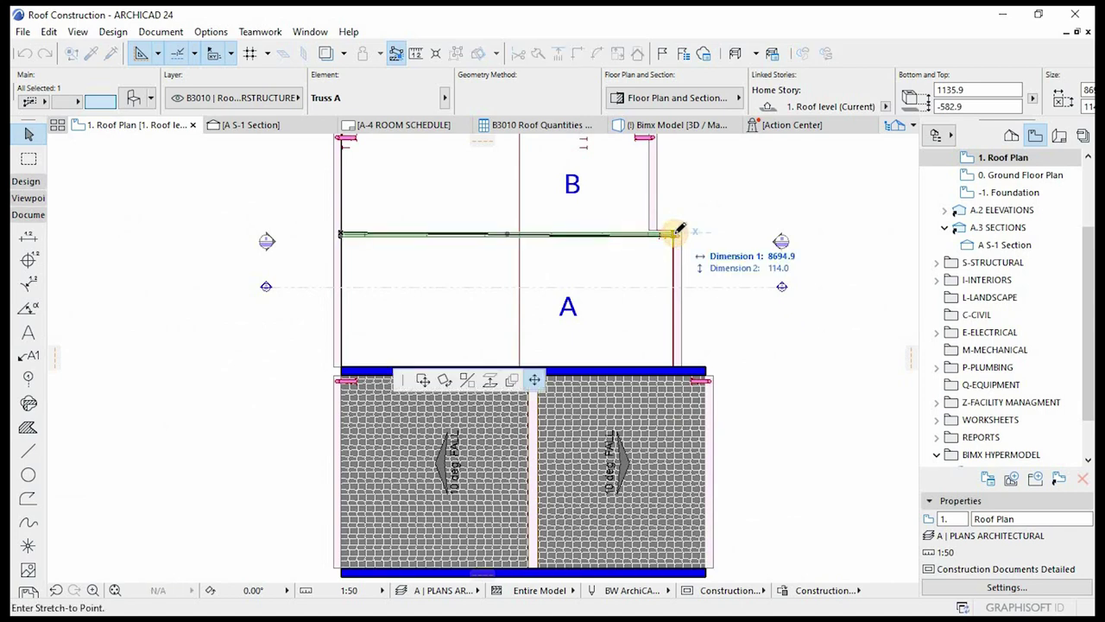
pyautogui.click(511, 381)
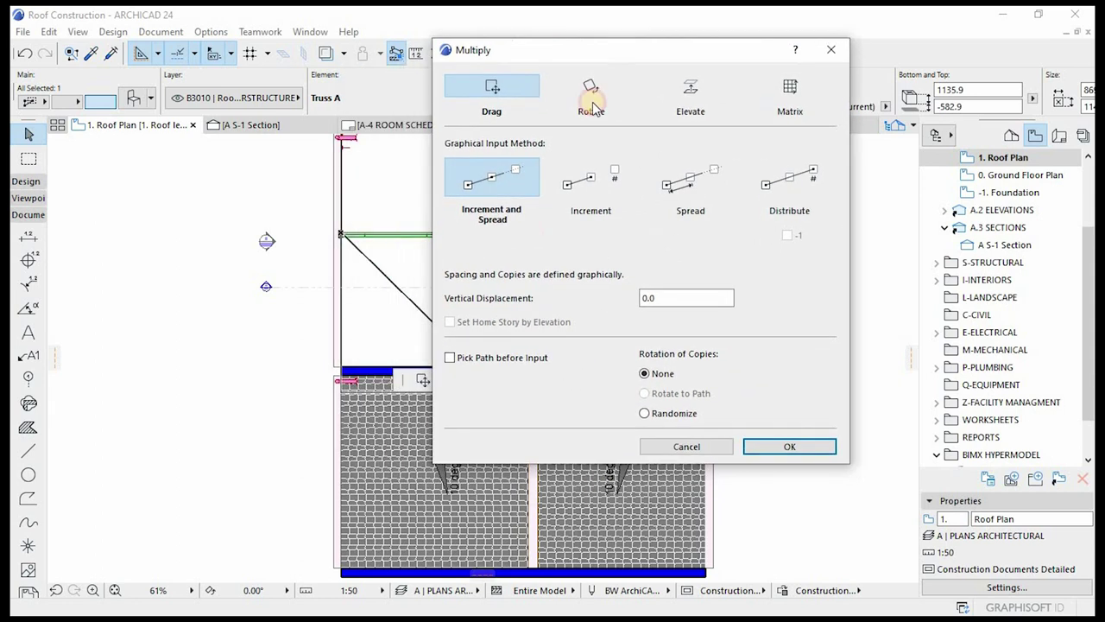
pyautogui.click(701, 191)
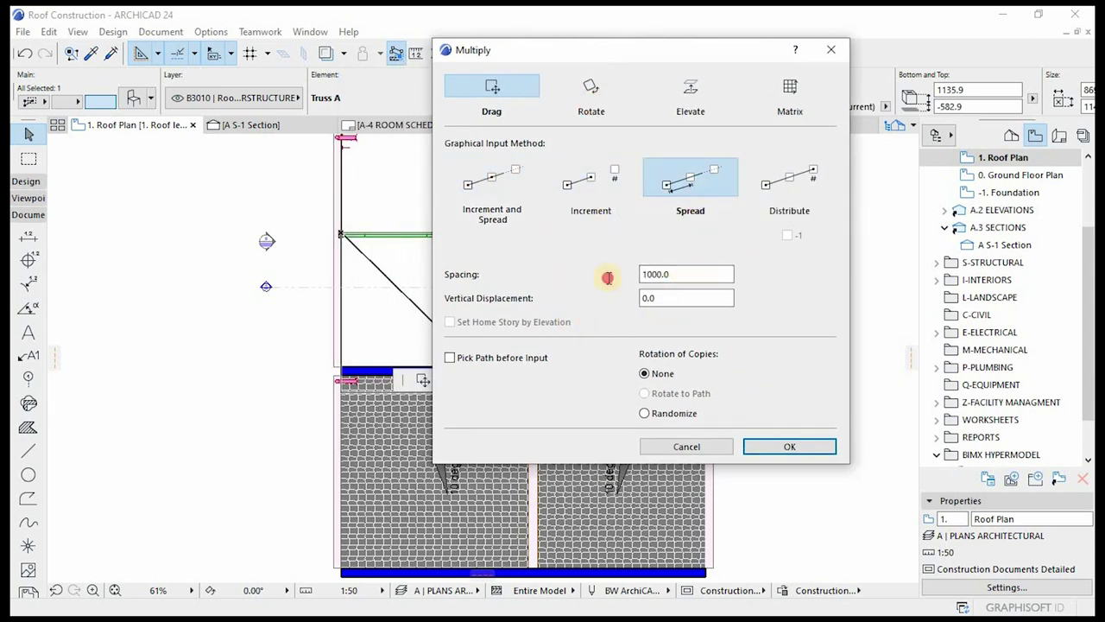
pyautogui.click(608, 278)
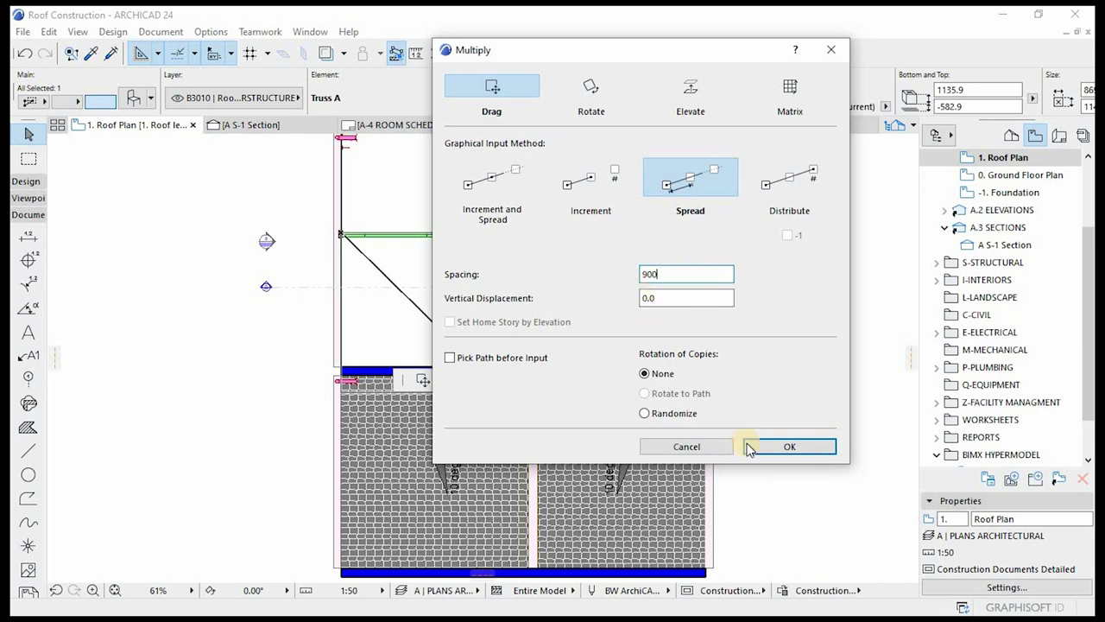
pyautogui.click(786, 446)
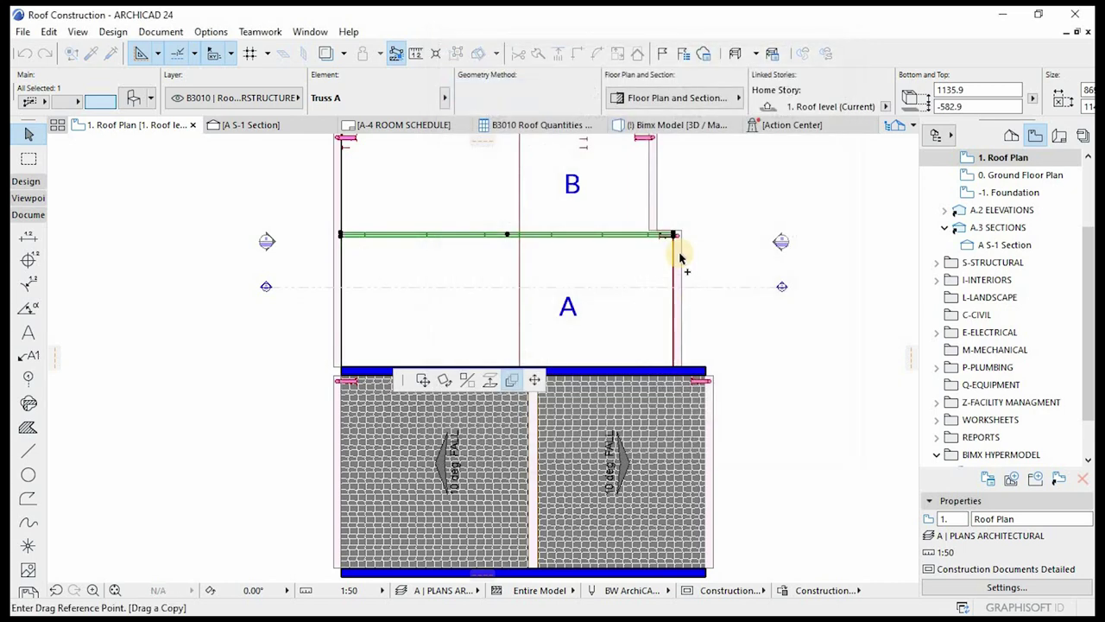
pyautogui.click(674, 235)
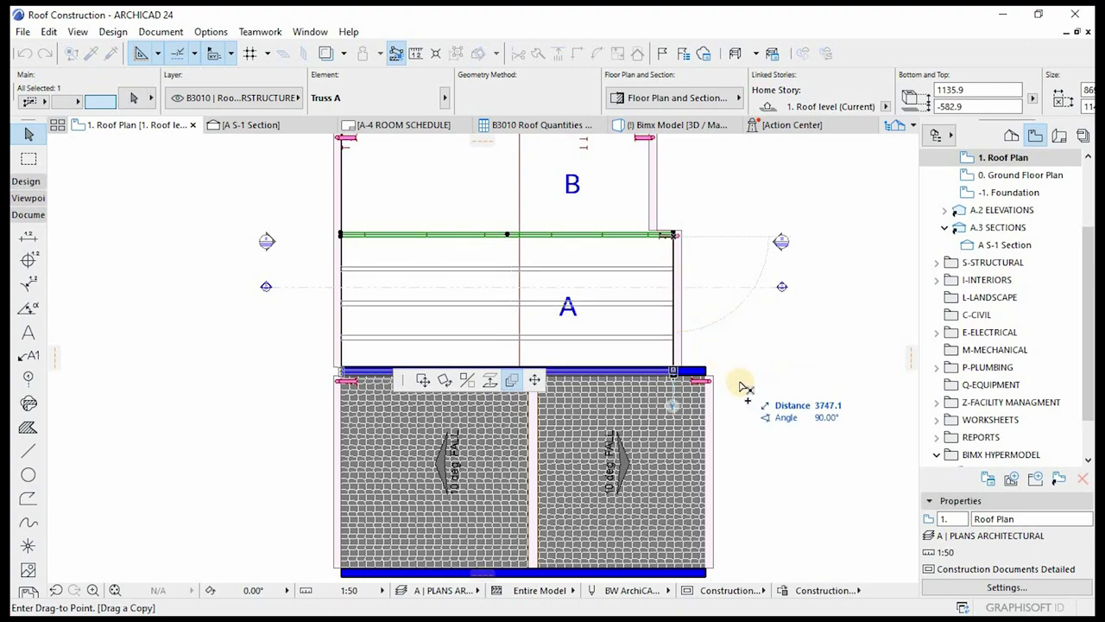
pyautogui.click(682, 354)
pyautogui.scroll(6, 675, 380)
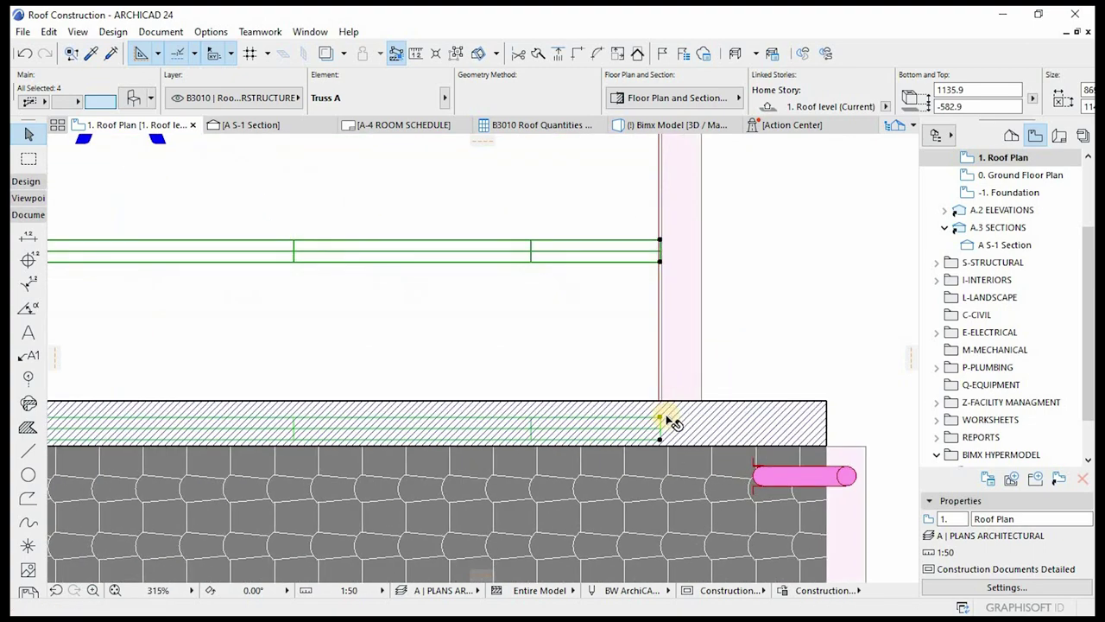
pyautogui.scroll(-5, 673, 423)
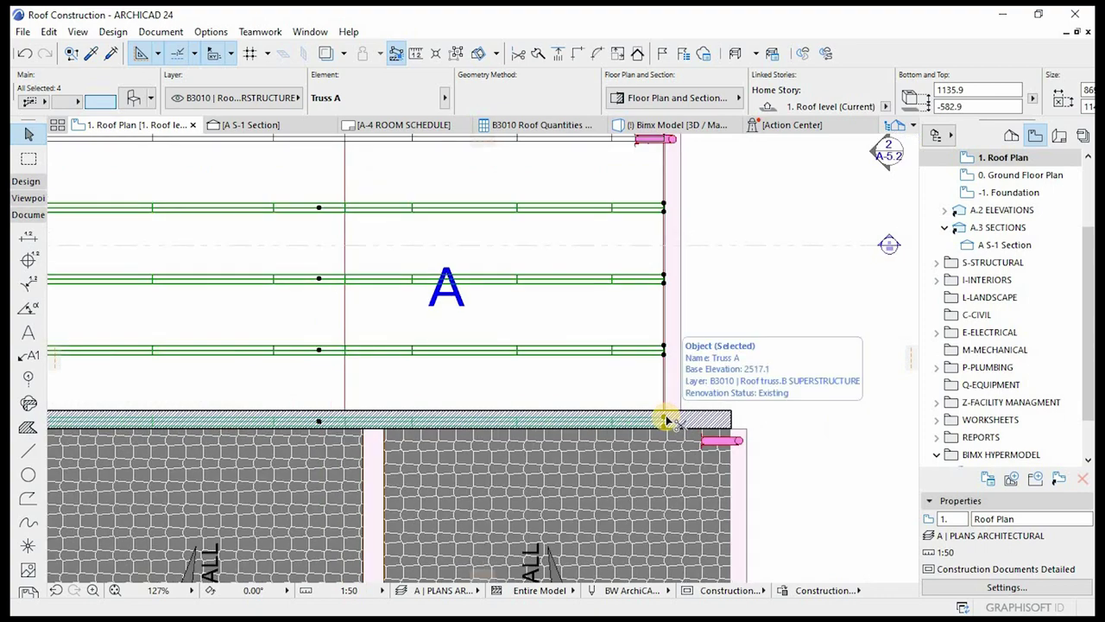
# - Suspend groups and move the truss copy lying inside the parapet wall out against the wall's inner face
pyautogui.press('Escape')
pyautogui.scroll(6, 659, 420)
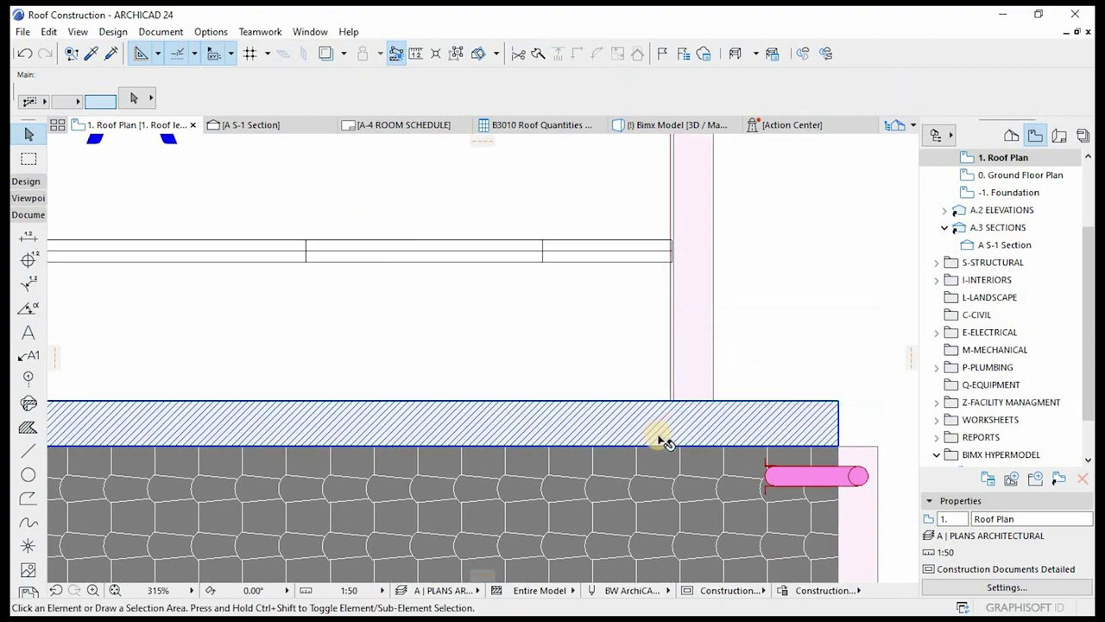
pyautogui.click(670, 439)
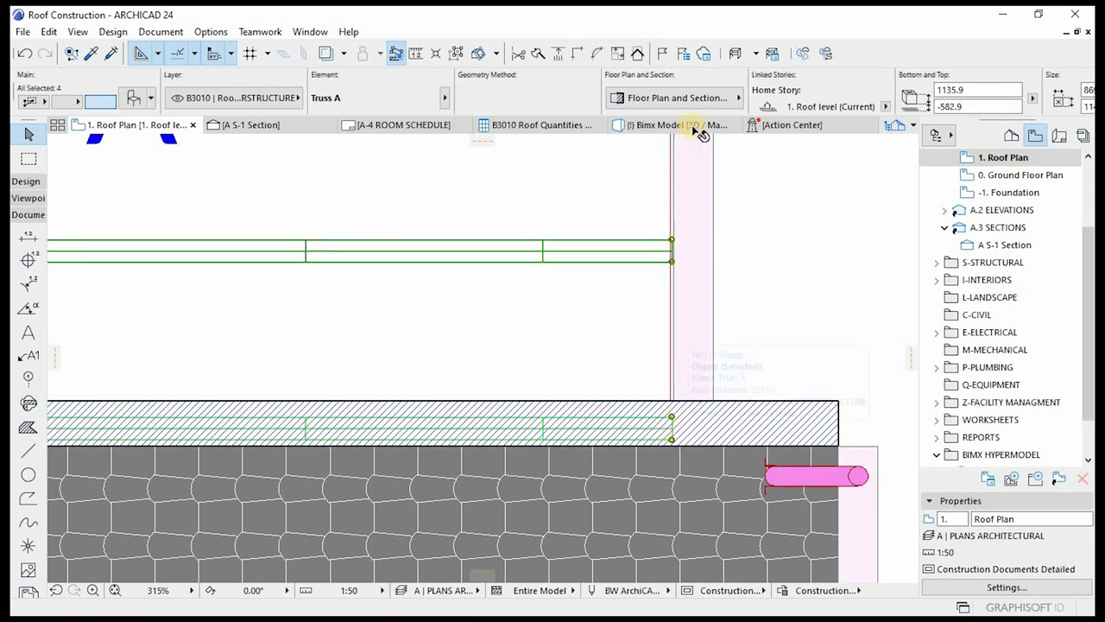
pyautogui.click(458, 56)
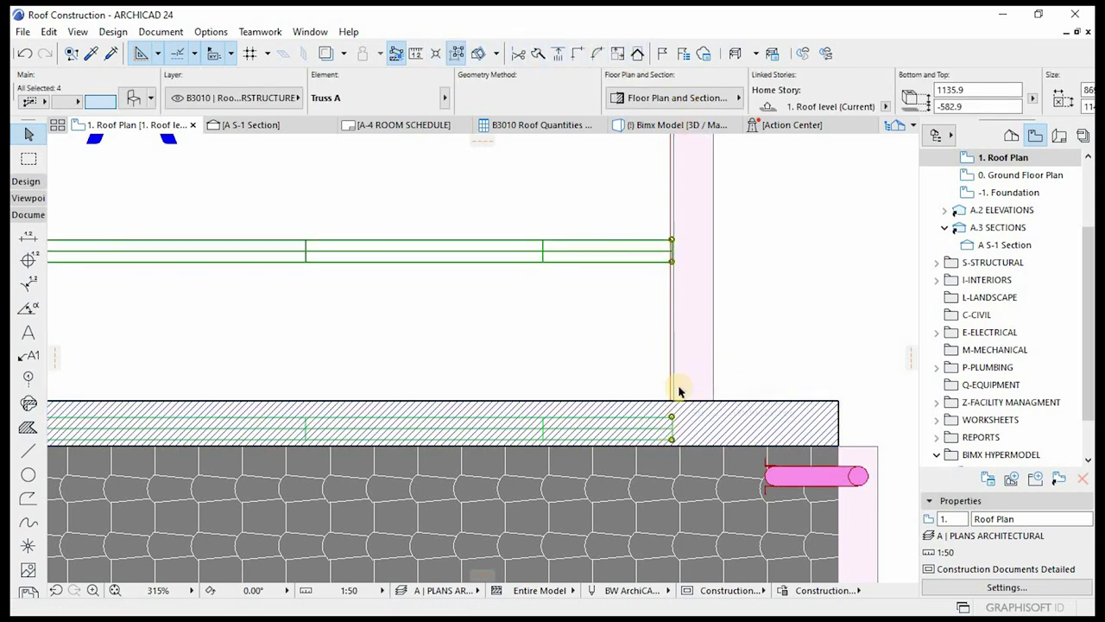
pyautogui.click(671, 444)
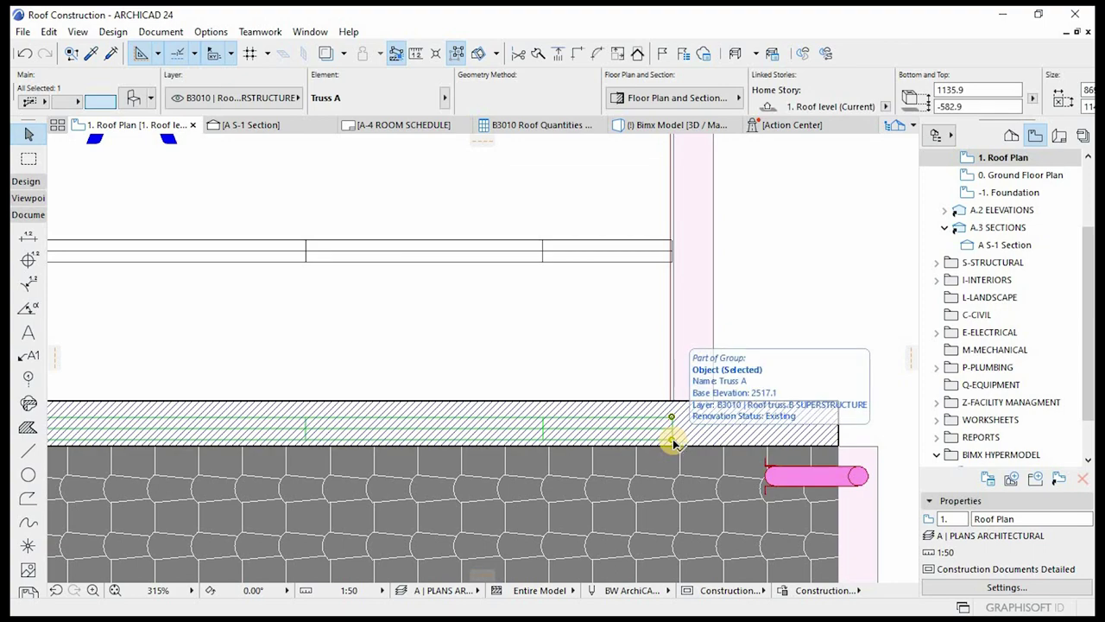
pyautogui.moveTo(672, 439); pyautogui.dragTo(671, 402)
pyautogui.scroll(-5, 743, 337)
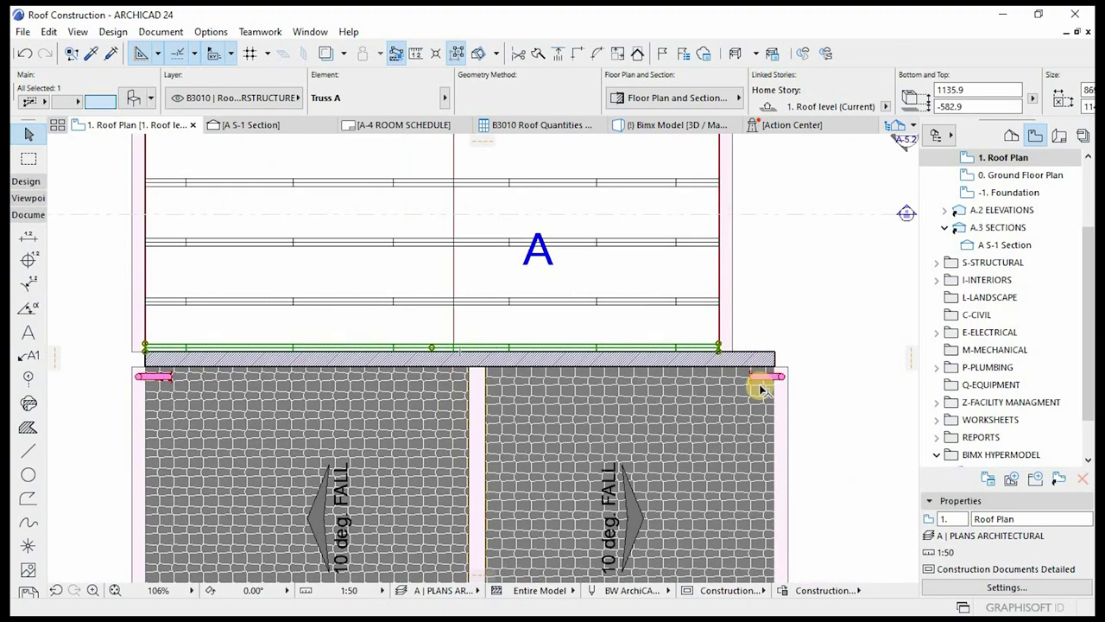
pyautogui.scroll(-4, 760, 384)
pyautogui.press('Escape')
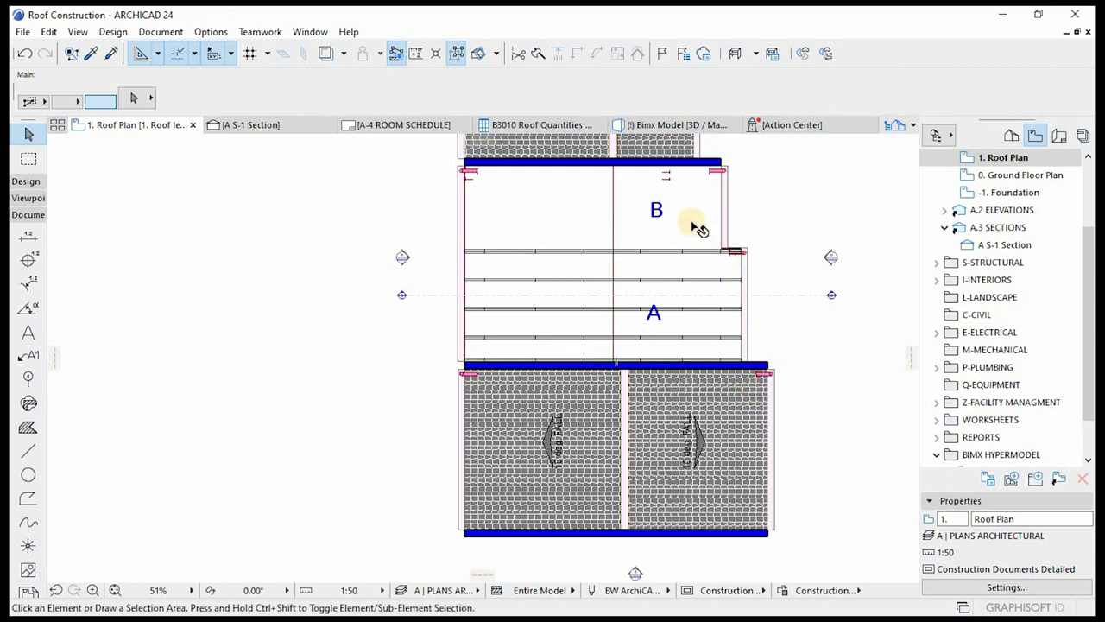
# - Examine the row of Truss A copies beneath the transparent middle roof in 3D from several sides
pyautogui.scroll(2, 716, 210)
pyautogui.press('F3')
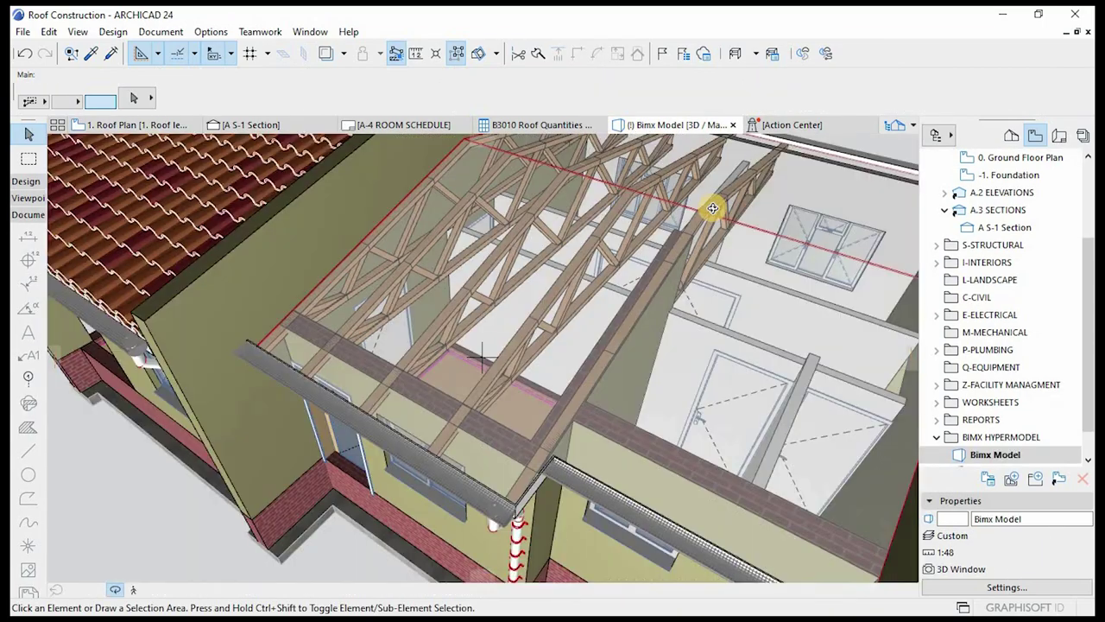
pyautogui.keyDown('shift'); pyautogui.moveTo(558, 414); pyautogui.dragTo(763, 374, button='middle'); pyautogui.keyUp('shift')
pyautogui.scroll(5, 648, 294)
pyautogui.keyDown('shift'); pyautogui.moveTo(581, 396); pyautogui.dragTo(328, 368, button='middle'); pyautogui.keyUp('shift')
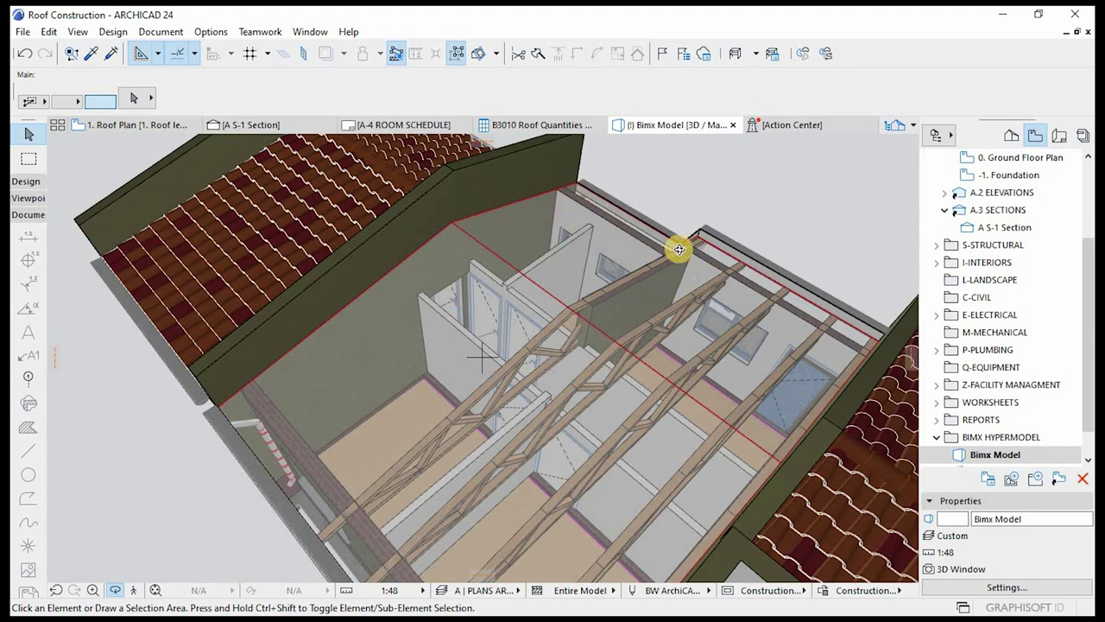
pyautogui.keyDown('shift'); pyautogui.moveTo(548, 190); pyautogui.dragTo(629, 267, button='middle'); pyautogui.keyUp('shift')
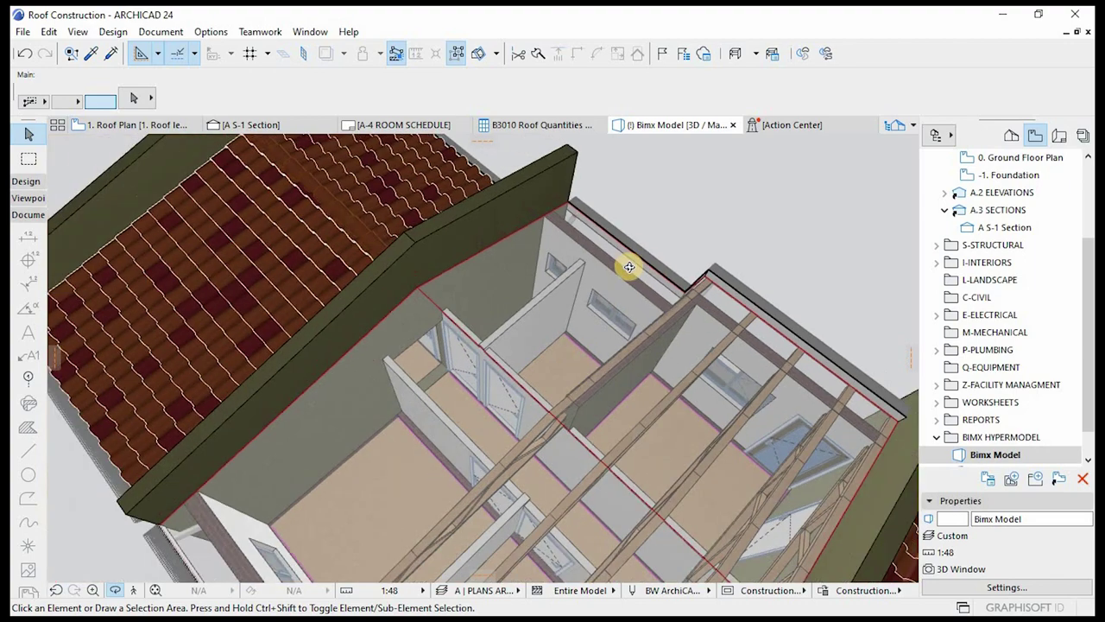
# - On the roof plan, move the A S-1 section line through zone B and open its section with the current view settings
pyautogui.click(146, 134)
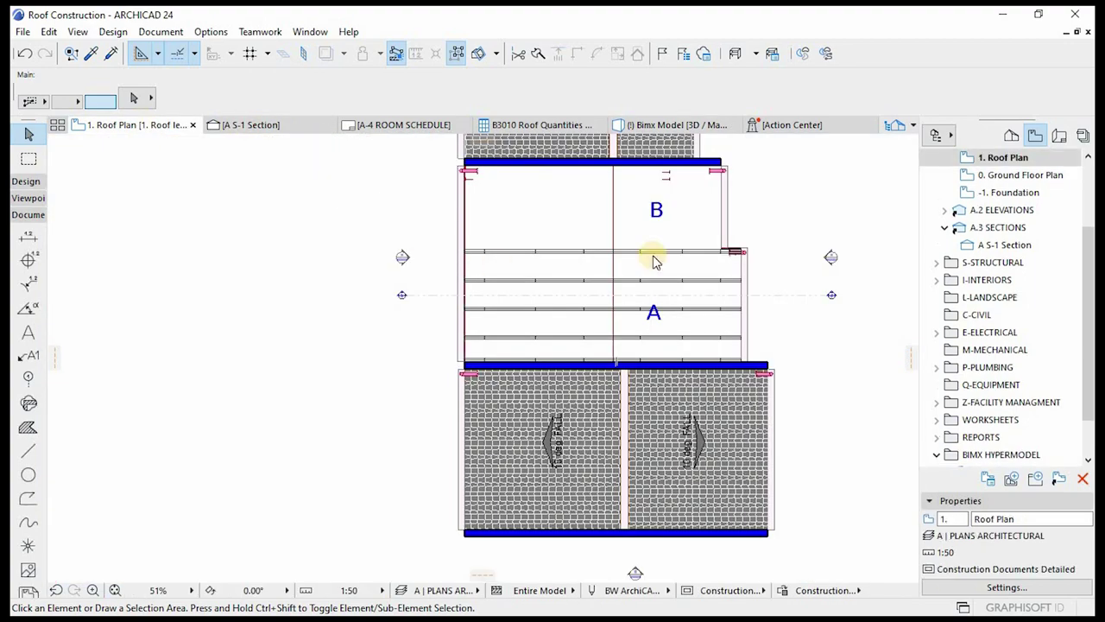
pyautogui.scroll(3, 621, 294)
pyautogui.scroll(-4, 621, 168)
pyautogui.scroll(3, 619, 173)
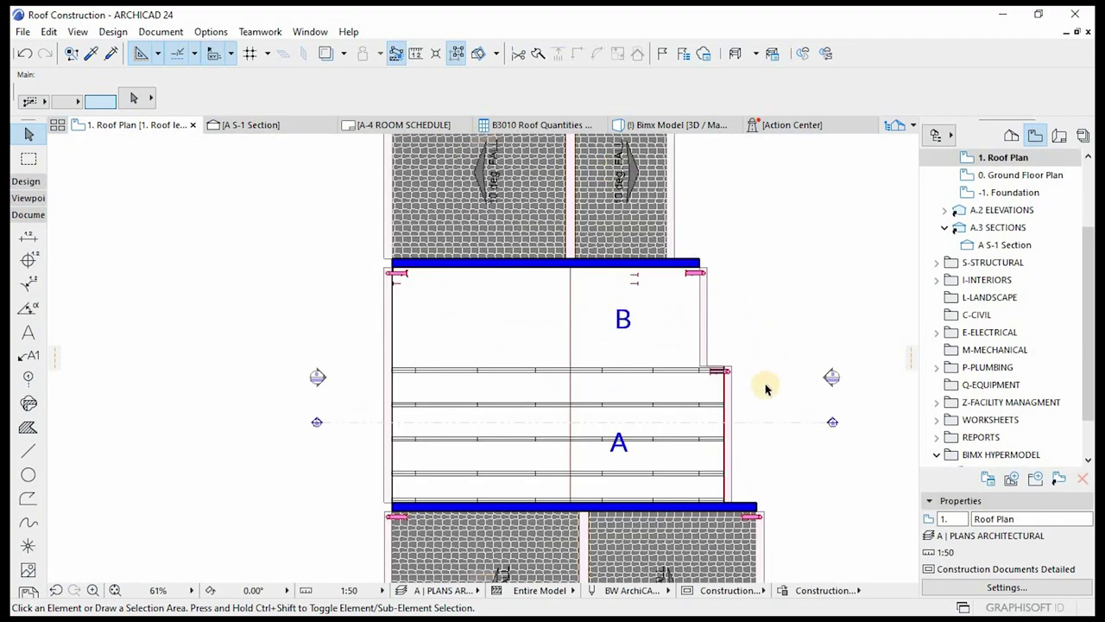
pyautogui.click(757, 424)
pyautogui.hotkey('ctrl', 'd')
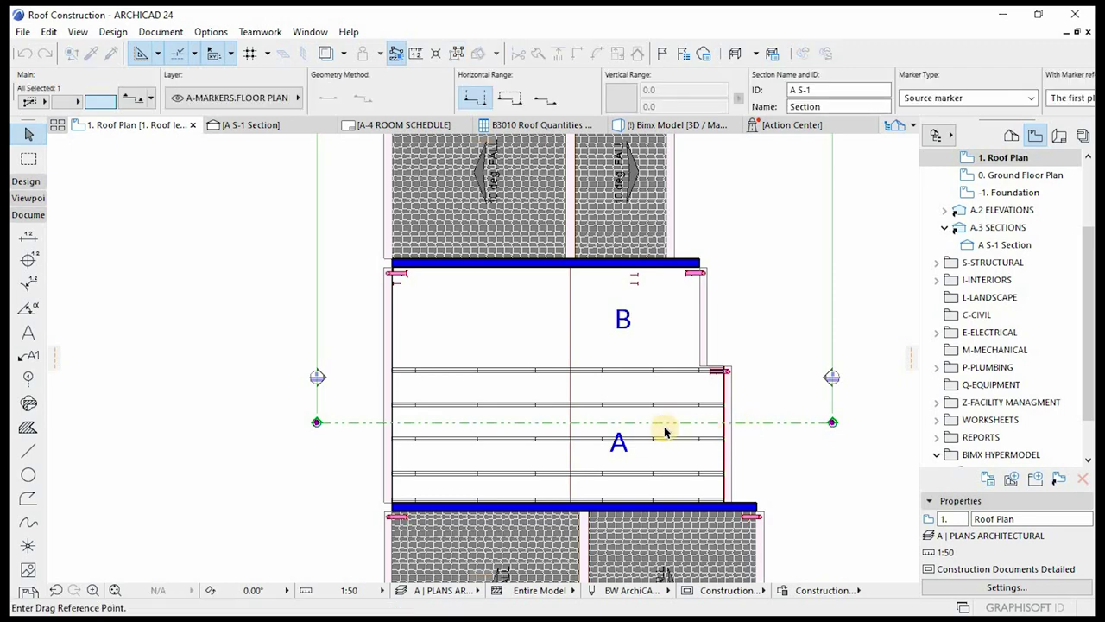
pyautogui.click(664, 421)
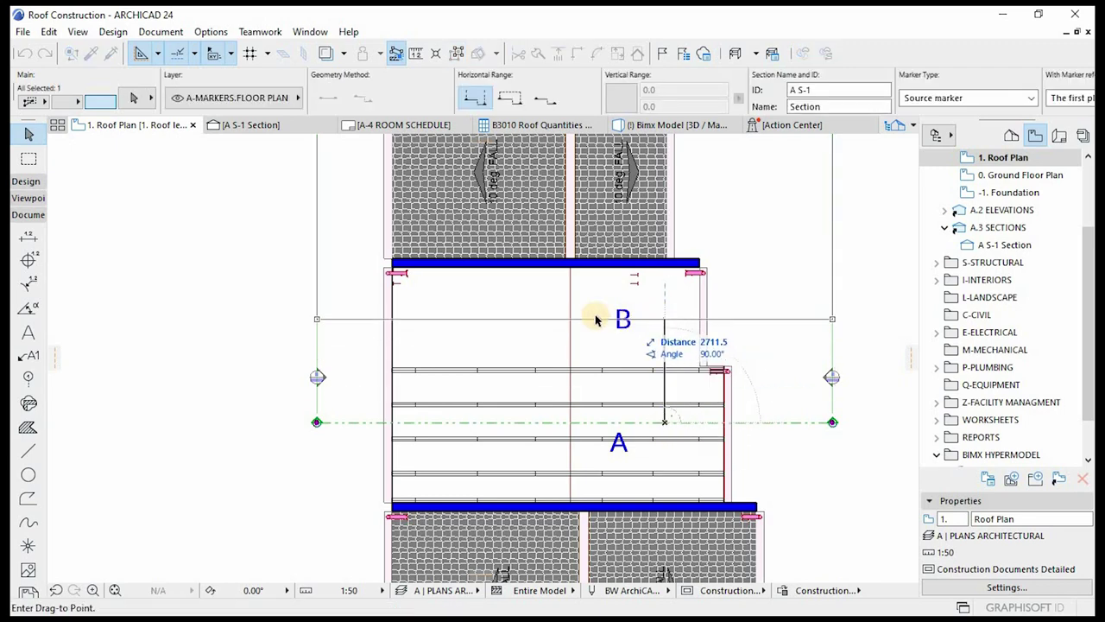
pyautogui.click(701, 319)
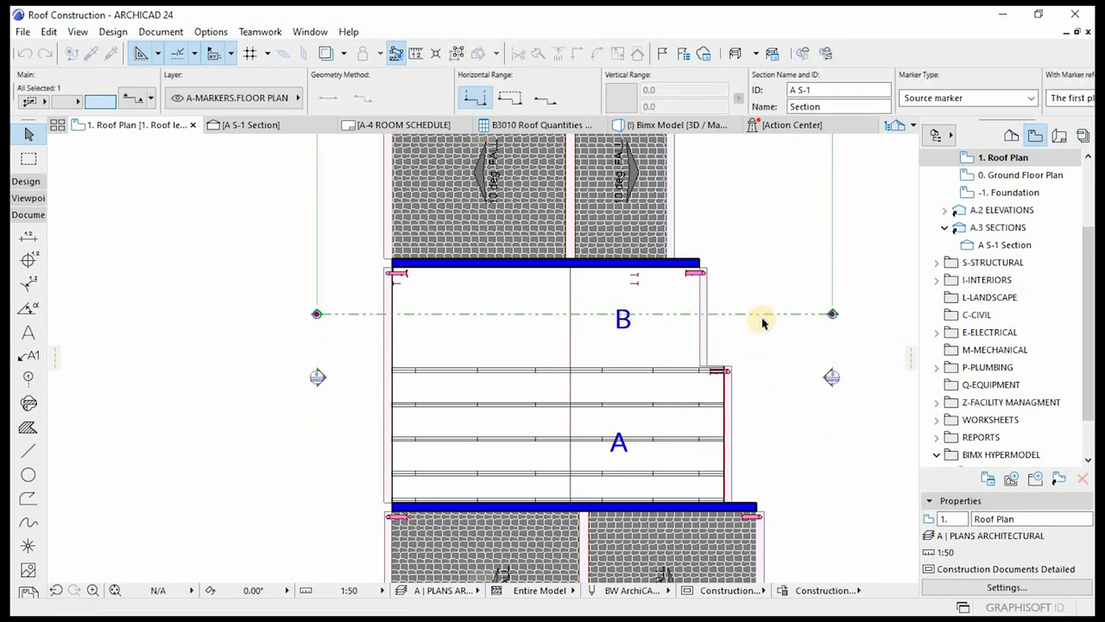
pyautogui.rightClick(765, 318)
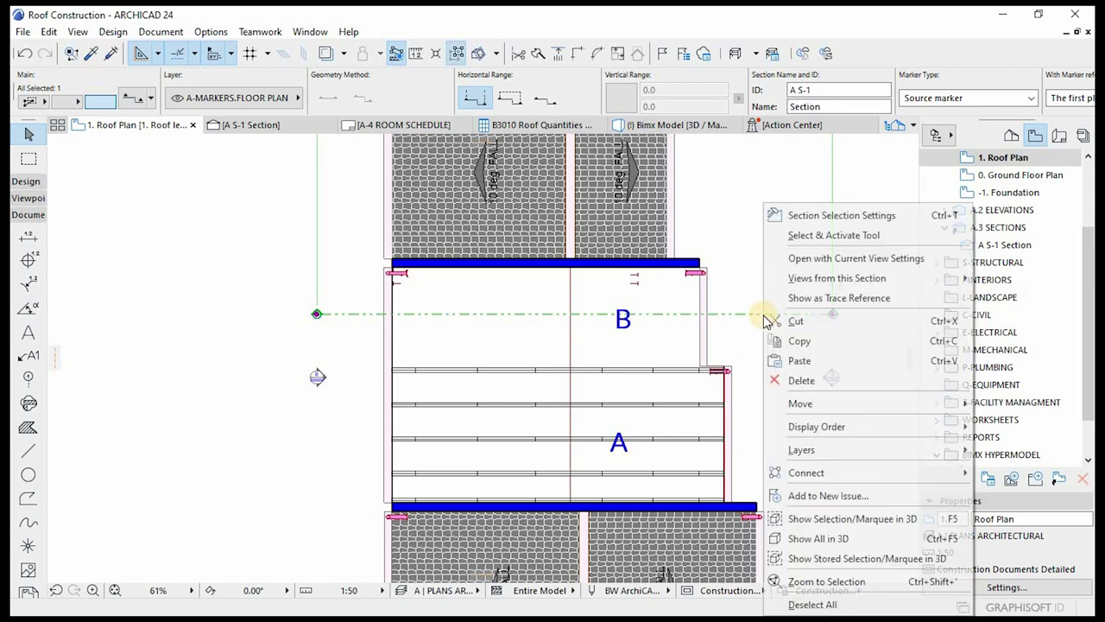
pyautogui.click(832, 263)
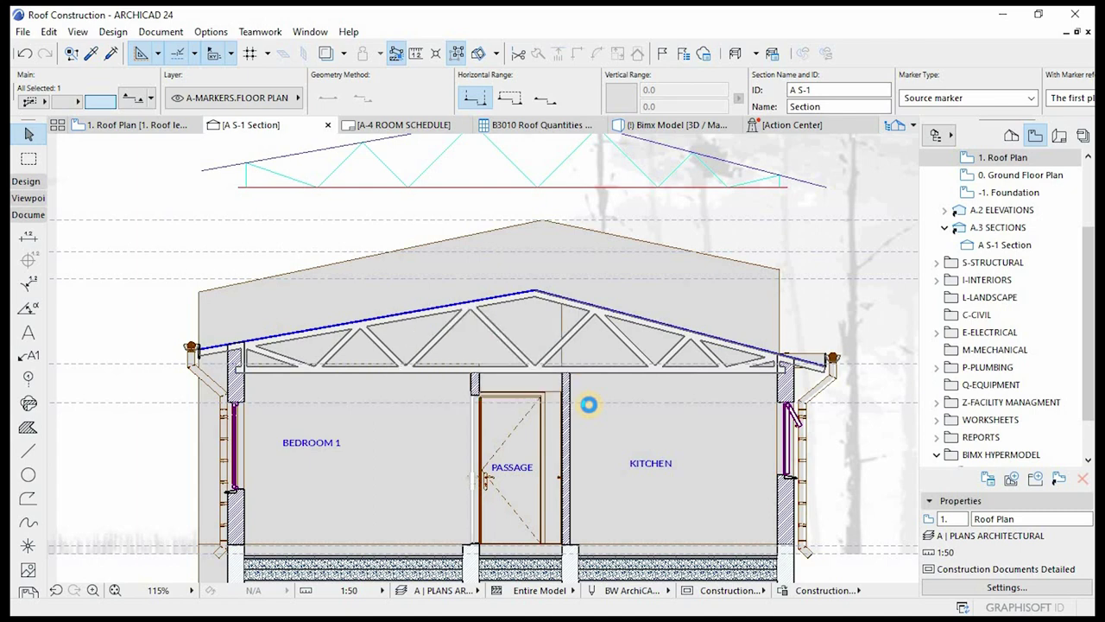
pyautogui.click(588, 404)
# - Reactivate grouping, select the whole Truss B linework, and move it vertically down by its apex to the underside of the middle roof's ridge
pyautogui.scroll(-5, 574, 434)
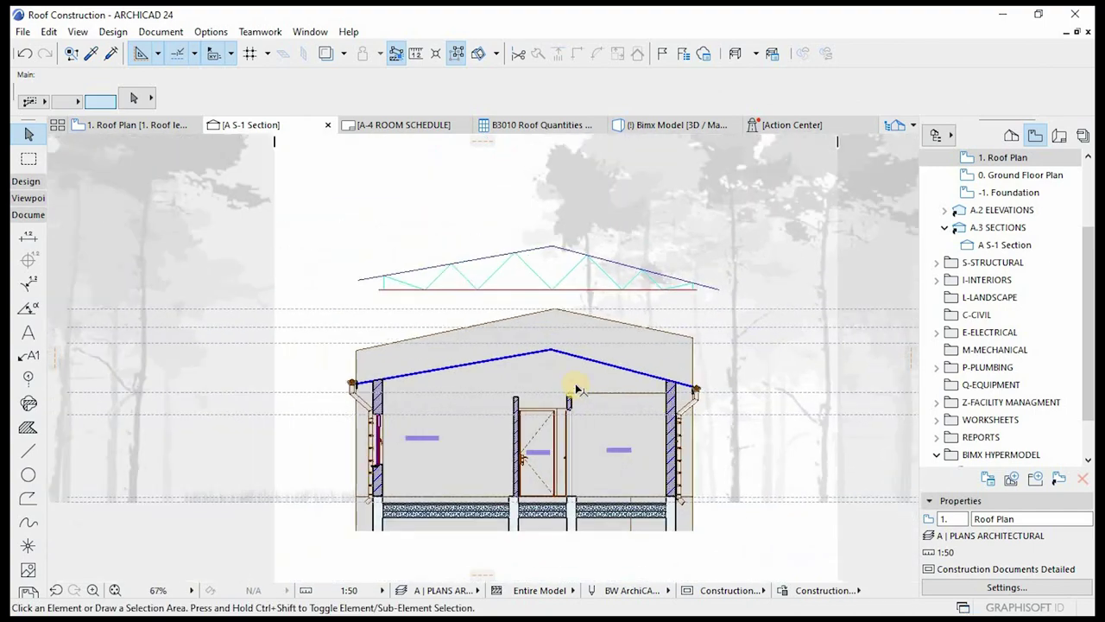
pyautogui.scroll(2, 574, 311)
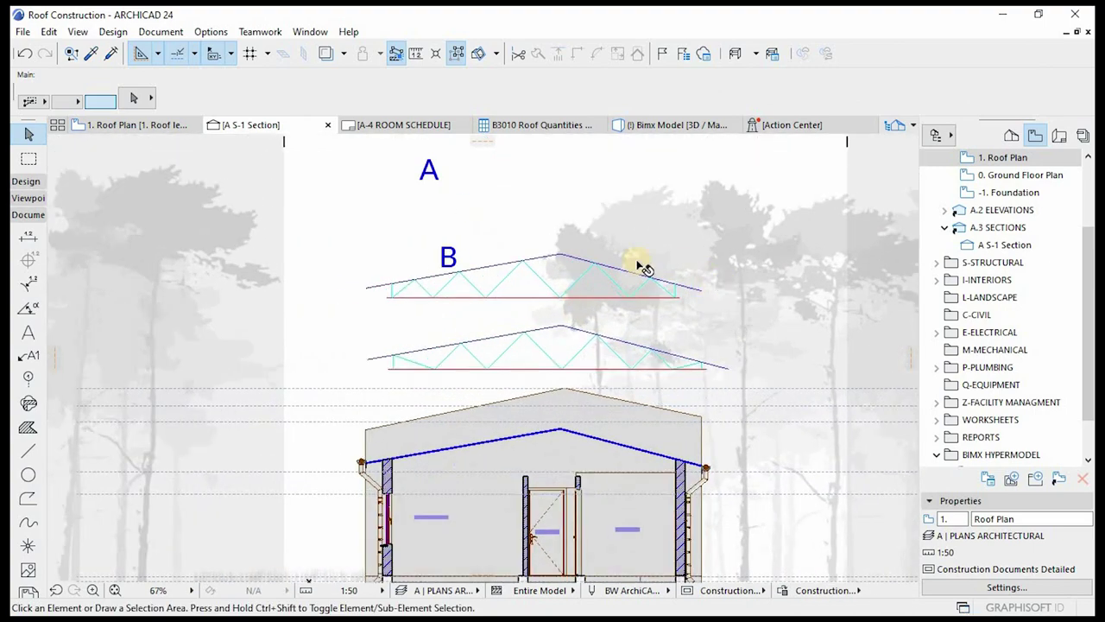
pyautogui.click(517, 294)
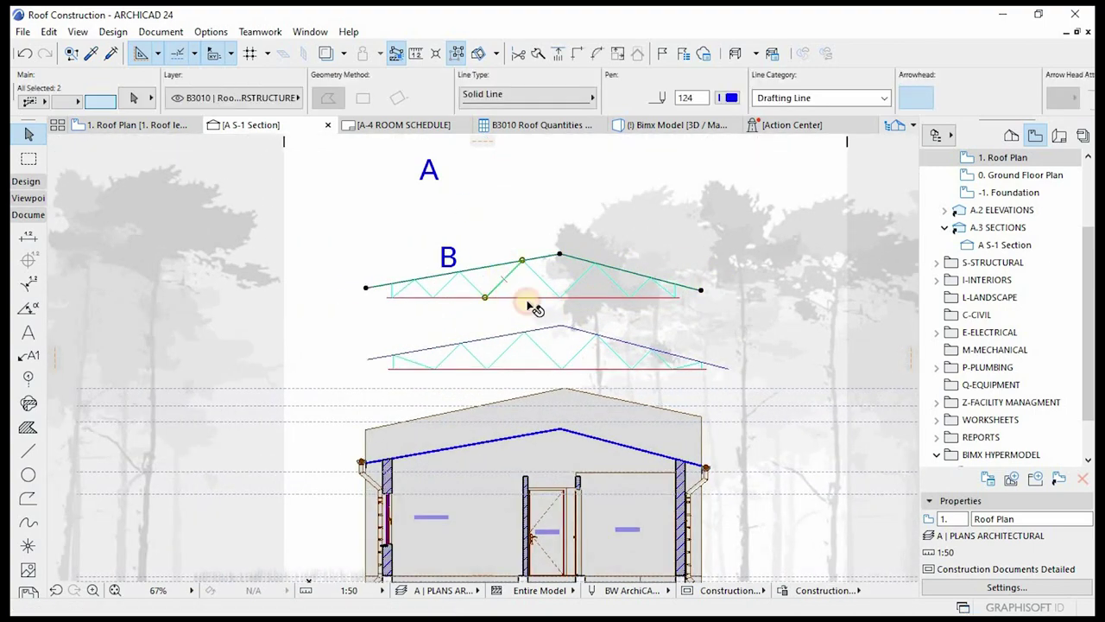
pyautogui.click(476, 54)
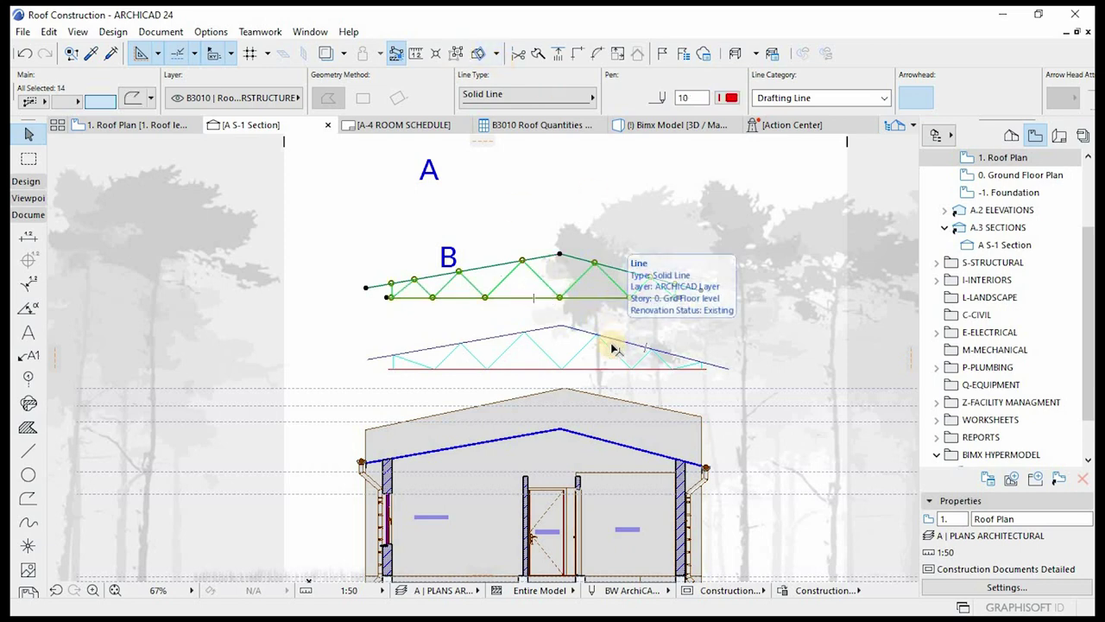
pyautogui.scroll(2, 612, 345)
pyautogui.hotkey('ctrl', 'd')
pyautogui.click(537, 216)
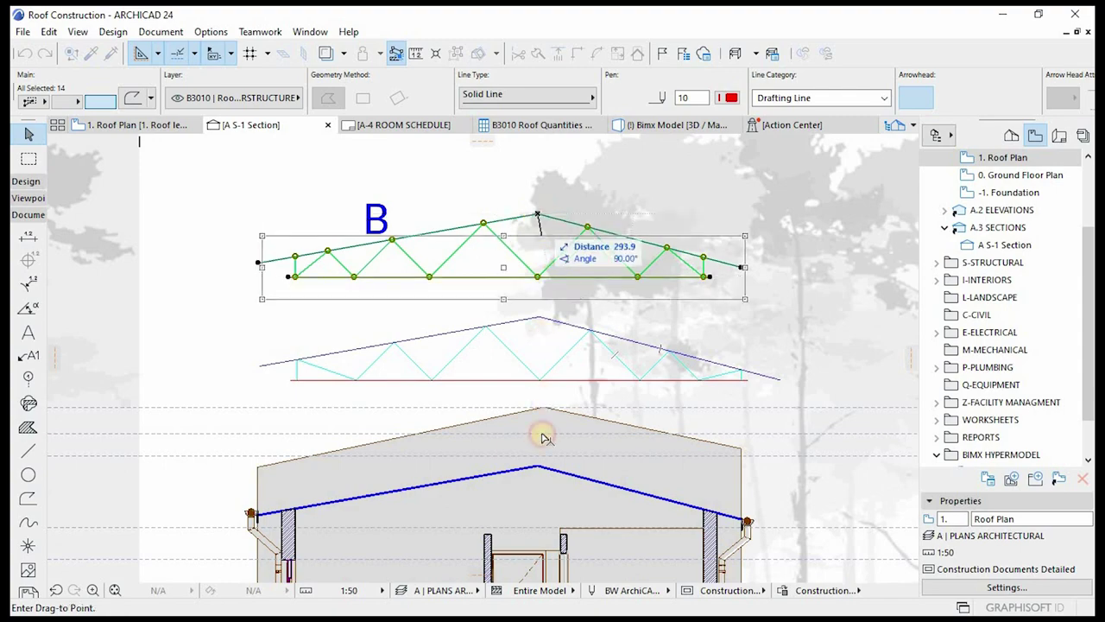
pyautogui.scroll(3, 537, 467)
pyautogui.click(532, 389)
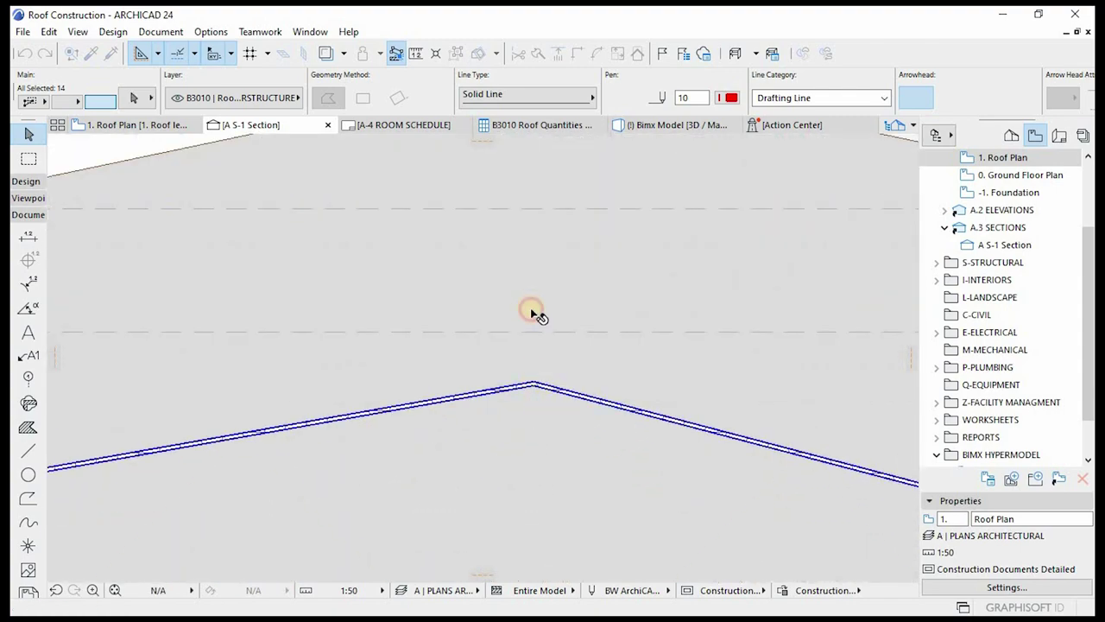
# - Examine how the Truss B linework fits beneath the middle roof at the ridge, the supporting walls and the eaves in section
pyautogui.scroll(-3, 530, 307)
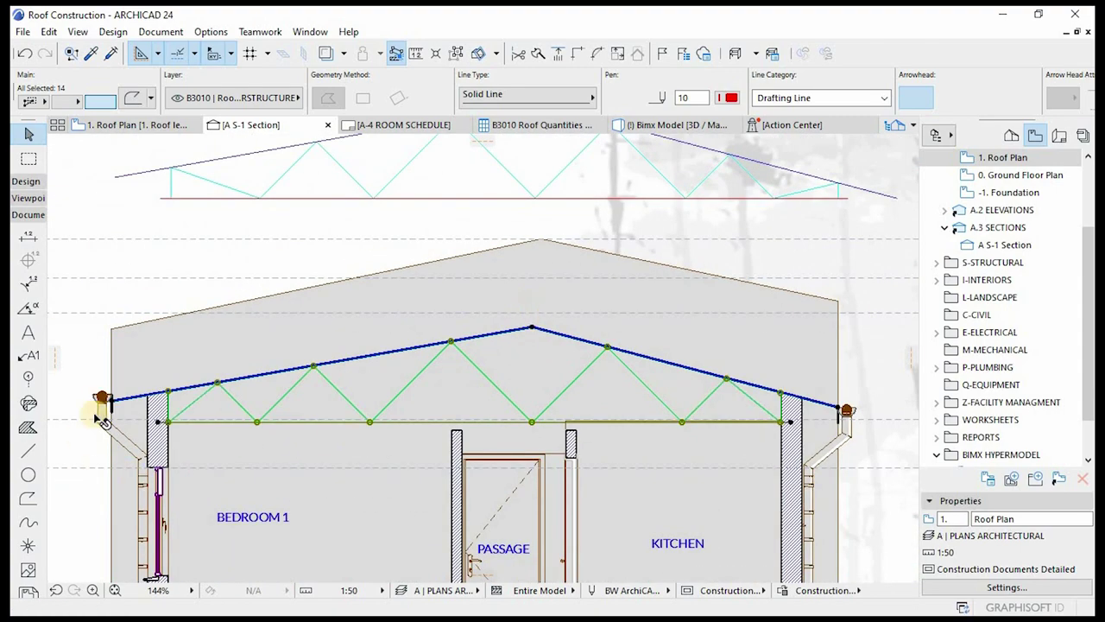
pyautogui.scroll(5, 100, 420)
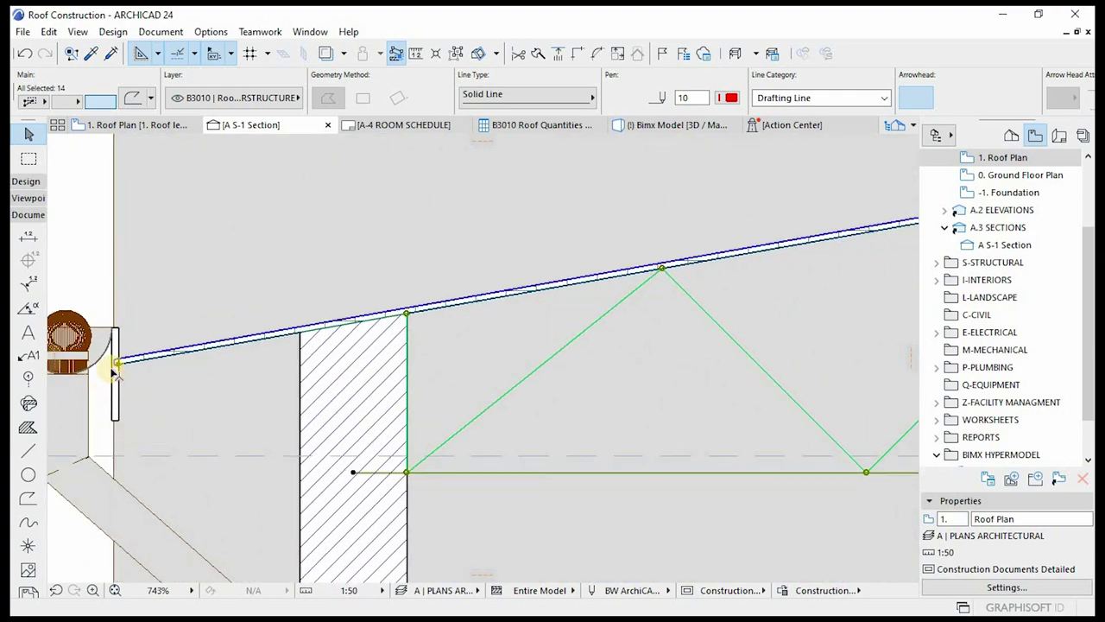
pyautogui.scroll(1, 115, 367)
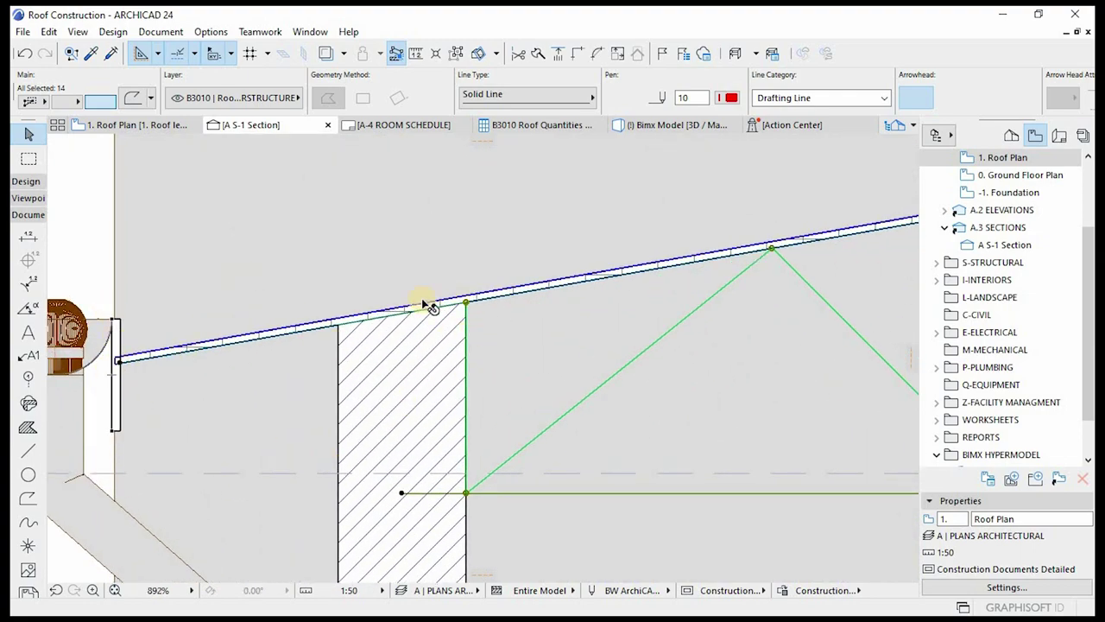
pyautogui.scroll(-6, 229, 377)
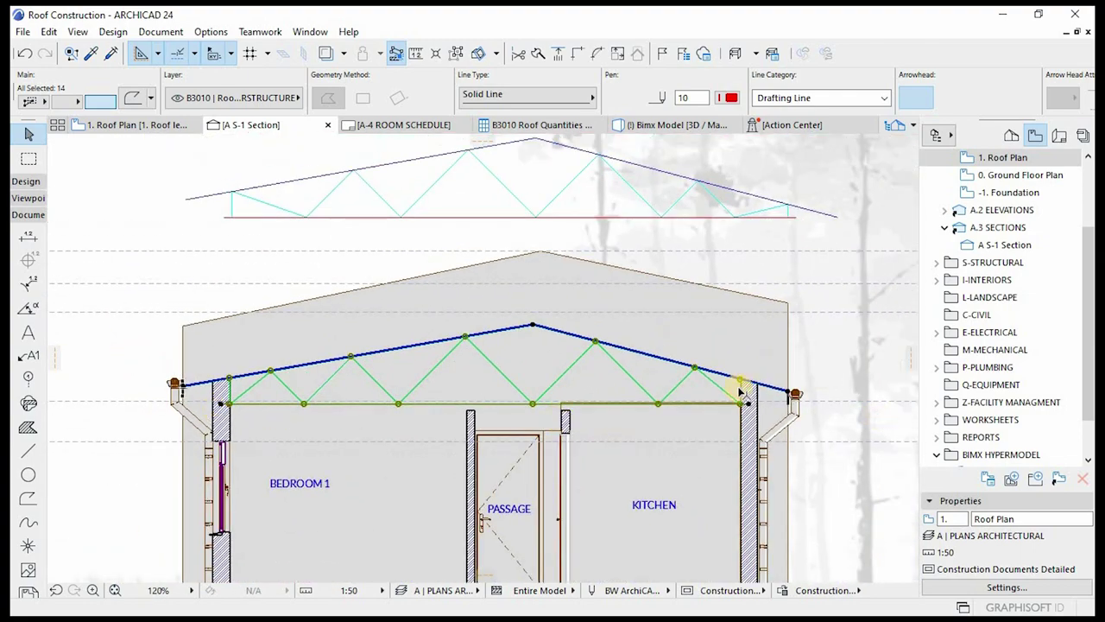
pyautogui.scroll(3, 738, 395)
pyautogui.scroll(-2, 798, 370)
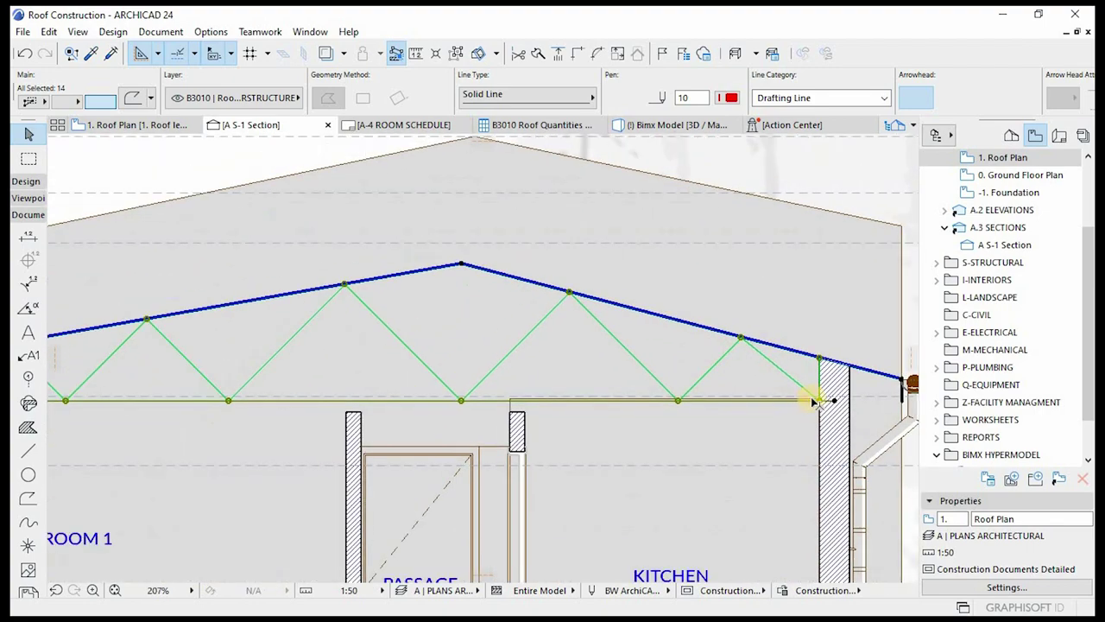
pyautogui.scroll(-1, 813, 401)
pyautogui.scroll(-2, 557, 419)
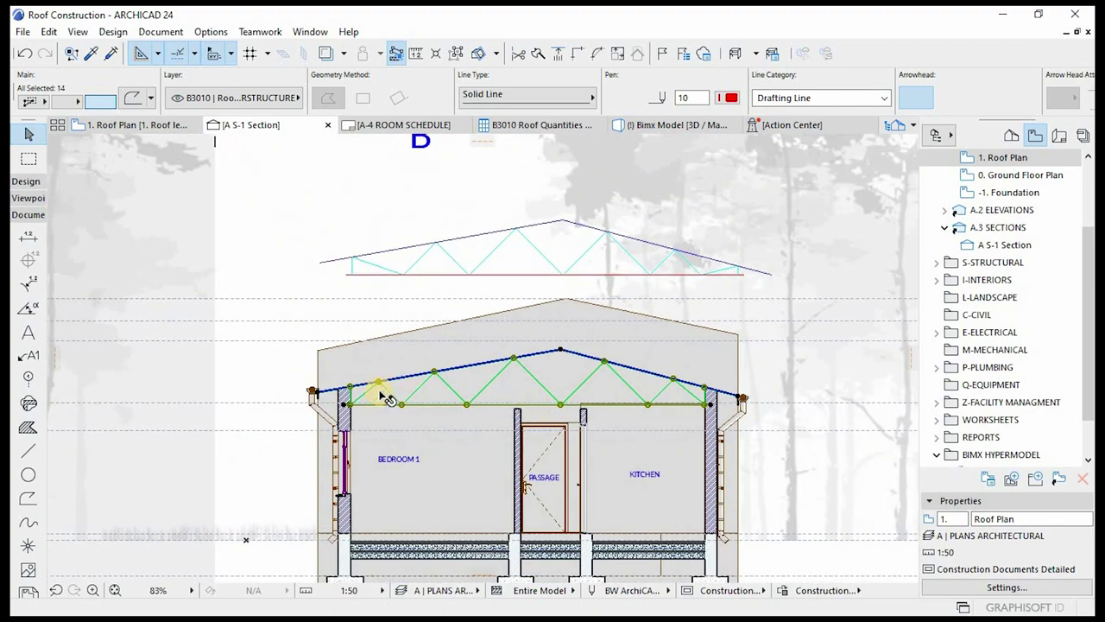
pyautogui.scroll(5, 386, 397)
# - Suspend groups and delete Truss B's outermost diagonal web member beside the Bedroom 1 exterior wall
pyautogui.press('Escape')
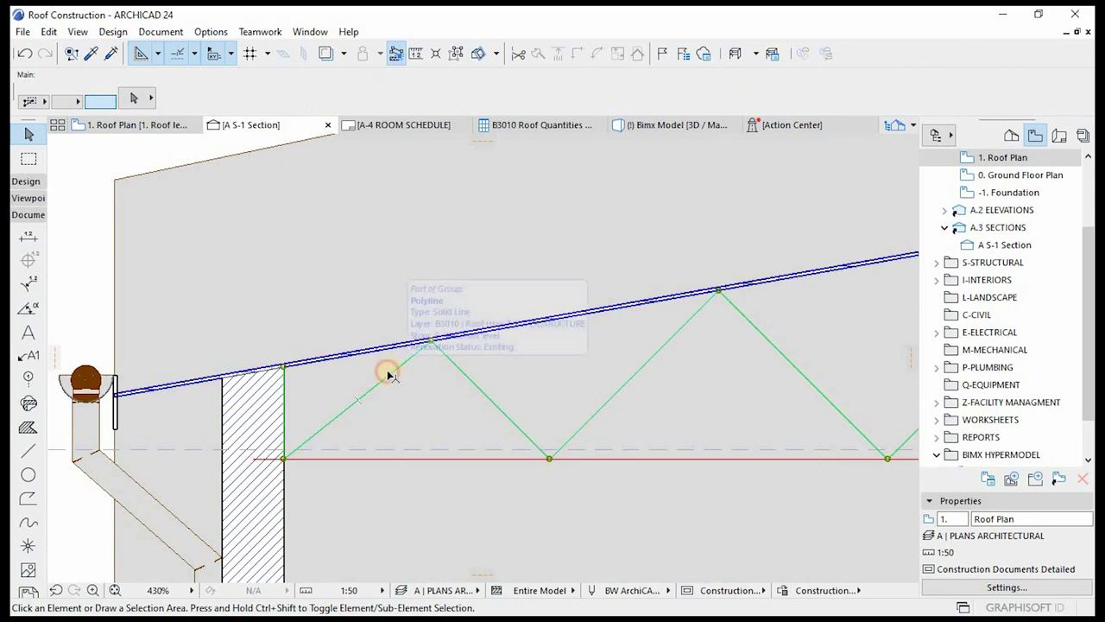
pyautogui.click(389, 375)
pyautogui.click(457, 53)
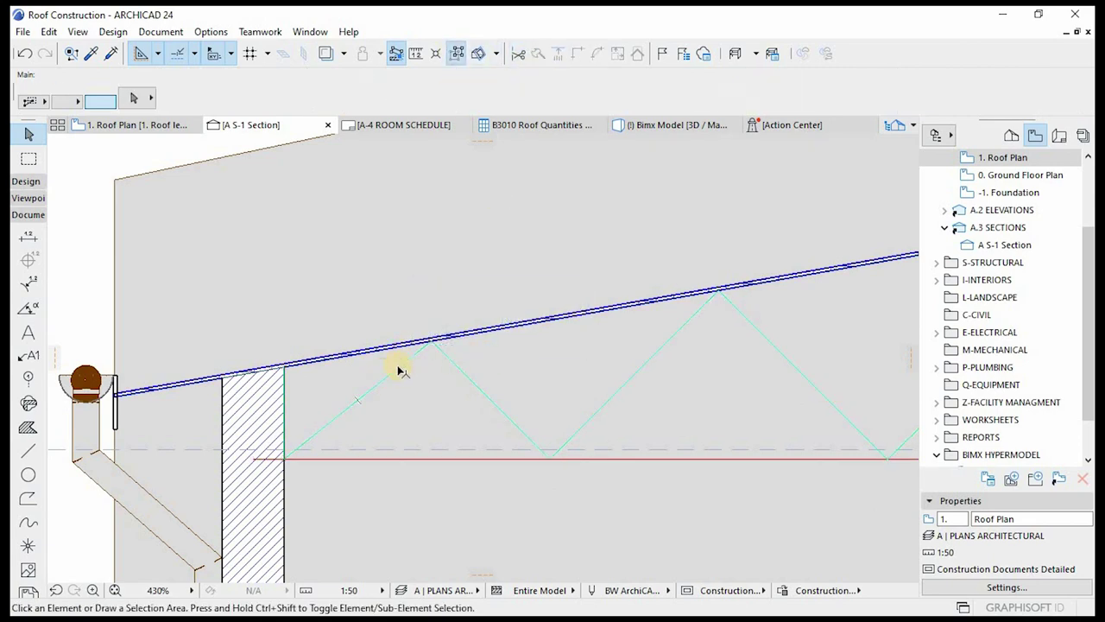
pyautogui.click(397, 369)
pyautogui.press('Delete')
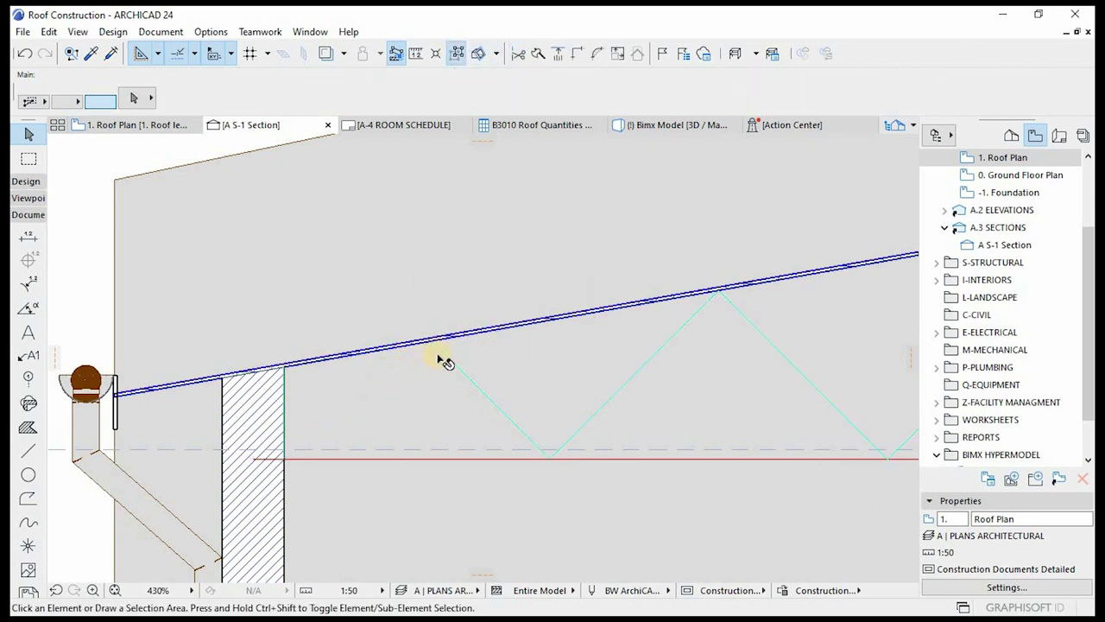
# - Reposition the upper end of the remaining outer diagonal on the Bedroom 1 side to the top of the vertical at the wall
pyautogui.click(431, 344)
pyautogui.click(431, 344)
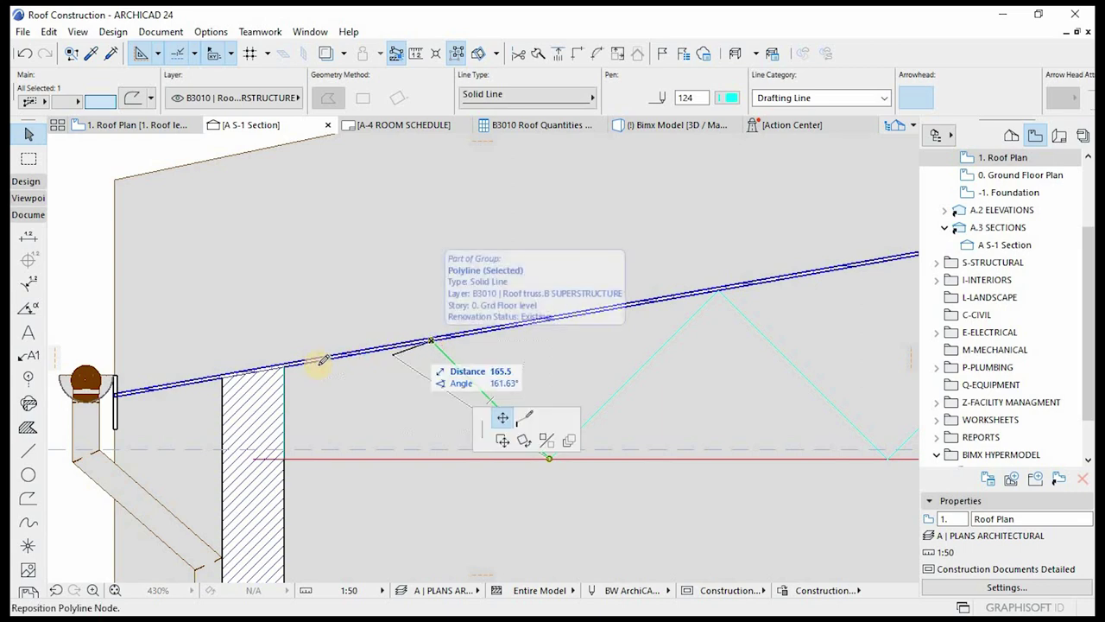
pyautogui.click(284, 337)
pyautogui.scroll(-3, 286, 332)
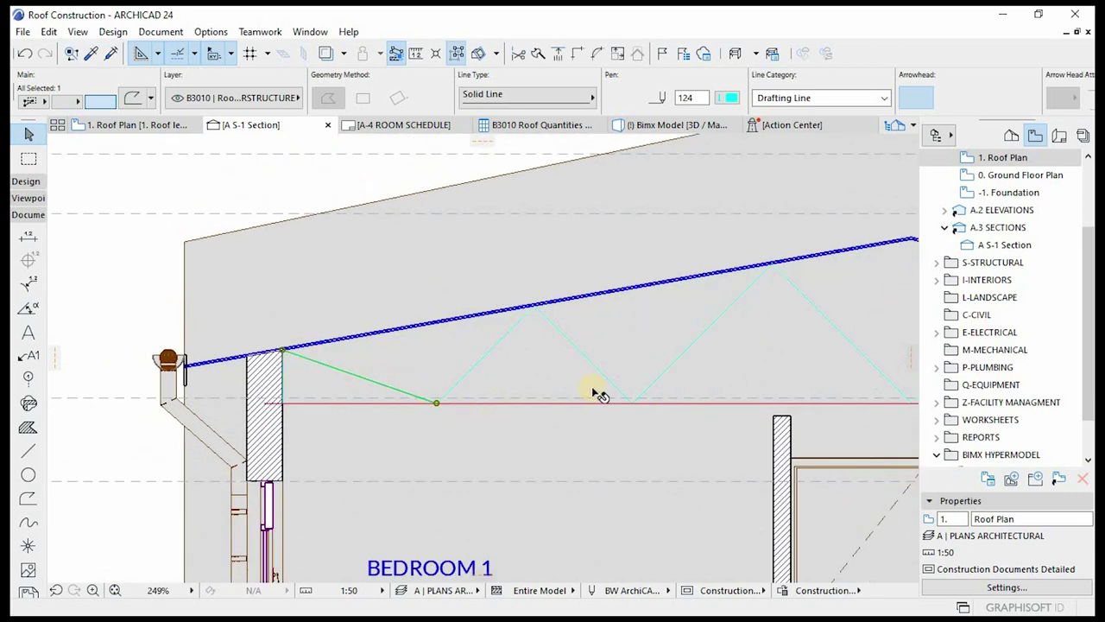
pyautogui.press('Escape')
# - On the kitchen side, delete Truss B's outermost diagonal and reposition the adjoining diagonal's upper end to the top of the wall-side vertical
pyautogui.scroll(-3, 629, 388)
pyautogui.scroll(3, 630, 387)
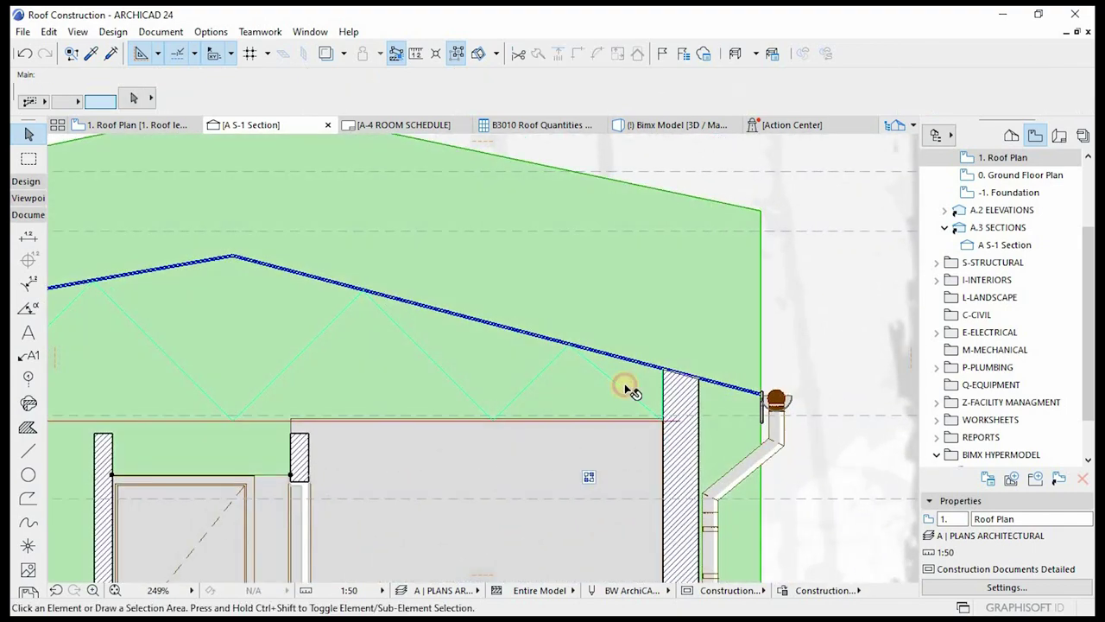
pyautogui.click(630, 388)
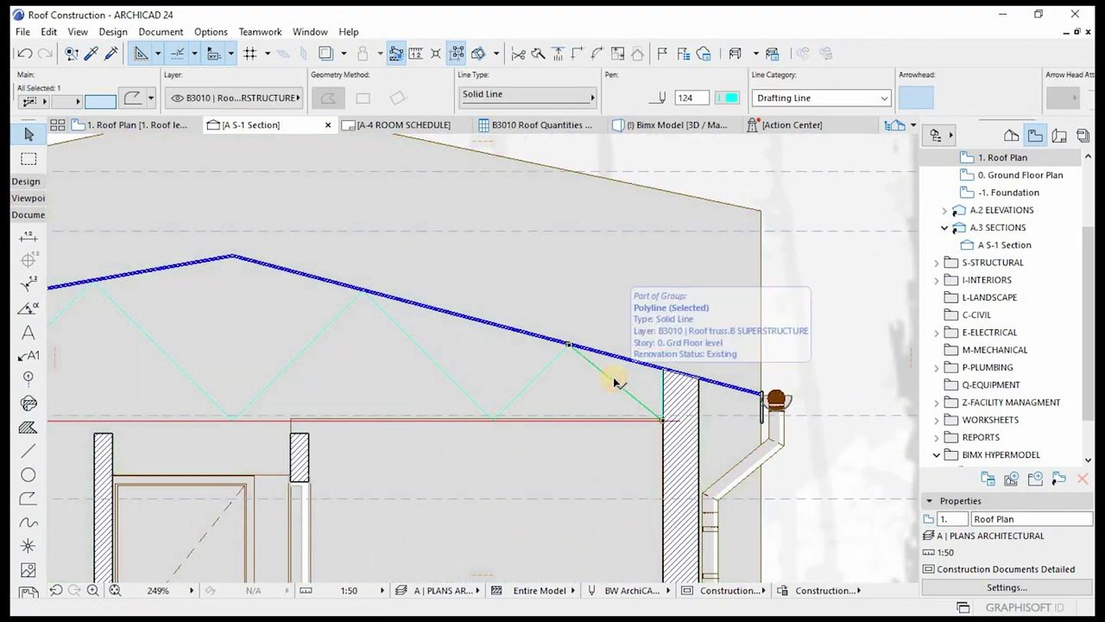
pyautogui.click(568, 344)
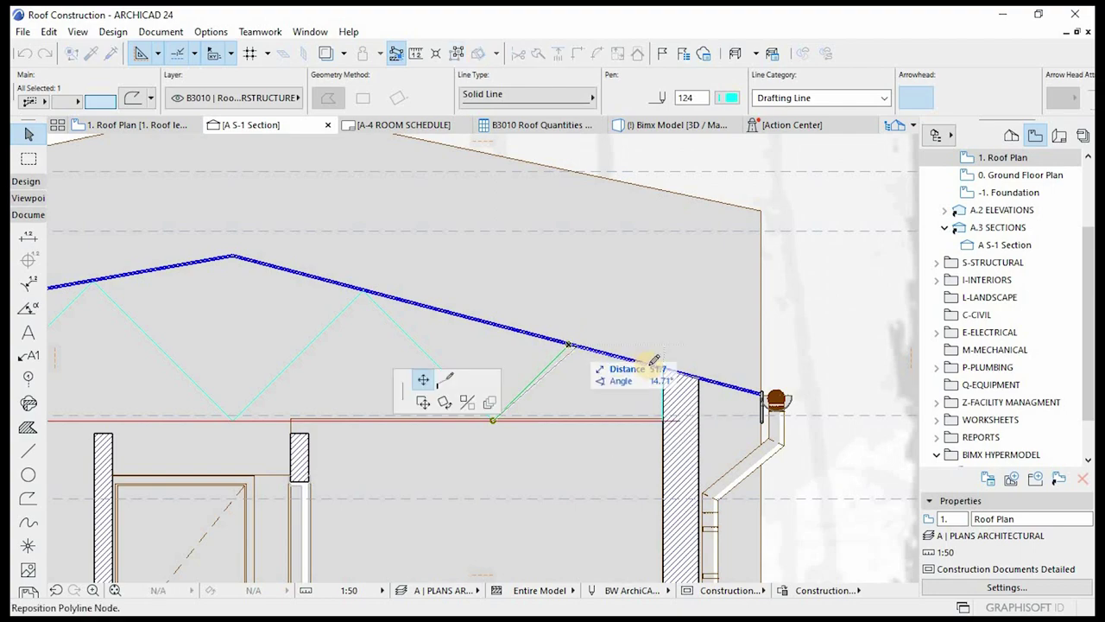
pyautogui.click(662, 368)
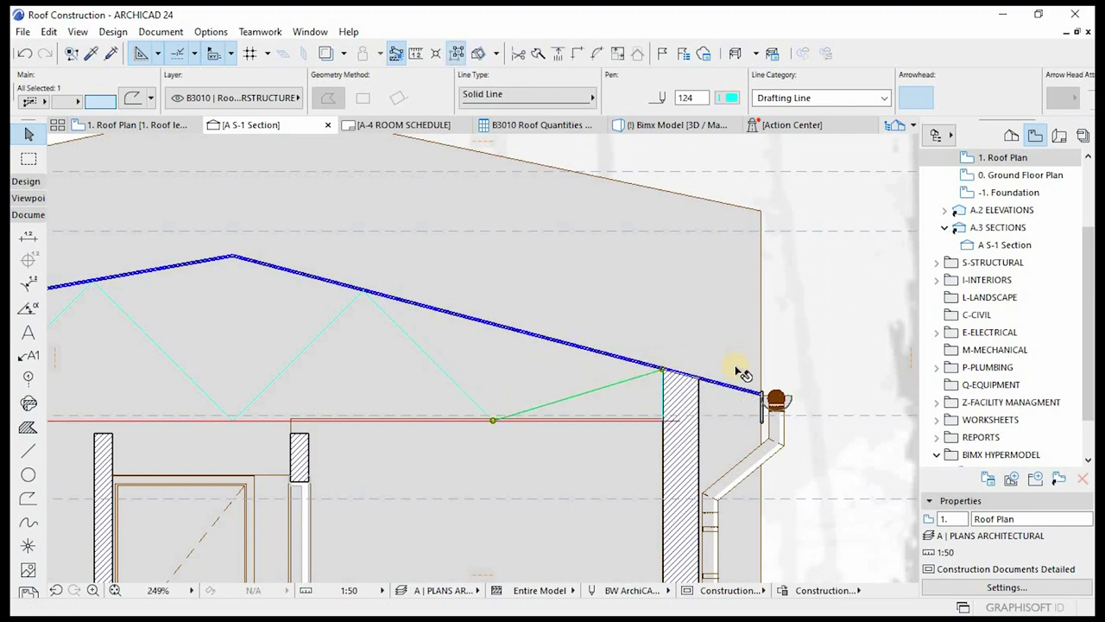
pyautogui.scroll(-4, 740, 373)
pyautogui.press('Escape')
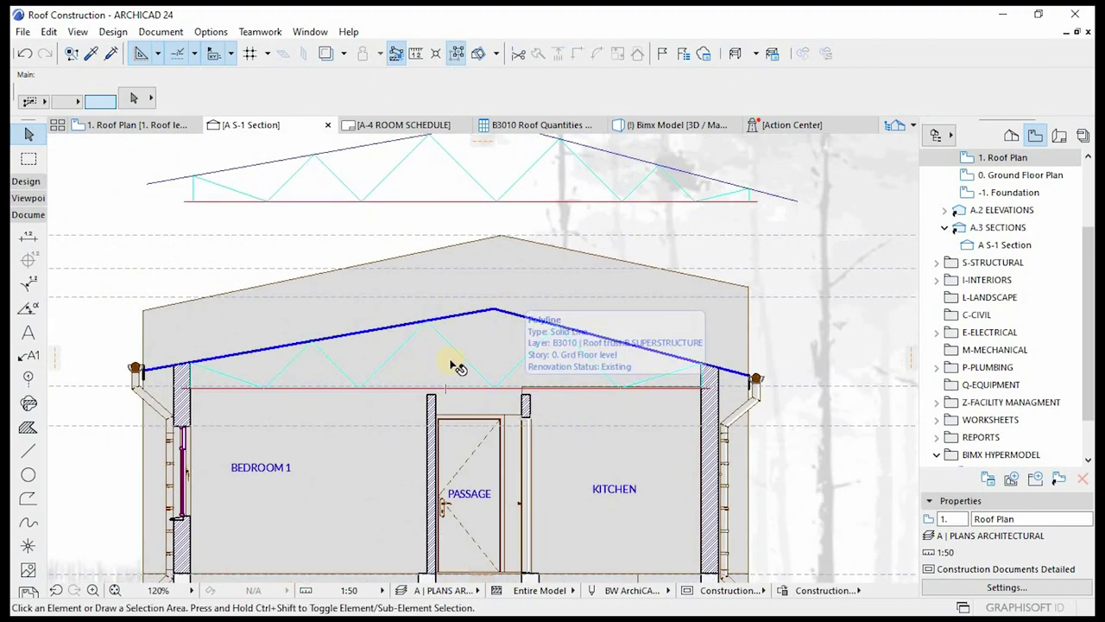
# - Select a web, the bottom chord and the top chord of Truss B, and reactivate grouping so the whole truss is selected
pyautogui.scroll(2, 456, 365)
pyautogui.scroll(-2, 701, 393)
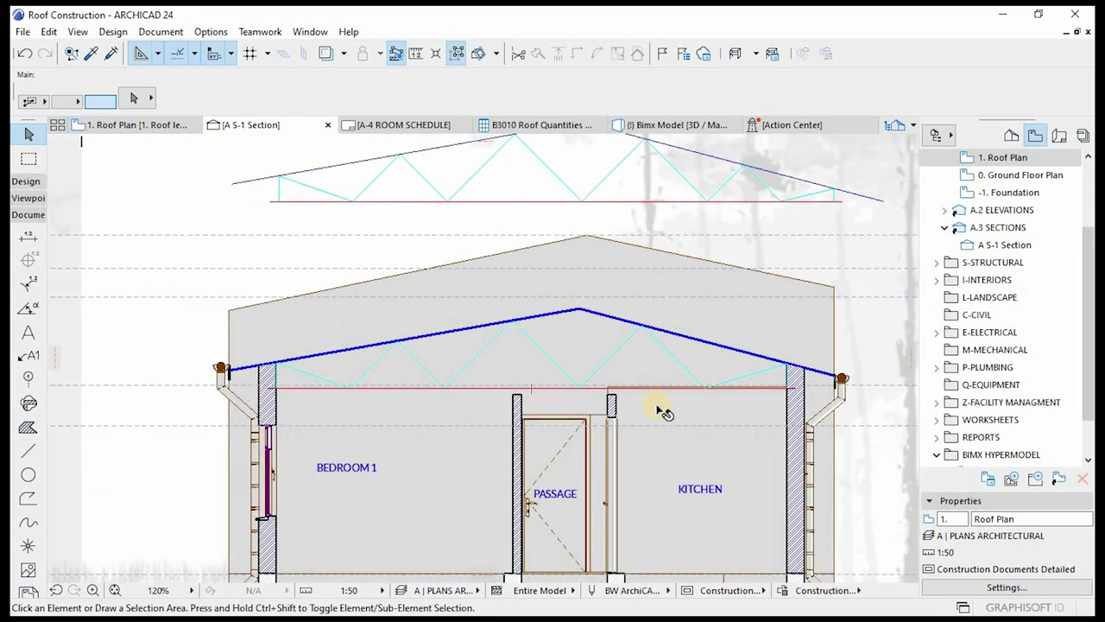
pyautogui.scroll(1, 550, 402)
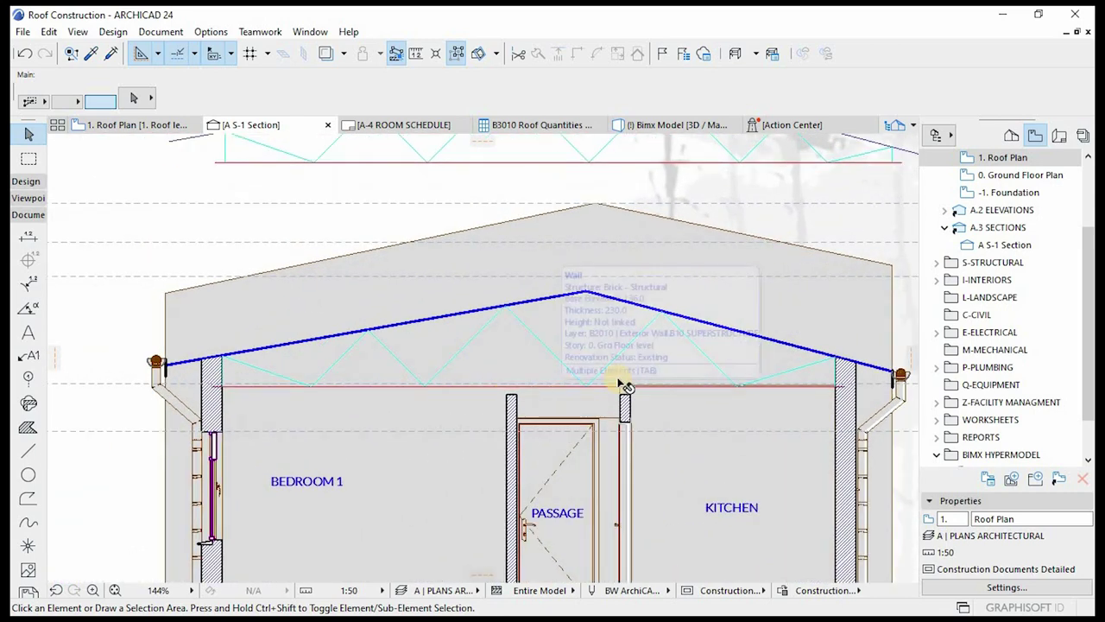
pyautogui.click(625, 349)
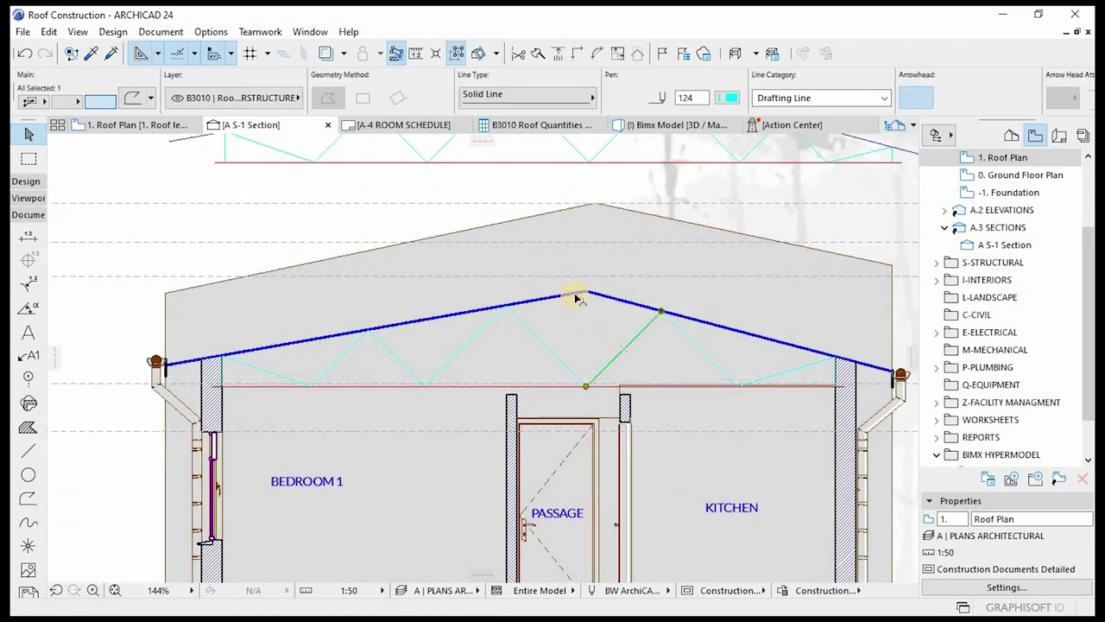
pyautogui.keyDown('shift'); pyautogui.click(562, 387); pyautogui.keyUp('shift')
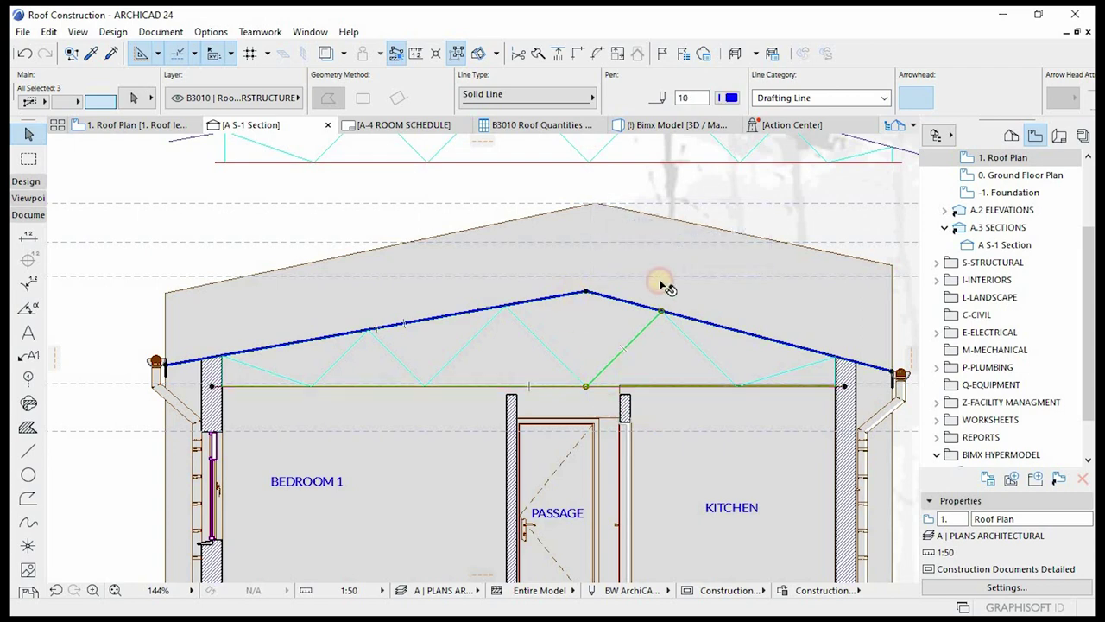
pyautogui.click(456, 53)
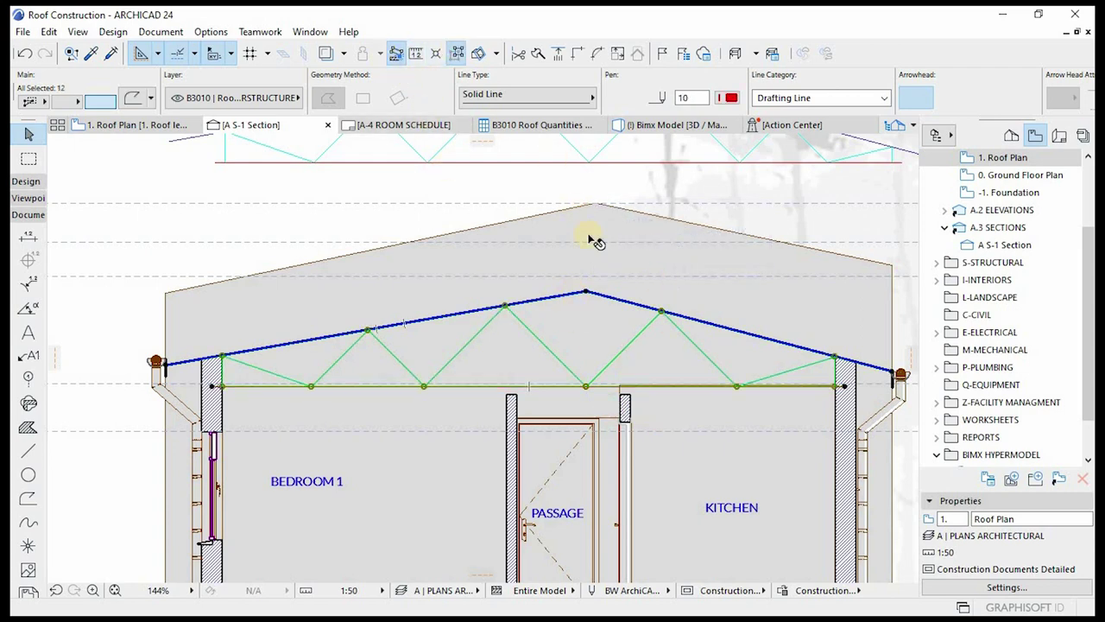
# - Create a TrussMaker truss from the selected linework, accepting timber profiles of 114 × 80 for pens 7 and 10 and 80 × 80 for pen 124
pyautogui.scroll(4, 189, 383)
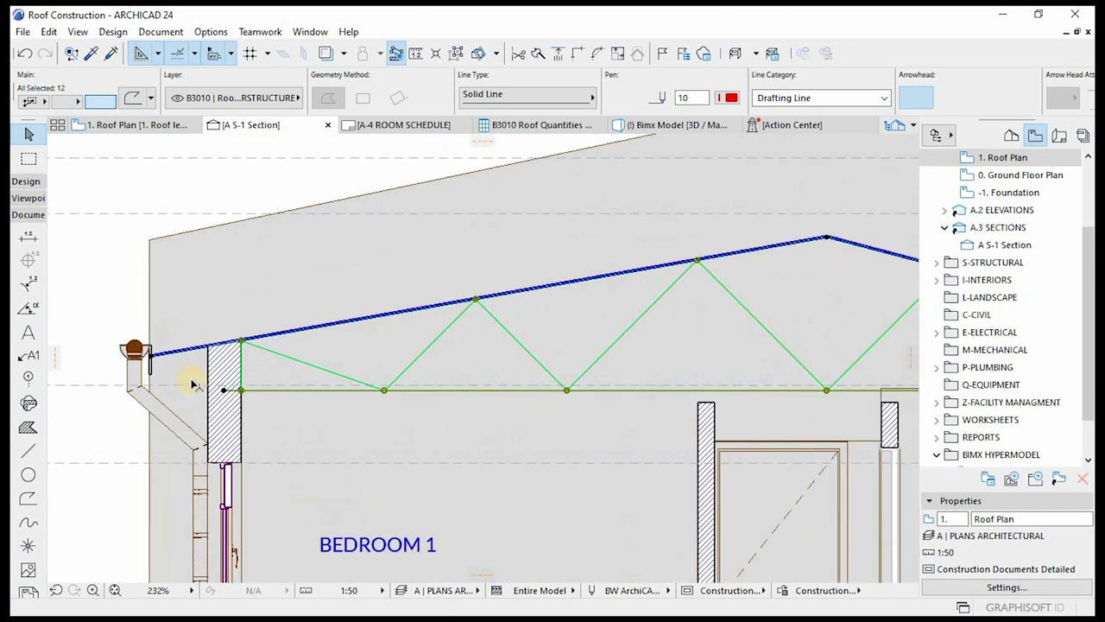
pyautogui.click(117, 35)
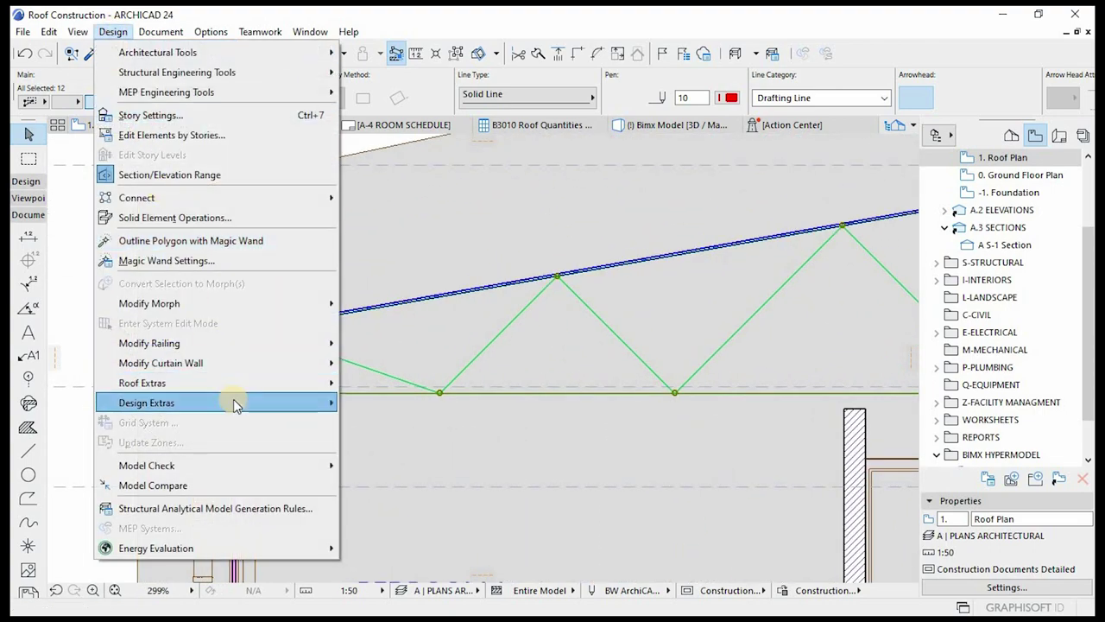
pyautogui.moveTo(234, 403)
pyautogui.moveTo(408, 461)
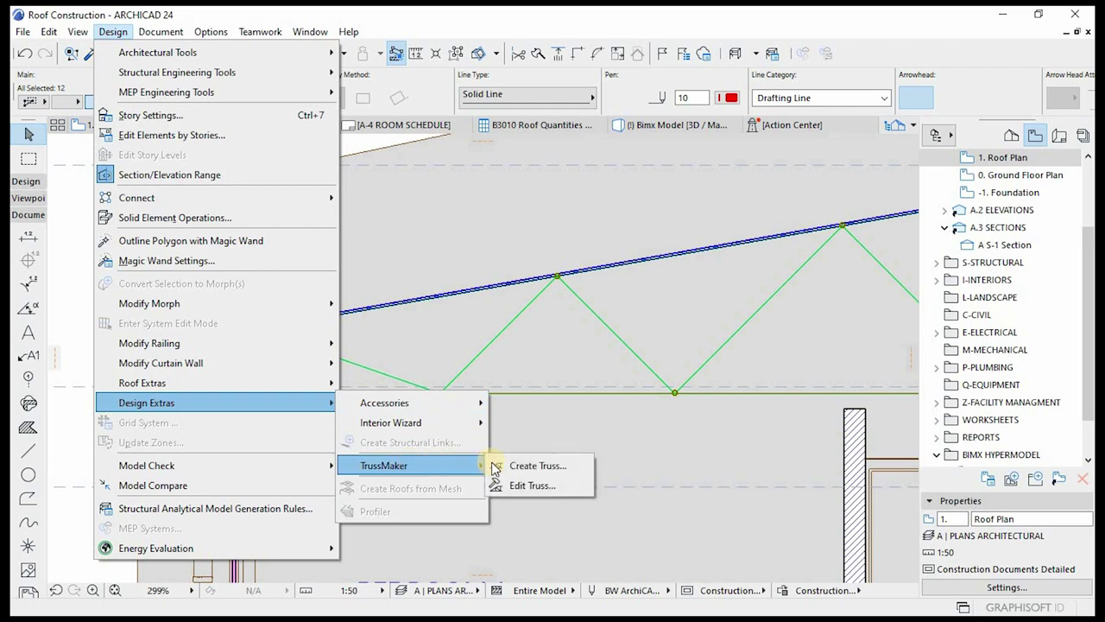
pyautogui.click(541, 466)
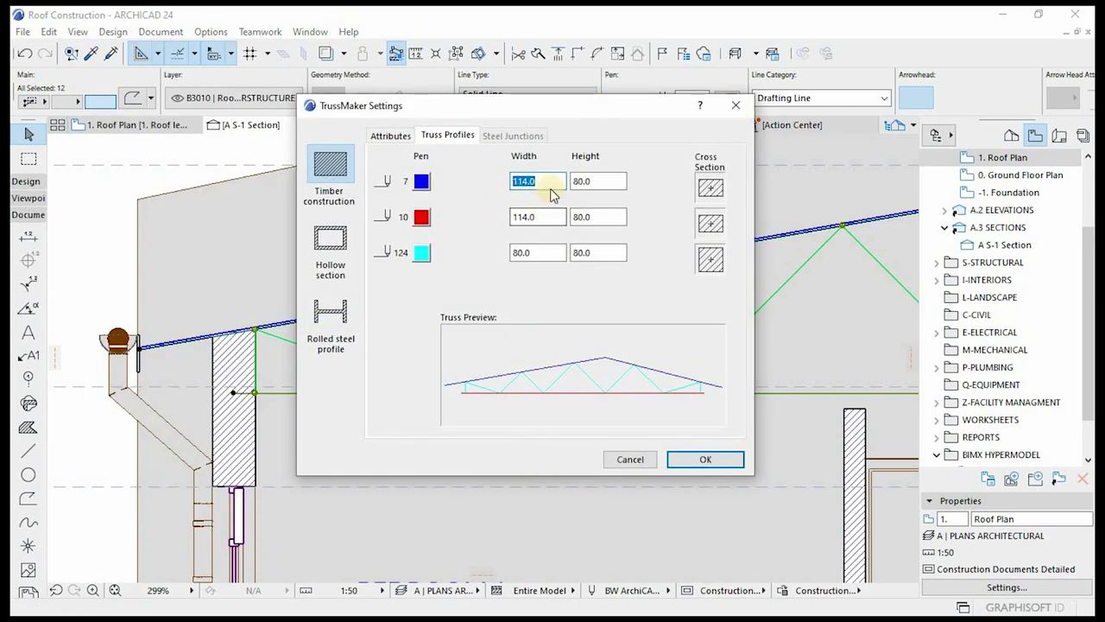
pyautogui.doubleClick(518, 217)
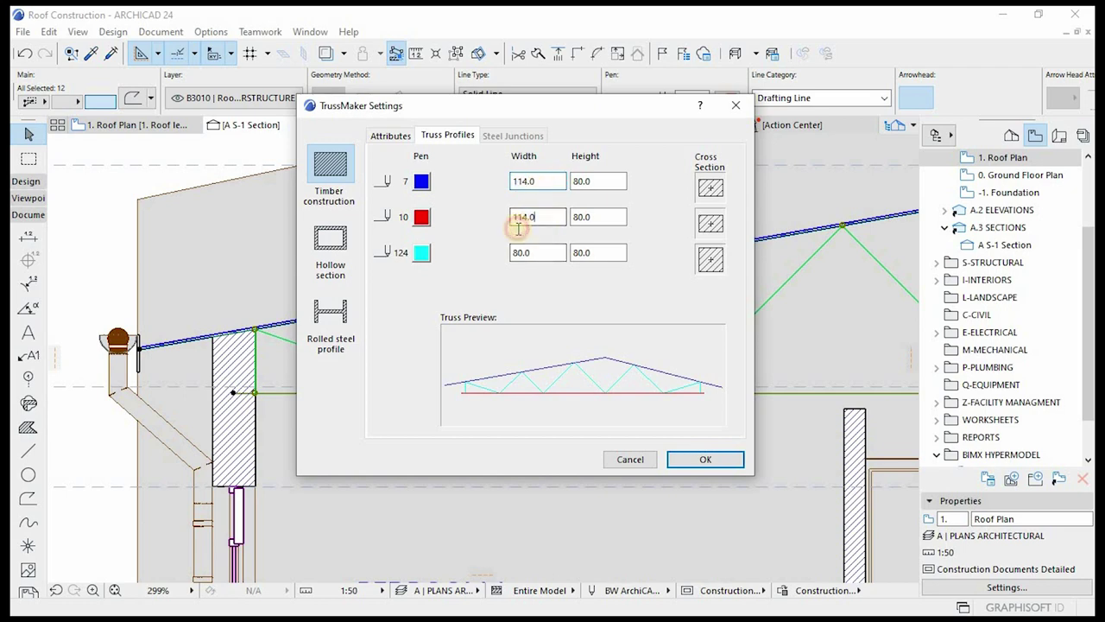
pyautogui.click(542, 185)
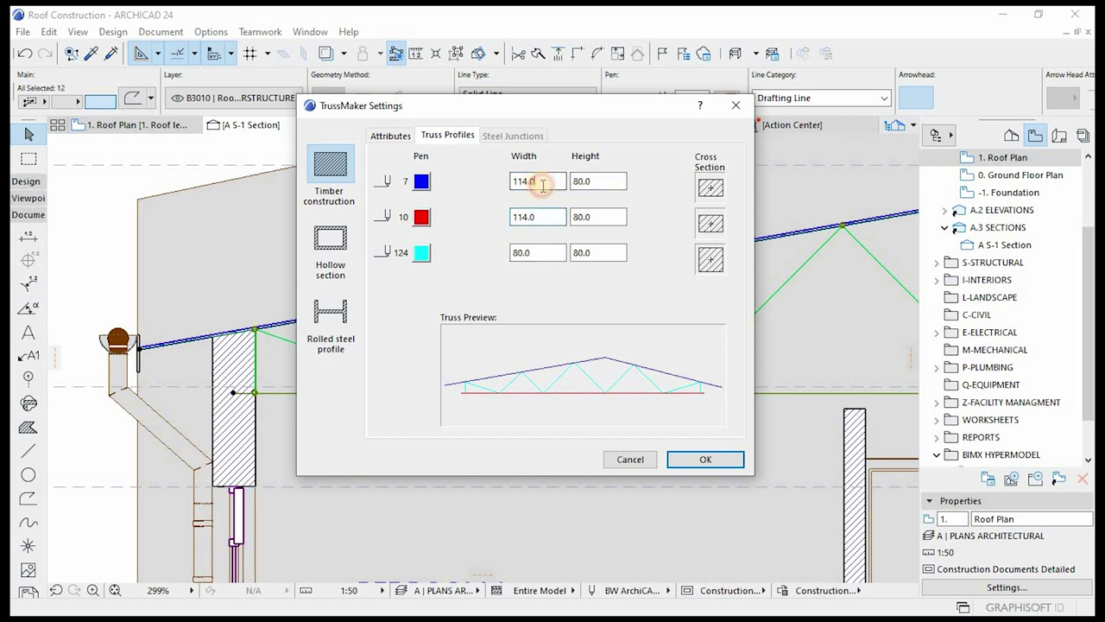
pyautogui.moveTo(536, 181); pyautogui.dragTo(482, 180)
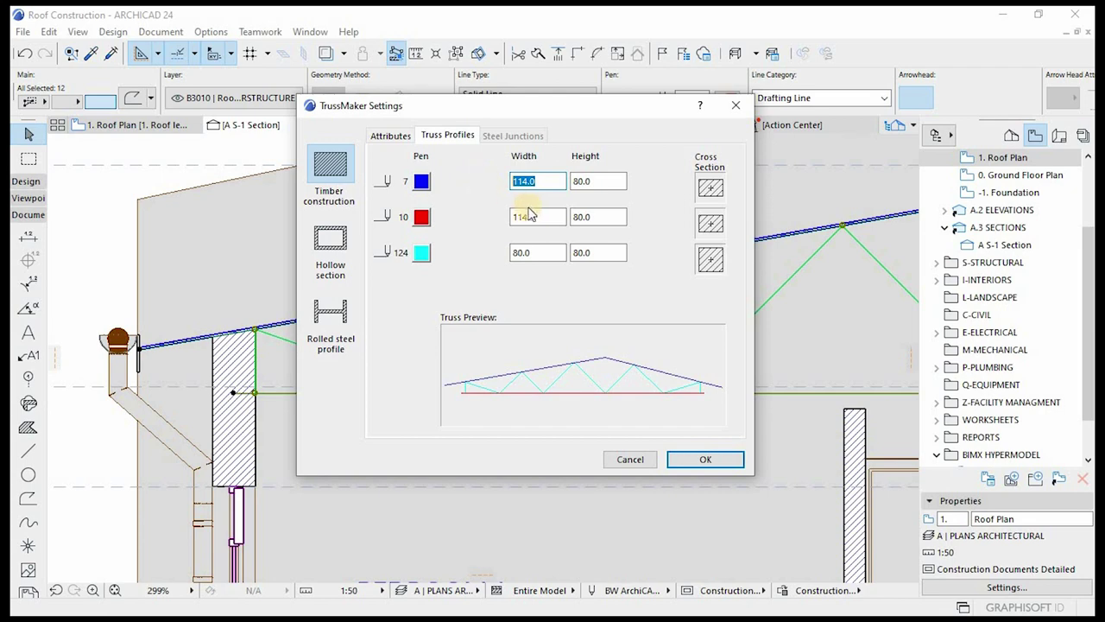
pyautogui.click(523, 251)
pyautogui.moveTo(523, 251); pyautogui.dragTo(488, 251)
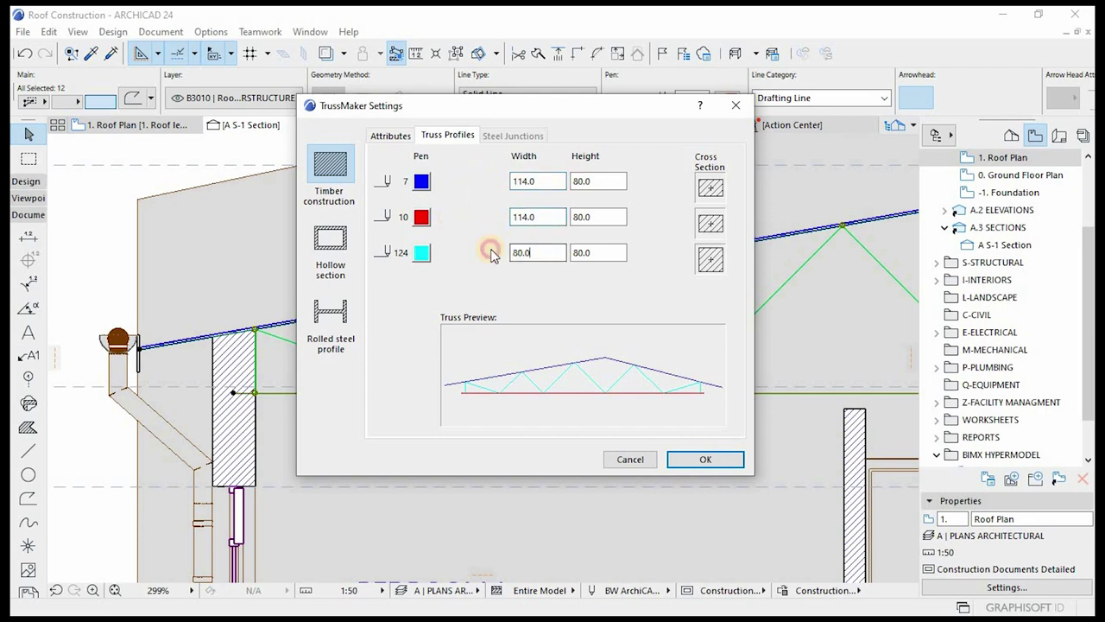
pyautogui.doubleClick(596, 252)
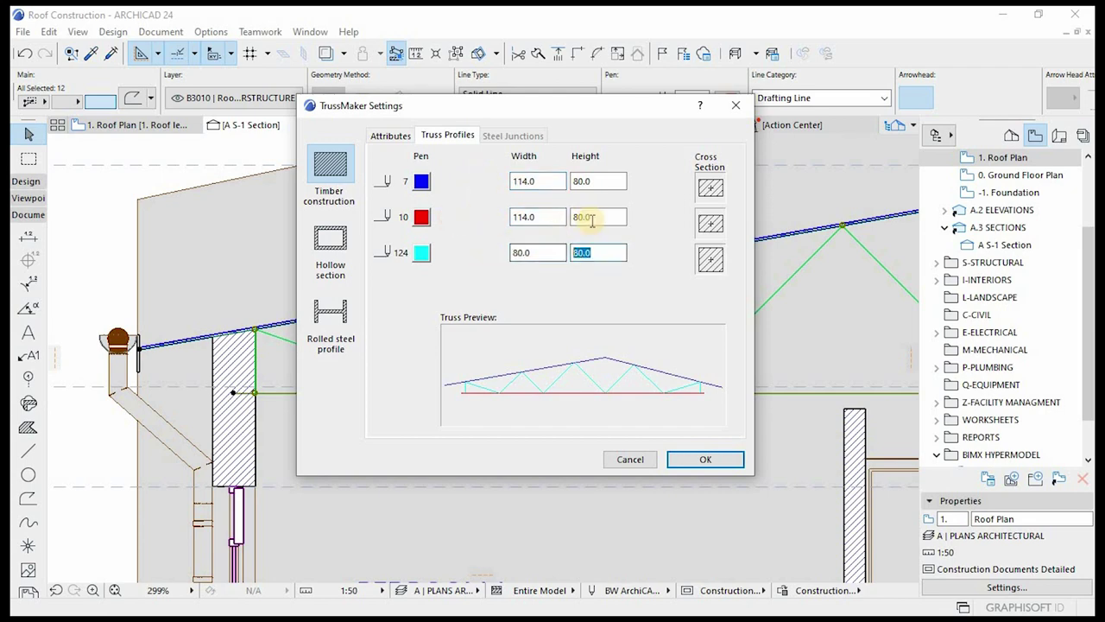
pyautogui.click(707, 460)
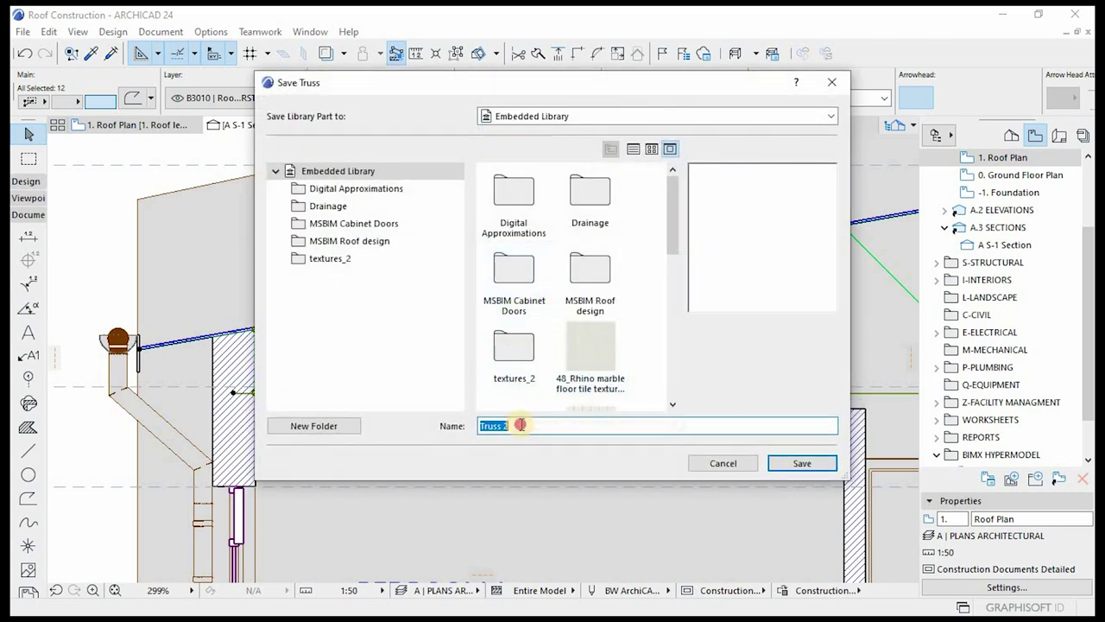
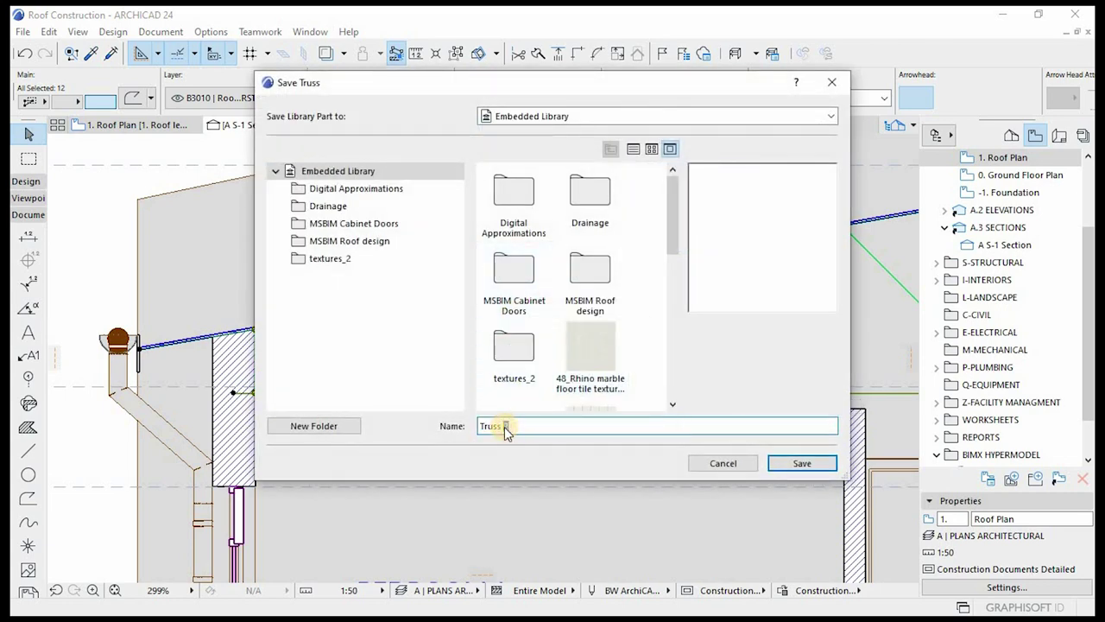
# - Save the truss as Truss B in the MSBIM Roof design folder of the embedded library
pyautogui.write('B')
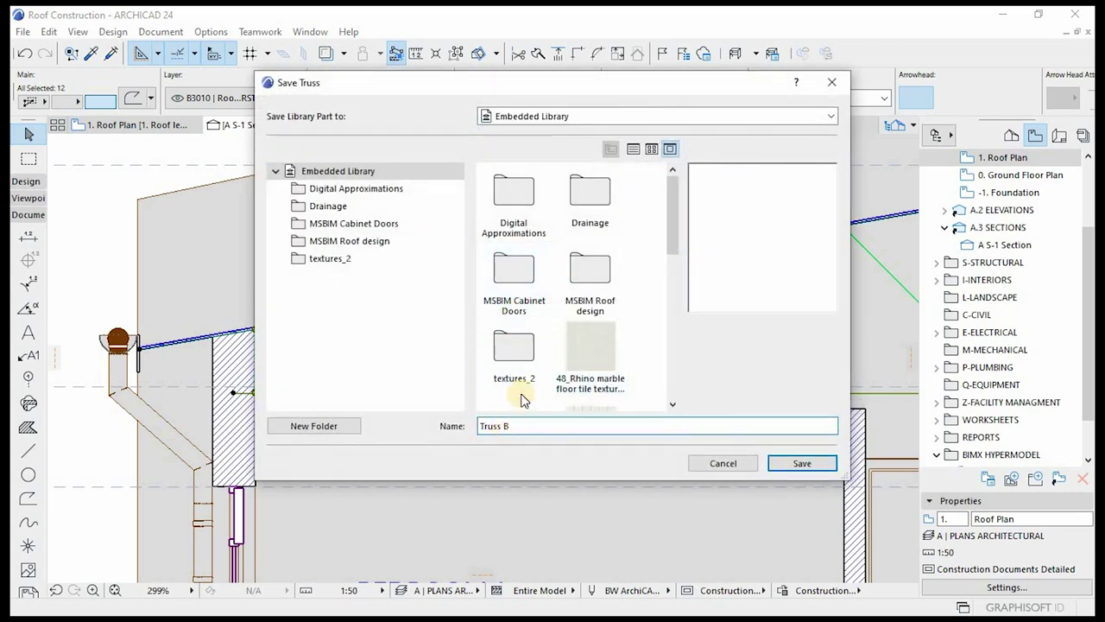
pyautogui.click(367, 241)
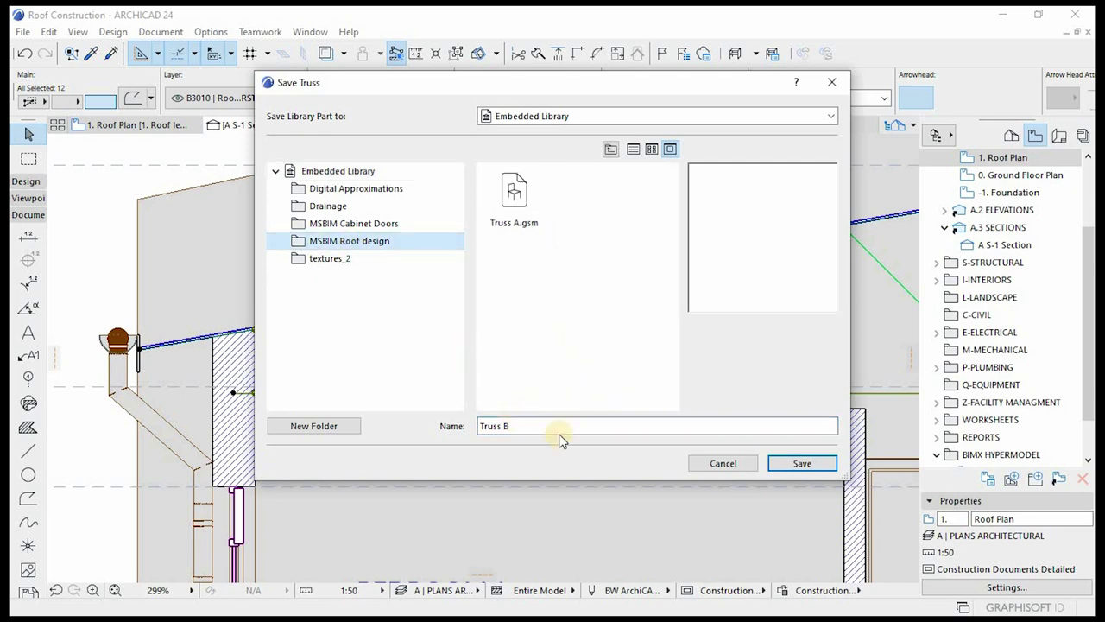
pyautogui.click(803, 462)
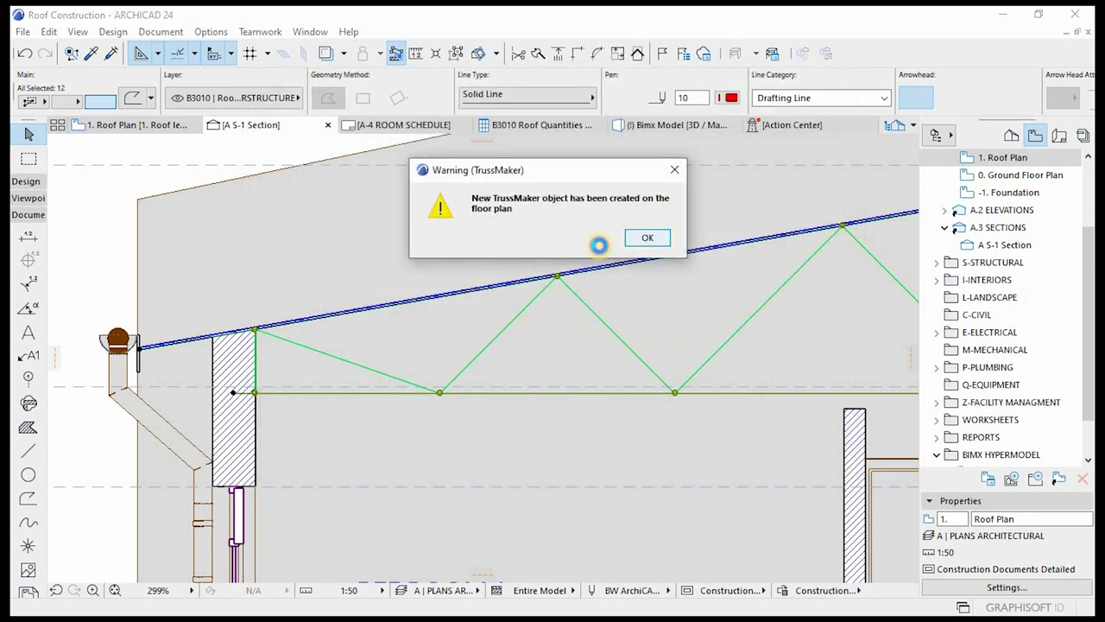
# - Dismiss the TrussMaker notice, deselect the truss linework and open the Ground Floor Plan
pyautogui.click(646, 237)
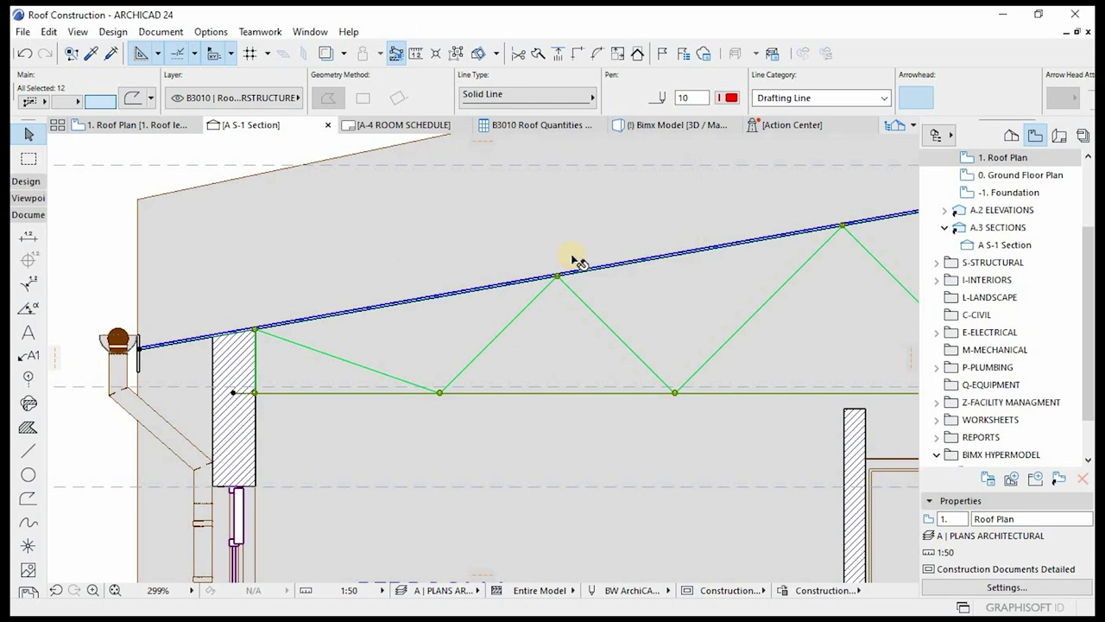
pyautogui.press('Escape')
pyautogui.scroll(-5, 407, 293)
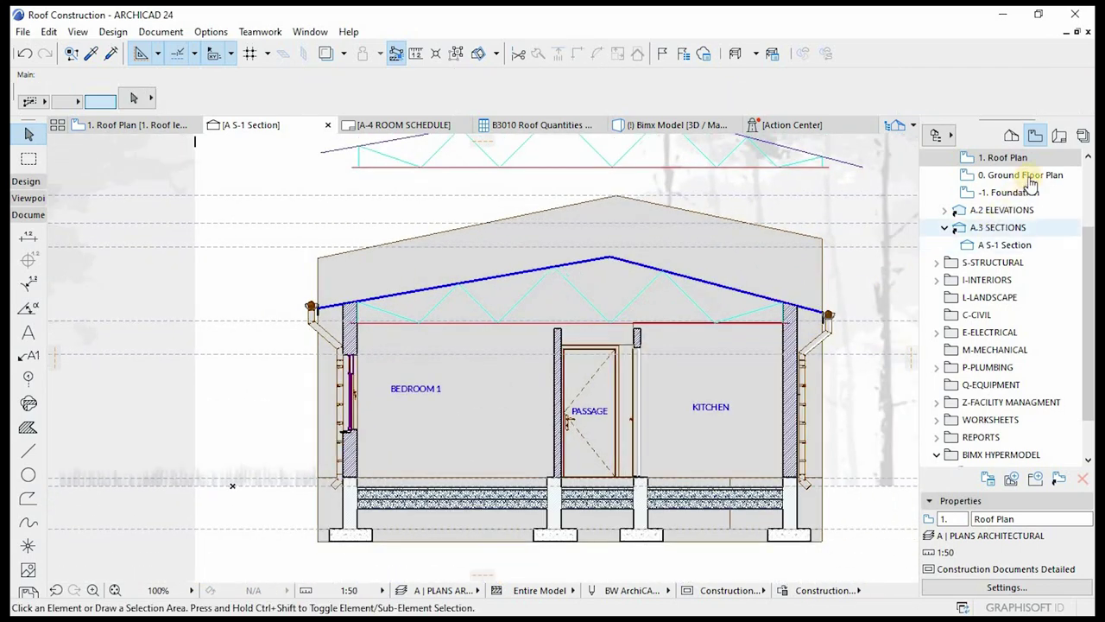
pyautogui.doubleClick(1023, 175)
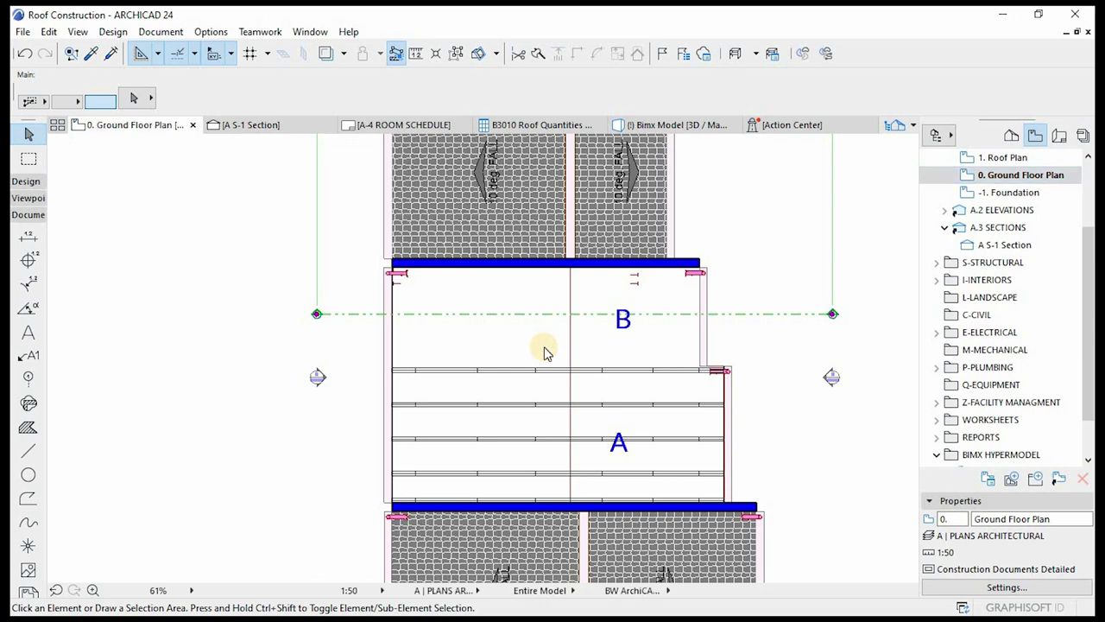
# - Move the new Truss B object onto the house along the section line and set its home story to 1. Roof level
pyautogui.scroll(-2, 563, 357)
pyautogui.click(228, 341)
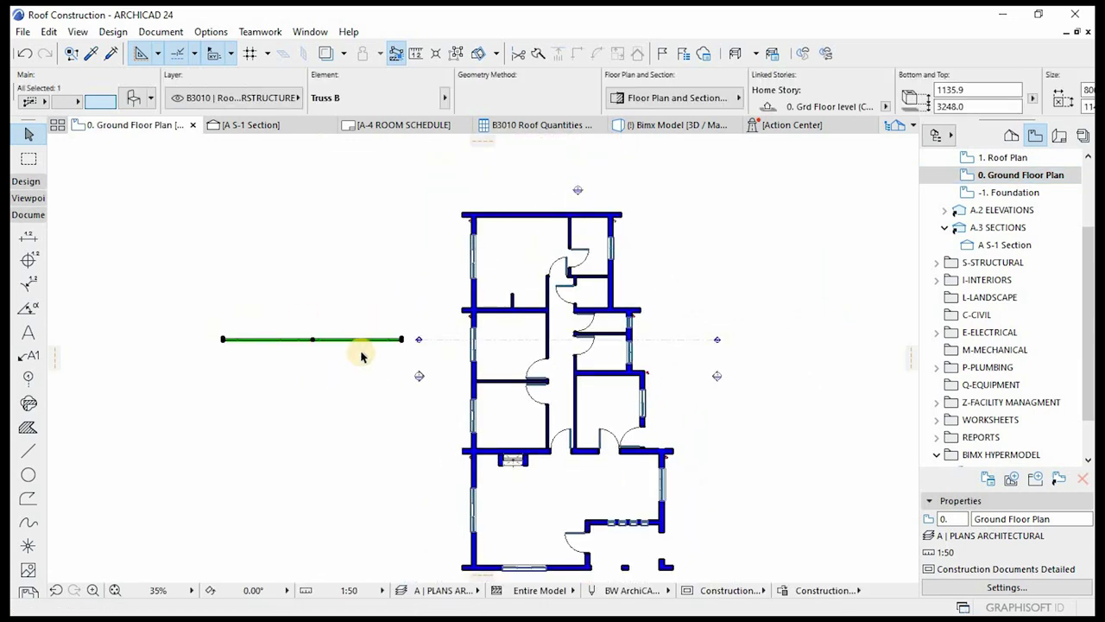
pyautogui.click(402, 339)
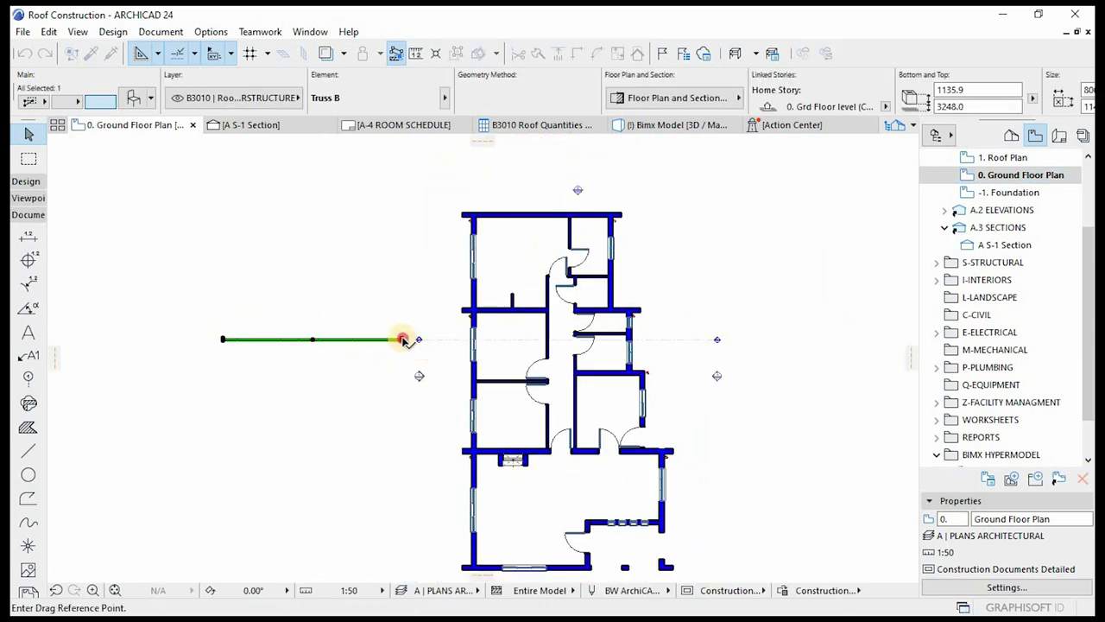
pyautogui.click(636, 329)
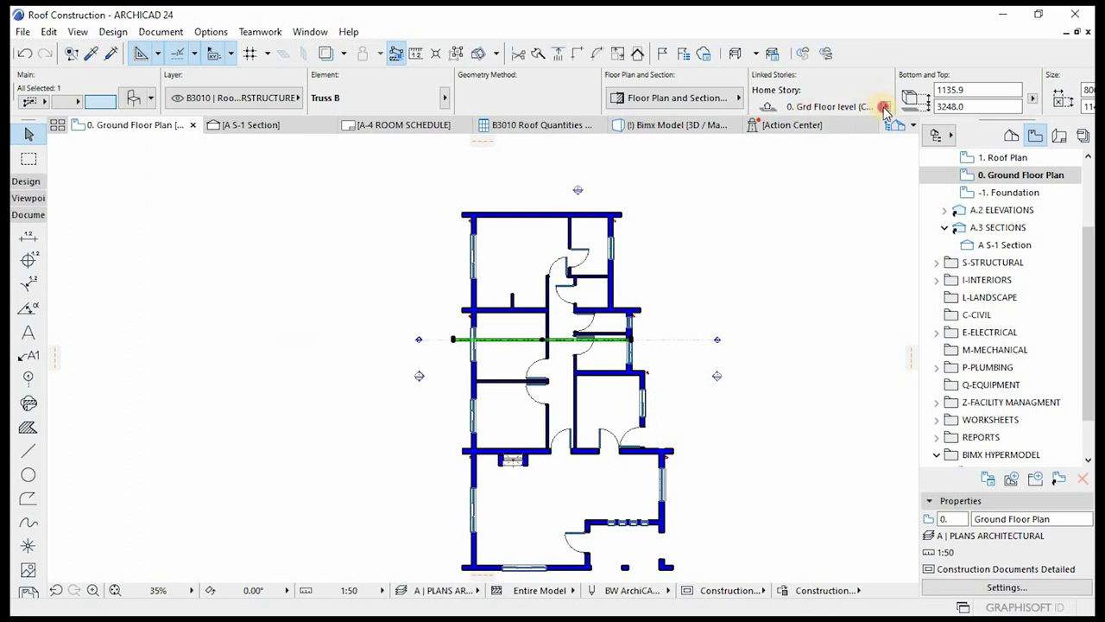
pyautogui.click(885, 107)
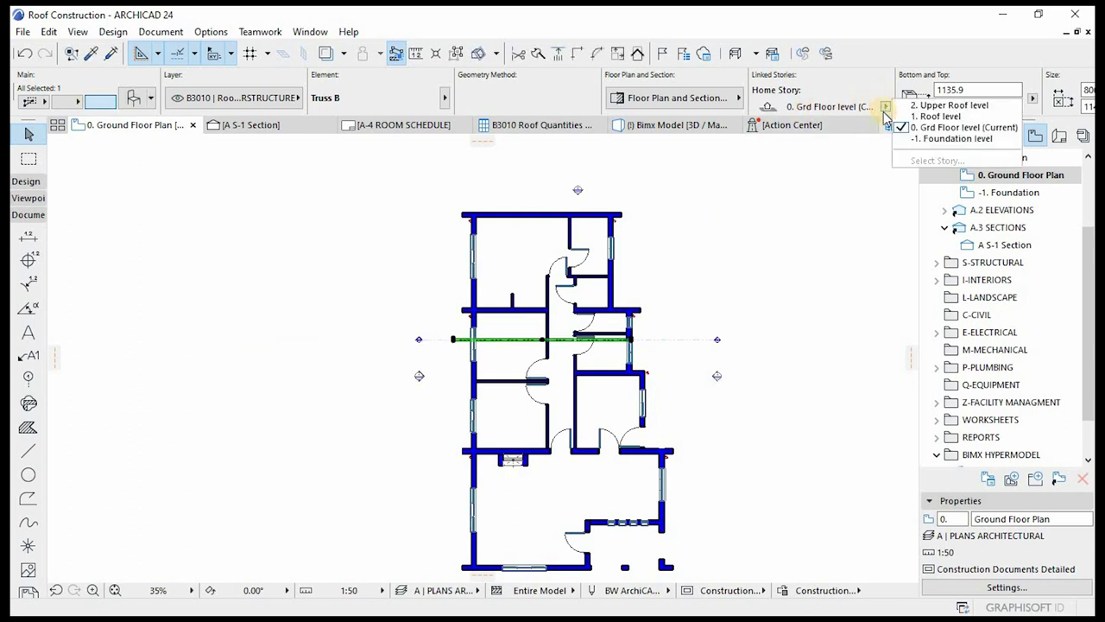
pyautogui.click(949, 116)
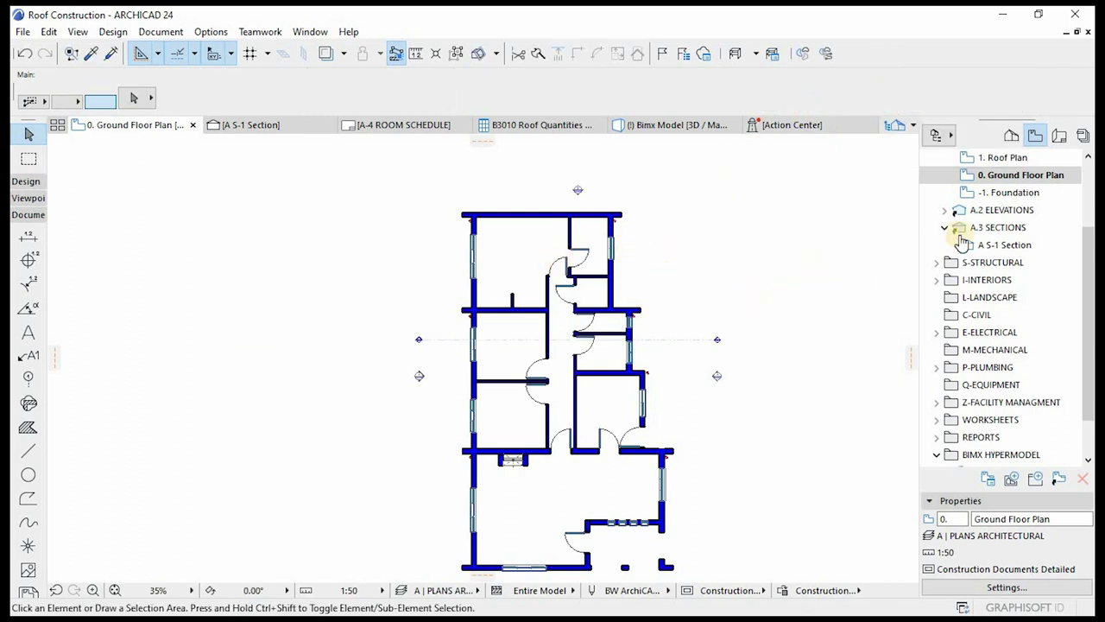
# - In the A S-1 section, mirror the Truss B object about a vertical axis through its apex
pyautogui.scroll(1, 1024, 215)
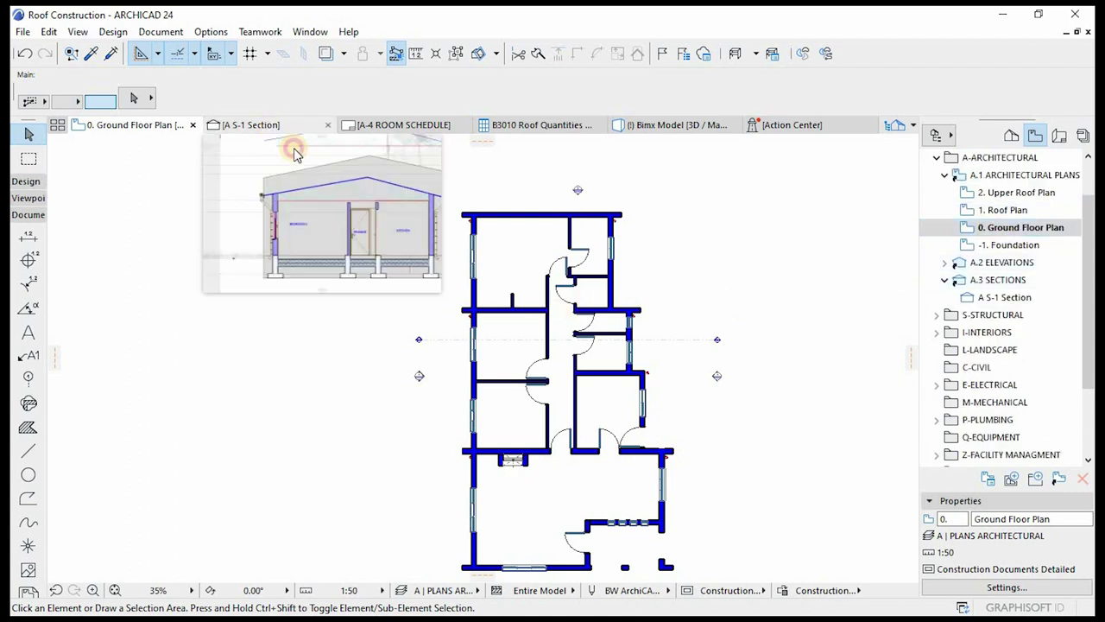
pyautogui.click(271, 125)
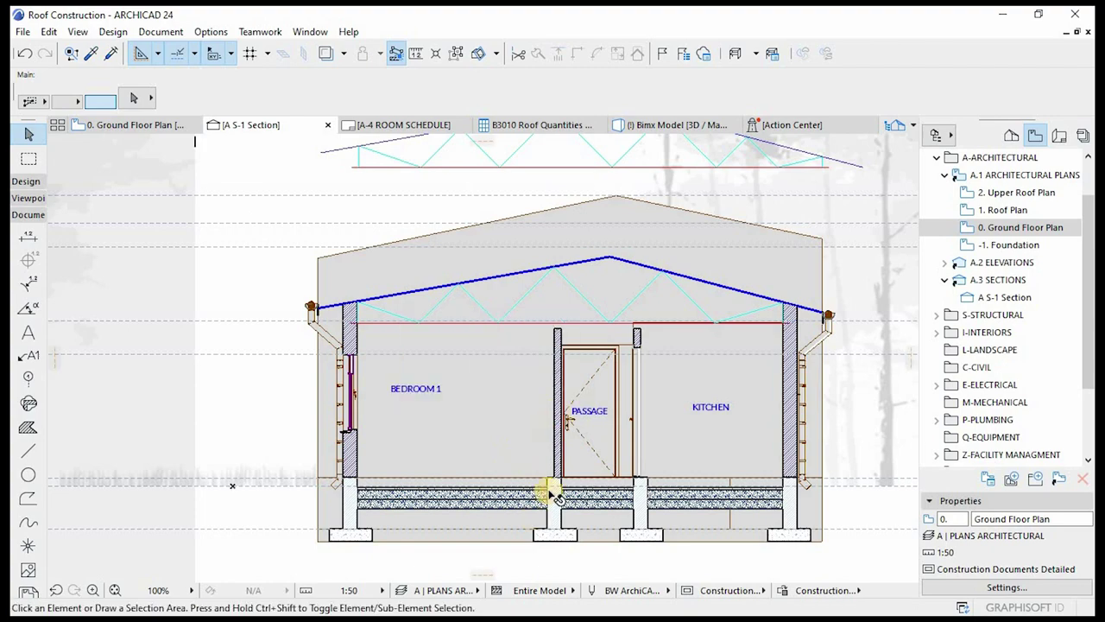
pyautogui.scroll(-5, 547, 486)
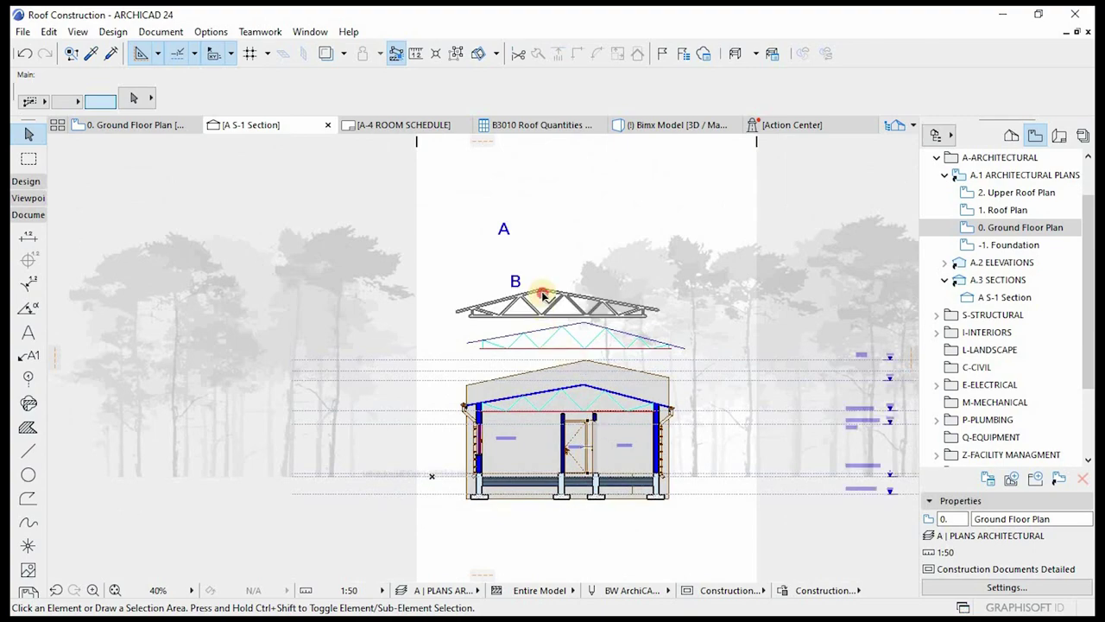
pyautogui.click(575, 309)
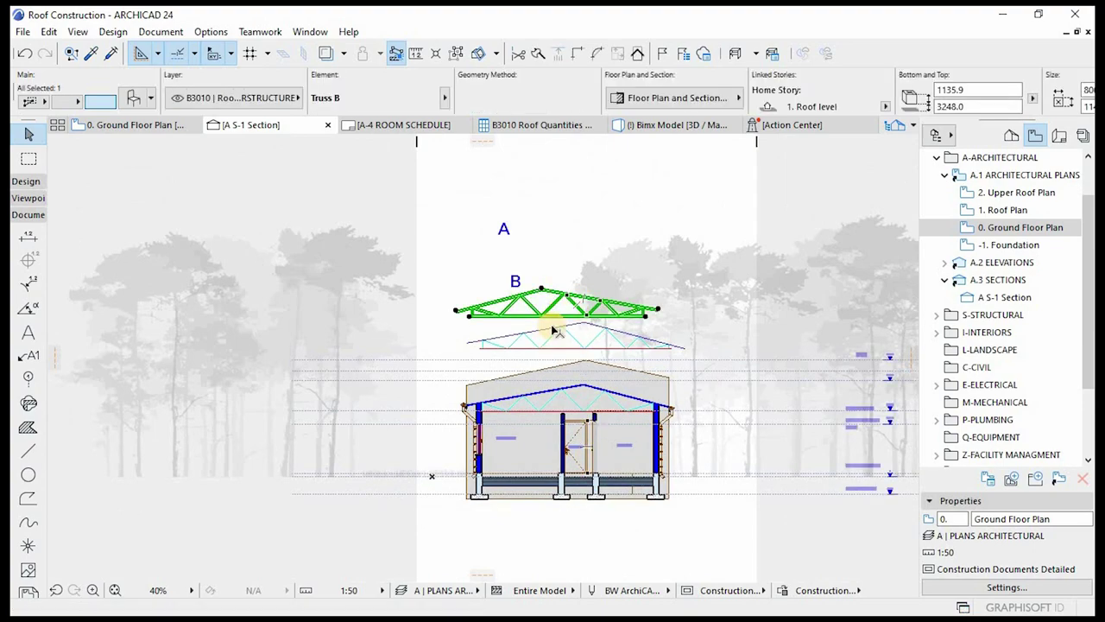
pyautogui.scroll(3, 552, 331)
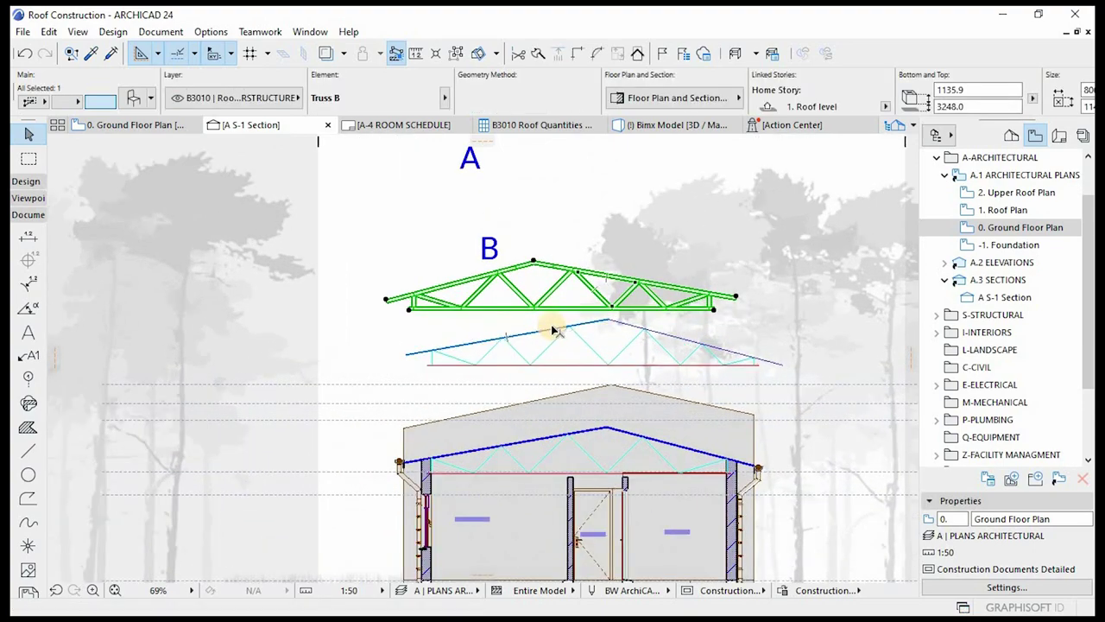
pyautogui.hotkey('ctrl', 'm')
pyautogui.click(534, 261)
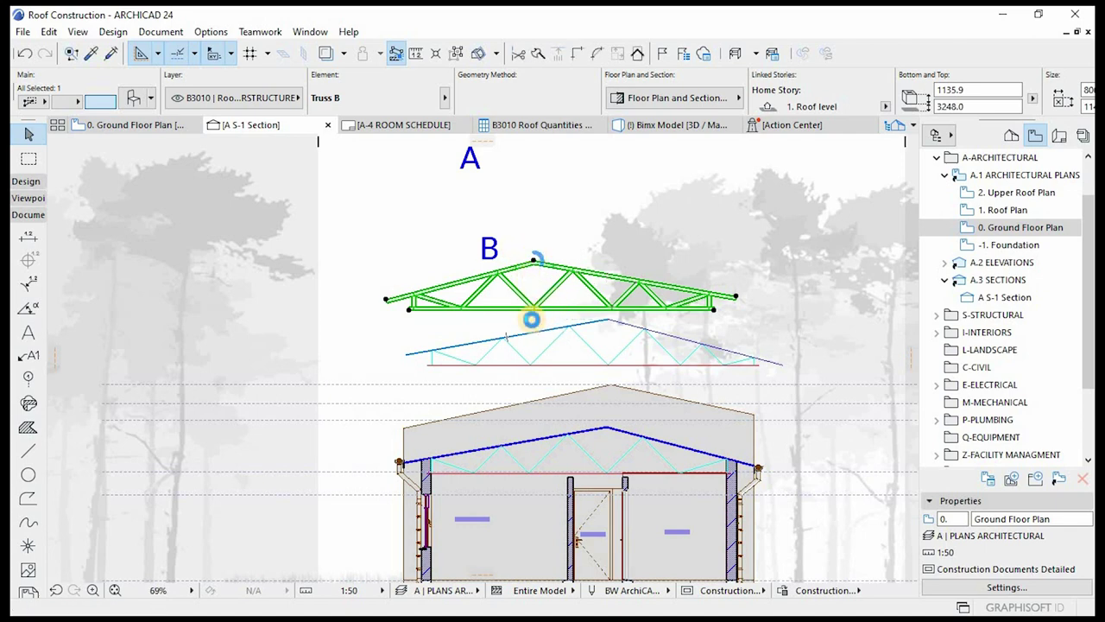
pyautogui.click(531, 320)
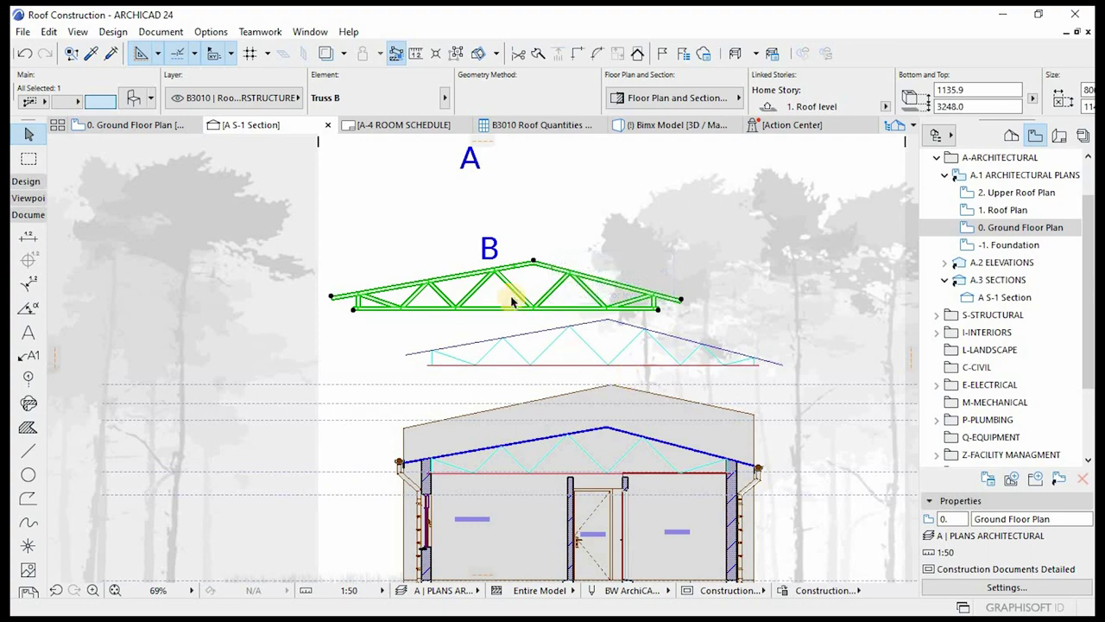
# - Move Truss B by its apex to the underside of the roof ridge in the section
pyautogui.hotkey('ctrl', 'd')
pyautogui.click(535, 262)
pyautogui.scroll(5, 608, 427)
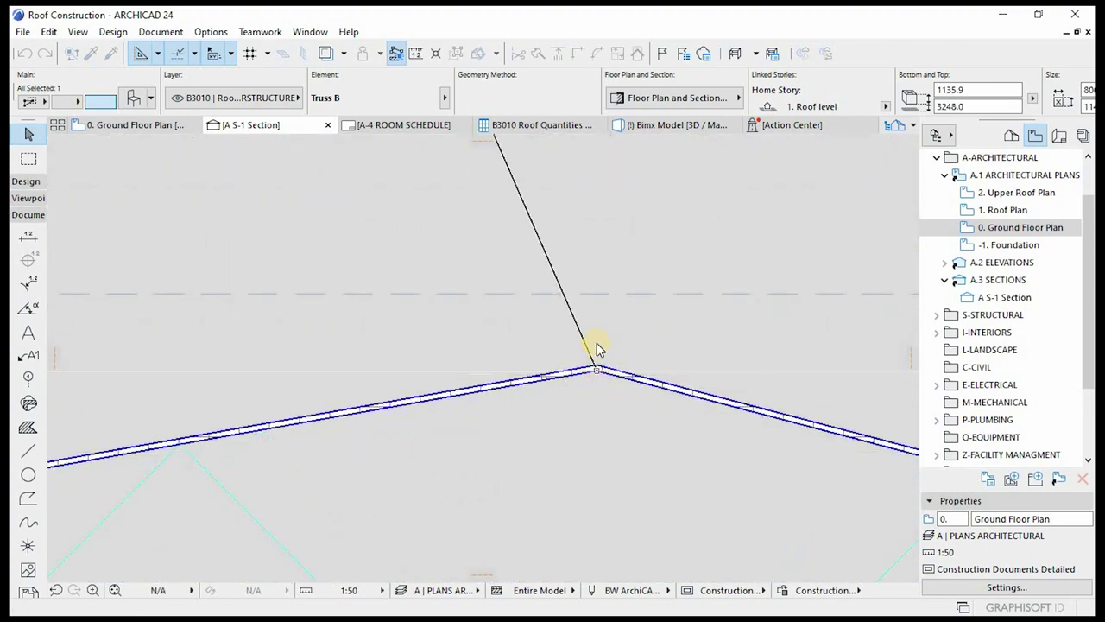
pyautogui.click(596, 345)
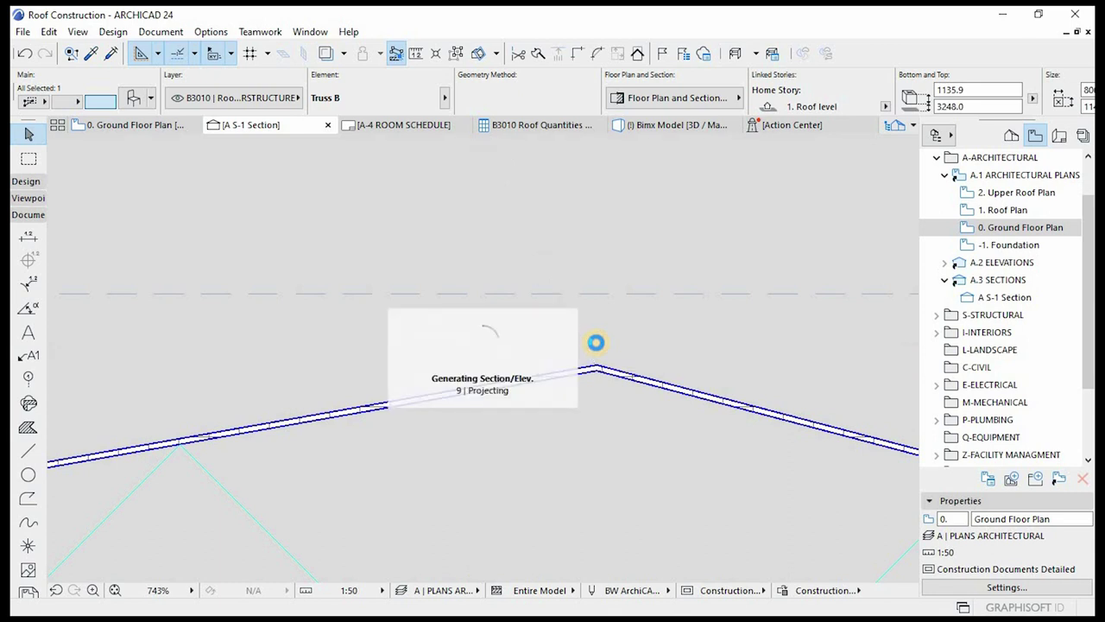
pyautogui.scroll(-8, 557, 285)
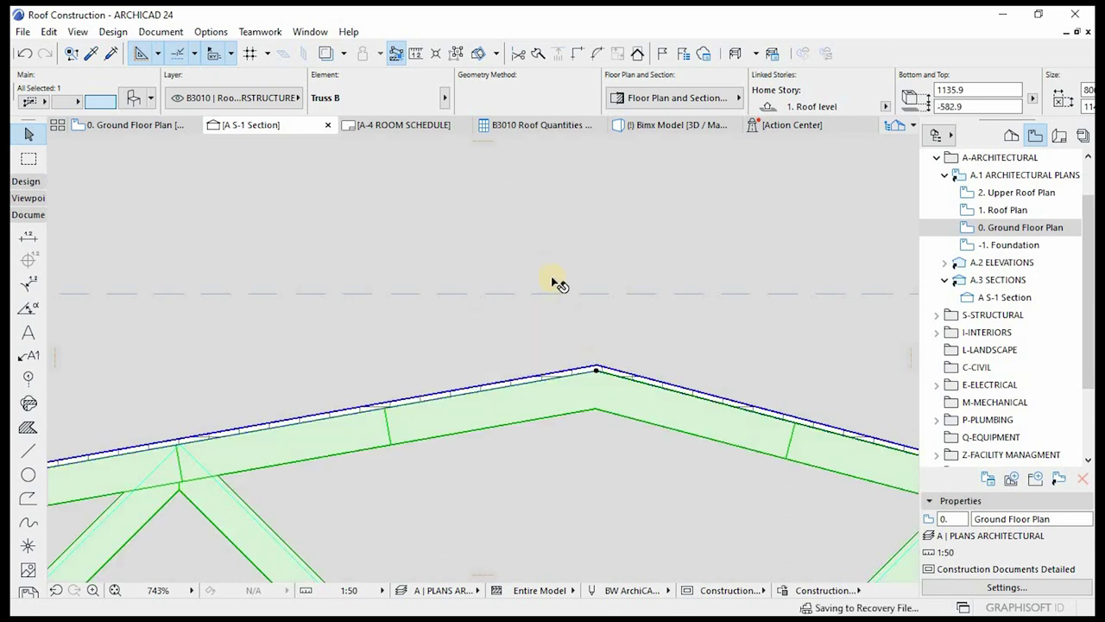
pyautogui.scroll(-3, 621, 319)
pyautogui.scroll(3, 647, 315)
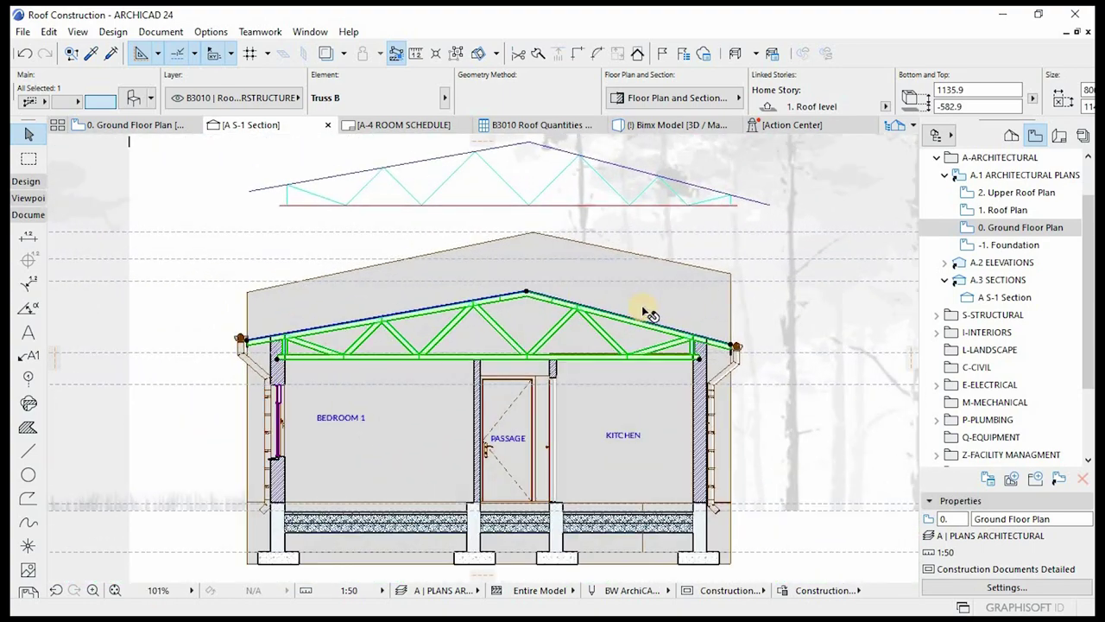
pyautogui.scroll(1, 235, 332)
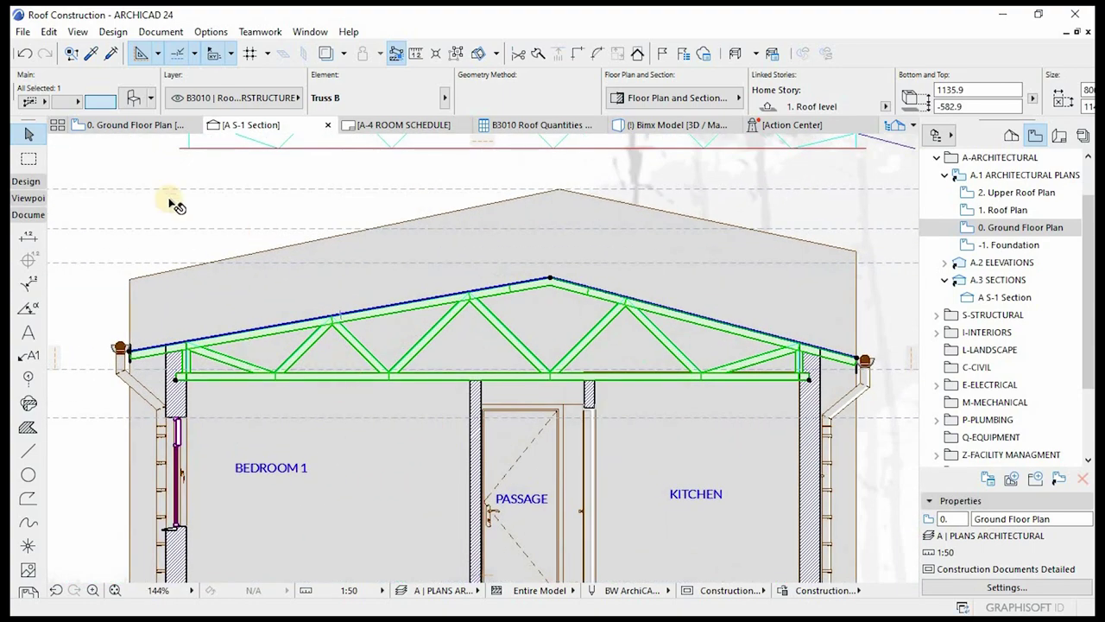
# - Open Truss B's object settings and bring up the class choices for its Uniformat - 2010 CSI classification
pyautogui.hotkey('ctrl', 't')
pyautogui.click(542, 214)
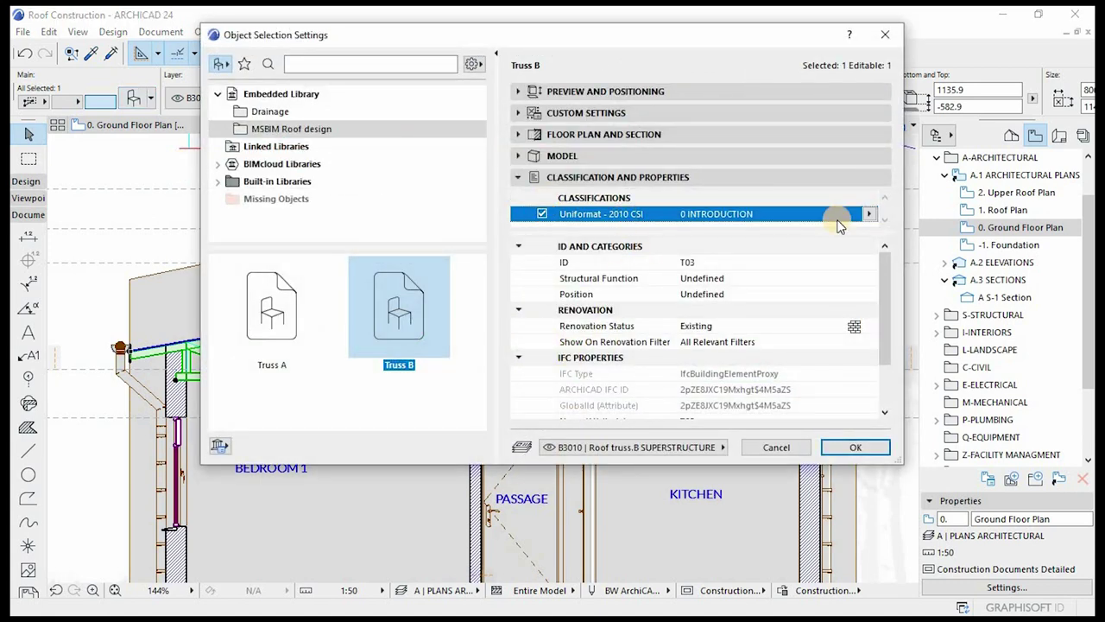
pyautogui.click(865, 213)
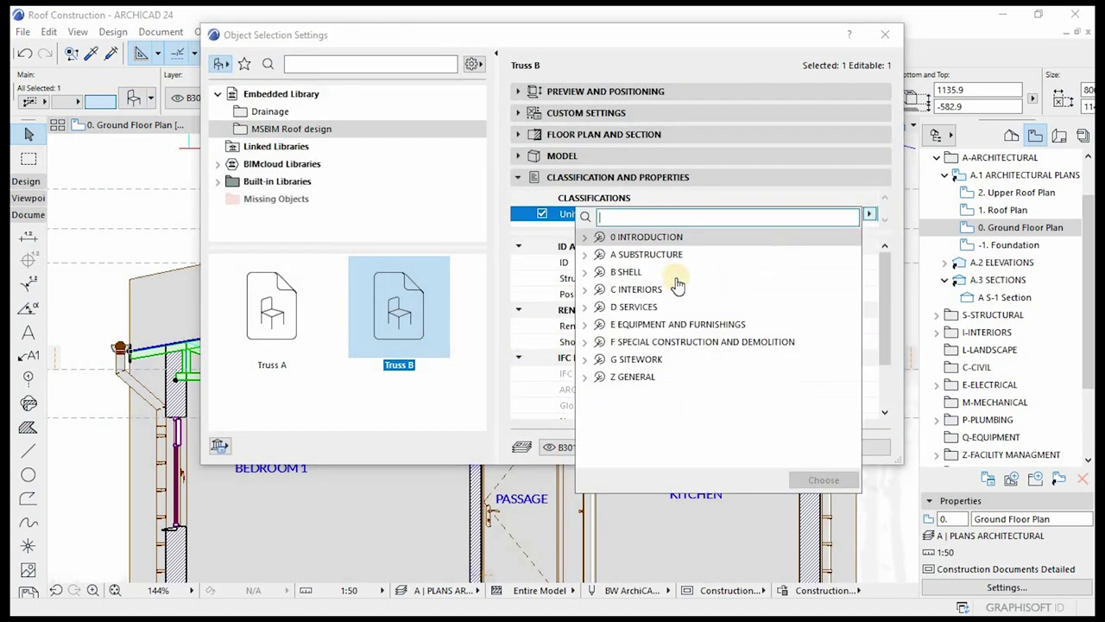
# - Classify the selected Truss B under Uniformat - 2010 CSI as B1020.10 Roof Structural Frame
pyautogui.click(586, 273)
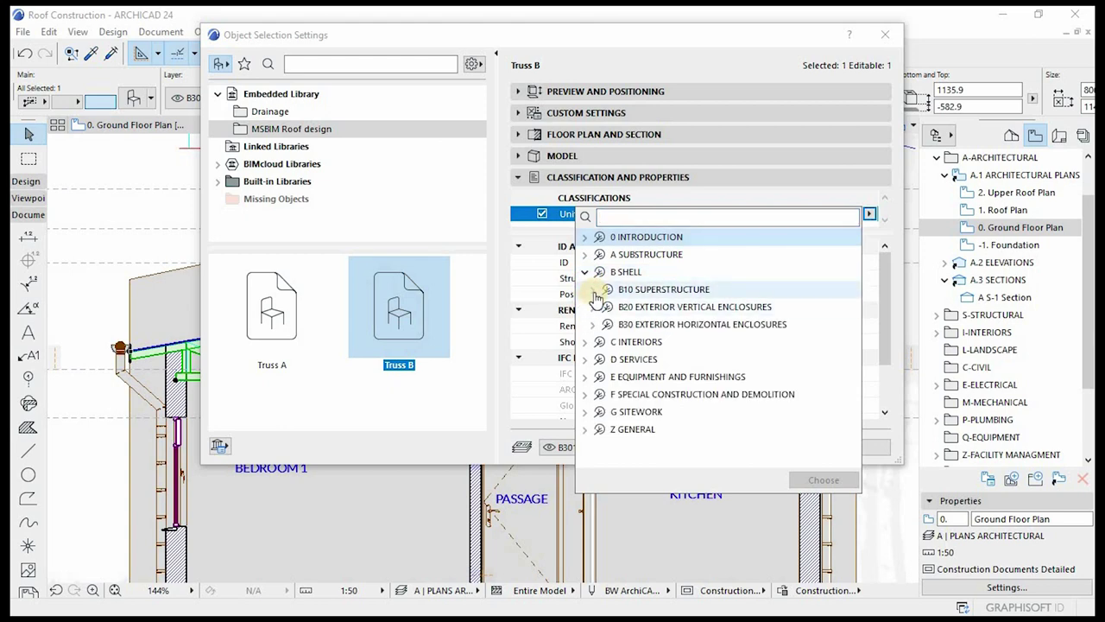
pyautogui.click(593, 289)
pyautogui.click(600, 324)
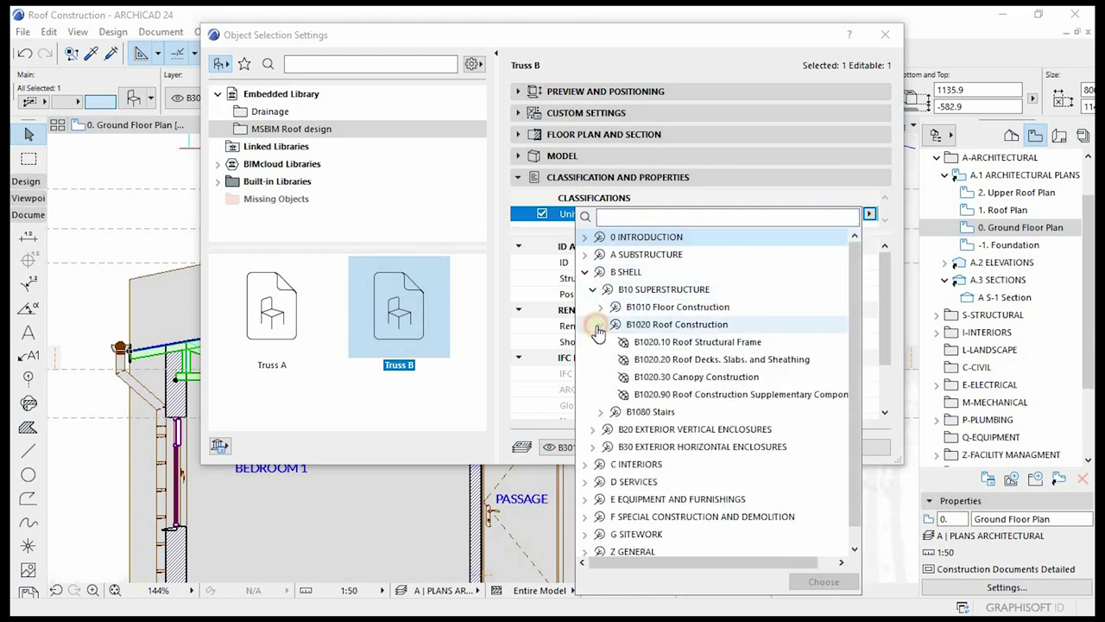
pyautogui.click(678, 343)
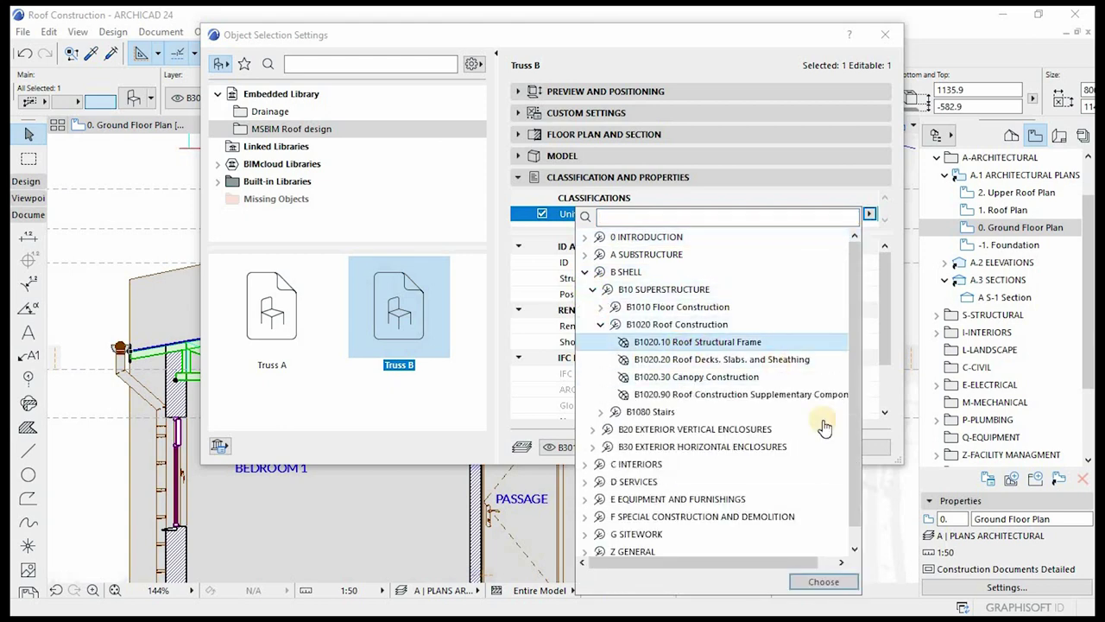
pyautogui.click(825, 585)
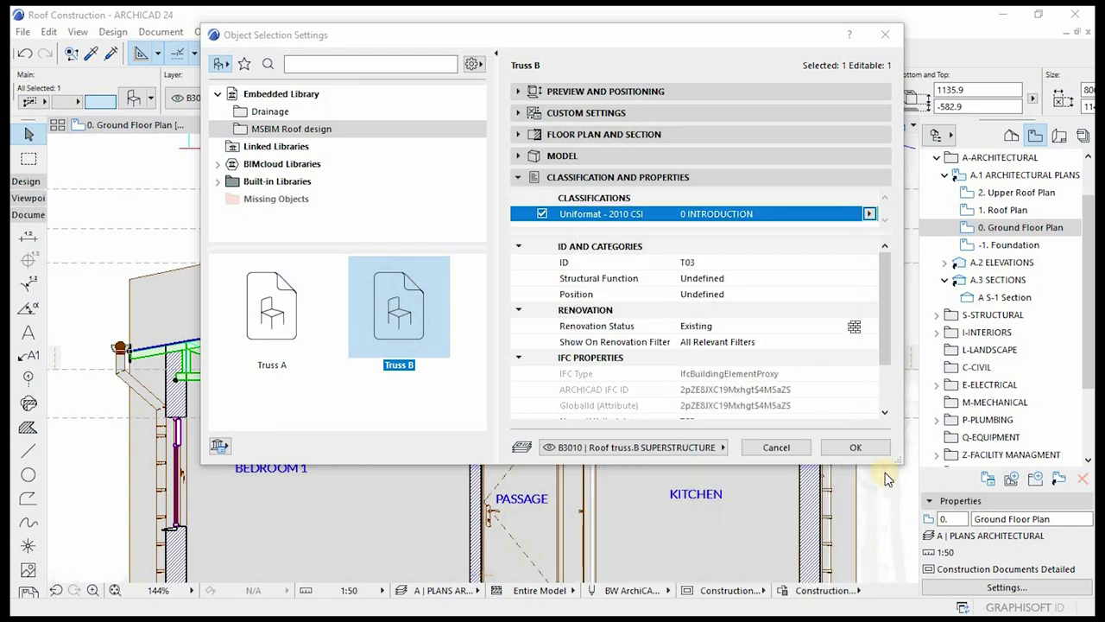
# - Set Truss B's surface to Wood: SA Pine in its custom settings and apply the object settings
pyautogui.click(523, 157)
pyautogui.click(522, 203)
pyautogui.click(522, 204)
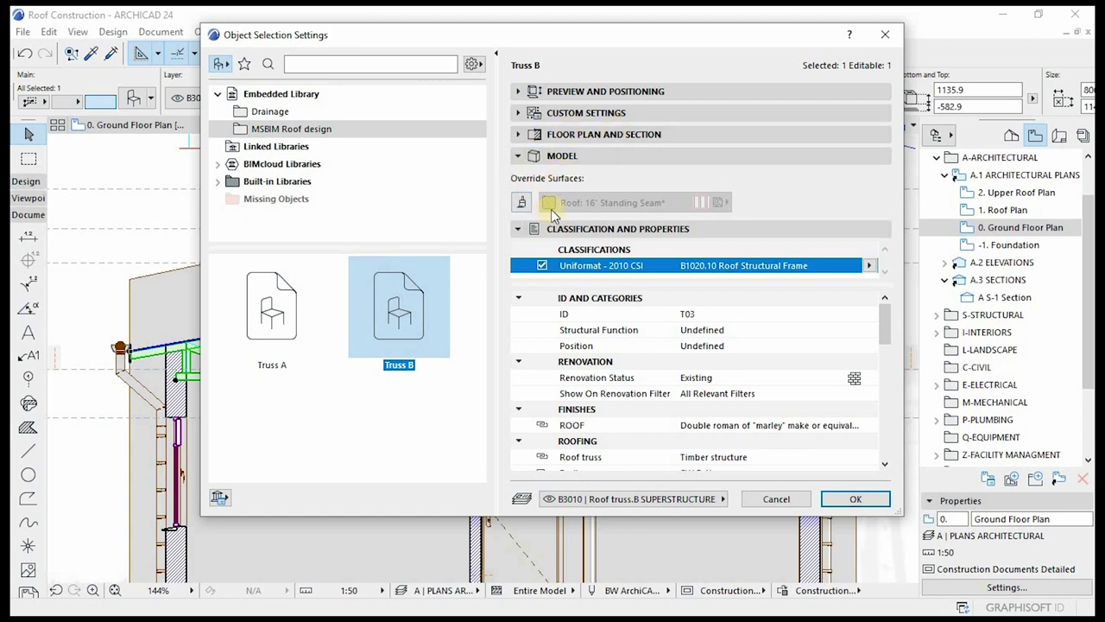
pyautogui.click(587, 113)
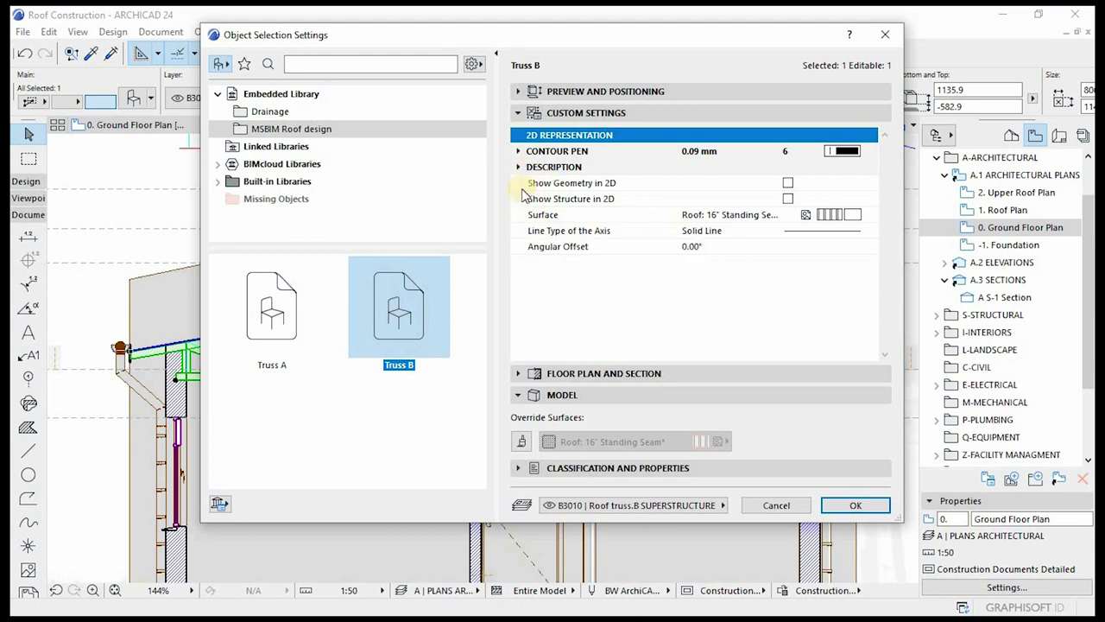
pyautogui.click(851, 215)
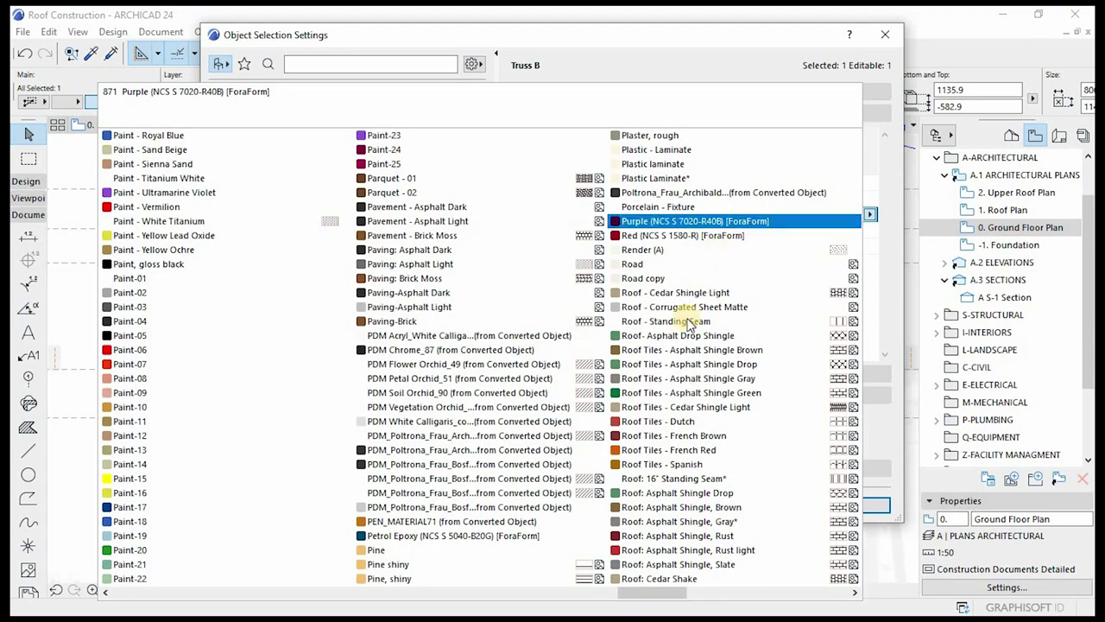
pyautogui.scroll(-8, 690, 453)
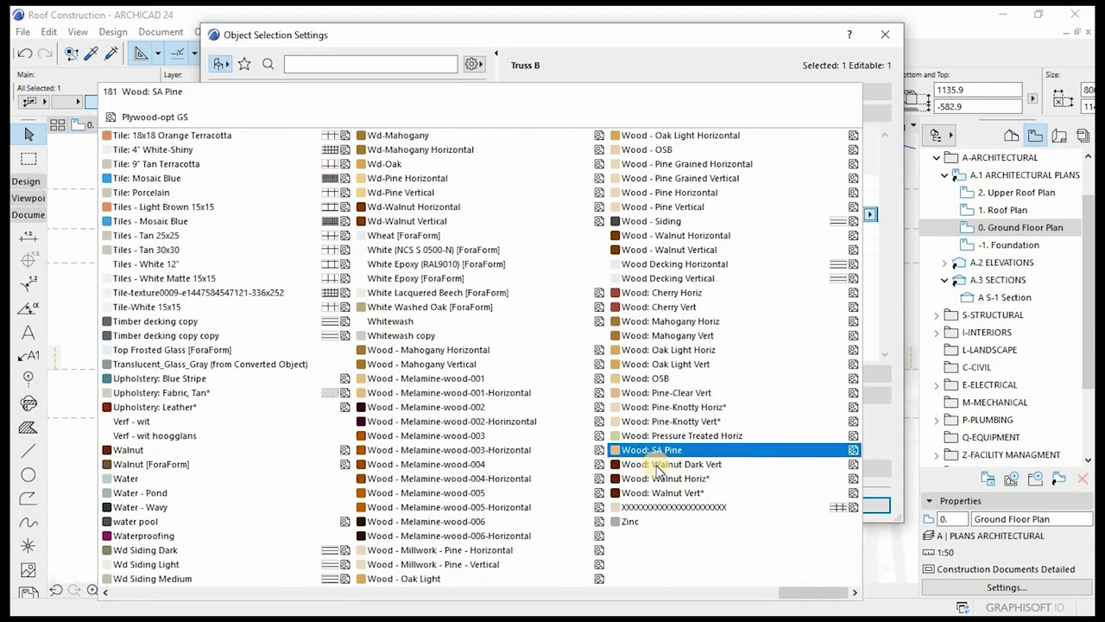
pyautogui.click(660, 452)
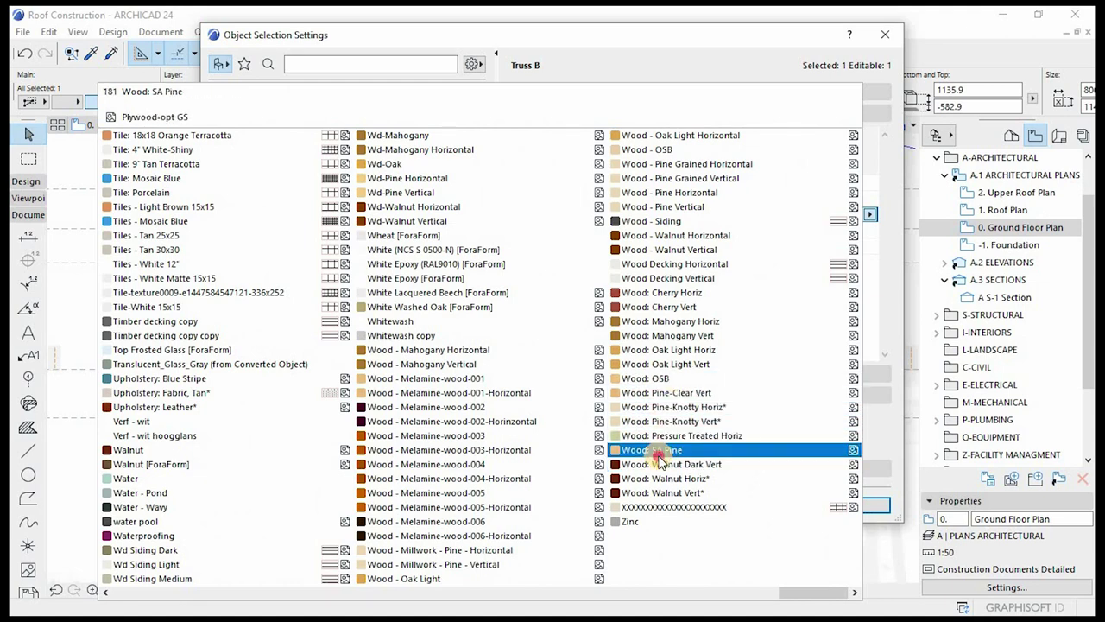
pyautogui.click(855, 505)
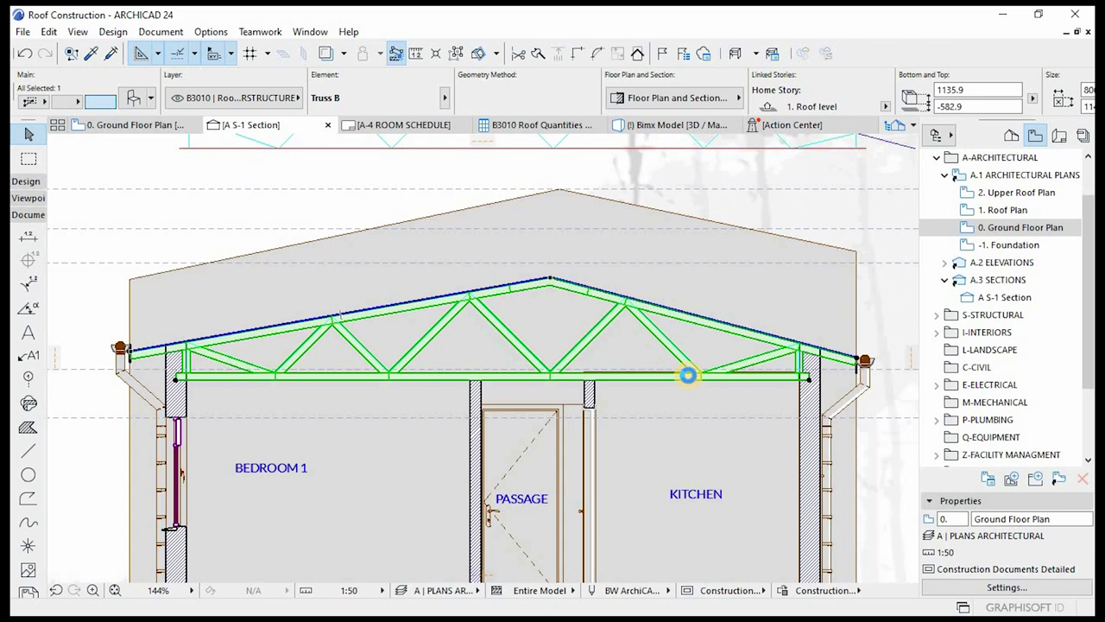
# - On the 1. Roof Plan view, move Truss B up against the lower face of the parapet wall above area B
pyautogui.doubleClick(997, 210)
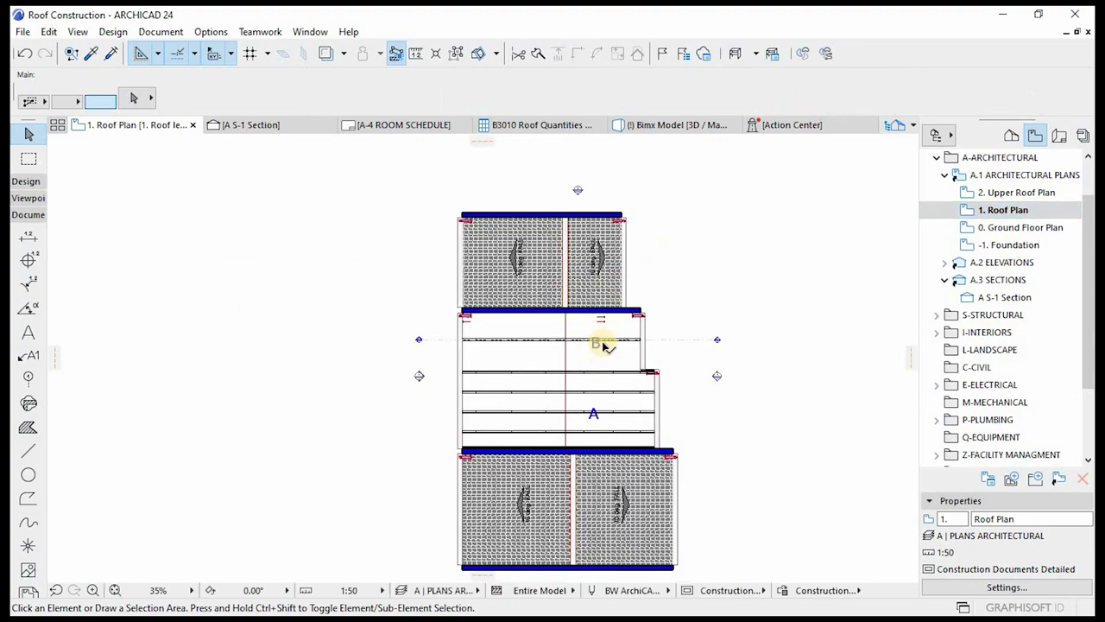
pyautogui.scroll(5, 604, 345)
pyautogui.click(663, 340)
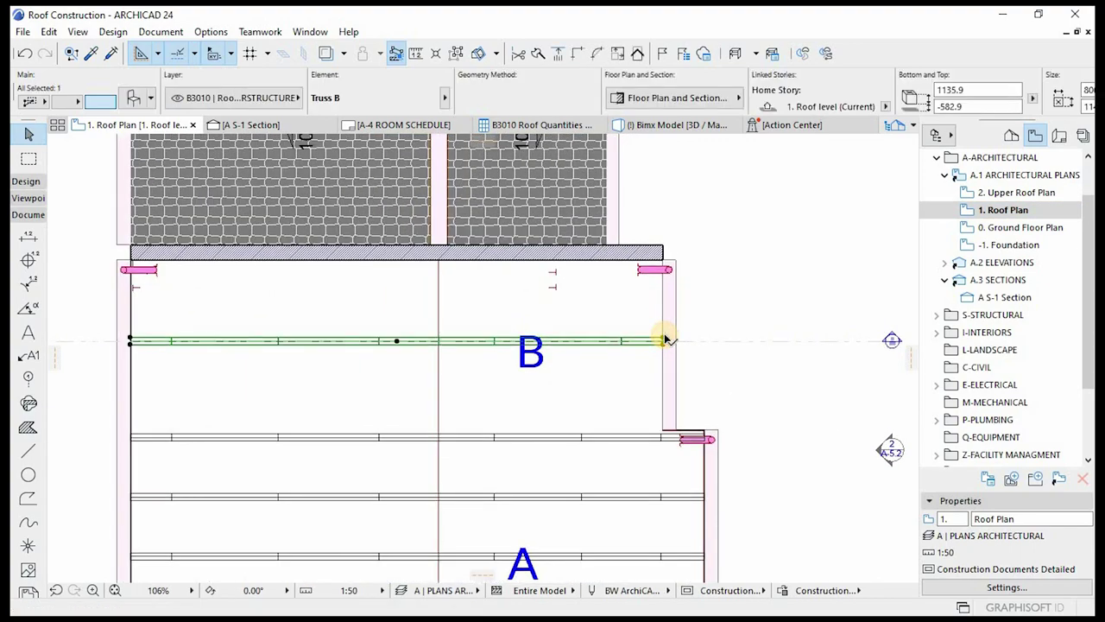
pyautogui.hotkey('ctrl', 'd')
pyautogui.click(665, 340)
pyautogui.scroll(5, 671, 259)
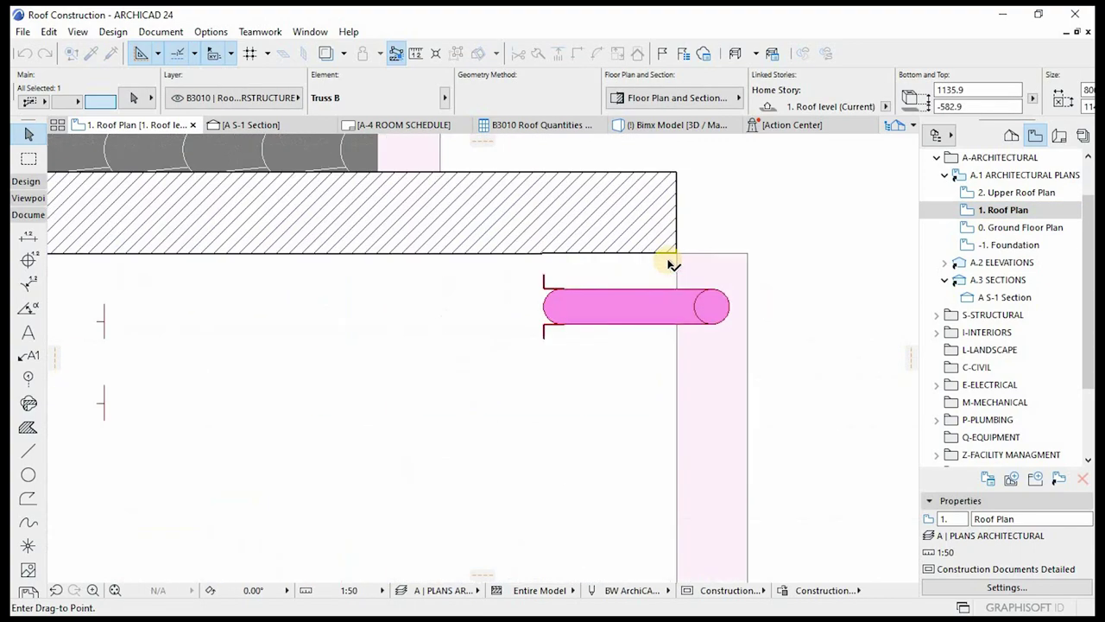
pyautogui.click(605, 221)
pyautogui.scroll(-5, 617, 259)
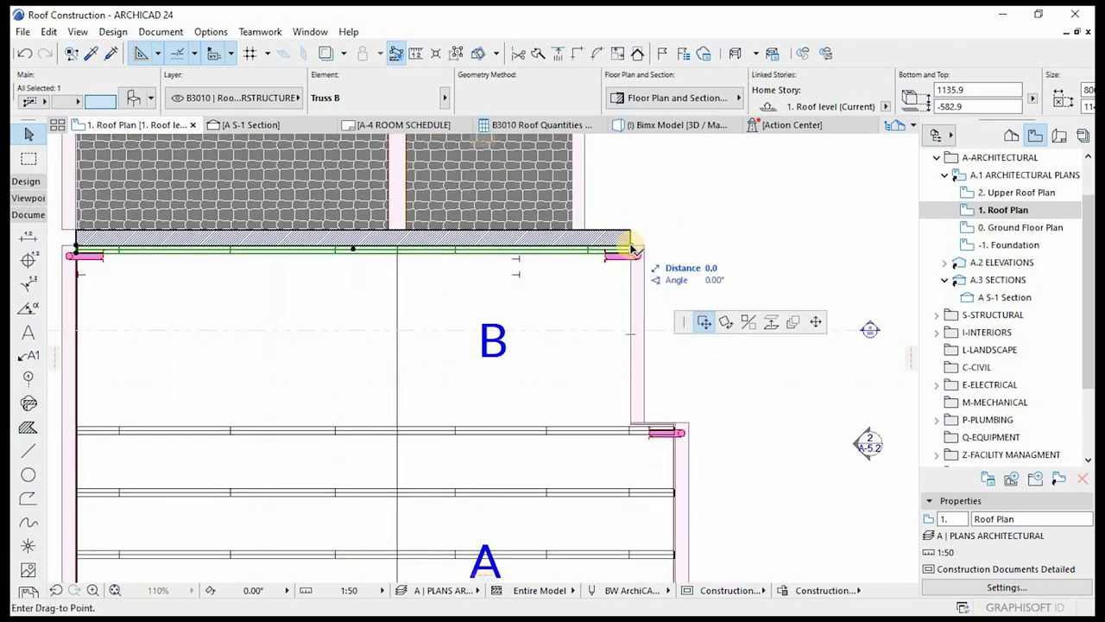
# - Multiply Truss B down the plan with the Spread method at 900 spacing, ending just past the step in the roof edge
pyautogui.click(633, 250)
pyautogui.click(620, 324)
pyautogui.click(653, 299)
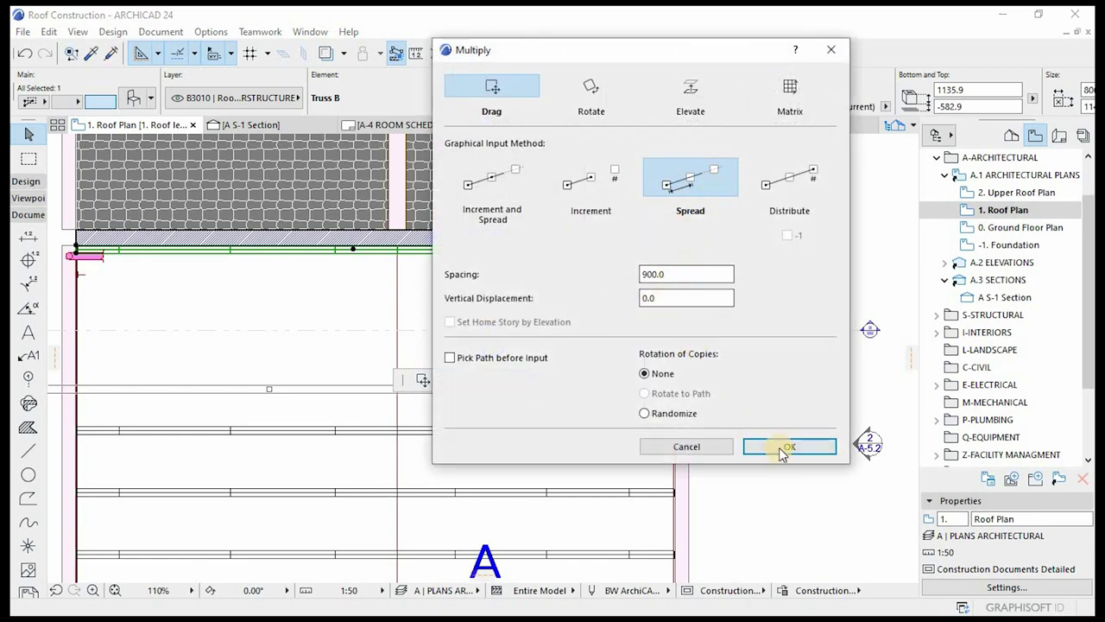
pyautogui.press('Return')
pyautogui.click(633, 252)
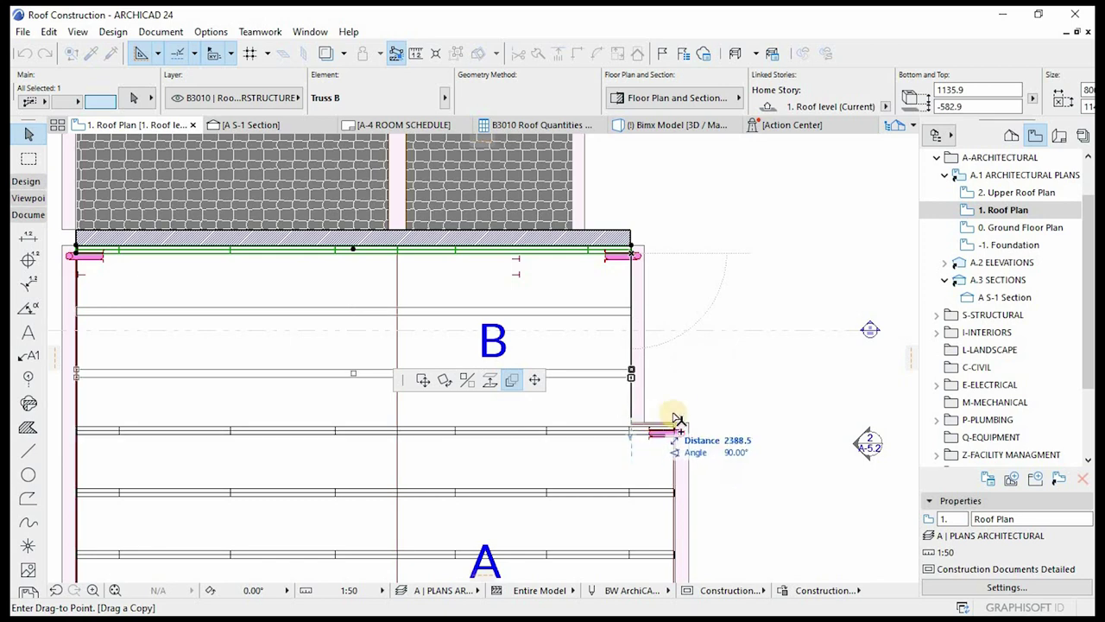
pyautogui.click(630, 438)
# - With groups suspended, move the lowest Truss B copy straight up about 239 mm to the inner corner of the stepped roof edge
pyautogui.scroll(3, 624, 449)
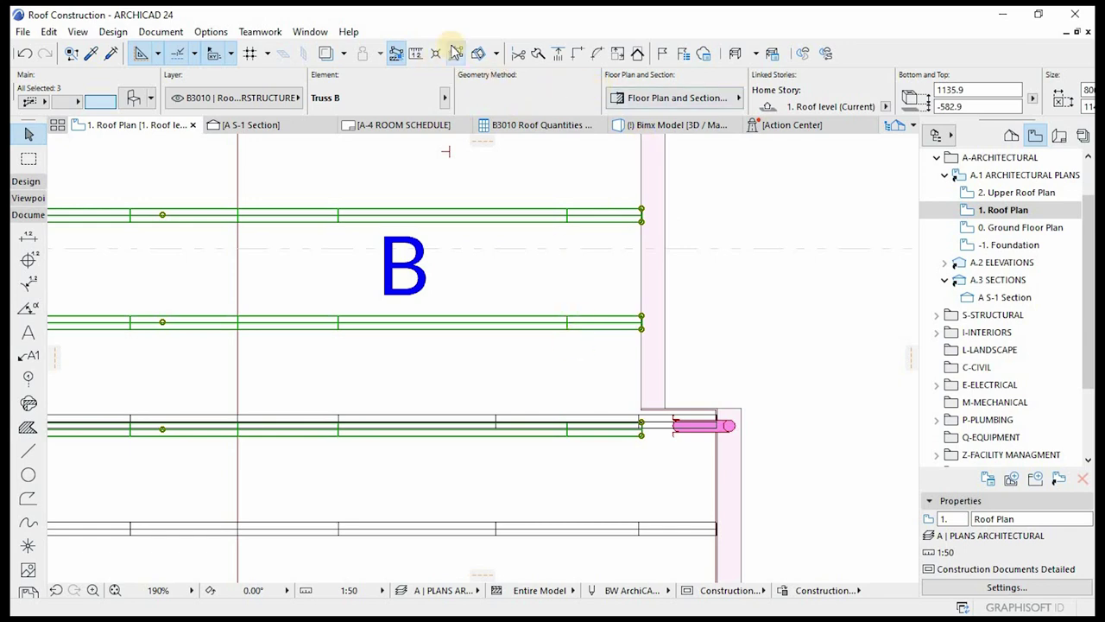
pyautogui.click(636, 423)
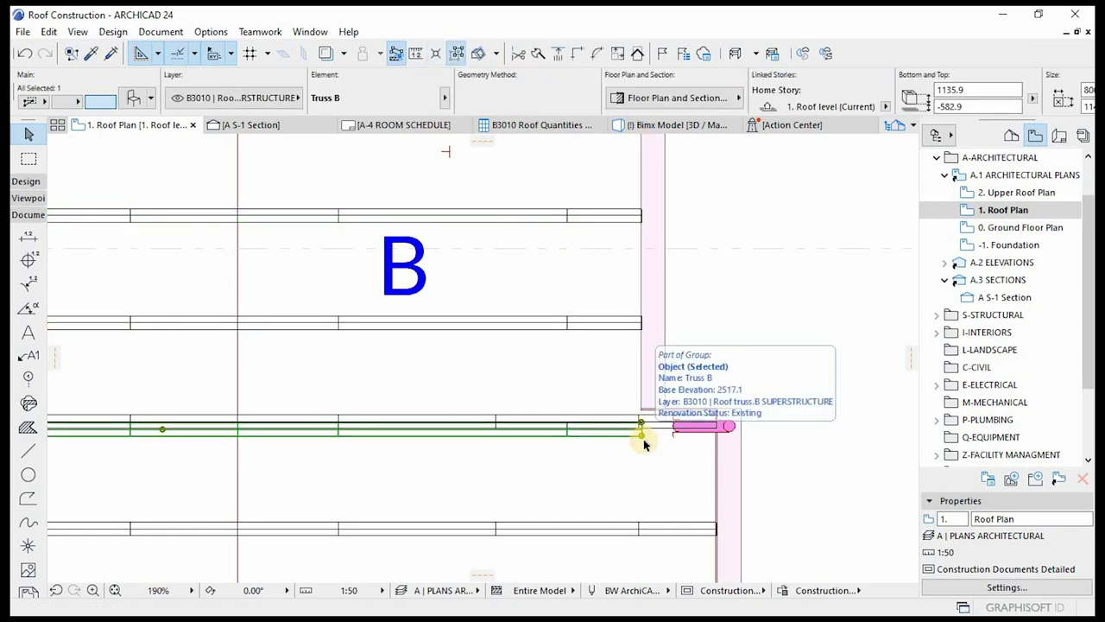
pyautogui.hotkey('ctrl', 'd')
pyautogui.click(641, 434)
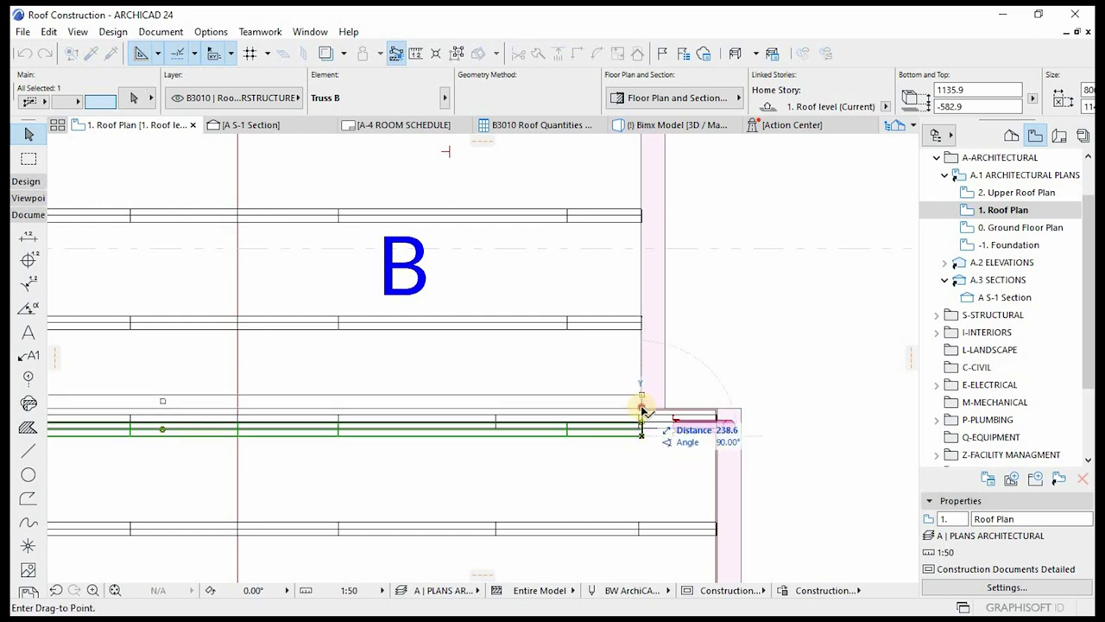
pyautogui.click(641, 409)
# - Inspect the truss layout under the transparent roof in the 3D model from several sides
pyautogui.scroll(-2, 691, 294)
pyautogui.scroll(-3, 669, 376)
pyautogui.press('F3')
pyautogui.keyDown('shift'); pyautogui.moveTo(420, 308); pyautogui.dragTo(352, 285, button='middle'); pyautogui.keyUp('shift')
pyautogui.keyDown('shift'); pyautogui.moveTo(528, 416); pyautogui.dragTo(382, 343, button='middle'); pyautogui.keyUp('shift')
pyautogui.scroll(5, 530, 388)
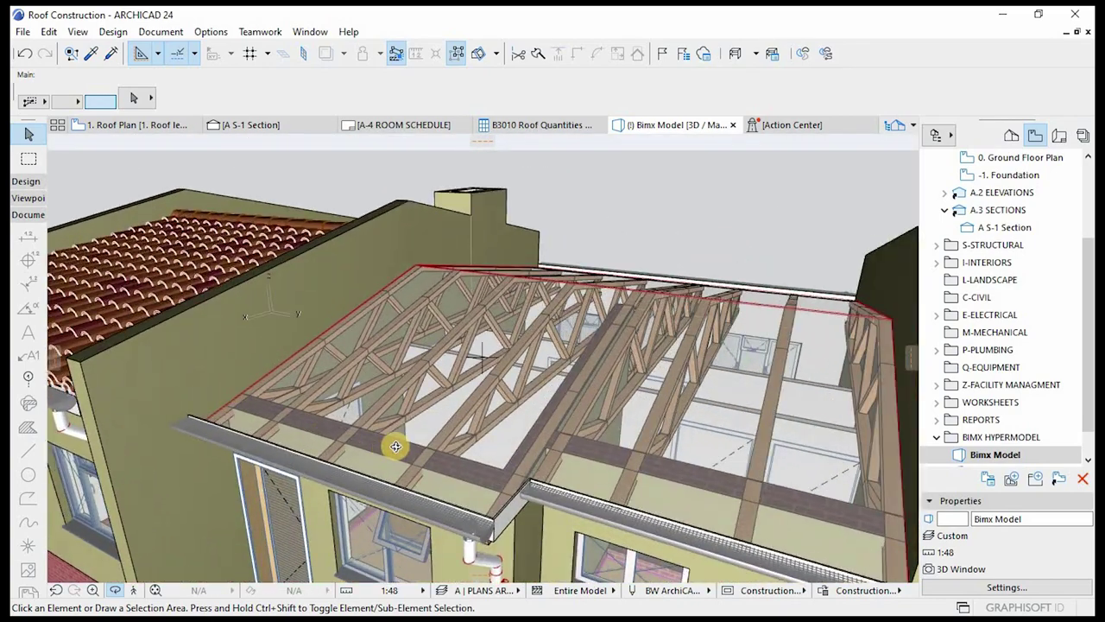
pyautogui.keyDown('shift'); pyautogui.moveTo(395, 447); pyautogui.dragTo(758, 468, button='middle'); pyautogui.keyUp('shift')
pyautogui.keyDown('shift'); pyautogui.moveTo(444, 478); pyautogui.dragTo(336, 308, button='middle'); pyautogui.keyUp('shift')
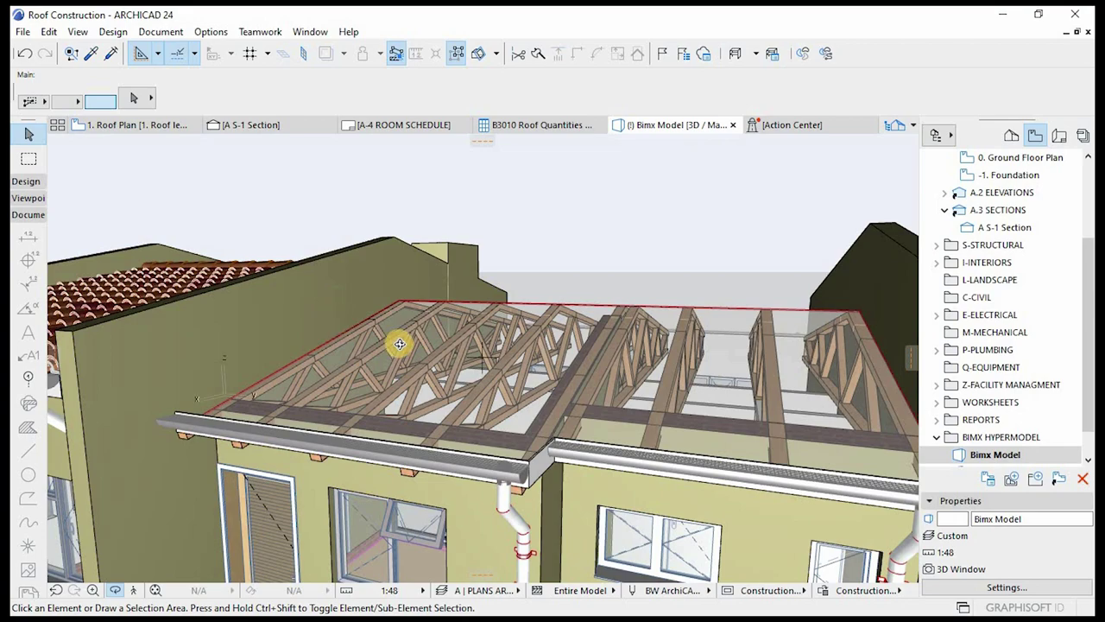
pyautogui.keyDown('shift'); pyautogui.moveTo(497, 374); pyautogui.dragTo(467, 437, button='middle'); pyautogui.keyUp('shift')
pyautogui.keyDown('shift'); pyautogui.moveTo(467, 398); pyautogui.dragTo(306, 350, button='middle'); pyautogui.keyUp('shift')
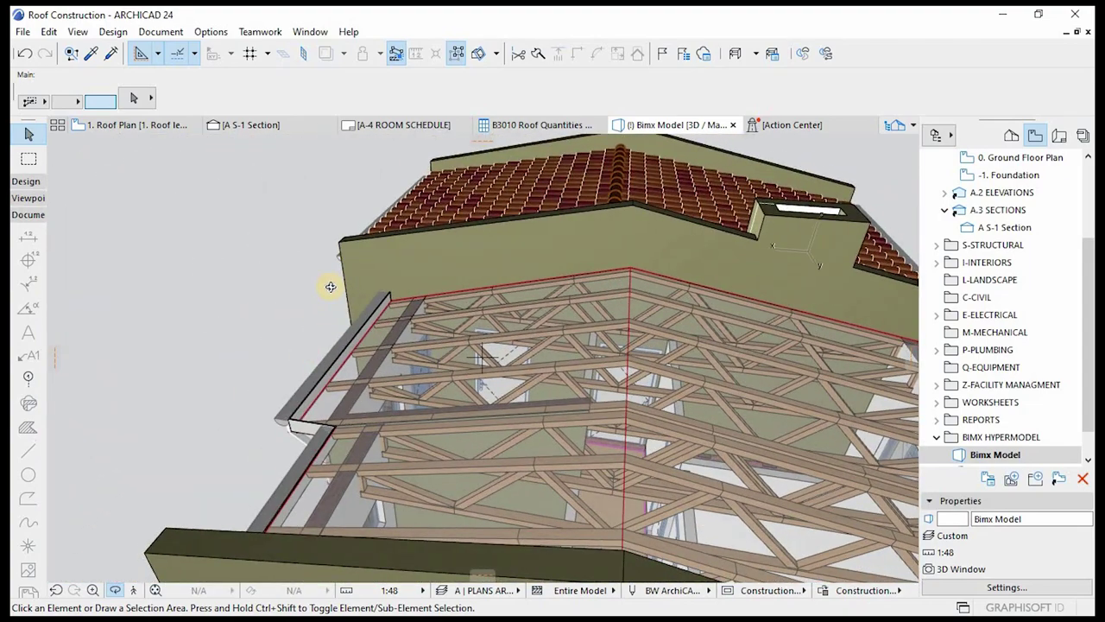
pyautogui.scroll(3, 1007, 207)
# - Return to the 1. Roof Plan view and browse the Embedded Library in the Object tool's default settings, leaving them unchanged
pyautogui.doubleClick(1001, 192)
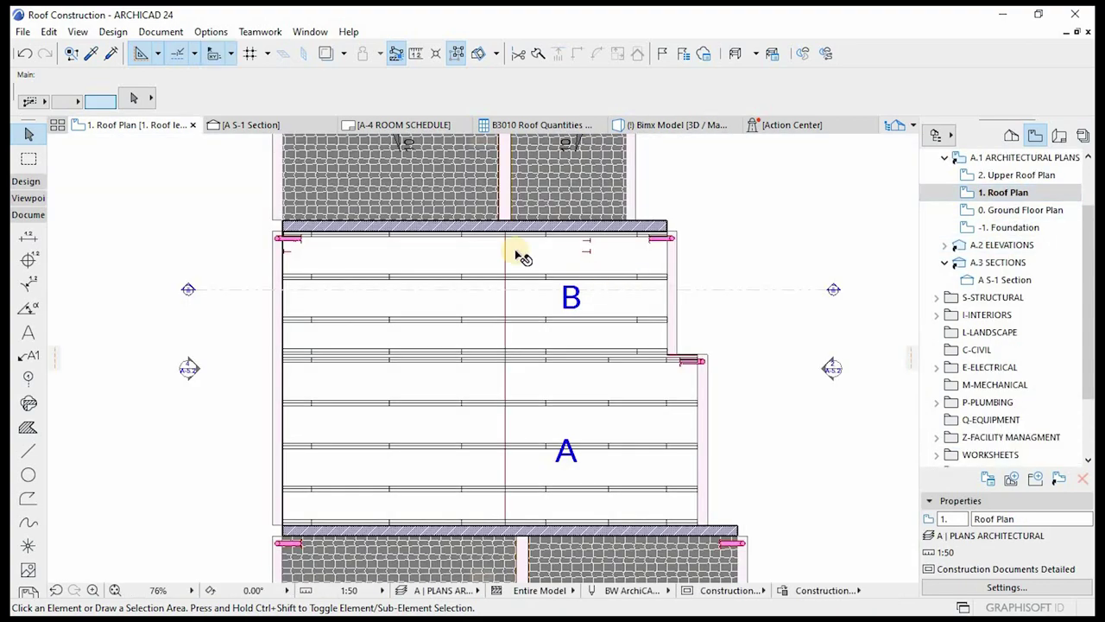
pyautogui.click(21, 183)
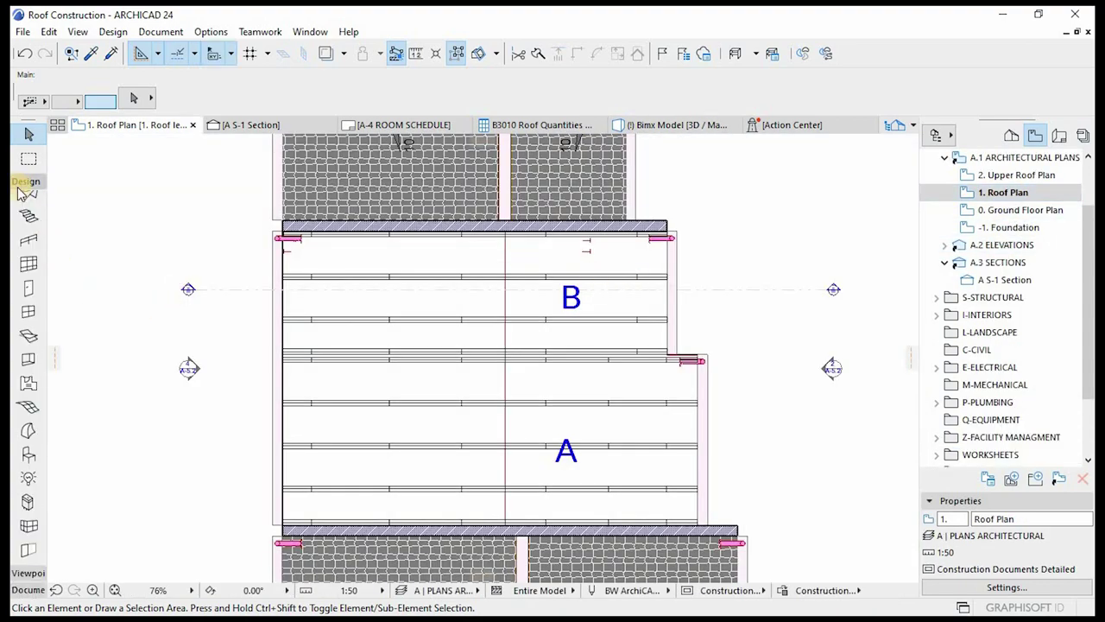
pyautogui.click(28, 511)
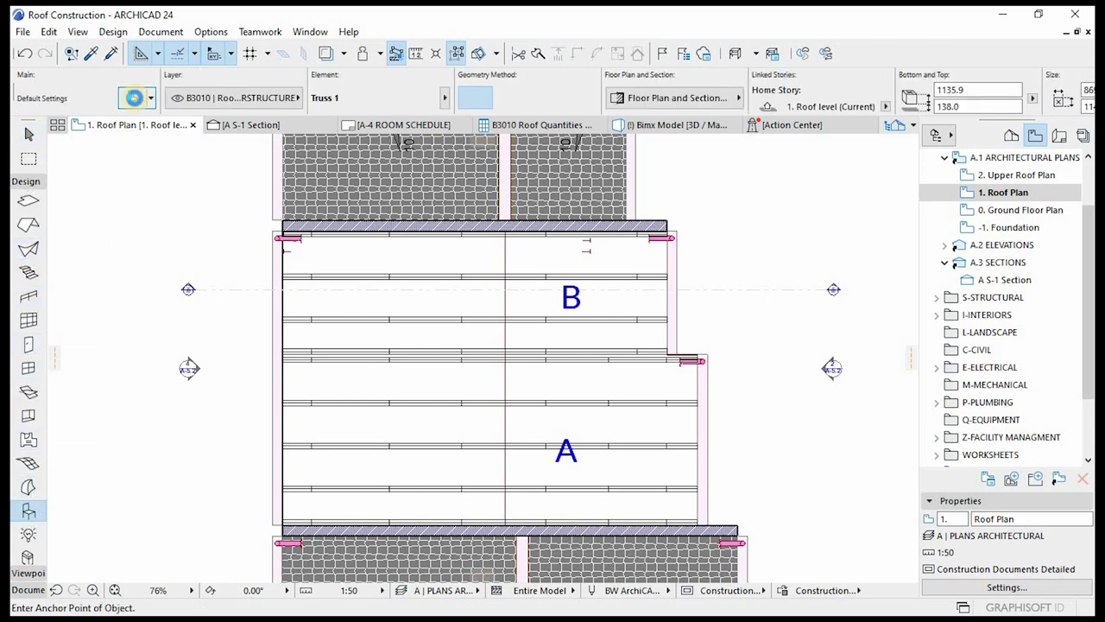
pyautogui.click(133, 100)
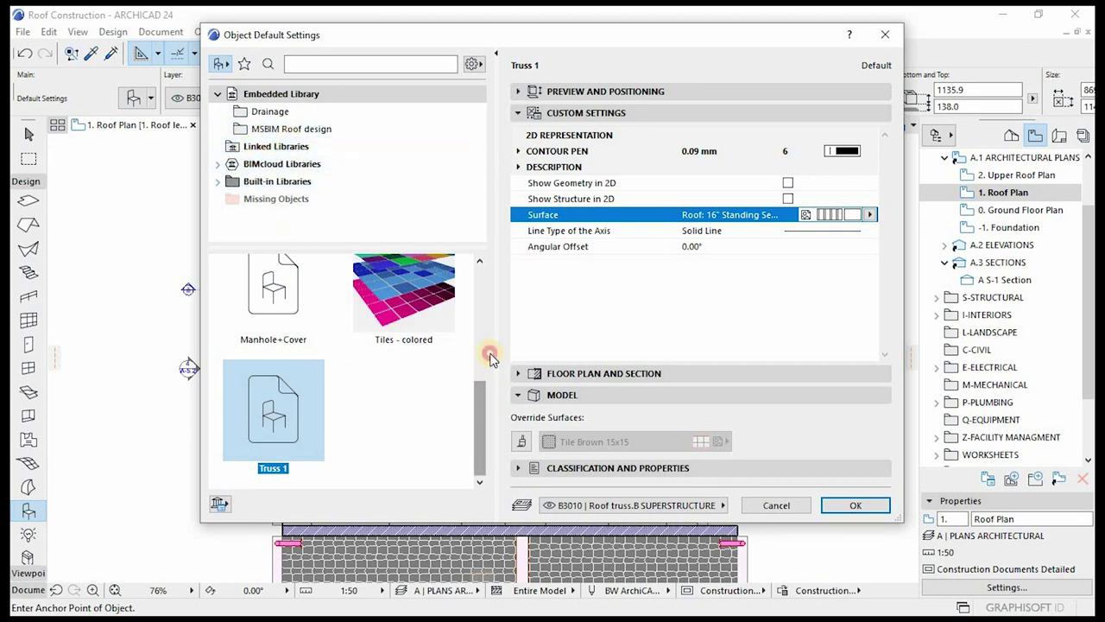
pyautogui.moveTo(488, 380); pyautogui.dragTo(486, 288)
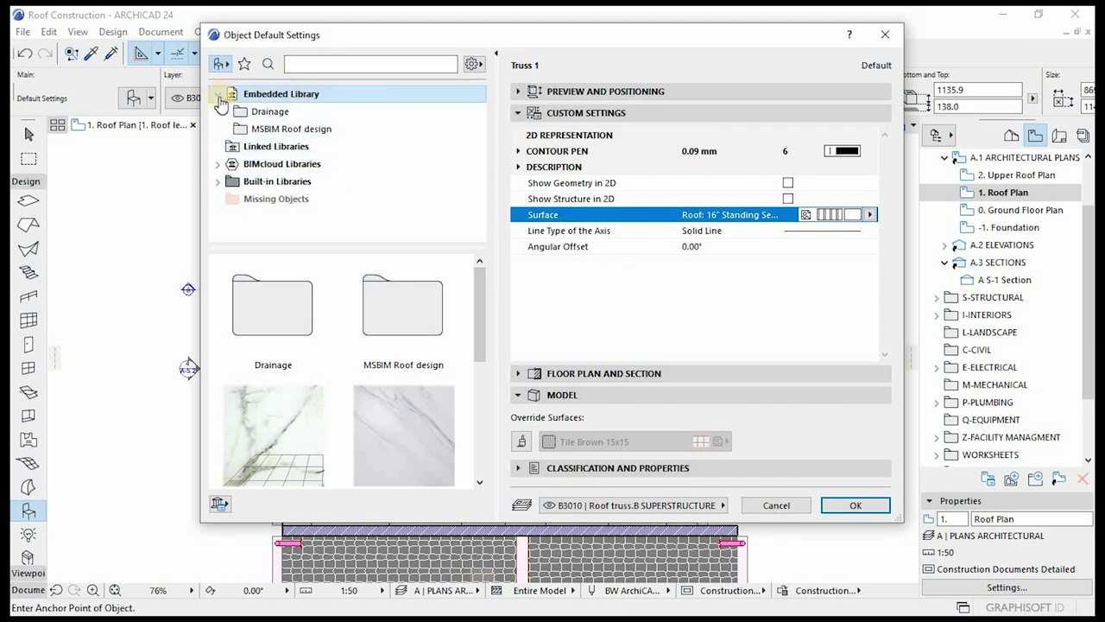
pyautogui.click(771, 507)
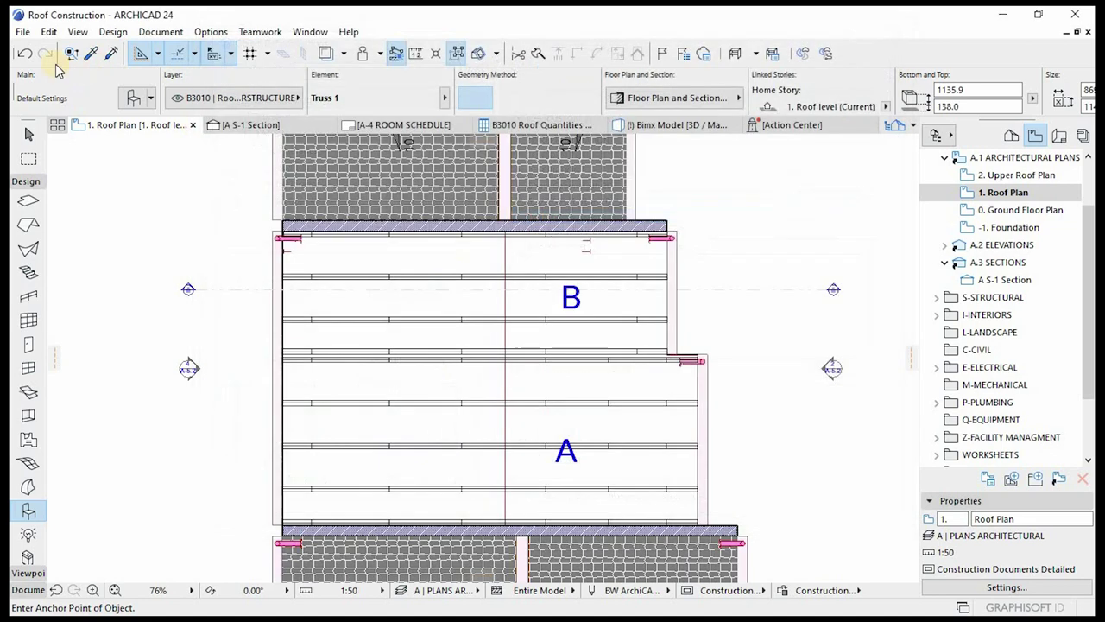
# - Check the project's libraries in the Library Manager, including the details of ARCHICAD Library 24
pyautogui.click(23, 33)
pyautogui.moveTo(73, 304)
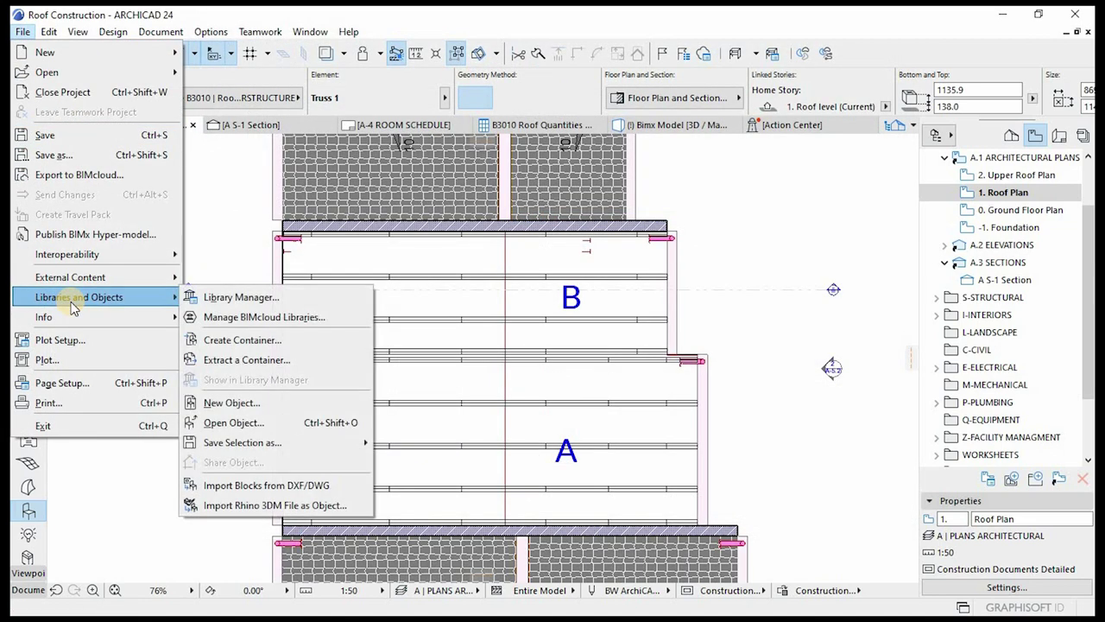
pyautogui.click(248, 296)
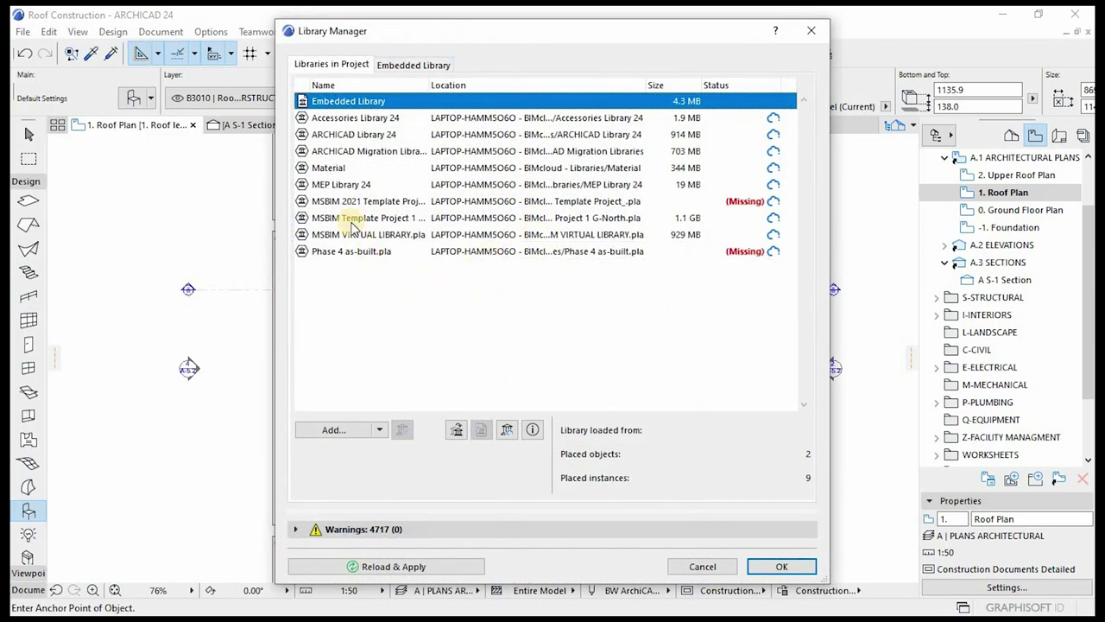
pyautogui.click(369, 135)
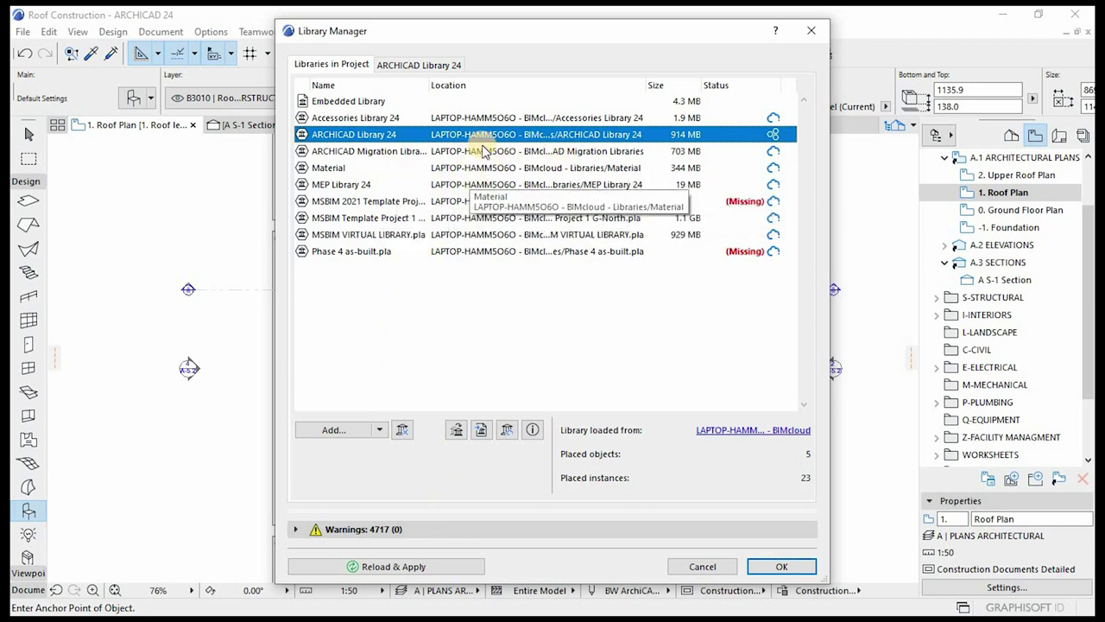
# - Add the ARCHICAD Library 24 folder from GRAPHISOFT's ARCHICAD 24 program folder on drive C to the project libraries and apply the change
pyautogui.click(357, 429)
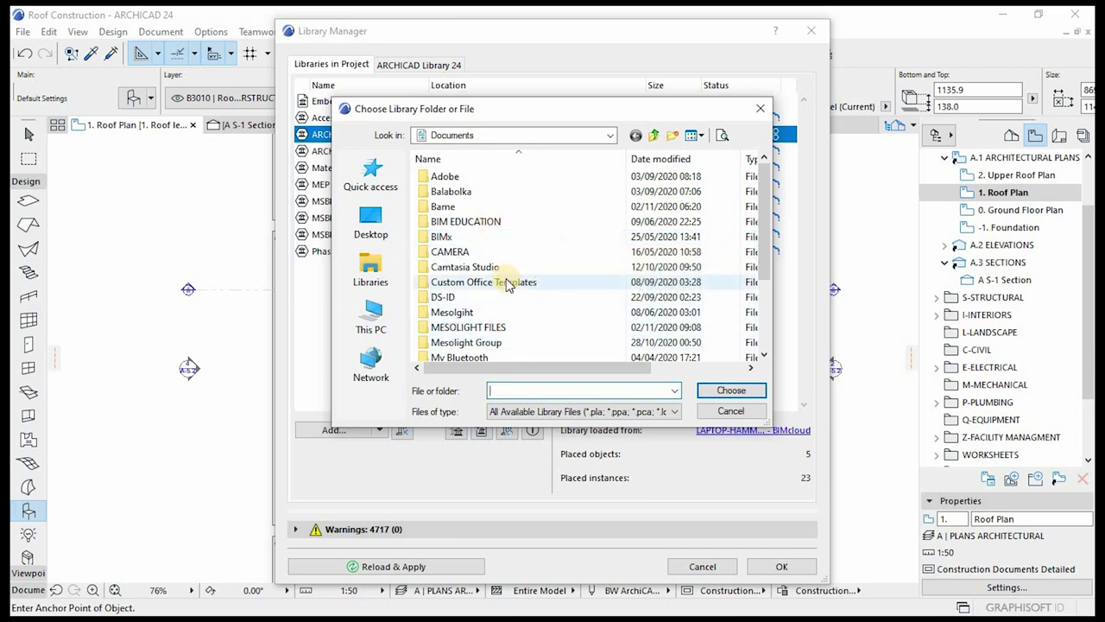
pyautogui.click(371, 268)
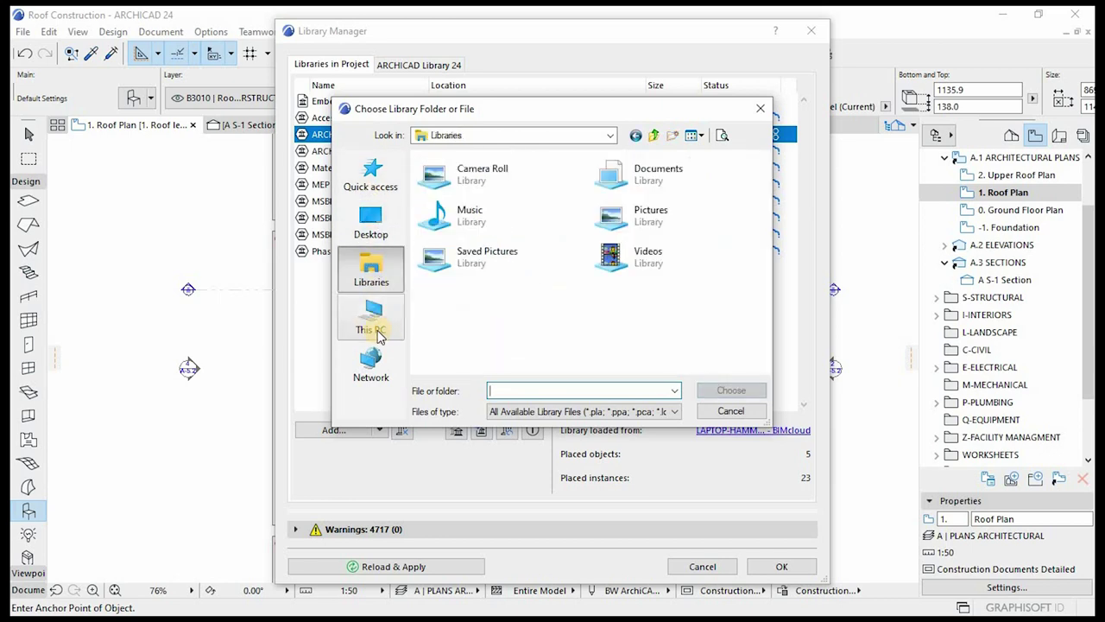
pyautogui.click(371, 318)
pyautogui.scroll(-3, 639, 289)
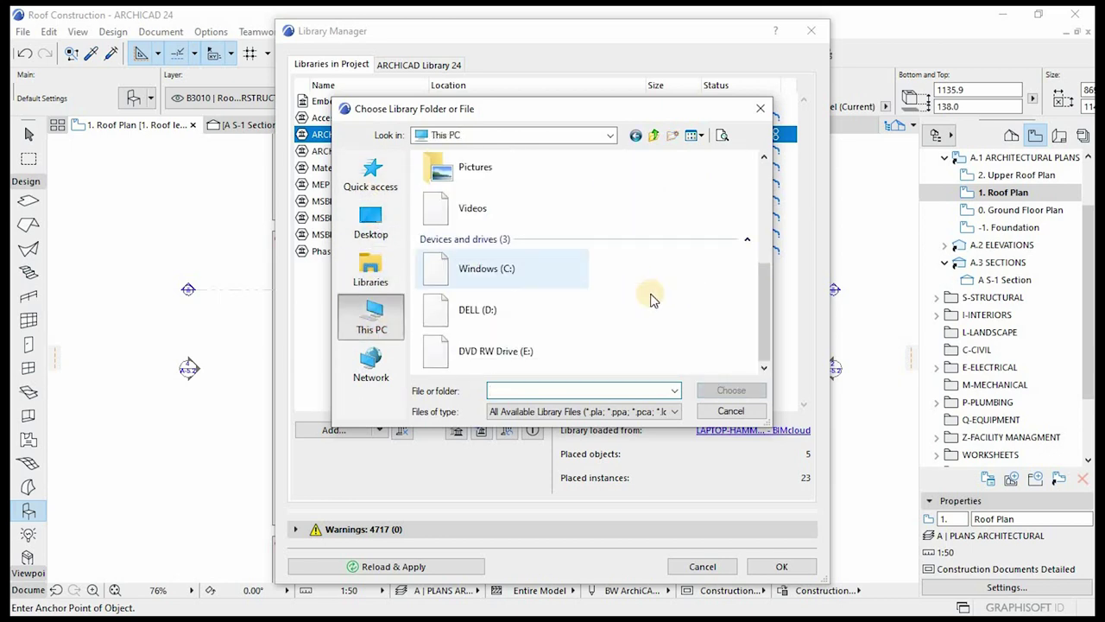
pyautogui.doubleClick(510, 272)
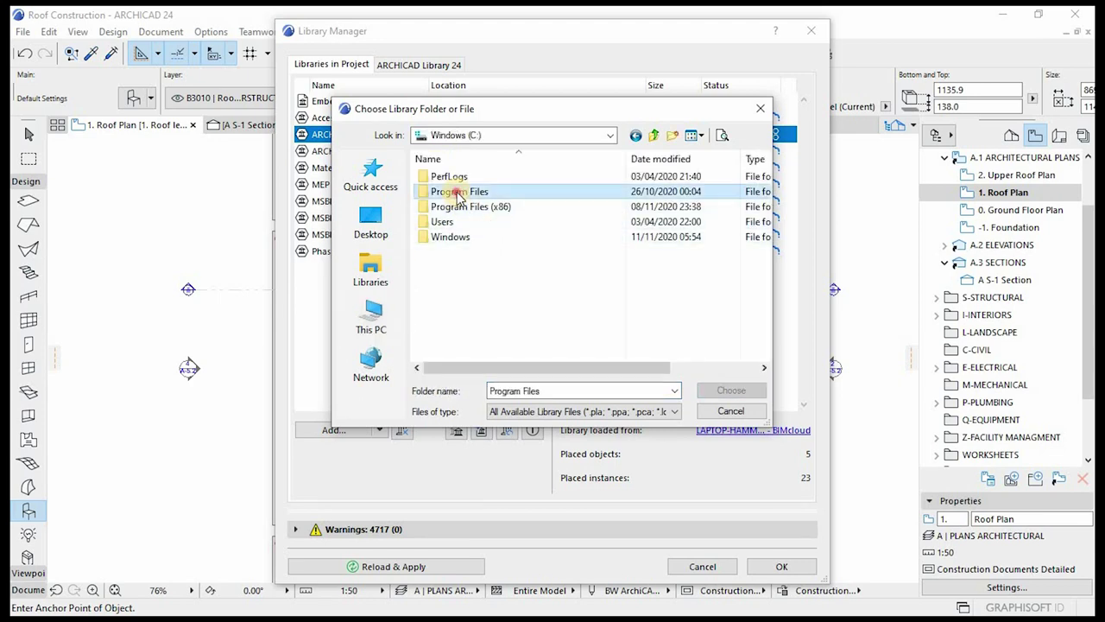
pyautogui.doubleClick(450, 190)
pyautogui.doubleClick(456, 237)
pyautogui.click(455, 193)
pyautogui.doubleClick(455, 191)
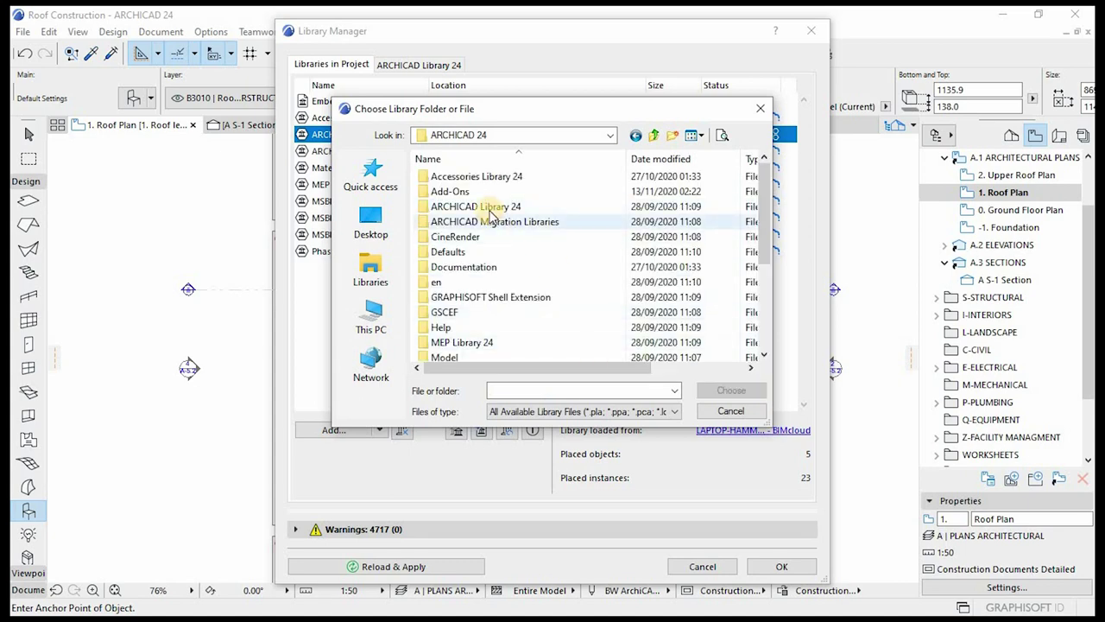
pyautogui.click(458, 207)
pyautogui.click(732, 390)
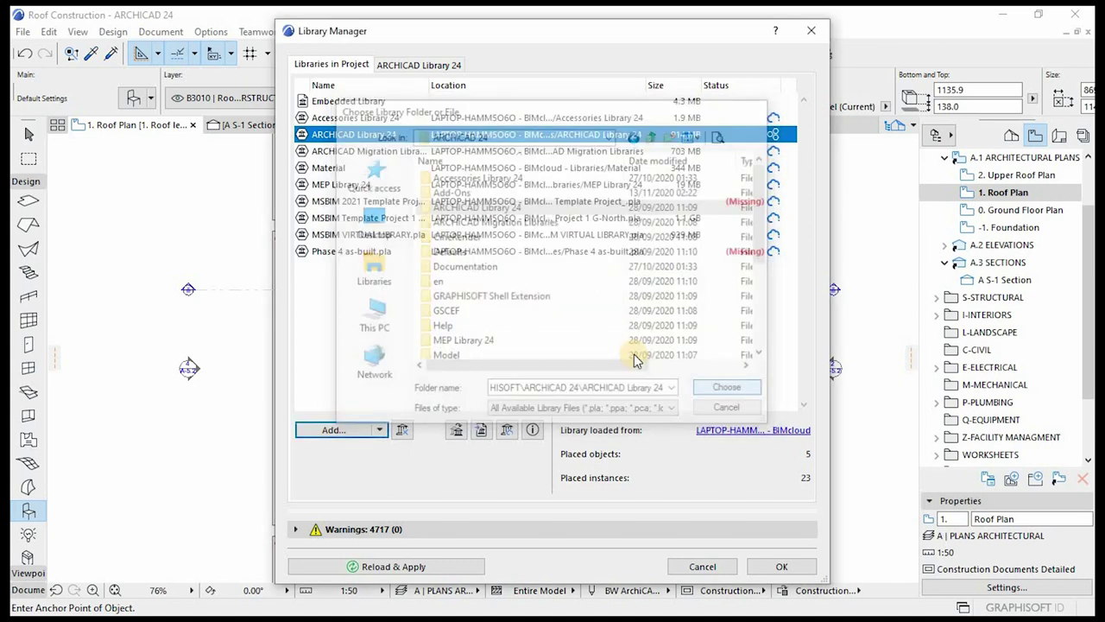
pyautogui.press('Return')
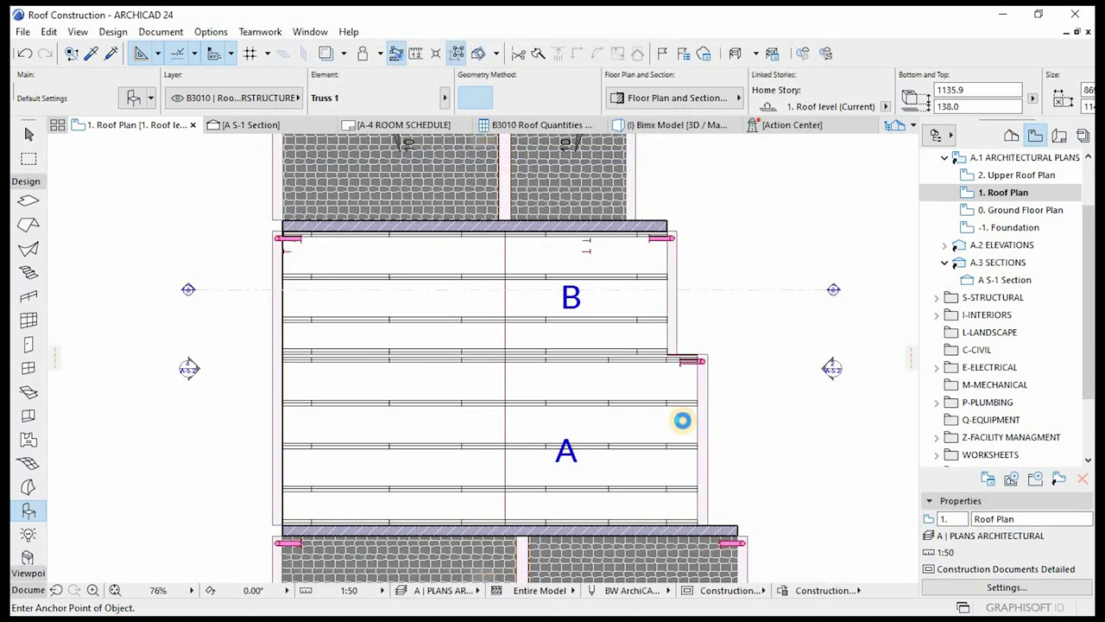
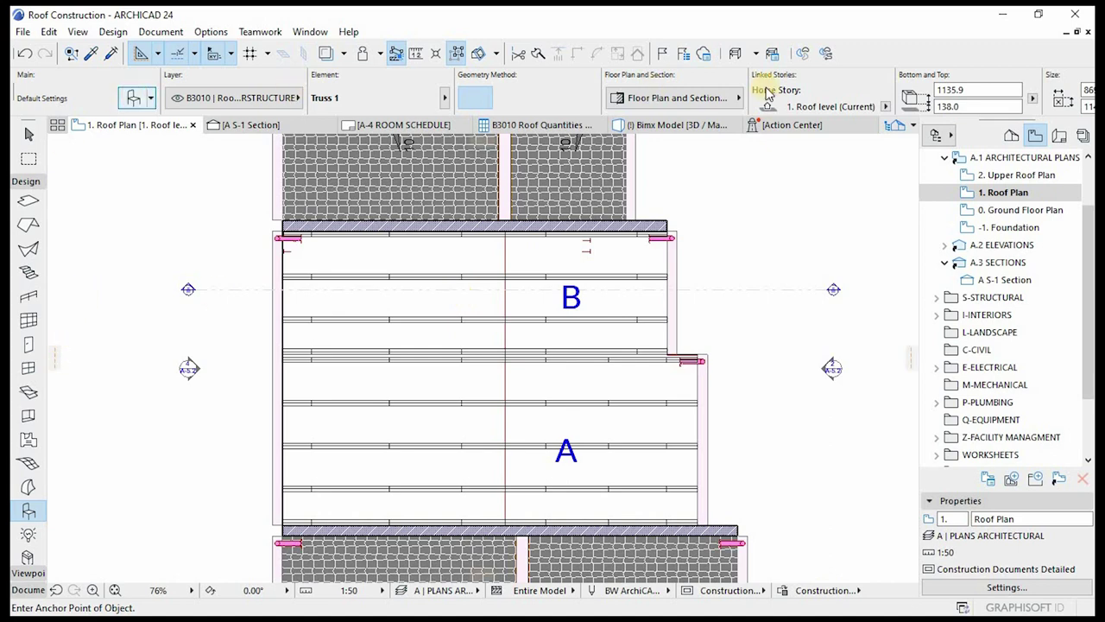
# - Open the Object tool's default settings and search the loaded libraries for DOWN
pyautogui.hotkey('ctrl', 't')
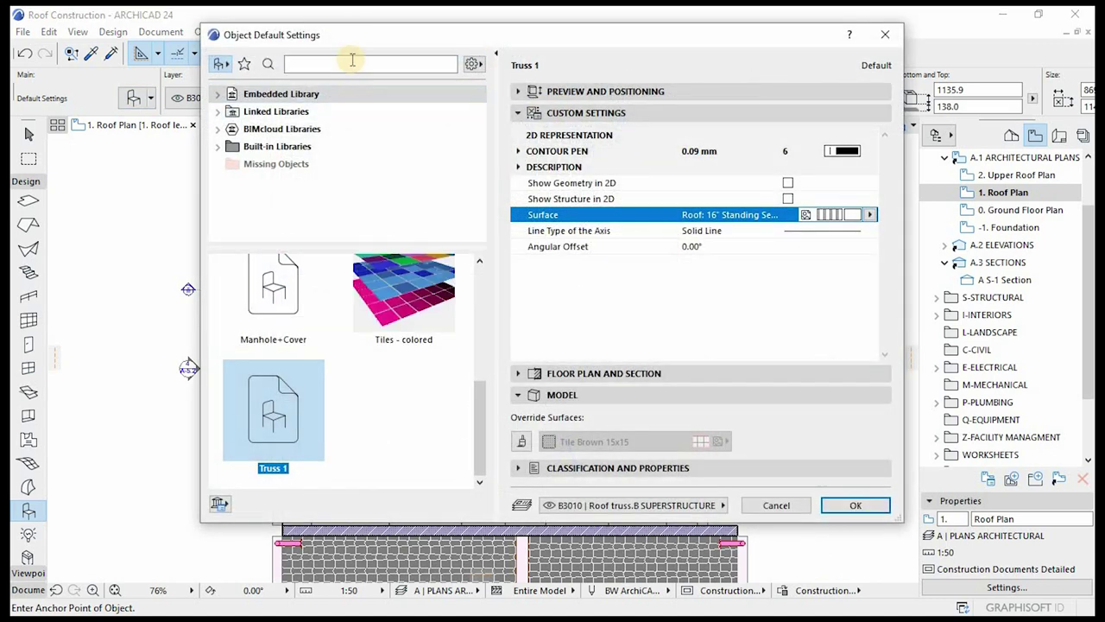
pyautogui.click(337, 67)
pyautogui.write('DOWN')
pyautogui.press('Return')
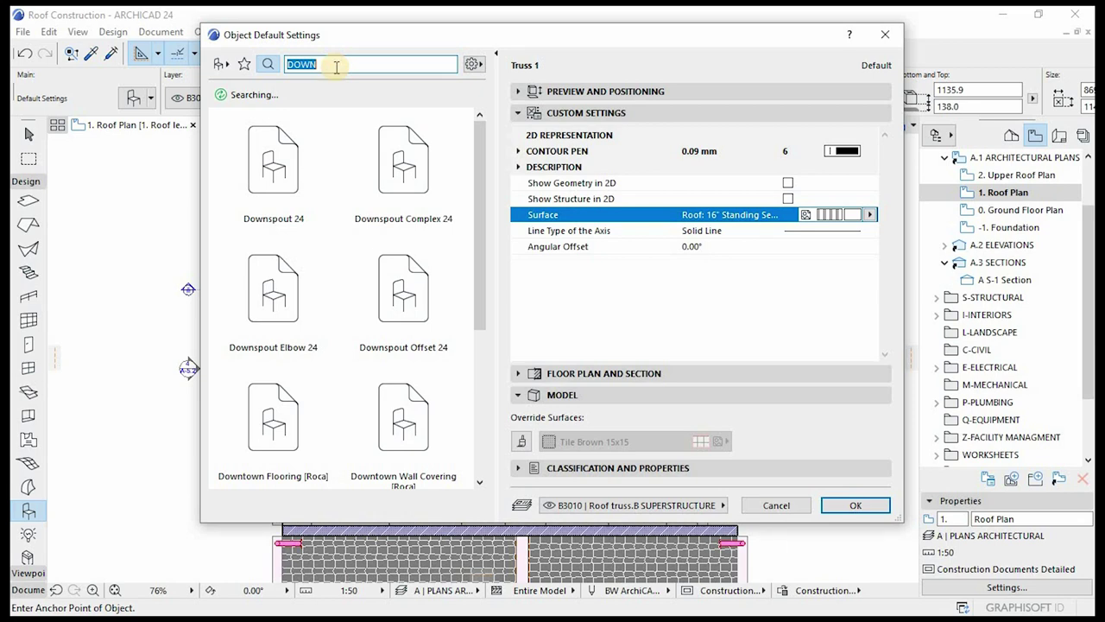
# - Search the object libraries for purlin and choose the Purlin RM 24 object
pyautogui.click(334, 66)
pyautogui.write('purlin')
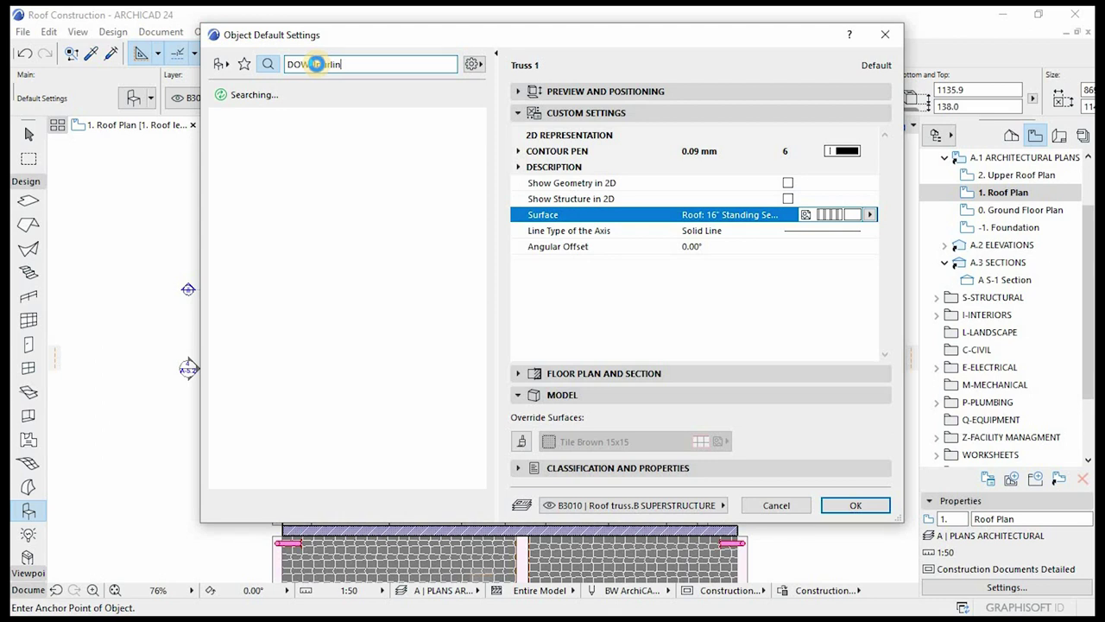
pyautogui.press('BackSpace')
pyautogui.press('BackSpace')
pyautogui.press('BackSpace')
pyautogui.press('BackSpace')
pyautogui.press('BackSpace')
pyautogui.click(279, 40)
pyautogui.click(399, 188)
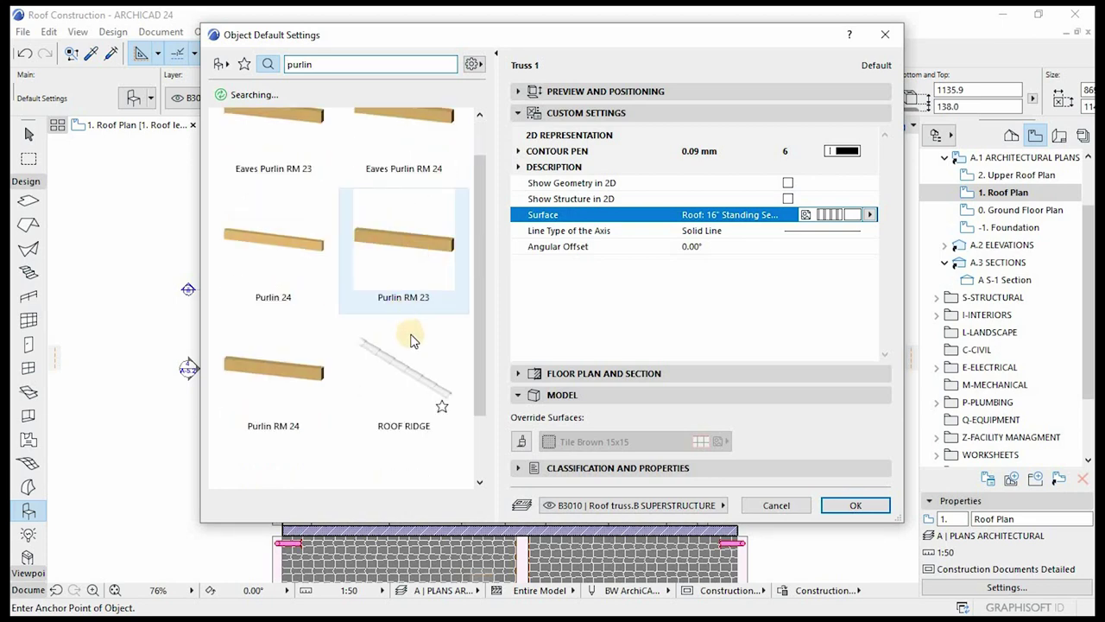
pyautogui.click(264, 429)
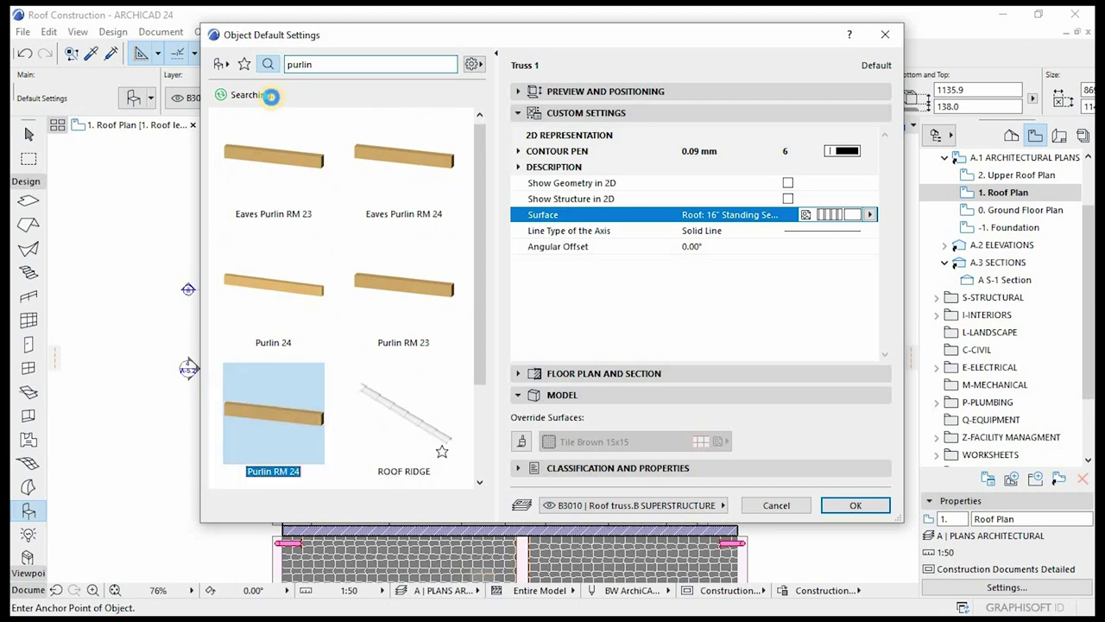
# - Examine the roof parts in the RoofMaker Library 24 folder and the contents of Specialities 24, keeping Purlin RM 24 chosen
pyautogui.click(219, 66)
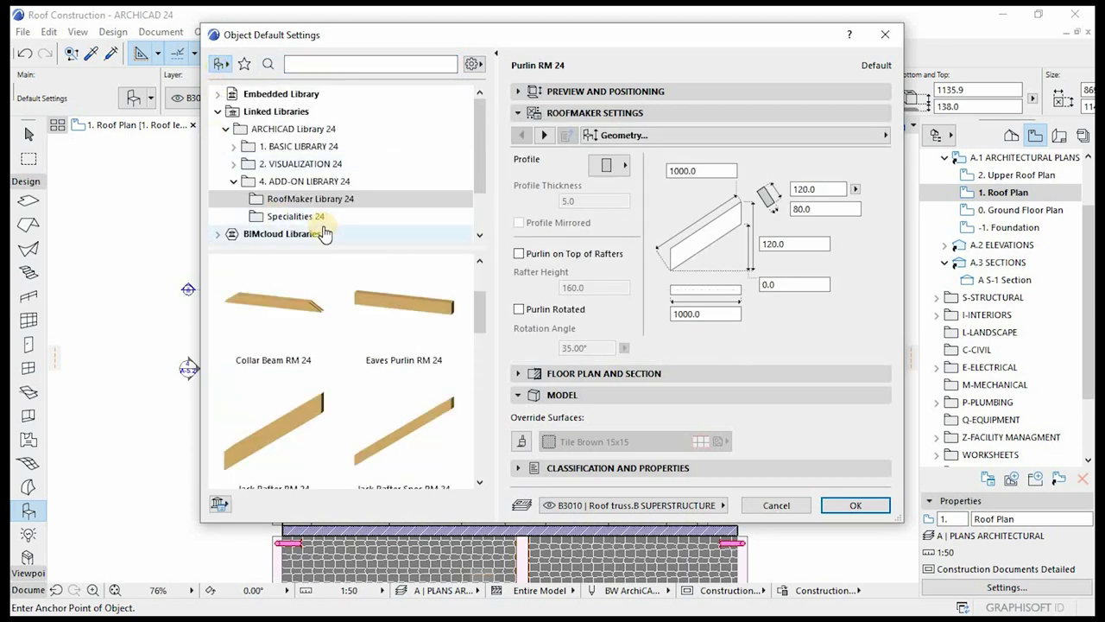
pyautogui.scroll(-5, 434, 369)
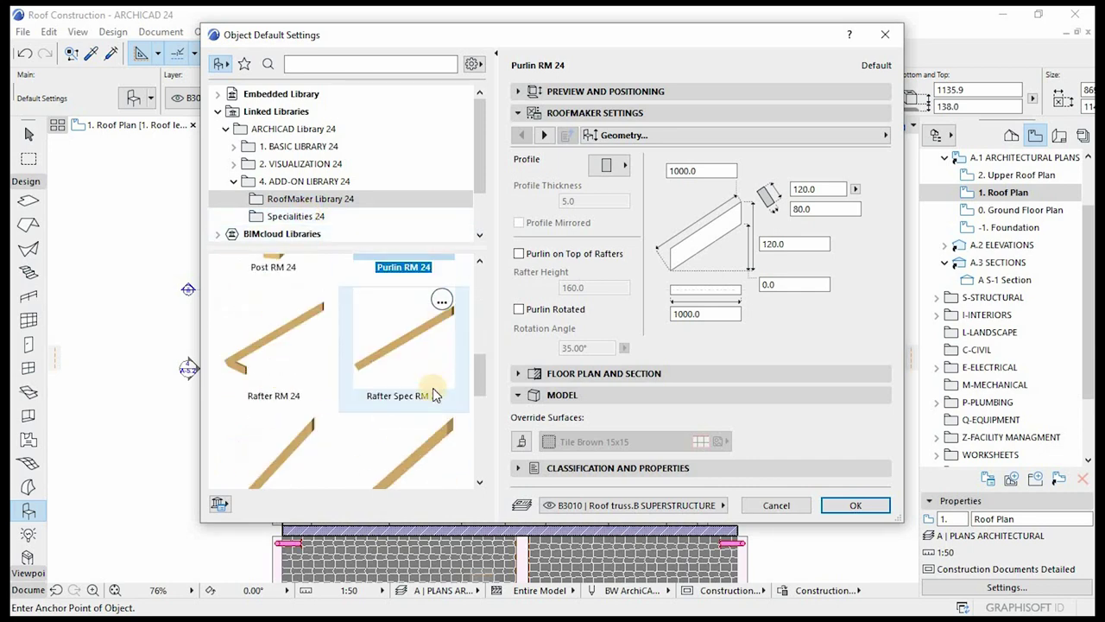
pyautogui.scroll(8, 423, 354)
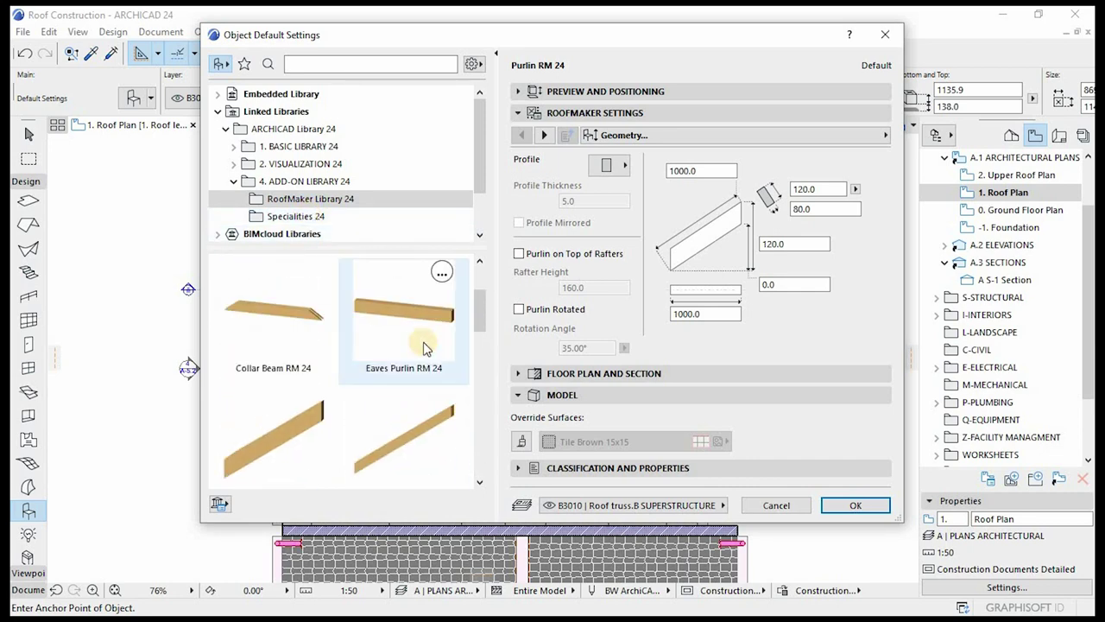
pyautogui.click(289, 215)
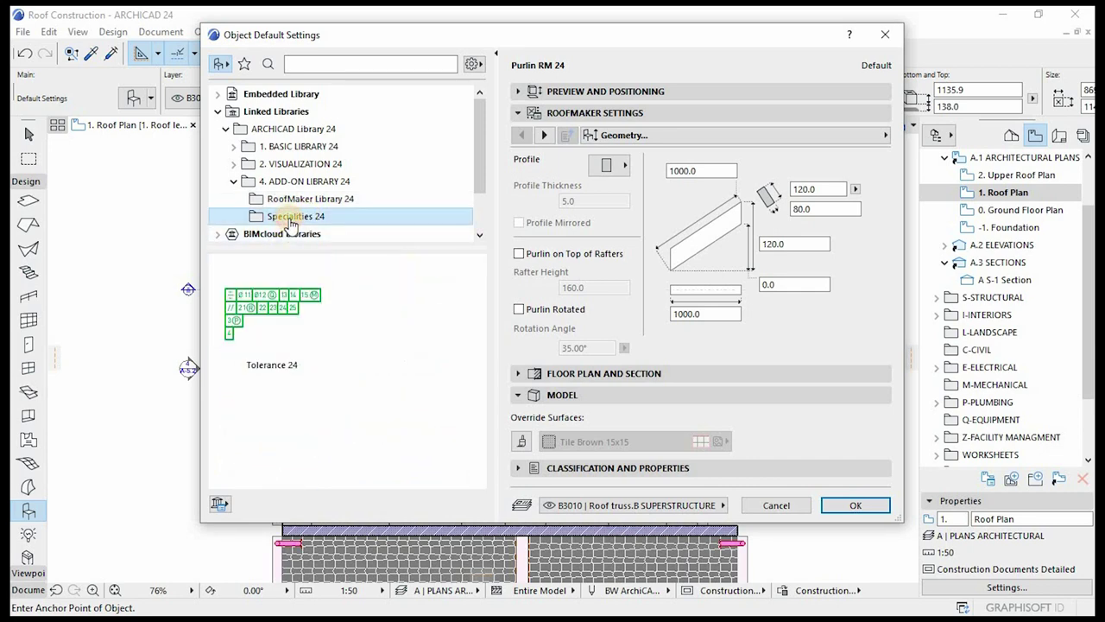
pyautogui.click(296, 200)
pyautogui.scroll(-5, 366, 378)
pyautogui.scroll(5, 364, 377)
pyautogui.scroll(3, 364, 362)
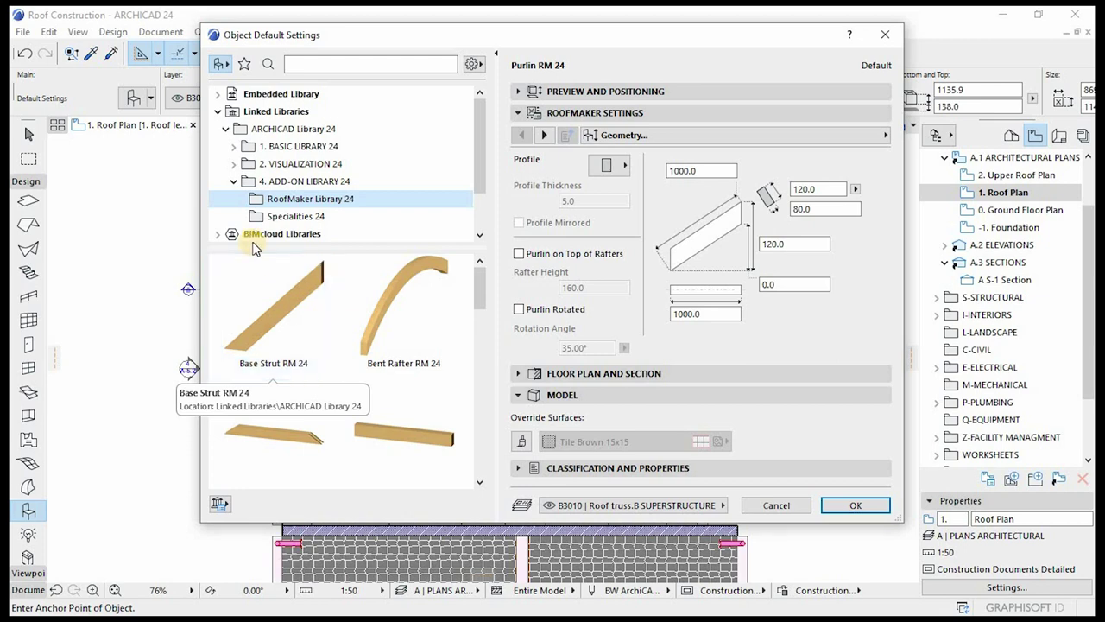
pyautogui.scroll(-3, 378, 349)
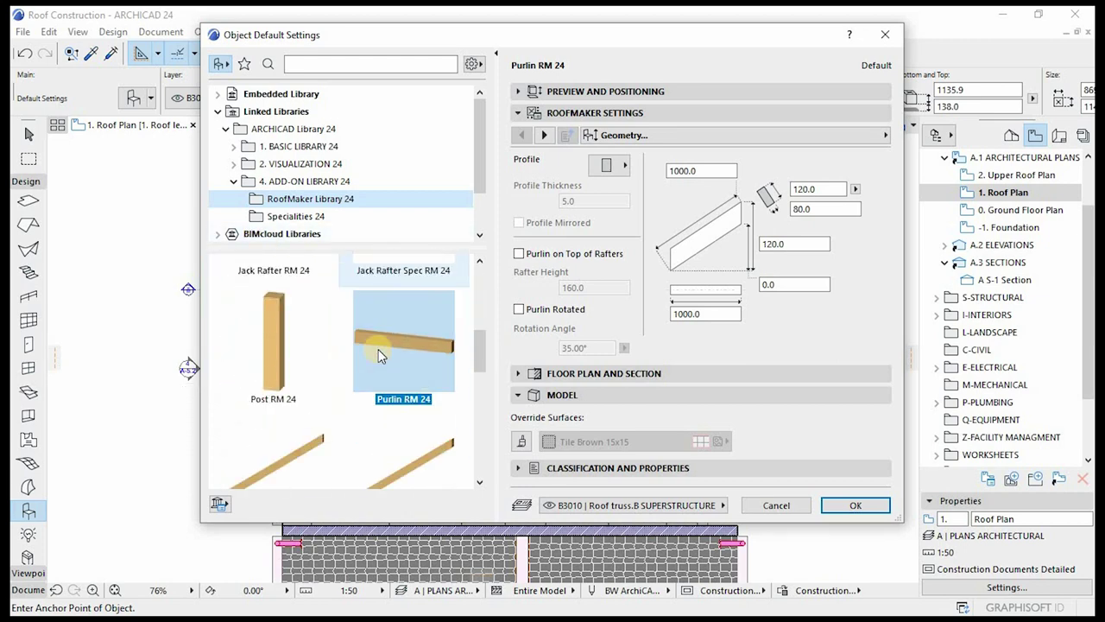
pyautogui.scroll(-1, 272, 359)
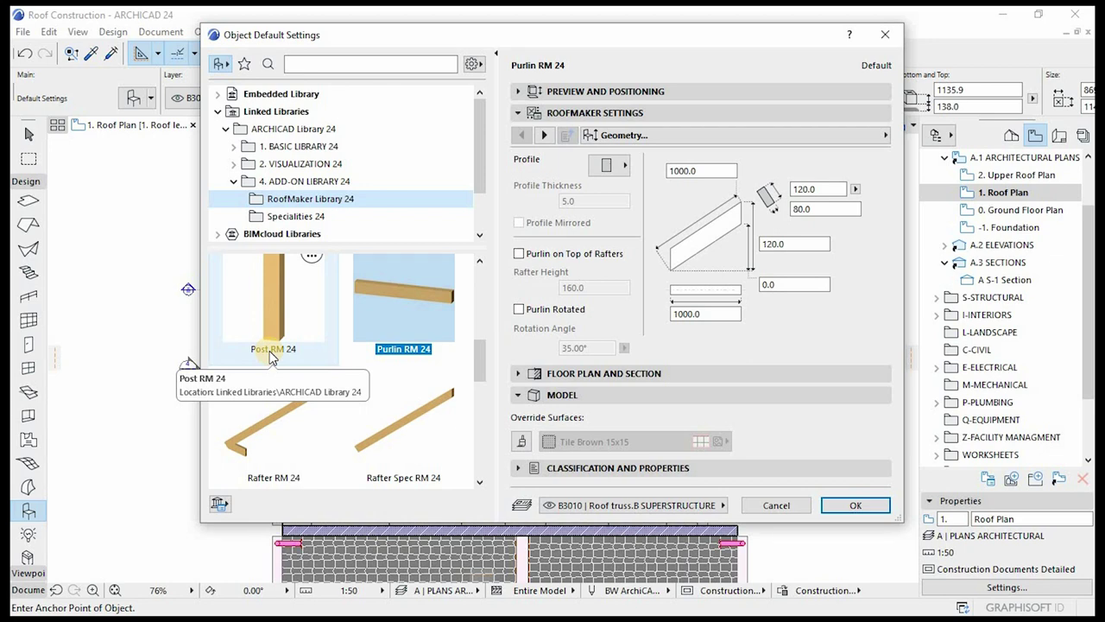
pyautogui.scroll(-1, 423, 362)
pyautogui.scroll(1, 425, 337)
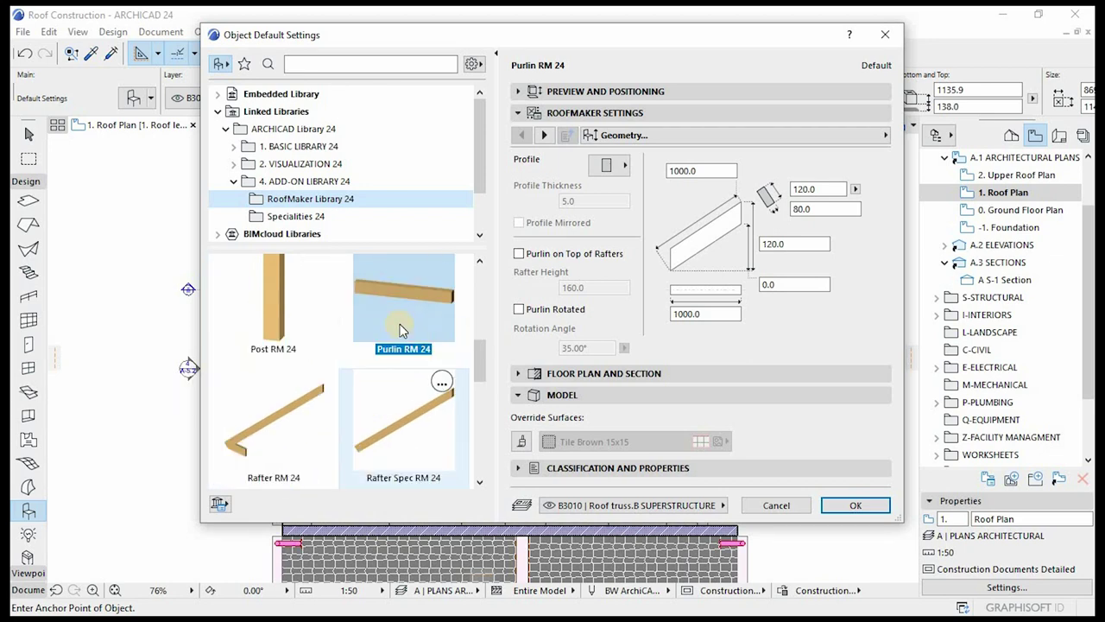
pyautogui.scroll(1, 464, 370)
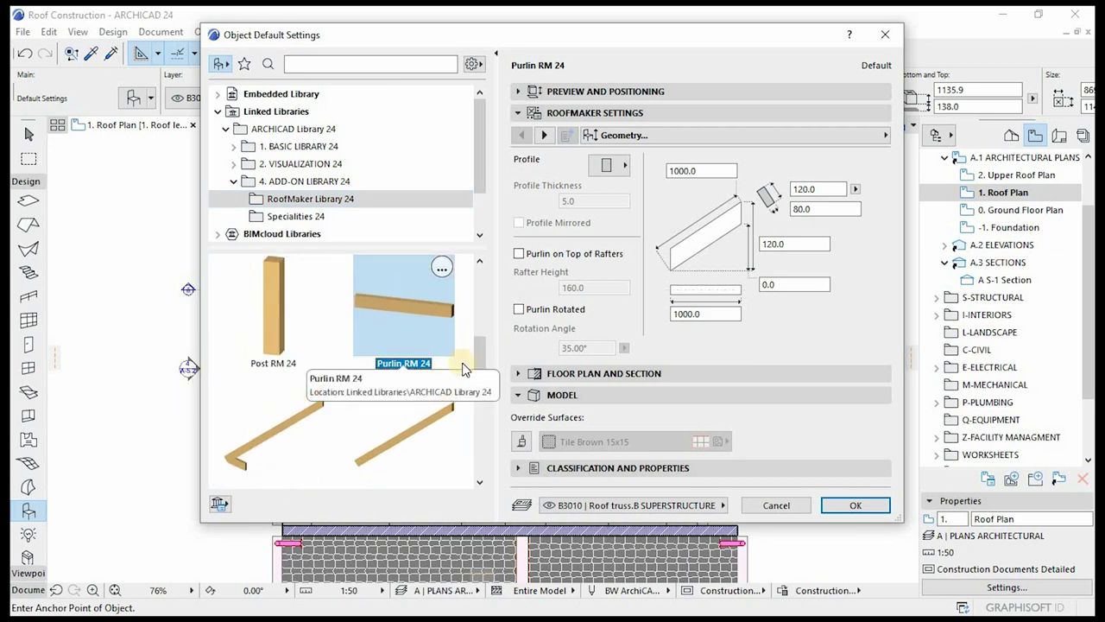
# - Assign the purlin to layer B3010 | Roof purlins.B10 SUPERSTRUCTURE, classify it as B1020.10 Roof Structural Frame, and accept the settings
pyautogui.click(669, 508)
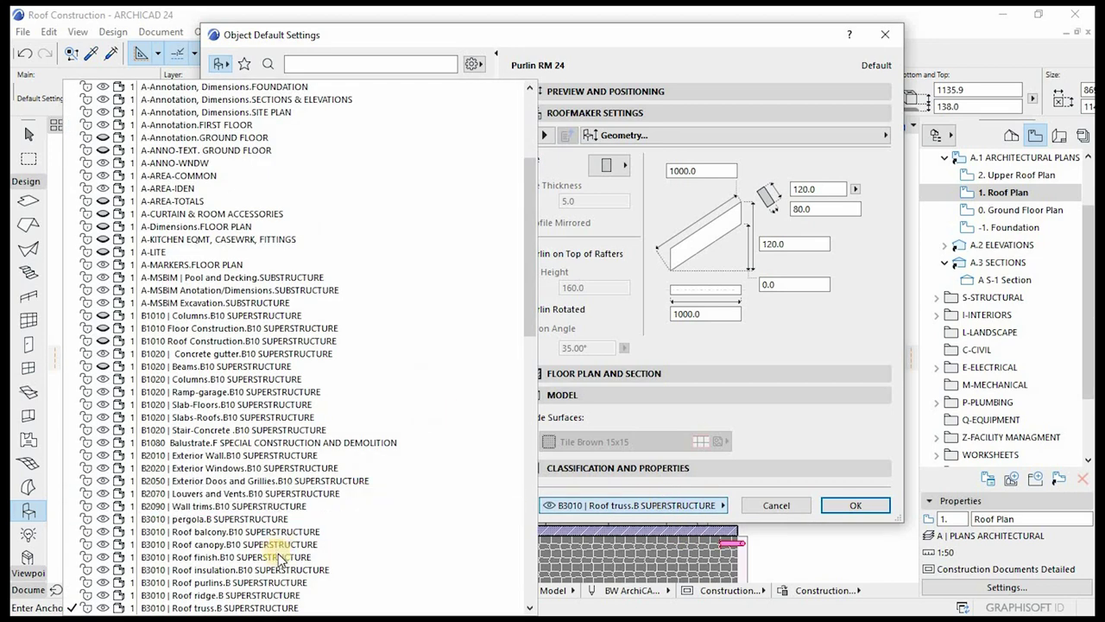
pyautogui.click(259, 579)
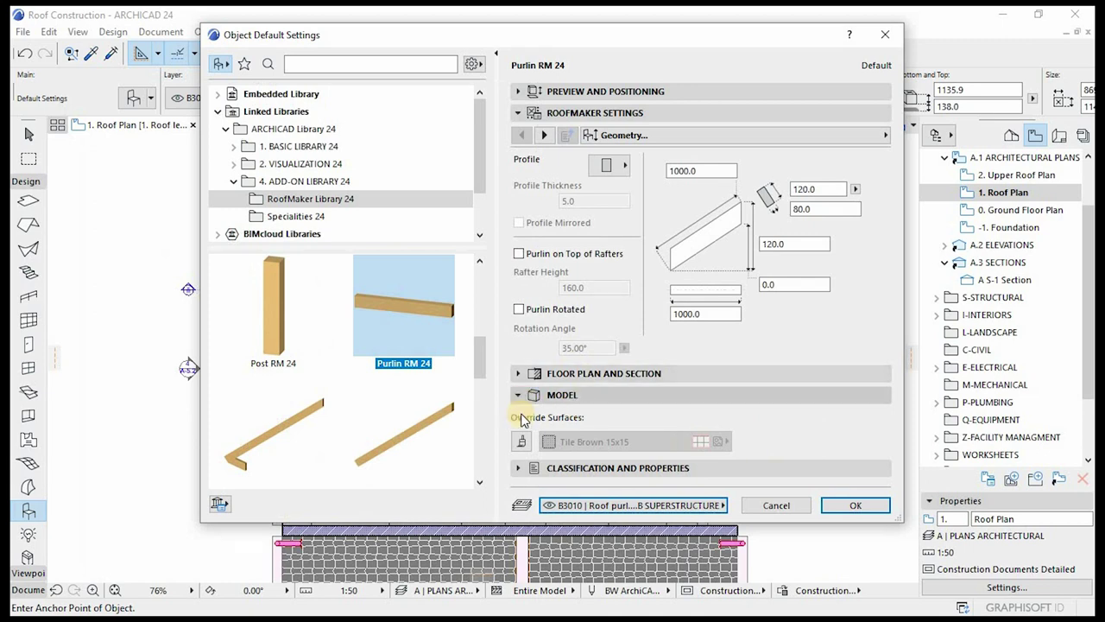
pyautogui.click(518, 467)
pyautogui.click(820, 223)
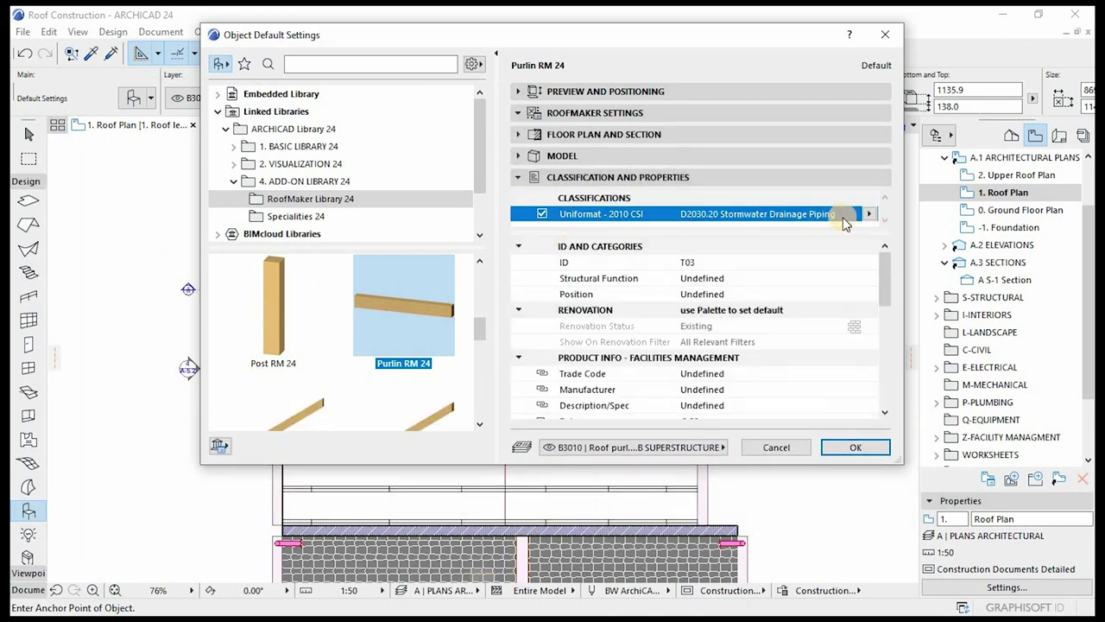
pyautogui.click(869, 214)
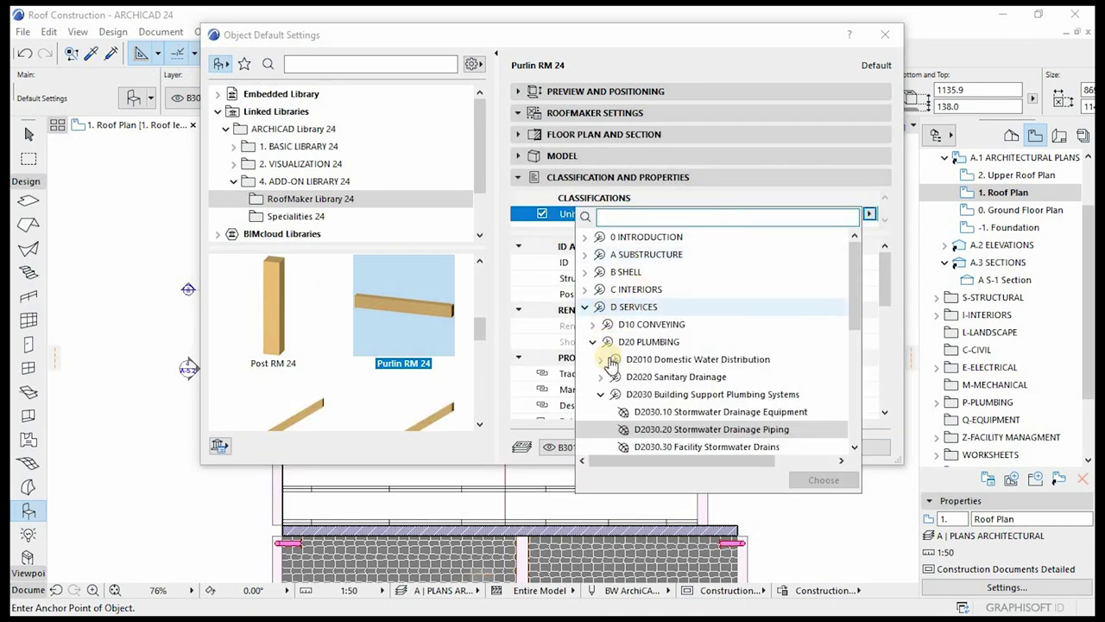
pyautogui.click(587, 272)
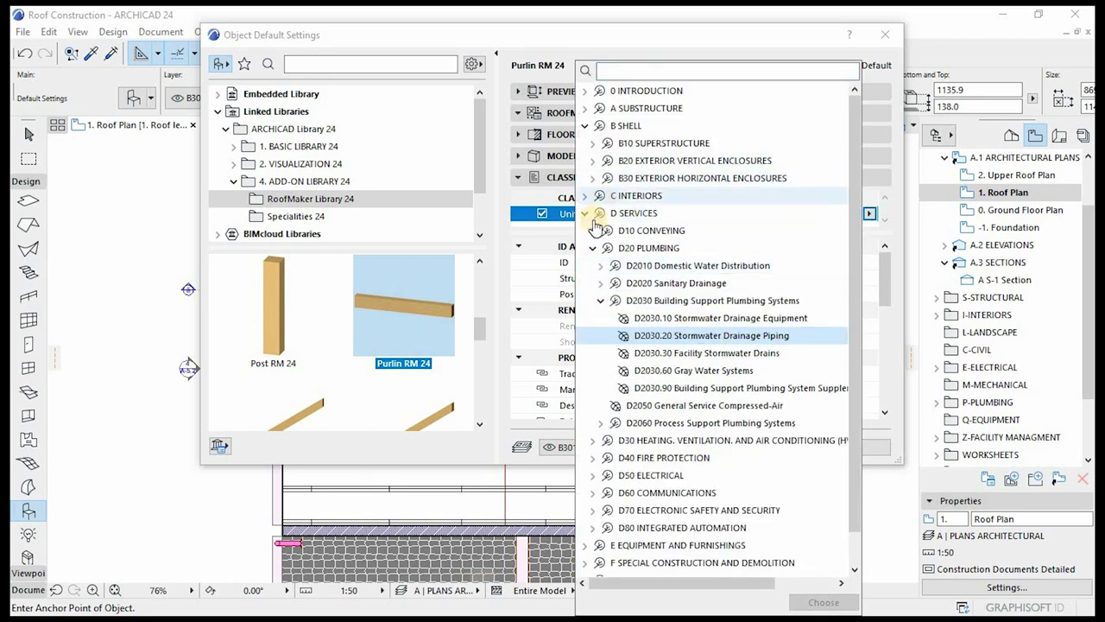
pyautogui.click(593, 143)
pyautogui.click(600, 178)
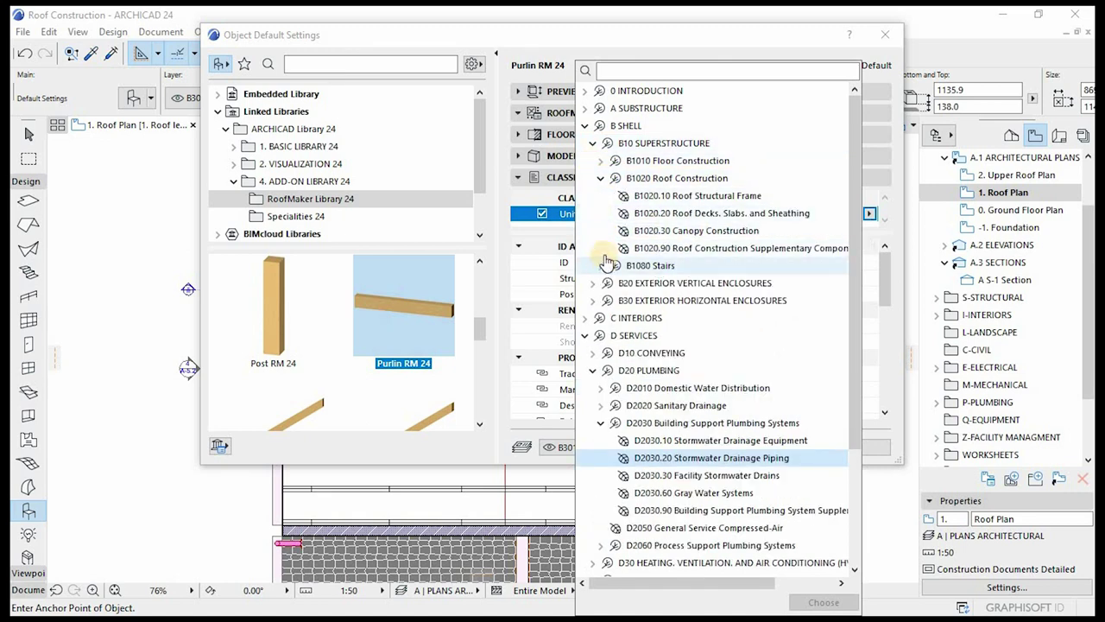
pyautogui.click(678, 195)
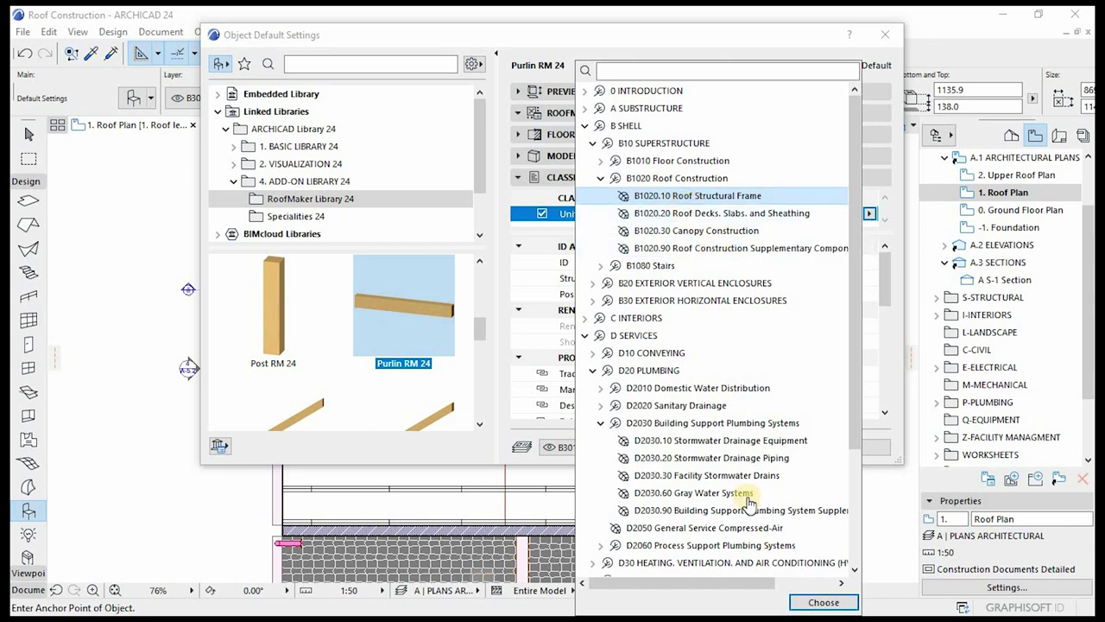
pyautogui.click(823, 604)
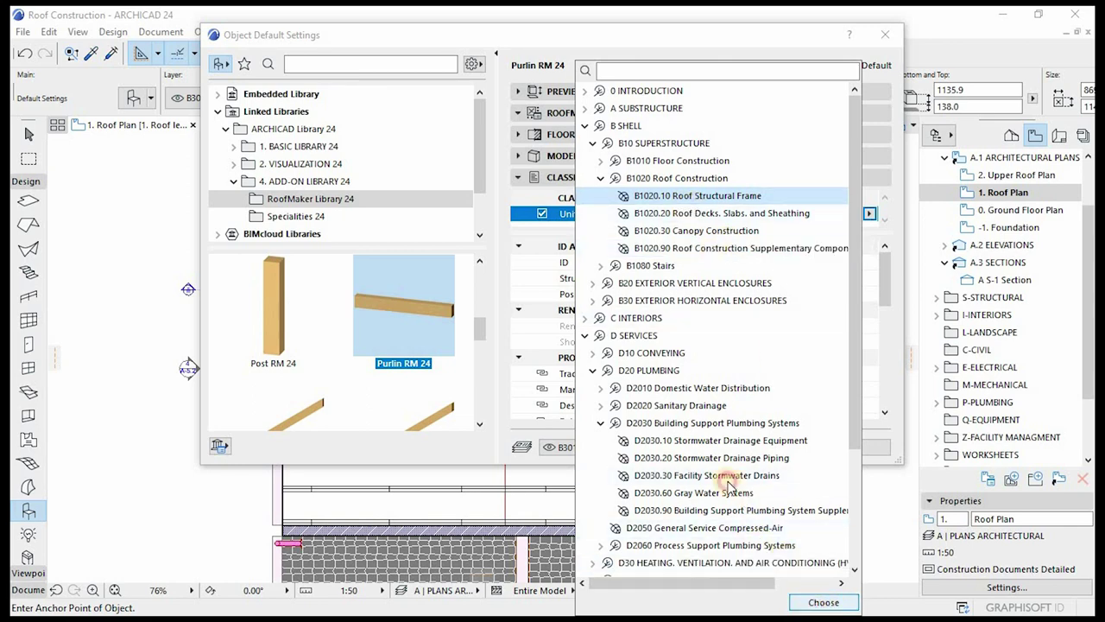
pyautogui.click(853, 446)
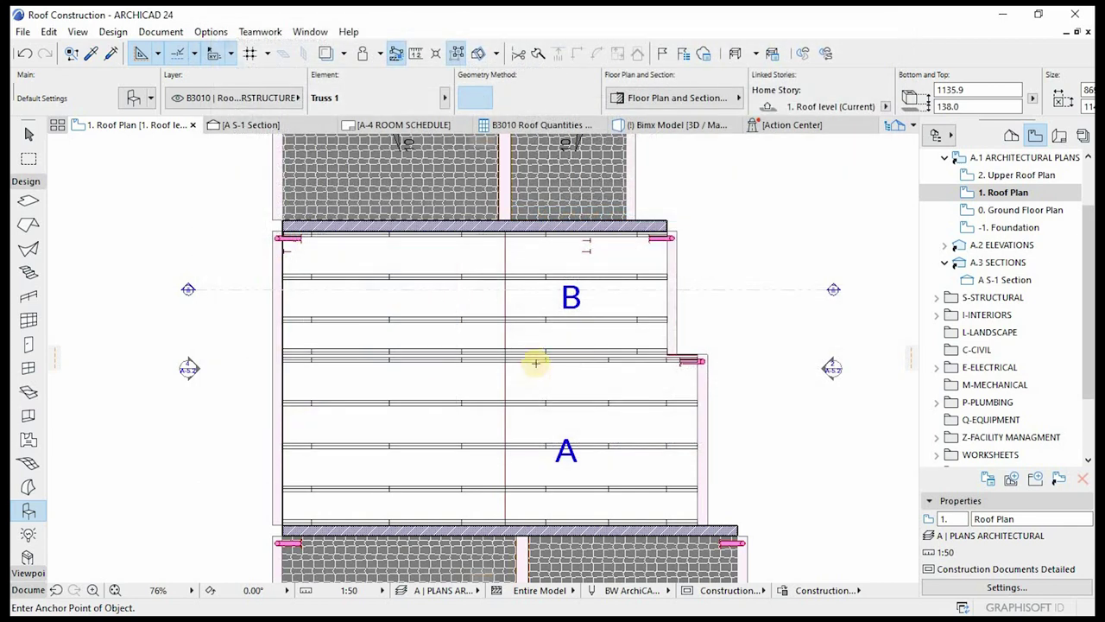
# - Place a Purlin RM 24 between the trusses of roof area B and rotate it about its midpoint to run perpendicular to them
pyautogui.click(405, 307)
pyautogui.click(406, 308)
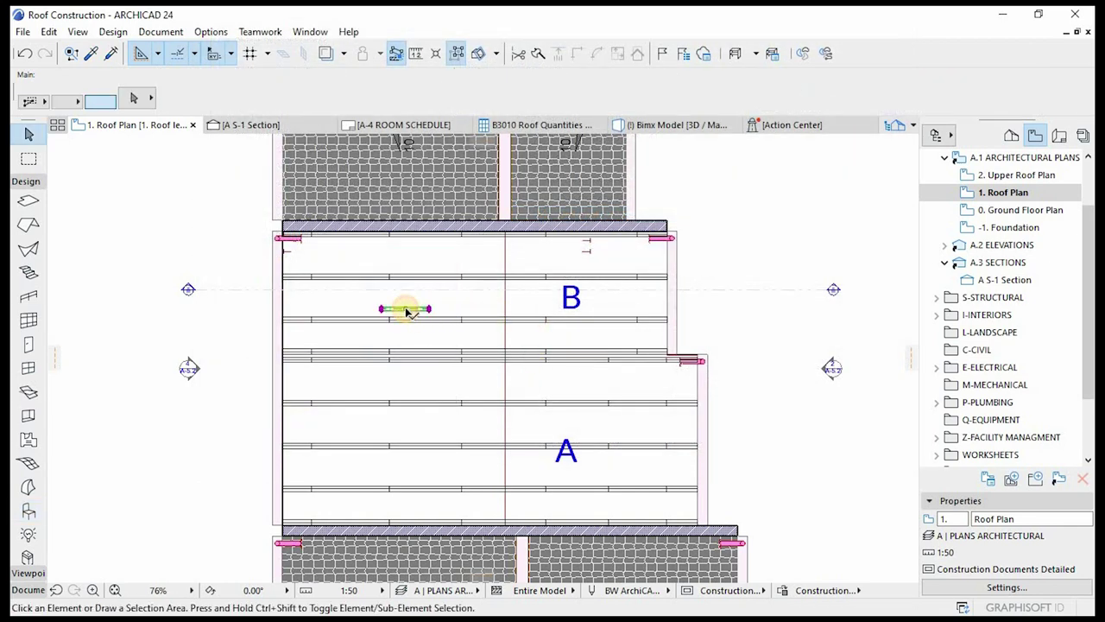
pyautogui.hotkey('ctrl', 'e')
pyautogui.click(406, 308)
pyautogui.click(523, 308)
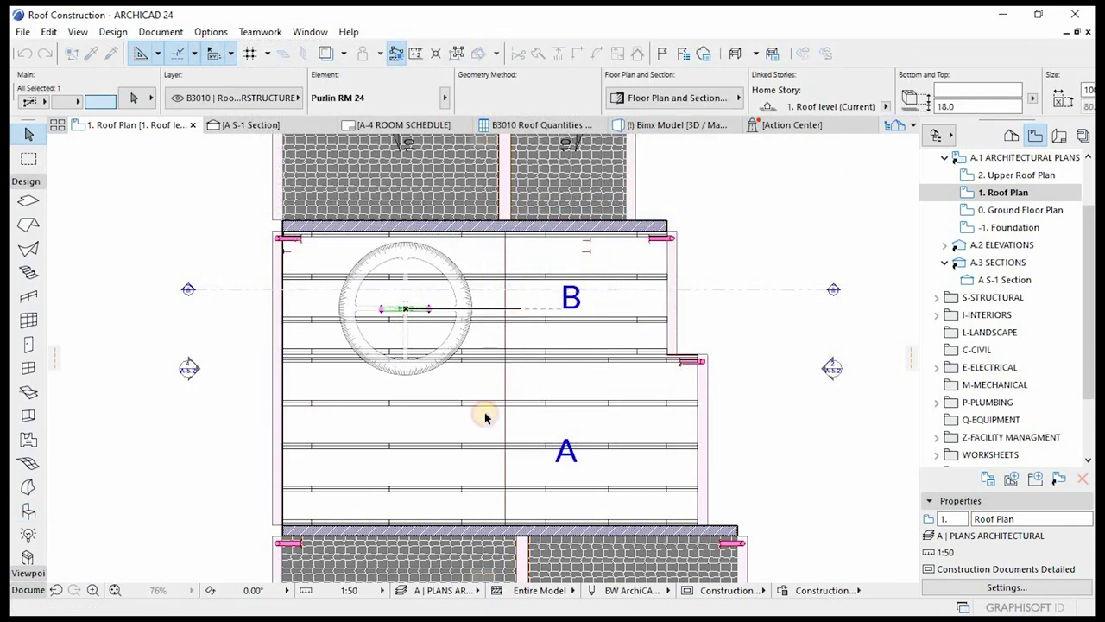
pyautogui.click(407, 506)
# - Move the purlin by its upper end so it meets the wall's inner face beside the ridge line in roof area B
pyautogui.scroll(-2, 452, 284)
pyautogui.scroll(5, 481, 279)
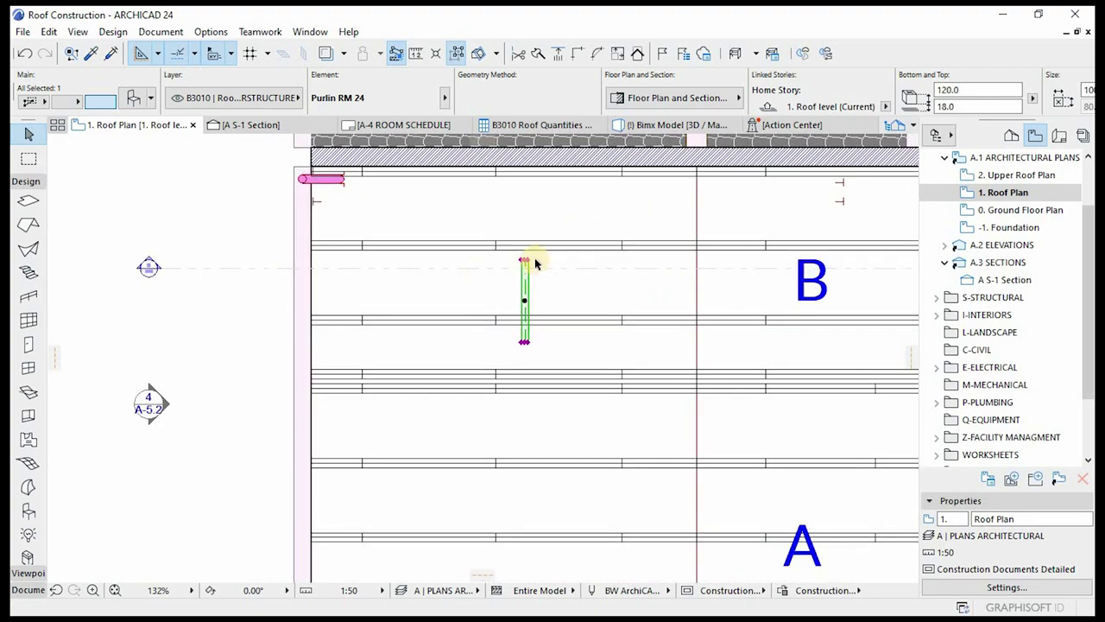
pyautogui.hotkey('ctrl', 'd')
pyautogui.click(524, 259)
pyautogui.scroll(-1, 481, 288)
pyautogui.scroll(-2, 481, 287)
pyautogui.scroll(5, 582, 229)
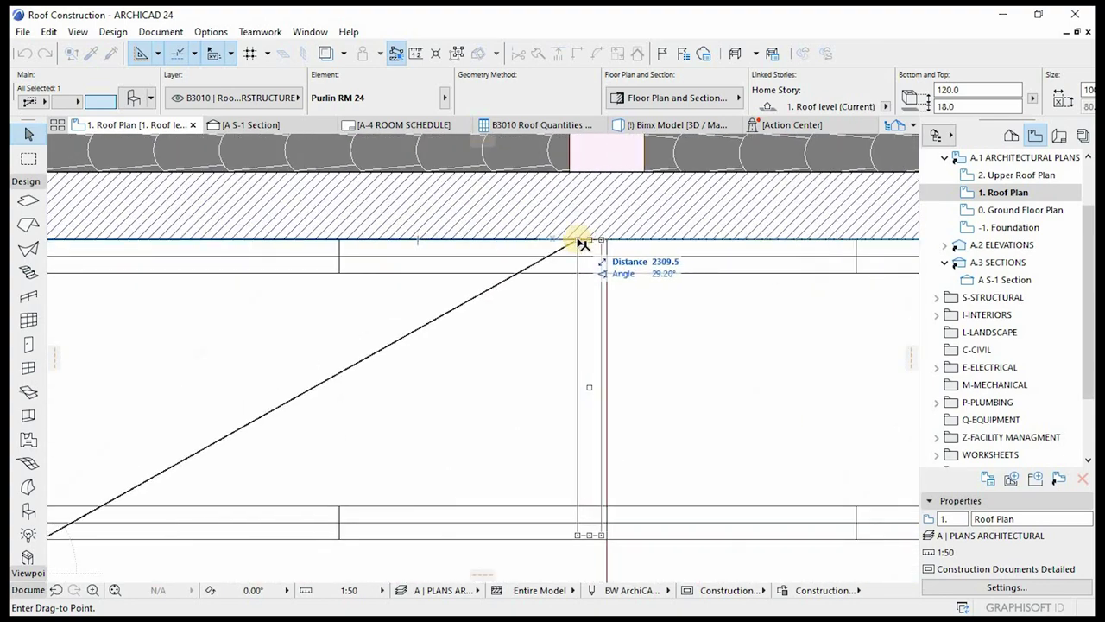
pyautogui.click(582, 241)
pyautogui.scroll(-4, 566, 294)
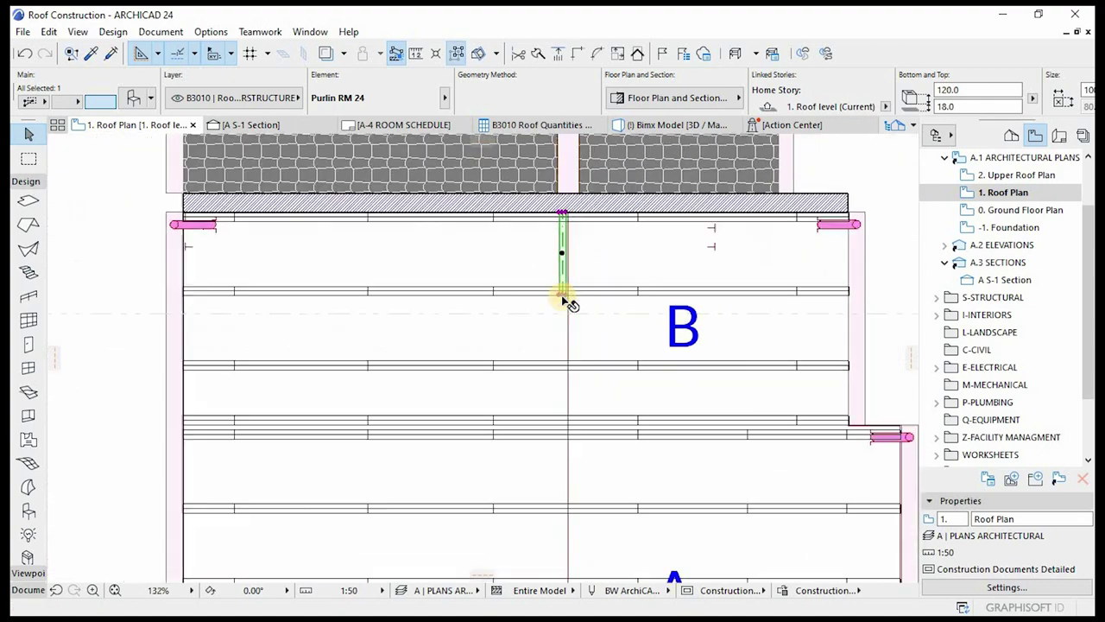
pyautogui.click(562, 294)
pyautogui.click(533, 379)
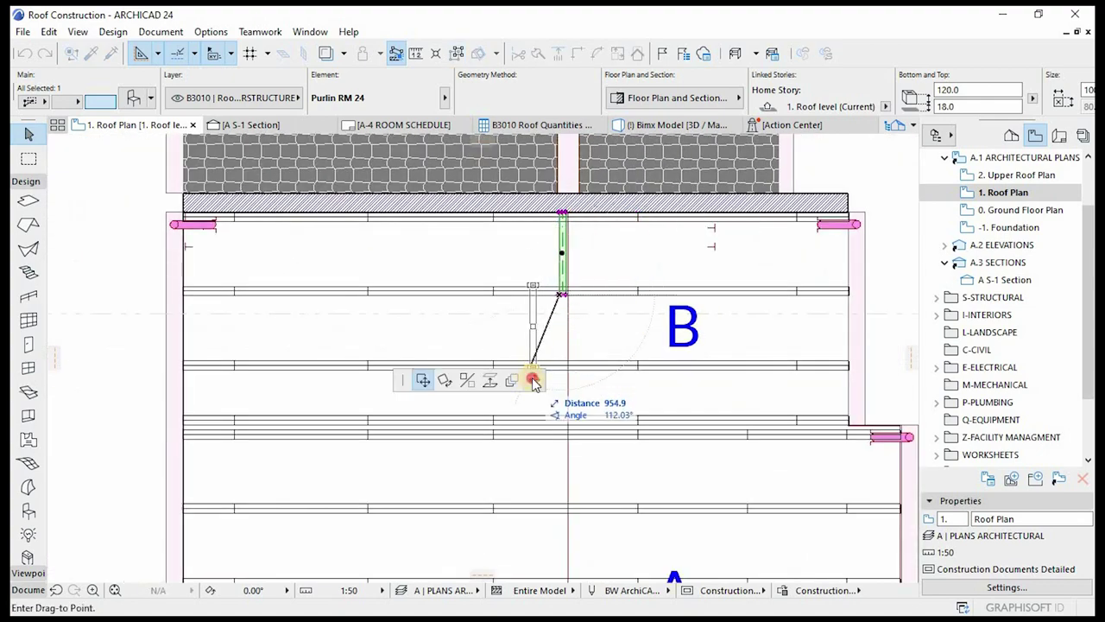
pyautogui.scroll(-3, 552, 328)
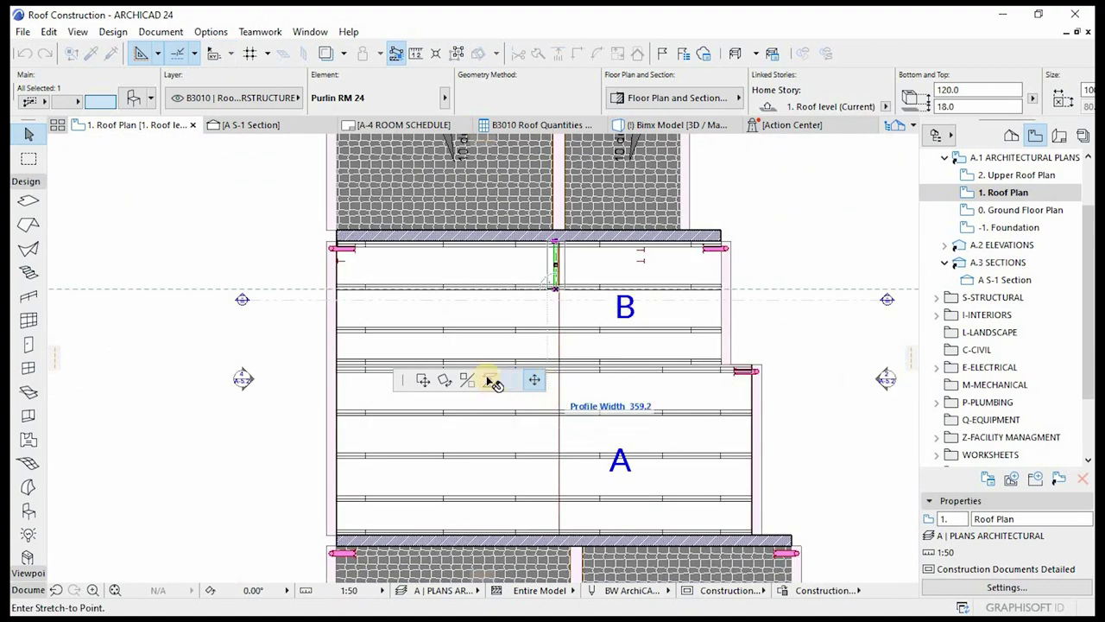
pyautogui.press('Escape')
pyautogui.scroll(4, 558, 259)
pyautogui.scroll(-3, 563, 275)
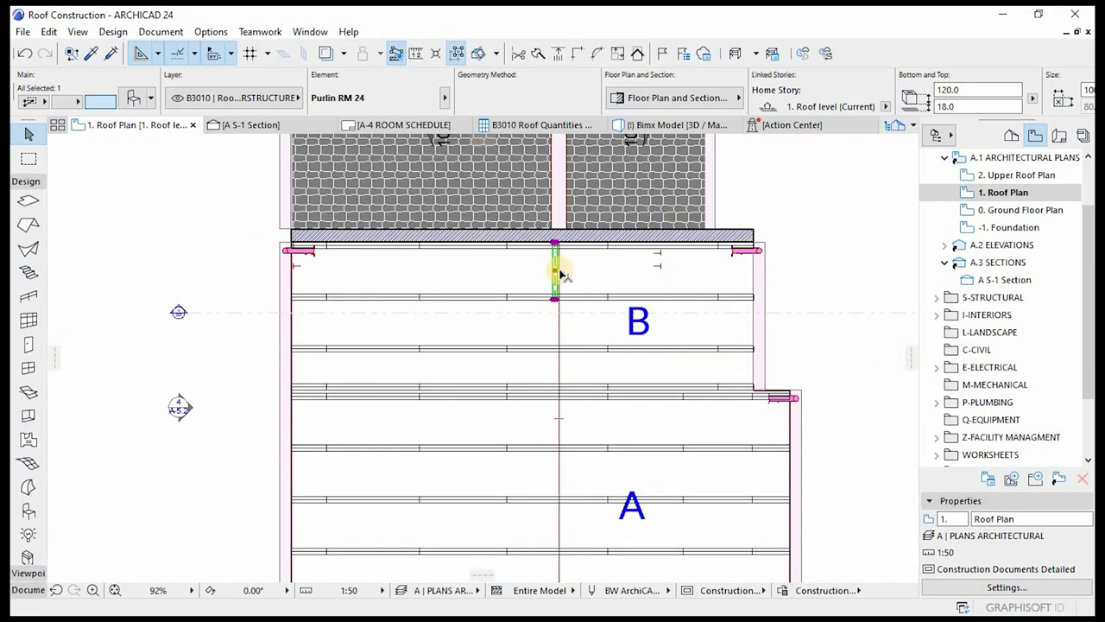
pyautogui.scroll(2, 561, 274)
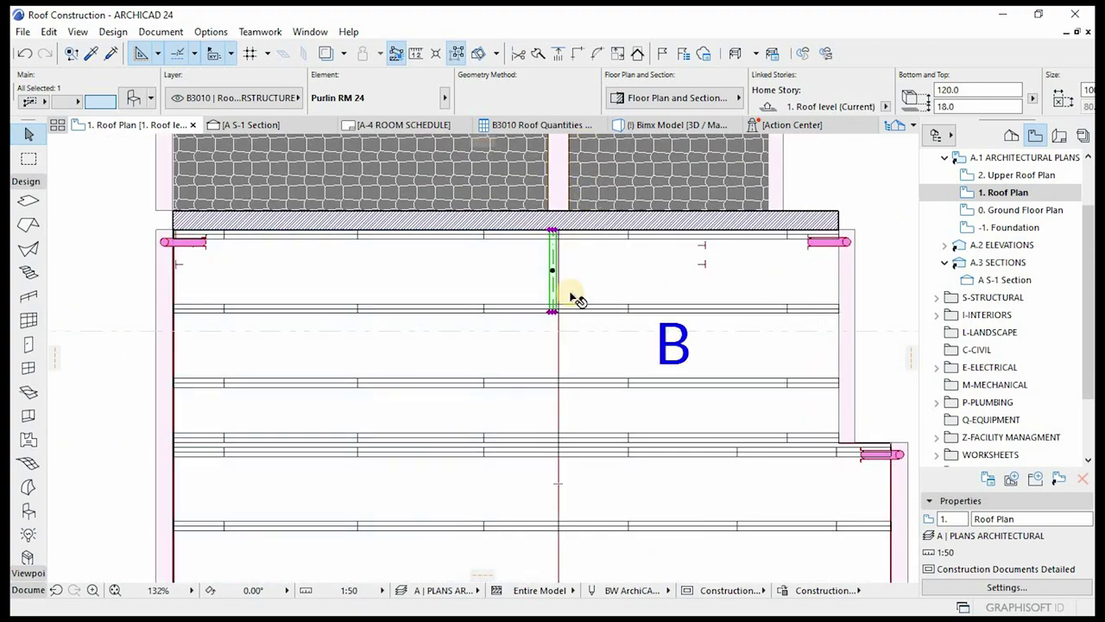
pyautogui.scroll(-4, 509, 281)
pyautogui.scroll(2, 449, 251)
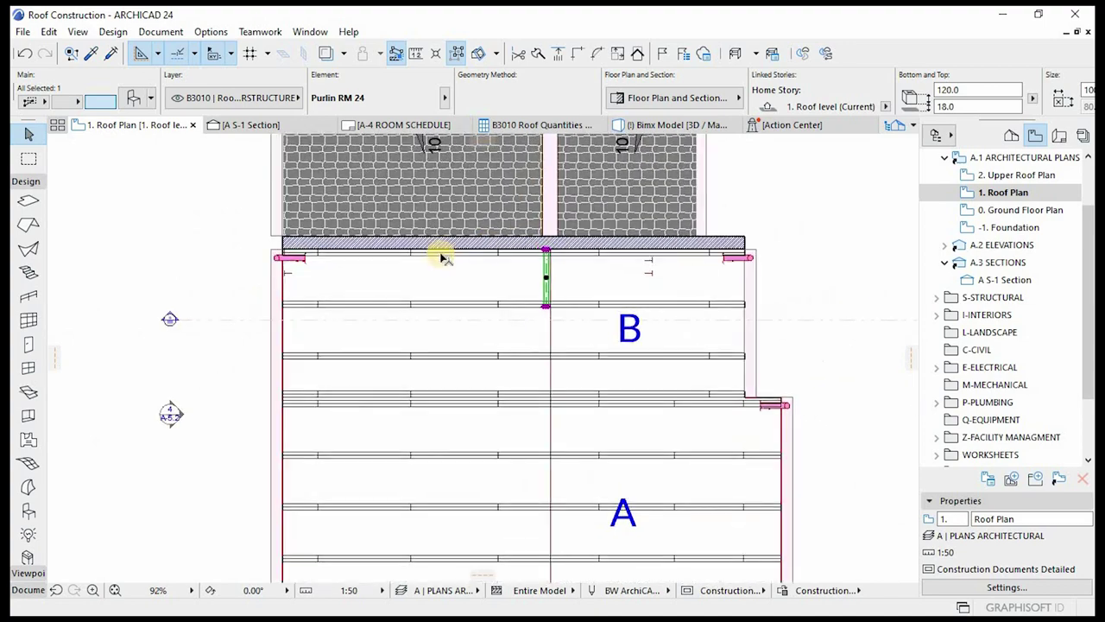
# - Switch to Chrome, search Google for bim components in a new tab, and open the BIMcomponents.com site
pyautogui.press('super')
pyautogui.click(574, 604)
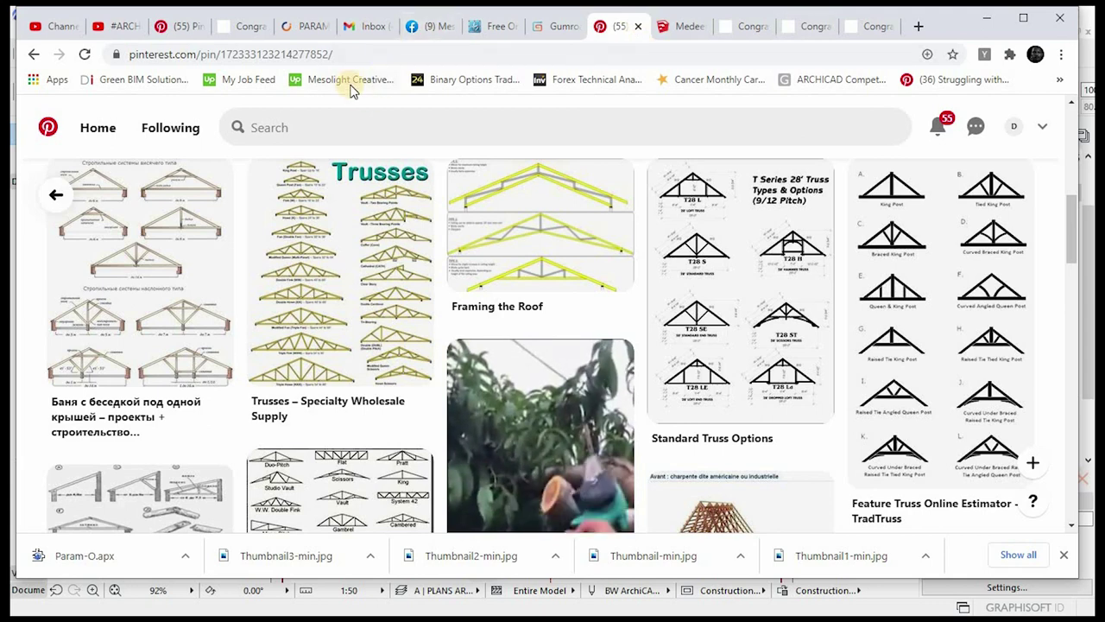
pyautogui.hotkey('ctrl', 't')
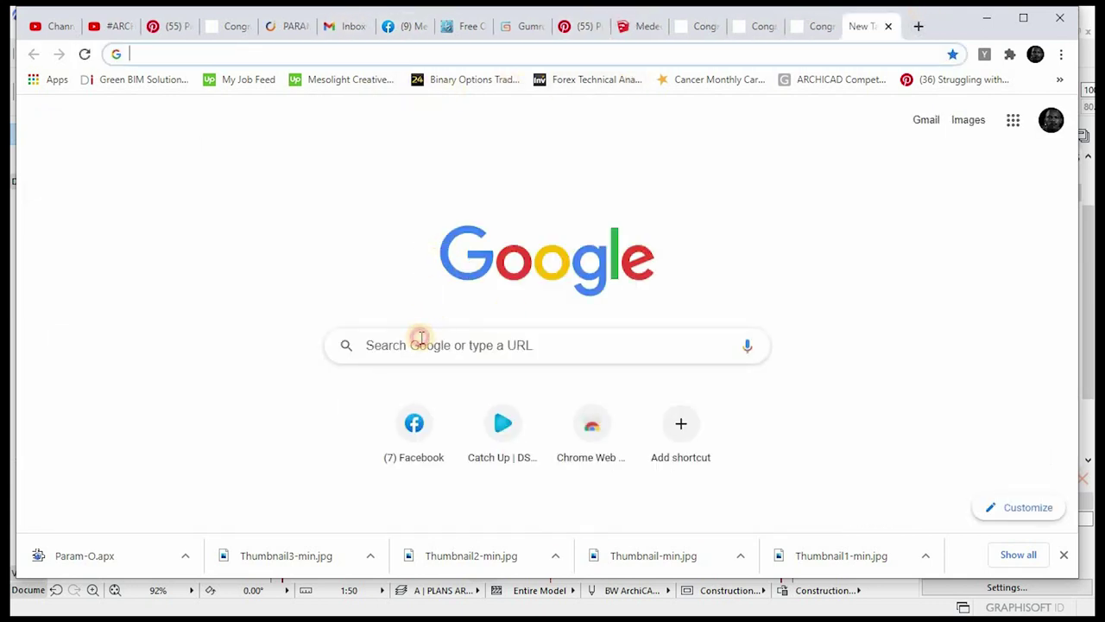
pyautogui.click(422, 338)
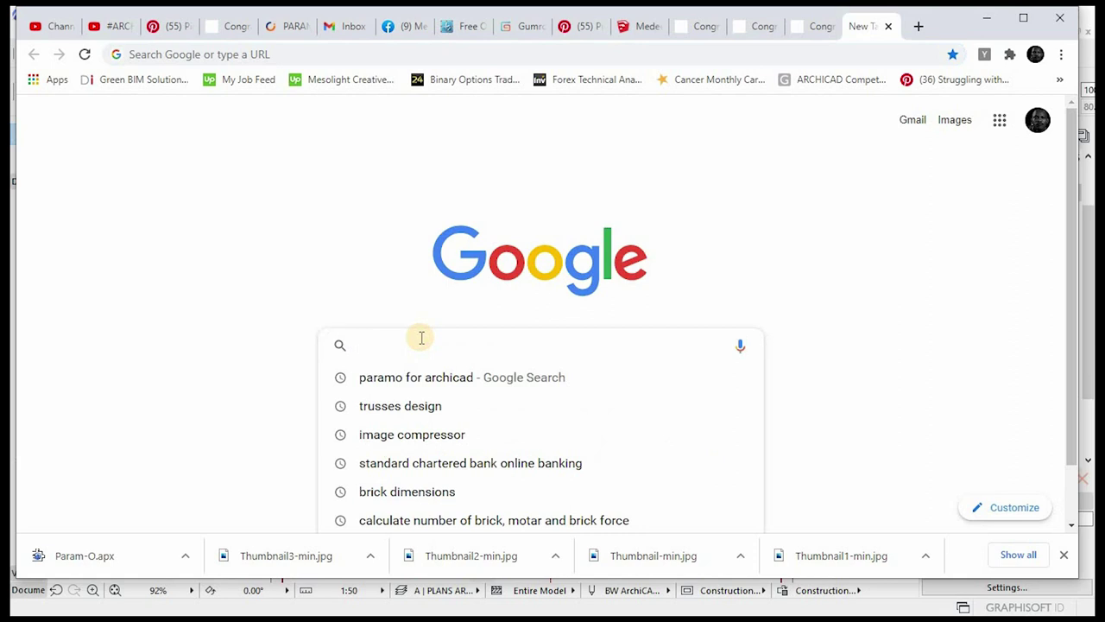
pyautogui.write('bim compo')
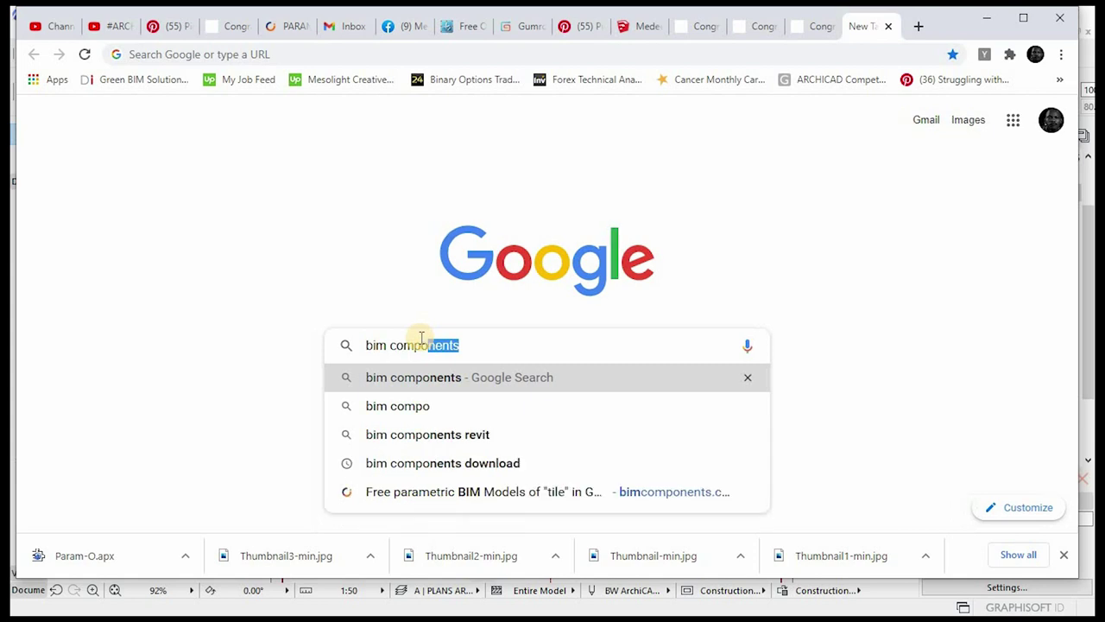
pyautogui.click(432, 378)
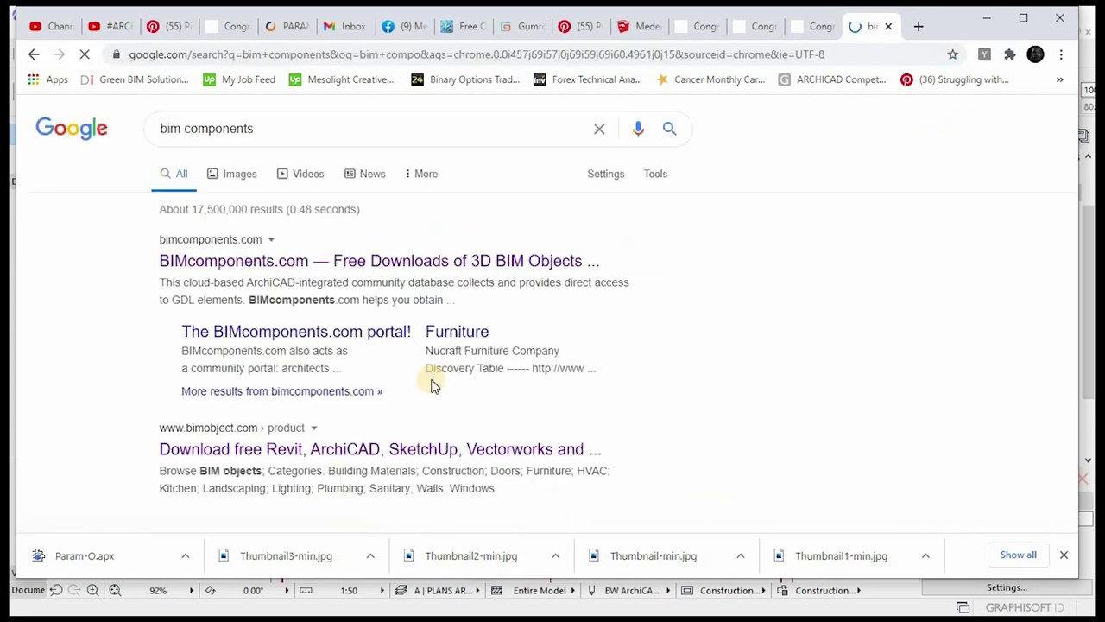
pyautogui.click(365, 260)
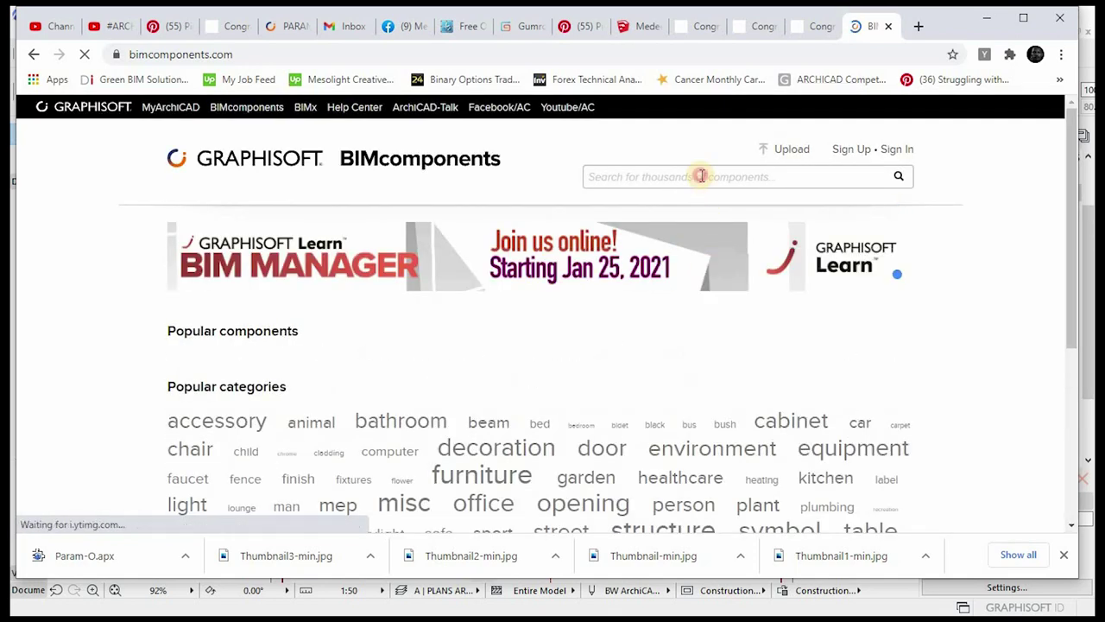
# - Search the BIMcomponents site for roof and return to the results page from the advertising page
pyautogui.click(701, 176)
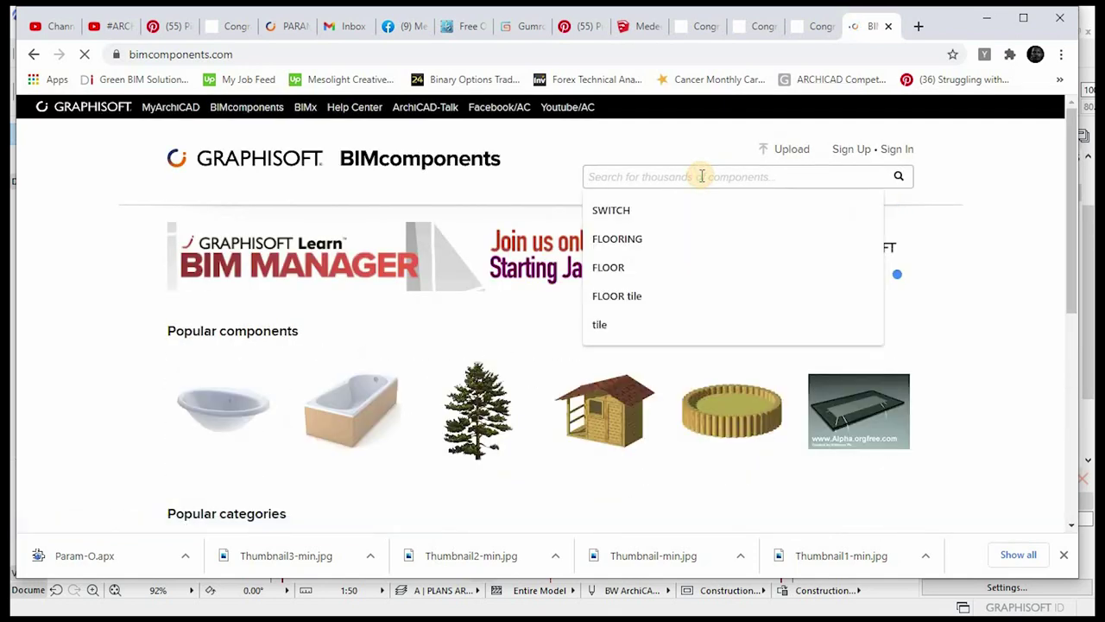
pyautogui.write('roof')
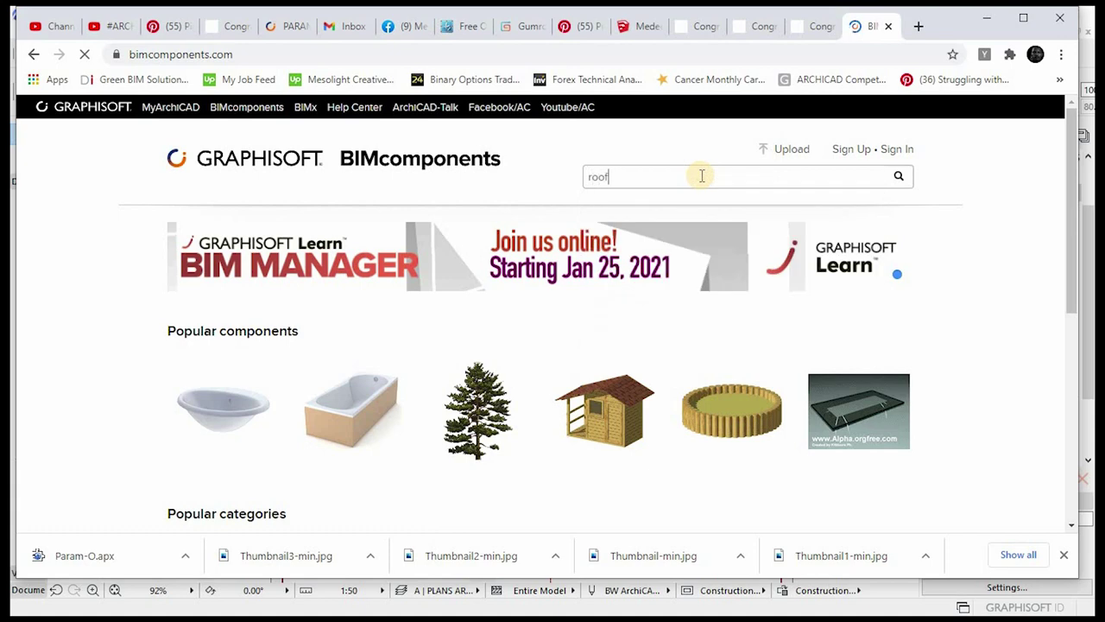
pyautogui.press('Return')
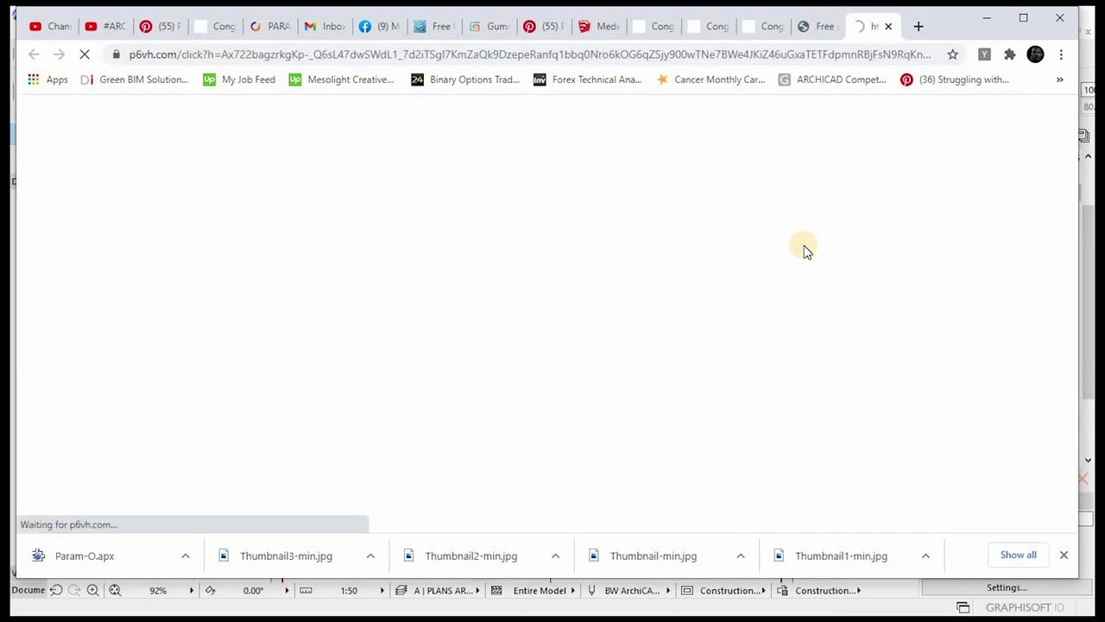
pyautogui.click(818, 28)
# - Open the Battens for Roof Tiles 17 component from the results and transfer it directly into the ARCHICAD roof plan
pyautogui.scroll(-4, 875, 273)
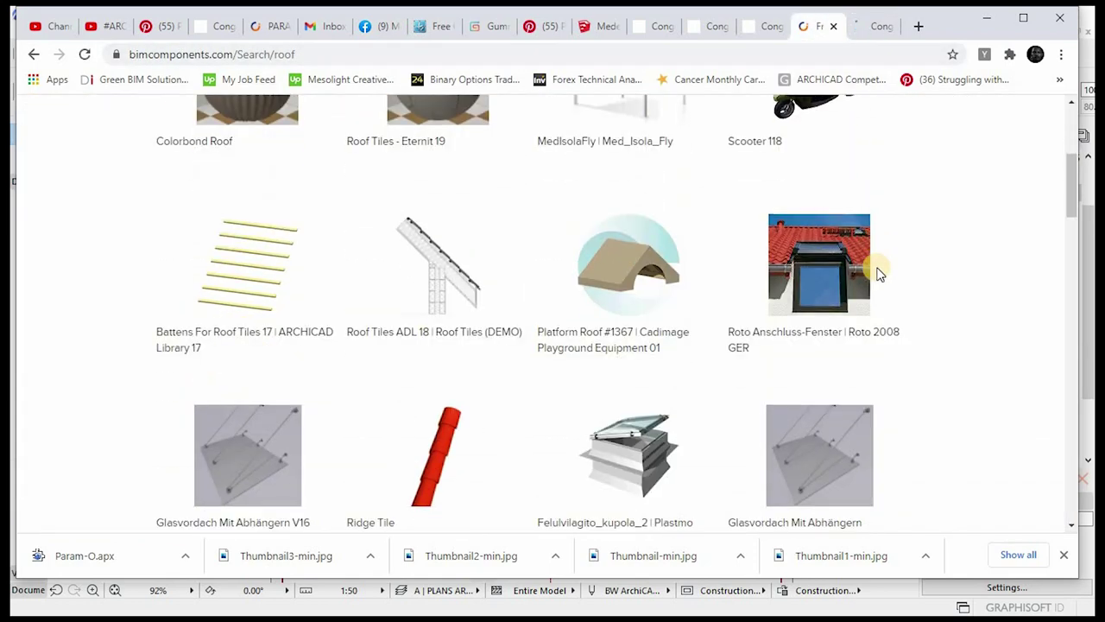
pyautogui.click(260, 284)
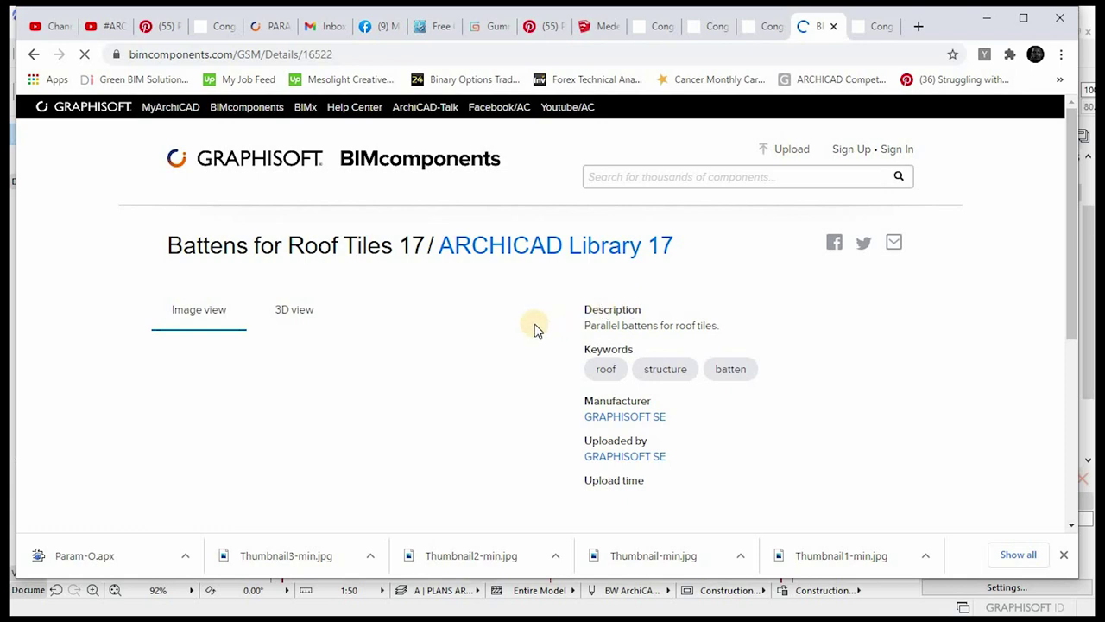
pyautogui.scroll(-1, 536, 329)
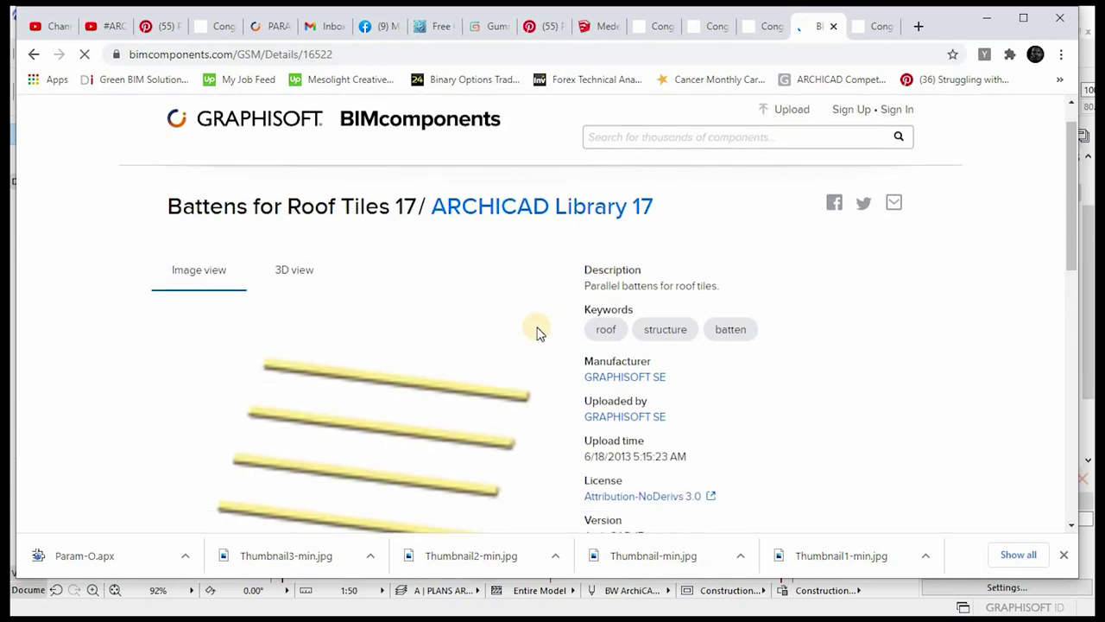
pyautogui.scroll(-5, 536, 332)
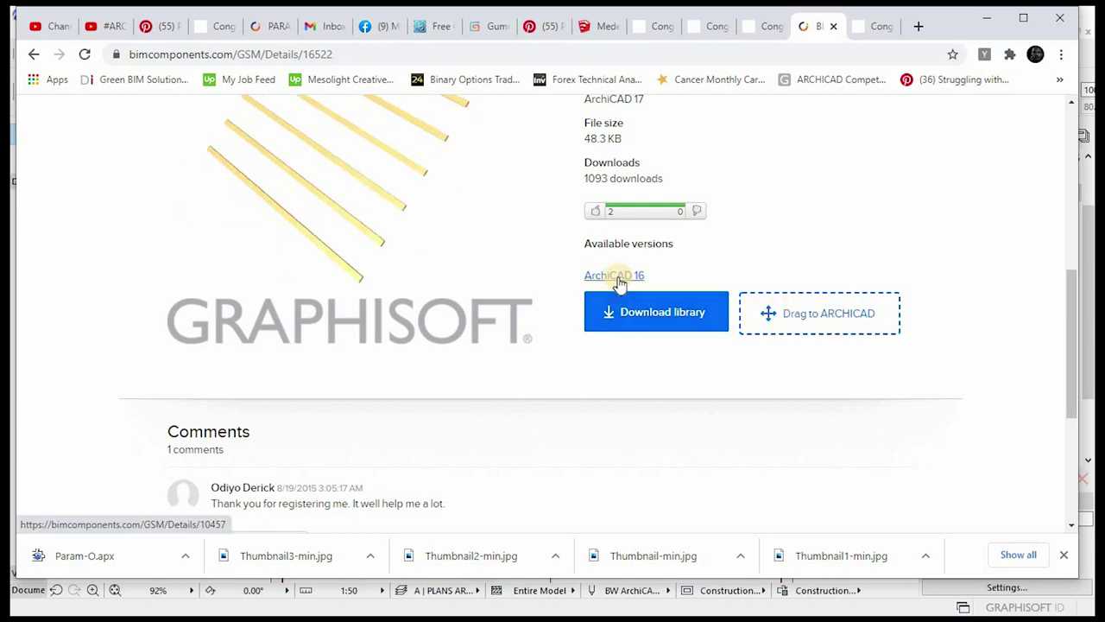
pyautogui.scroll(1, 691, 346)
pyautogui.moveTo(757, 381); pyautogui.dragTo(718, 348)
pyautogui.press('super')
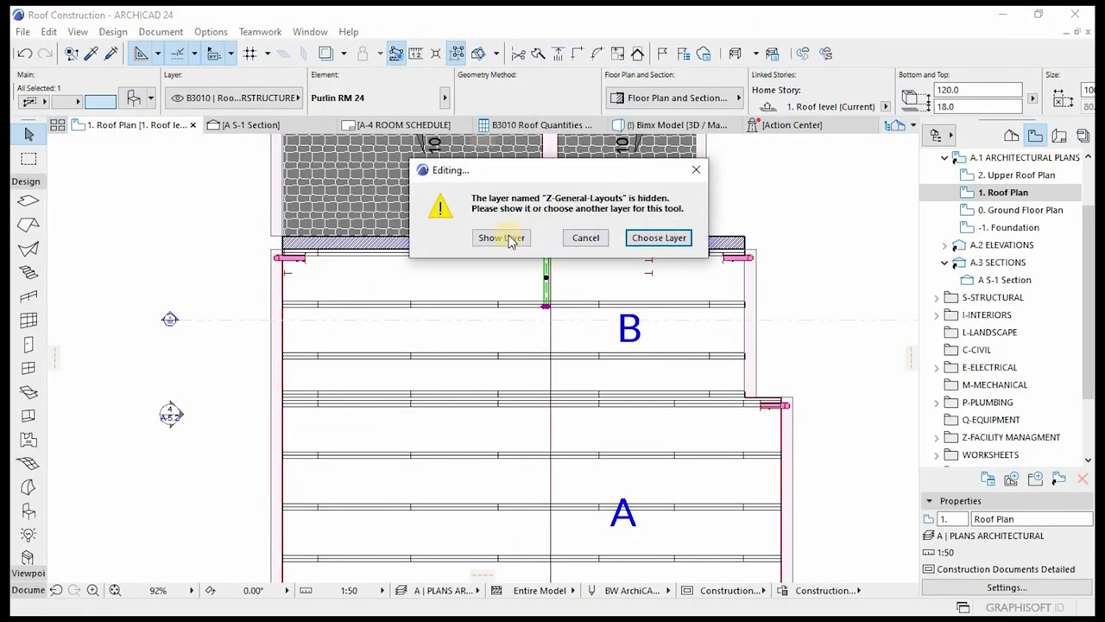
# - Set the text default layer to B3010 | Roof purlins.B SUPERSTRUCTURE in place of the hidden one and accept the settings
pyautogui.click(659, 237)
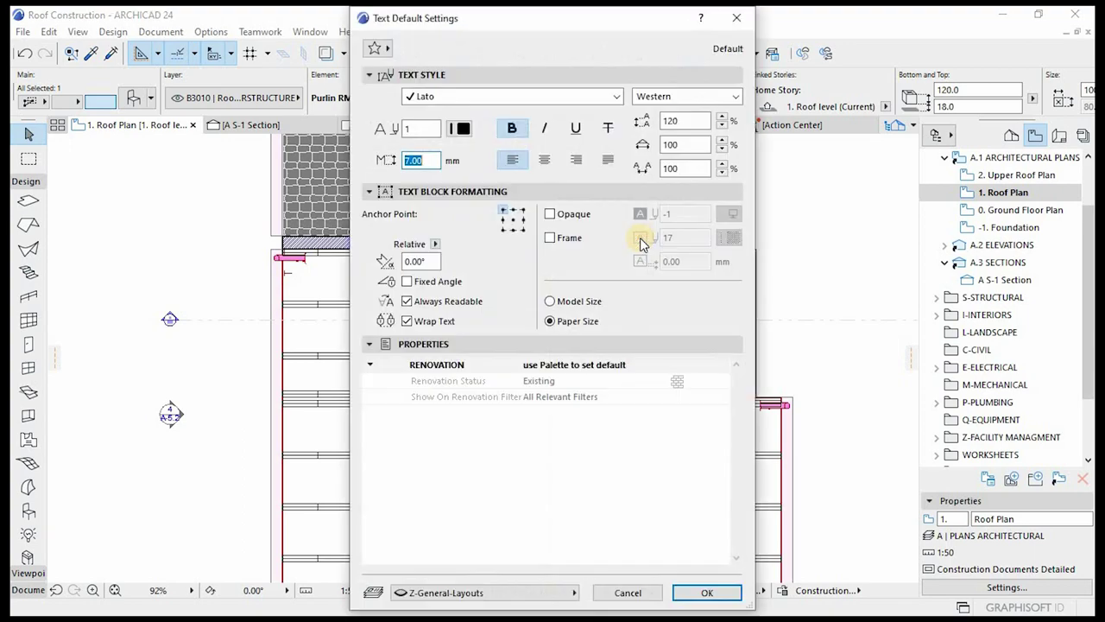
pyautogui.click(484, 592)
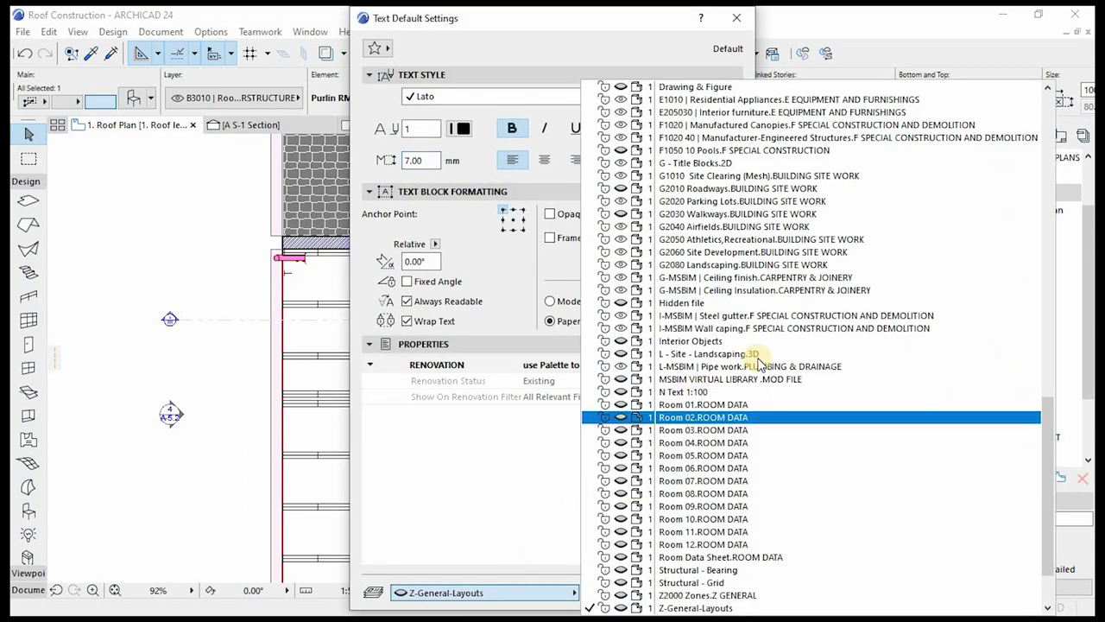
pyautogui.scroll(10, 755, 257)
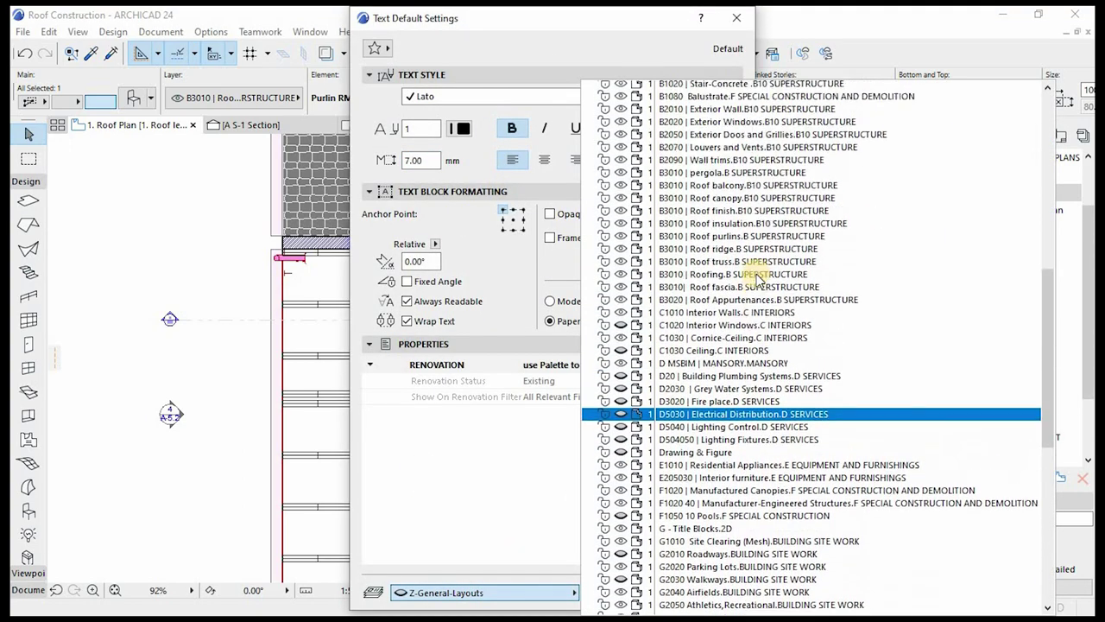
pyautogui.click(734, 252)
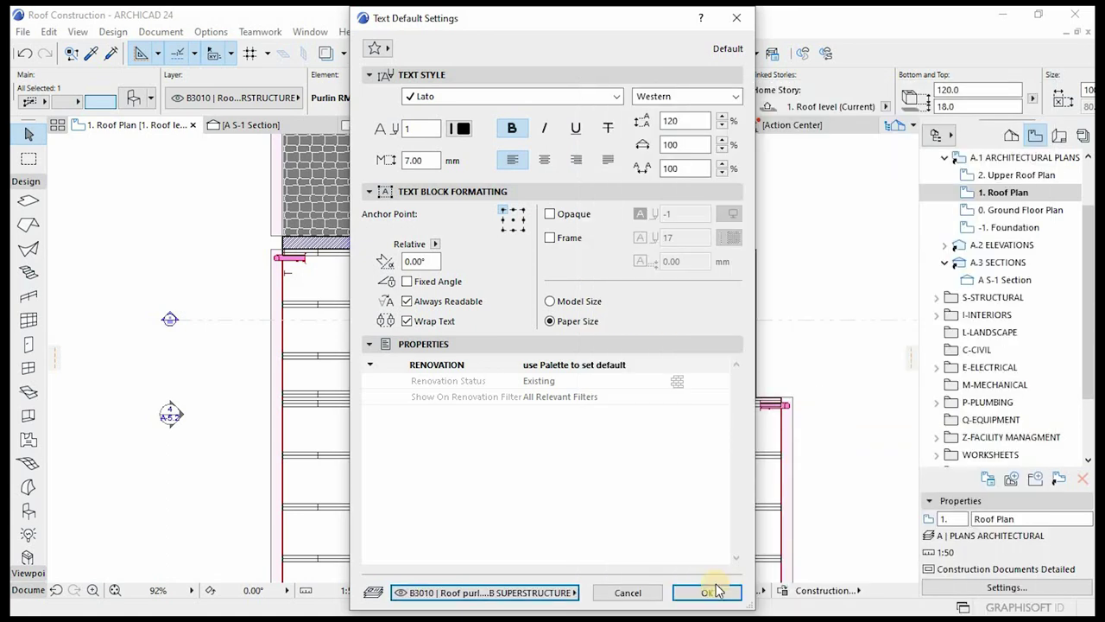
pyautogui.click(708, 592)
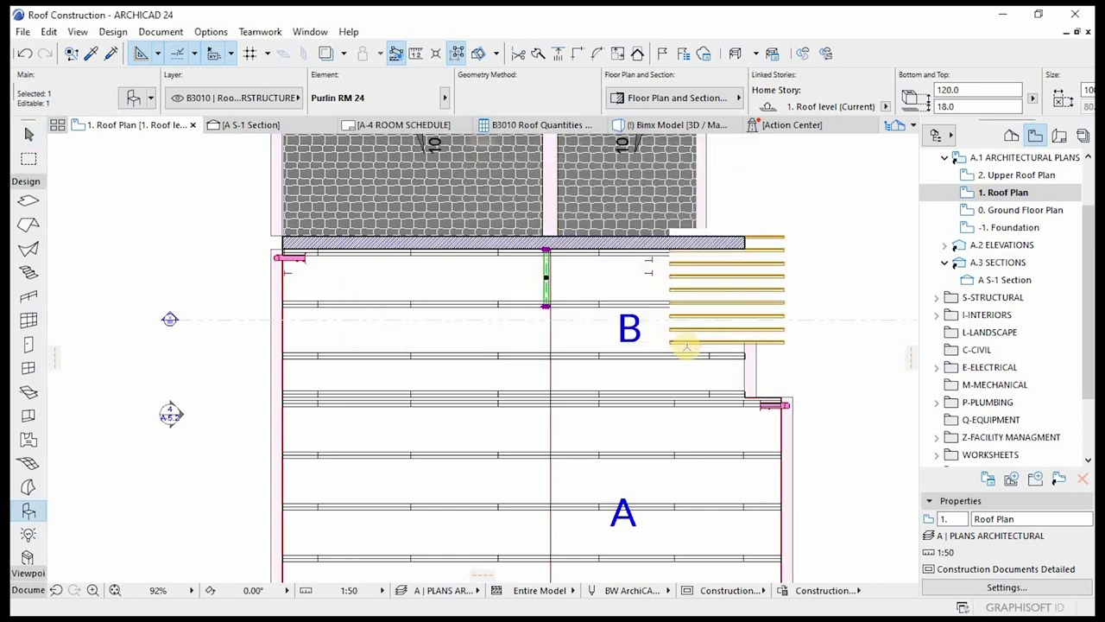
# - Delete the Purlin RM 24 placed beside the ridge line in roof area B
pyautogui.scroll(2, 732, 350)
pyautogui.press('Escape')
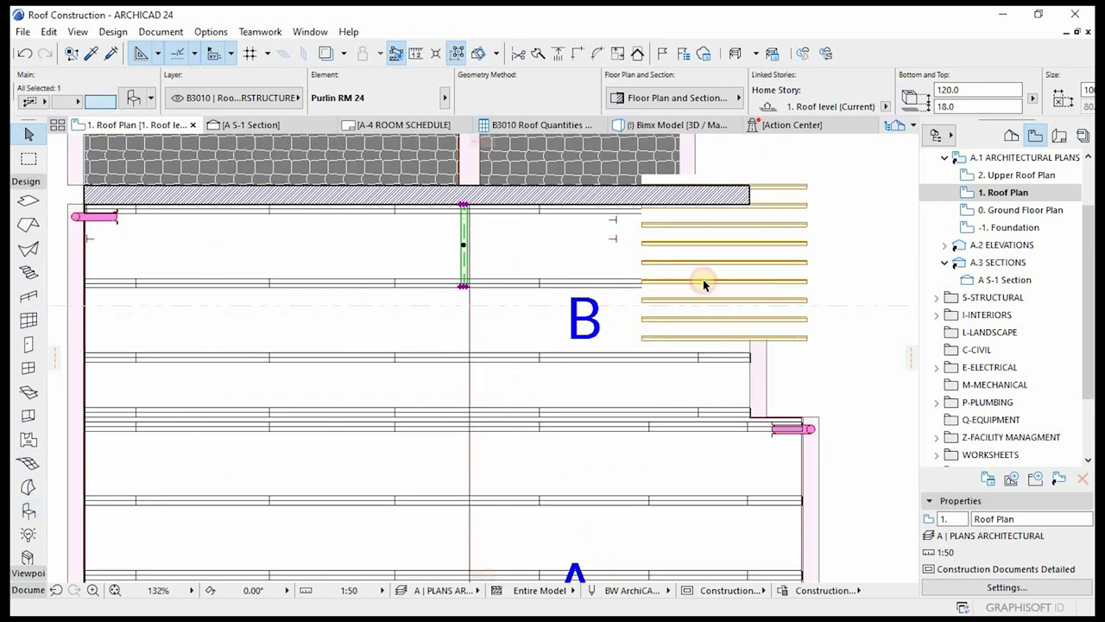
pyautogui.click(850, 269)
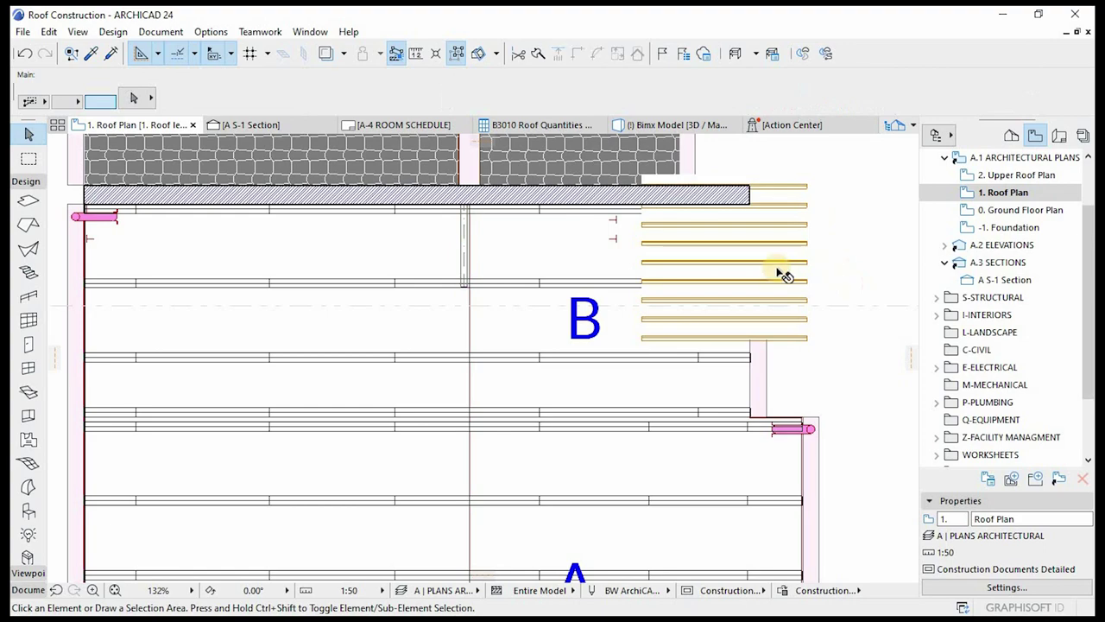
pyautogui.click(462, 250)
pyautogui.press('Escape')
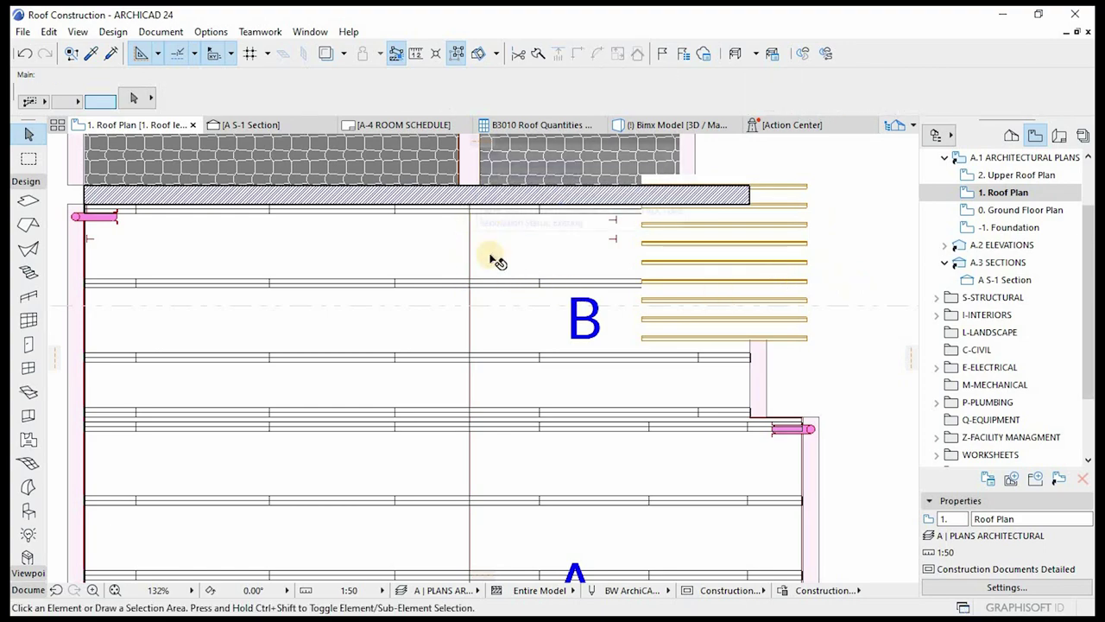
# - Rotate the Battens for Roof Tiles 17 object about its centre so the battens run perpendicular to the trusses
pyautogui.scroll(-3, 654, 247)
pyautogui.click(653, 237)
pyautogui.scroll(2, 628, 238)
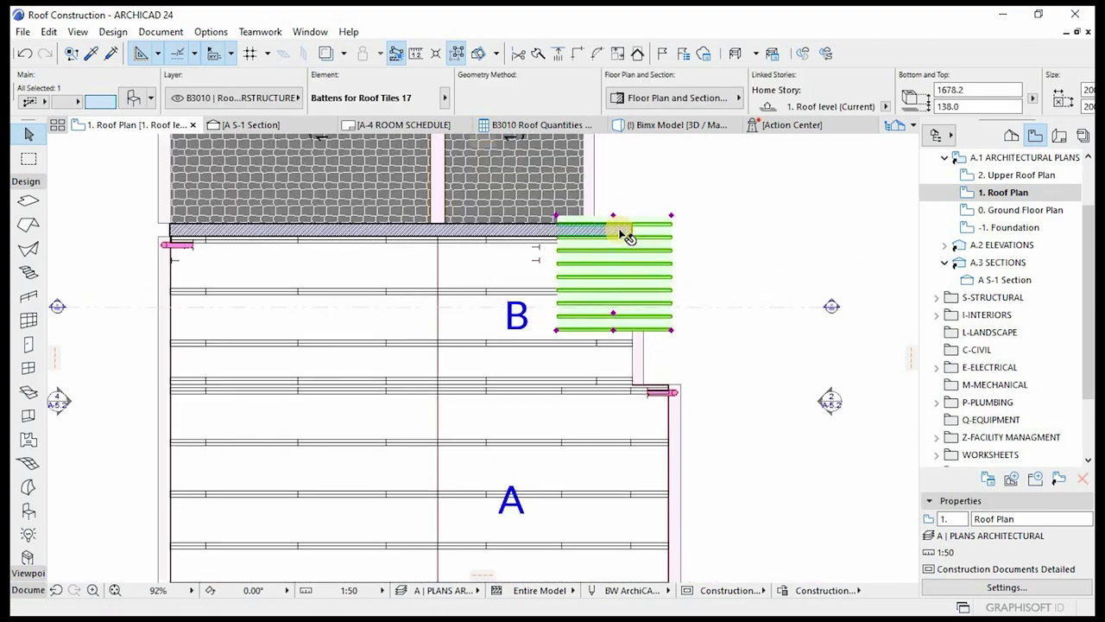
pyautogui.hotkey('ctrl', 'e')
pyautogui.click(615, 284)
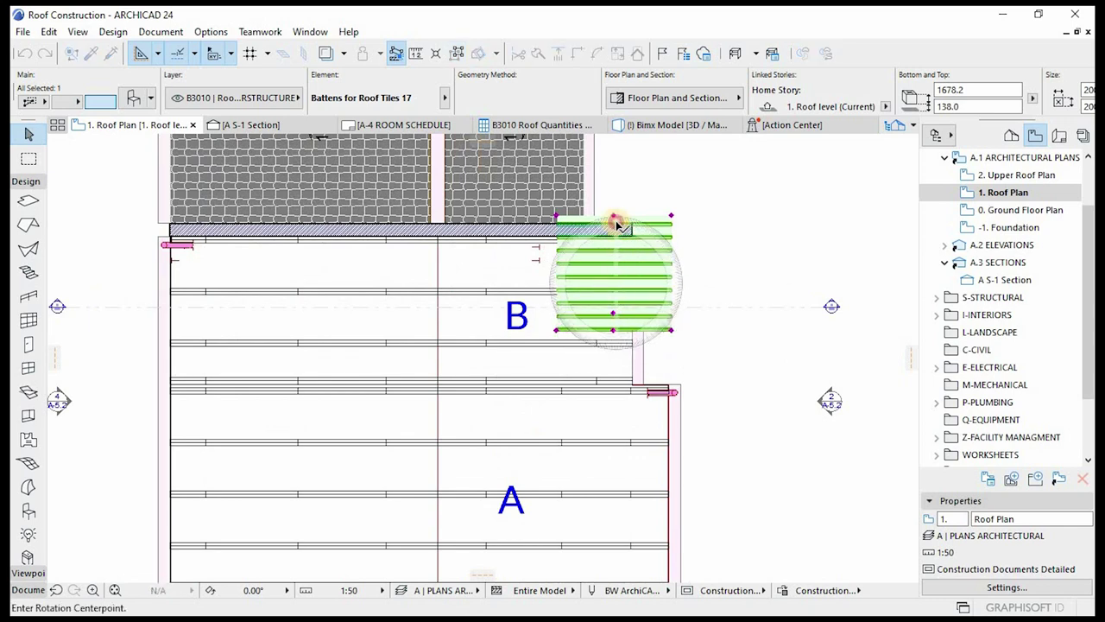
pyautogui.click(615, 174)
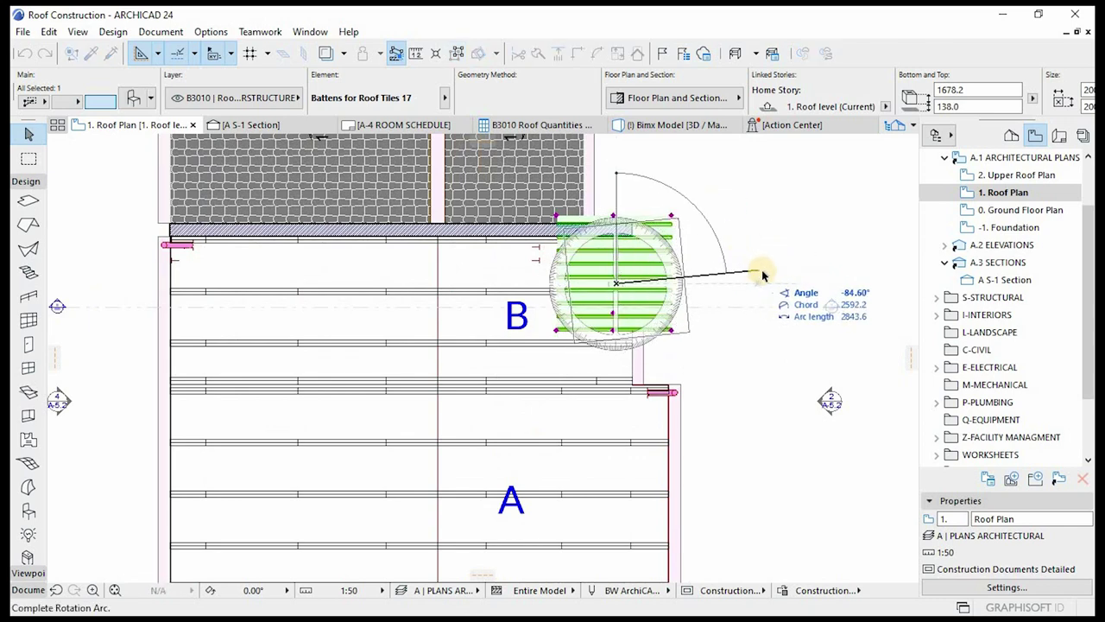
pyautogui.click(770, 282)
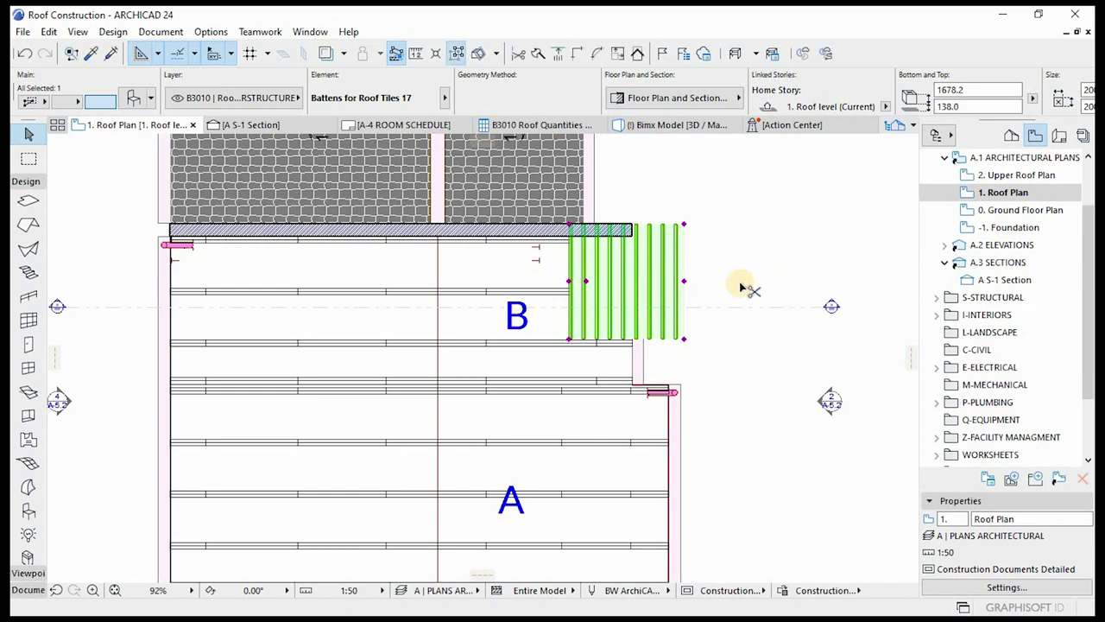
# - Move the Battens for Roof Tiles 17 object so its ridge-side corner meets the ridge line at area B's parapet wall
pyautogui.hotkey('ctrl', 'd')
pyautogui.click(684, 225)
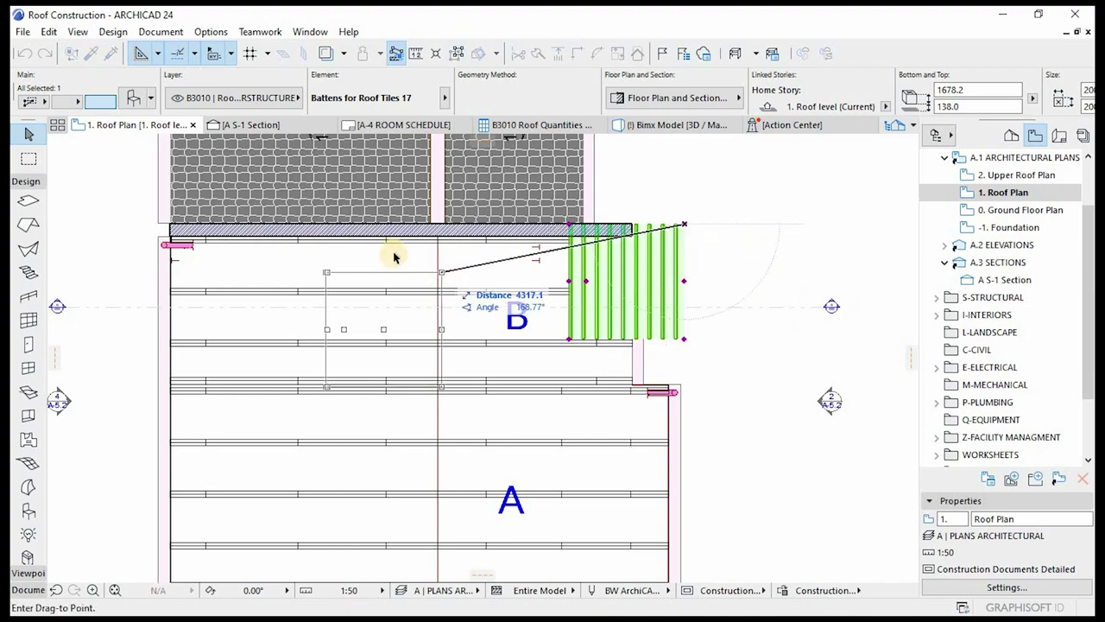
pyautogui.scroll(3, 394, 255)
pyautogui.click(493, 220)
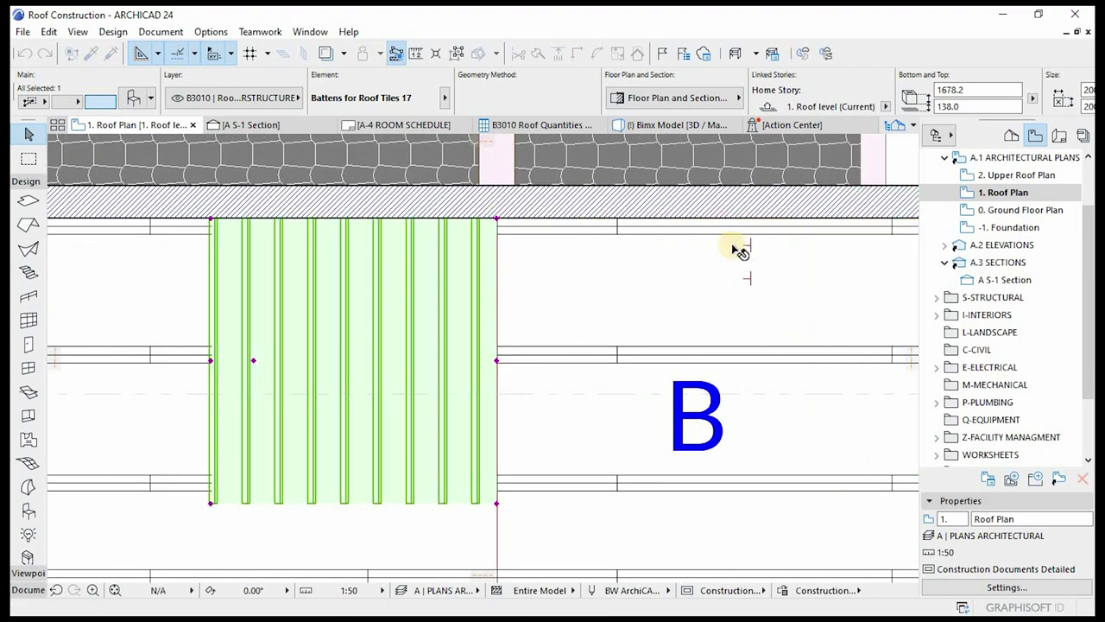
pyautogui.scroll(-3, 752, 234)
pyautogui.scroll(1, 643, 244)
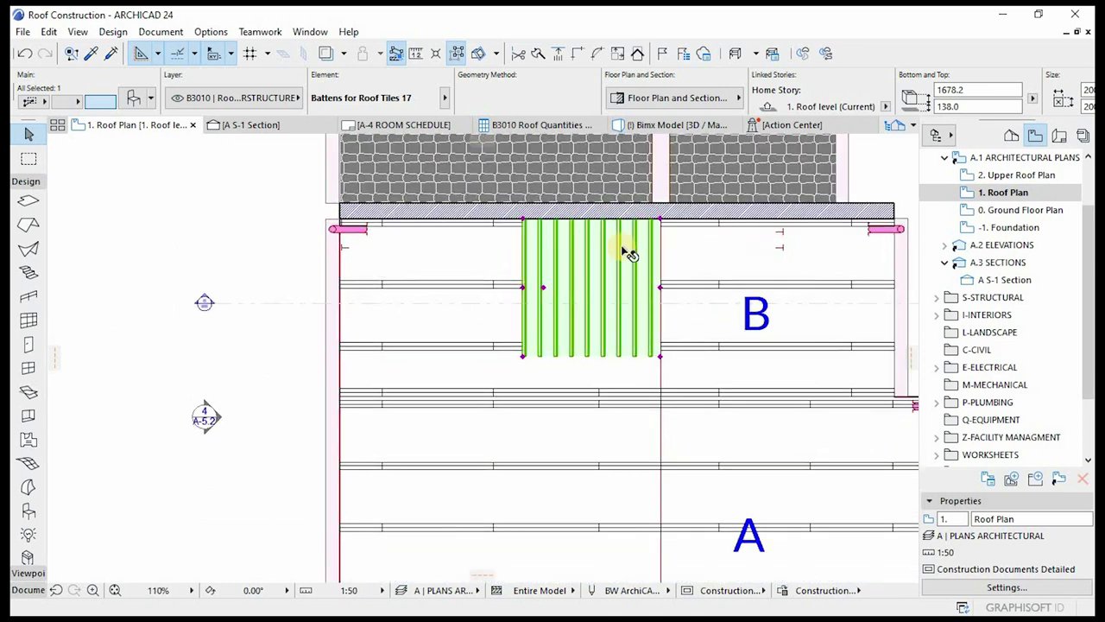
# - Stretch the battens object from the ridge line across to the opposite eaves edge of roof area B
pyautogui.click(524, 284)
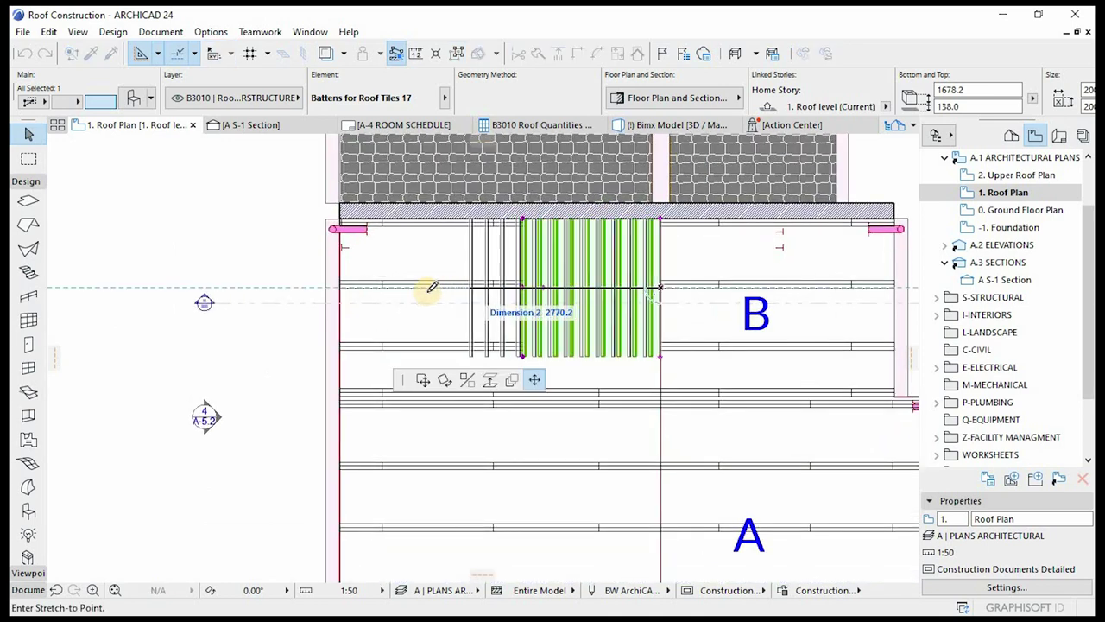
pyautogui.click(345, 282)
pyautogui.scroll(-3, 557, 253)
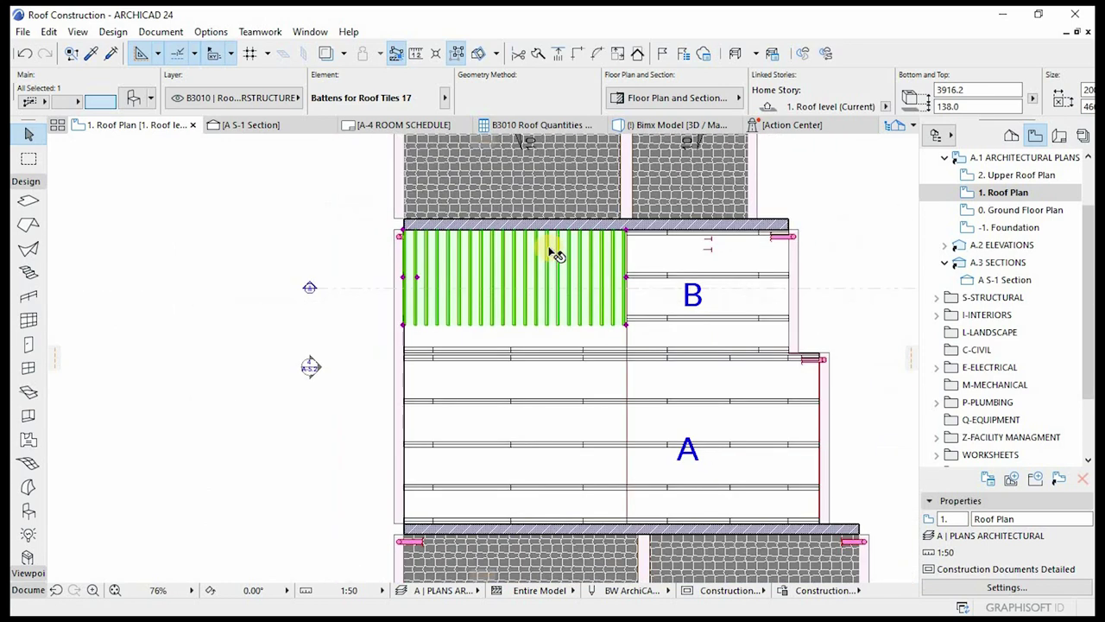
# - Try to stretch the battens' lower corners toward the wall below area A, and undo the stretch
pyautogui.click(603, 312)
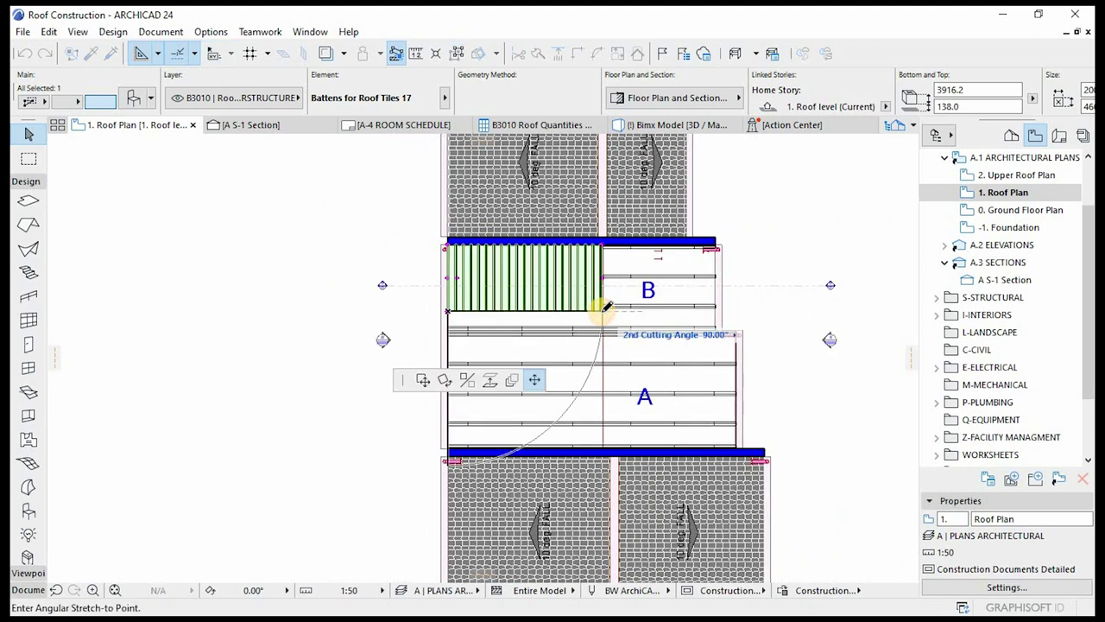
pyautogui.click(603, 447)
pyautogui.click(450, 366)
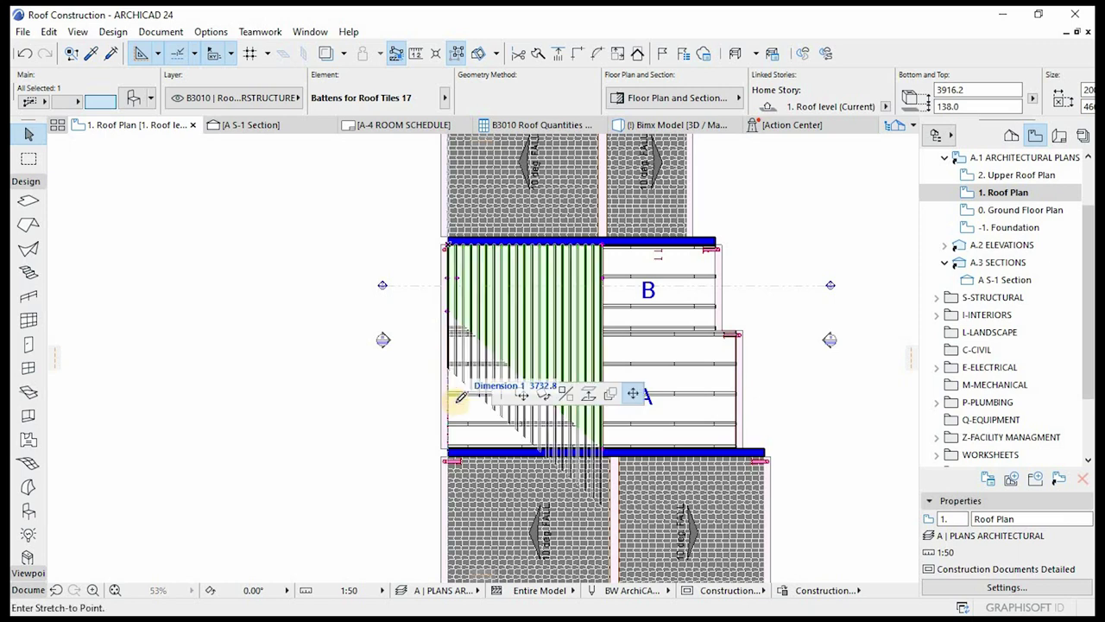
pyautogui.press('Escape')
pyautogui.hotkey('ctrl', 'z')
# - Stretch the battens lengthwise through areas B and A to the inner corner of the wall below area A
pyautogui.click(449, 311)
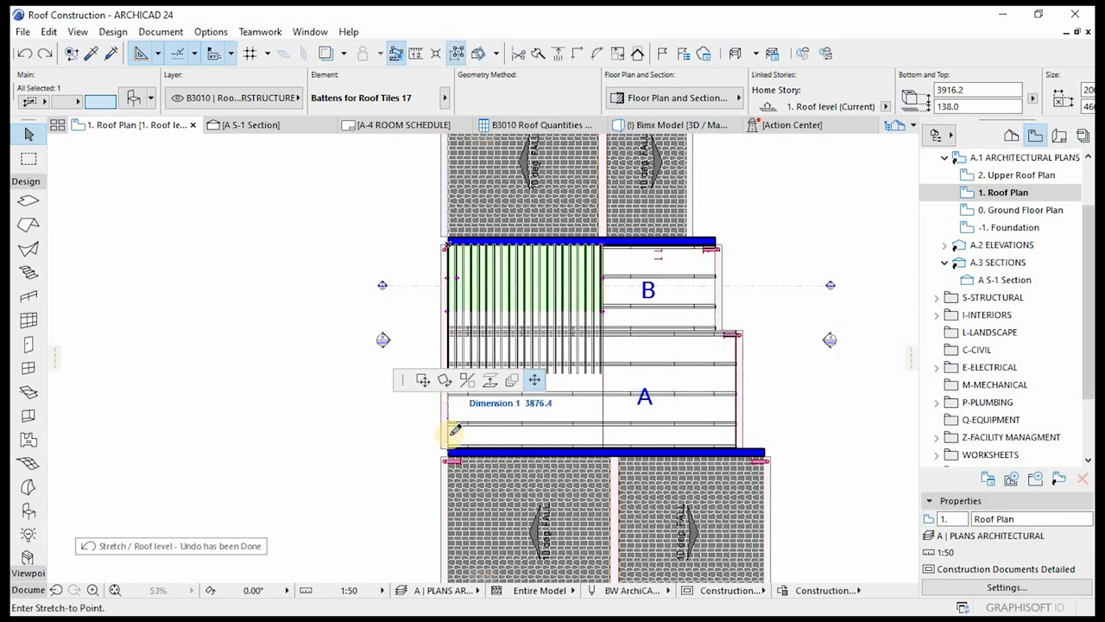
pyautogui.scroll(2, 451, 443)
pyautogui.scroll(2, 451, 443)
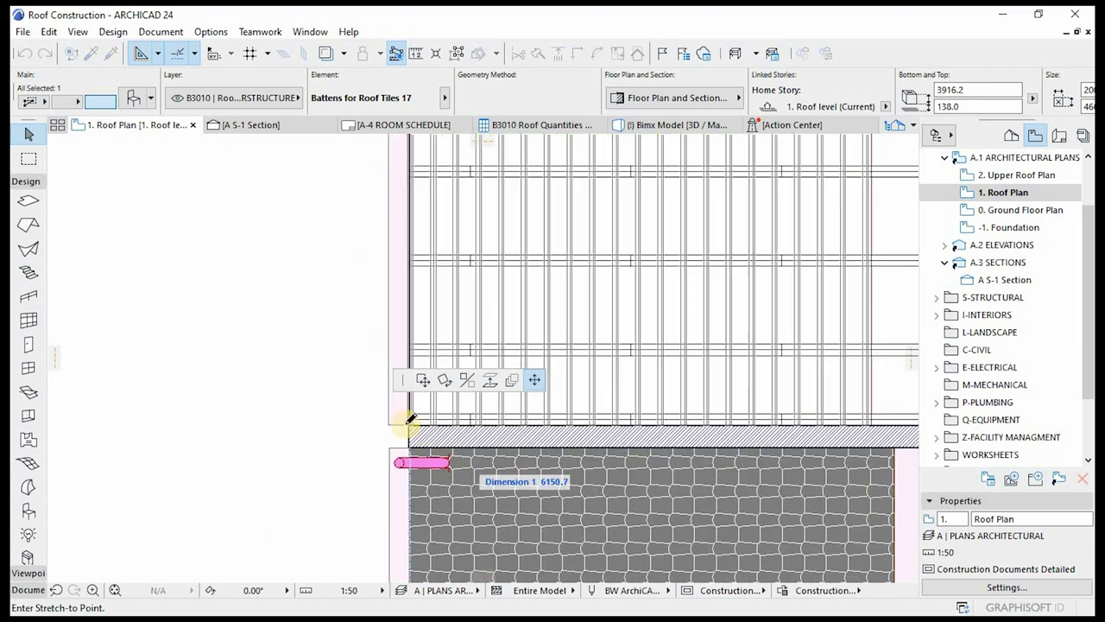
pyautogui.click(408, 424)
pyautogui.scroll(-6, 464, 440)
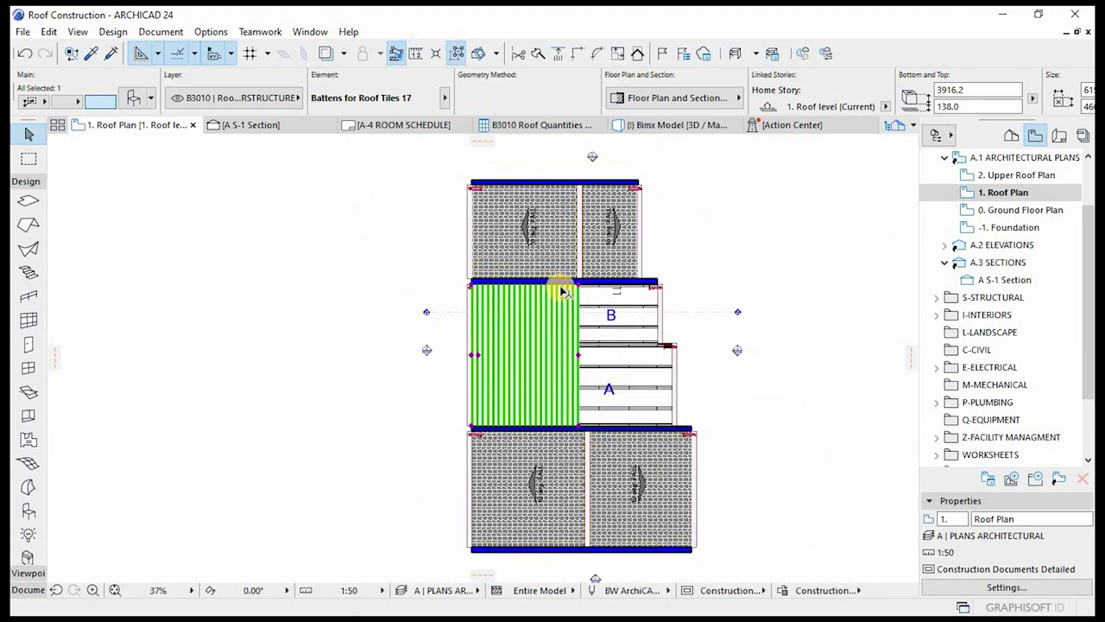
pyautogui.scroll(3, 562, 289)
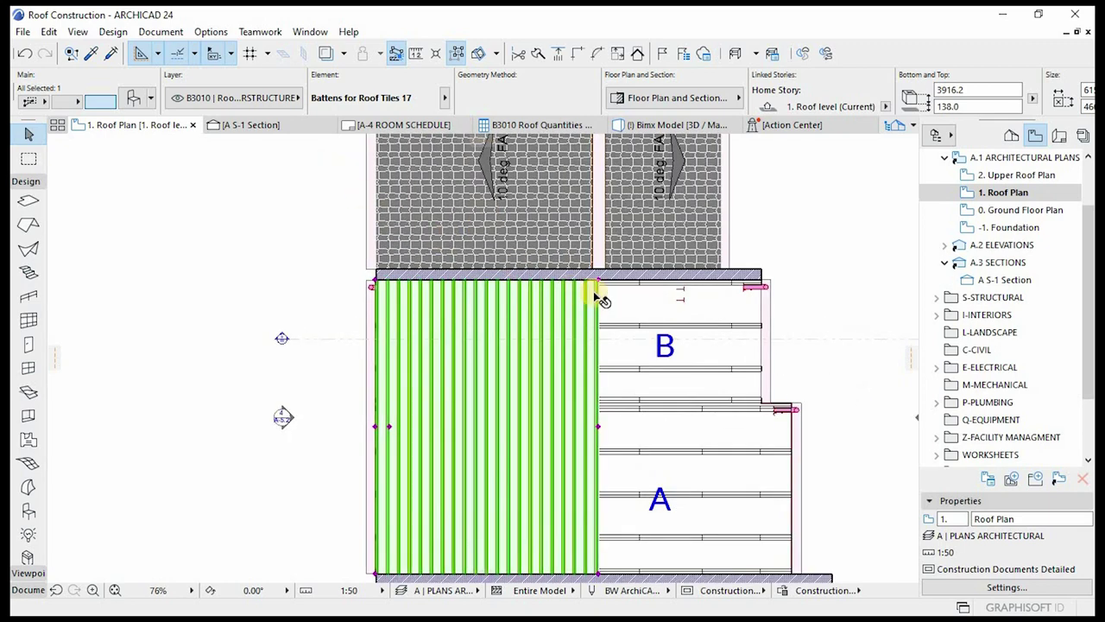
# - Open the A S-1 section and clear the selection to view the battens against the roof trusses
pyautogui.click(235, 127)
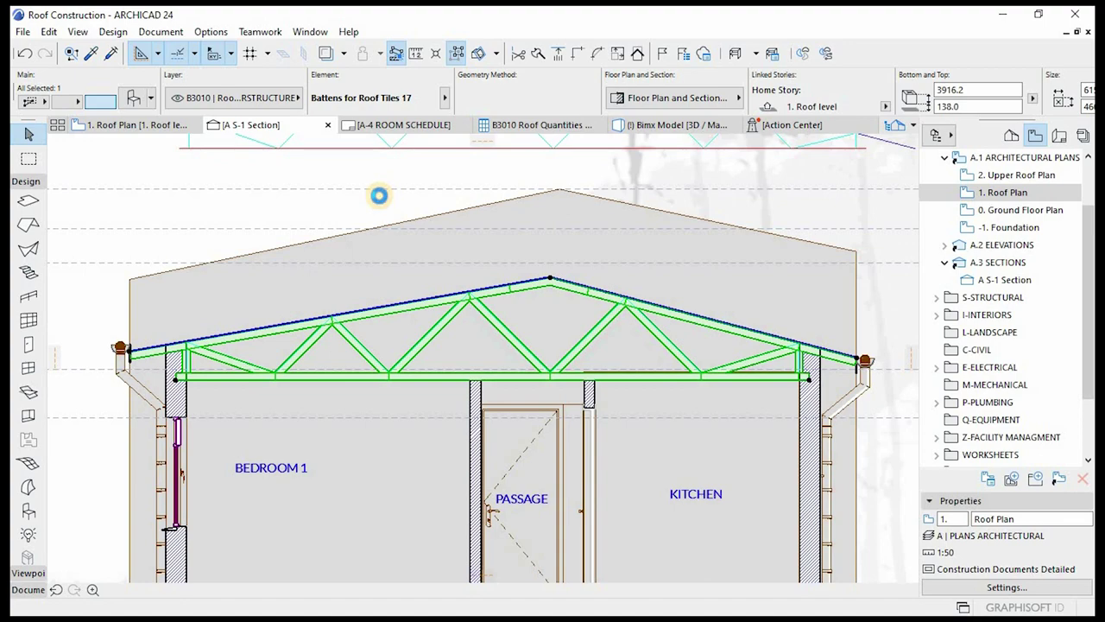
pyautogui.click(382, 201)
pyautogui.scroll(-5, 518, 293)
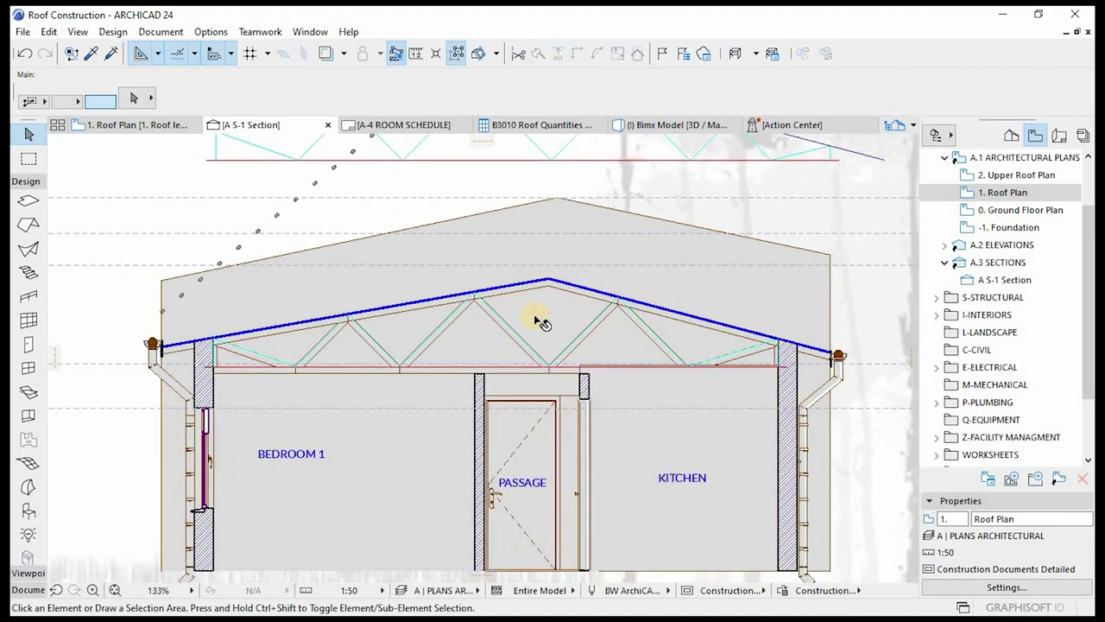
pyautogui.scroll(4, 393, 296)
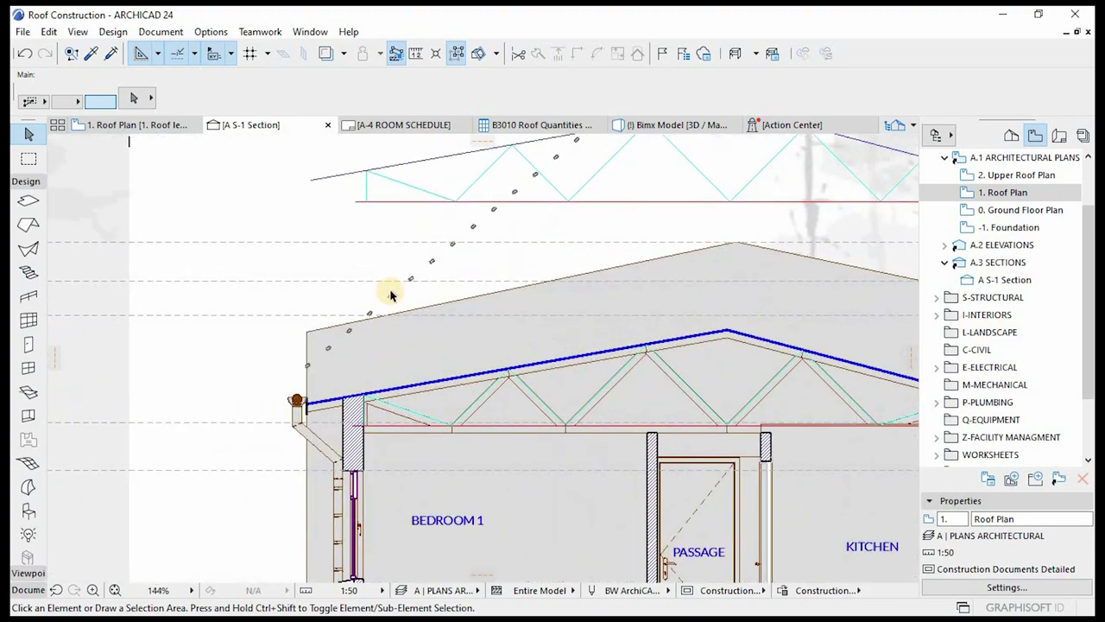
# - Select the roof plane above Bedroom 1 and set its pitch to 10 degrees
pyautogui.click(418, 388)
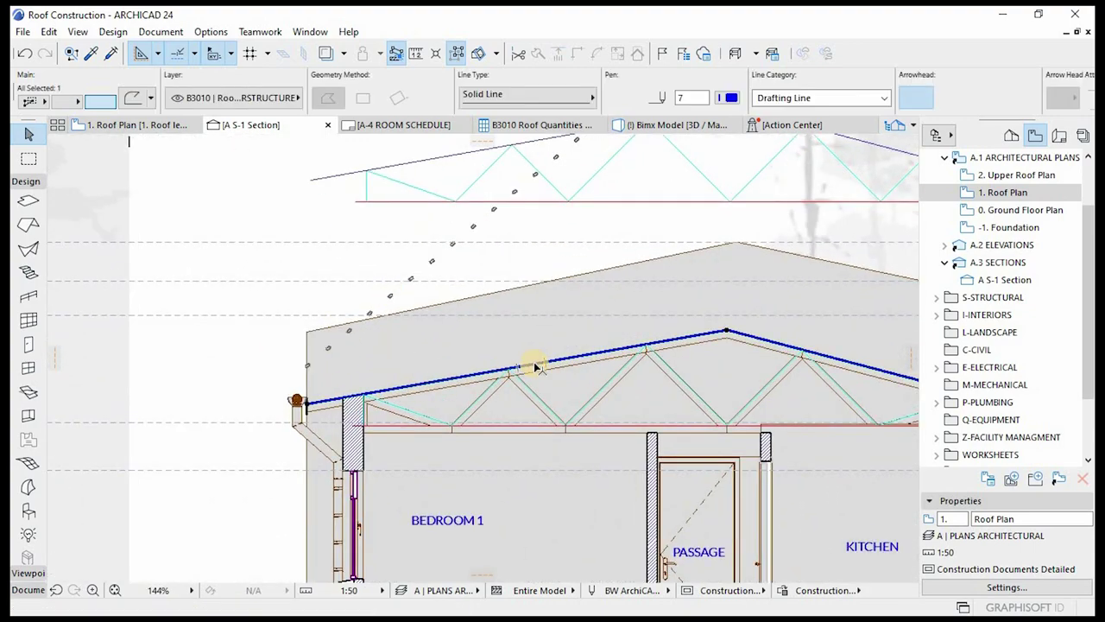
pyautogui.scroll(10, 656, 346)
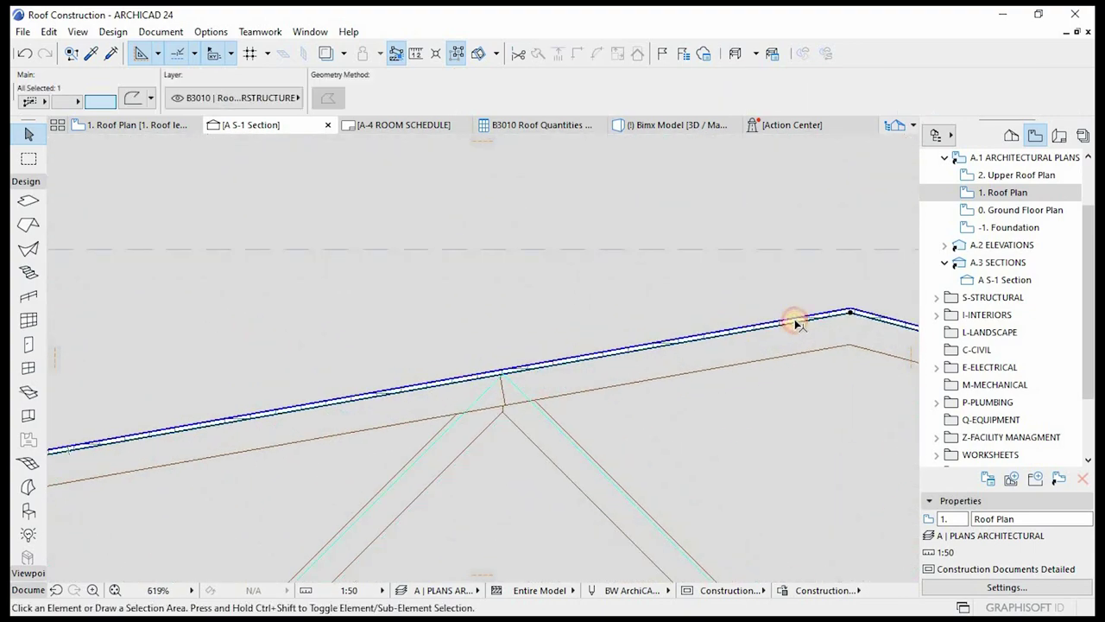
pyautogui.click(847, 311)
pyautogui.scroll(-5, 769, 95)
pyautogui.click(743, 91)
pyautogui.write('10')
pyautogui.press('Return')
pyautogui.scroll(-10, 760, 321)
# - Set the slope angle of the Battens for Roof Tiles 17 object to match the roof plane's 10-degree pitch
pyautogui.click(486, 261)
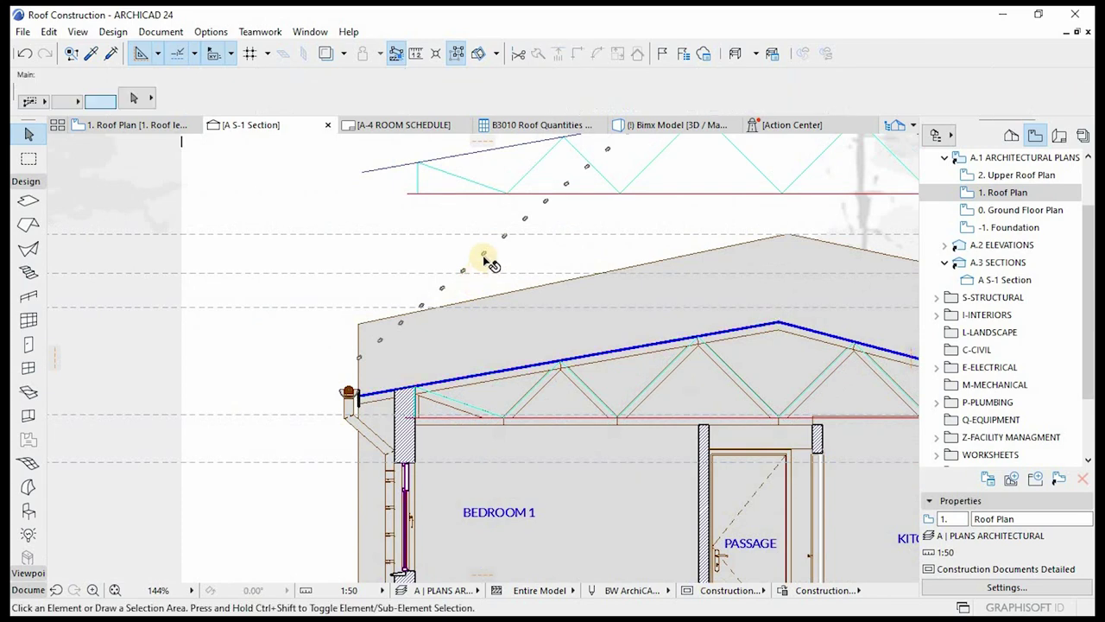
pyautogui.click(484, 257)
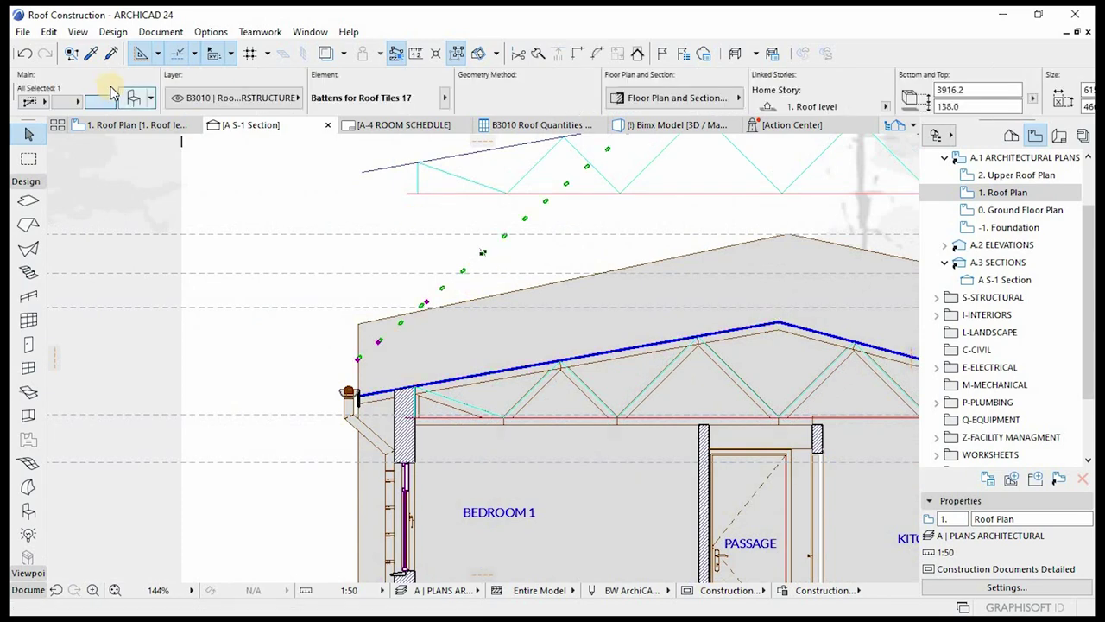
pyautogui.doubleClick(549, 205)
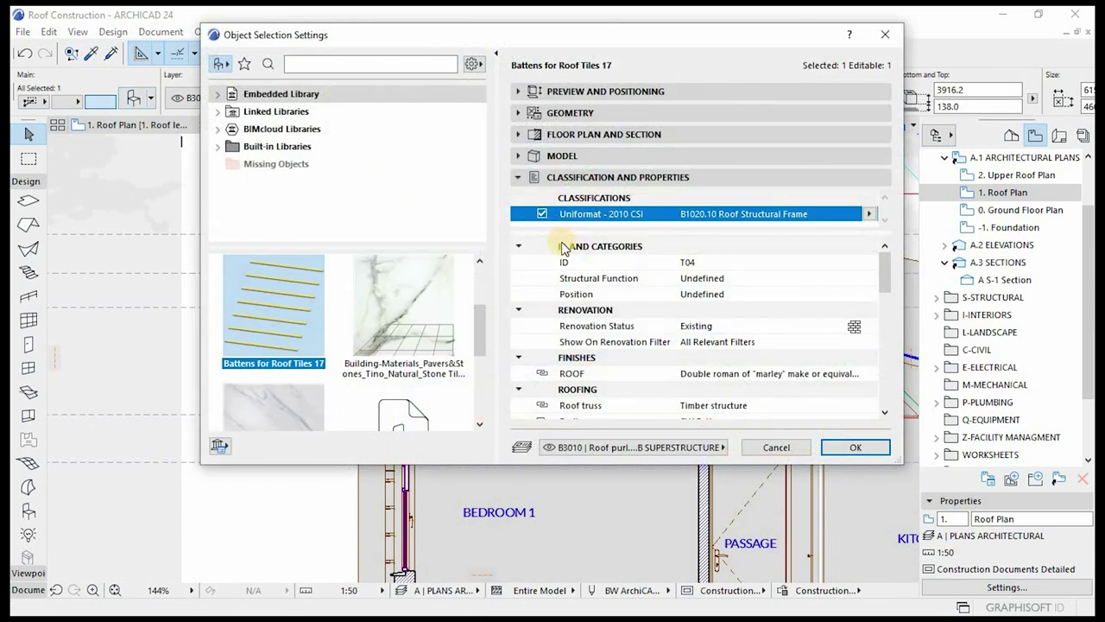
pyautogui.click(519, 113)
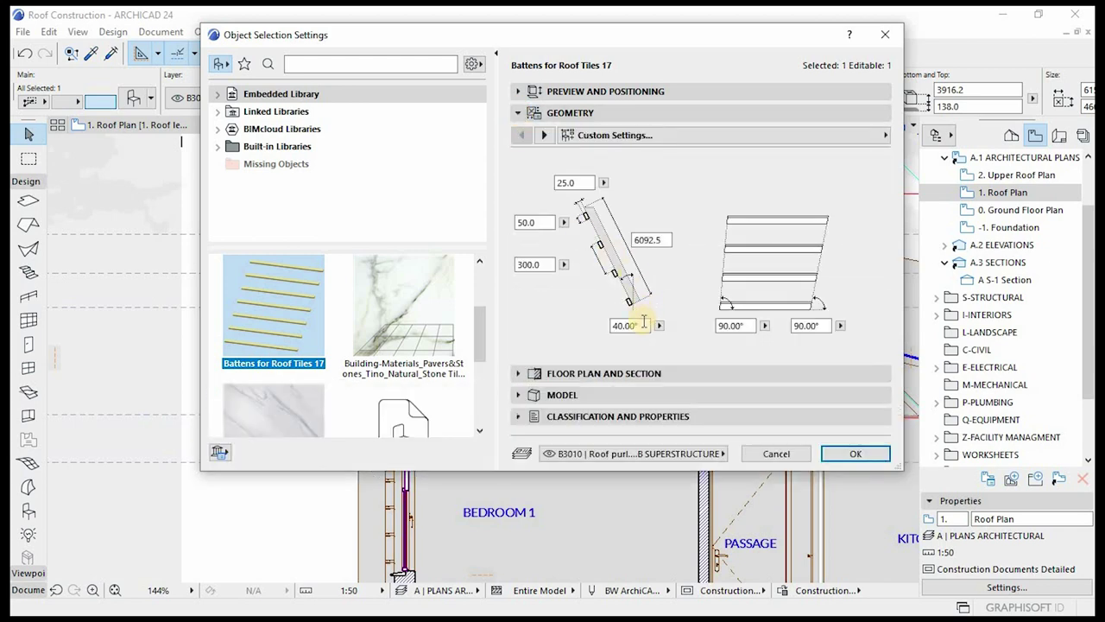
pyautogui.click(638, 326)
pyautogui.press('Return')
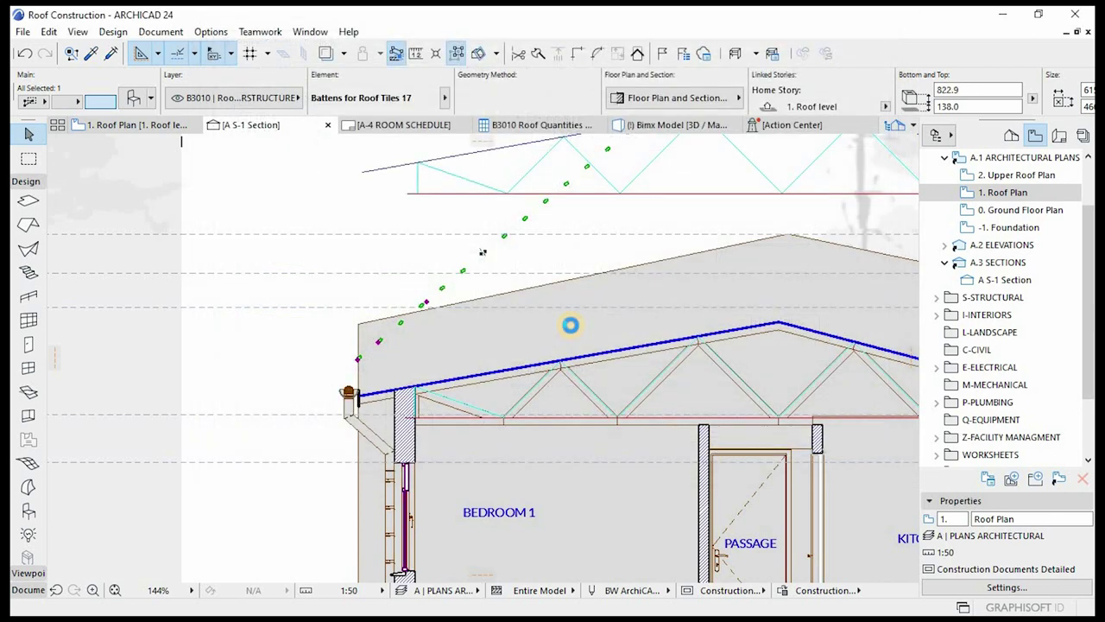
# - Move the battens by their lowest corner onto the underside of the roof plane at the eaves beside the gutter
pyautogui.scroll(6, 402, 396)
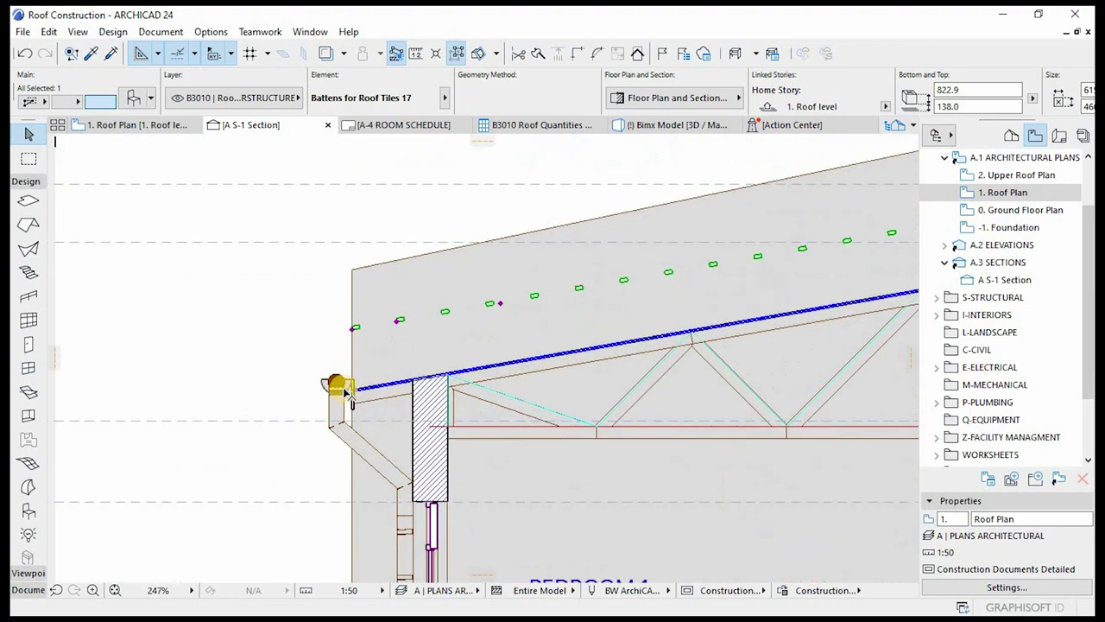
pyautogui.hotkey('ctrl', 'd')
pyautogui.click(365, 233)
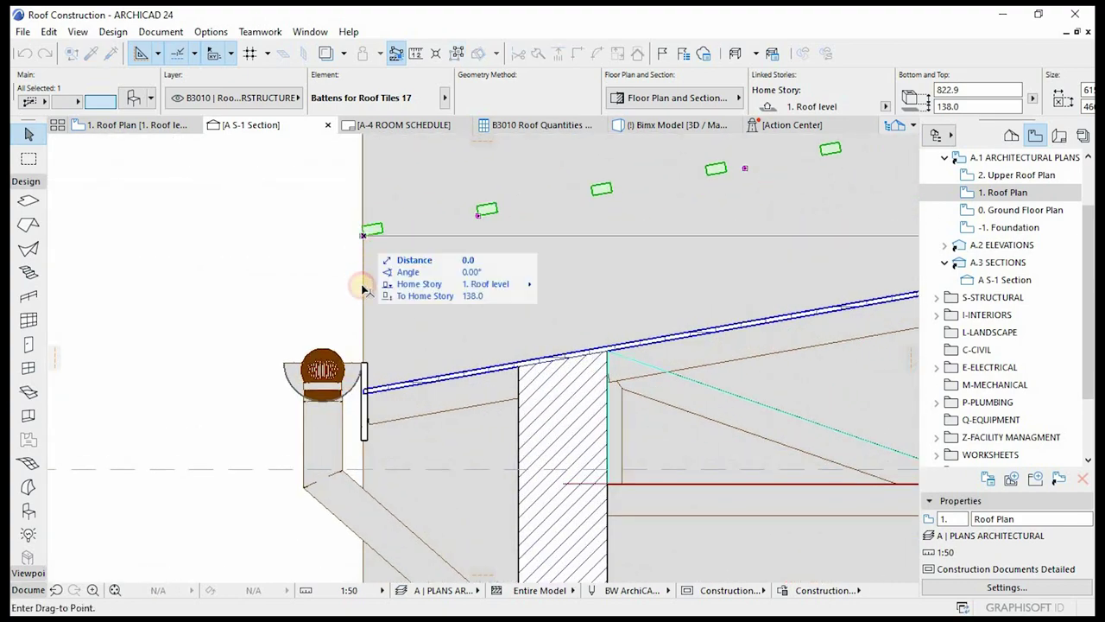
pyautogui.scroll(6, 373, 386)
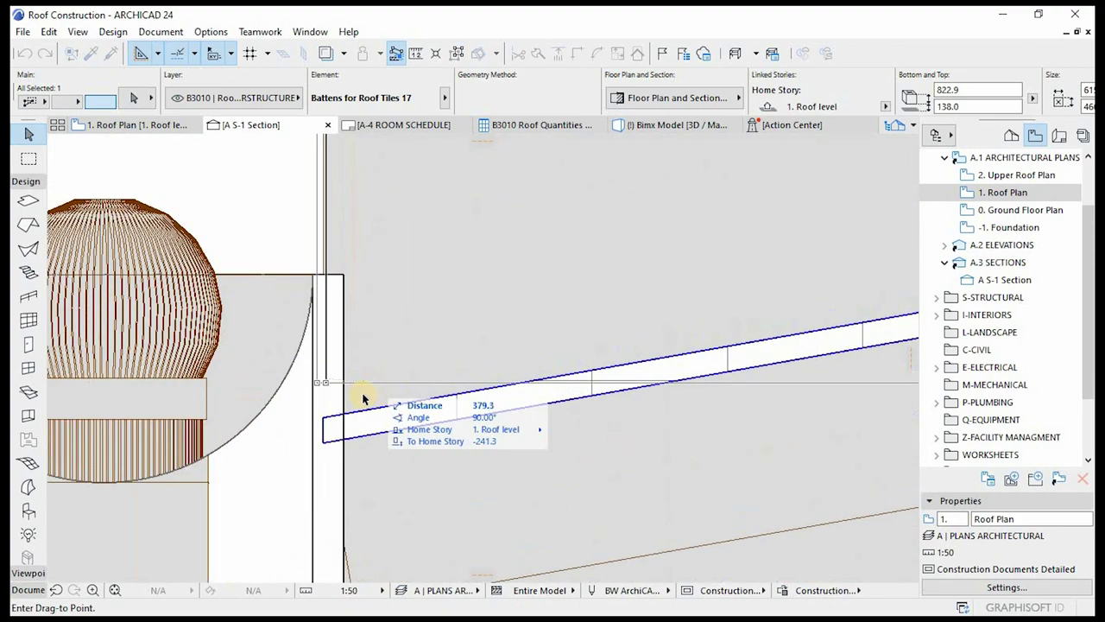
pyautogui.click(343, 439)
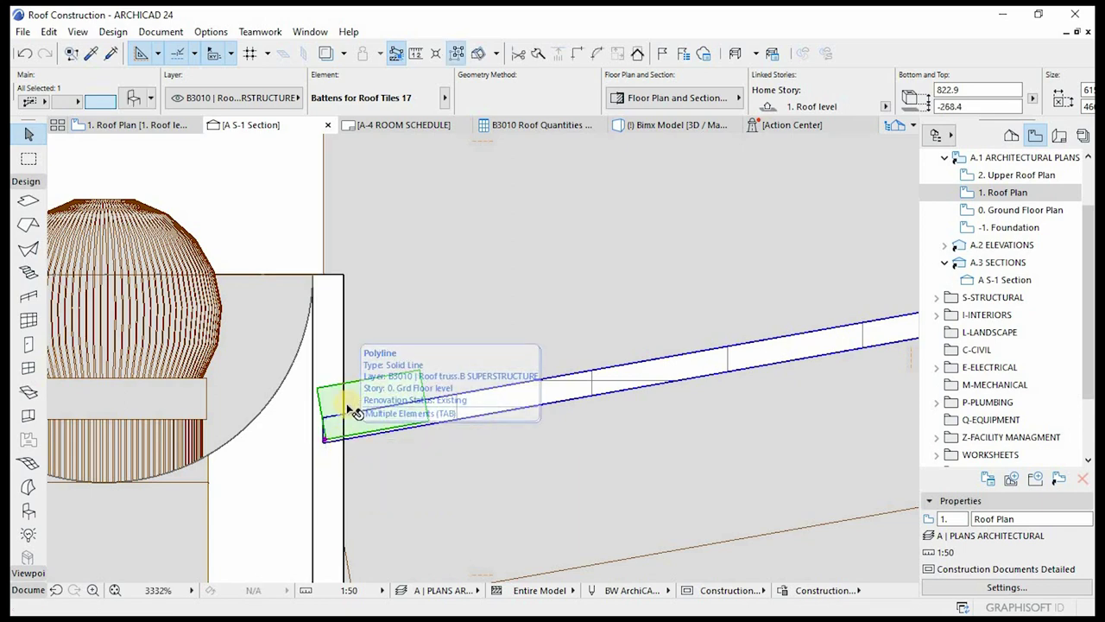
# - Select the roof plane and examine how the battens overlap it from eaves to ridge, along with its pitch and thickness
pyautogui.scroll(-3, 344, 431)
pyautogui.scroll(-2, 518, 379)
pyautogui.scroll(4, 706, 352)
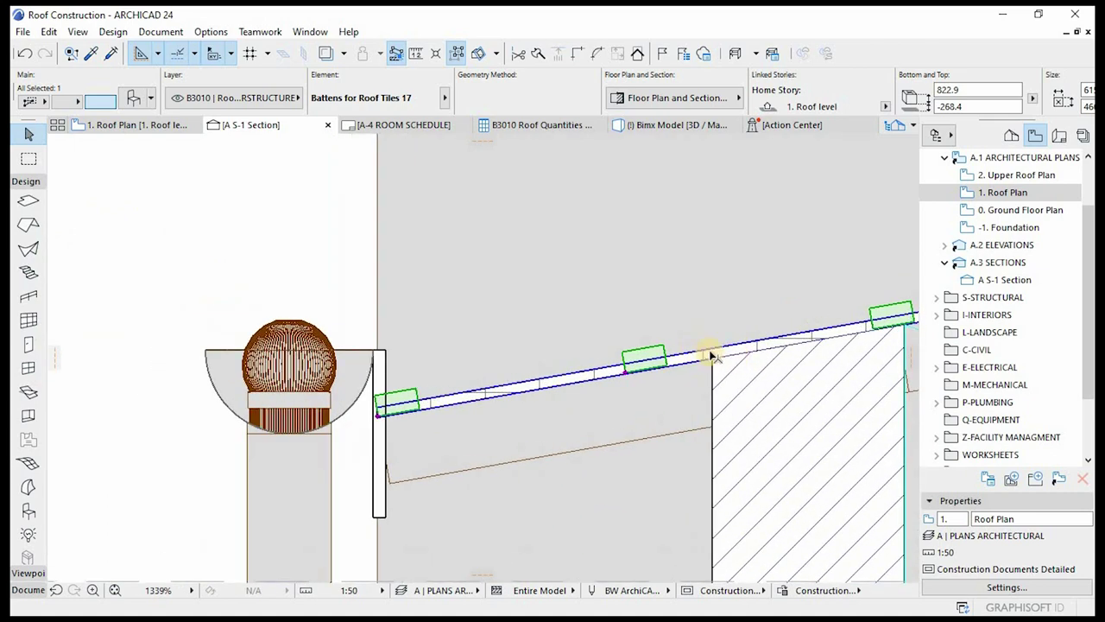
pyautogui.click(698, 352)
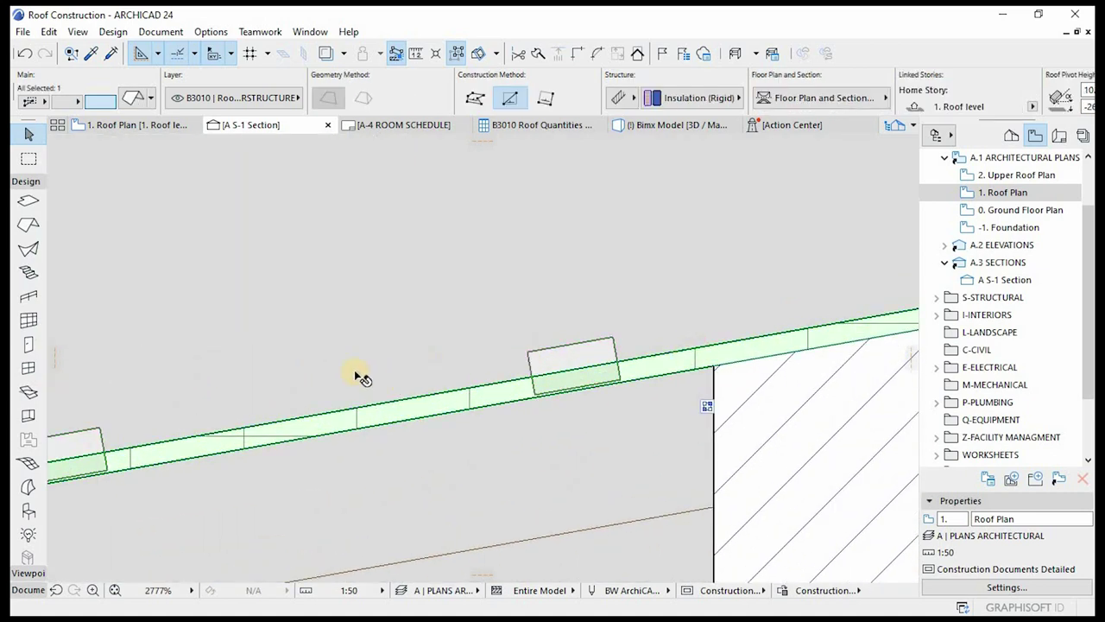
pyautogui.scroll(-5, 395, 361)
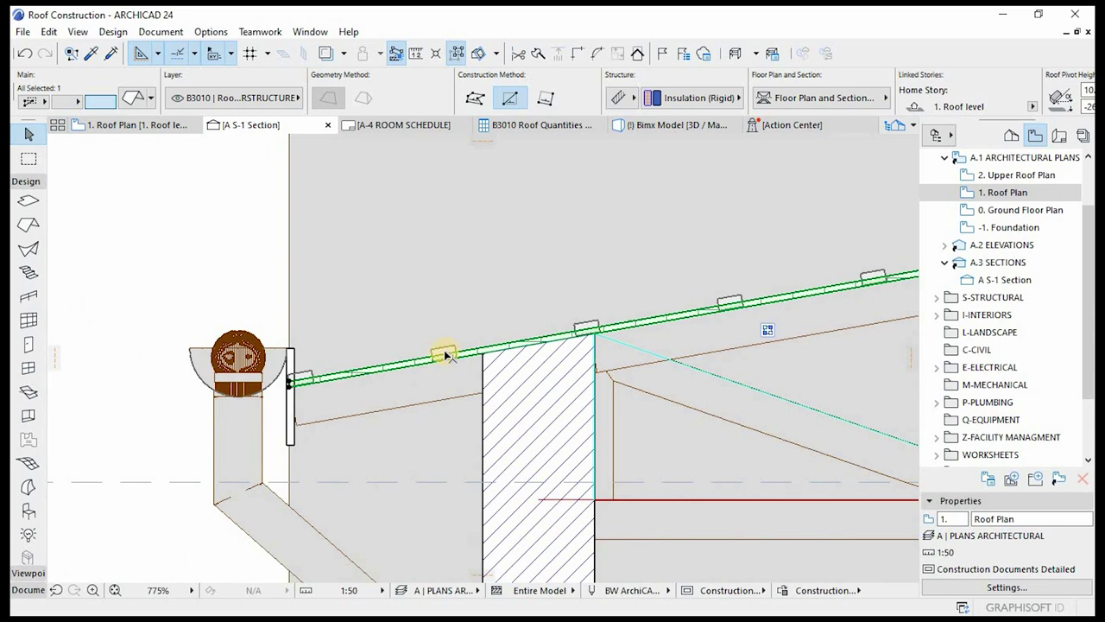
pyautogui.scroll(4, 445, 355)
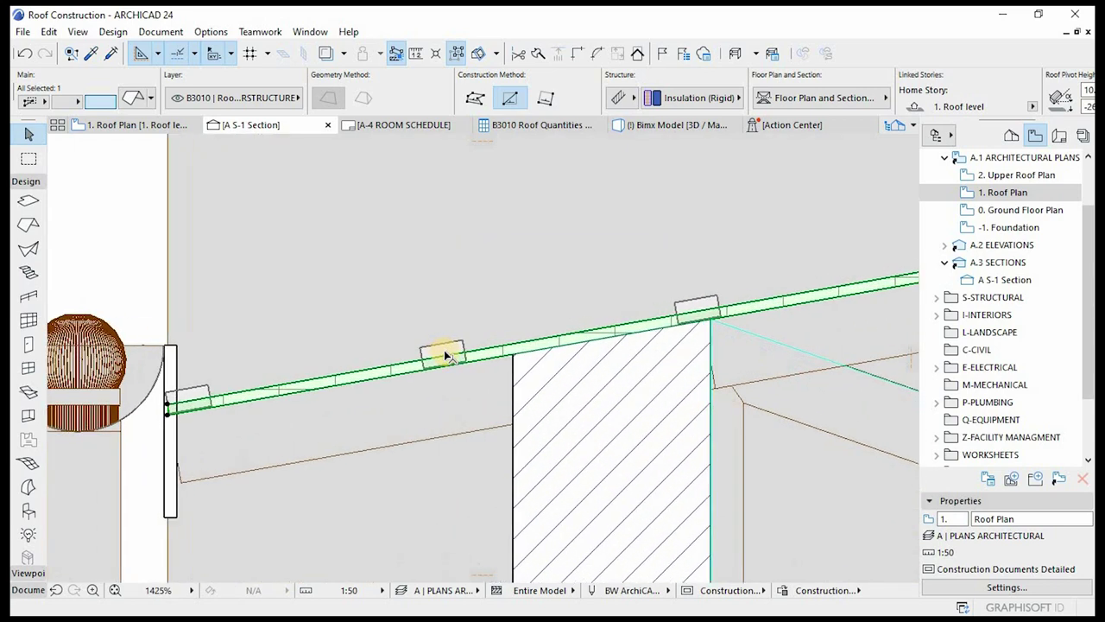
pyautogui.scroll(3, 458, 346)
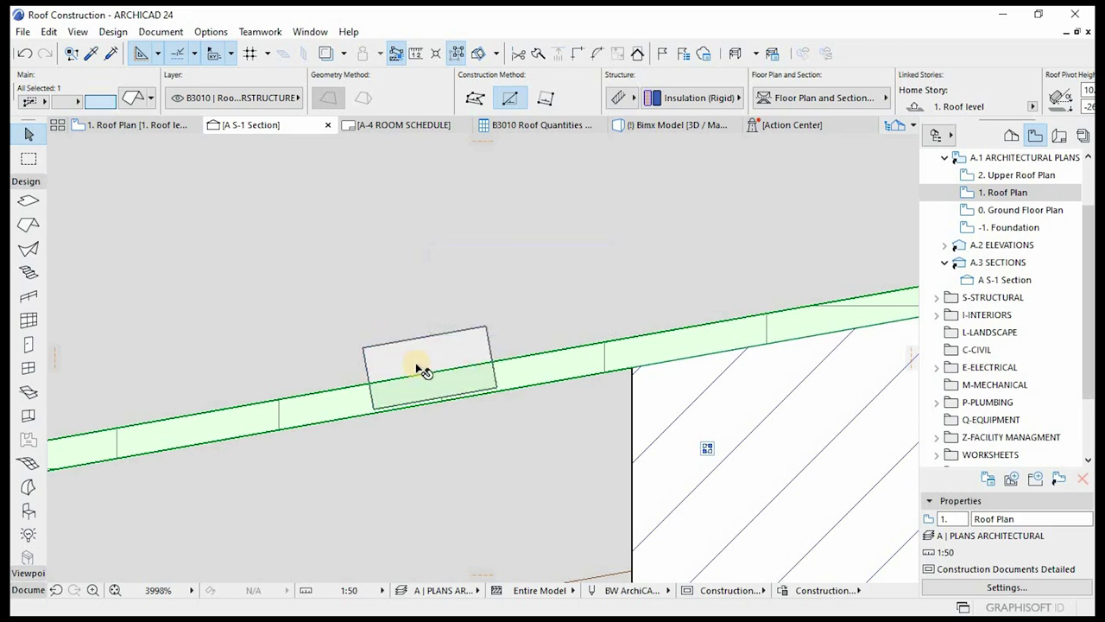
pyautogui.scroll(-5, 444, 357)
pyautogui.scroll(-1, 388, 369)
pyautogui.scroll(-8, 388, 369)
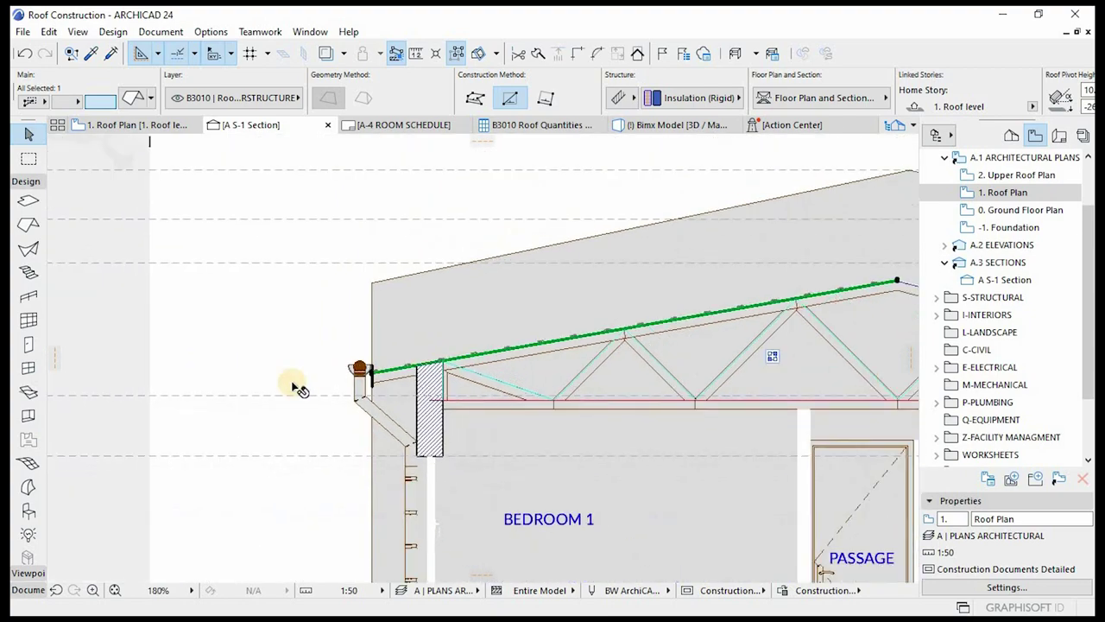
pyautogui.scroll(11, 555, 312)
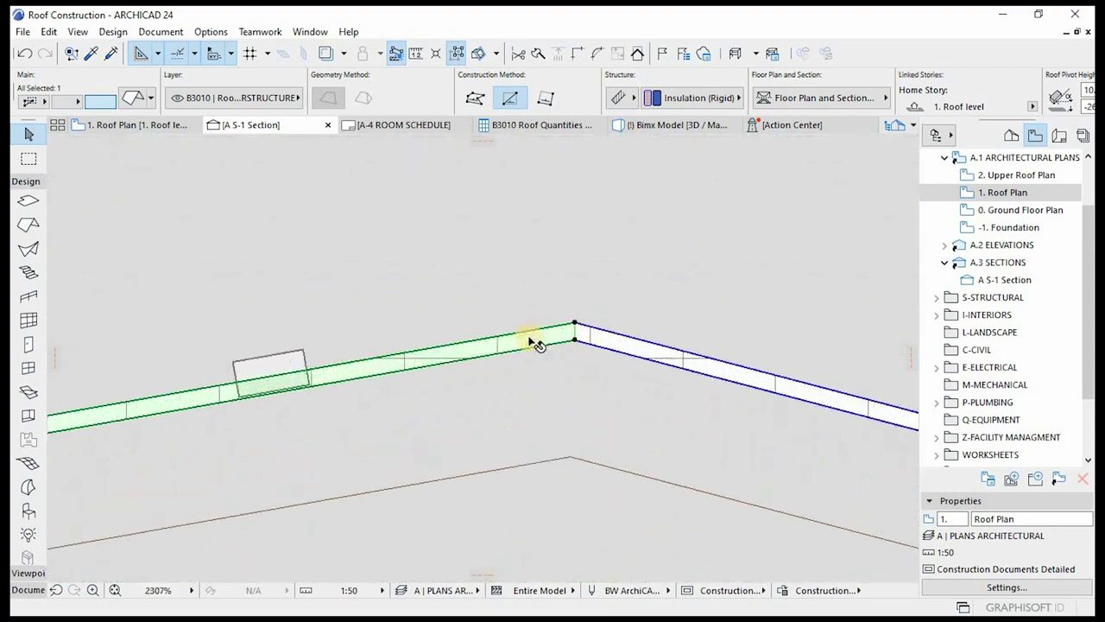
pyautogui.scroll(-2, 571, 312)
pyautogui.scroll(6, 424, 365)
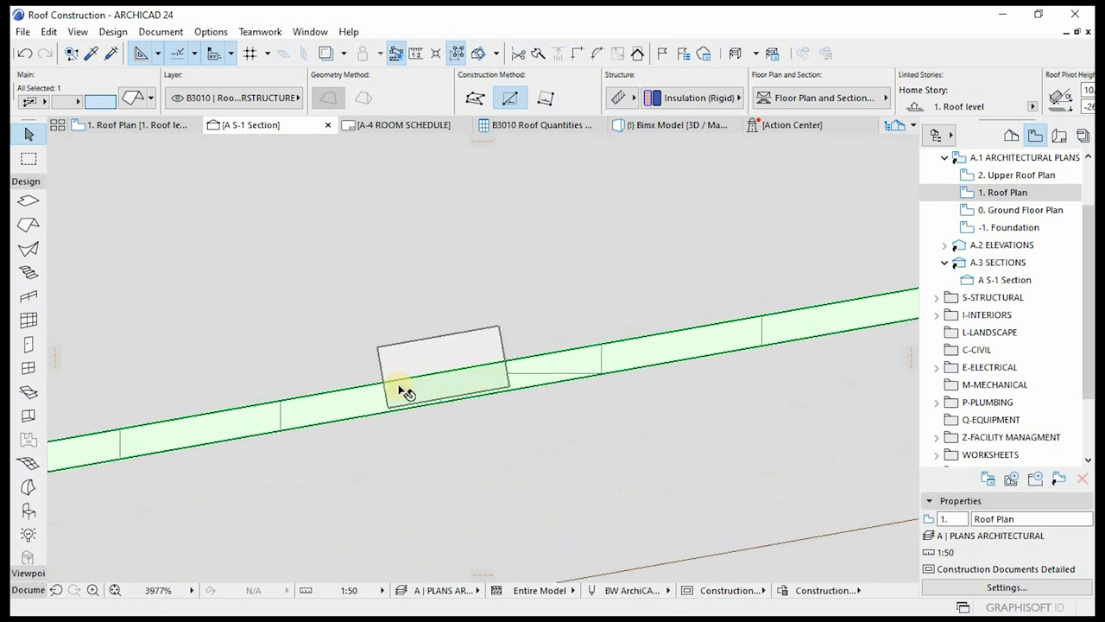
pyautogui.scroll(-5, 629, 82)
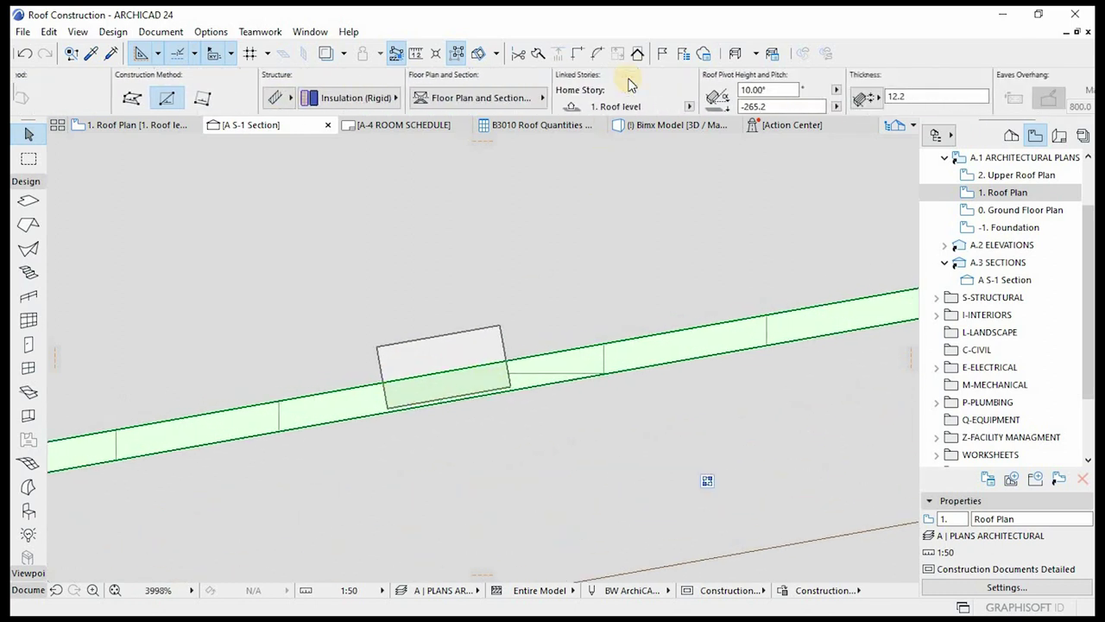
pyautogui.scroll(2, 427, 366)
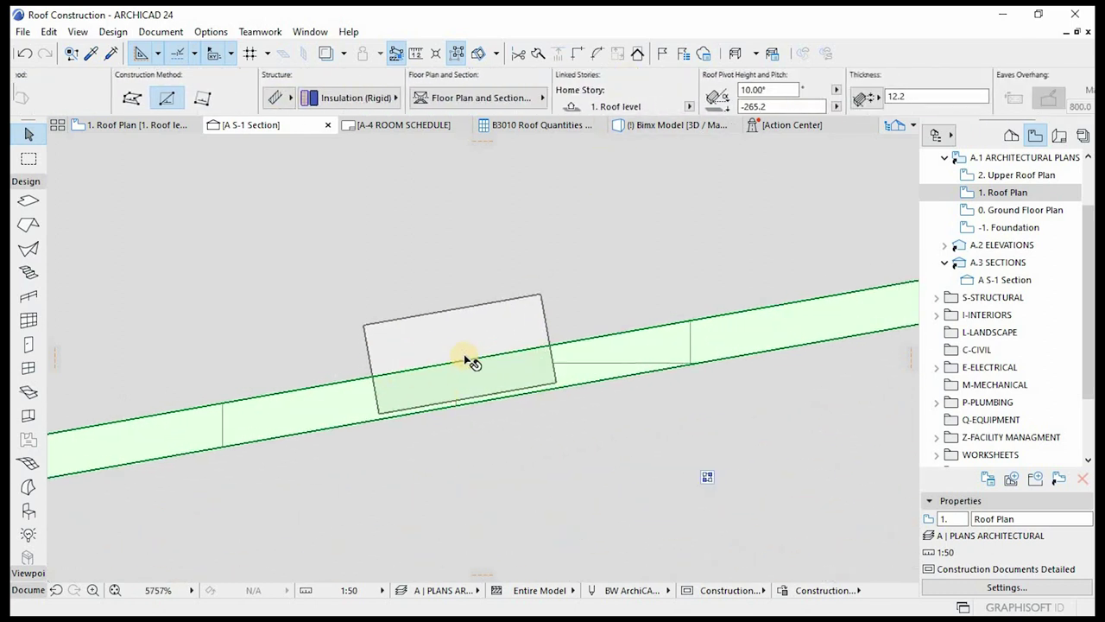
# - Deselect the roof plane and examine how the battens sit along the slope between the ridge and the eaves beside the gutter
pyautogui.scroll(-3, 483, 346)
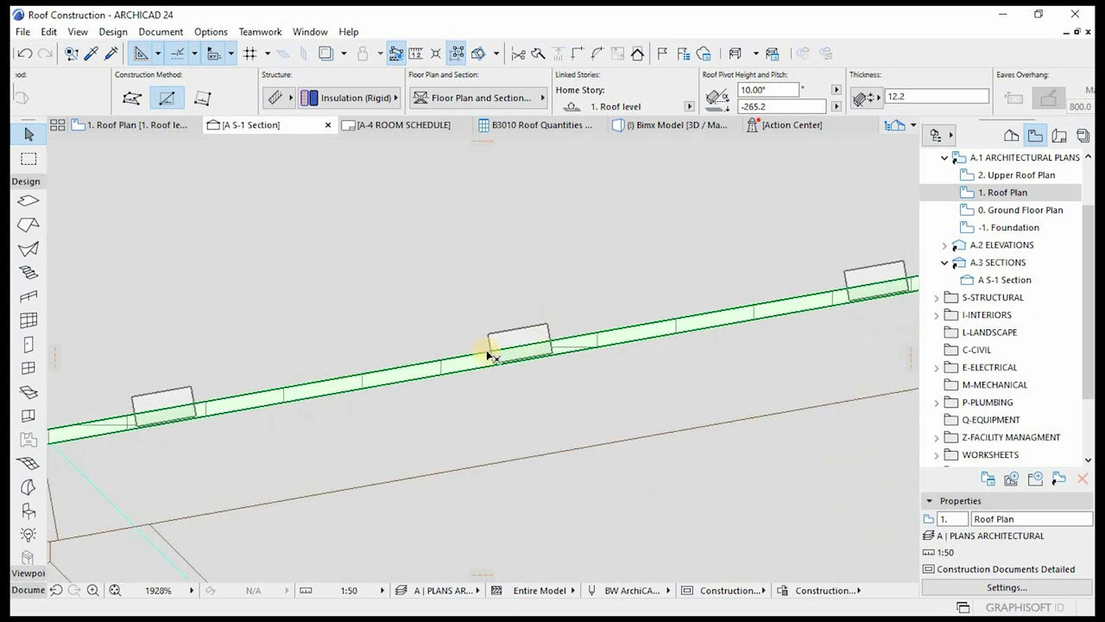
pyautogui.click(540, 323)
pyautogui.scroll(-2, 544, 333)
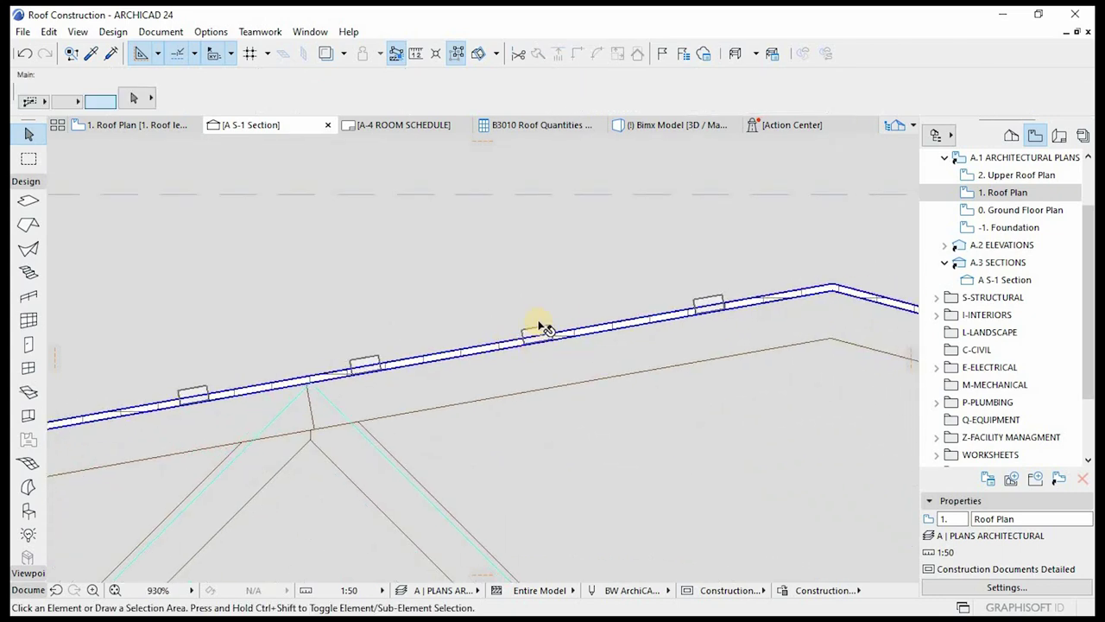
pyautogui.scroll(-2, 250, 382)
pyautogui.scroll(-2, 646, 321)
pyautogui.scroll(4, 192, 389)
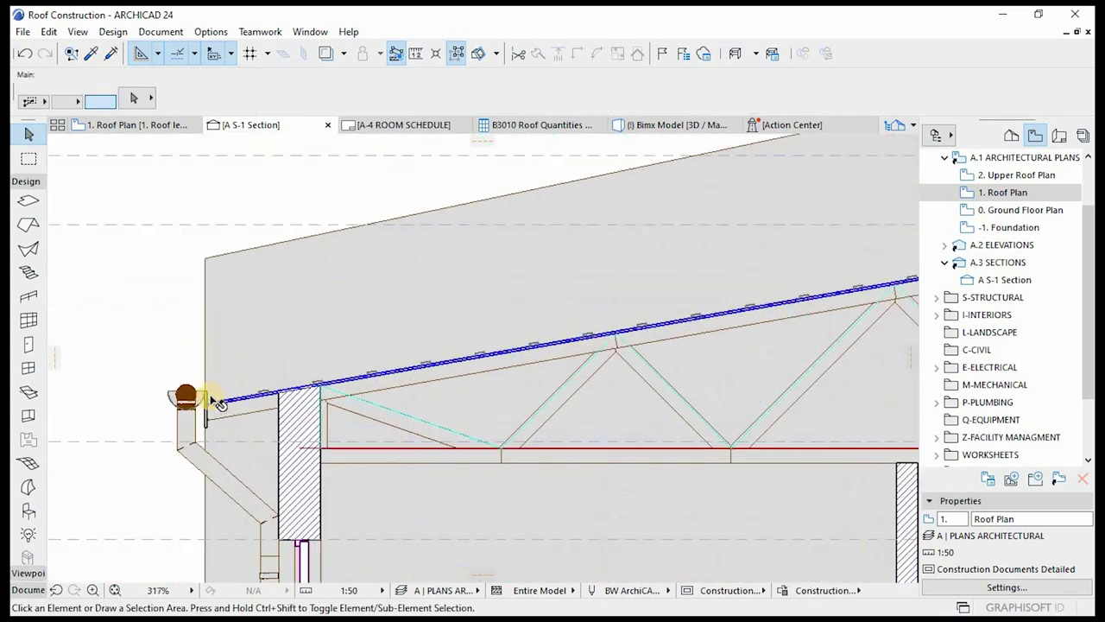
pyautogui.scroll(5, 359, 393)
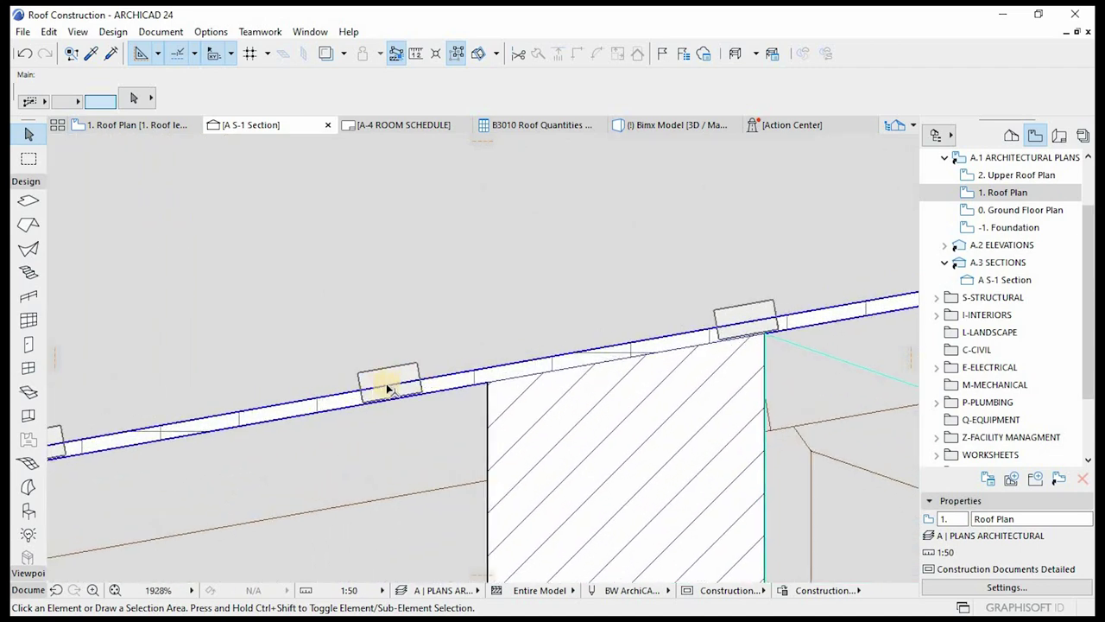
pyautogui.scroll(-2, 566, 361)
pyautogui.scroll(1, 201, 414)
pyautogui.scroll(4, 212, 407)
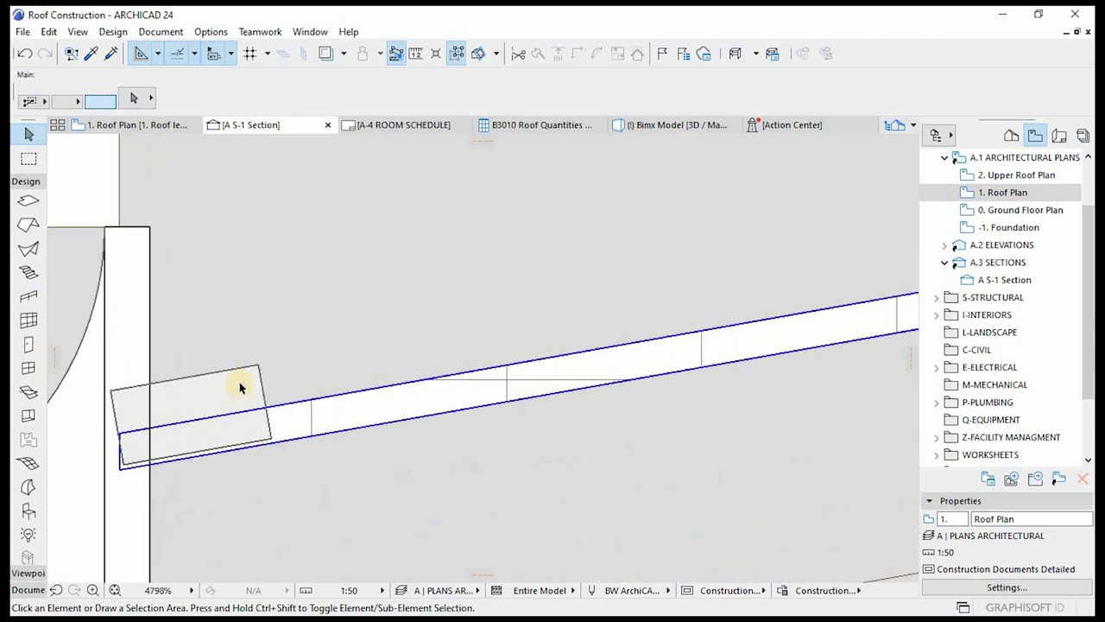
# - Move the battens by their lowest corner 1.5 mm square to the slope, down onto the roof plane's underside at the eaves
pyautogui.click(158, 439)
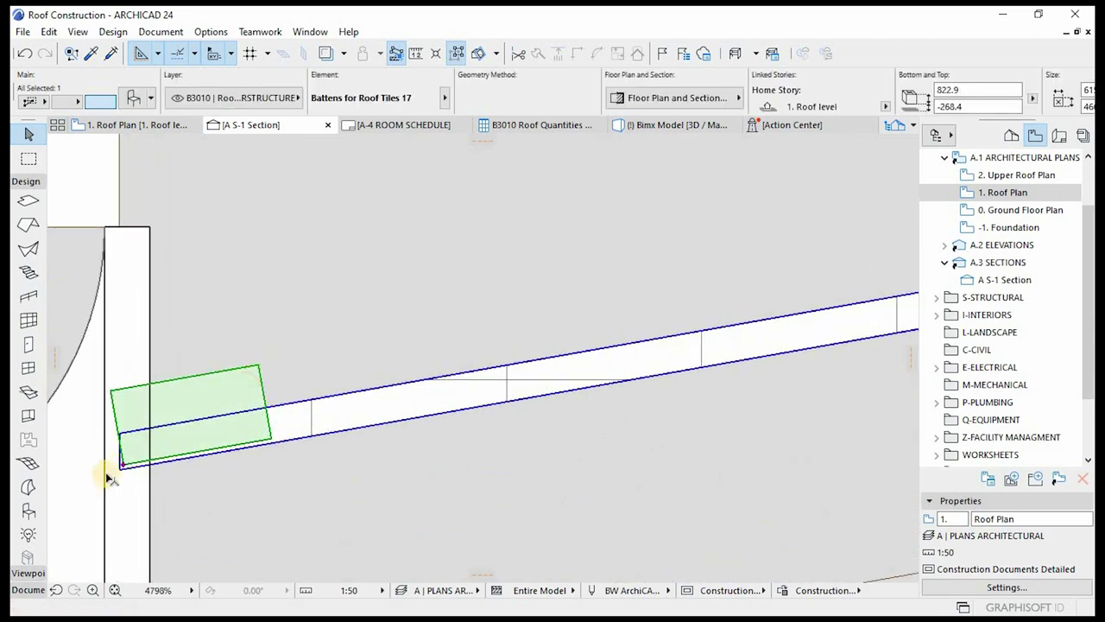
pyautogui.press('Escape')
pyautogui.click(116, 475)
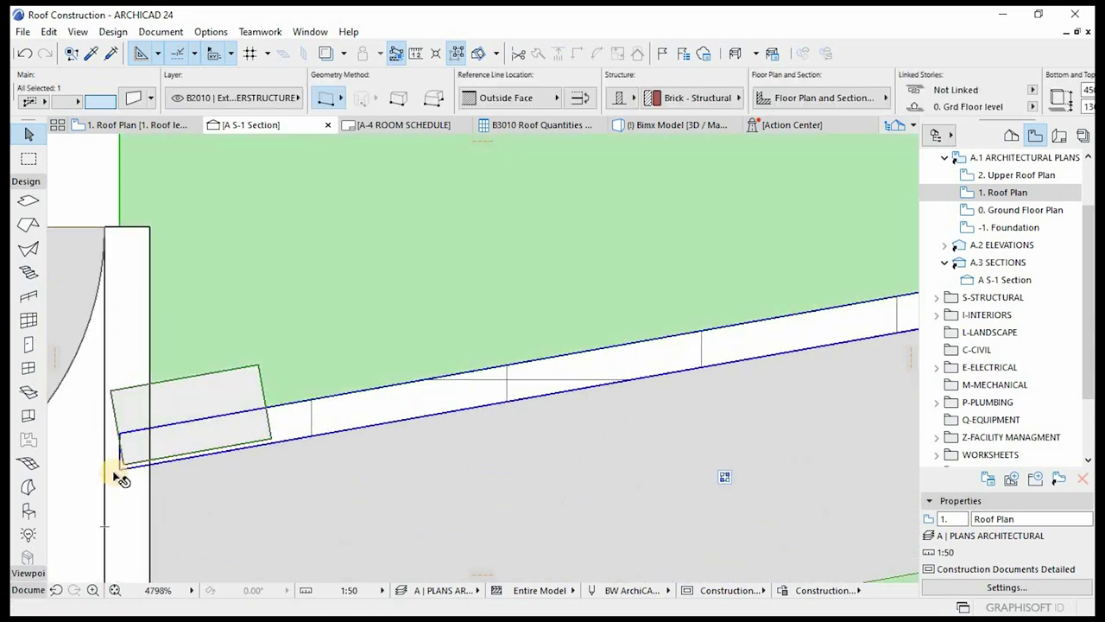
pyautogui.scroll(2, 125, 471)
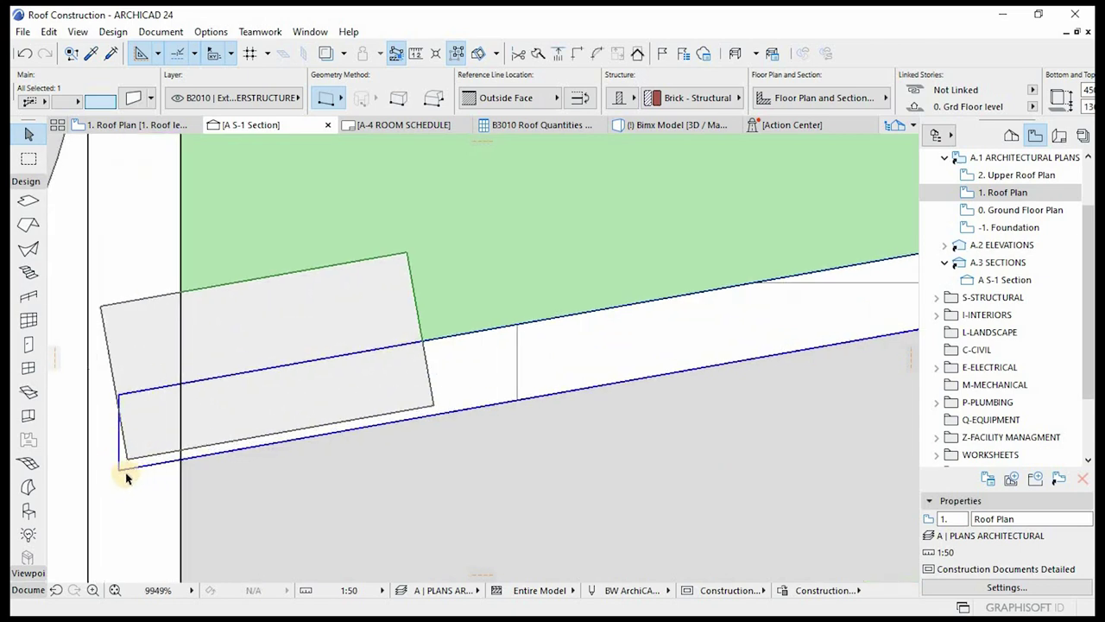
pyautogui.click(129, 462)
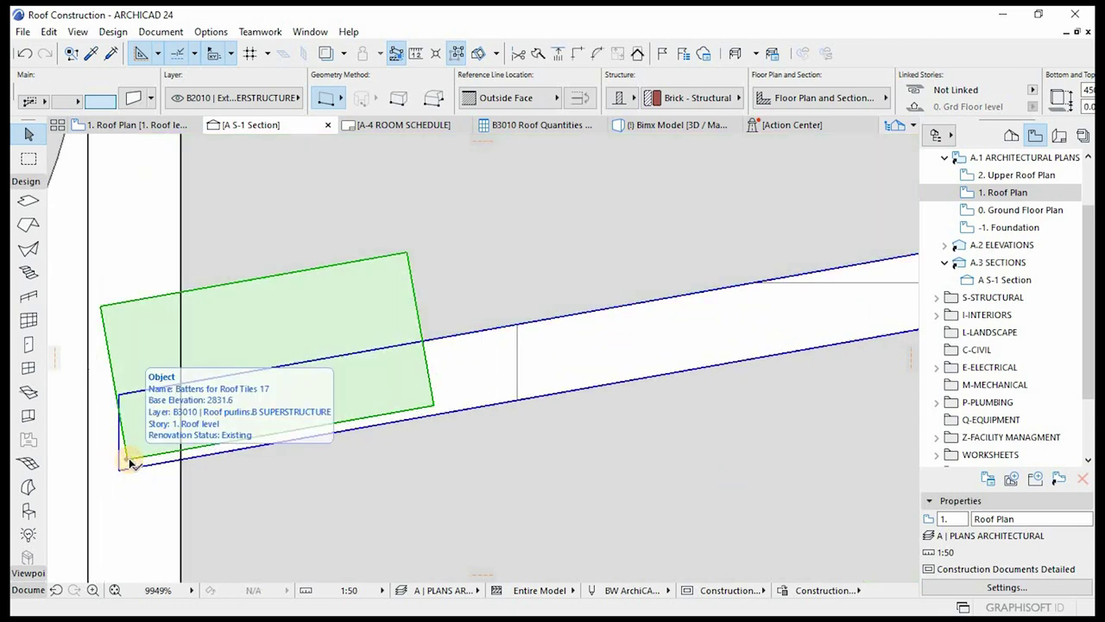
pyautogui.hotkey('ctrl', 'd')
pyautogui.click(126, 463)
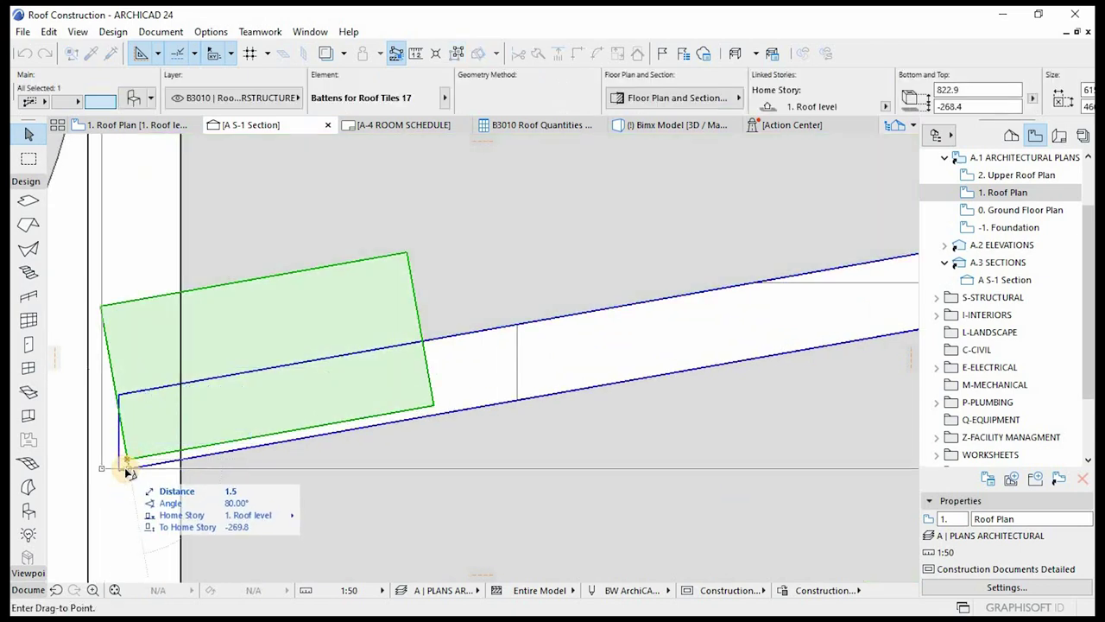
pyautogui.click(125, 469)
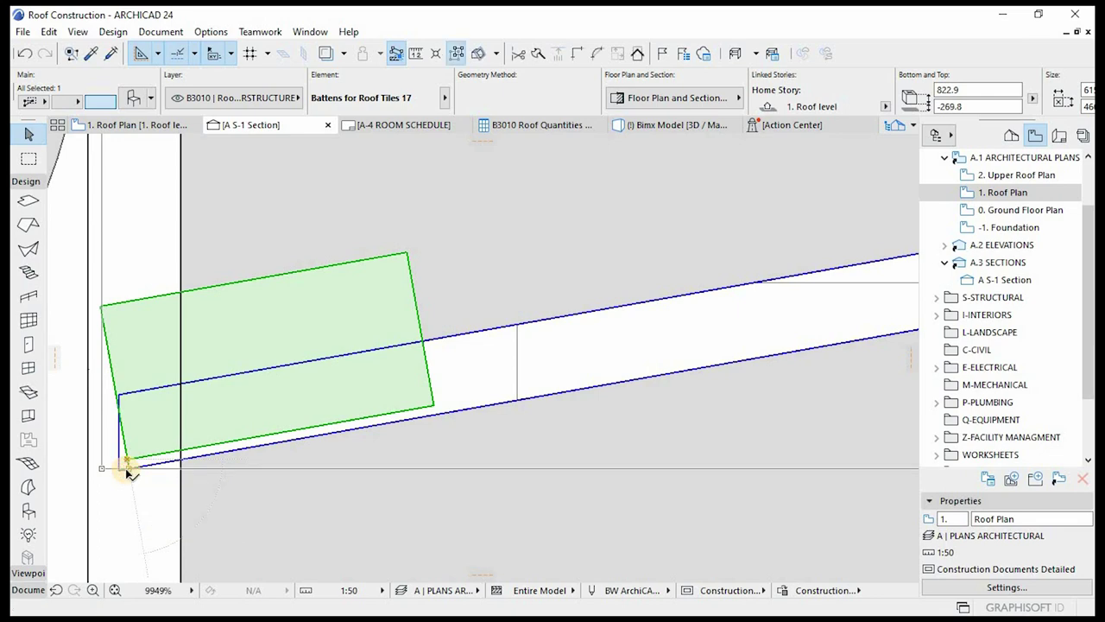
# - Subtract the battens from the roof plane with Solid Element Operations, with the new surfaces using their own attributes
pyautogui.scroll(-5, 289, 380)
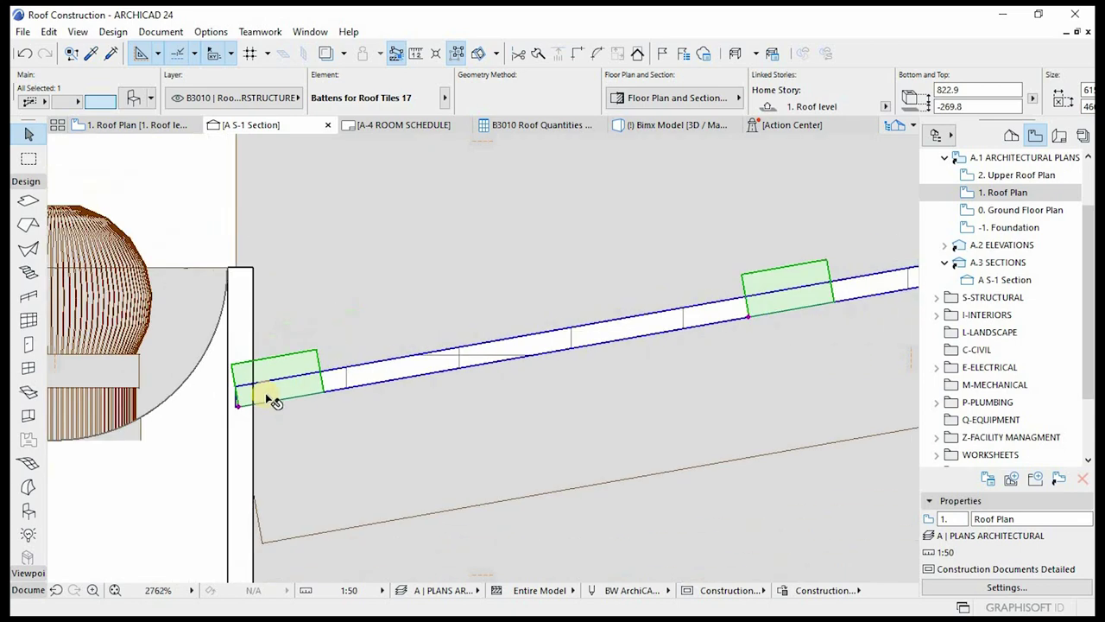
pyautogui.scroll(-8, 278, 395)
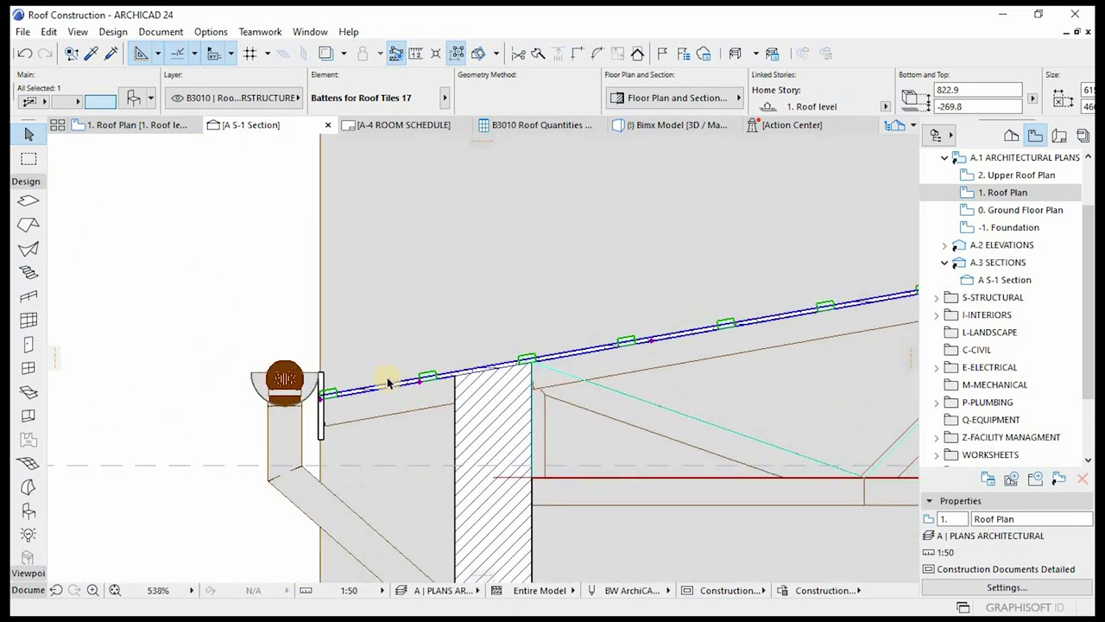
pyautogui.scroll(4, 484, 376)
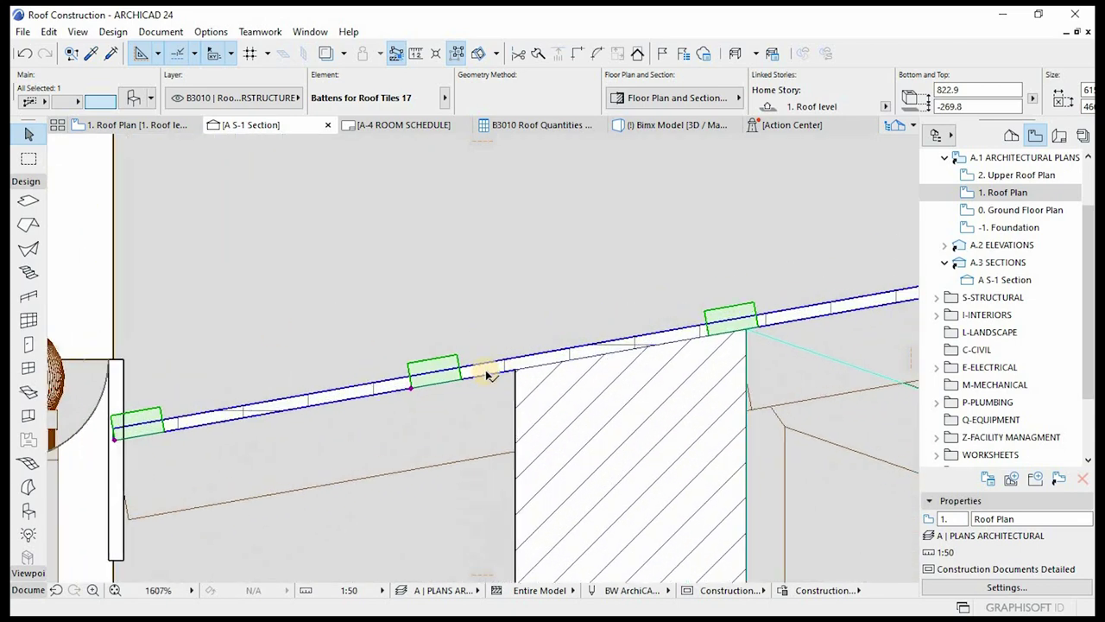
pyautogui.rightClick(93, 217)
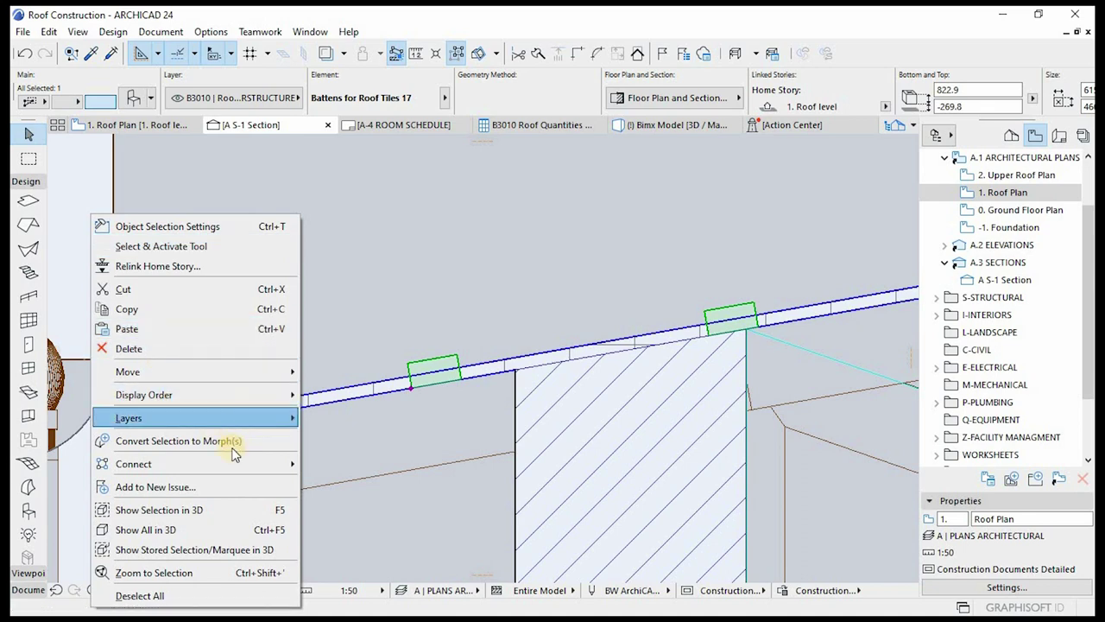
pyautogui.moveTo(229, 463)
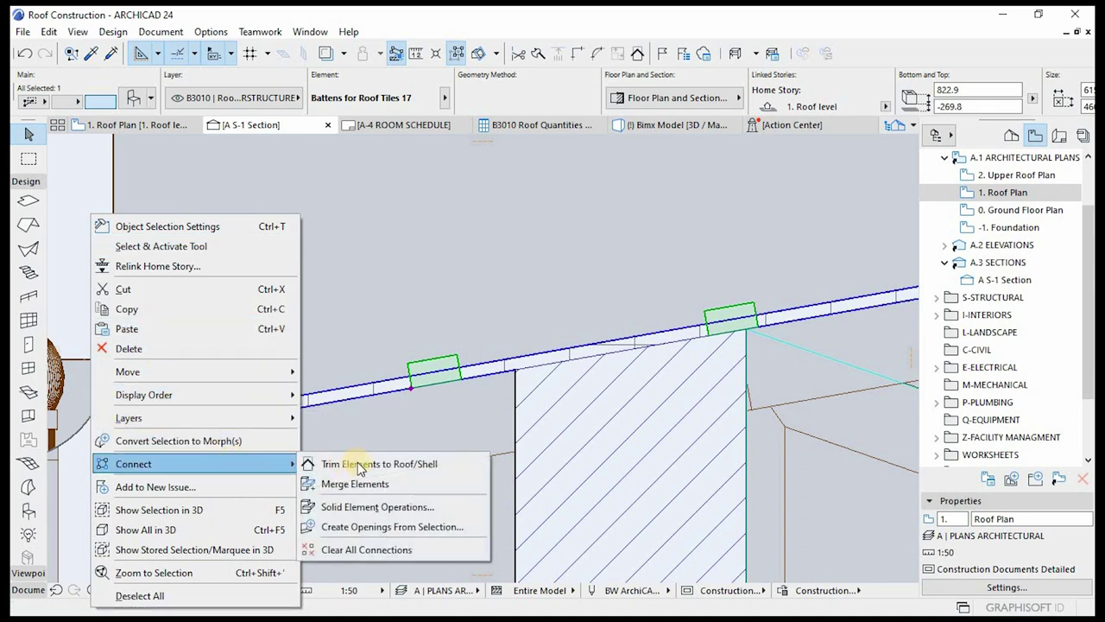
pyautogui.click(360, 509)
pyautogui.click(811, 178)
pyautogui.moveTo(837, 155); pyautogui.dragTo(740, 78)
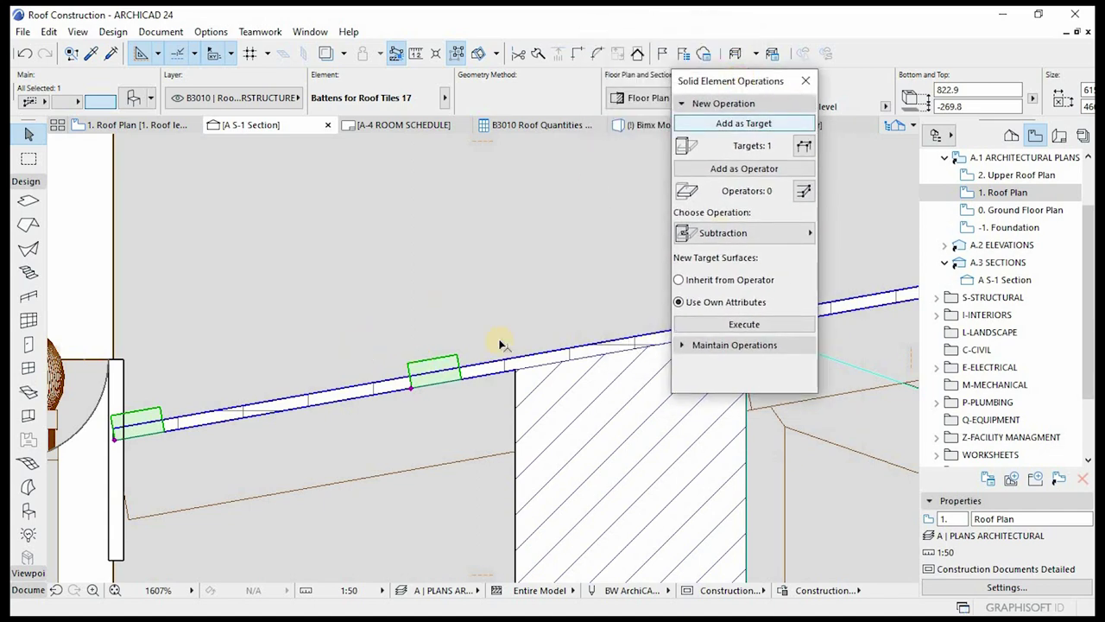
pyautogui.click(744, 169)
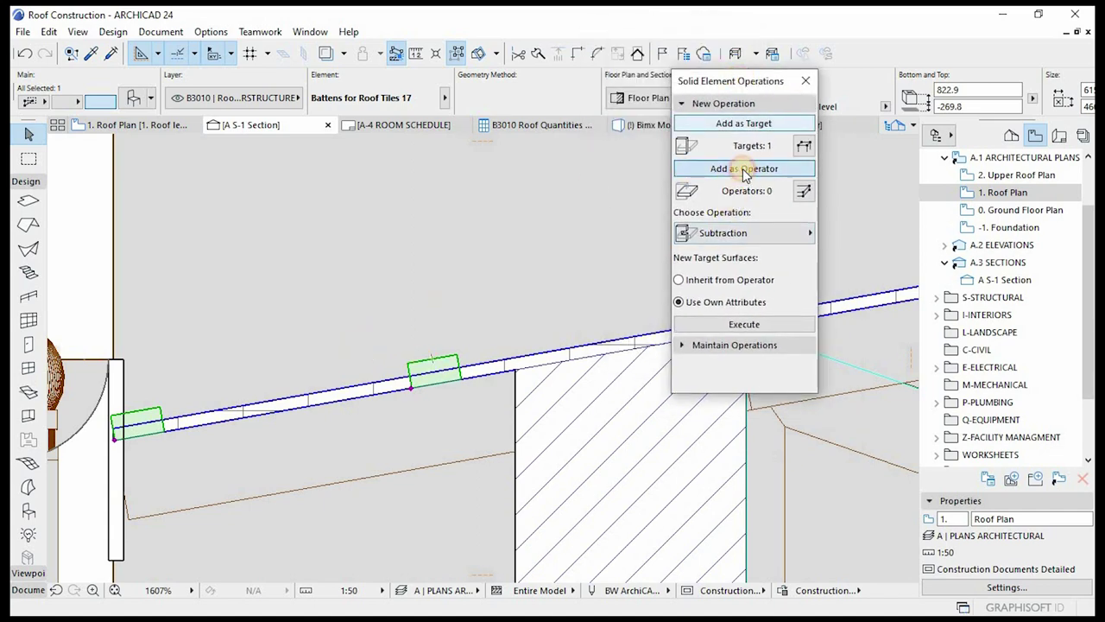
pyautogui.click(518, 361)
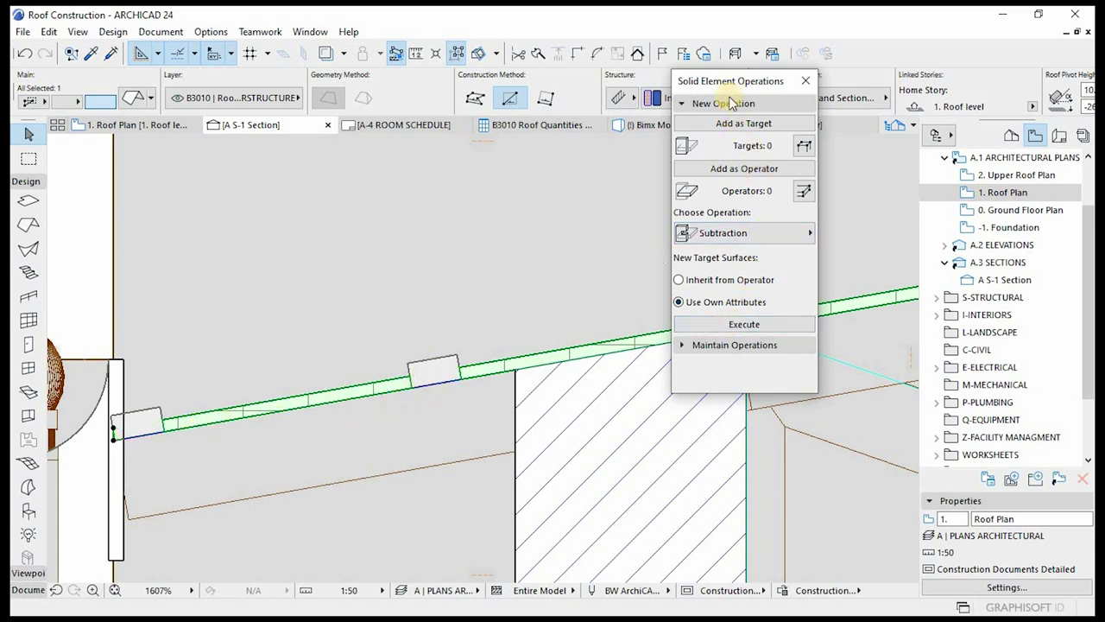
# - Close Solid Element Operations, deselect the roof plane and examine its batten notches in section up to the ridge
pyautogui.scroll(-5, 222, 390)
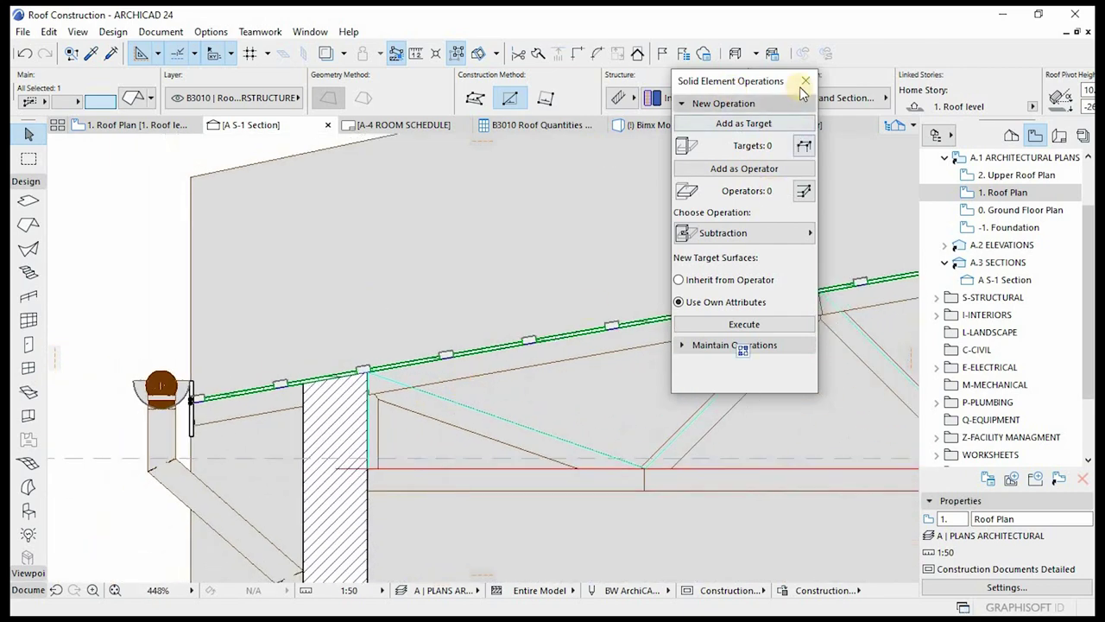
pyautogui.click(395, 379)
pyautogui.scroll(7, 458, 358)
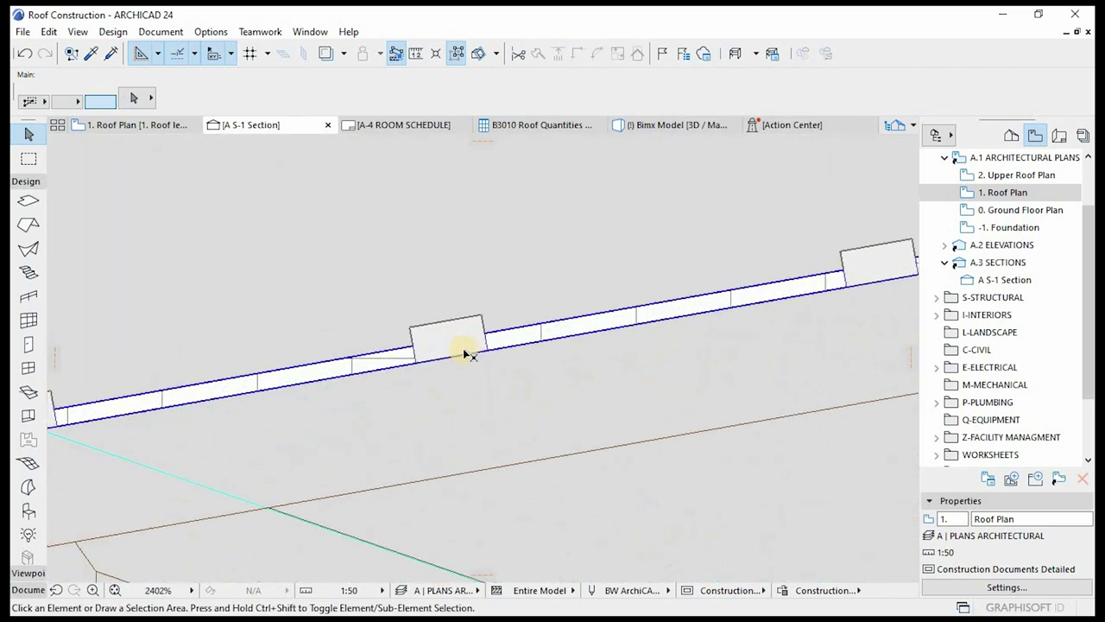
pyautogui.scroll(-11, 401, 401)
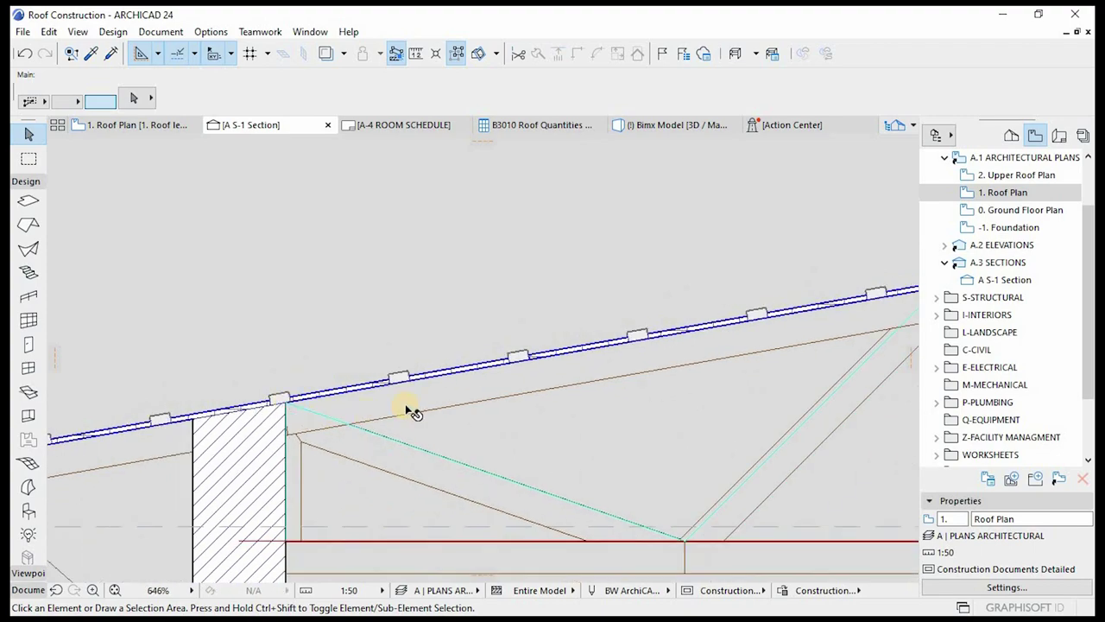
pyautogui.scroll(-2, 682, 350)
pyautogui.scroll(10, 679, 362)
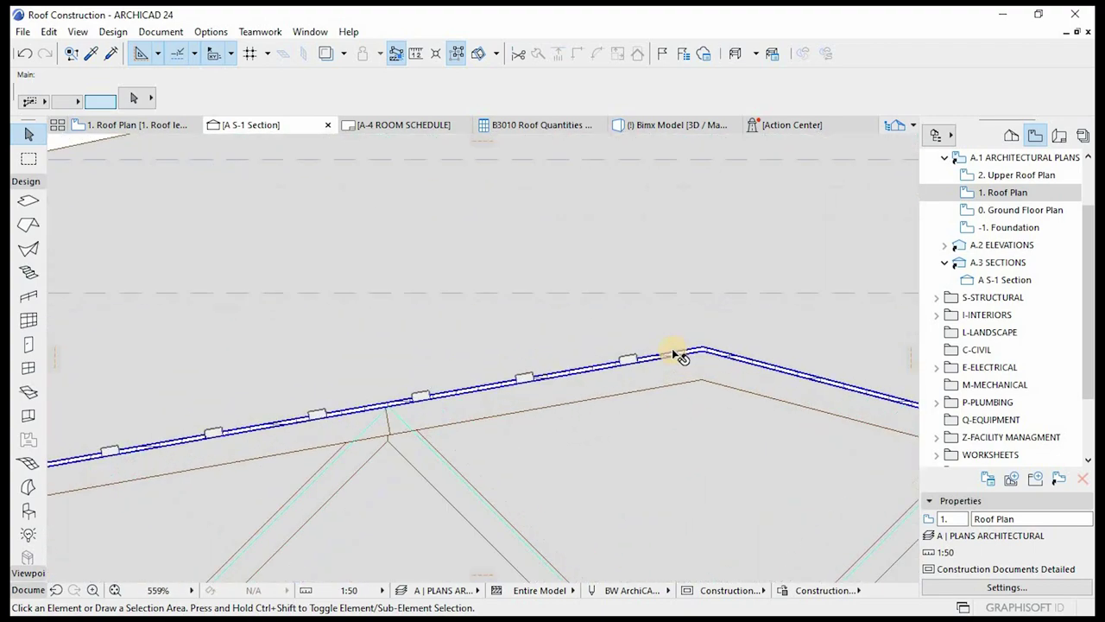
pyautogui.scroll(-7, 672, 361)
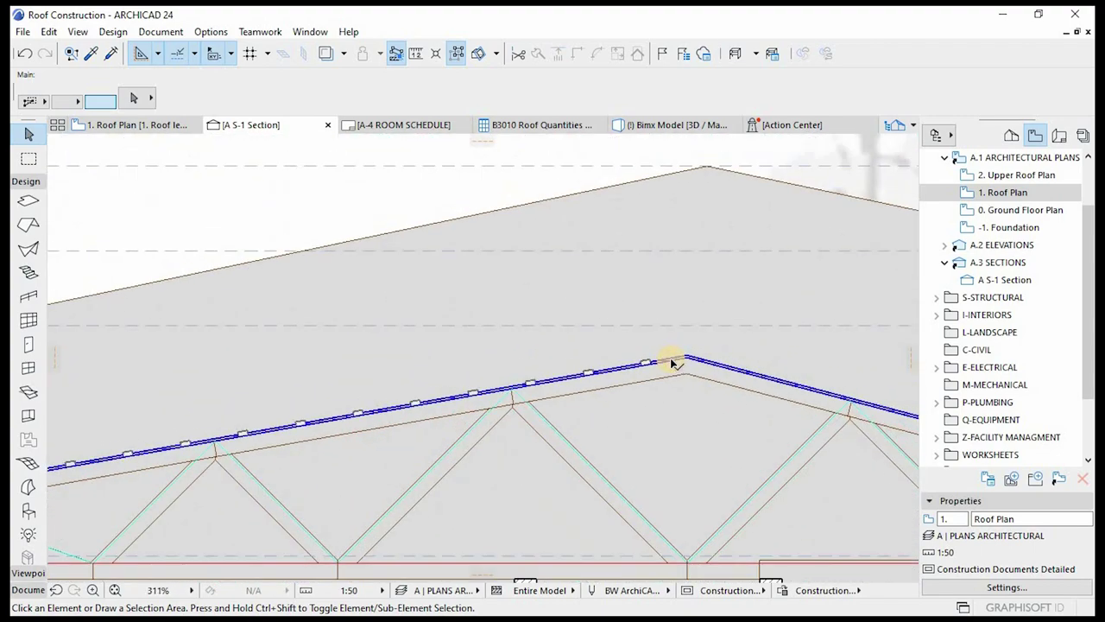
# - In the 3D model, set both cross-section dimensions of the Battens for Roof Tiles 17 object to 38 mm
pyautogui.press('F3')
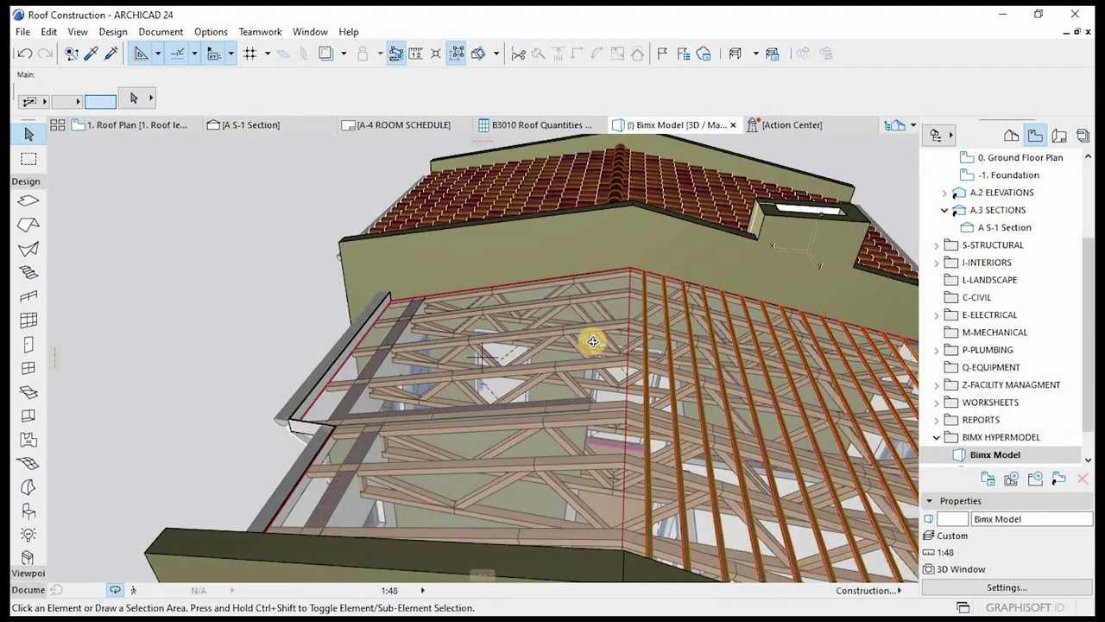
pyautogui.keyDown('shift'); pyautogui.moveTo(592, 340); pyautogui.dragTo(797, 412, button='middle'); pyautogui.keyUp('shift')
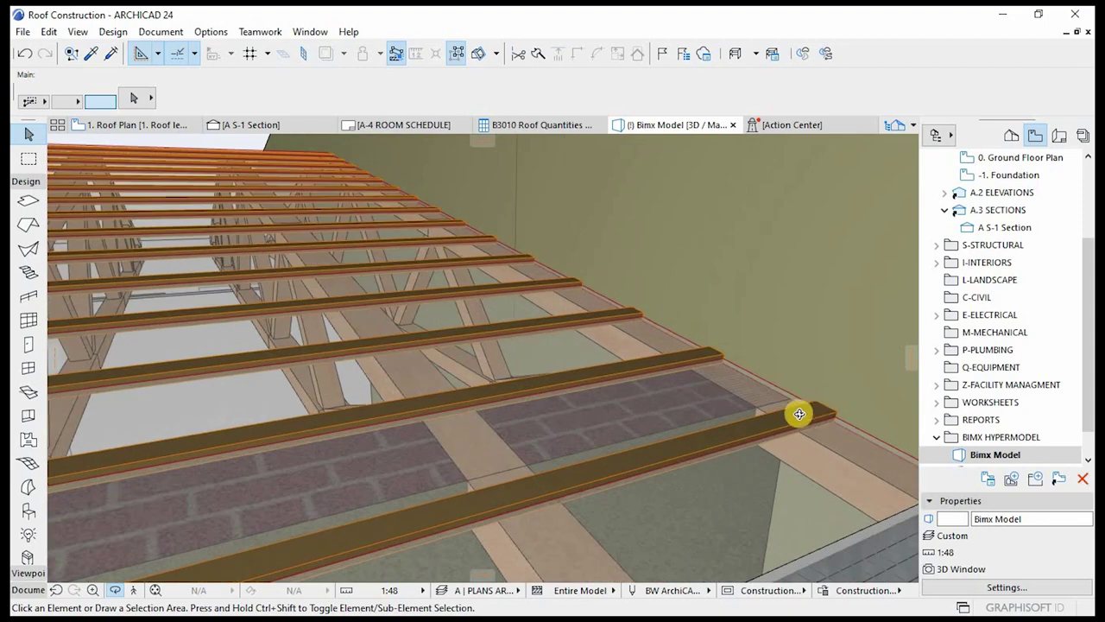
pyautogui.click(782, 419)
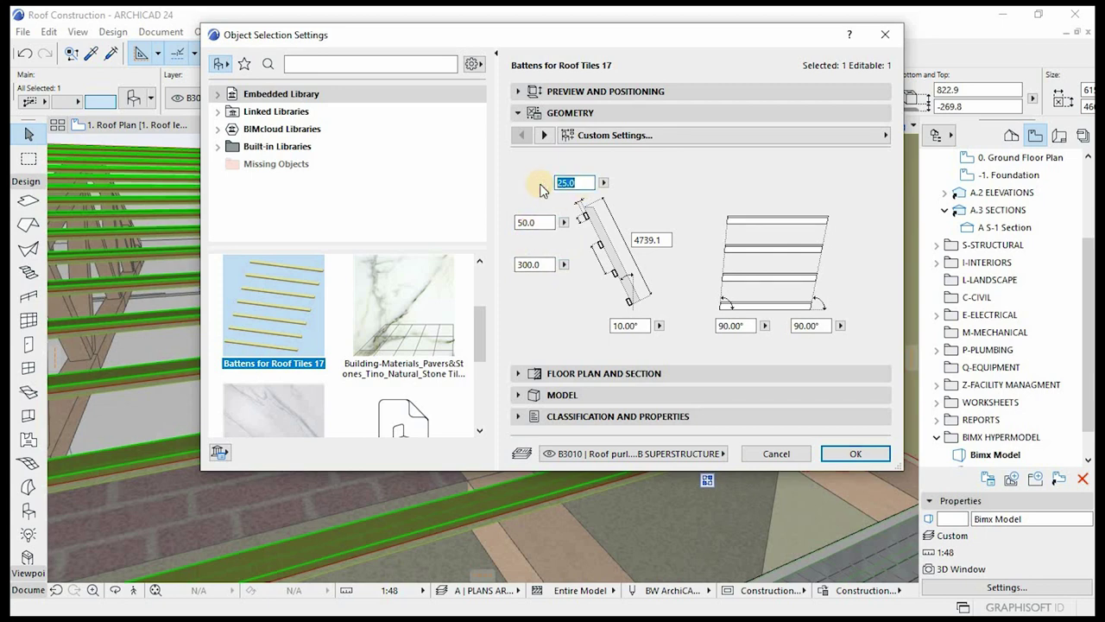
pyautogui.click(663, 181)
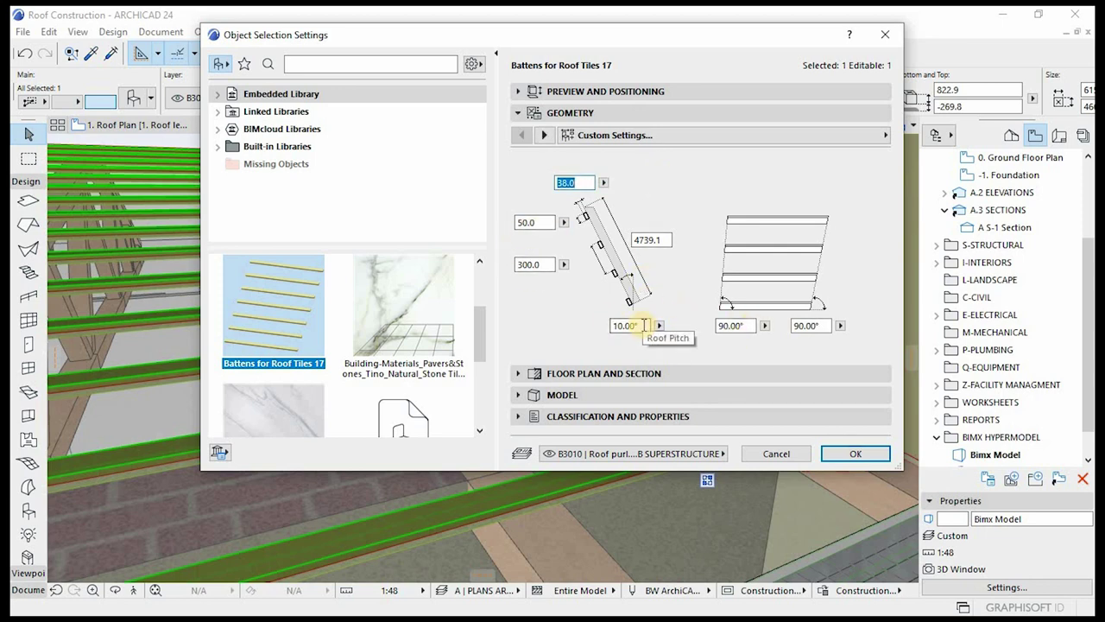
pyautogui.click(552, 222)
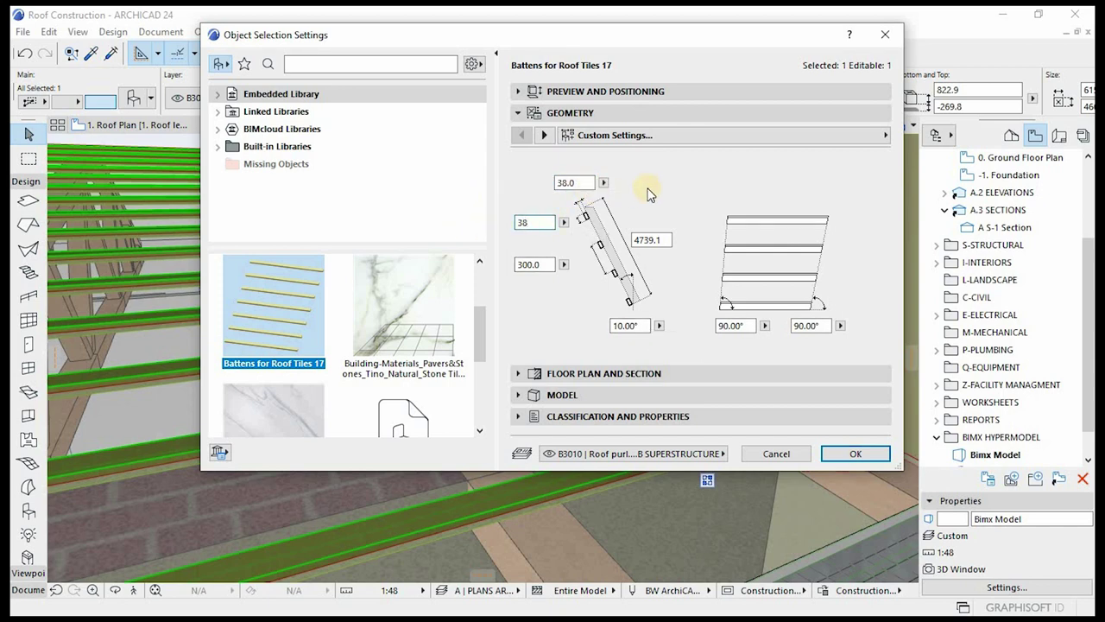
pyautogui.press('Return')
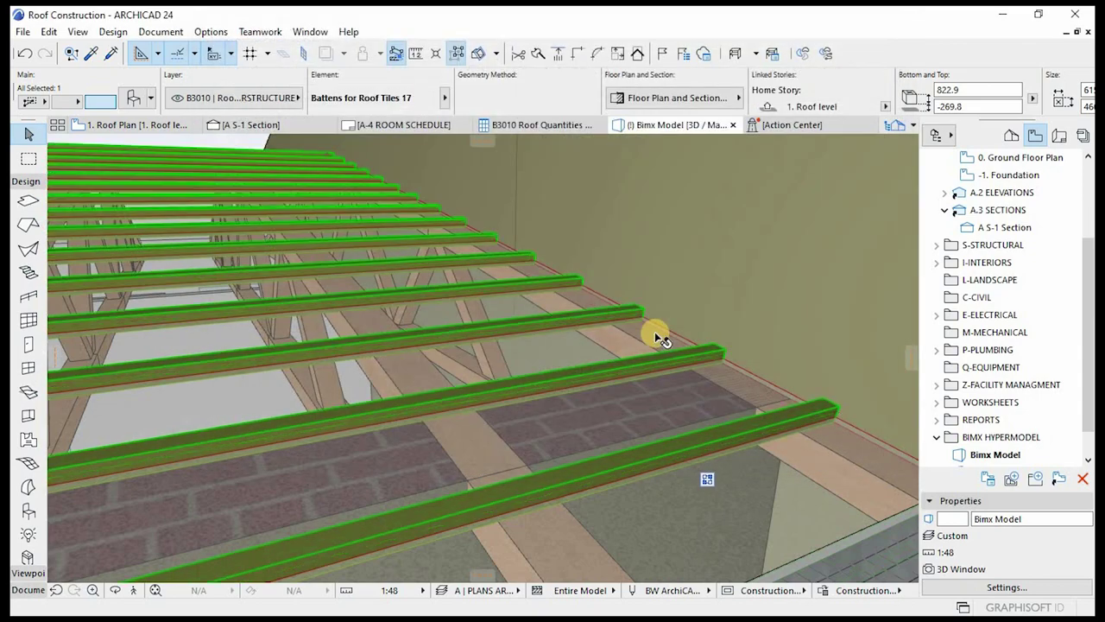
# - Set the surface of the Battens for Roof Tiles 17 object to Wood: SA Pine and check its classification before confirming the settings
pyautogui.scroll(-5, 665, 380)
pyautogui.keyDown('shift'); pyautogui.moveTo(621, 325); pyautogui.dragTo(343, 212, button='middle'); pyautogui.keyUp('shift')
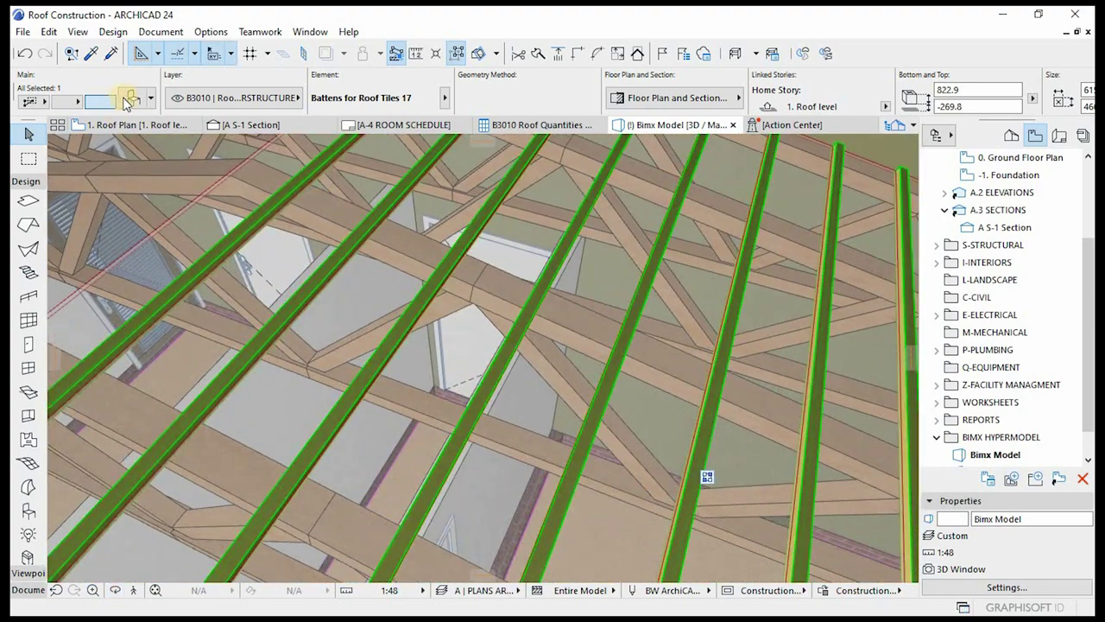
pyautogui.hotkey('ctrl', 't')
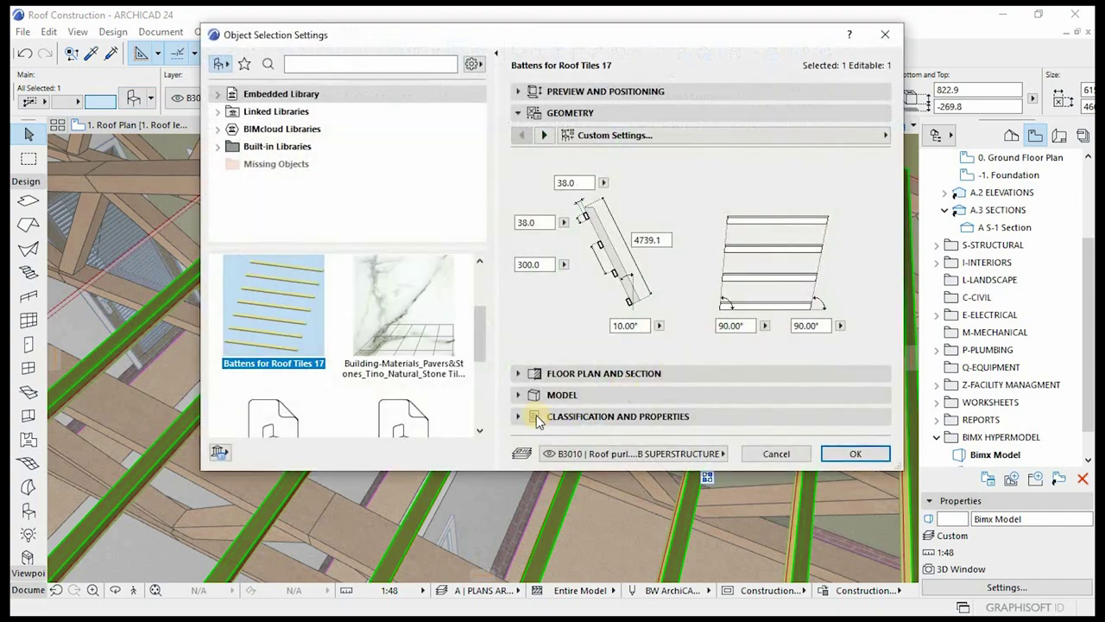
pyautogui.click(801, 137)
pyautogui.click(949, 155)
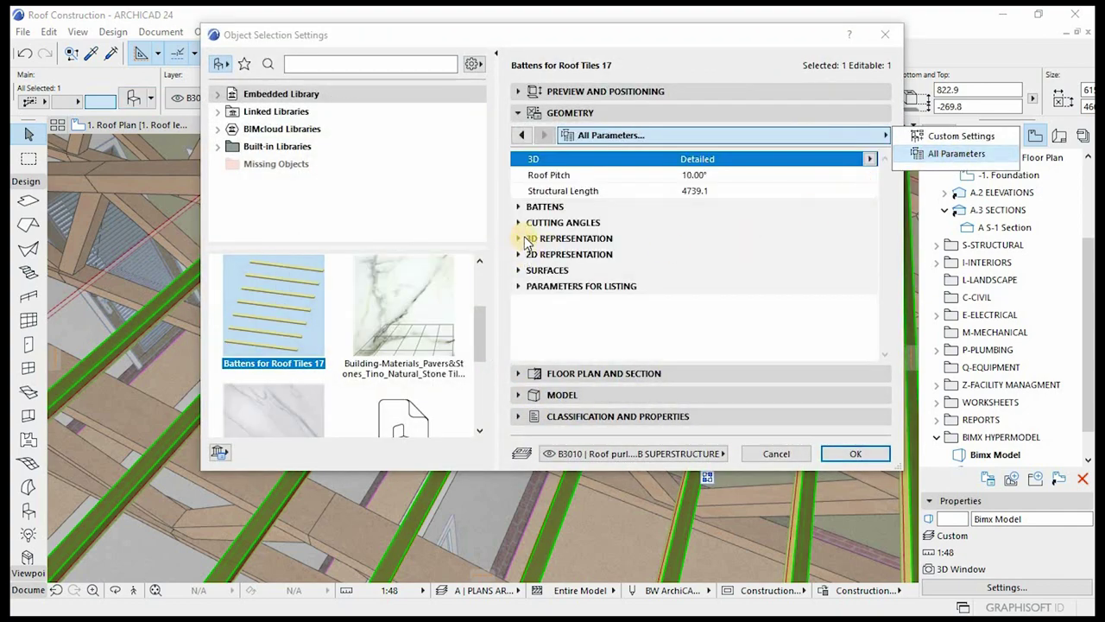
pyautogui.click(523, 240)
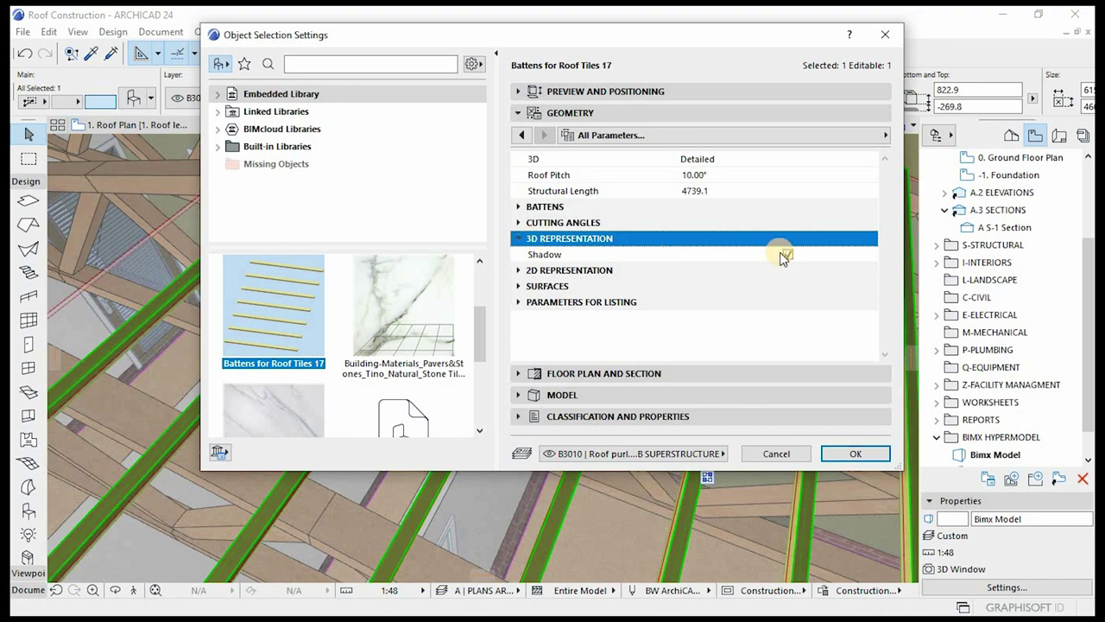
pyautogui.click(524, 287)
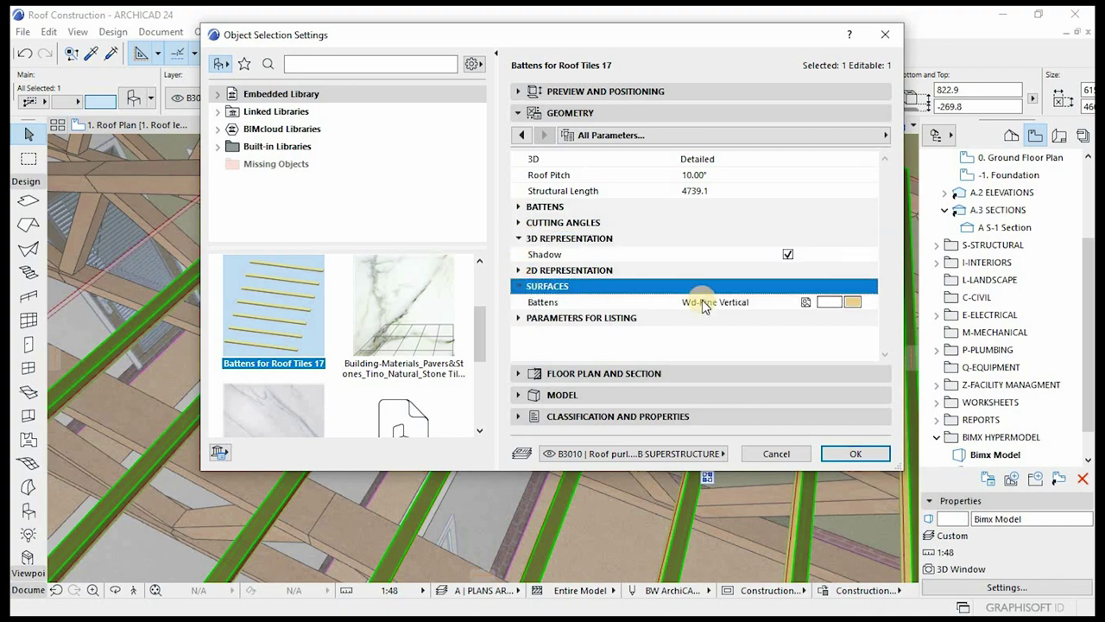
pyautogui.click(853, 299)
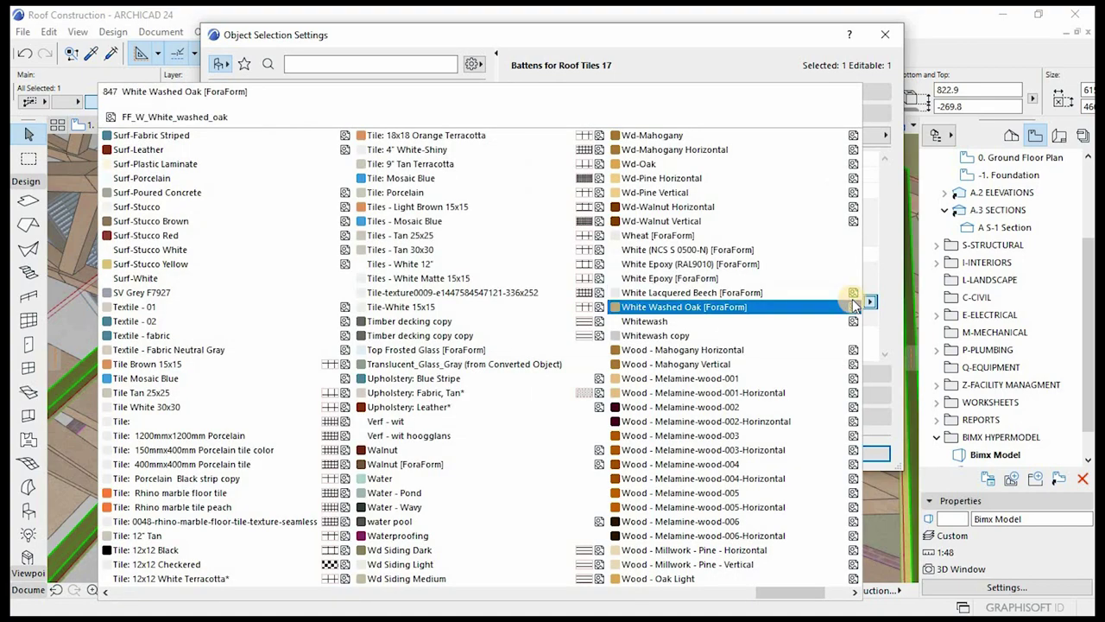
pyautogui.scroll(-2, 758, 471)
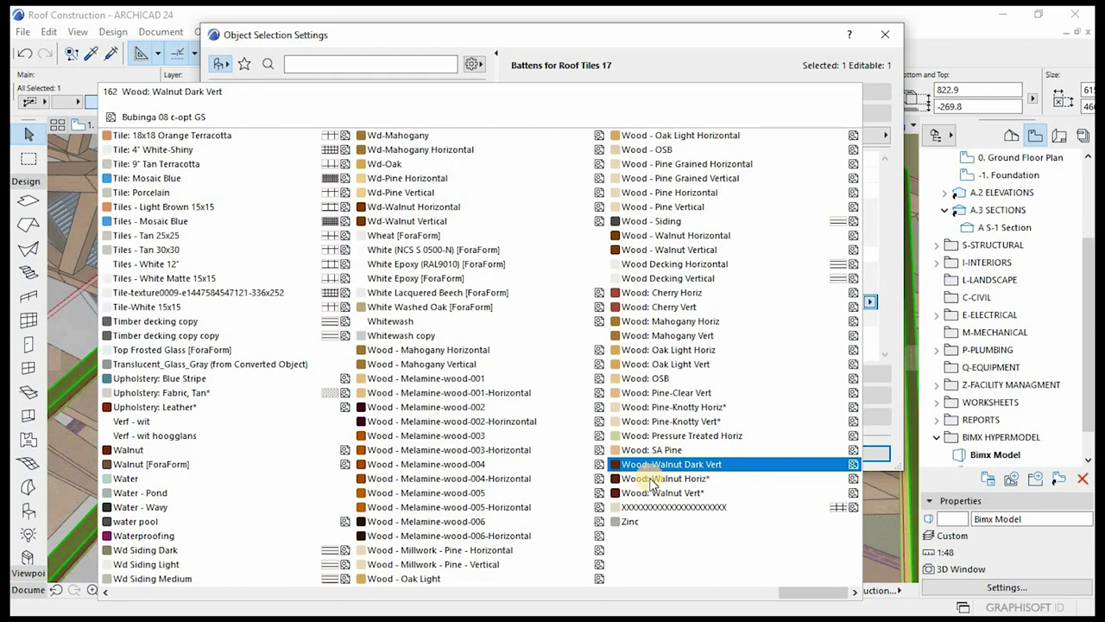
pyautogui.click(661, 450)
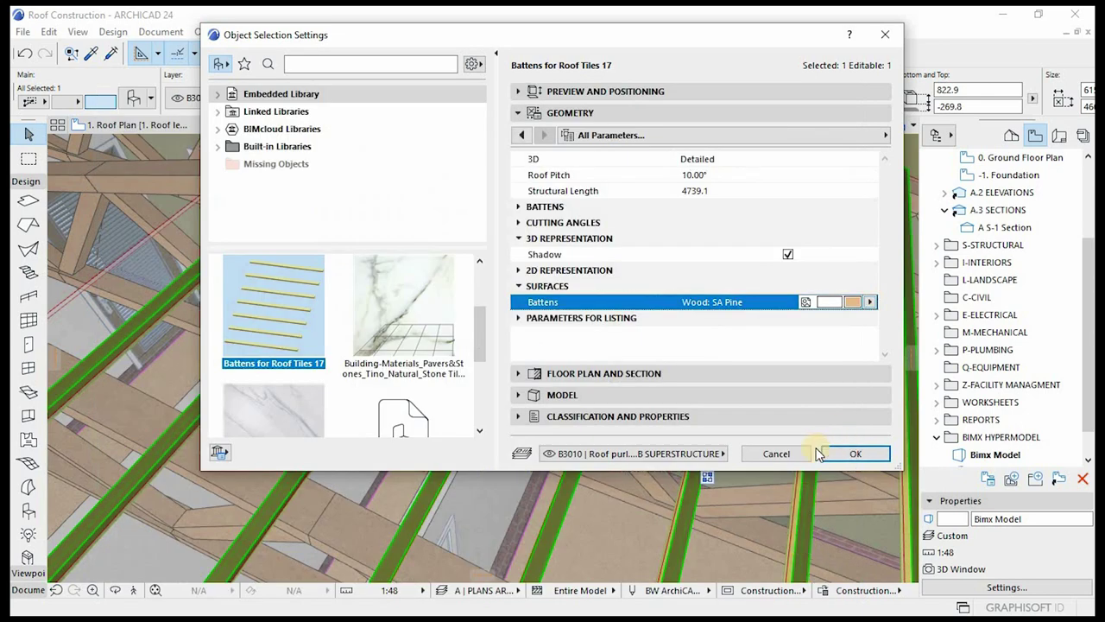
pyautogui.click(521, 418)
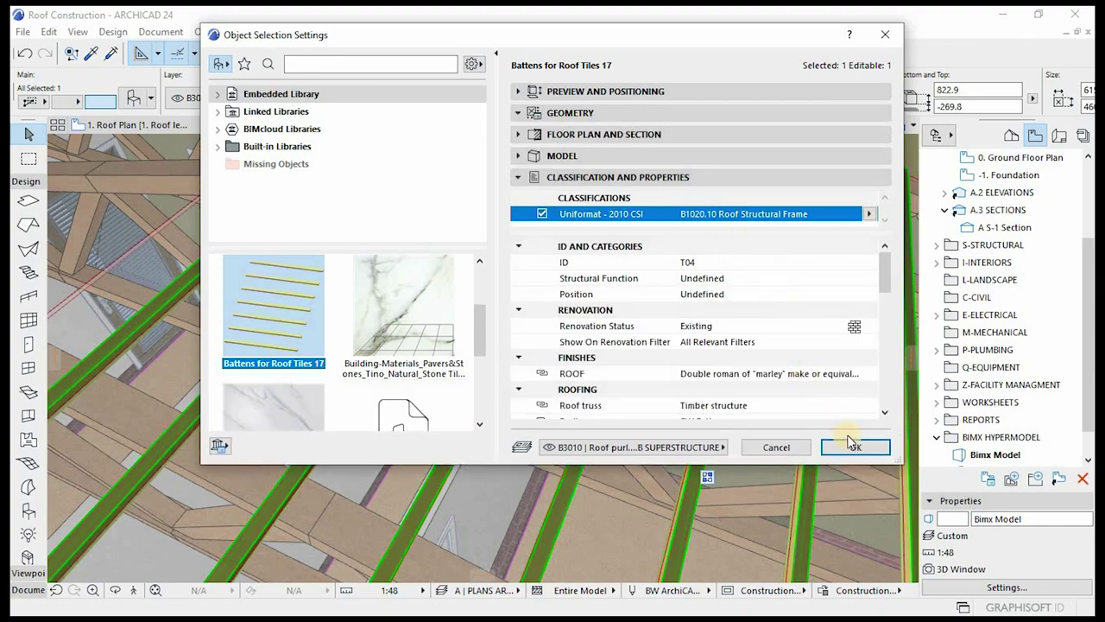
pyautogui.click(848, 447)
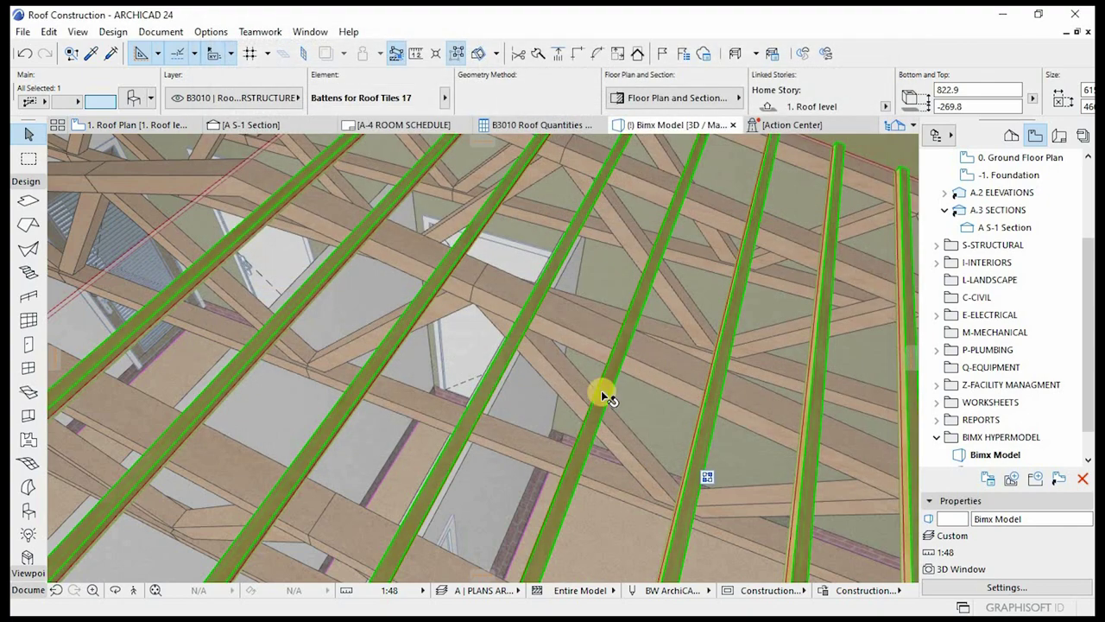
# - Apply the Presentation - Solid graphic override to the 3D model and examine the battens over the trusses
pyautogui.scroll(-5, 611, 363)
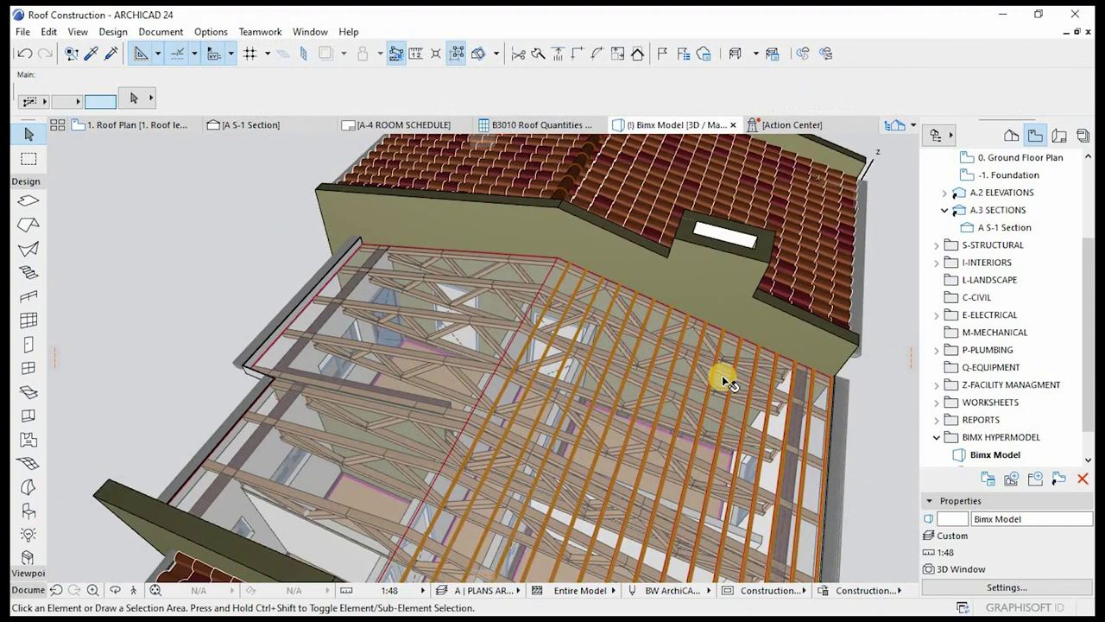
pyautogui.keyDown('shift'); pyautogui.moveTo(782, 412); pyautogui.dragTo(390, 431, button='middle'); pyautogui.keyUp('shift')
pyautogui.scroll(3, 389, 431)
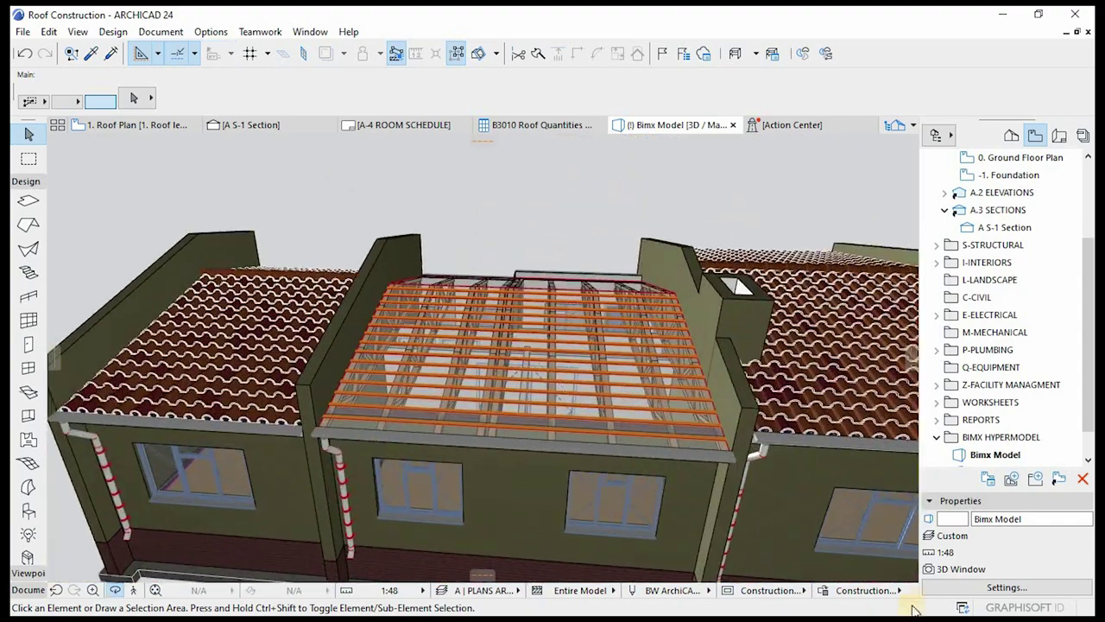
pyautogui.click(882, 595)
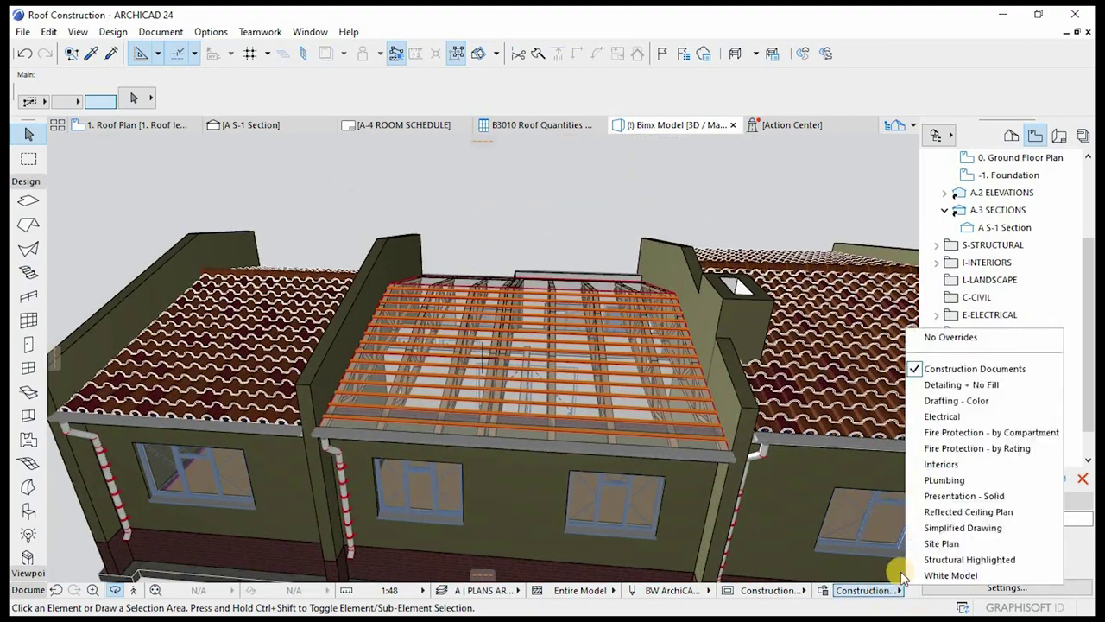
pyautogui.click(965, 496)
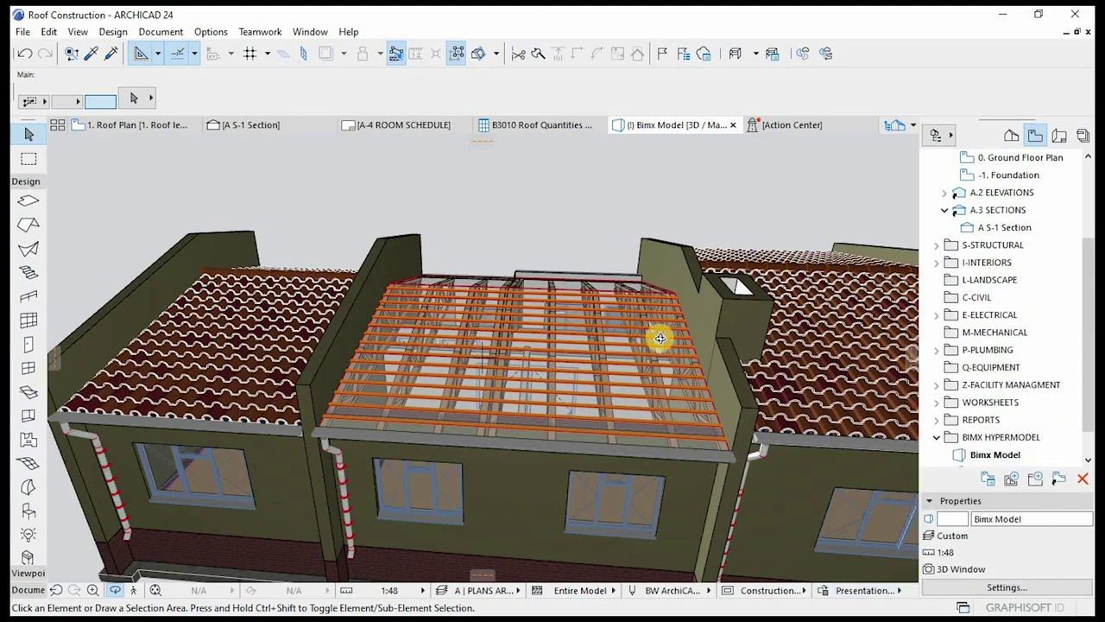
pyautogui.keyDown('shift'); pyautogui.moveTo(659, 338); pyautogui.dragTo(141, 357, button='middle'); pyautogui.keyUp('shift')
pyautogui.scroll(5, 192, 364)
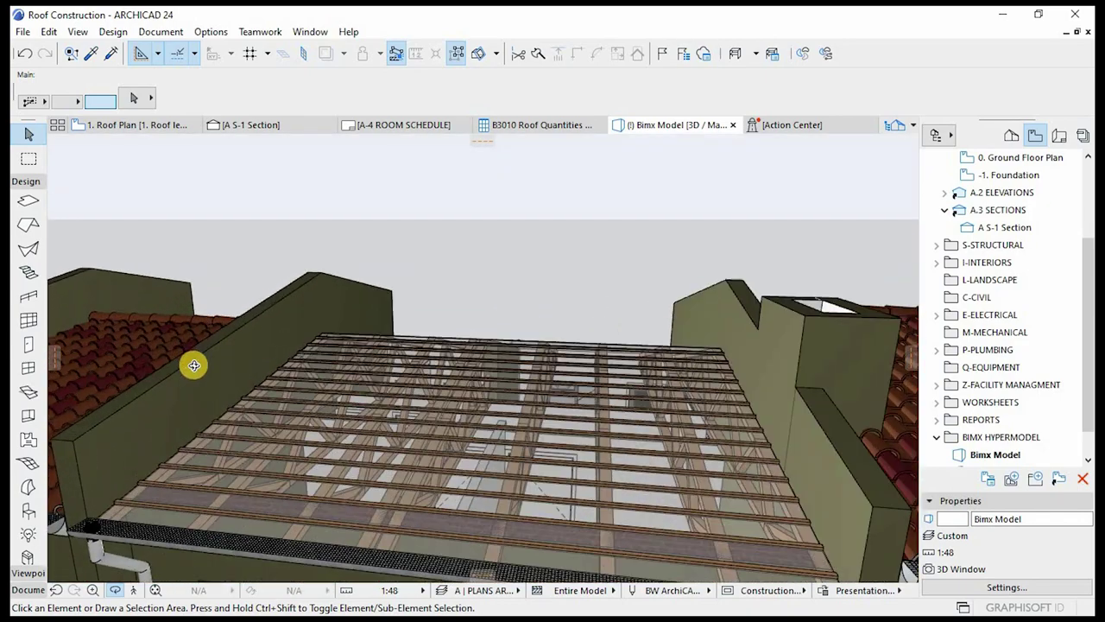
pyautogui.keyDown('shift'); pyautogui.moveTo(417, 413); pyautogui.dragTo(398, 278, button='middle'); pyautogui.keyUp('shift')
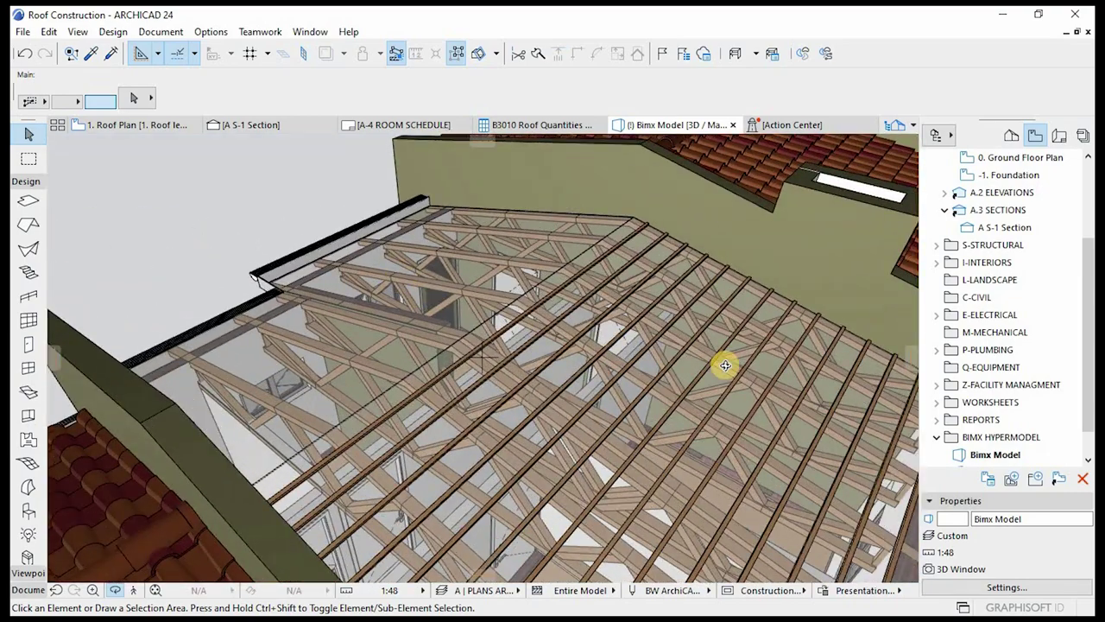
# - In the 1. Roof Plan view, mirror a copy of the battens across the ridge line onto sections A and B
pyautogui.press('F2')
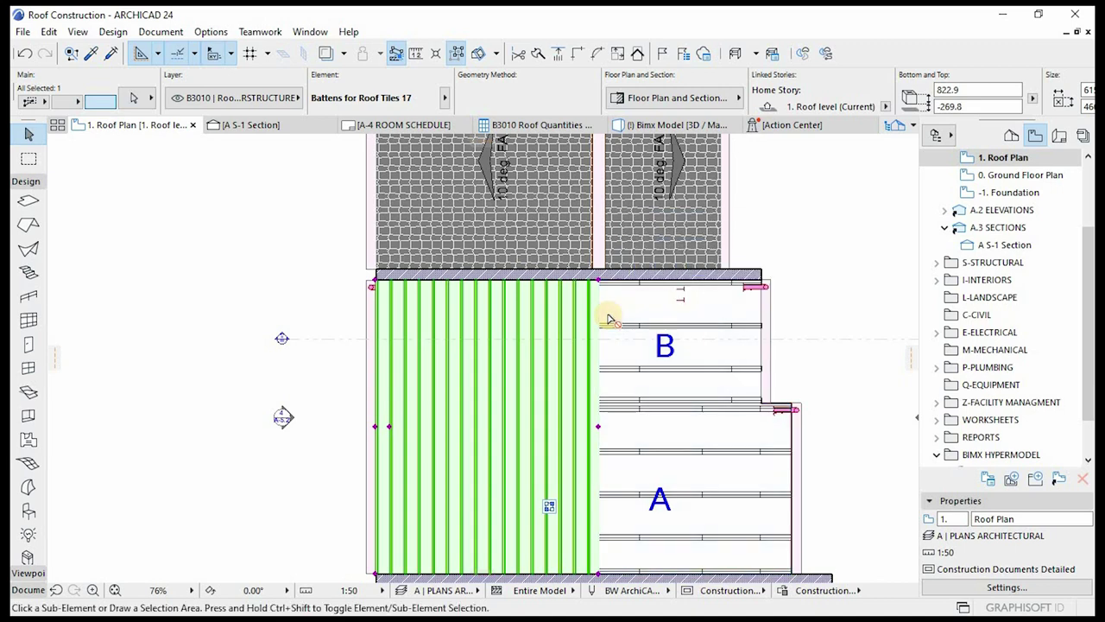
pyautogui.hotkey('ctrl', 'shift', 'm')
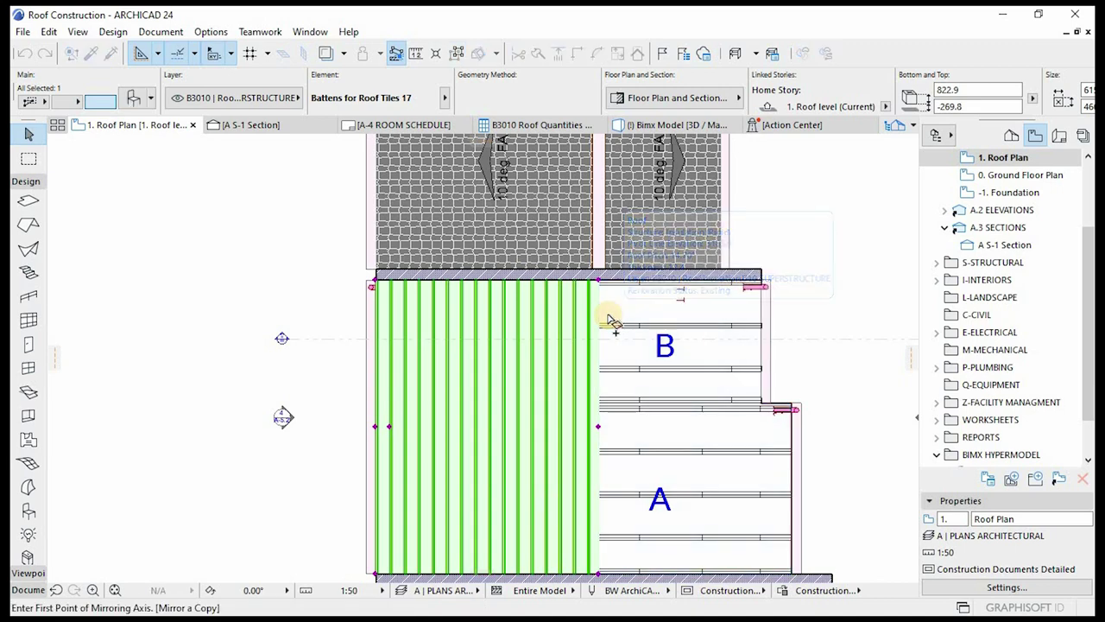
pyautogui.click(600, 281)
pyautogui.click(608, 363)
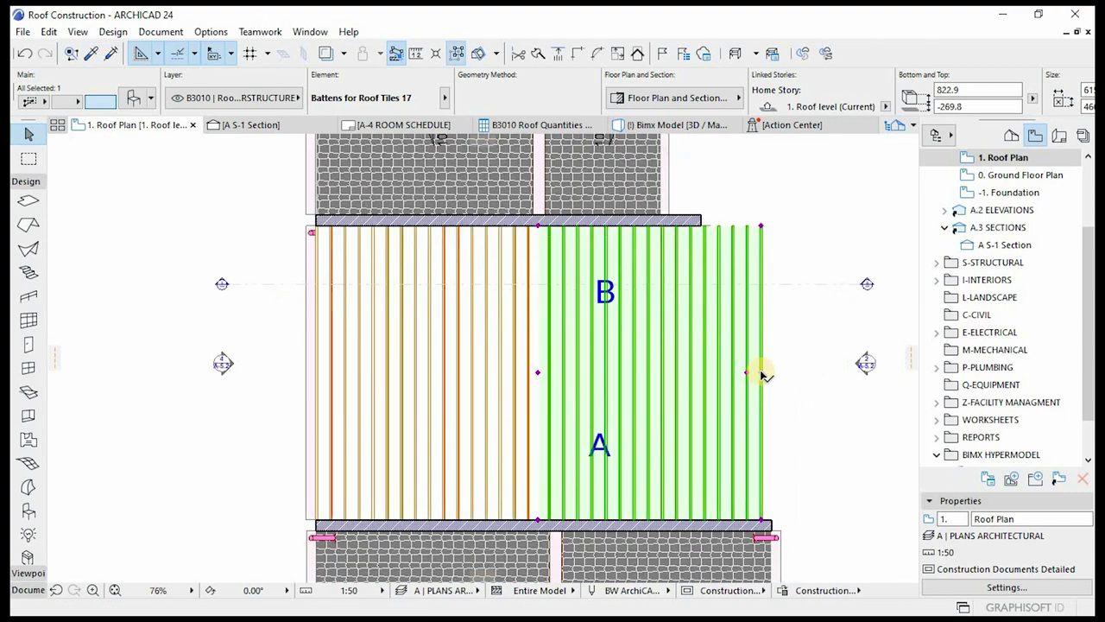
# - Try to stretch the mirrored battens' eaves edge back to the outer end of section B's wall, and undo it
pyautogui.click(761, 373)
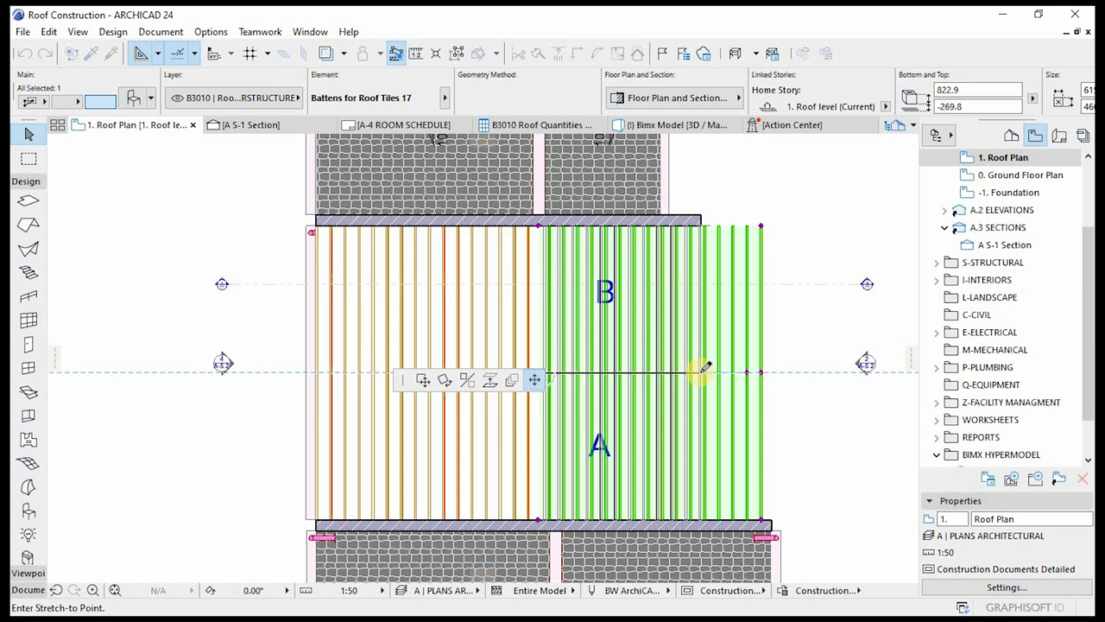
pyautogui.click(701, 373)
pyautogui.hotkey('ctrl', 'z')
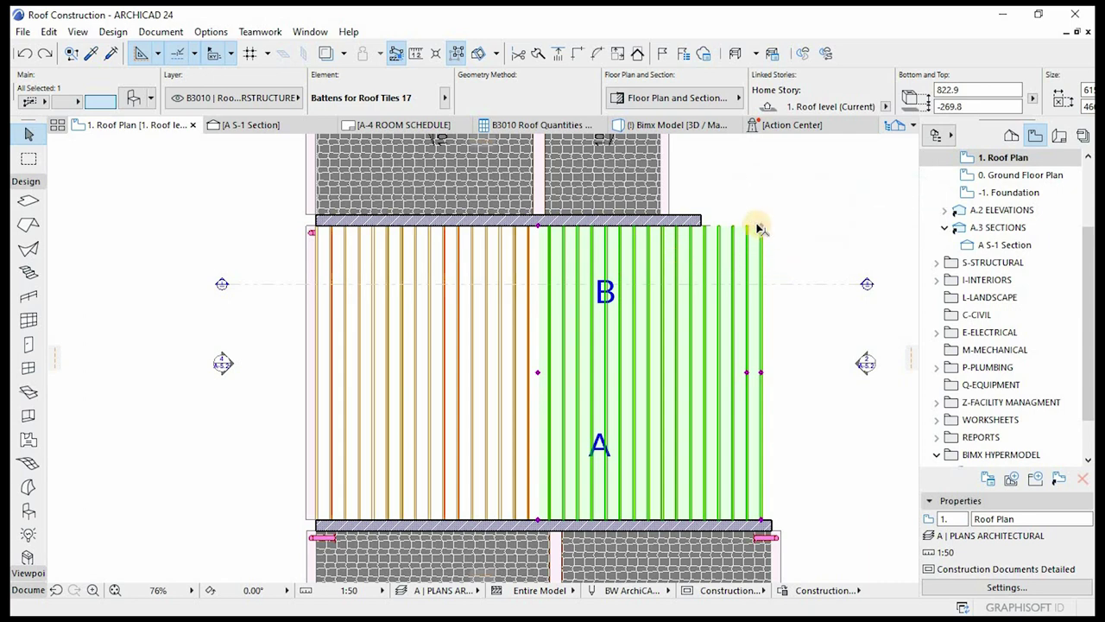
# - Shorten the mirrored battens lengthwise so they cover only section A, ending at the boundary with section B
pyautogui.click(761, 226)
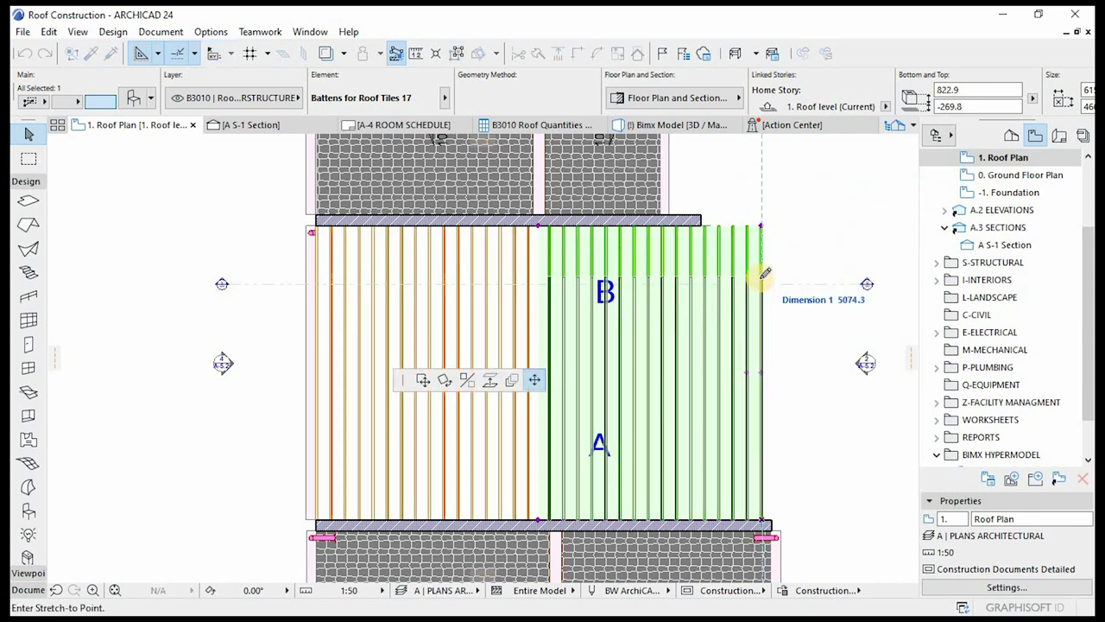
pyautogui.click(768, 347)
pyautogui.scroll(3, 781, 356)
pyautogui.click(780, 348)
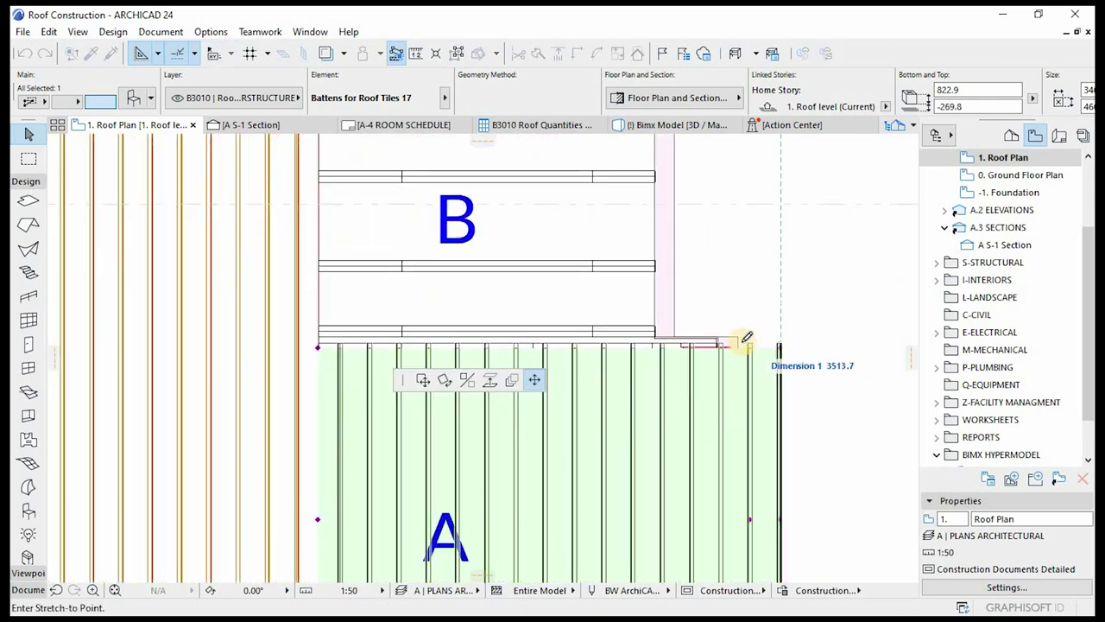
pyautogui.click(721, 298)
pyautogui.scroll(-5, 722, 299)
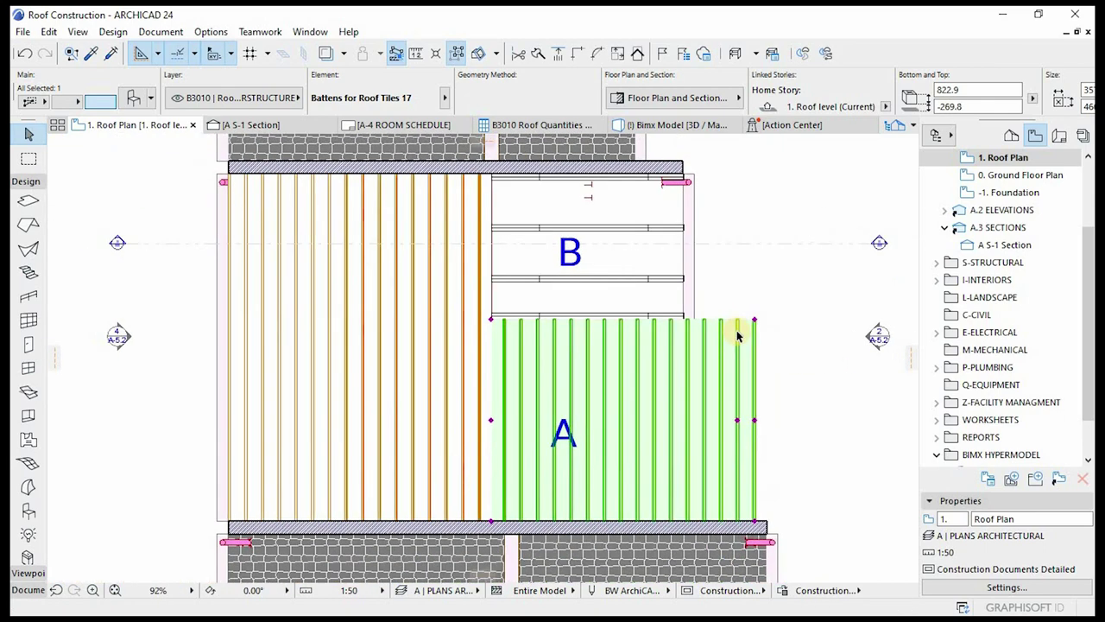
# - Drag a copy of section A's battens by its lower ridge corner to its upper ridge corner, over section B
pyautogui.hotkey('ctrl', 'shift', 'd')
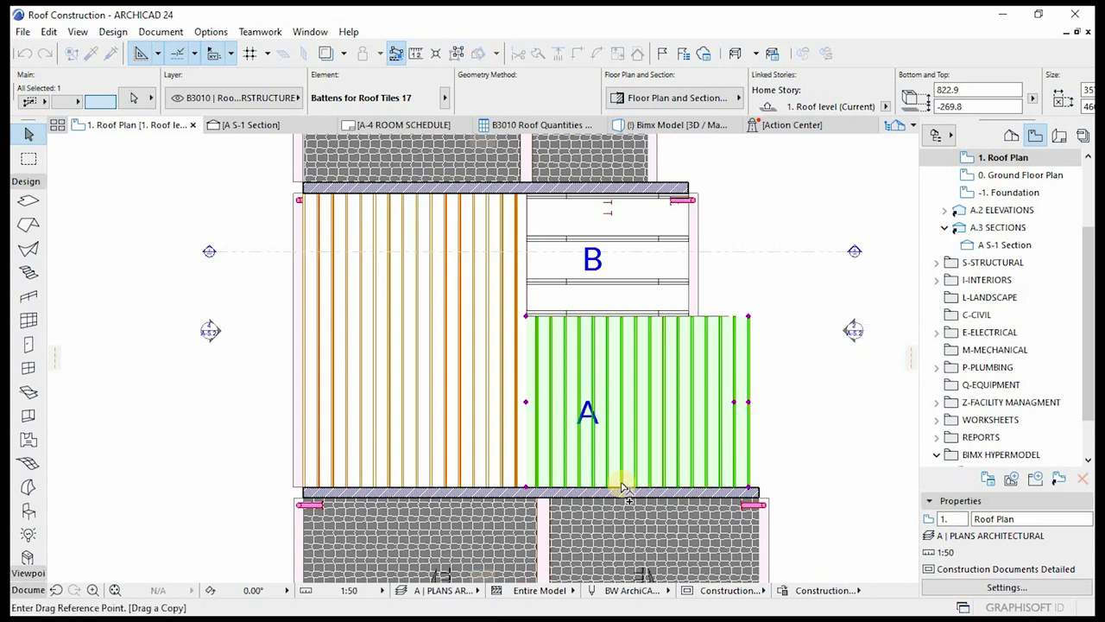
pyautogui.click(525, 490)
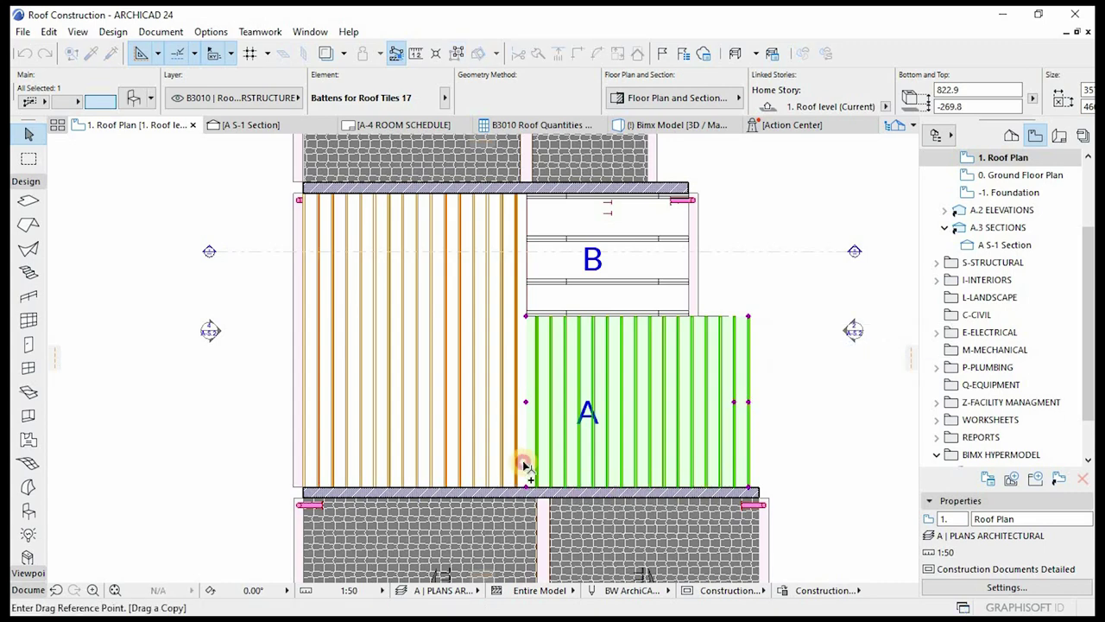
pyautogui.click(526, 317)
pyautogui.scroll(-1, 708, 251)
pyautogui.scroll(1, 735, 244)
# - Stretch the copied battens to fit section B, ending lengthwise at the wall face and down the slope near the wall's outer end
pyautogui.click(735, 244)
pyautogui.click(674, 291)
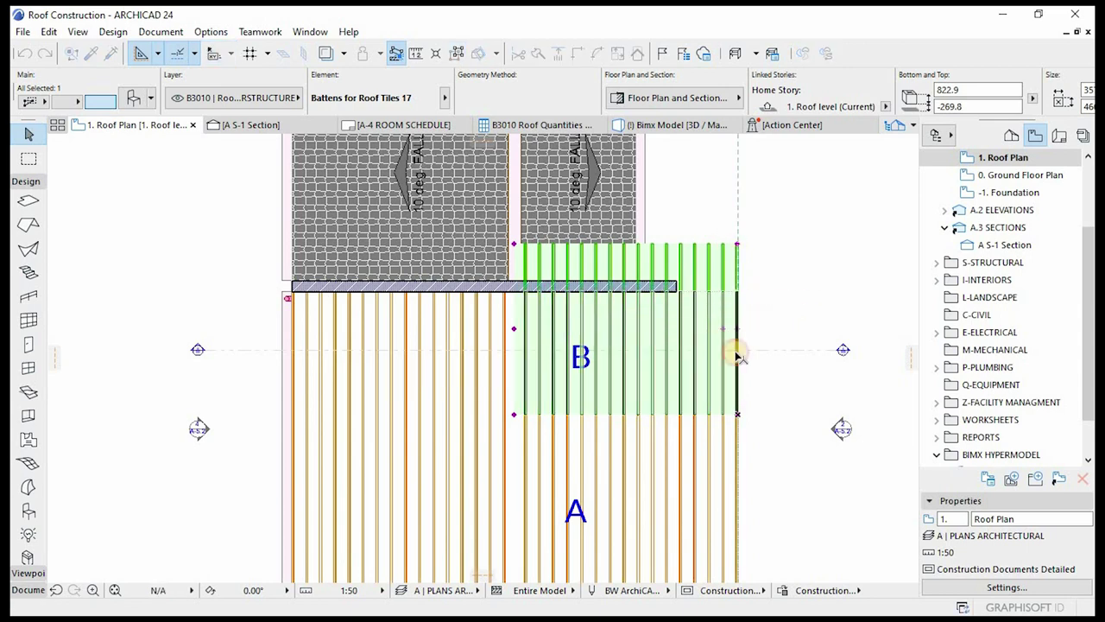
pyautogui.click(737, 351)
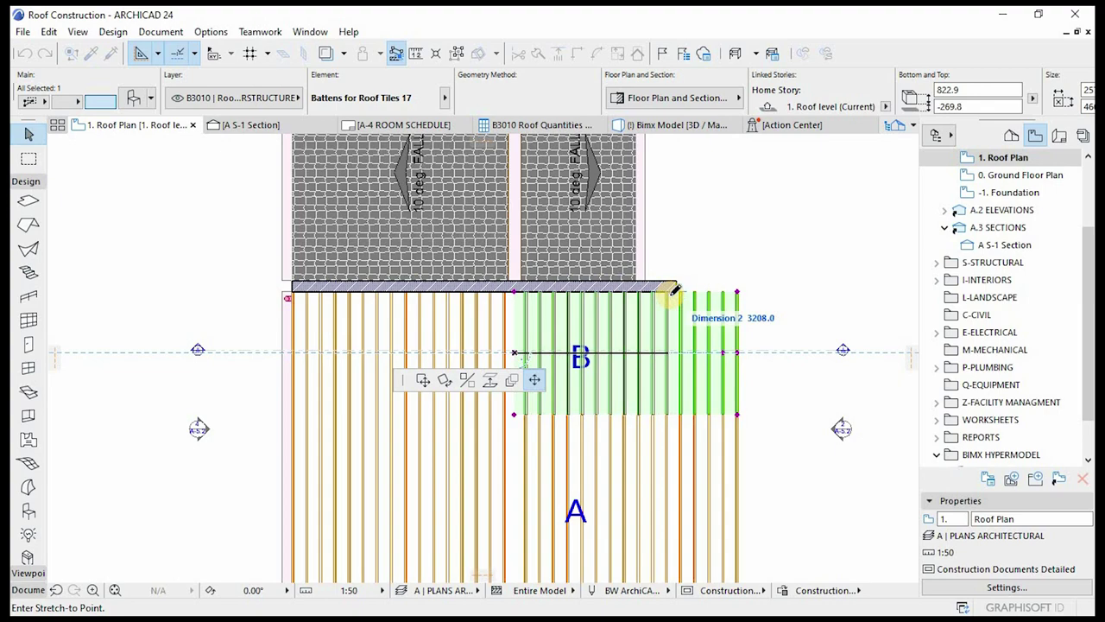
pyautogui.click(674, 291)
pyautogui.scroll(6, 665, 394)
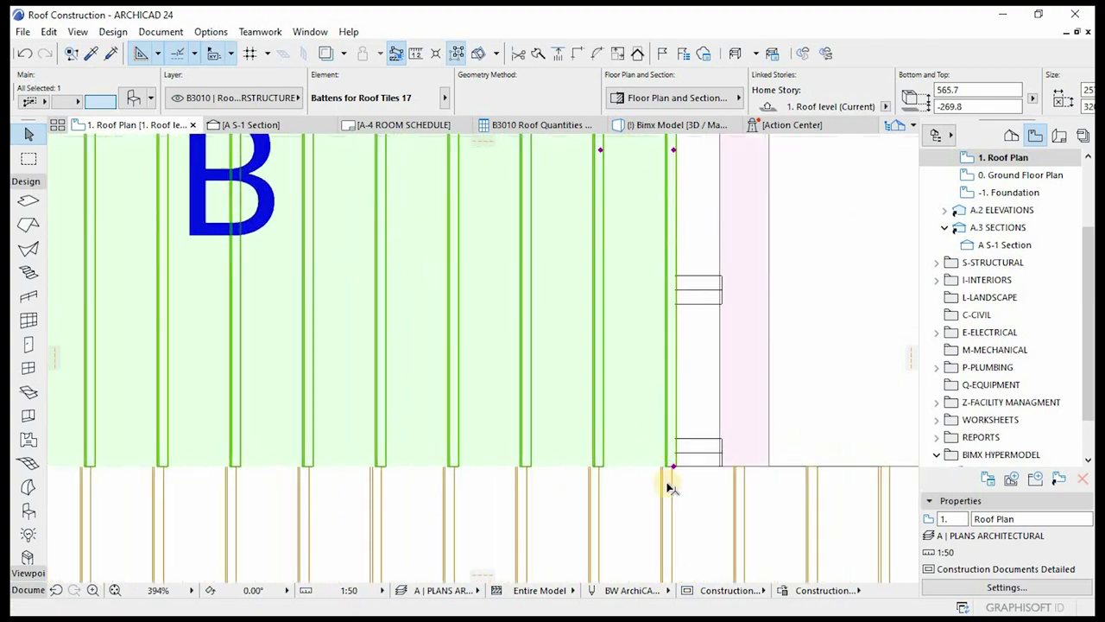
pyautogui.scroll(-3, 656, 205)
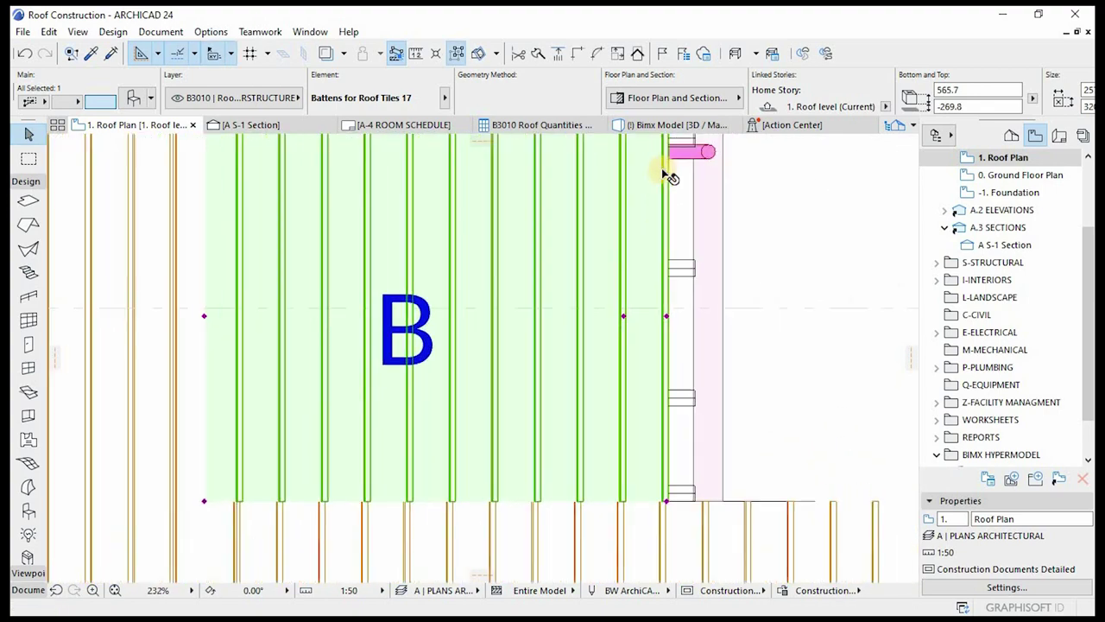
pyautogui.click(660, 169)
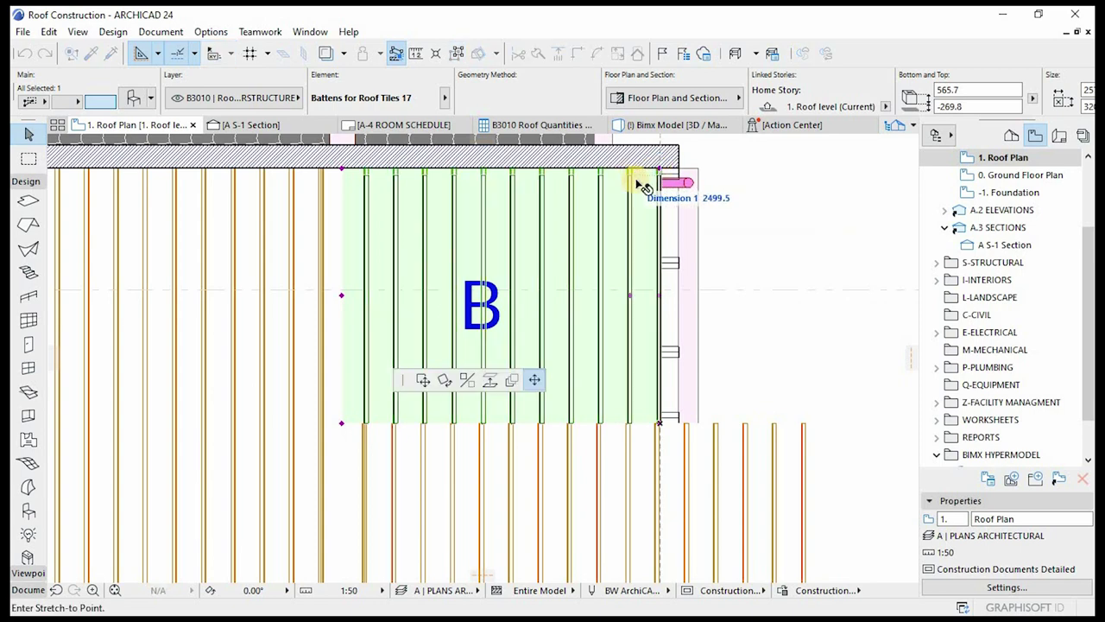
pyautogui.click(643, 185)
# - Move section B's battens about 20.7 mm towards the ridge to line them up with section A's battens
pyautogui.scroll(10, 661, 424)
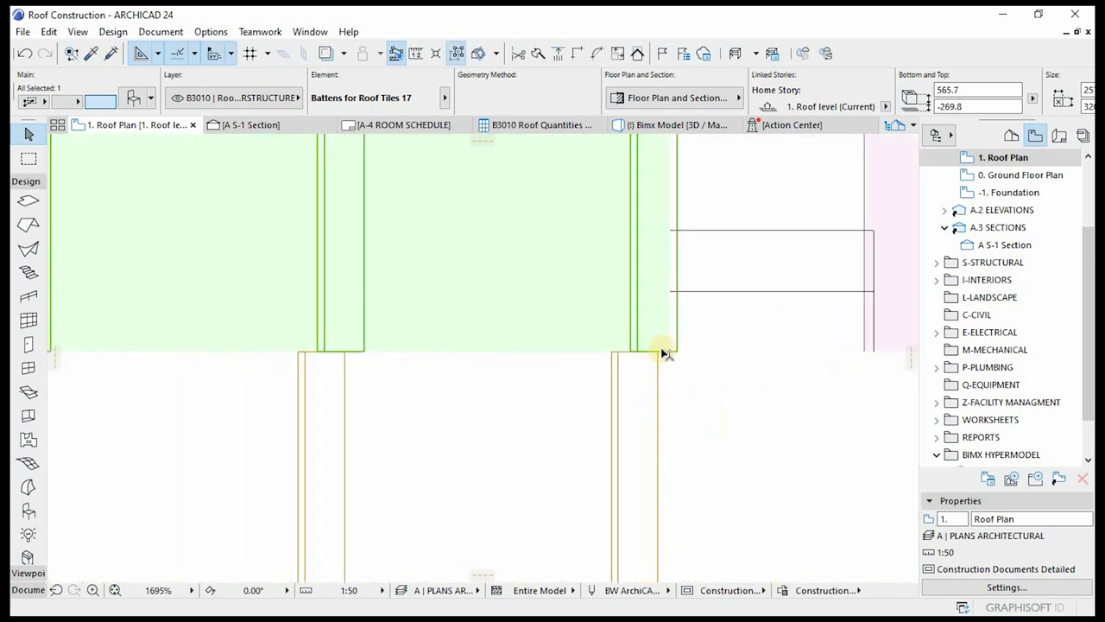
pyautogui.hotkey('ctrl', 'd')
pyautogui.click(677, 354)
pyautogui.click(673, 355)
pyautogui.hotkey('ctrl', 'd')
pyautogui.click(671, 353)
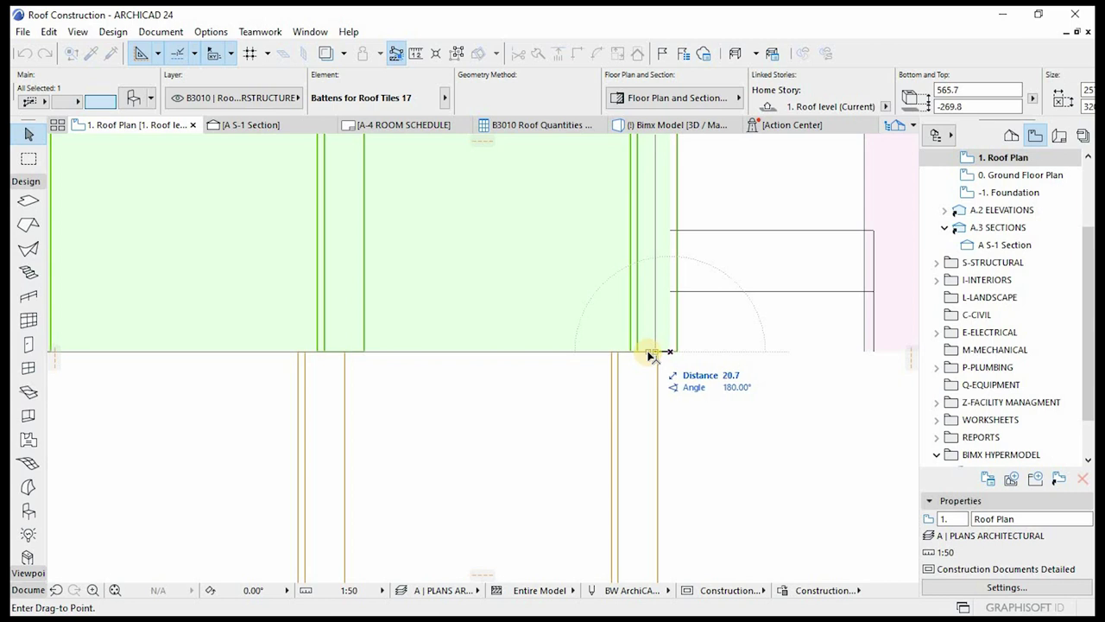
pyautogui.click(649, 353)
# - Fine-align section B's battens by moving the outer batten's corner exactly onto the matching section A batten corner, and deselect them
pyautogui.scroll(3, 653, 354)
pyautogui.scroll(3, 654, 354)
pyautogui.hotkey('ctrl', 'd')
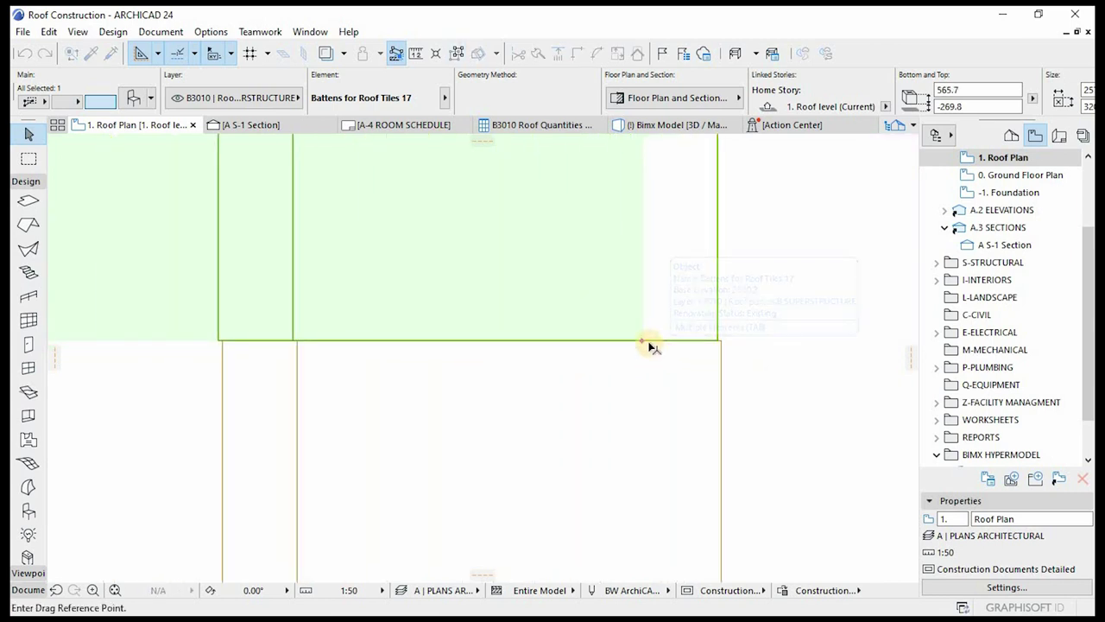
pyautogui.click(707, 340)
pyautogui.click(714, 342)
pyautogui.scroll(-5, 667, 373)
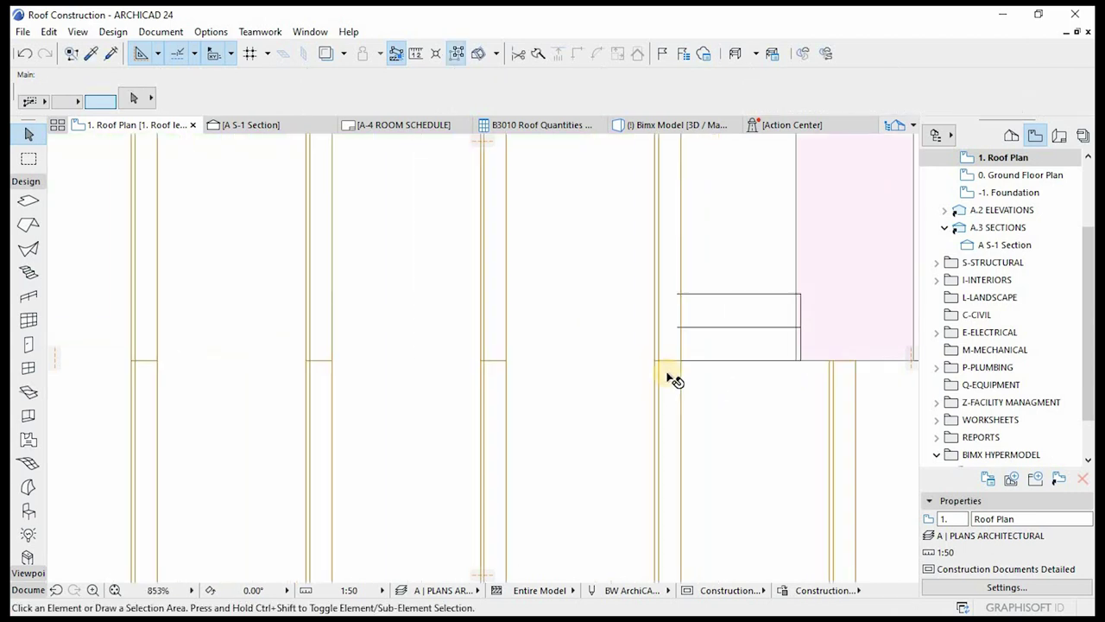
# - Copy the 14.70° pitch of the insulation roof beneath the battens in the 3D view
pyautogui.press('F3')
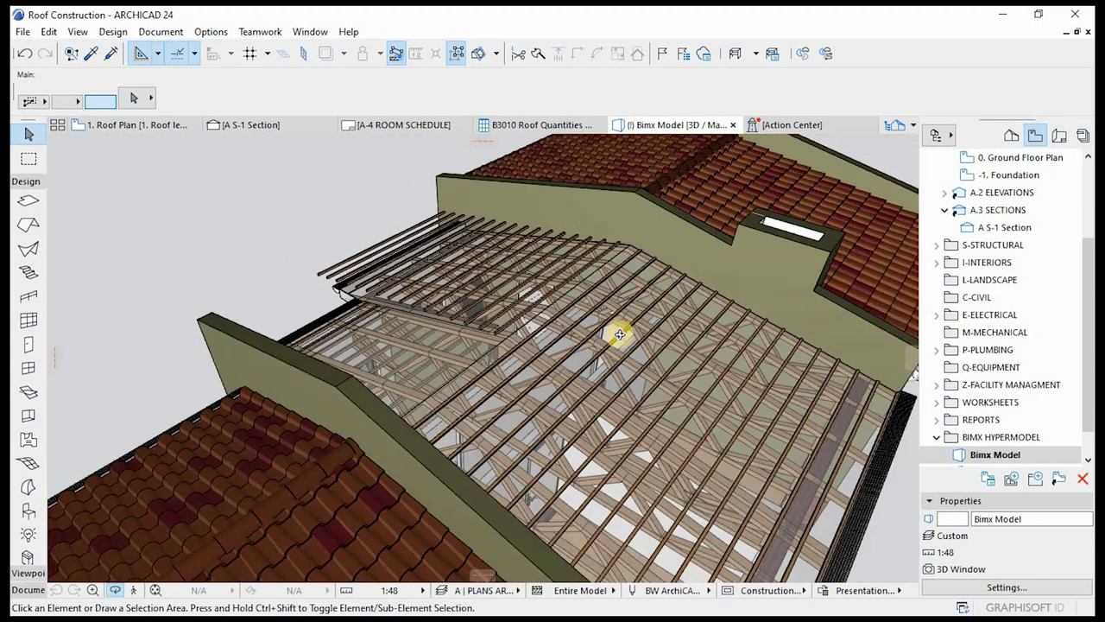
pyautogui.keyDown('shift'); pyautogui.moveTo(619, 334); pyautogui.dragTo(456, 461, button='middle'); pyautogui.keyUp('shift')
pyautogui.click(460, 465)
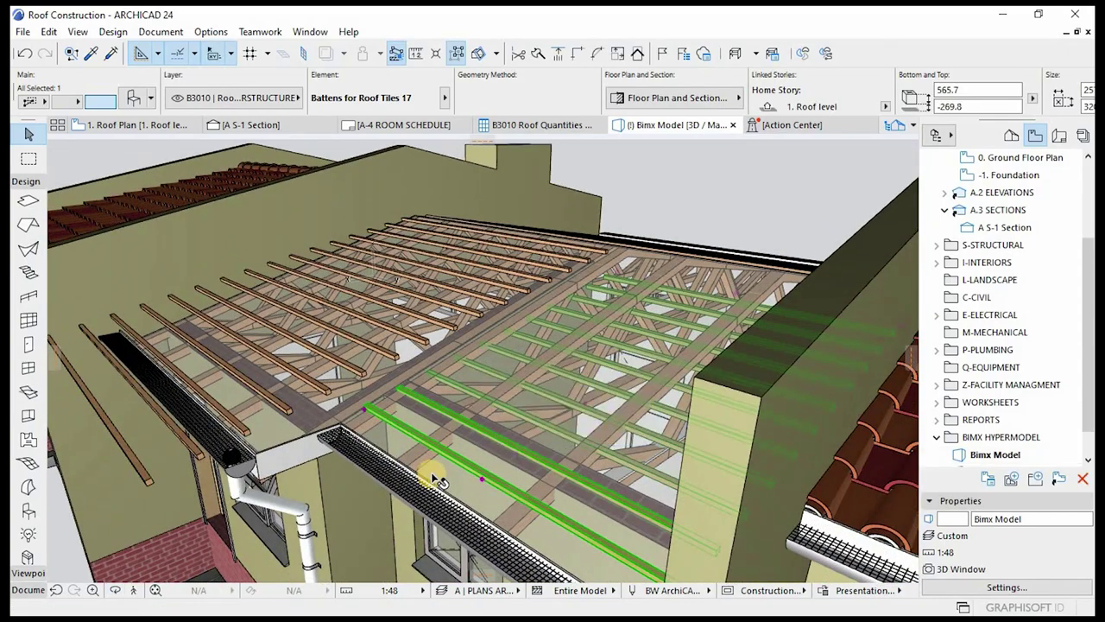
pyautogui.scroll(2, 445, 475)
pyautogui.click(451, 474)
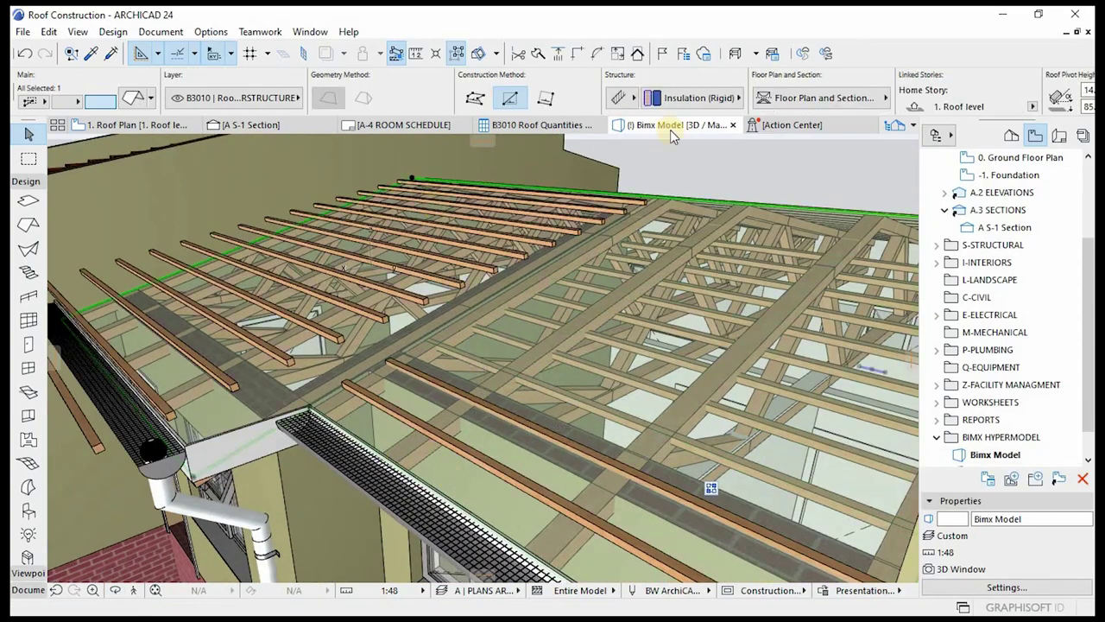
pyautogui.scroll(-2, 849, 99)
pyautogui.click(916, 89)
pyautogui.hotkey('ctrl', 'c')
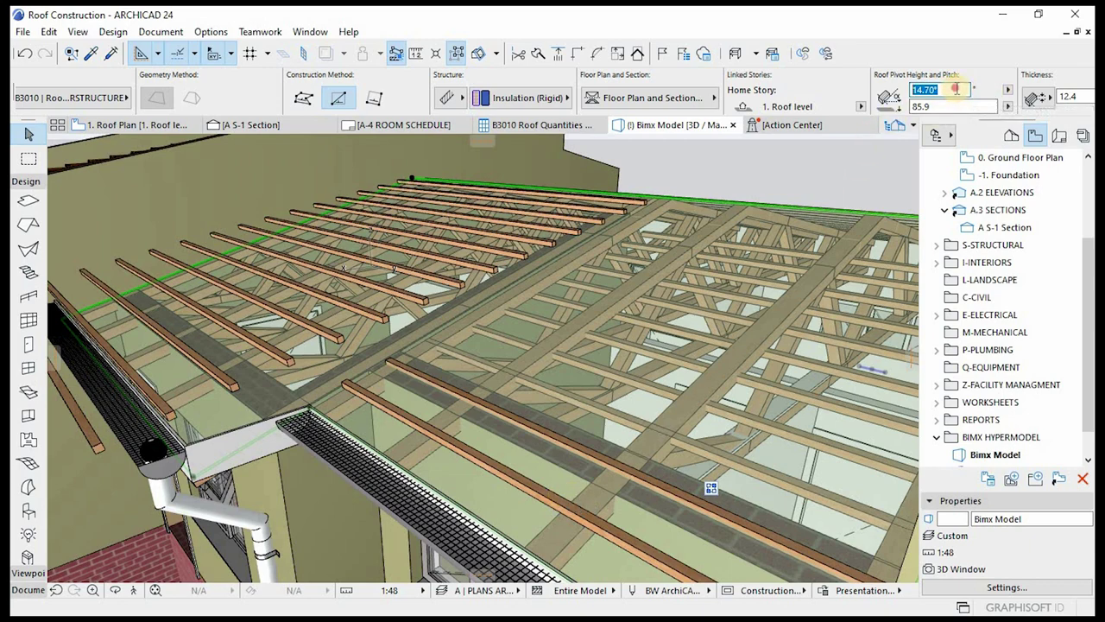
pyautogui.rightClick(947, 93)
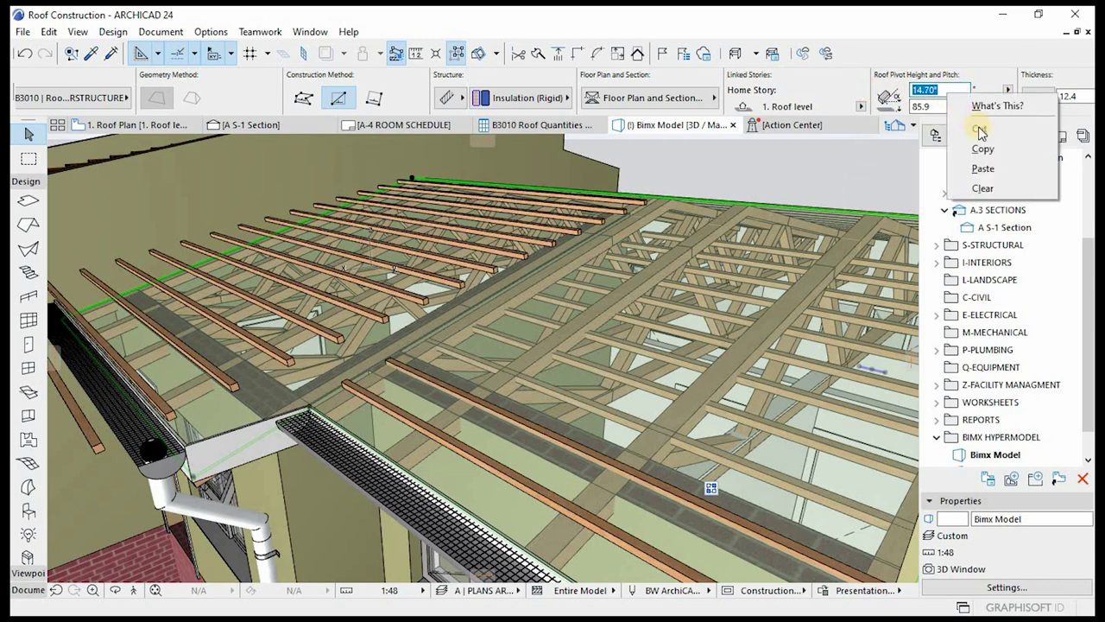
pyautogui.click(738, 277)
# - Set the slope angle of both section A's and section B's battens to the copied roof pitch of 14.70°
pyautogui.click(570, 511)
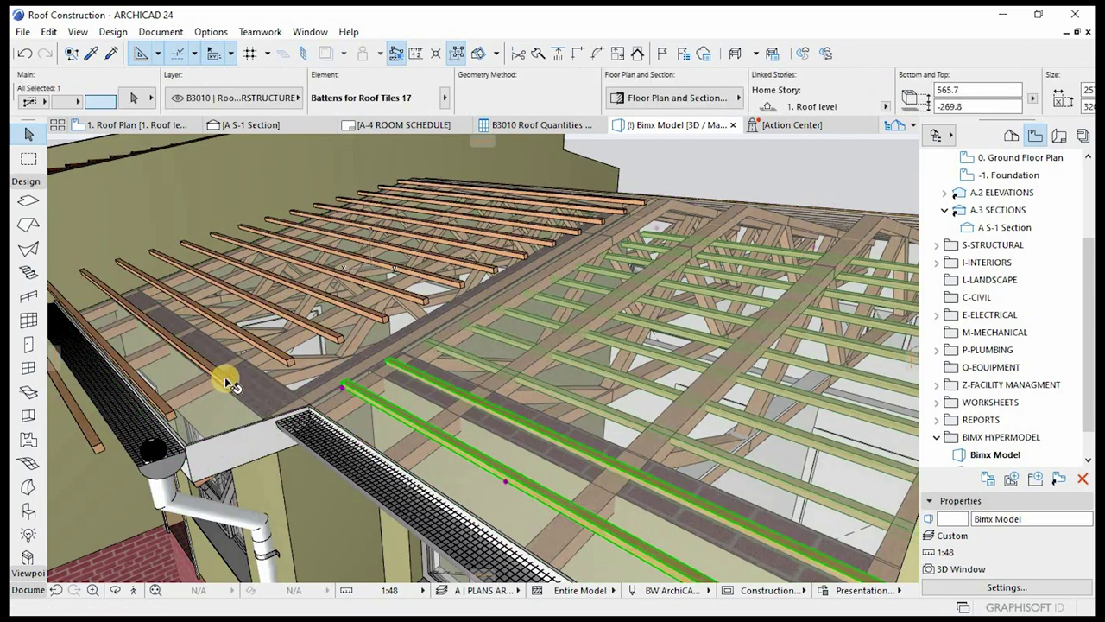
pyautogui.keyDown('shift'); pyautogui.click(225, 376); pyautogui.keyUp('shift')
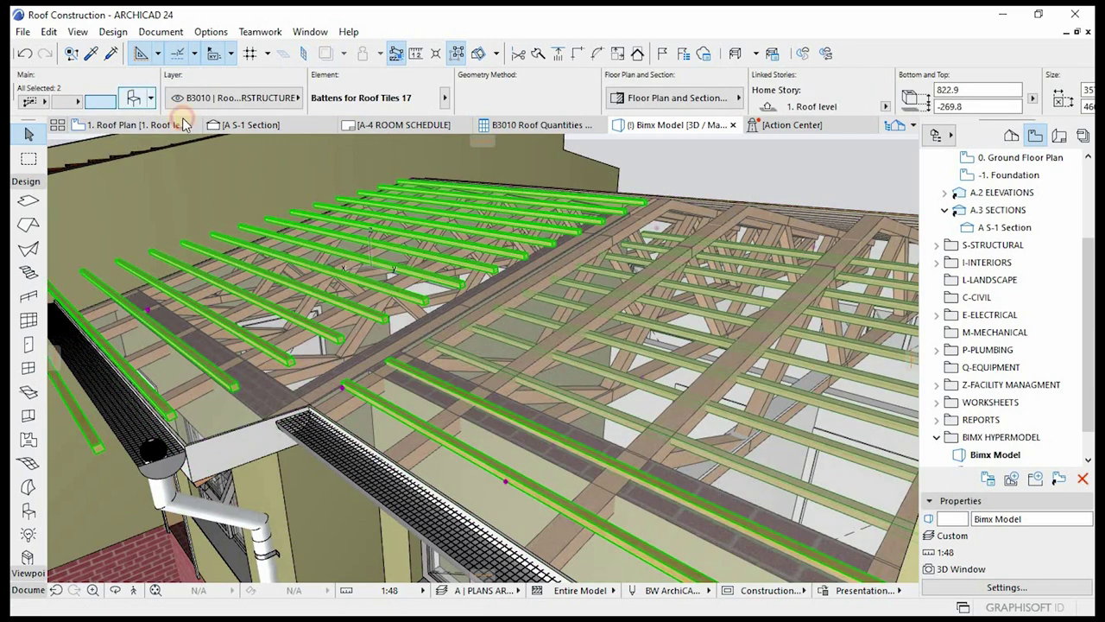
pyautogui.hotkey('ctrl', 't')
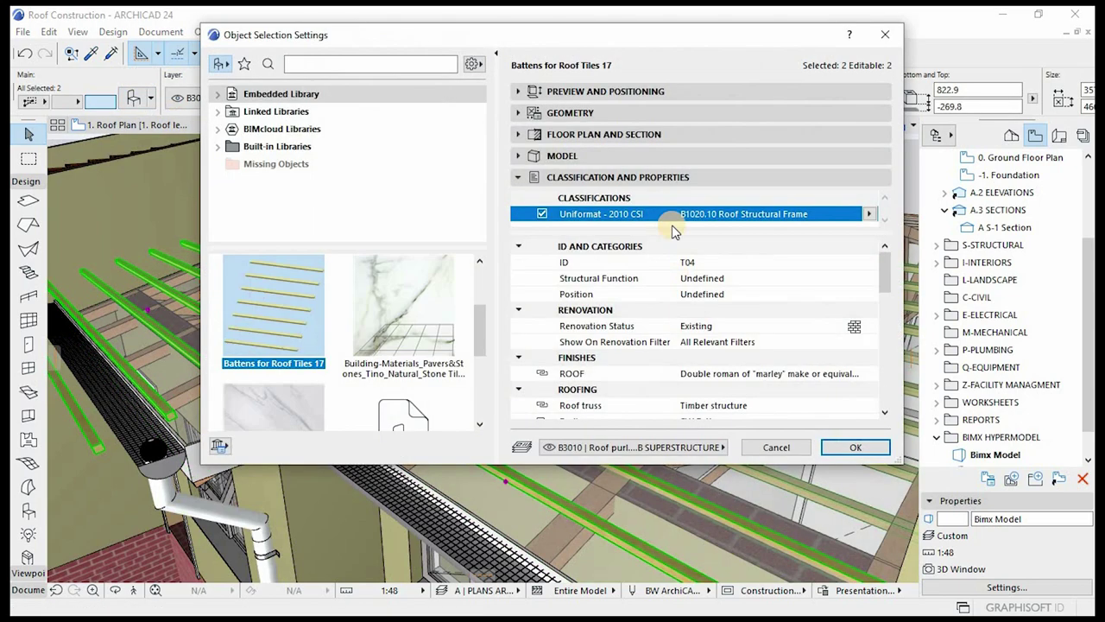
pyautogui.click(519, 113)
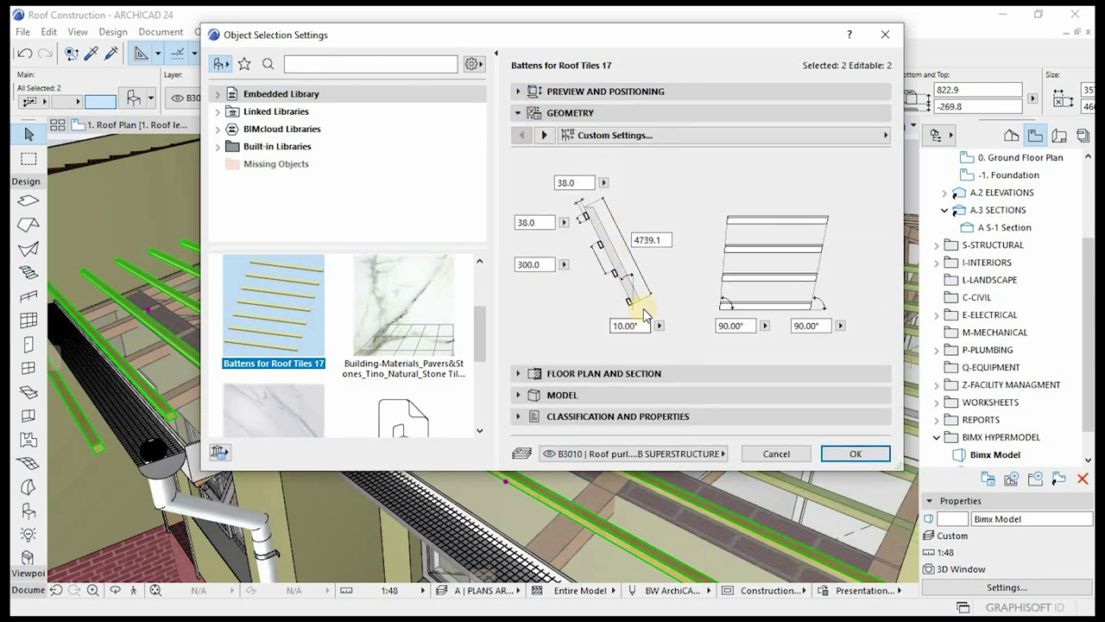
pyautogui.rightClick(622, 328)
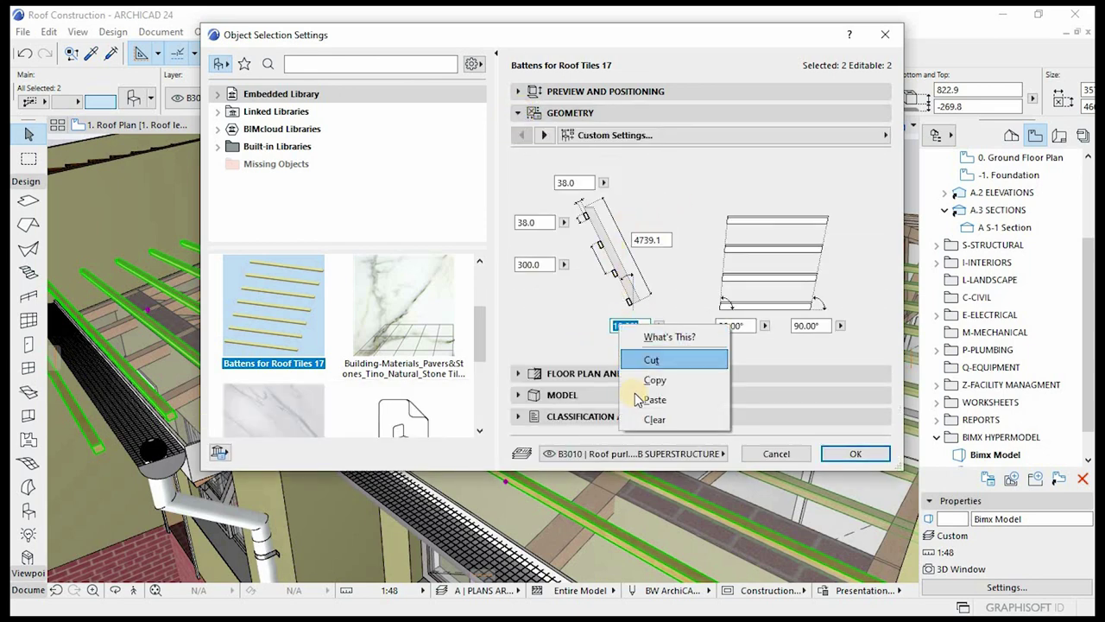
pyautogui.click(639, 397)
pyautogui.click(837, 454)
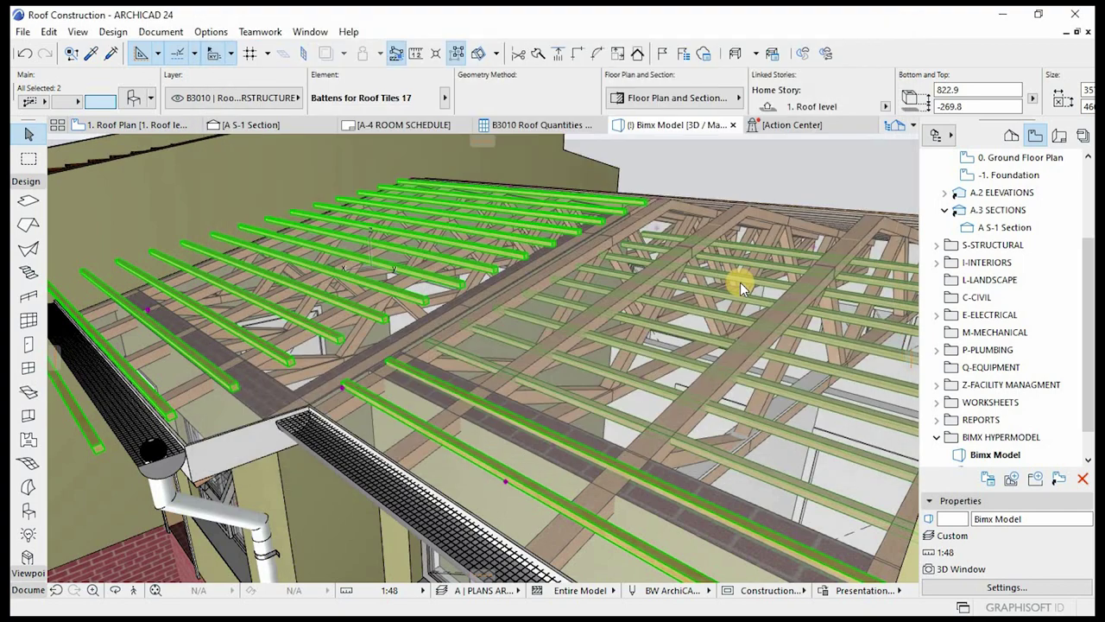
# - In the A S-1 section, move section B's battens 14.0 mm perpendicular to the slope, seating their lower corner on the insulation's underside
pyautogui.keyDown('shift'); pyautogui.moveTo(691, 280); pyautogui.dragTo(561, 315, button='middle'); pyautogui.keyUp('shift')
pyautogui.scroll(-5, 561, 315)
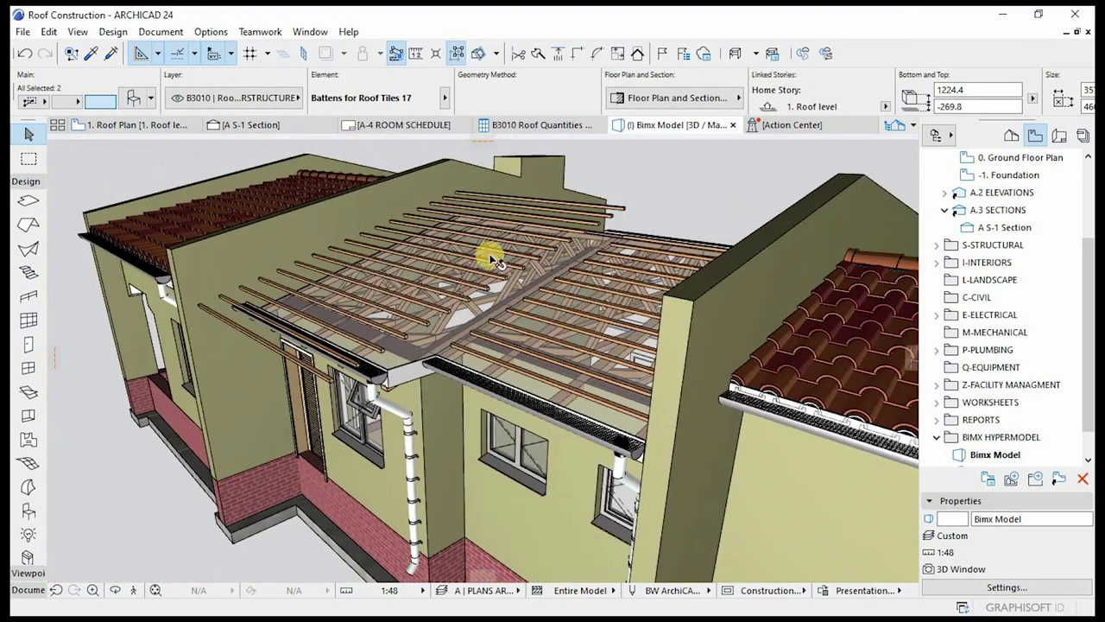
pyautogui.click(254, 126)
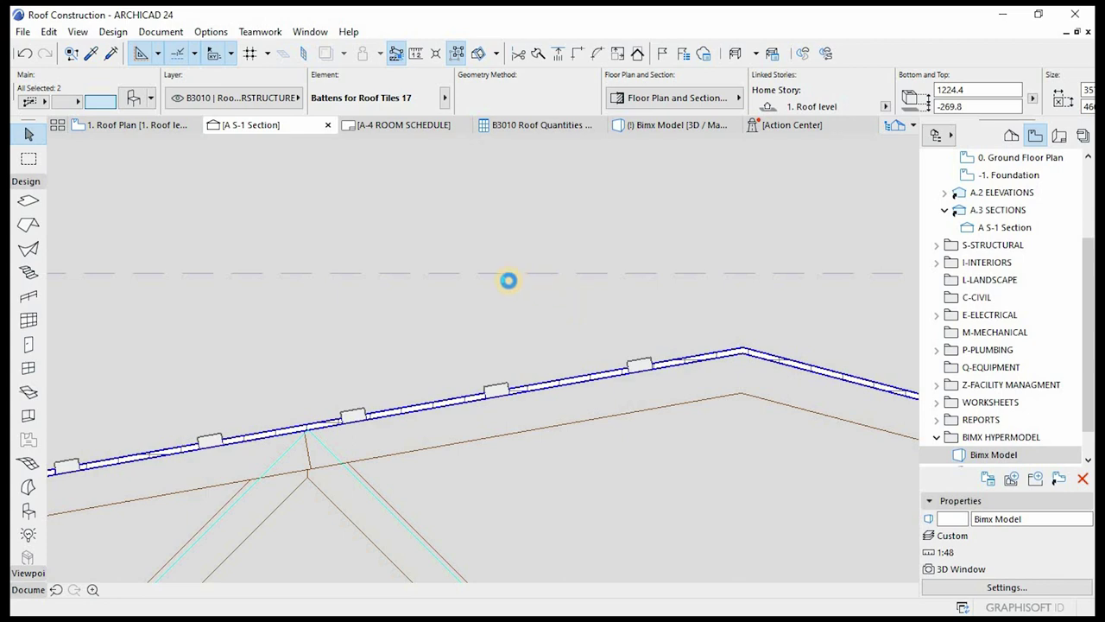
pyautogui.click(507, 280)
pyautogui.scroll(-3, 725, 348)
pyautogui.scroll(5, 642, 324)
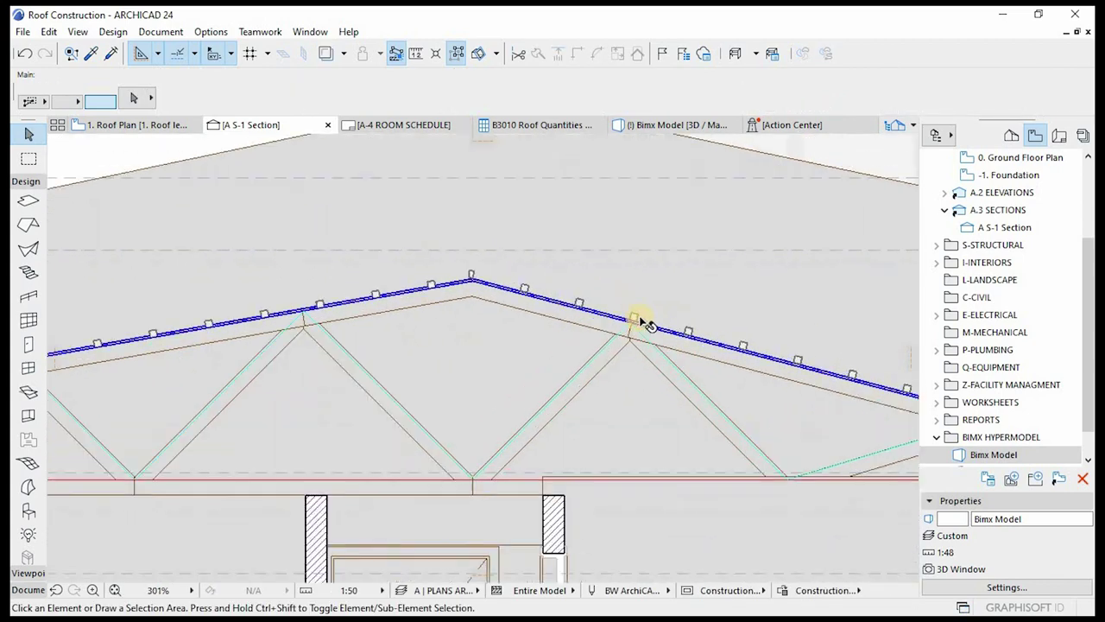
pyautogui.scroll(-3, 740, 382)
pyautogui.scroll(4, 745, 370)
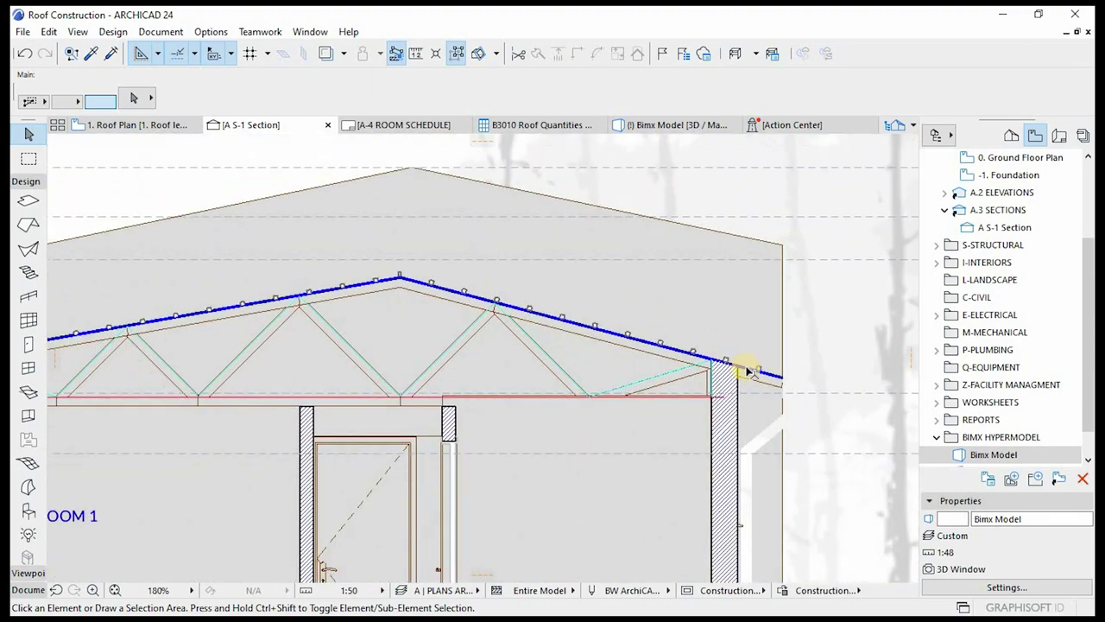
pyautogui.scroll(4, 682, 355)
pyautogui.click(616, 331)
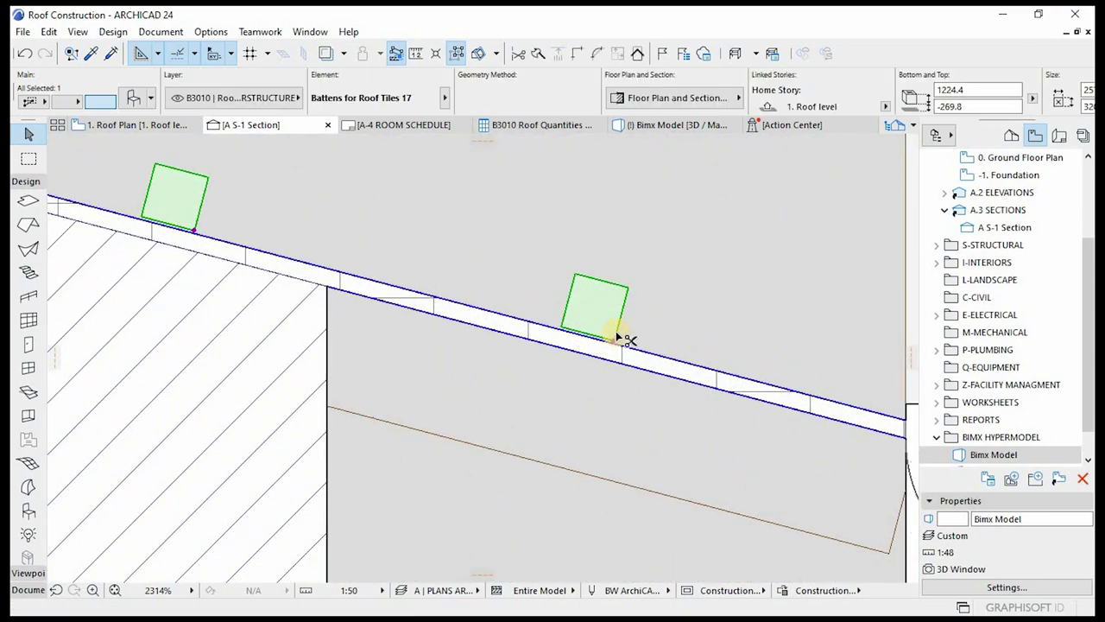
pyautogui.hotkey('ctrl', 'd')
pyautogui.click(614, 346)
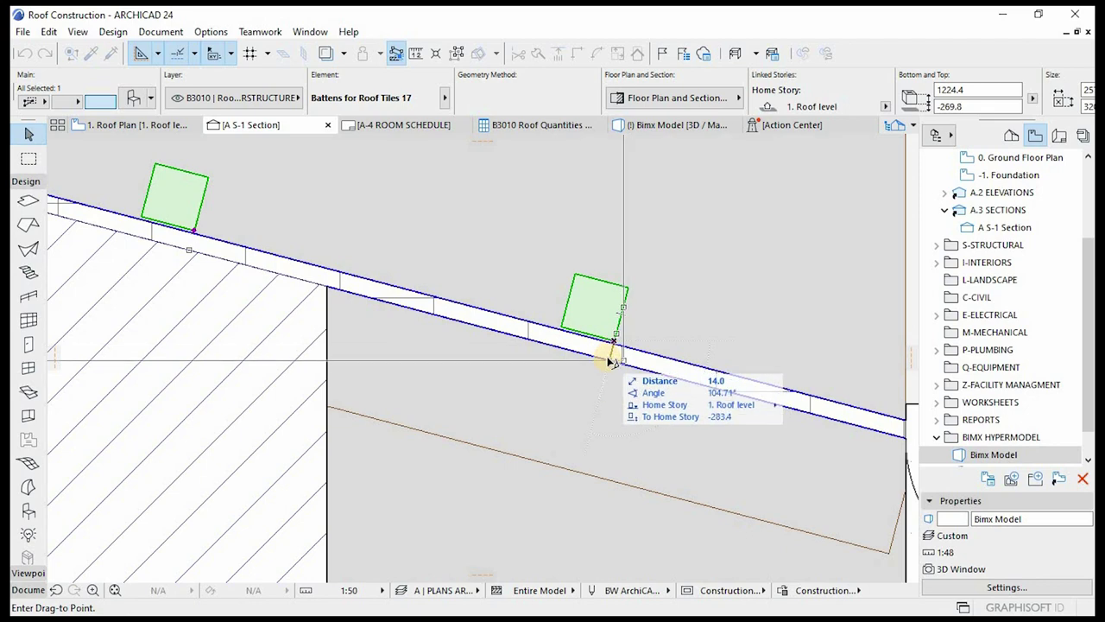
pyautogui.click(607, 359)
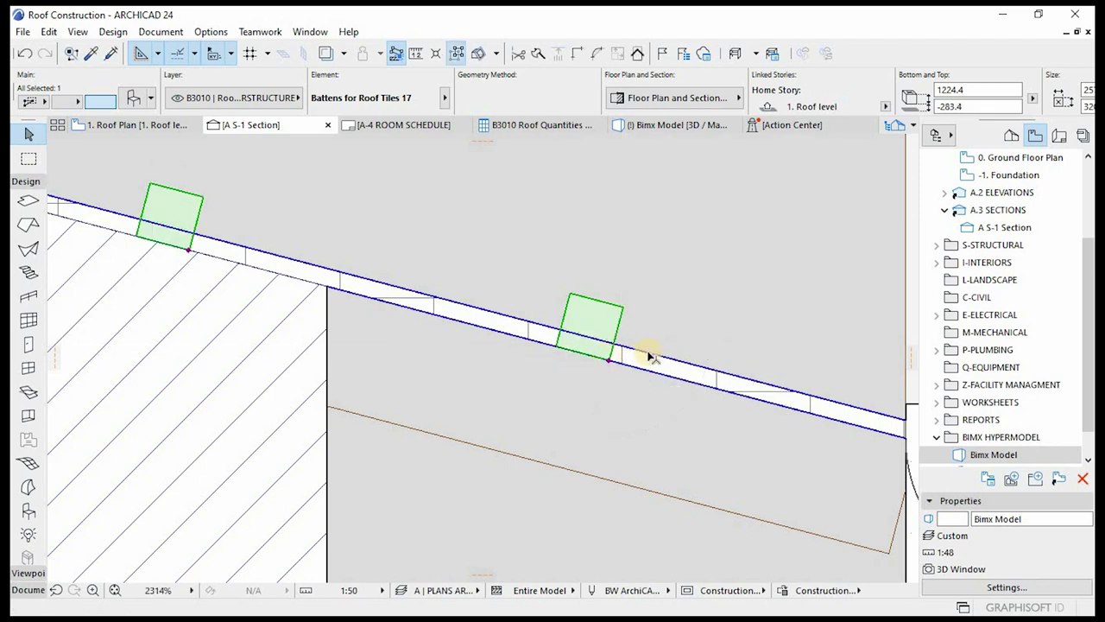
# - Subtract section B's battens from the insulation roof using Solid Element Operations, with the roof as target and the battens as operator
pyautogui.scroll(-10, 725, 375)
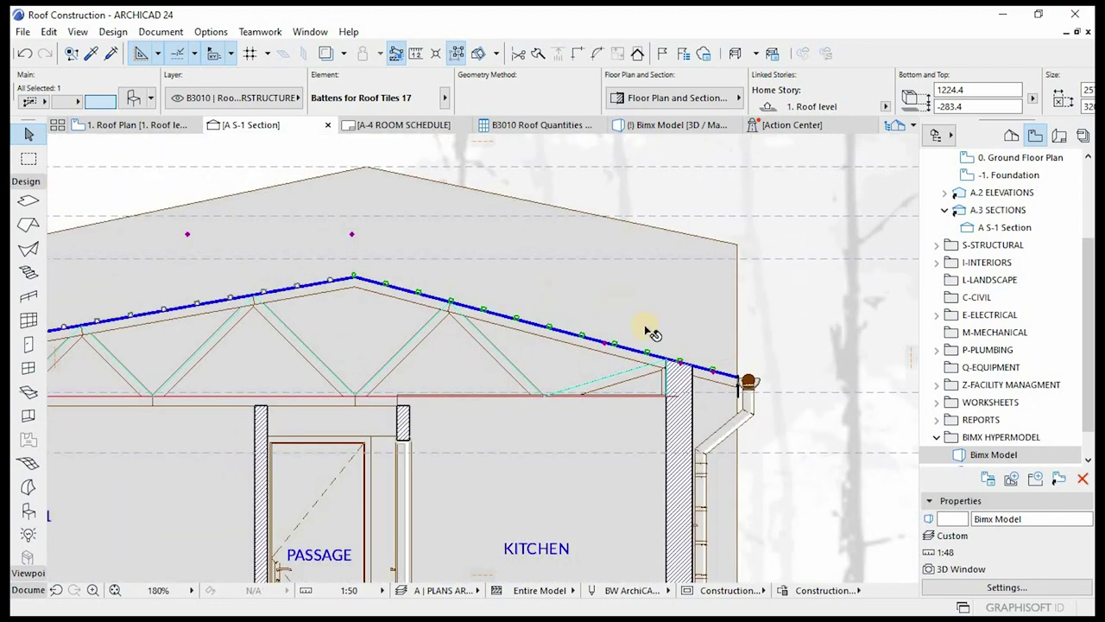
pyautogui.scroll(2, 771, 278)
pyautogui.rightClick(748, 210)
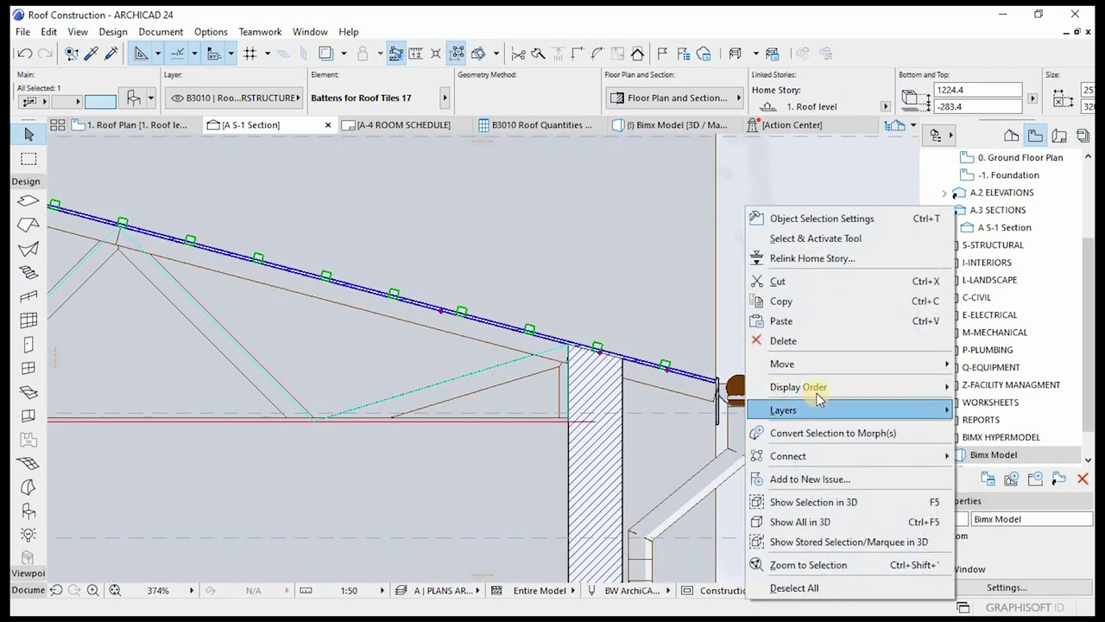
pyautogui.moveTo(796, 462)
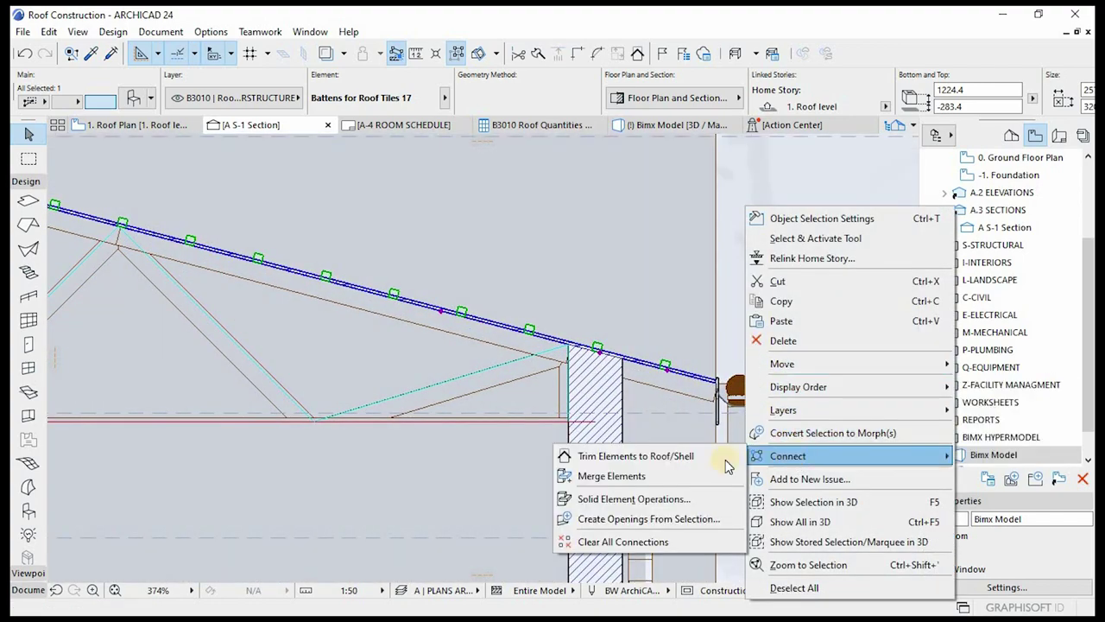
pyautogui.click(628, 496)
pyautogui.moveTo(751, 82); pyautogui.dragTo(822, 77)
pyautogui.click(801, 168)
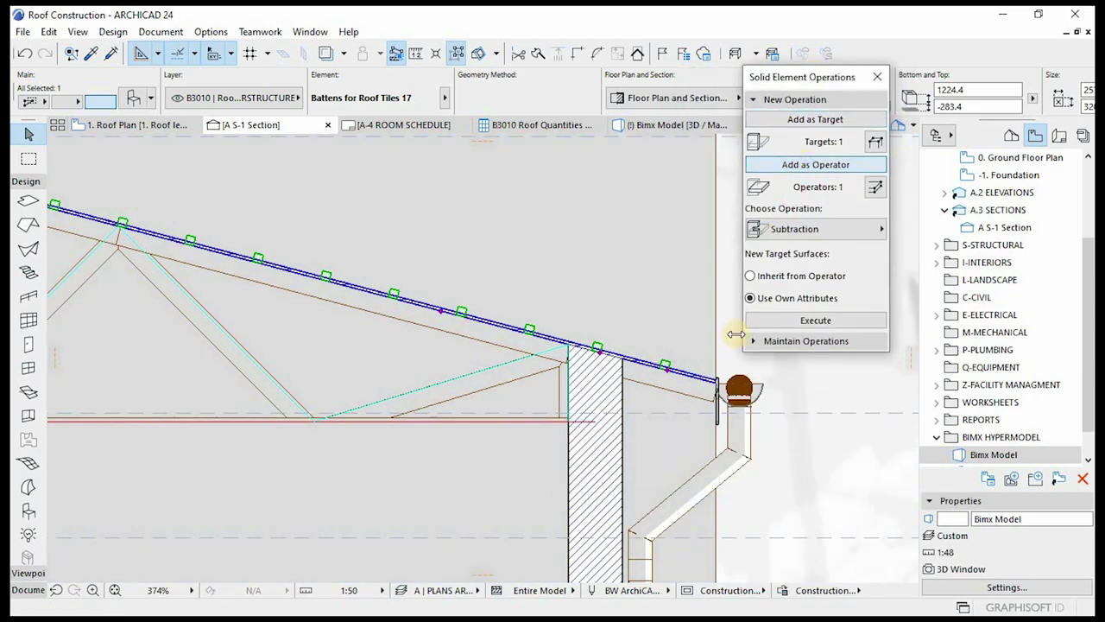
pyautogui.click(688, 377)
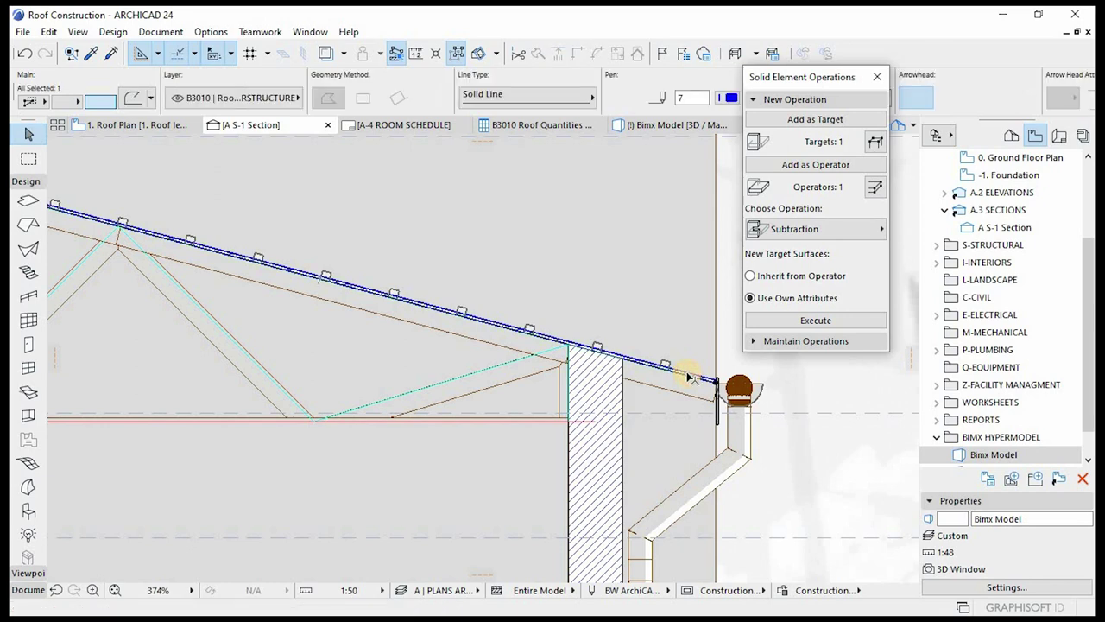
pyautogui.scroll(4, 681, 367)
pyautogui.click(680, 367)
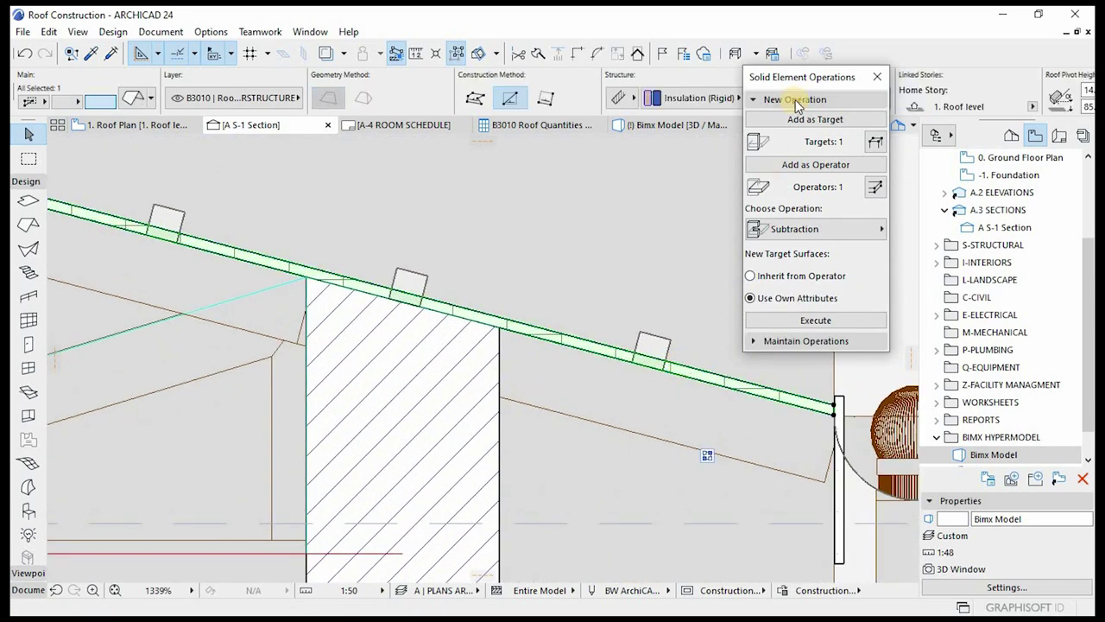
pyautogui.click(803, 121)
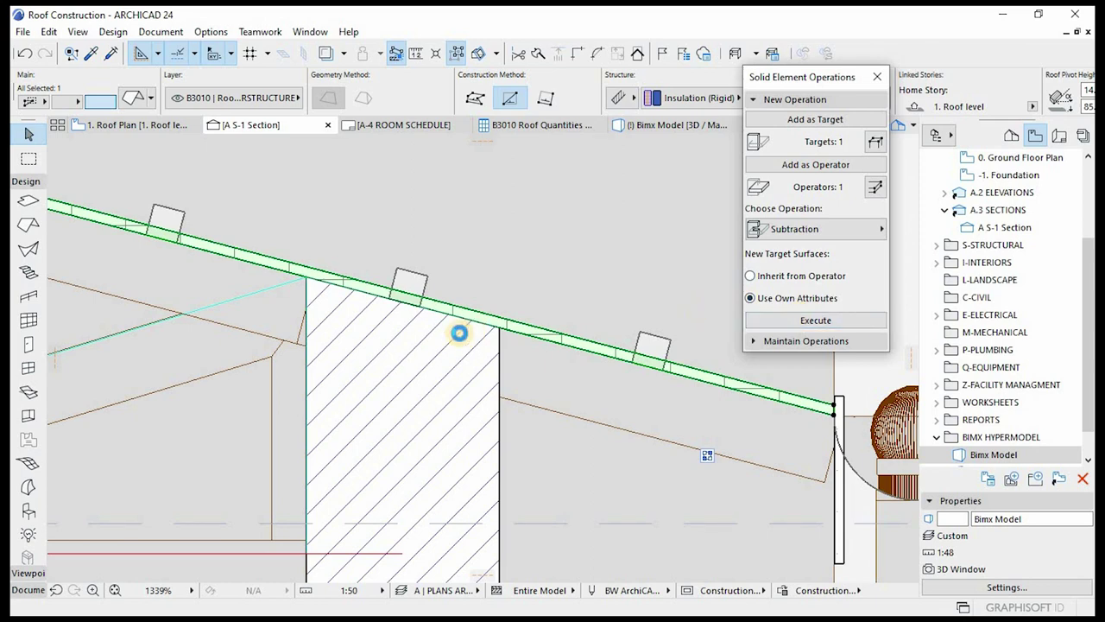
# - In the Roof Plan, move section B's battens about 9.9 mm away from the ridge to line up with section A's battens
pyautogui.scroll(-5, 680, 468)
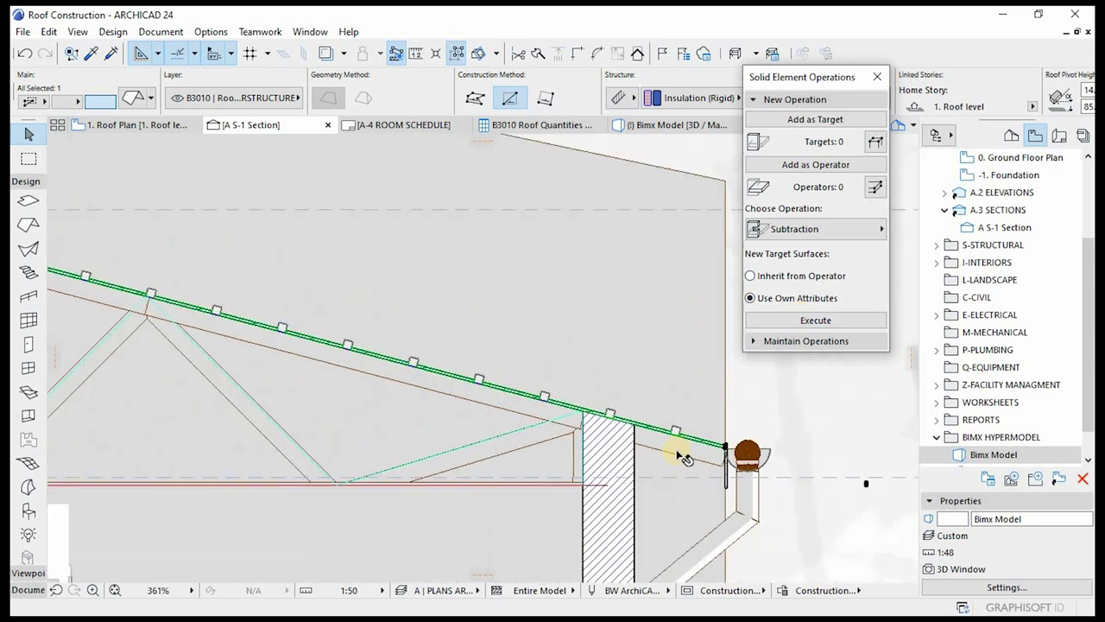
pyautogui.scroll(-3, 510, 371)
pyautogui.press('F2')
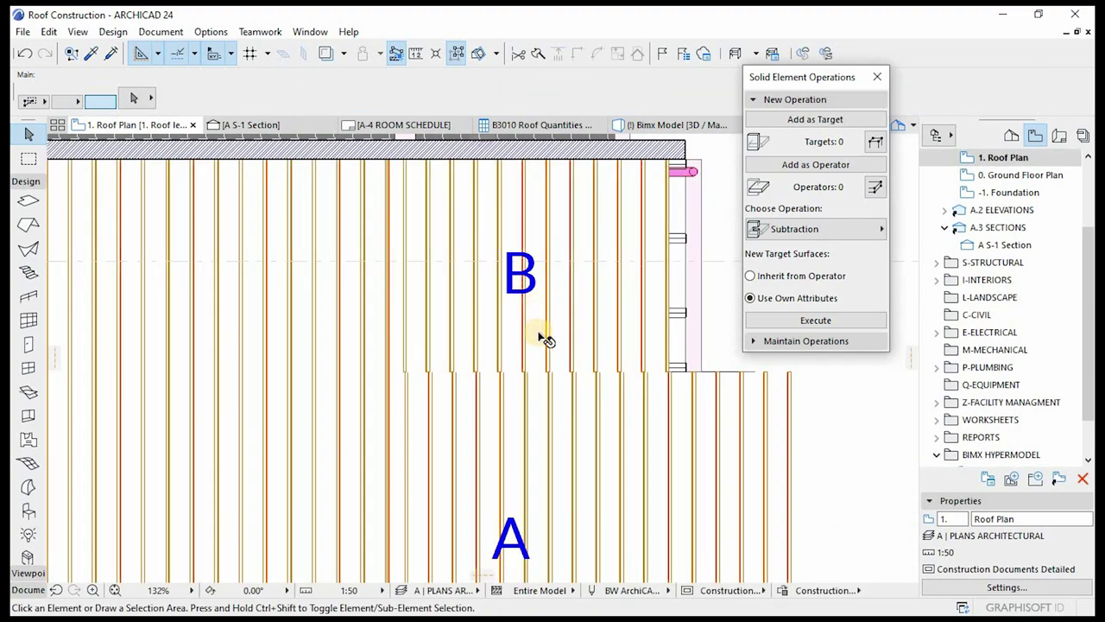
pyautogui.scroll(-4, 542, 341)
pyautogui.scroll(4, 605, 348)
pyautogui.scroll(5, 605, 348)
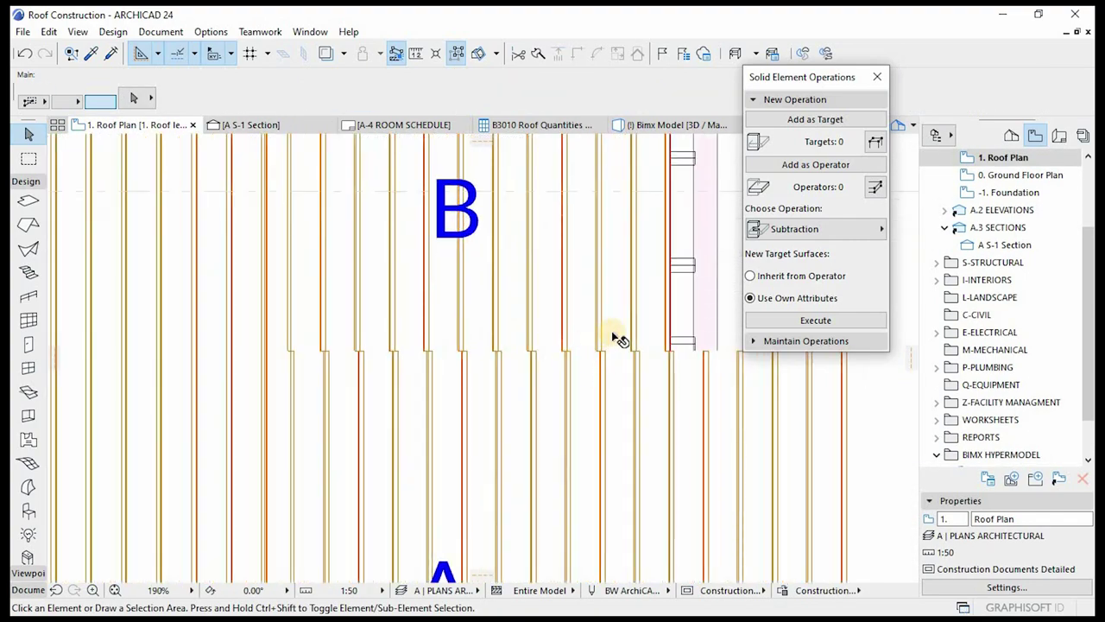
pyautogui.click(597, 370)
pyautogui.hotkey('ctrl', 'd')
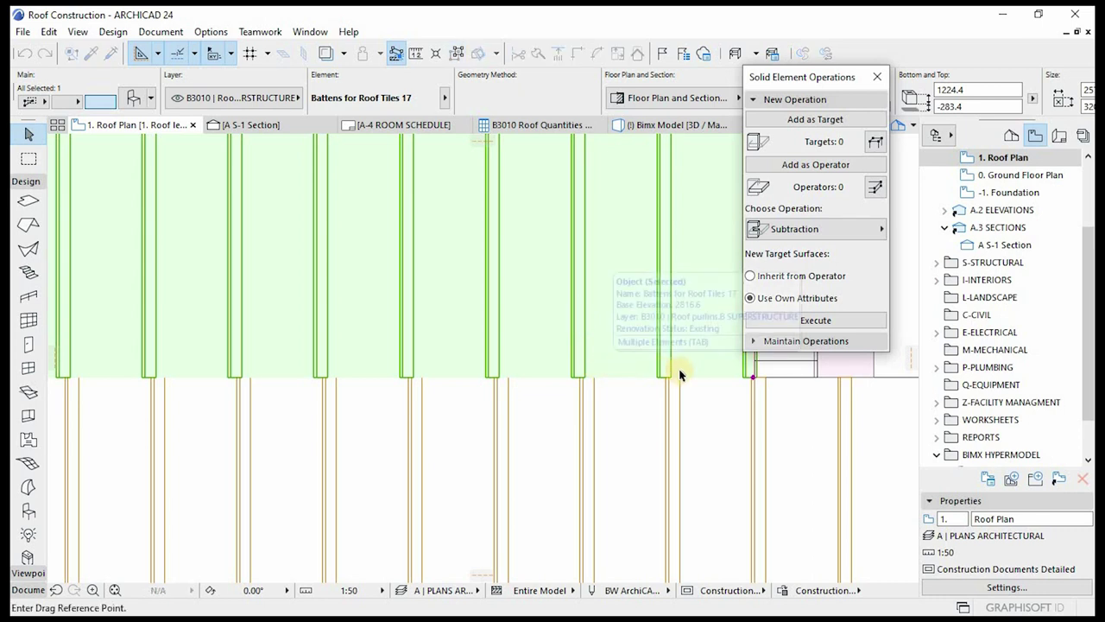
pyautogui.scroll(4, 655, 387)
pyautogui.click(653, 387)
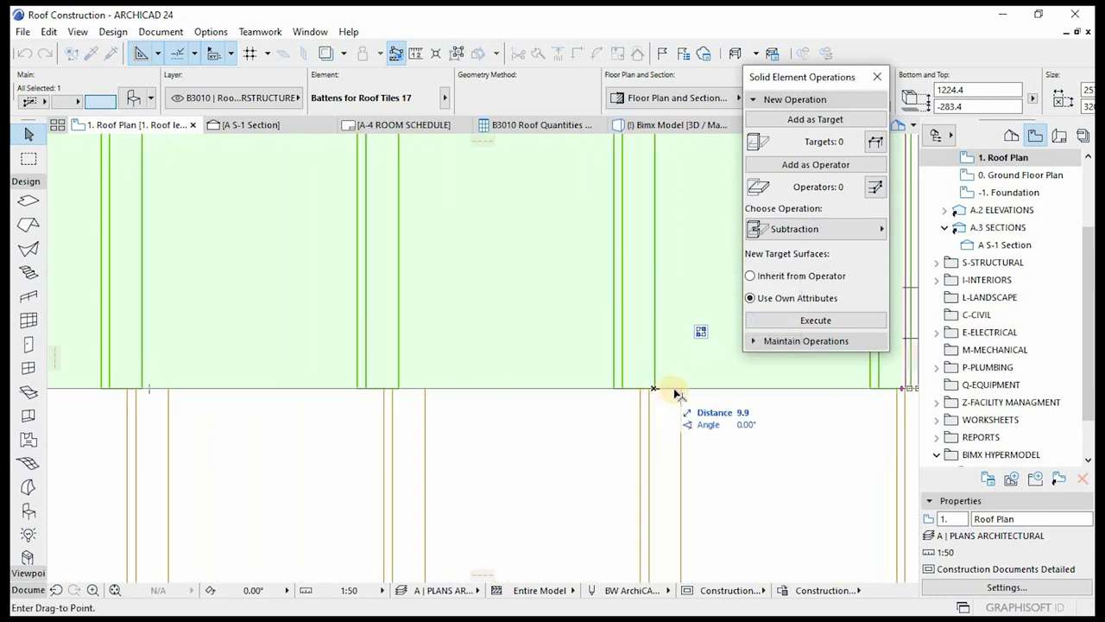
pyautogui.click(680, 388)
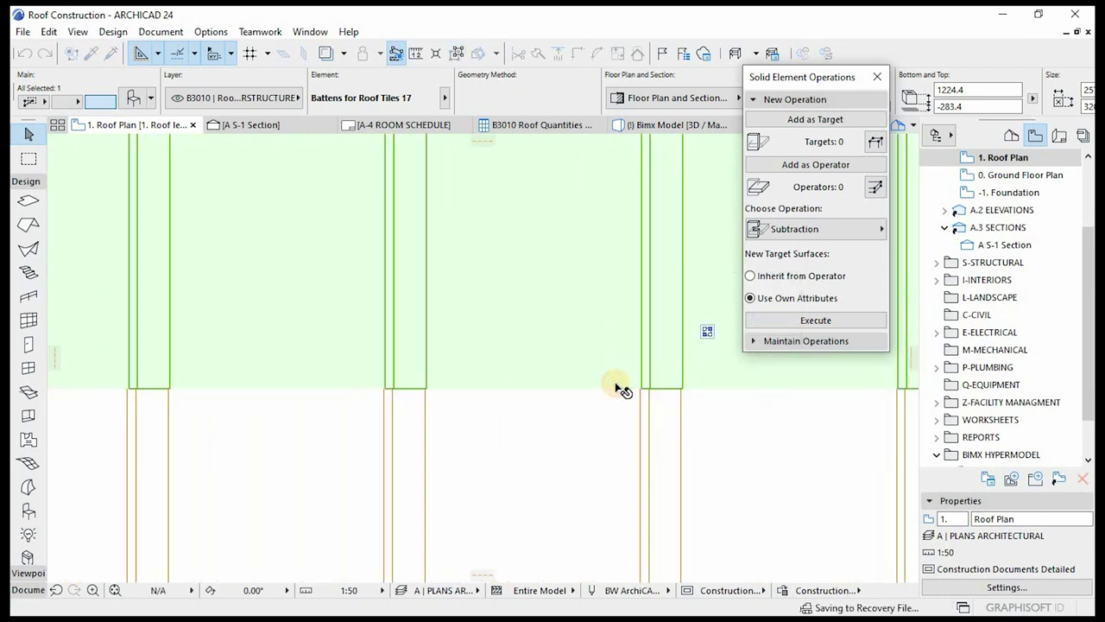
# - Fine-align section B's battens by moving a batten edge exactly onto the matching section A batten edge, and deselect them
pyautogui.scroll(5, 684, 388)
pyautogui.hotkey('ctrl', 'd')
pyautogui.click(673, 387)
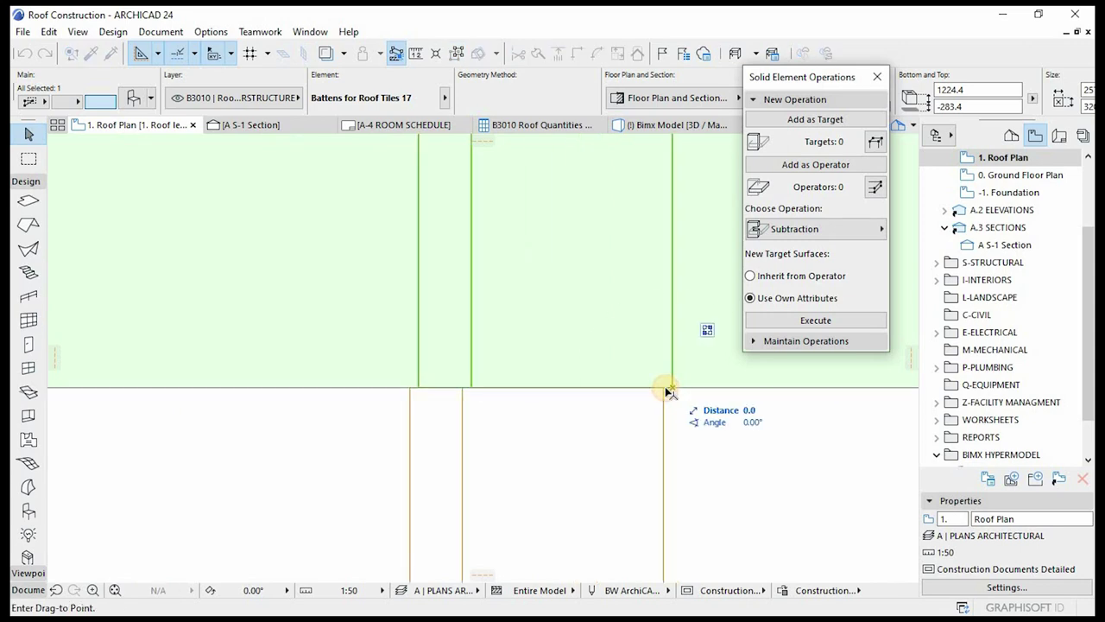
pyautogui.click(663, 388)
pyautogui.scroll(-15, 498, 382)
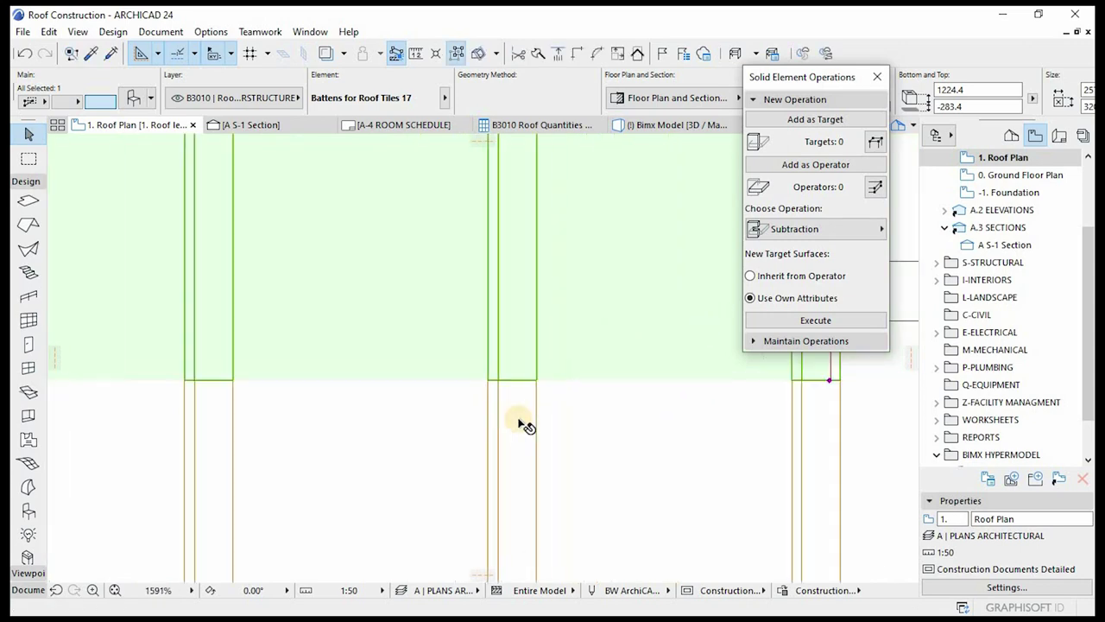
pyautogui.press('Escape')
pyautogui.scroll(-5, 656, 401)
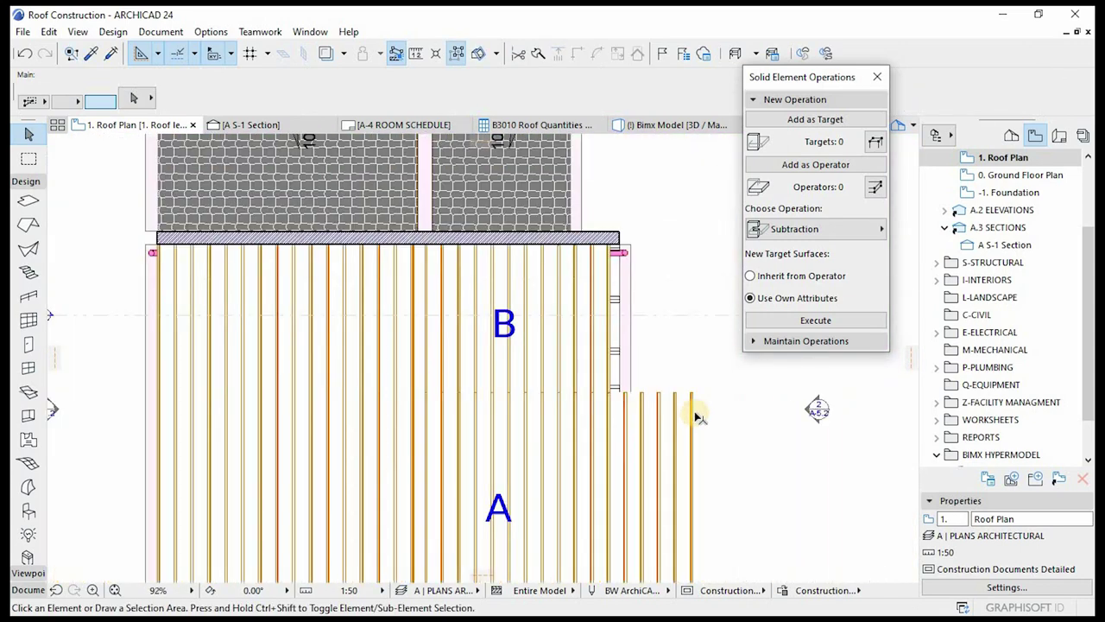
pyautogui.scroll(-4, 579, 359)
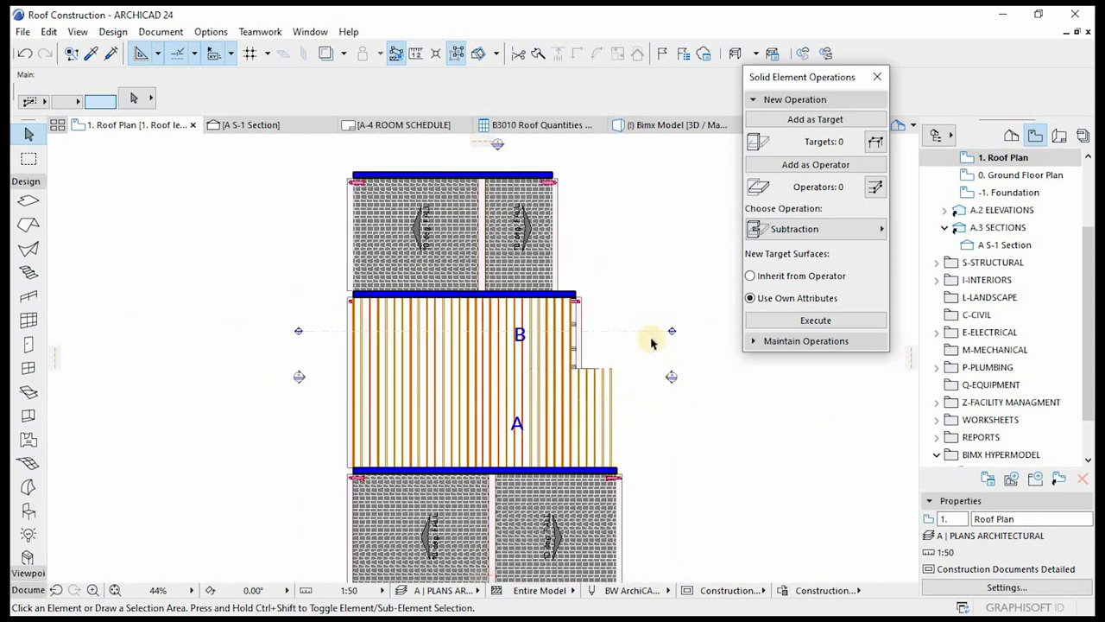
# - Move the A S-1 section line from section B down through section A in the Roof Plan, and open the A S-1 section
pyautogui.click(619, 332)
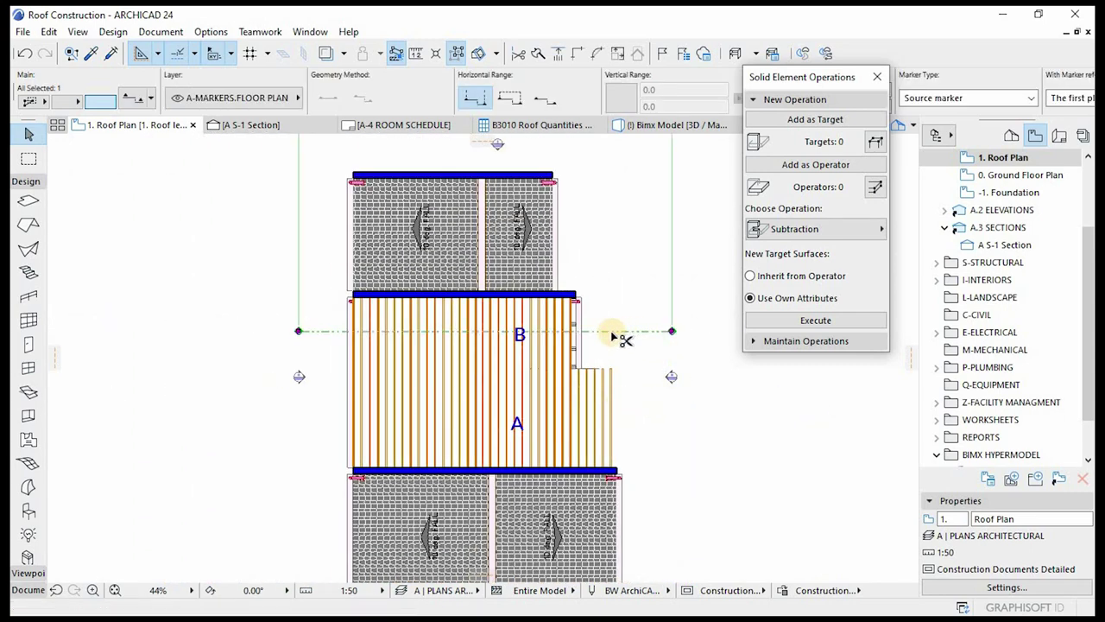
pyautogui.hotkey('ctrl', 'd')
pyautogui.click(608, 332)
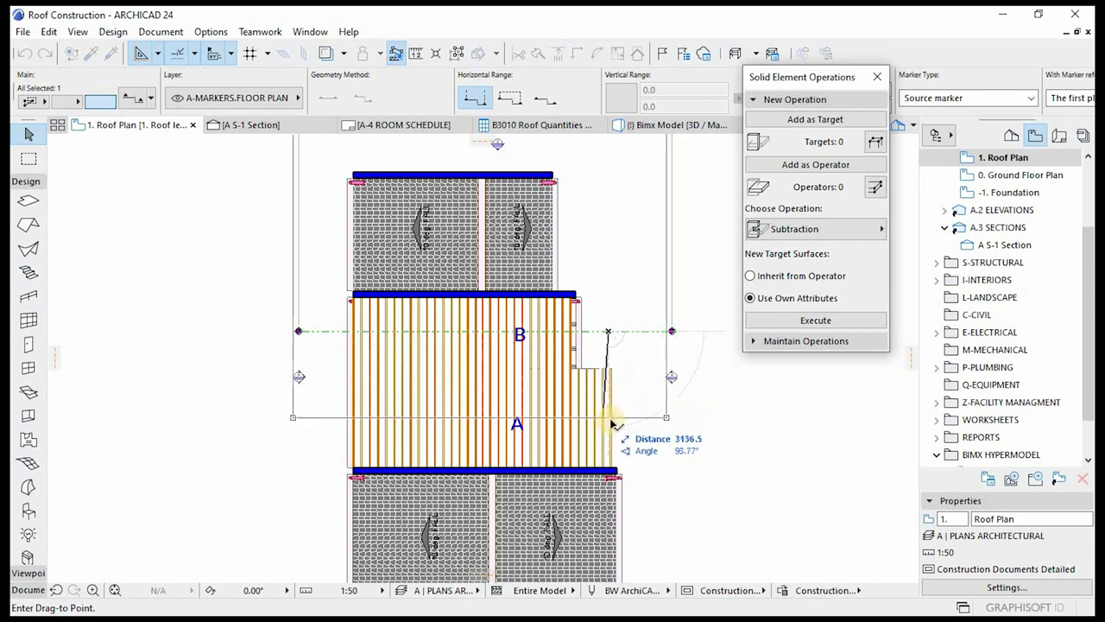
pyautogui.click(612, 418)
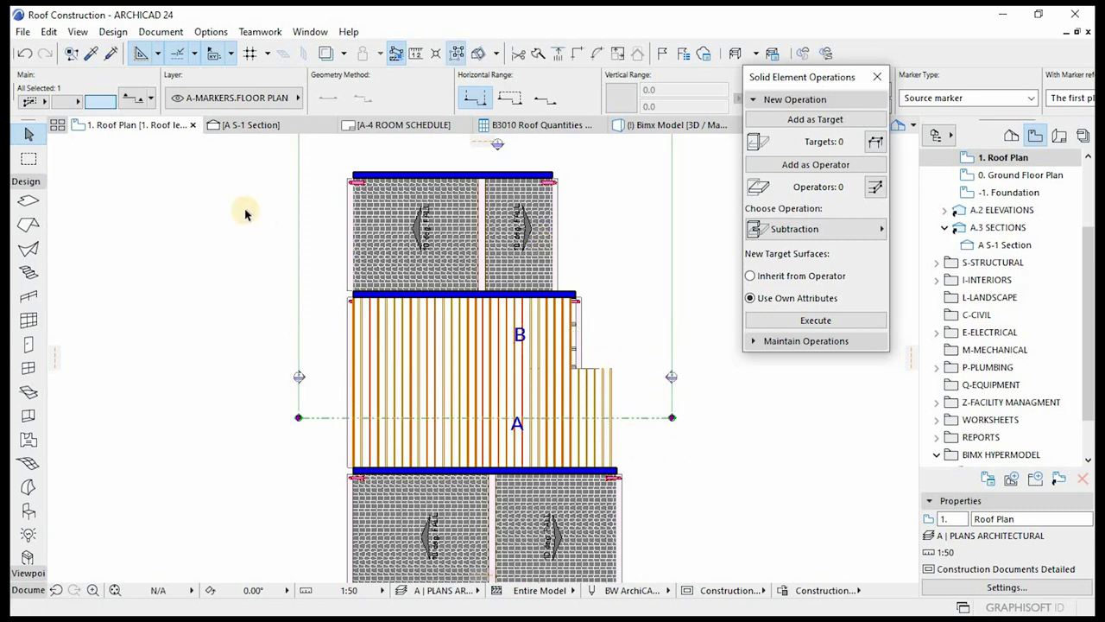
pyautogui.click(243, 130)
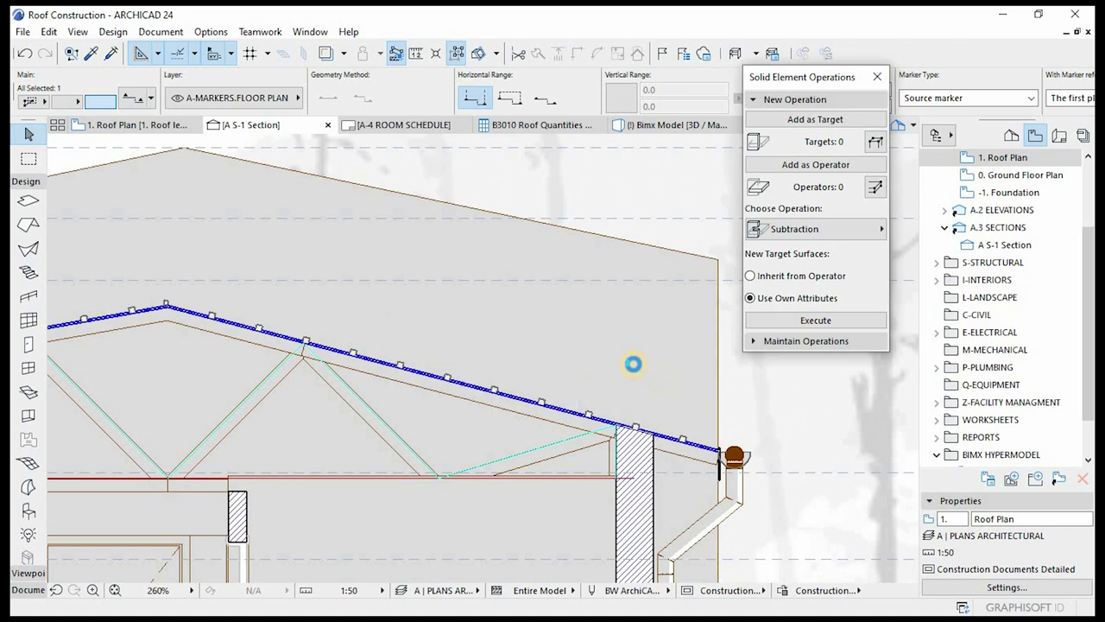
# - In the section, move section A's battens about 388.8 mm perpendicular to the slope, seating a lower batten corner on the insulation roof
pyautogui.scroll(-5, 636, 365)
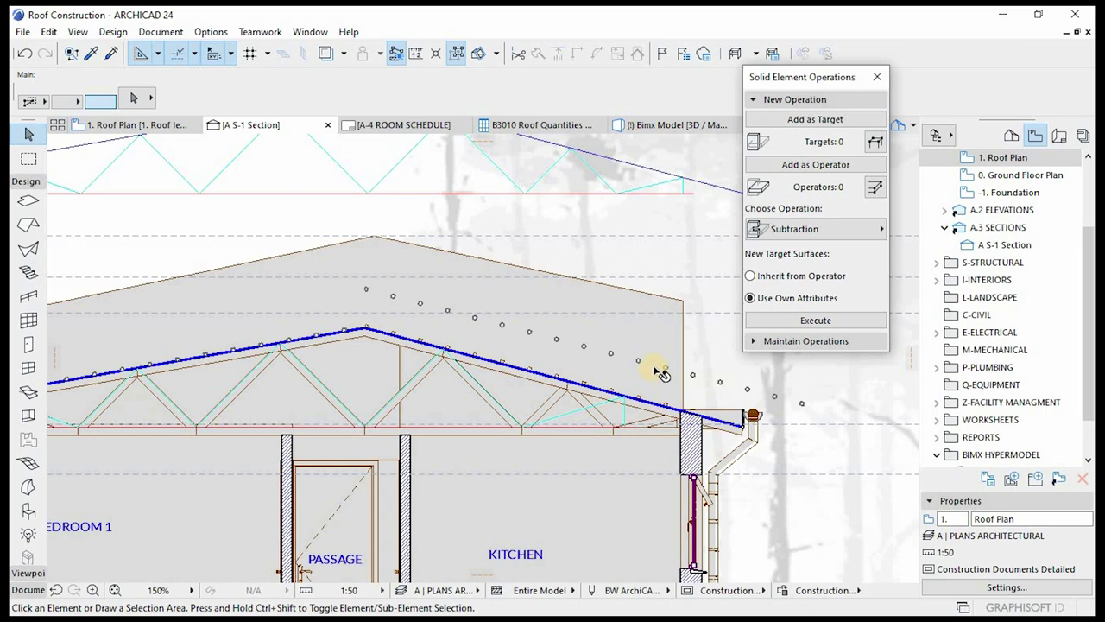
pyautogui.scroll(5, 779, 411)
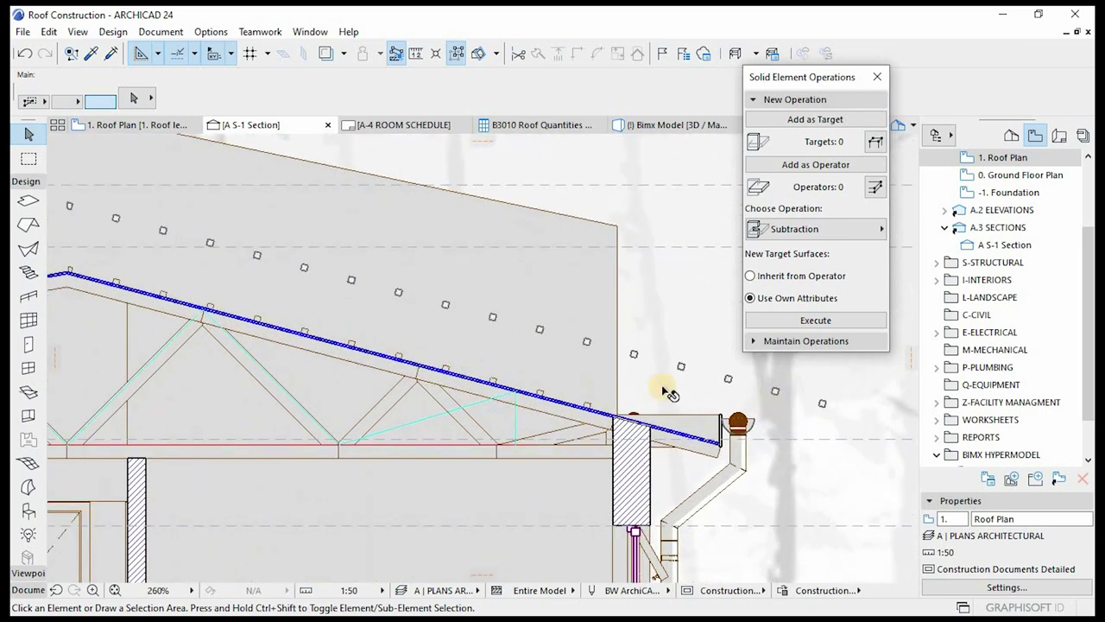
pyautogui.click(585, 341)
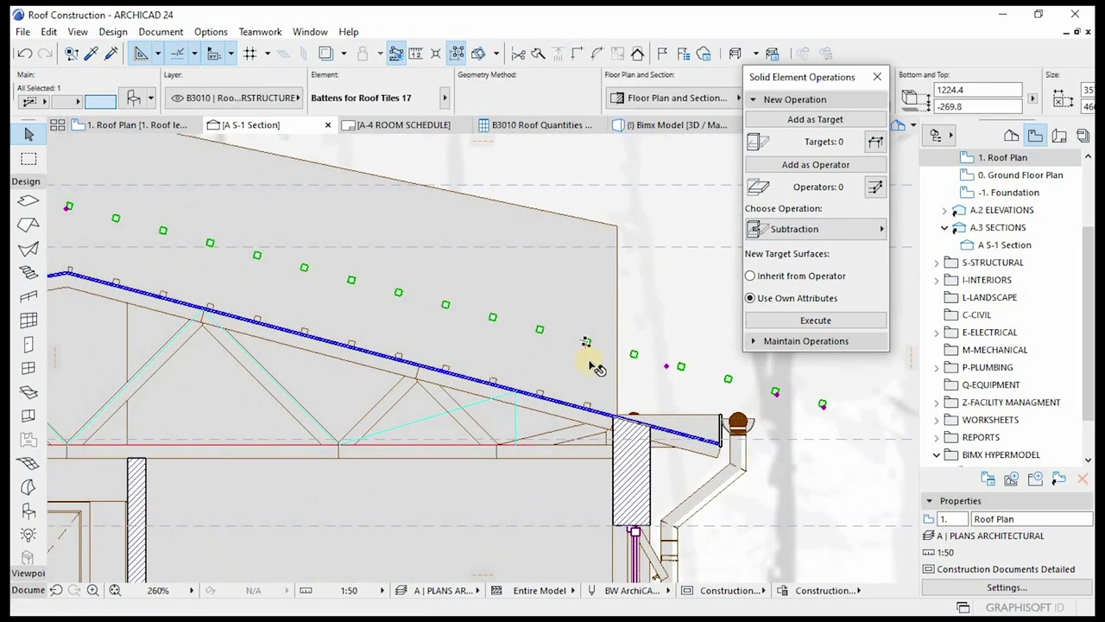
pyautogui.moveTo(586, 342); pyautogui.dragTo(577, 410)
pyautogui.scroll(8, 577, 410)
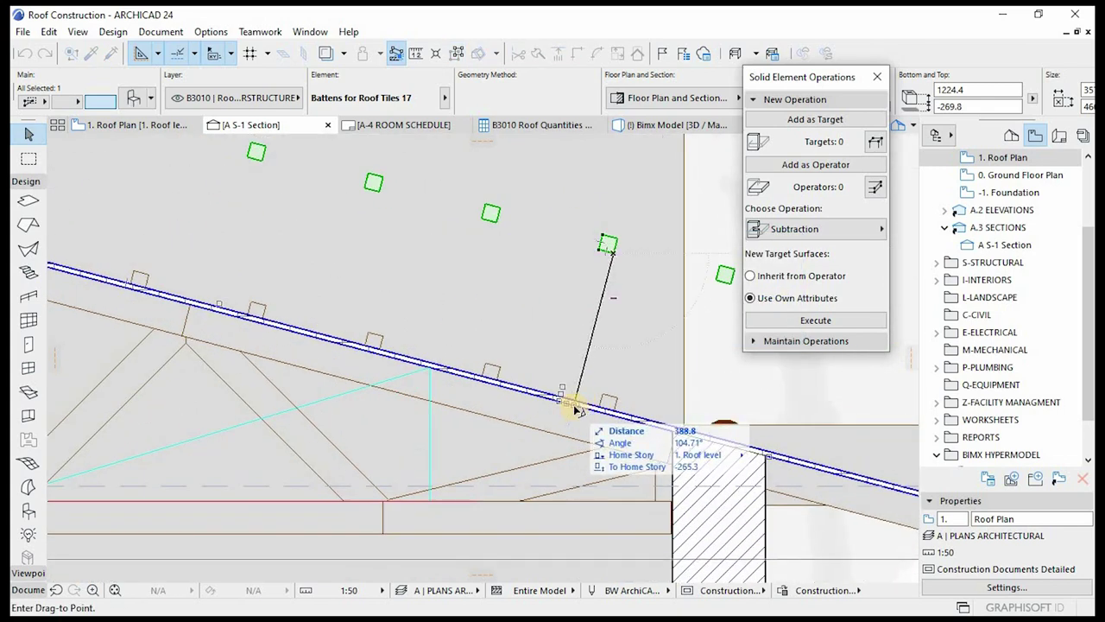
pyautogui.click(572, 403)
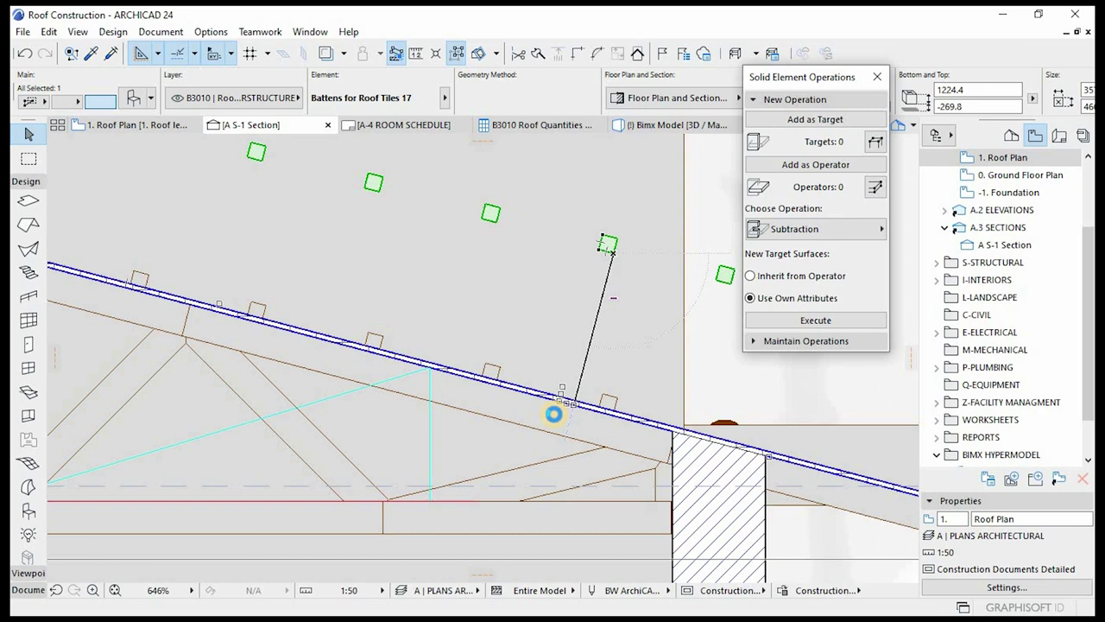
pyautogui.scroll(-10, 559, 418)
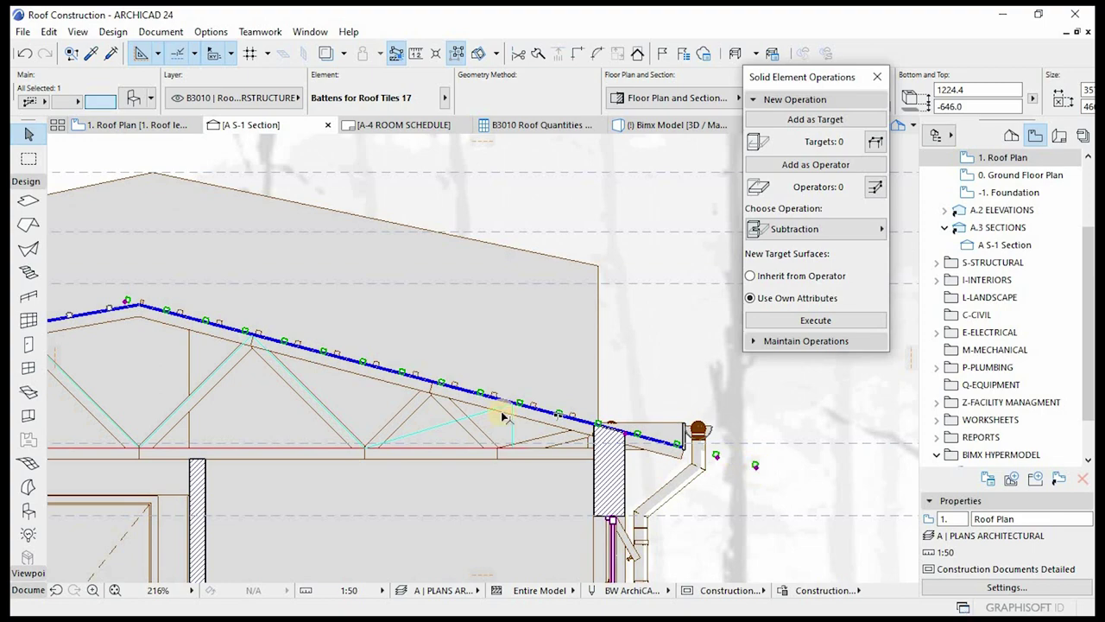
# - In the Roof Plan, select section A's battens and shorten them at the eave end, pulling the outer edge in near the truss ends
pyautogui.press('F2')
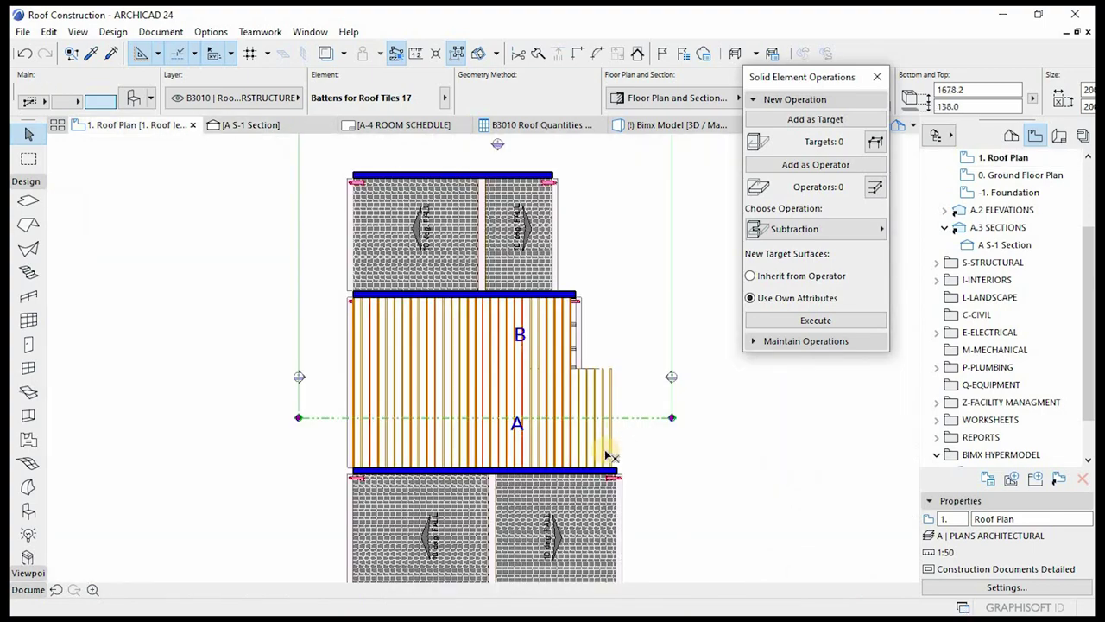
pyautogui.click(611, 422)
pyautogui.scroll(4, 607, 423)
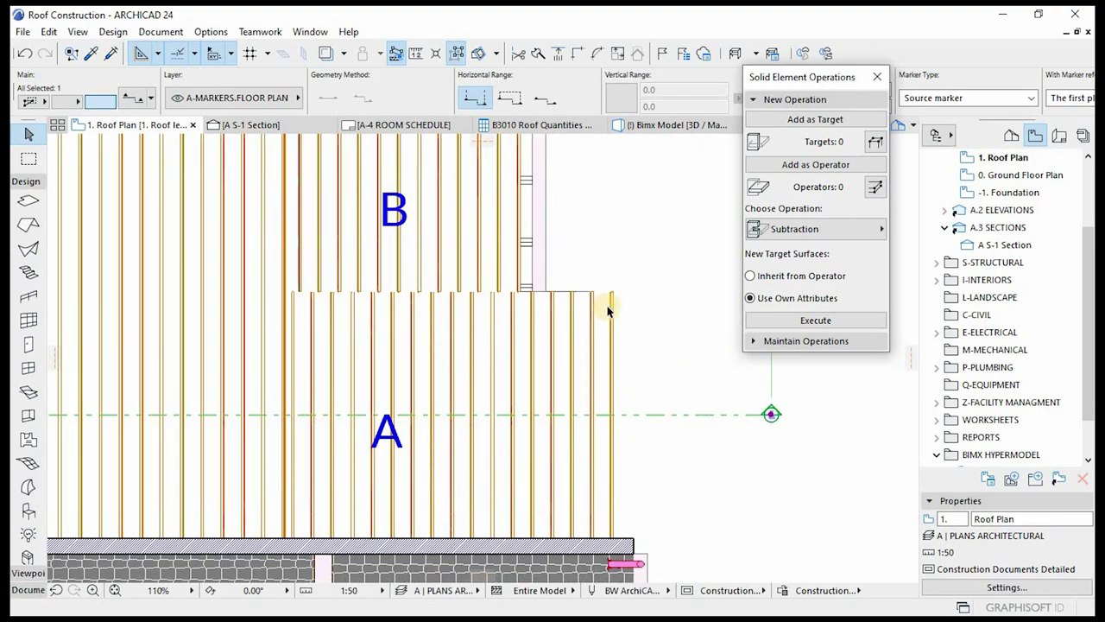
pyautogui.click(611, 297)
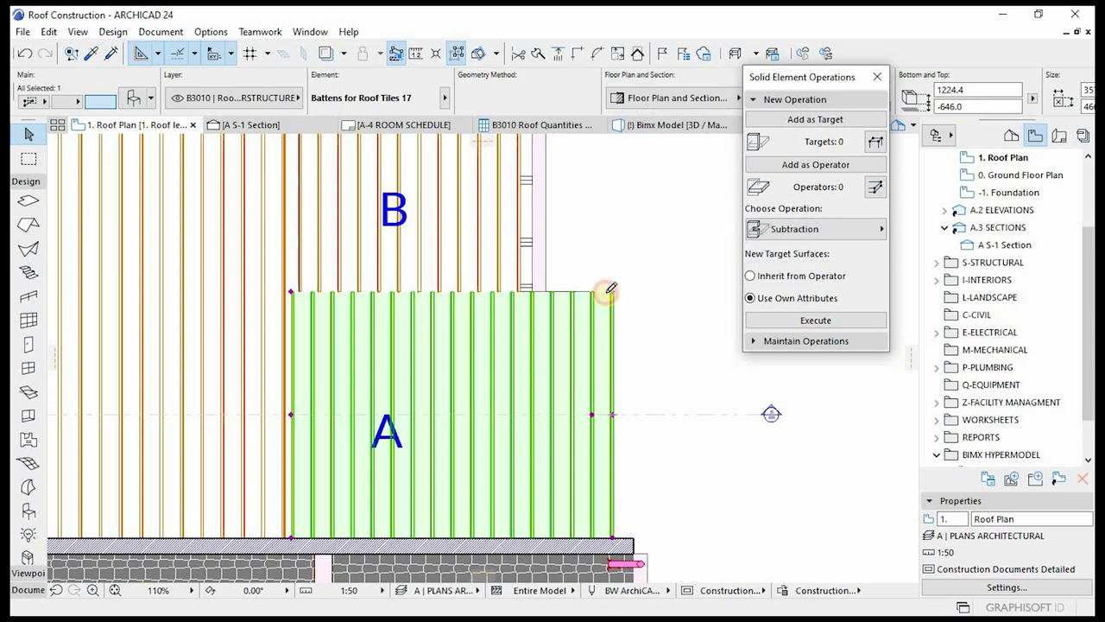
pyautogui.click(611, 298)
pyautogui.click(609, 416)
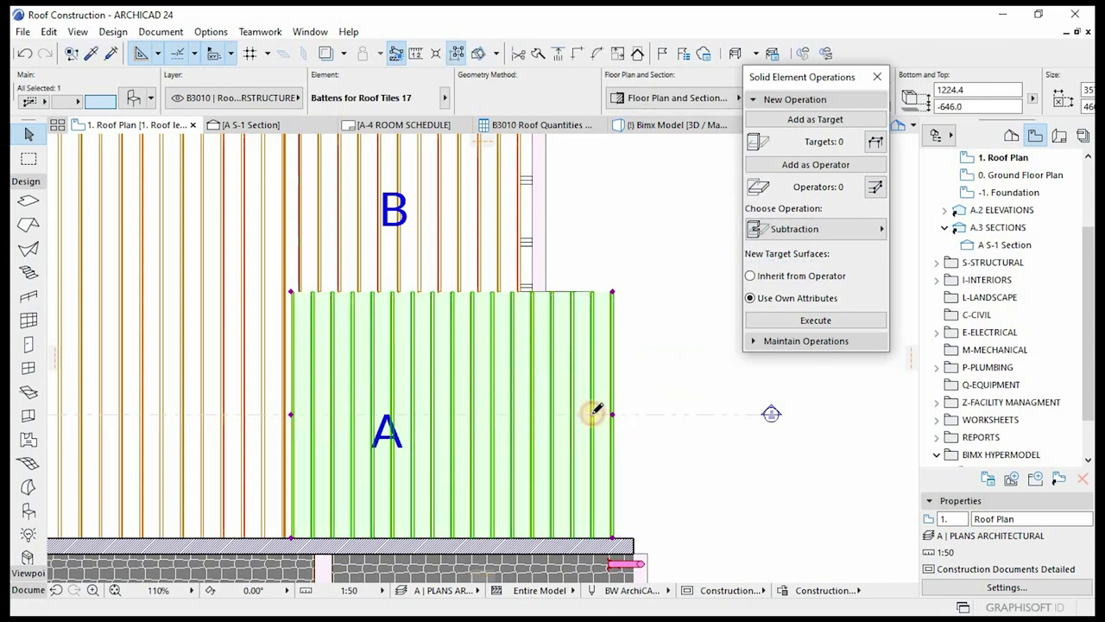
pyautogui.click(595, 413)
pyautogui.click(565, 415)
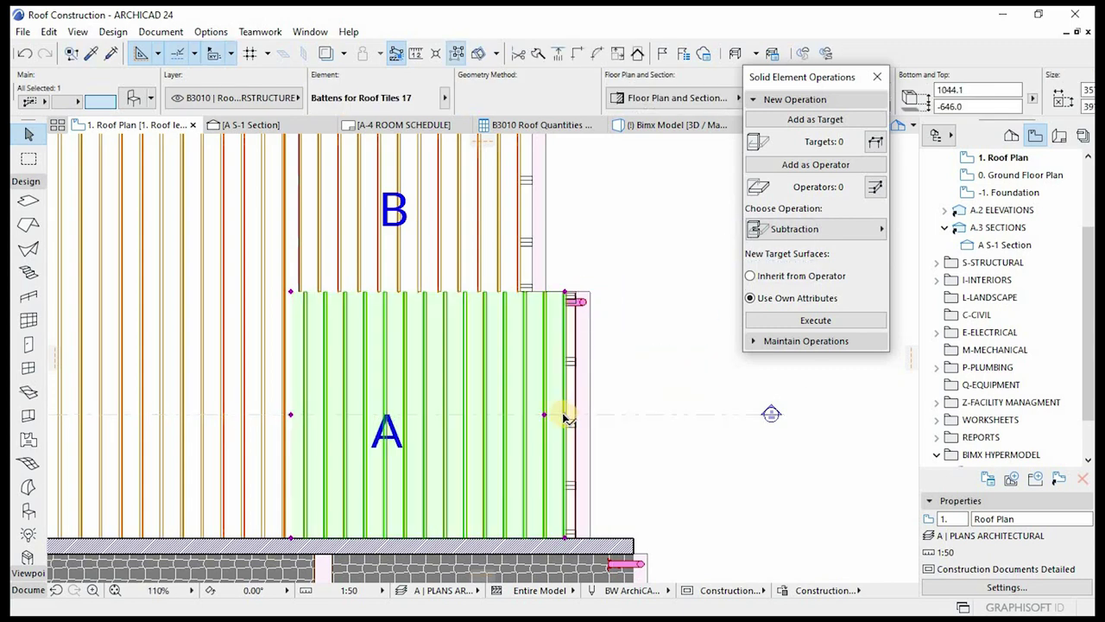
# - Stretch the eave end of section A's battens slightly outward so the outermost batten sits closer to the fascia
pyautogui.scroll(2, 566, 424)
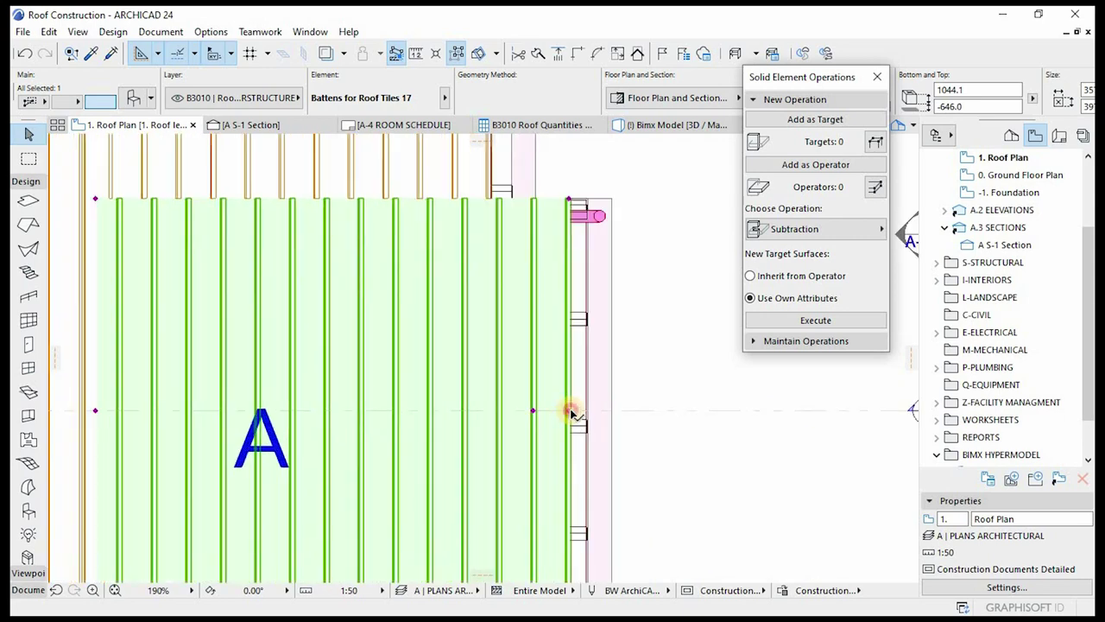
pyautogui.click(570, 412)
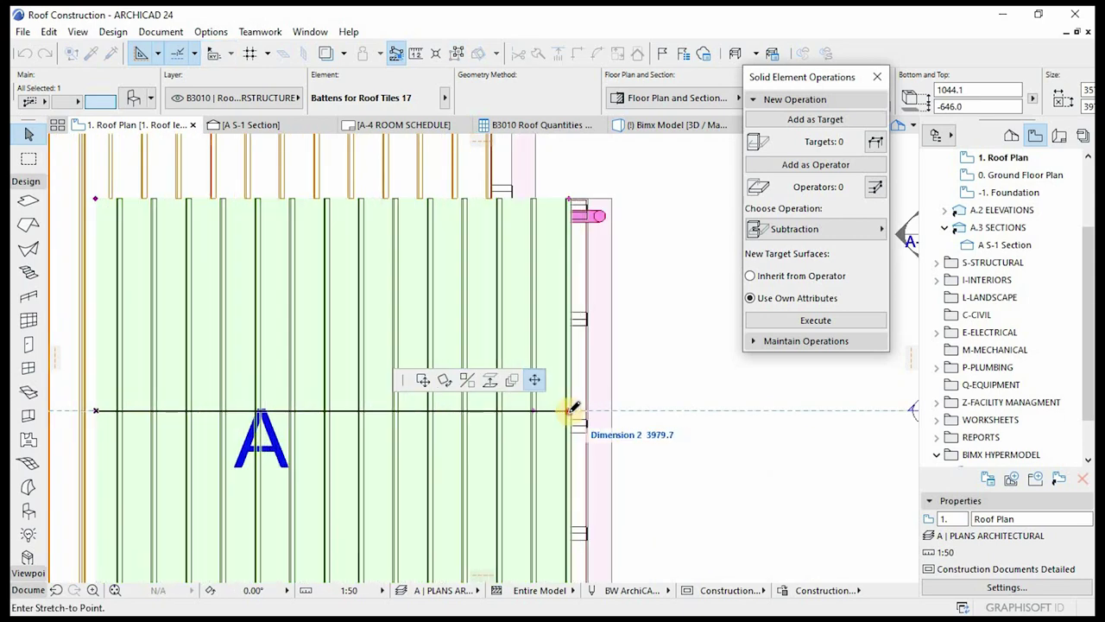
pyautogui.click(572, 409)
pyautogui.scroll(-3, 609, 396)
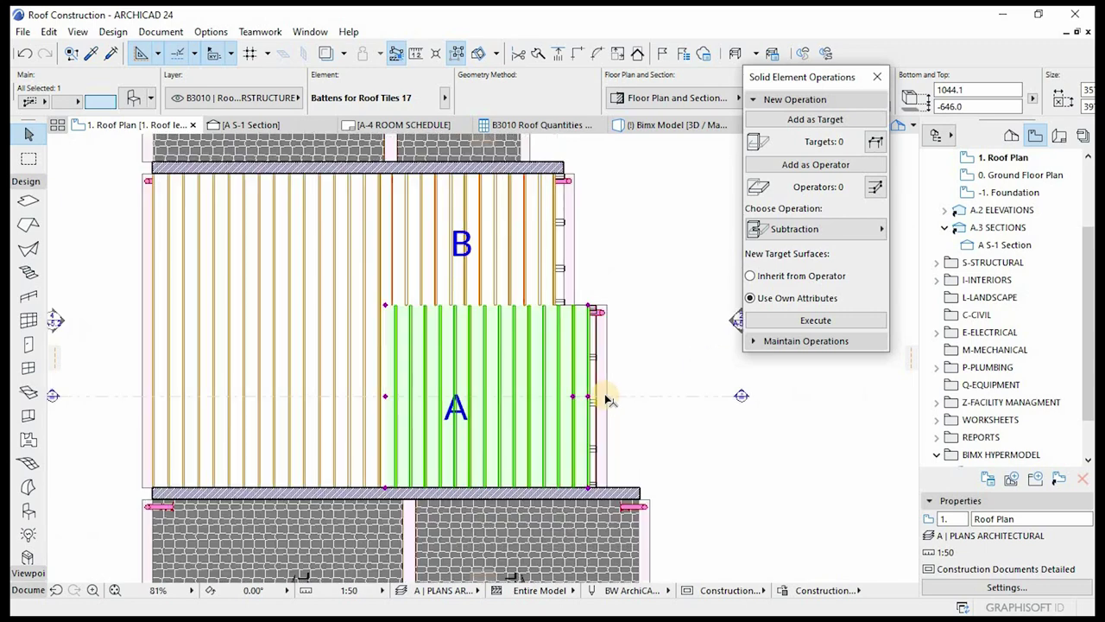
pyautogui.scroll(3, 607, 399)
pyautogui.click(574, 400)
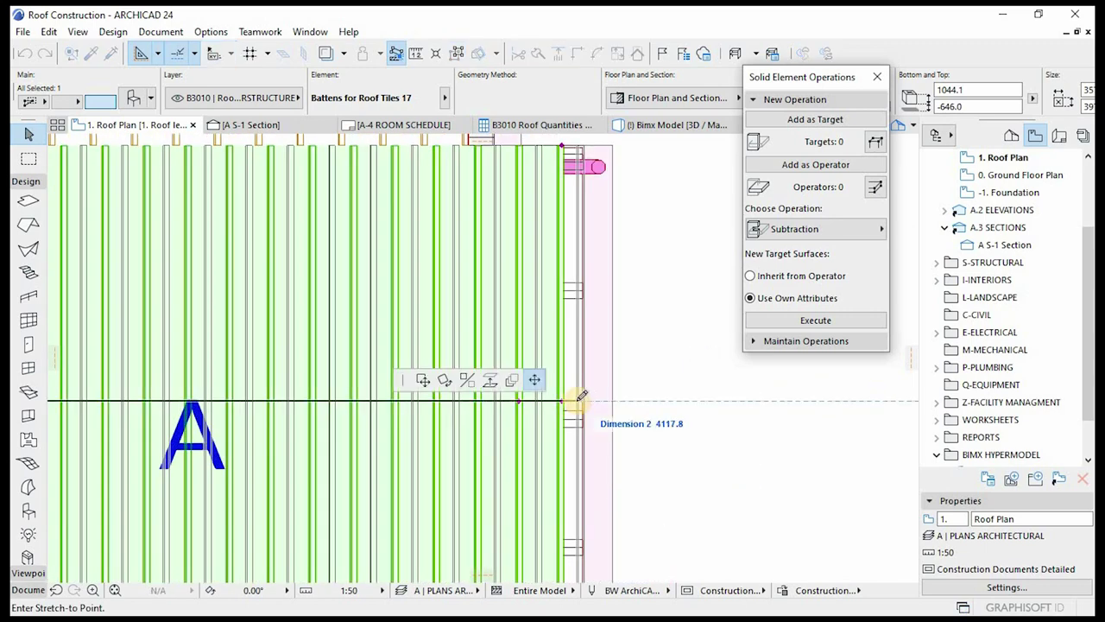
pyautogui.click(575, 406)
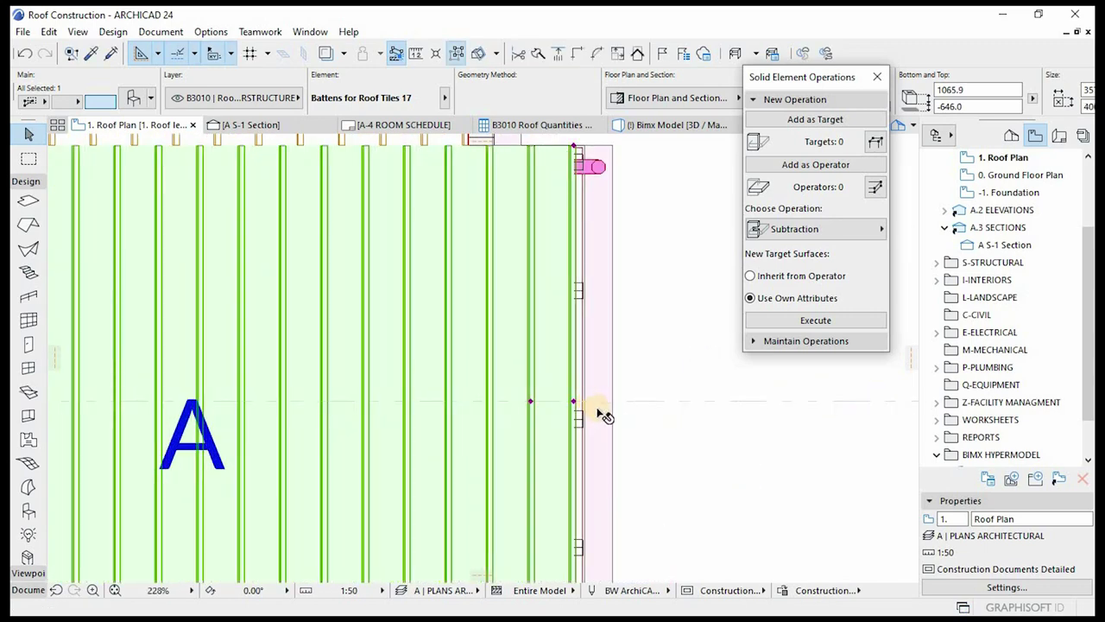
# - Shorten section A's battens from the ridge end to about 3964 mm, leaving a gap beside the ridge
pyautogui.scroll(-2, 495, 279)
pyautogui.scroll(3, 522, 262)
pyautogui.scroll(-2, 452, 275)
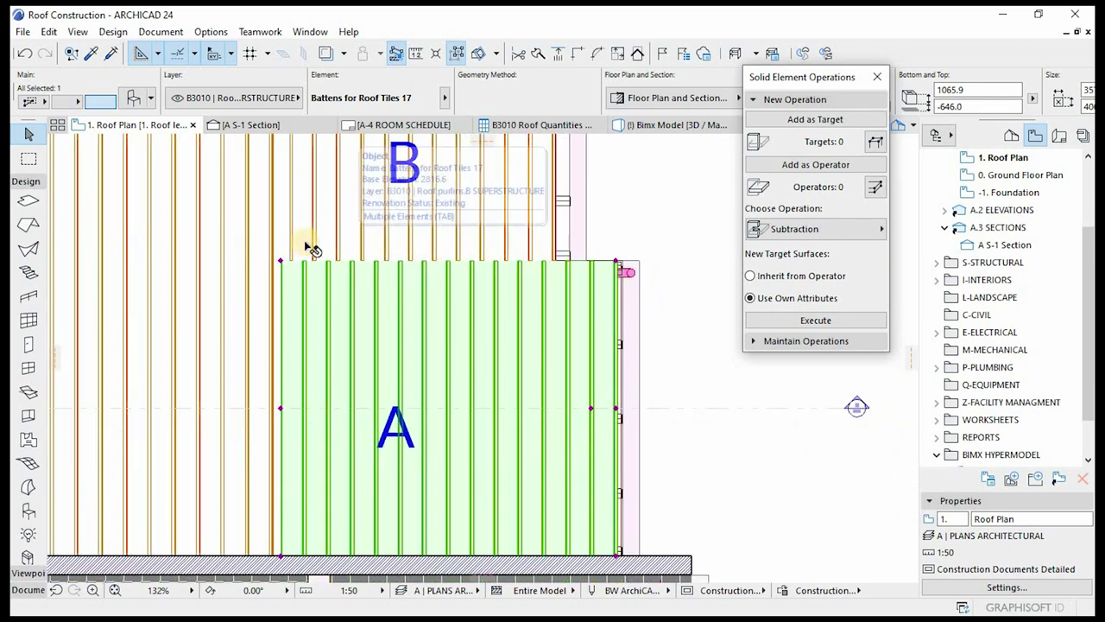
pyautogui.scroll(4, 259, 254)
pyautogui.scroll(-2, 254, 272)
pyautogui.scroll(3, 270, 276)
pyautogui.click(272, 279)
pyautogui.scroll(-3, 320, 377)
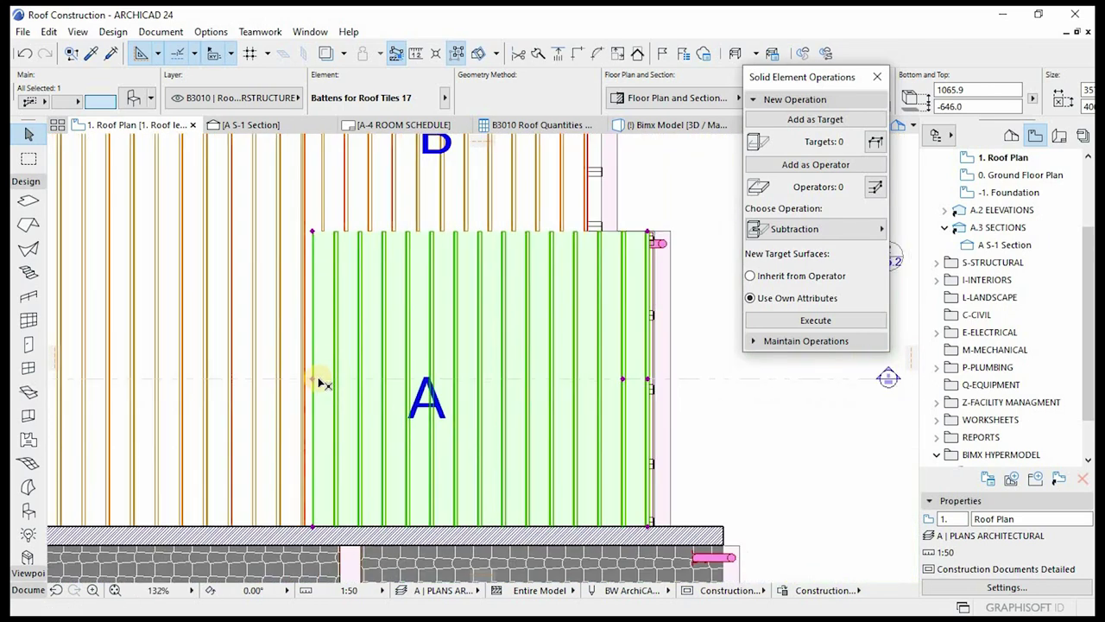
pyautogui.click(325, 375)
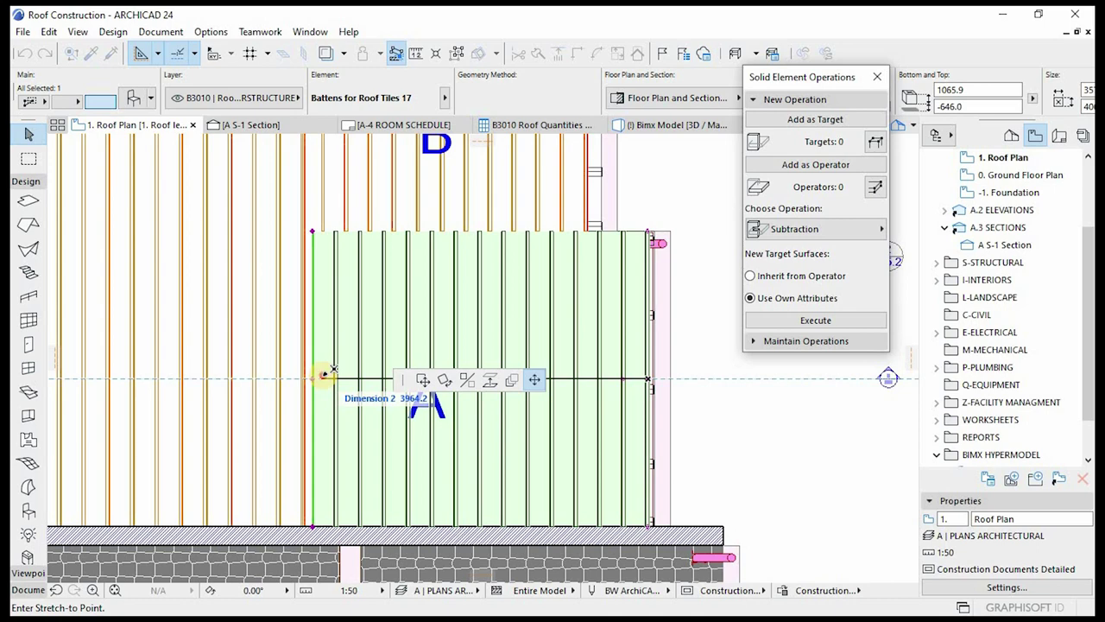
pyautogui.click(321, 375)
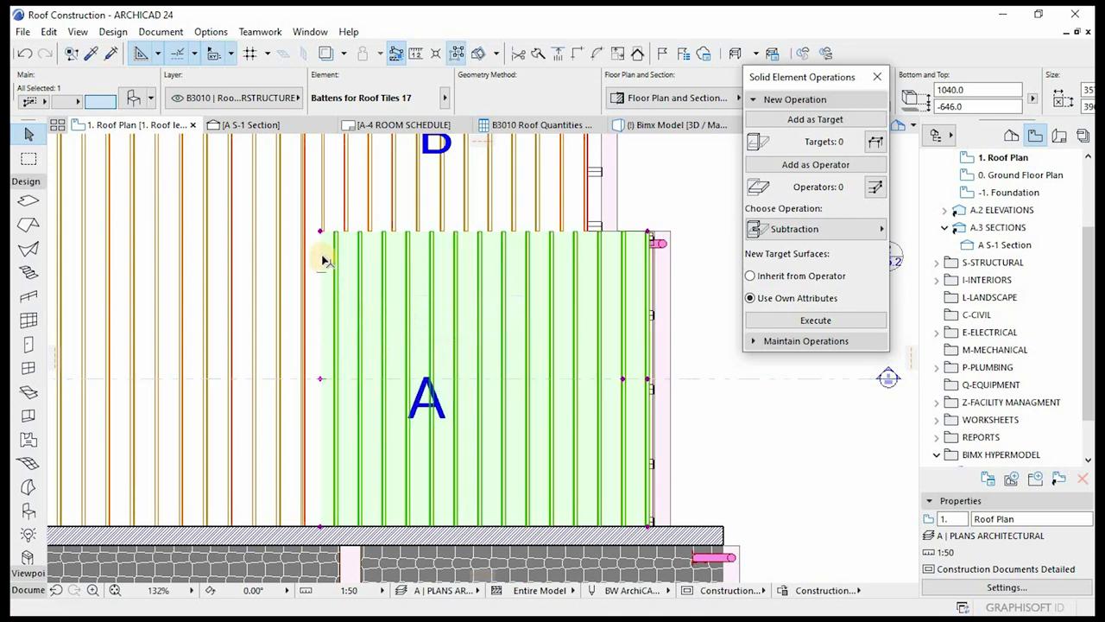
pyautogui.scroll(-3, 323, 259)
pyautogui.scroll(6, 322, 254)
pyautogui.scroll(-3, 329, 434)
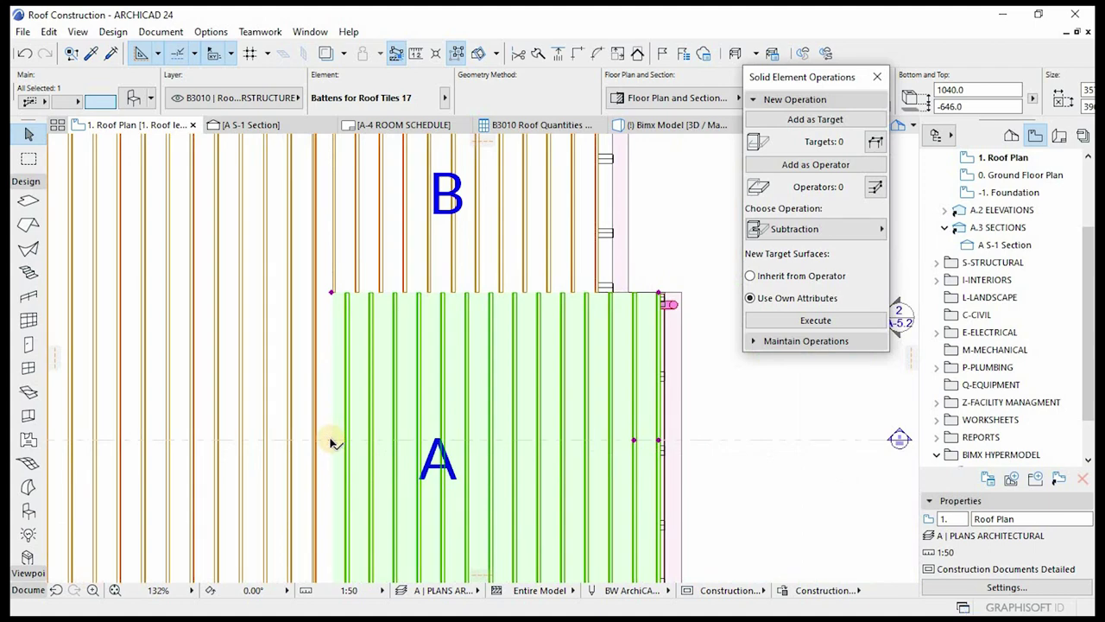
# - Shorten section B's battens from the ridge end to about 3.1 m, and deselect them
pyautogui.scroll(-3, 332, 442)
pyautogui.click(365, 309)
pyautogui.scroll(4, 340, 293)
pyautogui.click(337, 274)
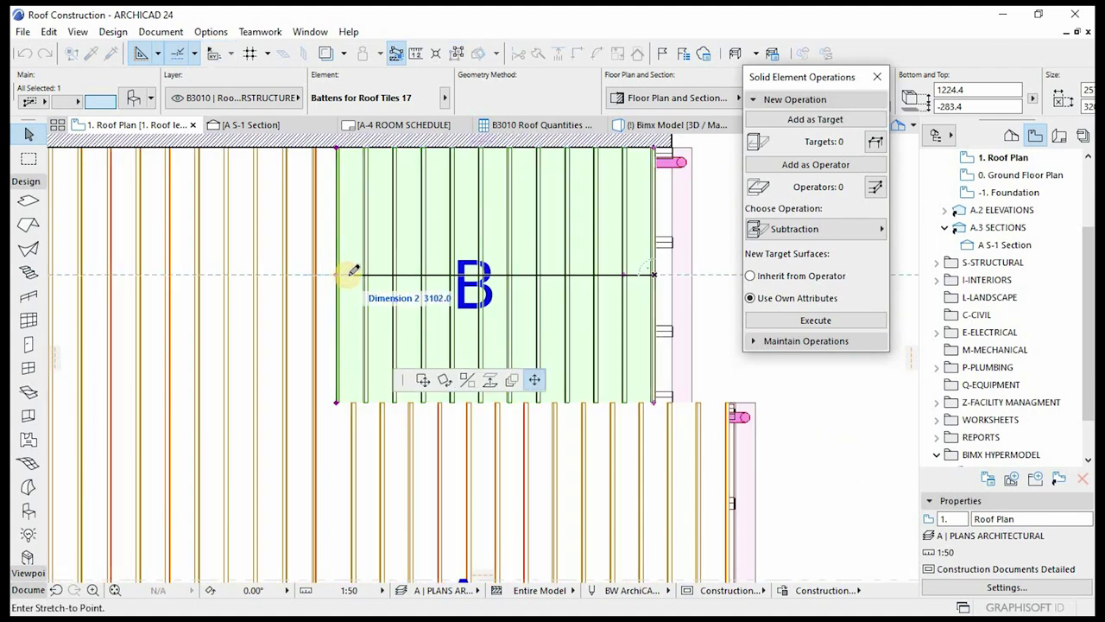
pyautogui.click(353, 275)
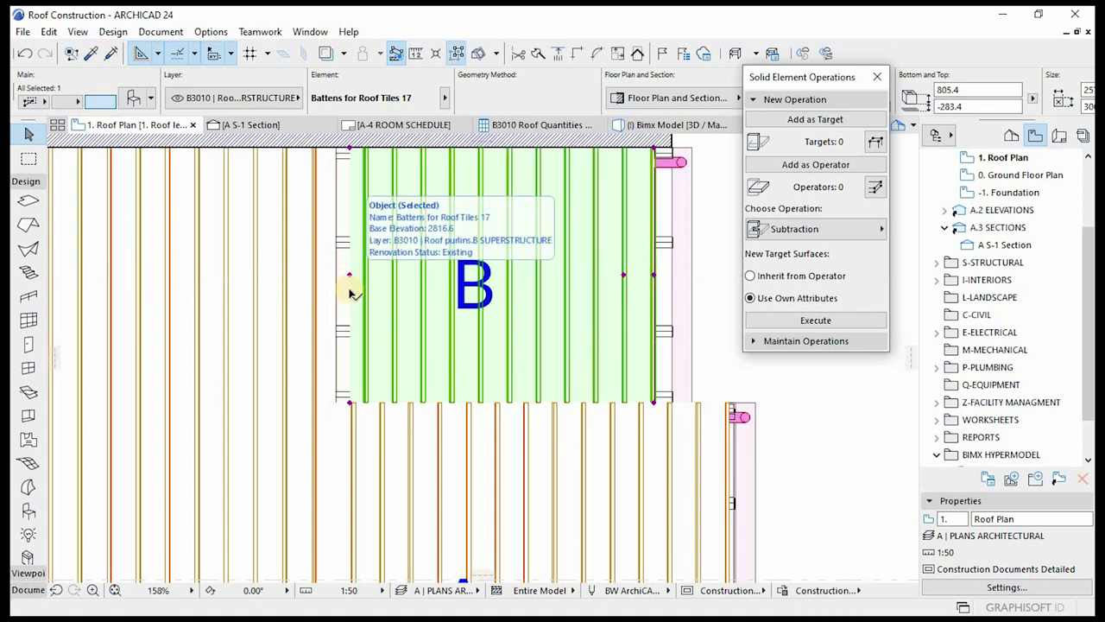
pyautogui.scroll(-4, 352, 279)
pyautogui.scroll(3, 530, 469)
pyautogui.press('Escape')
# - Move section B's battens about 120 mm horizontally toward the ridge, snapping the first batten's corner to section A's first batten
pyautogui.scroll(3, 287, 267)
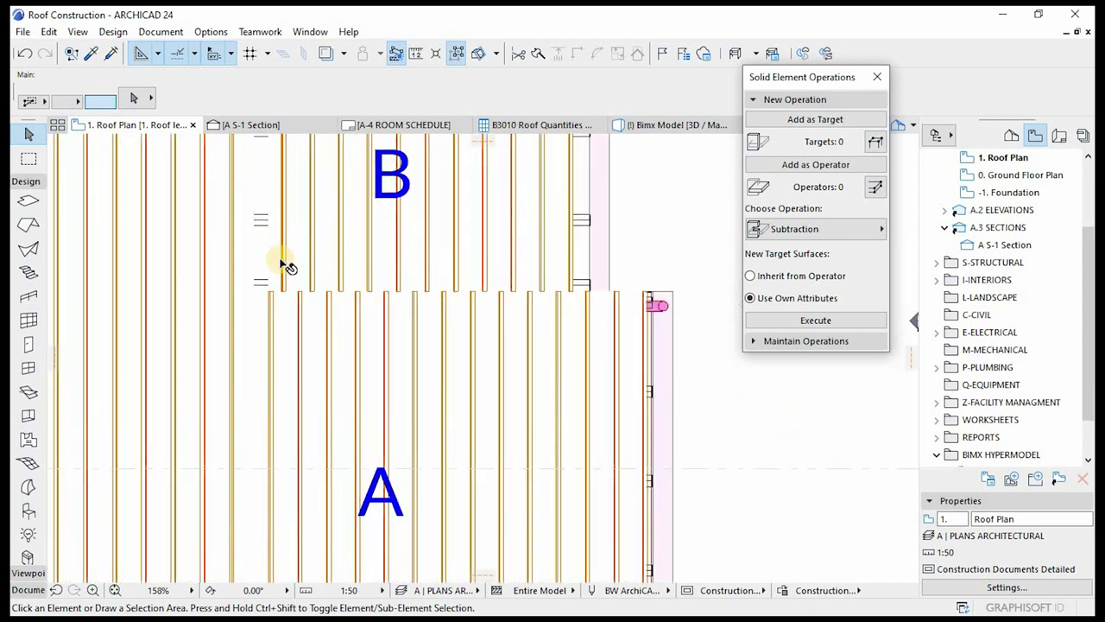
pyautogui.scroll(2, 288, 291)
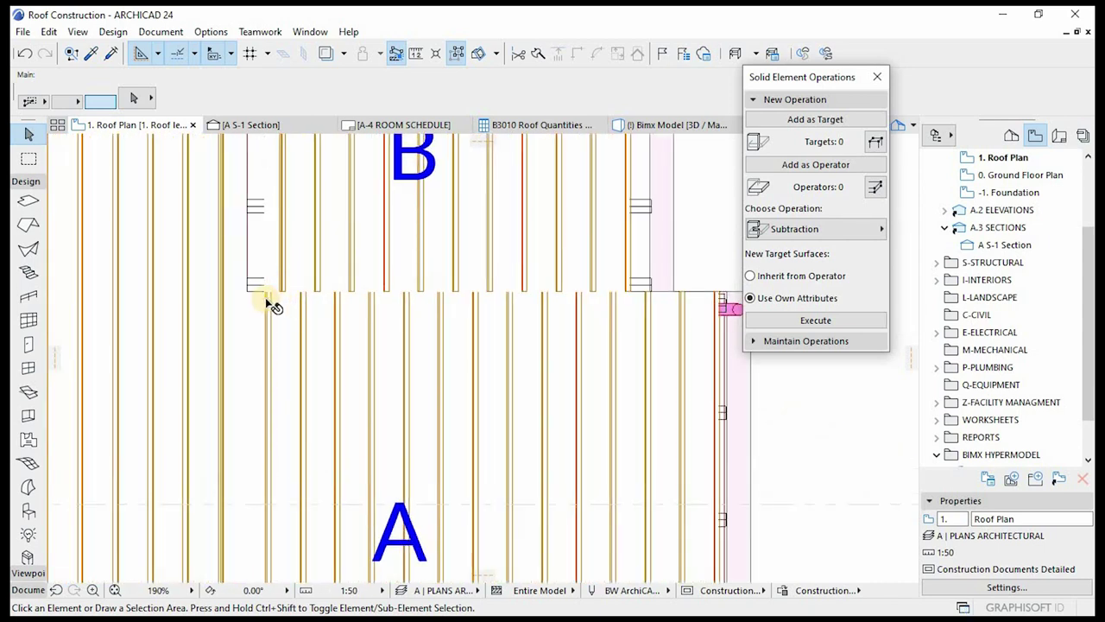
pyautogui.click(274, 304)
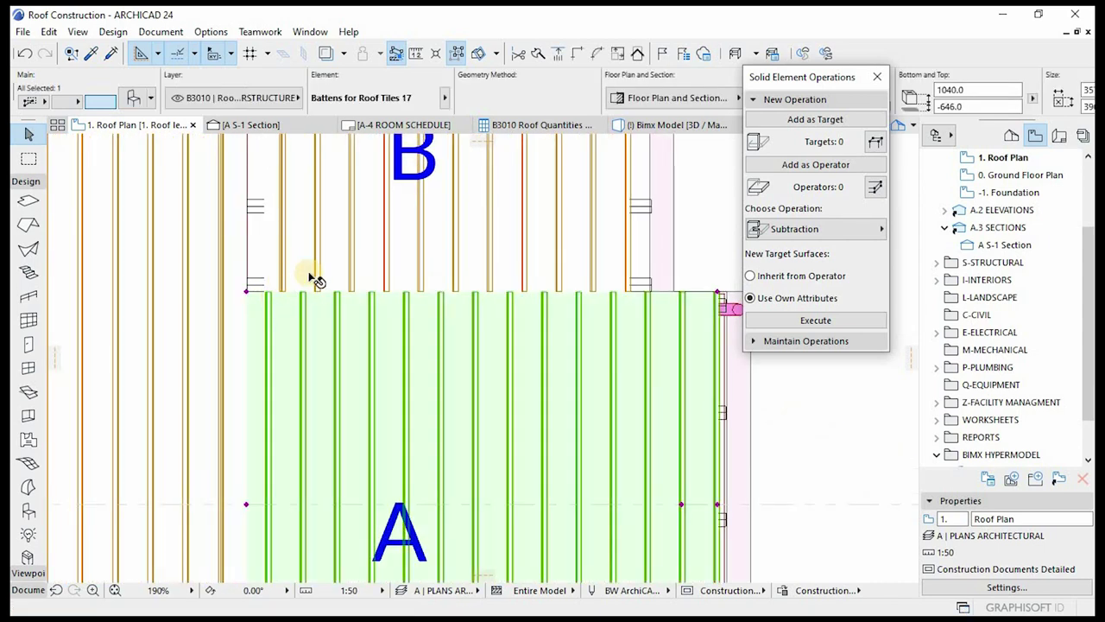
pyautogui.scroll(-2, 271, 335)
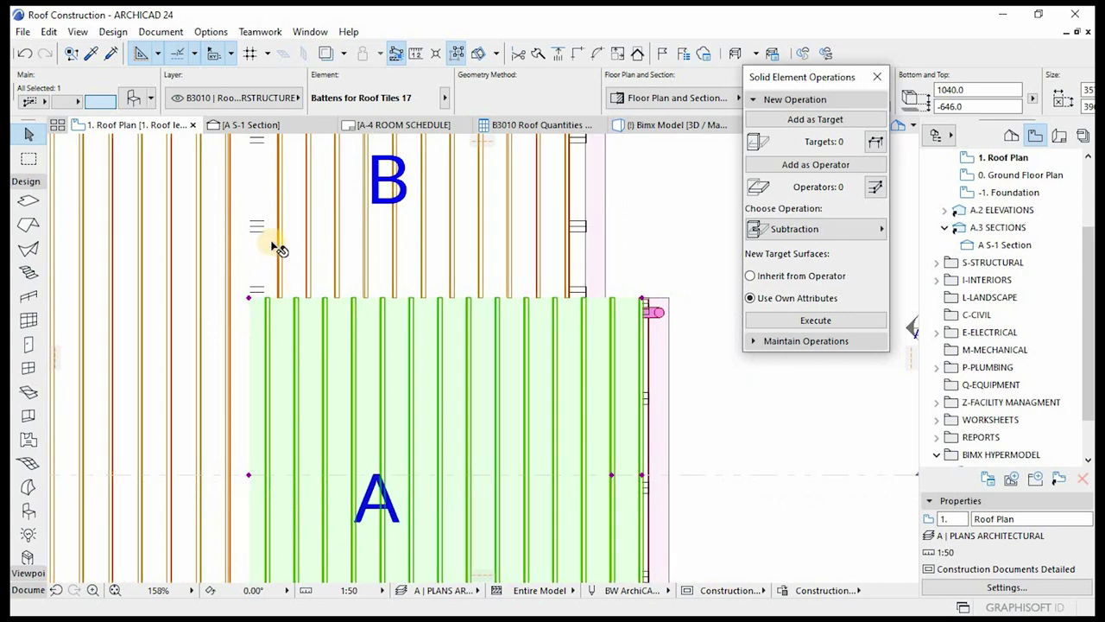
pyautogui.press('Escape')
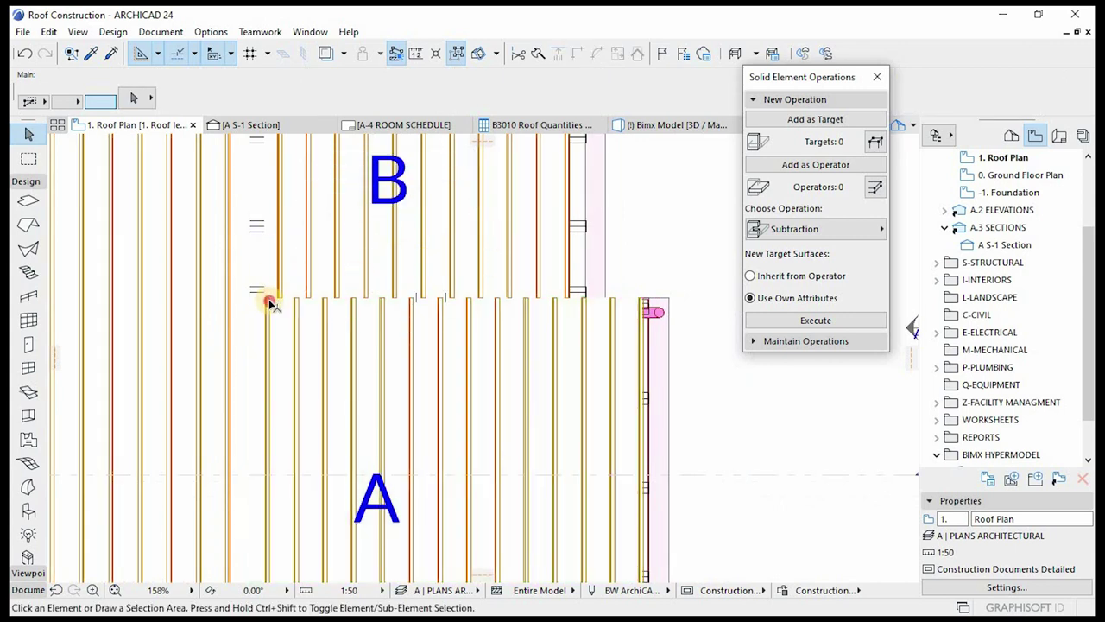
pyautogui.click(270, 301)
pyautogui.scroll(5, 281, 328)
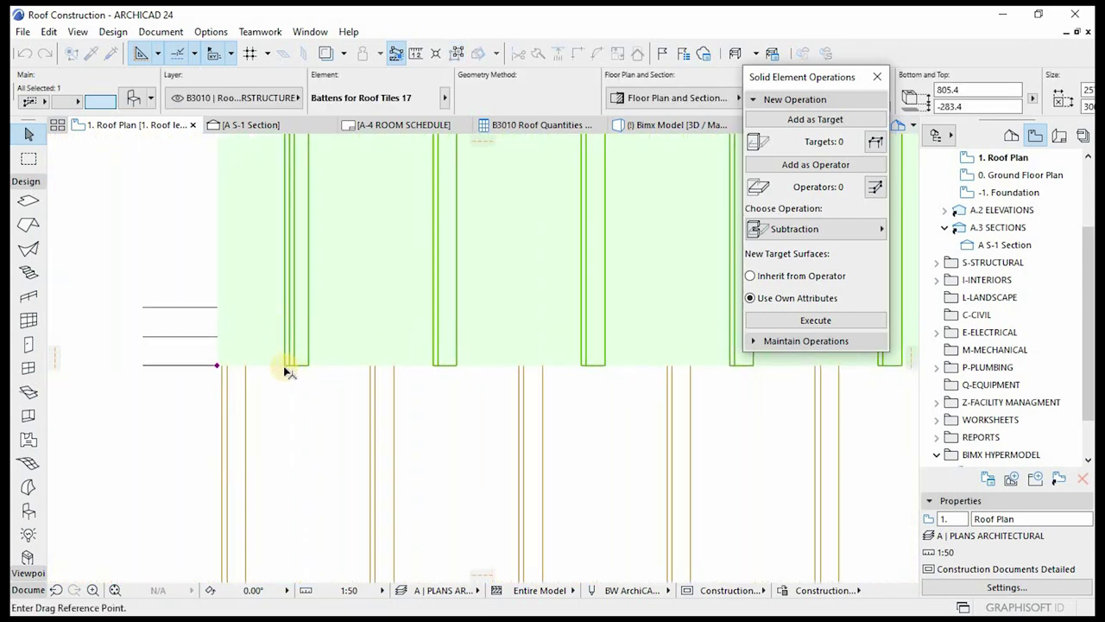
pyautogui.click(257, 370)
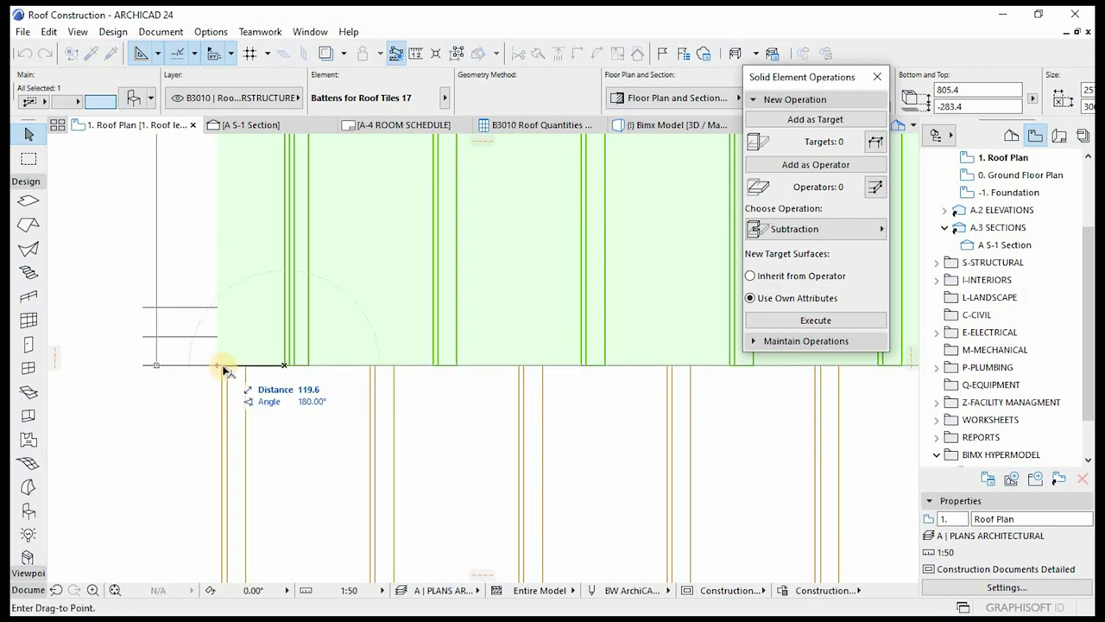
pyautogui.click(223, 368)
pyautogui.scroll(3, 234, 332)
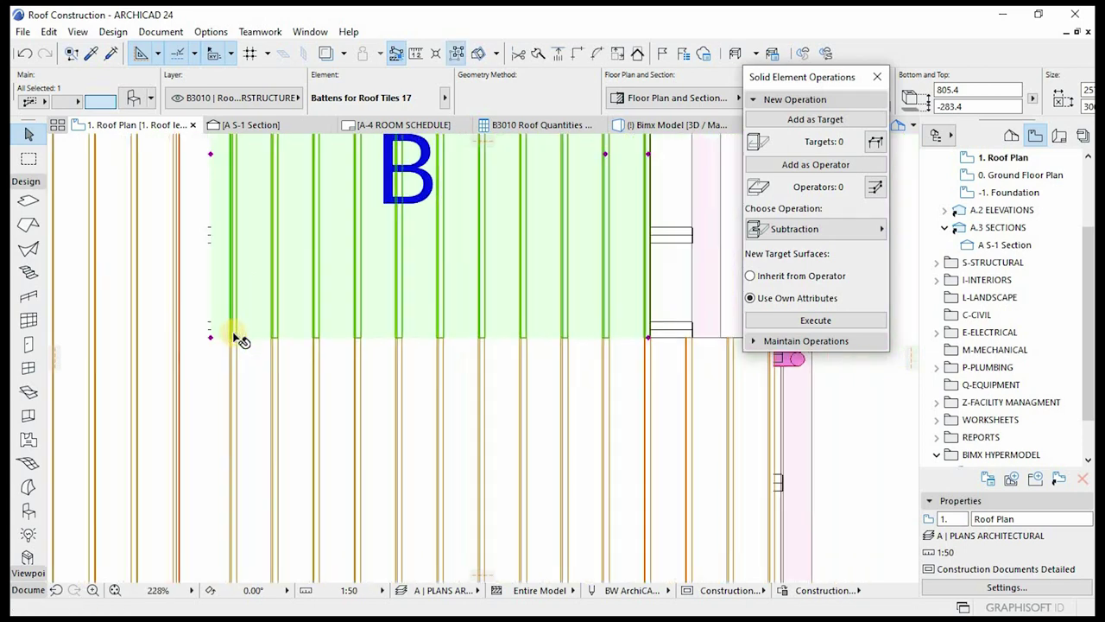
# - Stretch the eave end of section B's battens outward by one spacing, to about 3.36 m overall, and deselect them
pyautogui.scroll(-2, 233, 333)
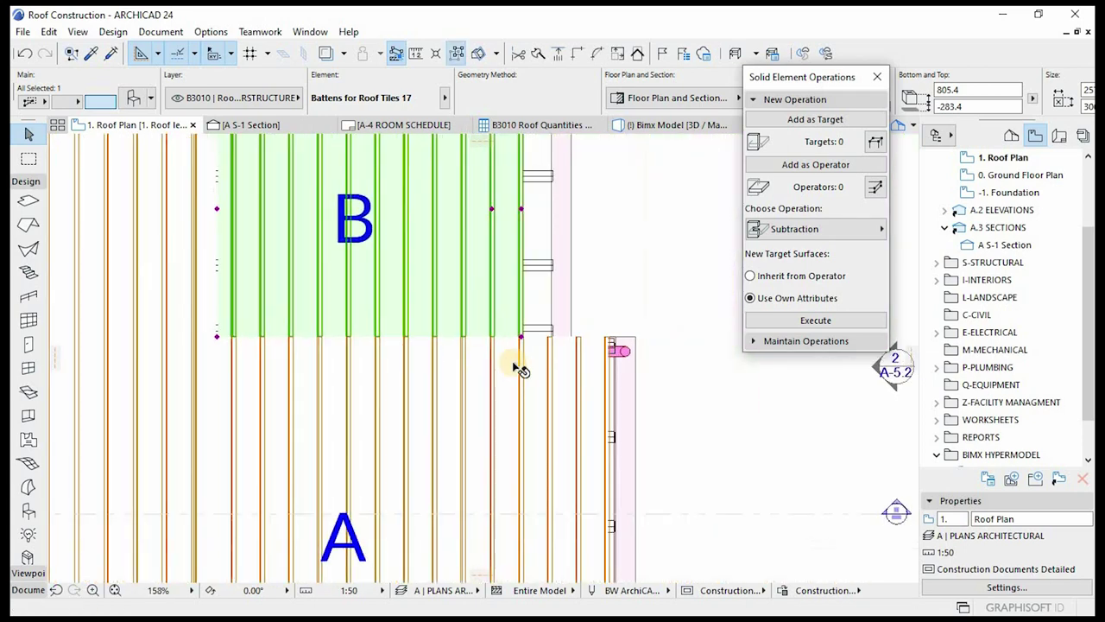
pyautogui.click(522, 210)
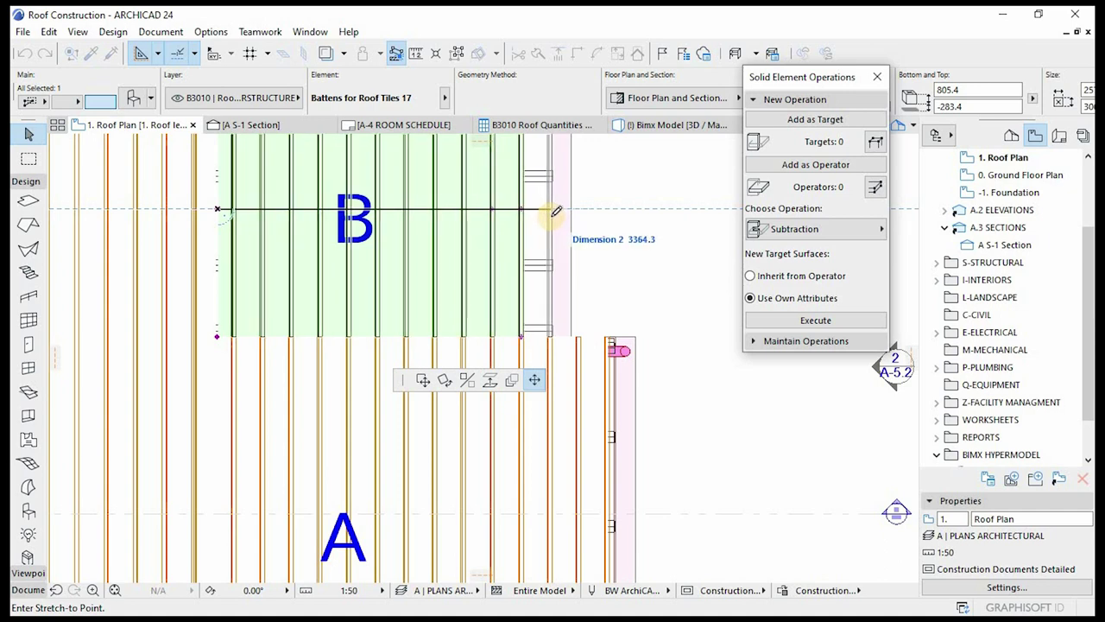
pyautogui.click(552, 220)
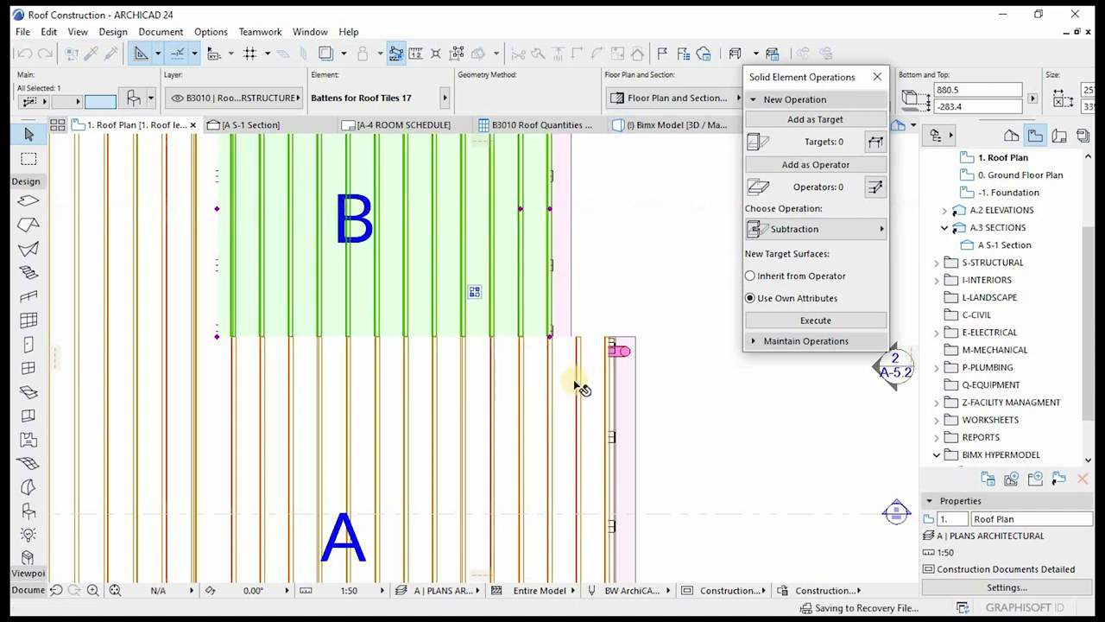
pyautogui.scroll(-3, 574, 384)
pyautogui.click(628, 412)
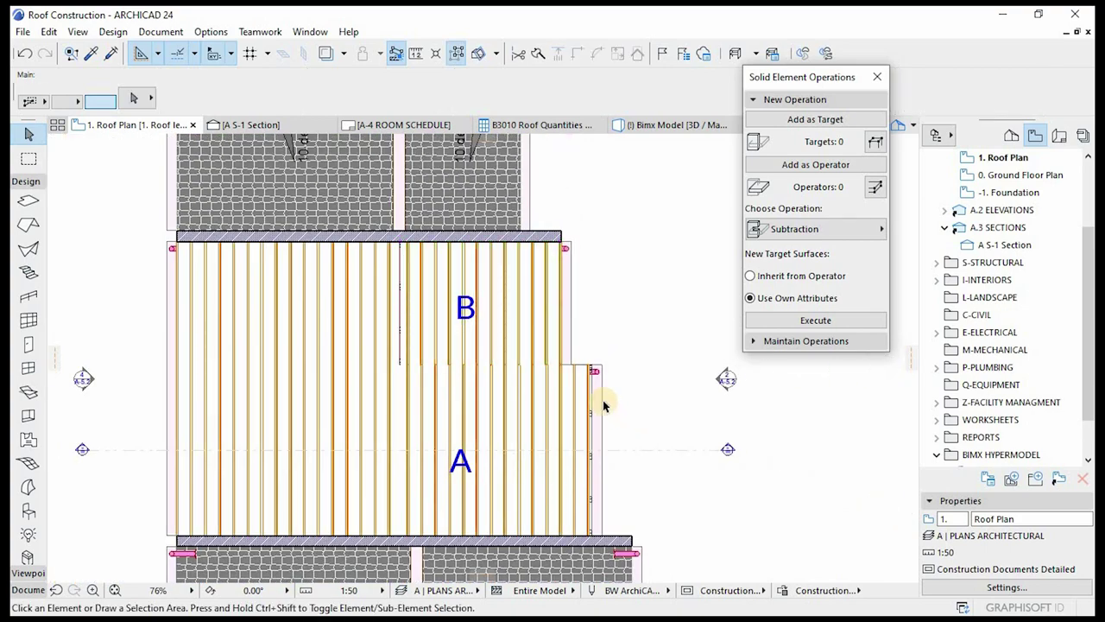
# - Try to stretch the eave end of section B's battens again to line it up with the truss ends
pyautogui.scroll(10, 602, 406)
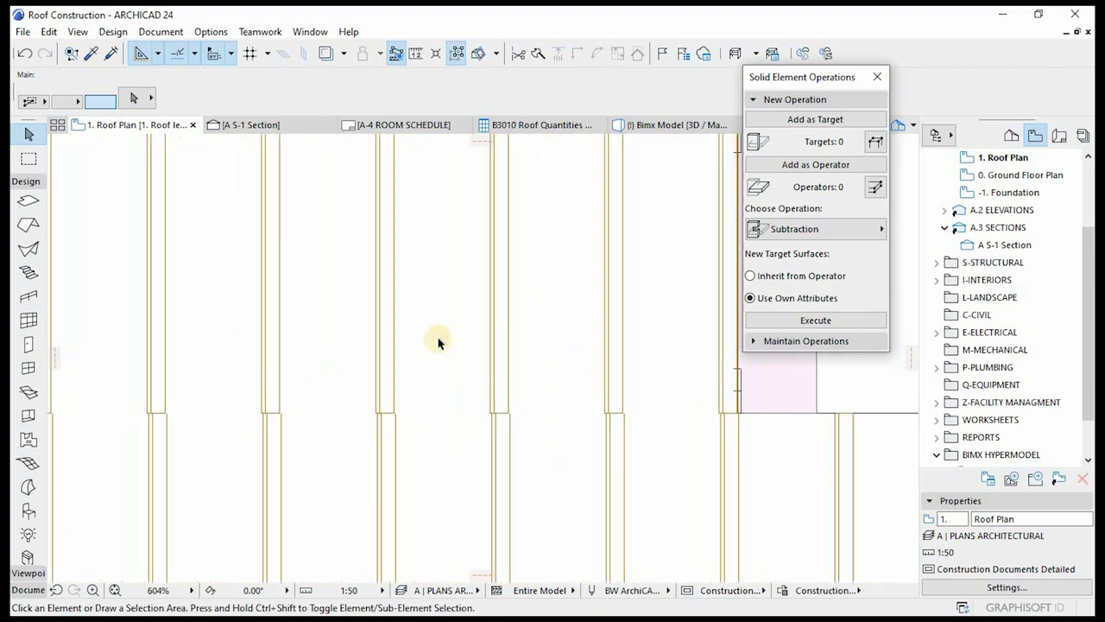
pyautogui.scroll(-3, 456, 247)
pyautogui.click(488, 242)
pyautogui.scroll(1, 522, 179)
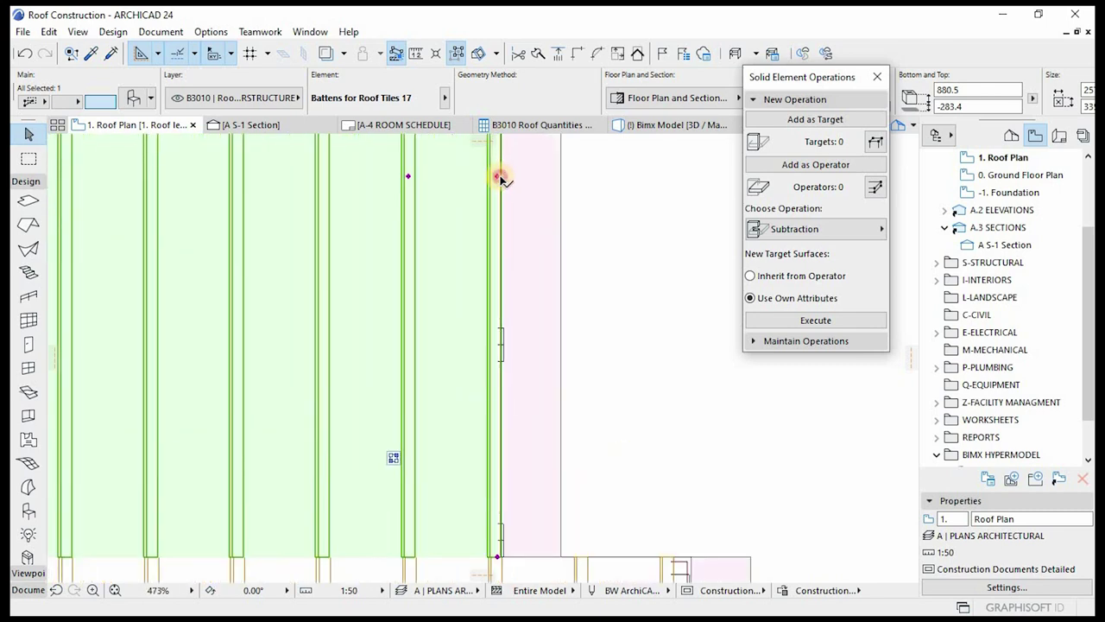
pyautogui.click(501, 178)
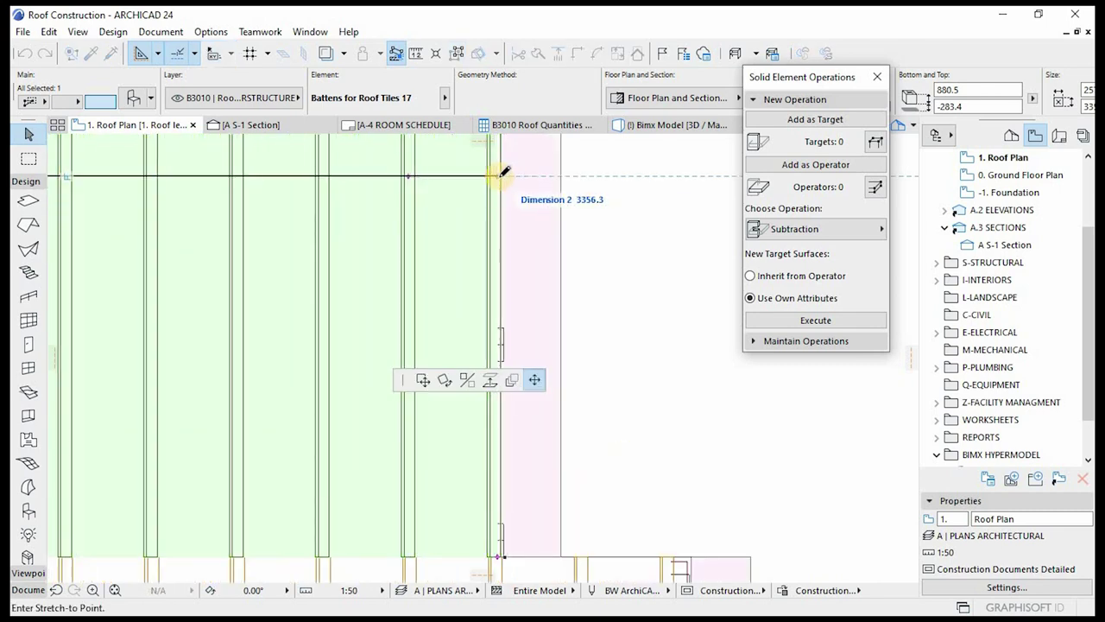
pyautogui.scroll(1, 500, 174)
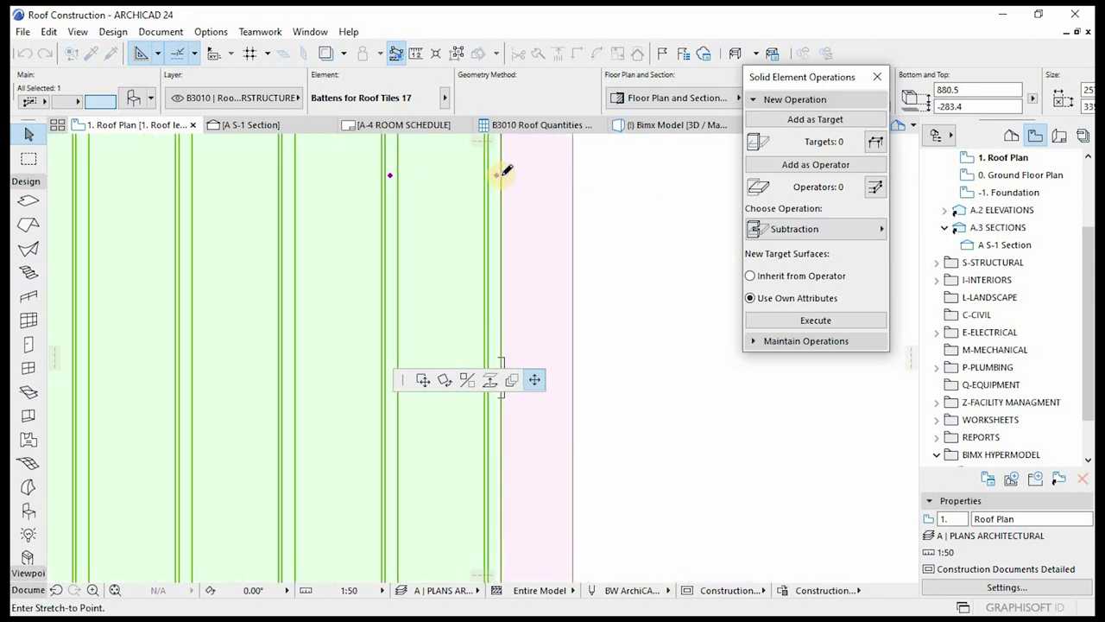
pyautogui.scroll(-2, 501, 169)
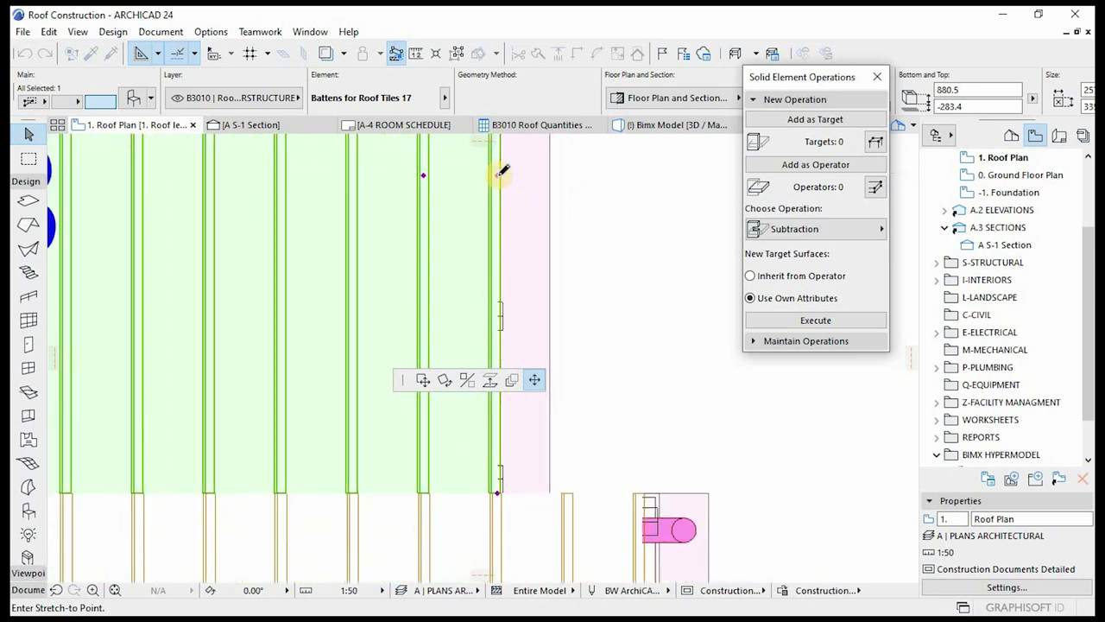
pyautogui.click(503, 174)
pyautogui.scroll(3, 561, 267)
pyautogui.scroll(-2, 571, 285)
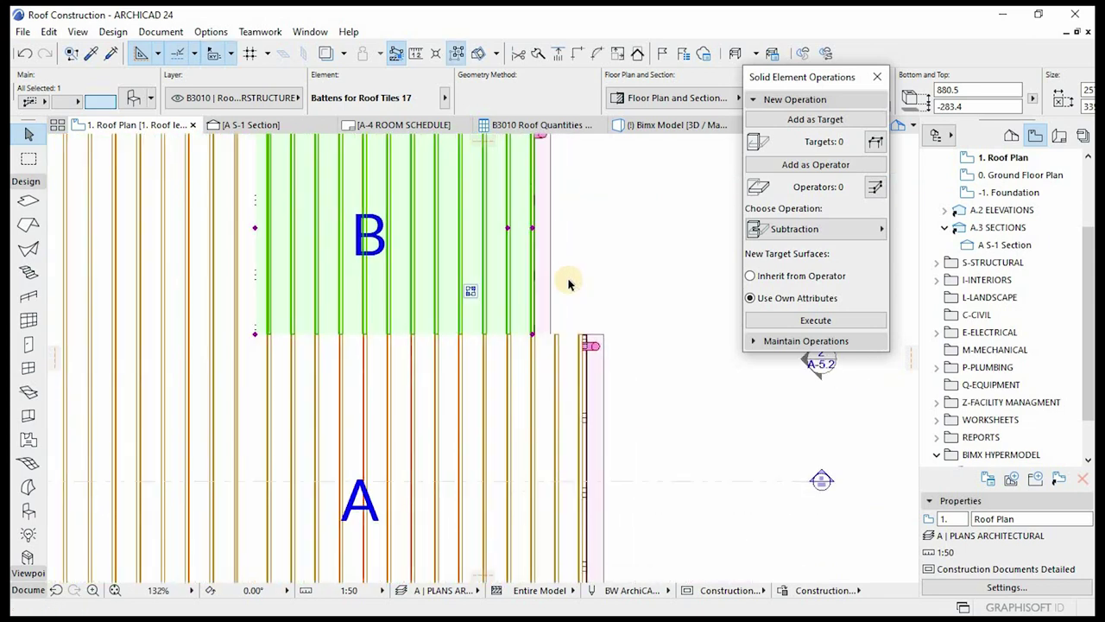
pyautogui.scroll(-2, 567, 333)
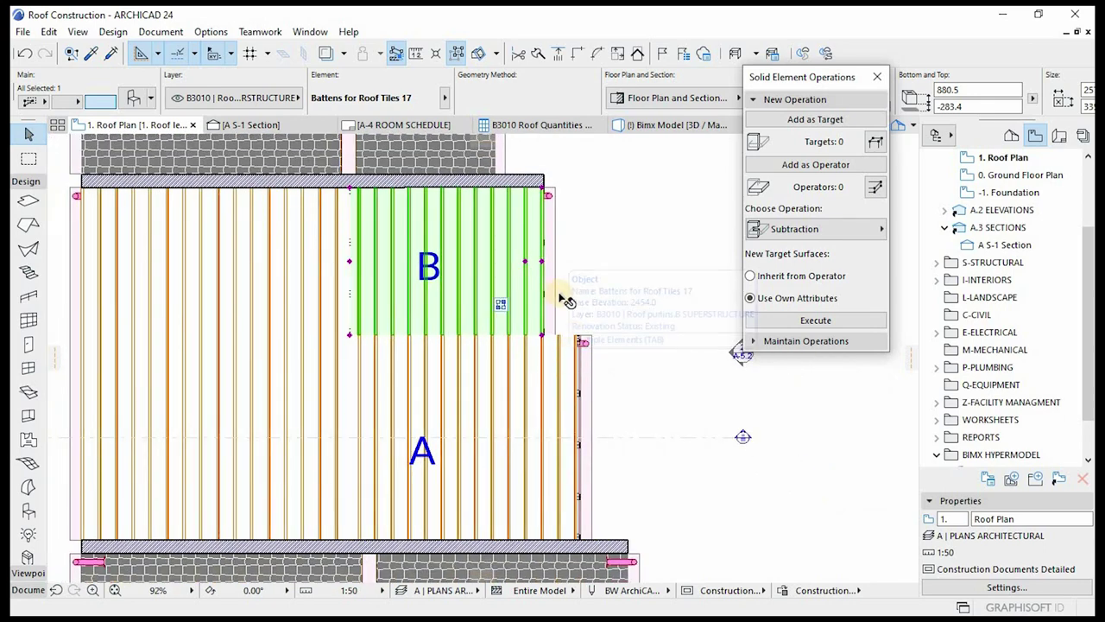
# - Shorten section A's battens from the ridge end to section B's outermost batten, keeping only those over the eave extension, and deselect them
pyautogui.scroll(-2, 561, 345)
pyautogui.click(412, 406)
pyautogui.click(566, 387)
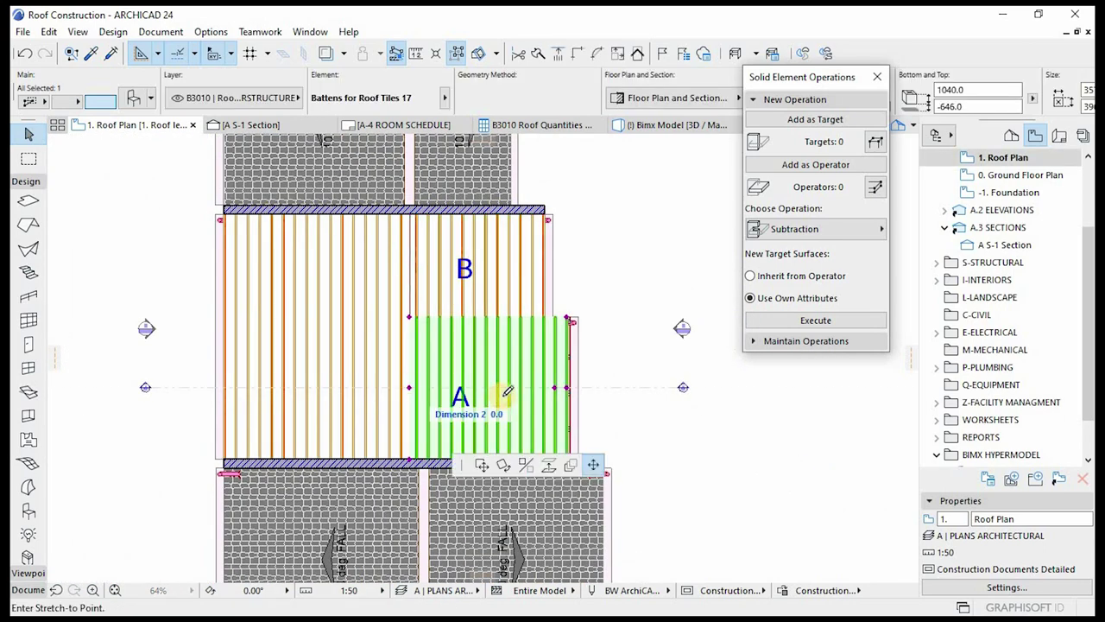
pyautogui.click(549, 314)
pyautogui.press('Escape')
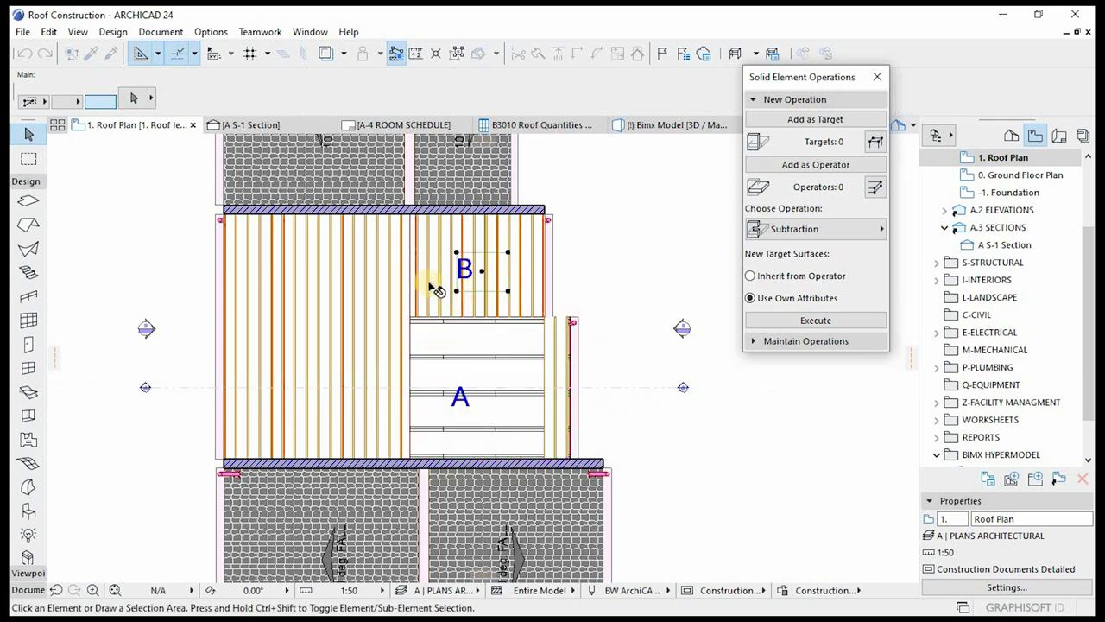
# - Stretch section B's battens lengthwise across section A to the far gable wall, and deselect them
pyautogui.click(437, 291)
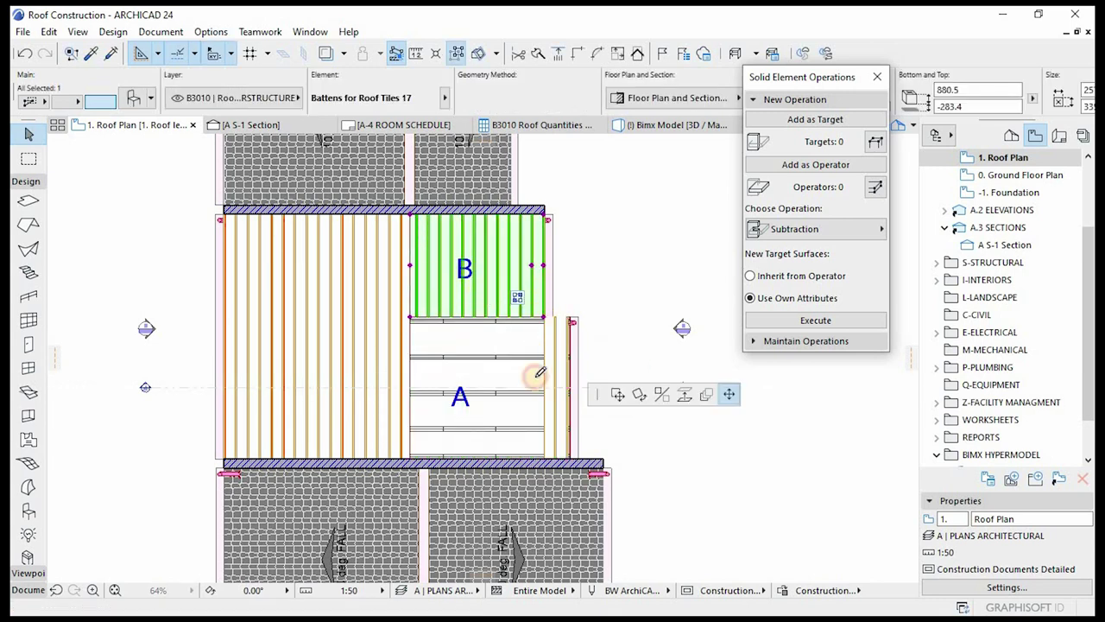
pyautogui.click(531, 317)
pyautogui.click(530, 383)
pyautogui.click(544, 459)
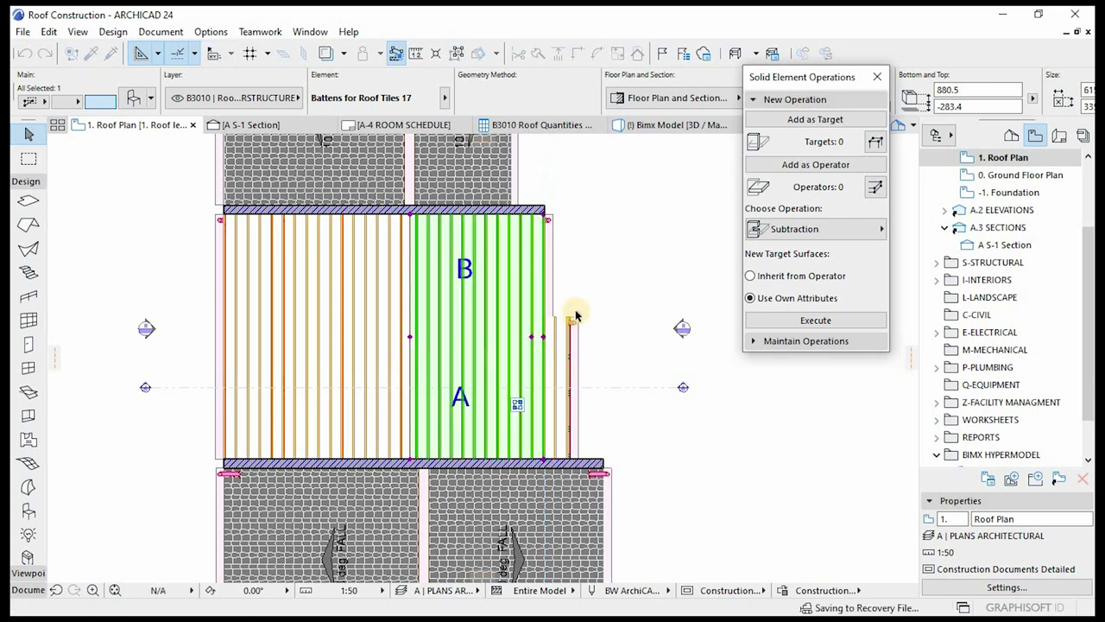
pyautogui.press('Escape')
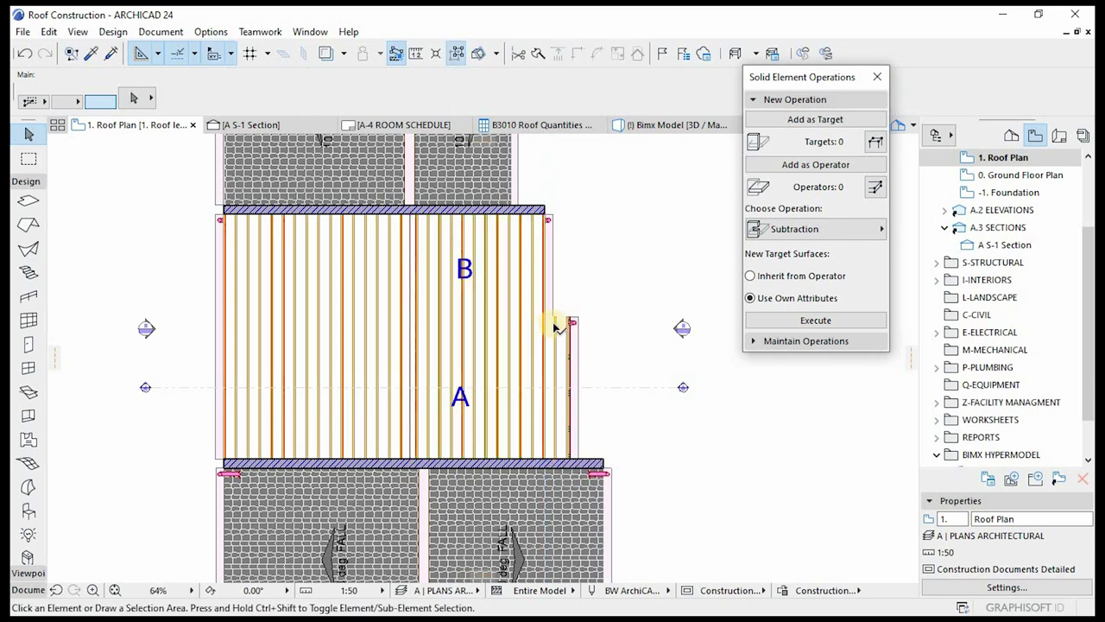
# - Inspect section A's short eave battens in the 3D model, checking their height against the gutter and roof slope
pyautogui.press('F3')
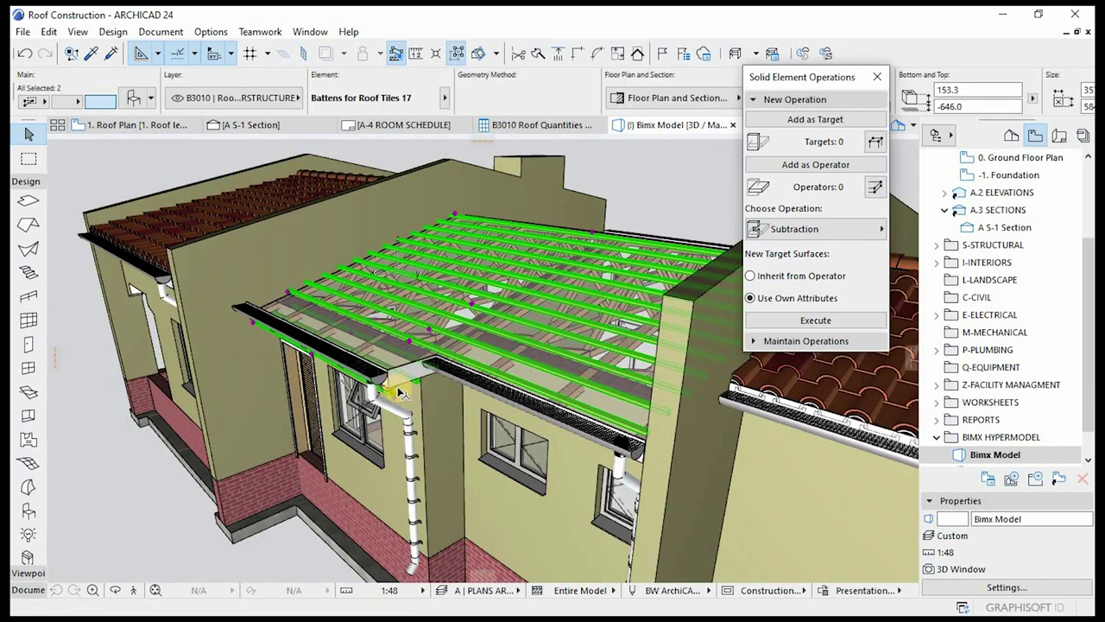
pyautogui.keyDown('shift'); pyautogui.moveTo(398, 393); pyautogui.dragTo(395, 390, button='middle'); pyautogui.keyUp('shift')
pyautogui.keyDown('shift'); pyautogui.moveTo(387, 439); pyautogui.dragTo(511, 354, button='middle'); pyautogui.keyUp('shift')
pyautogui.scroll(3, 511, 354)
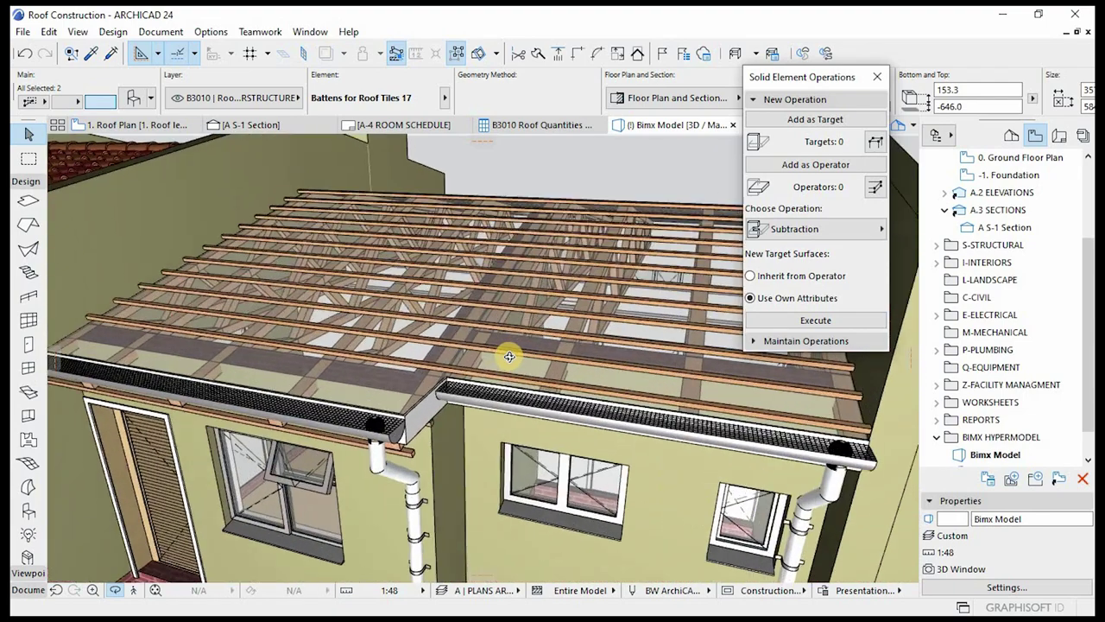
pyautogui.scroll(2, 456, 394)
pyautogui.scroll(2, 334, 451)
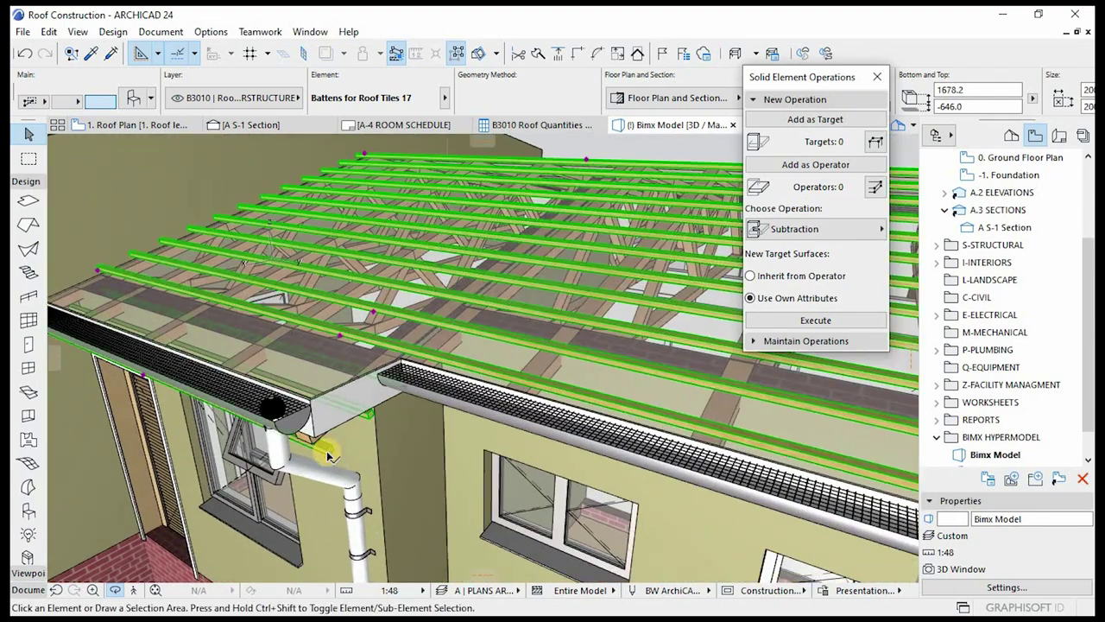
pyautogui.click(328, 458)
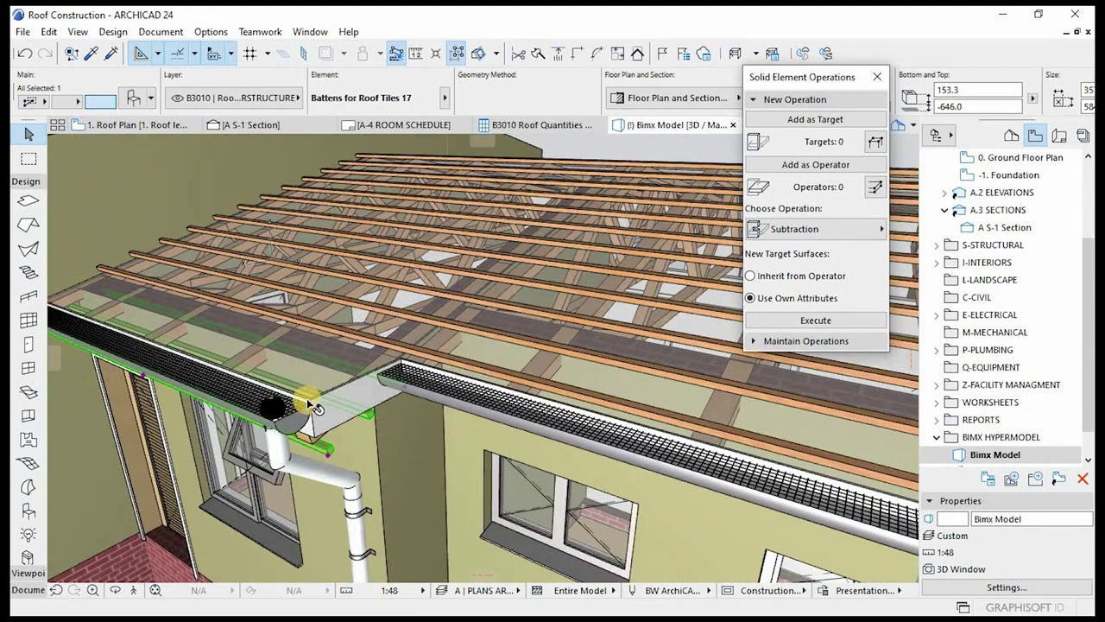
pyautogui.press('F2')
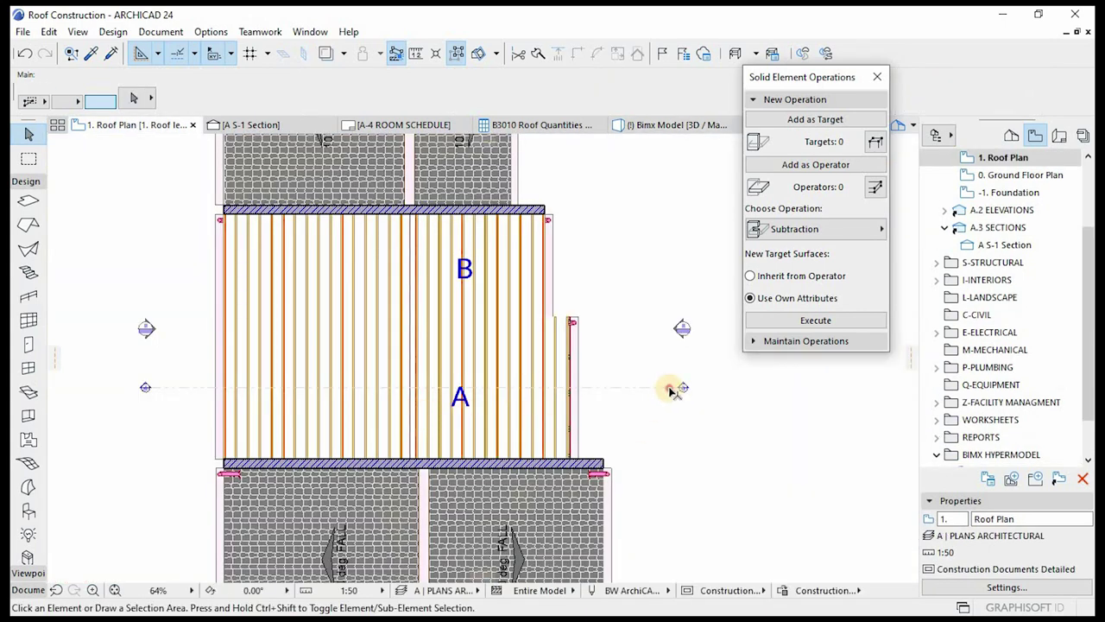
# - In the A S-1 section, move the eave battens up so the outermost one's lower corner sits on the insulation's underside near the fascia
pyautogui.click(246, 124)
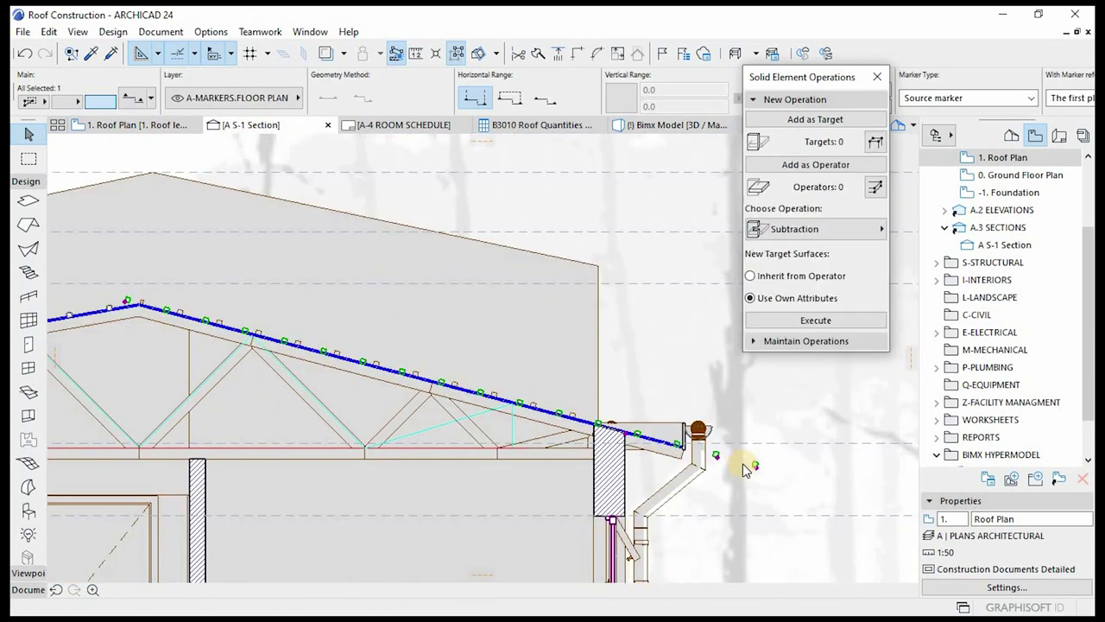
pyautogui.click(697, 415)
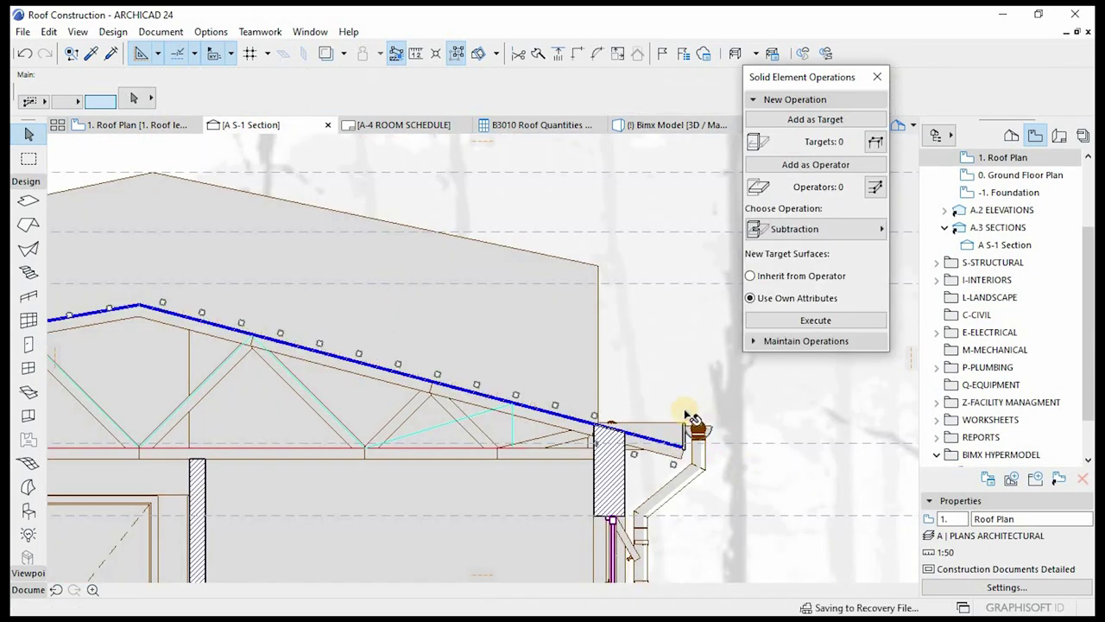
pyautogui.click(675, 469)
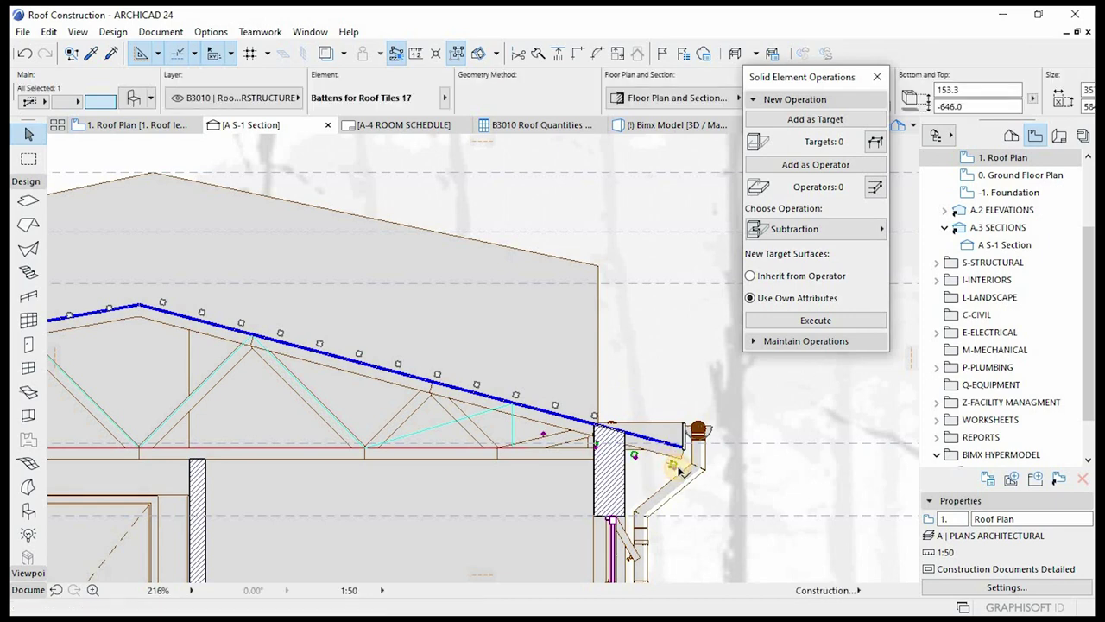
pyautogui.scroll(4, 678, 470)
pyautogui.moveTo(672, 471); pyautogui.dragTo(684, 424)
pyautogui.scroll(5, 684, 418)
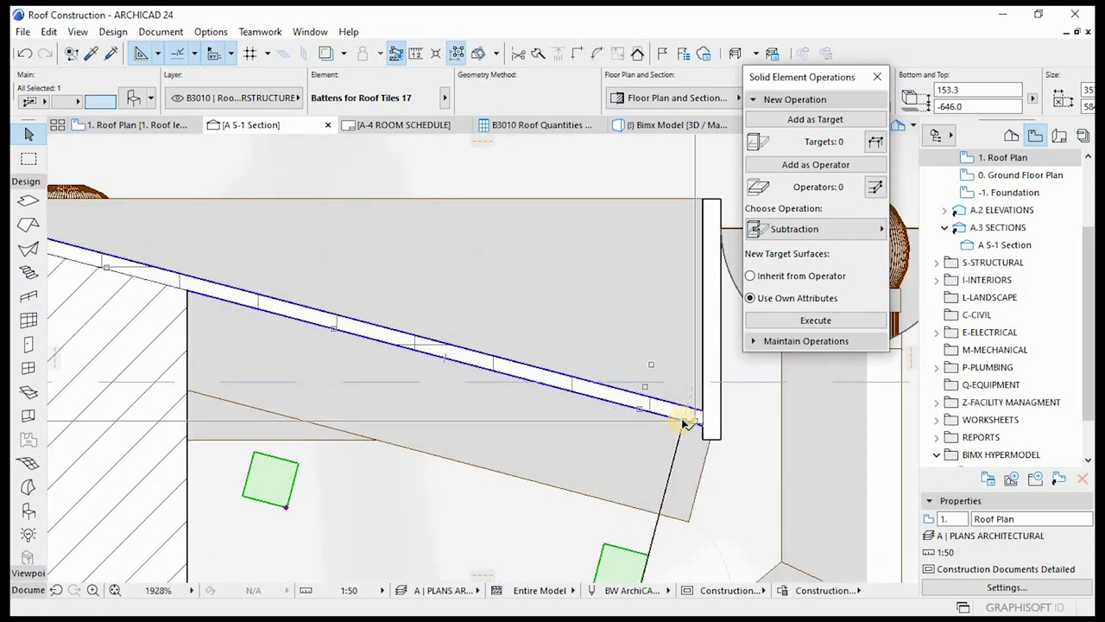
pyautogui.scroll(-3, 683, 422)
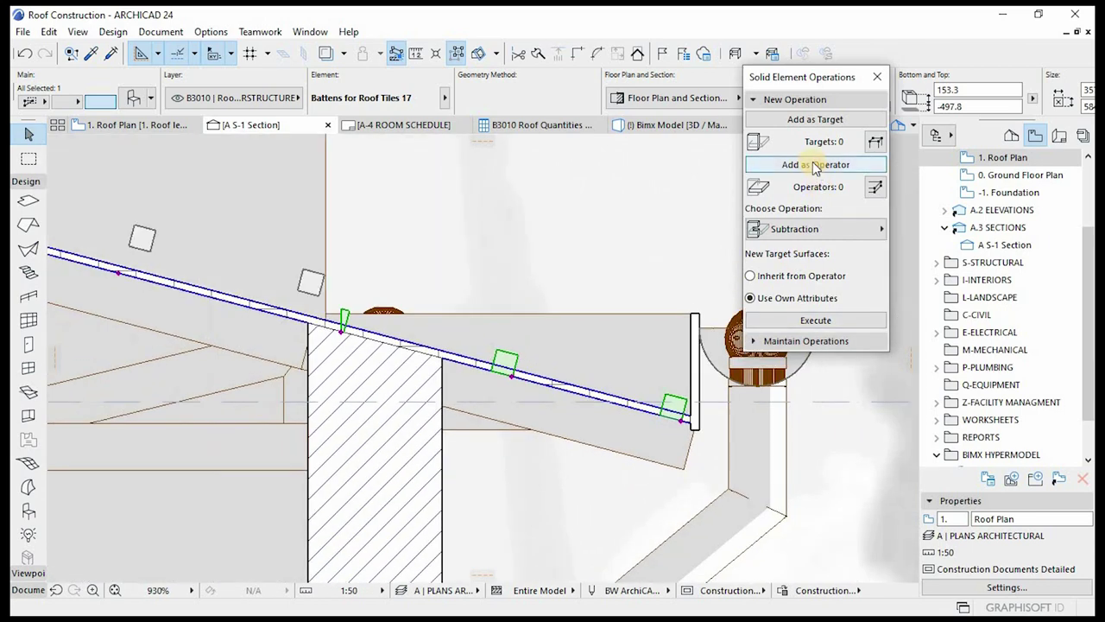
# - Subtract the eave battens from the rigid insulation layer with a solid element operation, using the battens as operator
pyautogui.click(816, 165)
pyautogui.click(538, 373)
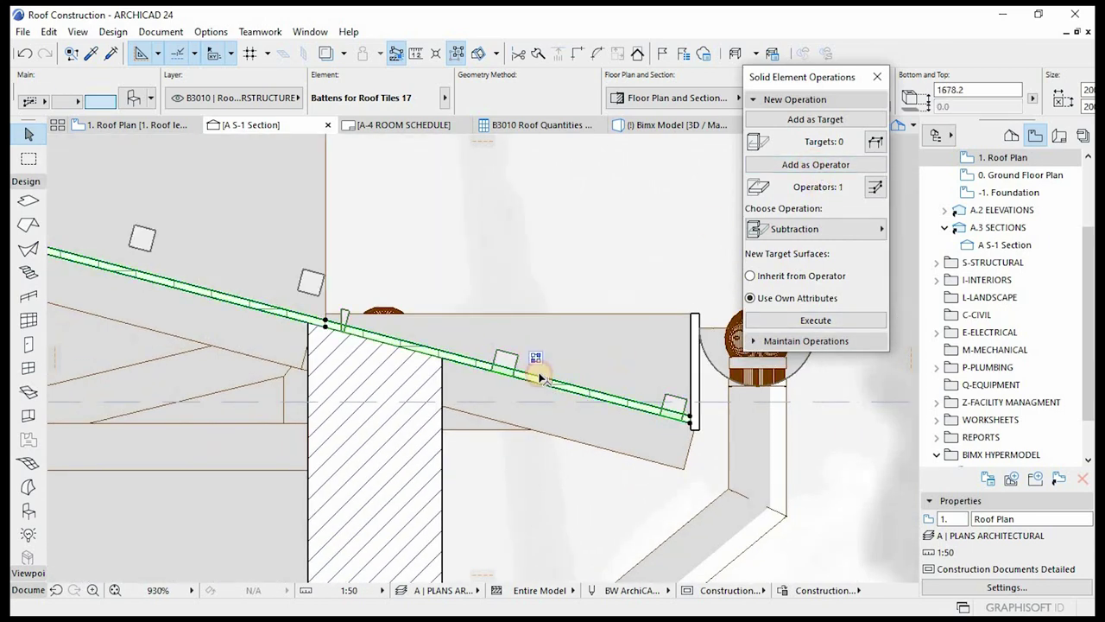
pyautogui.click(816, 121)
pyautogui.click(815, 320)
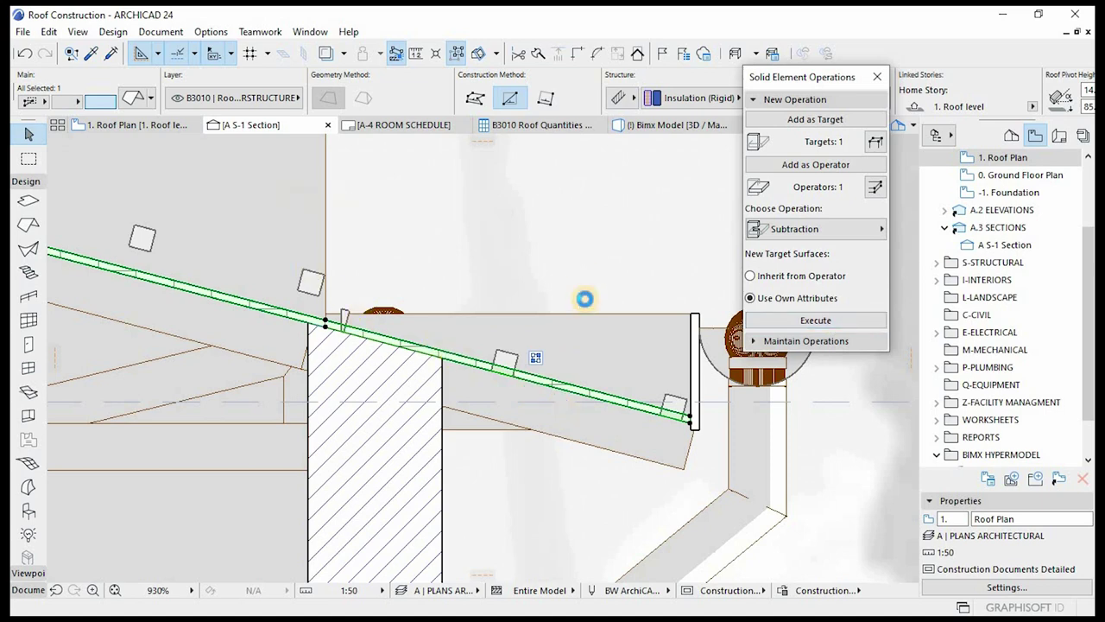
pyautogui.scroll(-5, 657, 435)
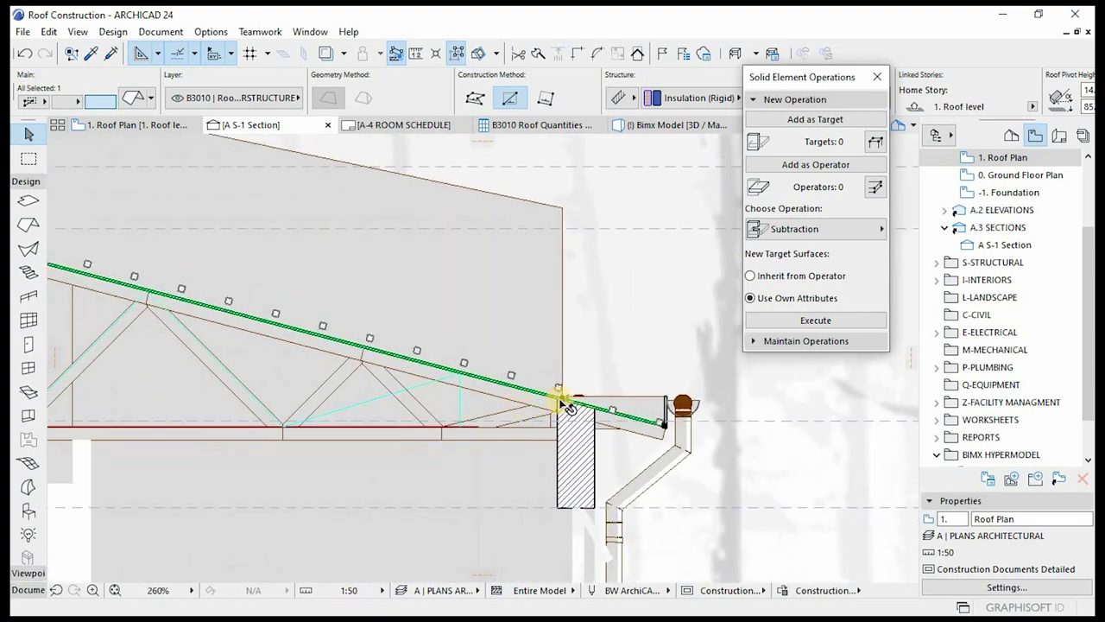
# - Move the main slope's battens down perpendicular to the roof so their lower corners rest on the insulation's underside, and deselect them
pyautogui.click(594, 390)
pyautogui.scroll(9, 595, 393)
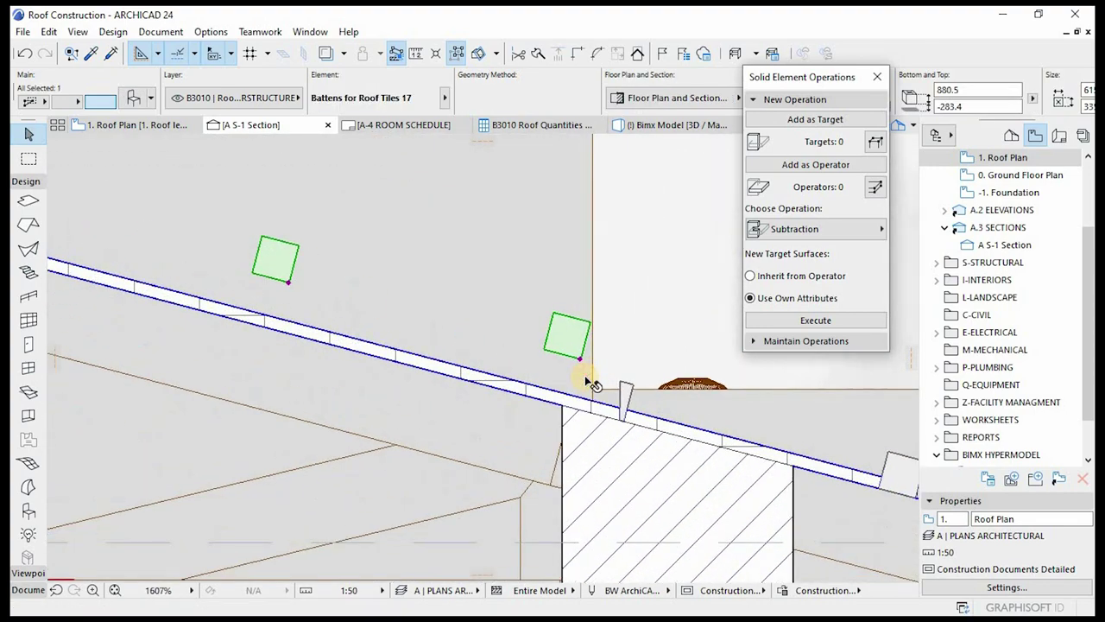
pyautogui.hotkey('ctrl', 'd')
pyautogui.click(580, 357)
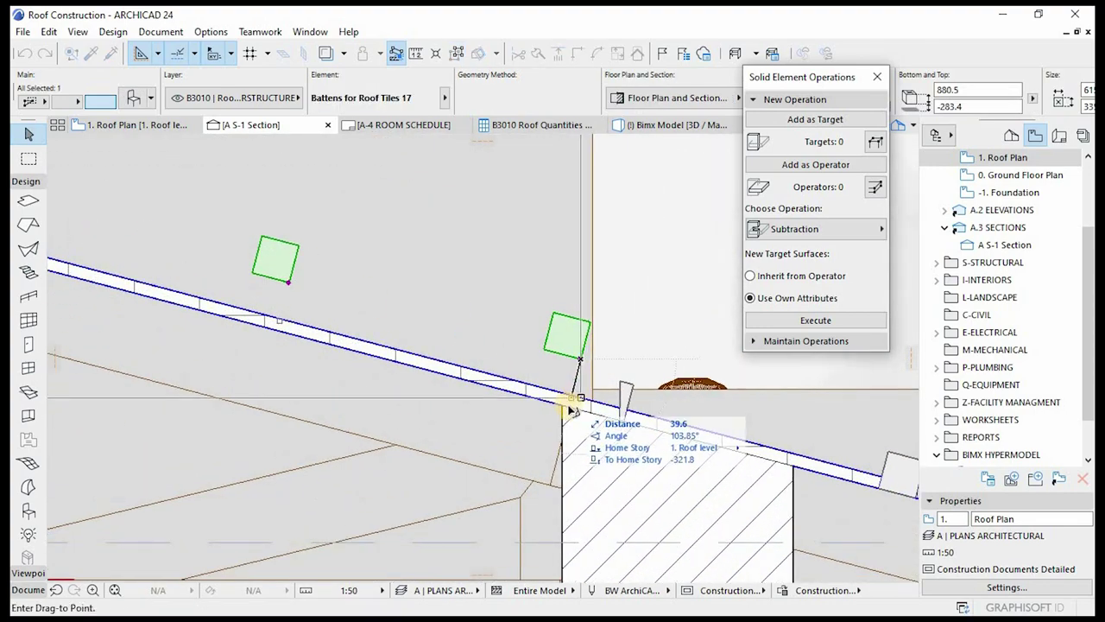
pyautogui.click(569, 408)
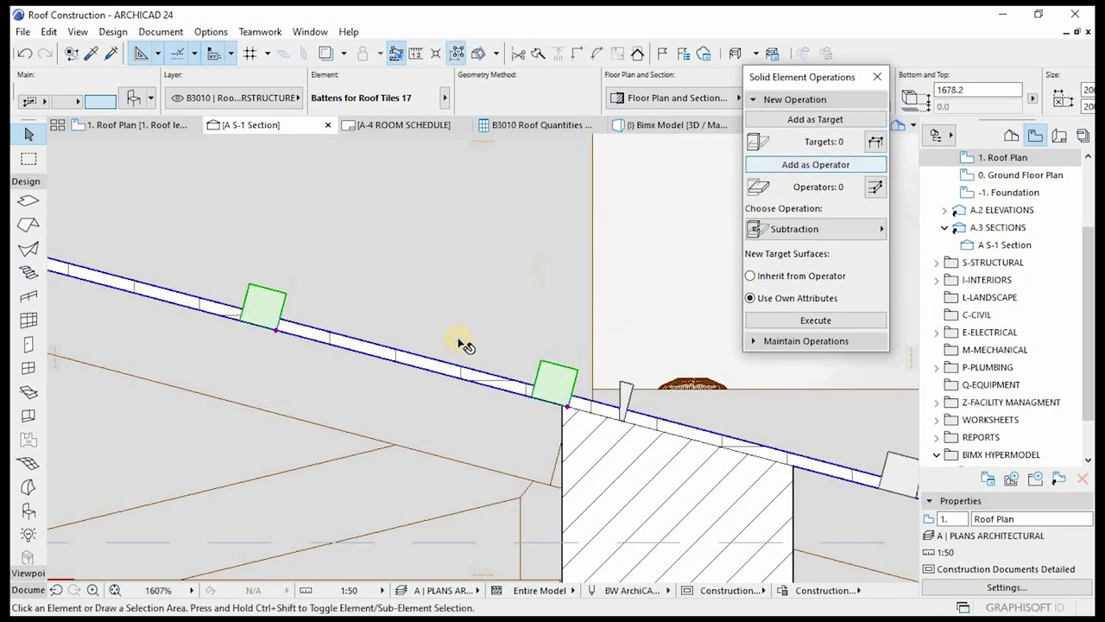
pyautogui.click(458, 345)
pyautogui.scroll(-2, 458, 356)
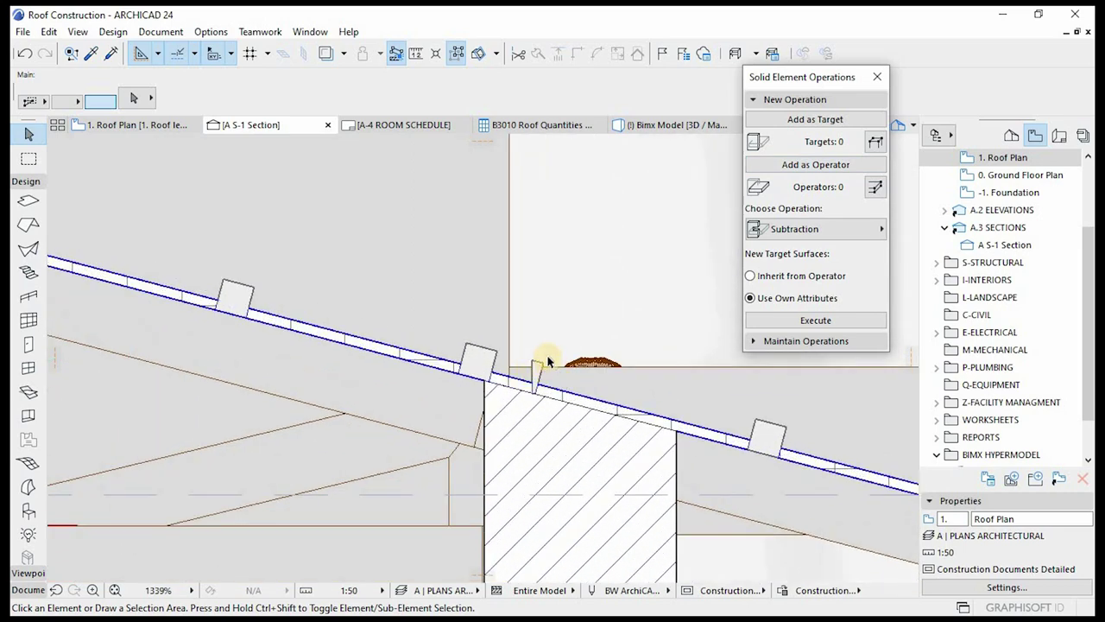
pyautogui.scroll(4, 550, 386)
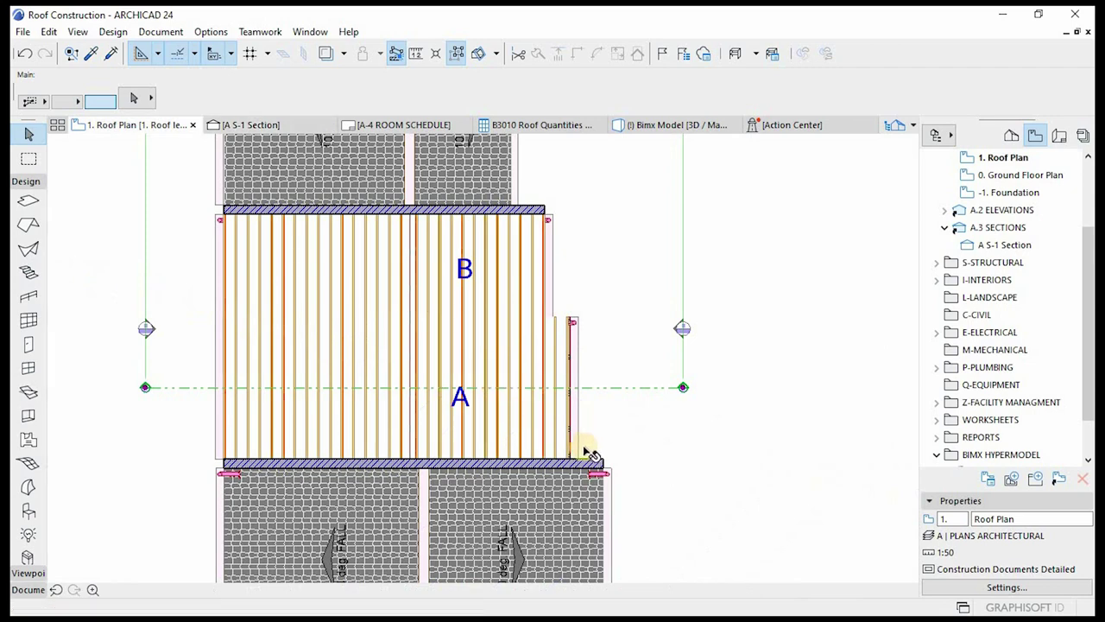
# - In the roof plan, pull in the inner edge of section A's short eave battens by one batten width to drop the innermost batten
pyautogui.click(573, 387)
pyautogui.scroll(8, 577, 348)
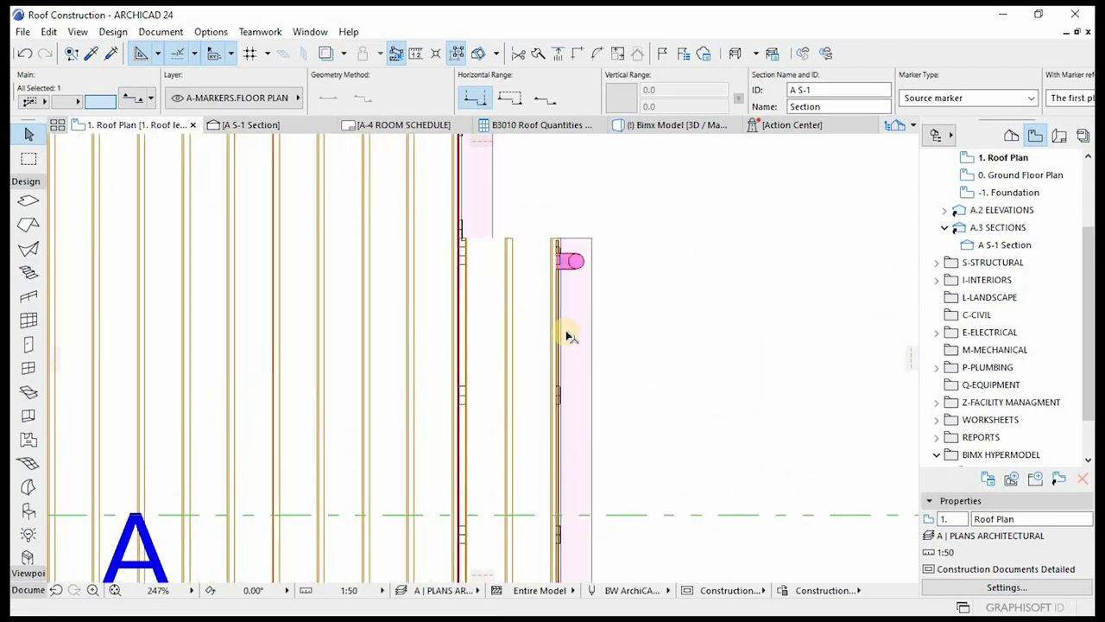
pyautogui.click(451, 431)
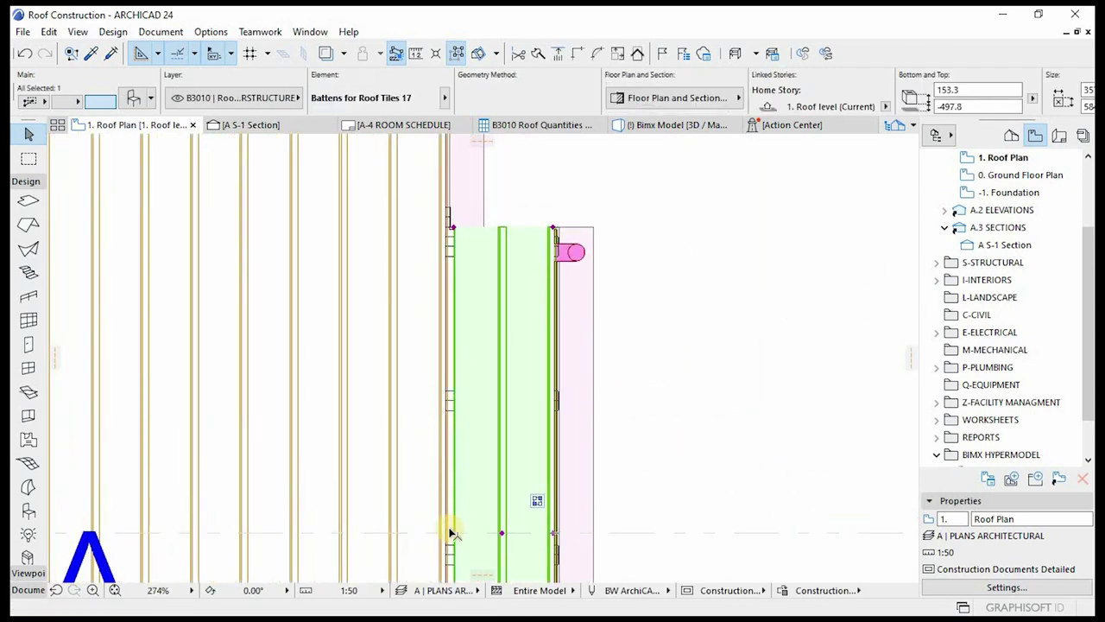
pyautogui.scroll(3, 457, 536)
pyautogui.scroll(5, 455, 557)
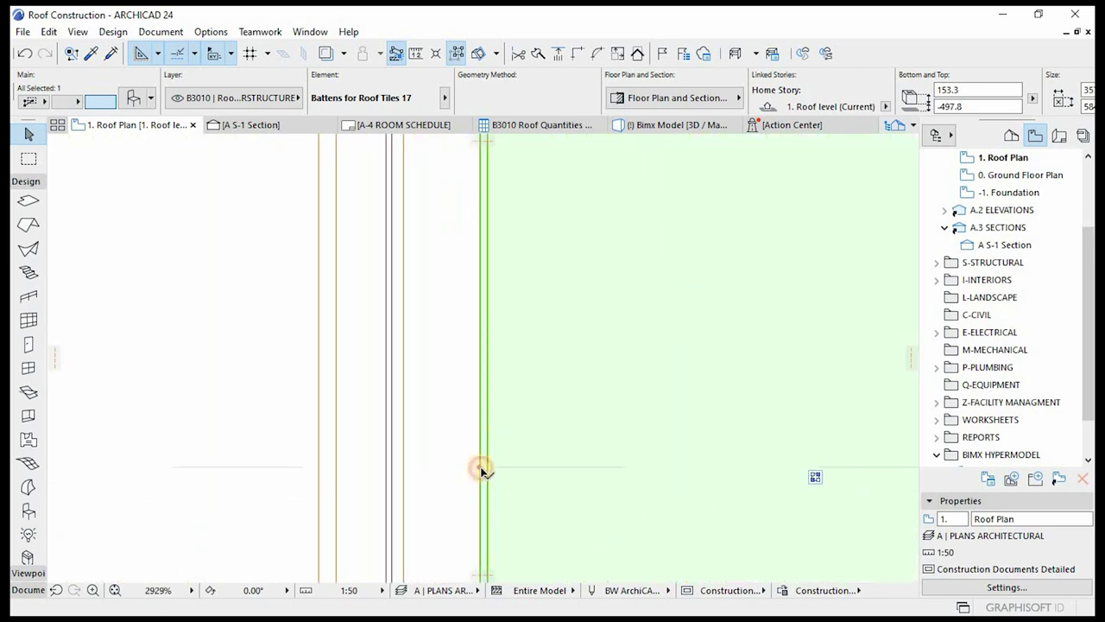
pyautogui.click(492, 463)
pyautogui.press('Escape')
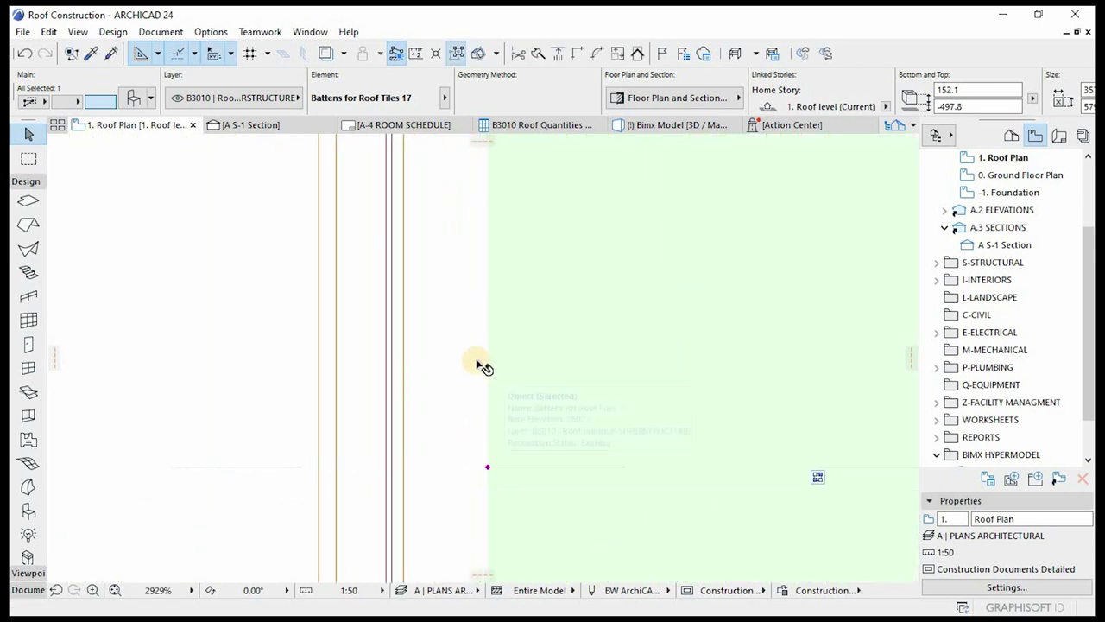
pyautogui.scroll(-5, 518, 389)
pyautogui.scroll(-5, 654, 420)
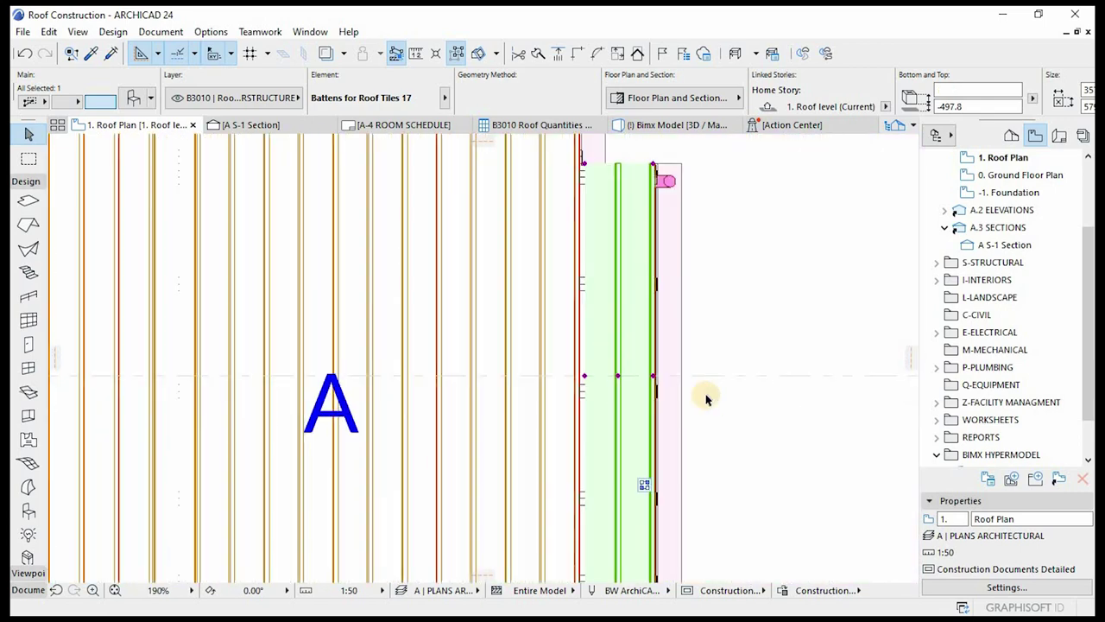
pyautogui.click(707, 399)
# - Examine the middle section's battens in the 3D model, from the short eave and gutter corner up to the ridge
pyautogui.press('F3')
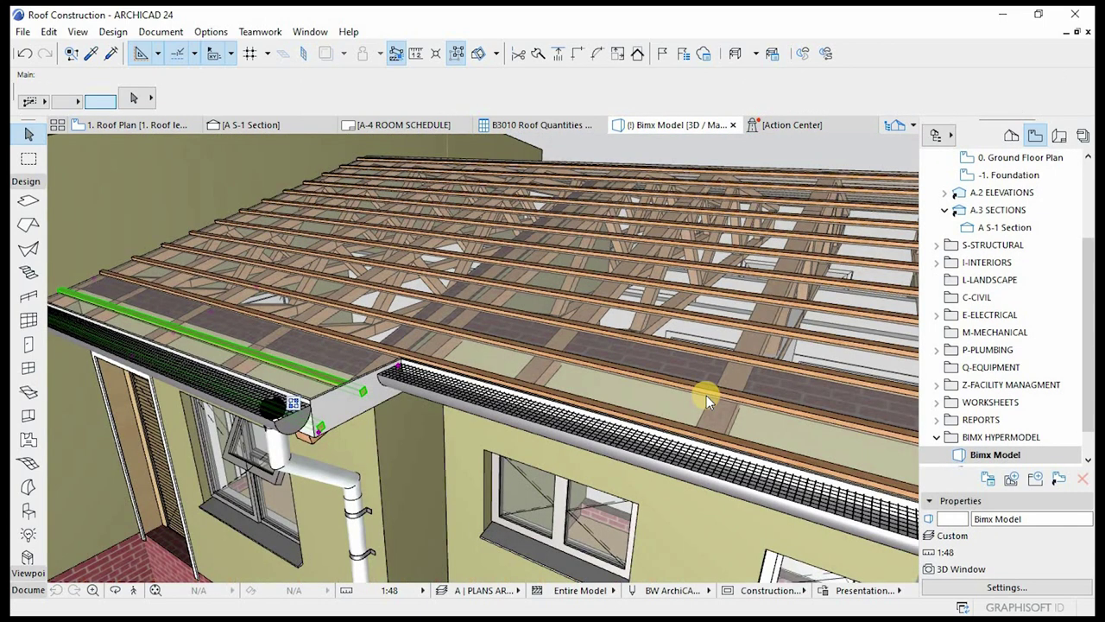
pyautogui.scroll(5, 302, 415)
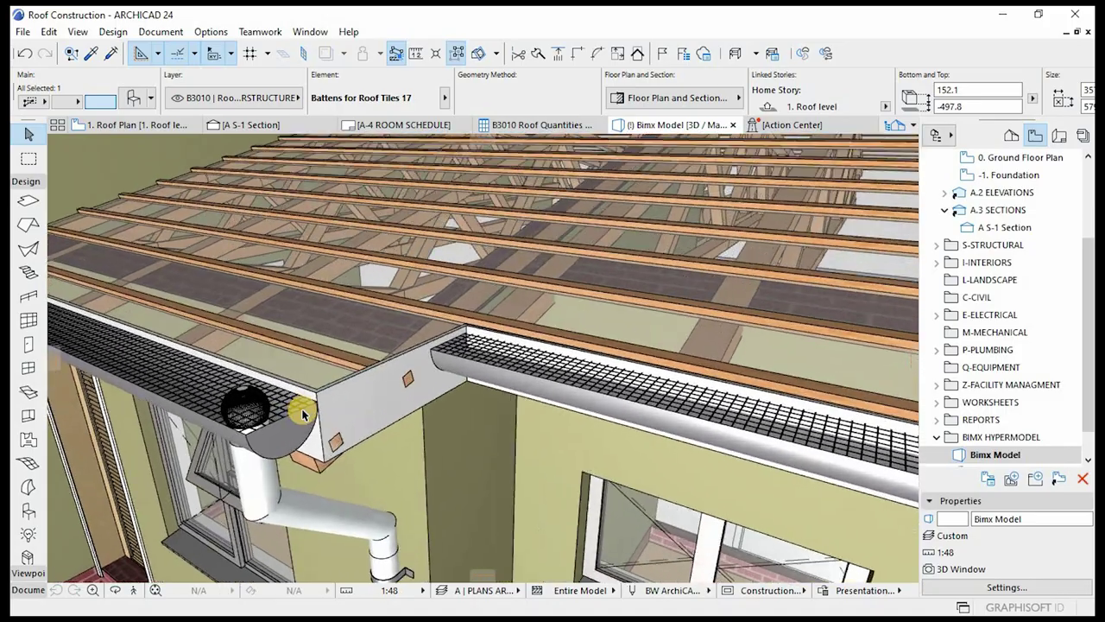
pyautogui.keyDown('shift'); pyautogui.moveTo(461, 394); pyautogui.dragTo(456, 350, button='middle'); pyautogui.keyUp('shift')
pyautogui.scroll(6, 332, 302)
pyautogui.keyDown('shift'); pyautogui.moveTo(230, 324); pyautogui.dragTo(593, 410, button='middle'); pyautogui.keyUp('shift')
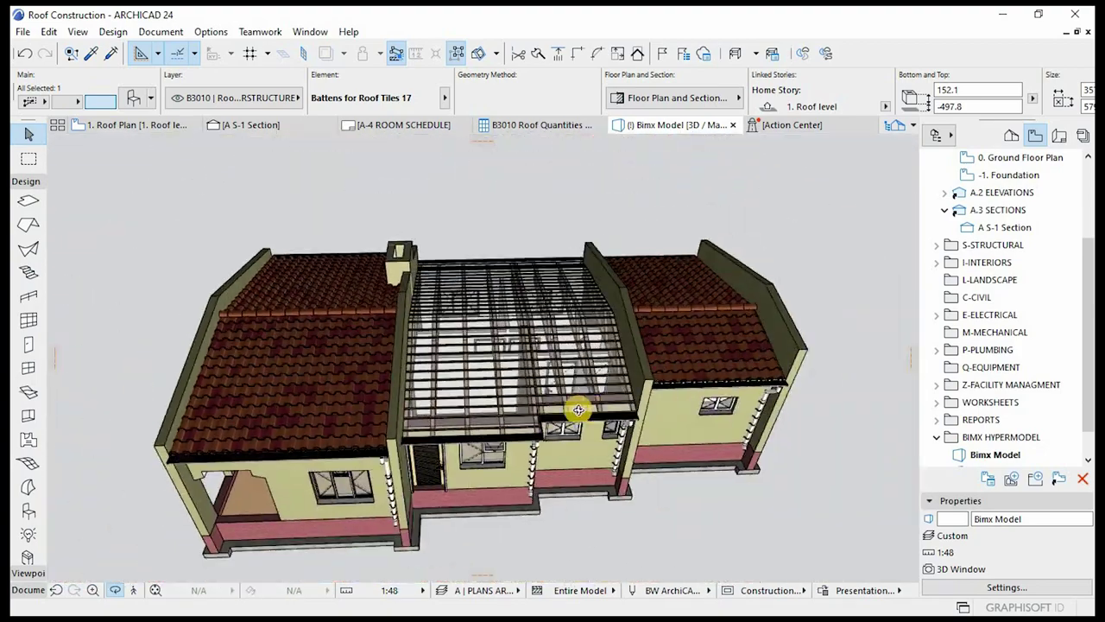
pyautogui.keyDown('shift'); pyautogui.moveTo(356, 396); pyautogui.dragTo(572, 421, button='middle'); pyautogui.keyUp('shift')
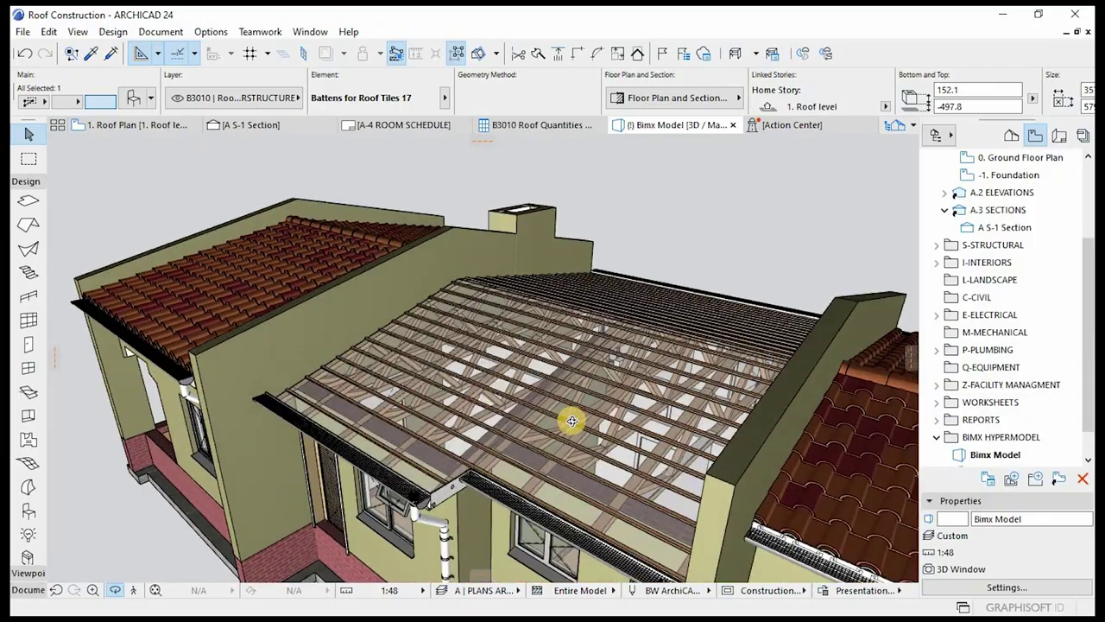
pyautogui.scroll(2, 573, 421)
pyautogui.moveTo(499, 354)
pyautogui.keyDown('shift'); pyautogui.mouseDown(button='middle')
pyautogui.moveTo(446, 382)
pyautogui.moveTo(513, 366)
pyautogui.moveTo(458, 363)
pyautogui.moveTo(462, 436)
pyautogui.moveTo(592, 452)
pyautogui.moveTo(519, 382)
pyautogui.moveTo(506, 389)
pyautogui.moveTo(528, 428)
pyautogui.mouseUp(button='middle'); pyautogui.keyUp('shift')
pyautogui.scroll(3, 416, 407)
pyautogui.keyDown('shift'); pyautogui.moveTo(416, 407); pyautogui.dragTo(401, 365, button='middle'); pyautogui.keyUp('shift')
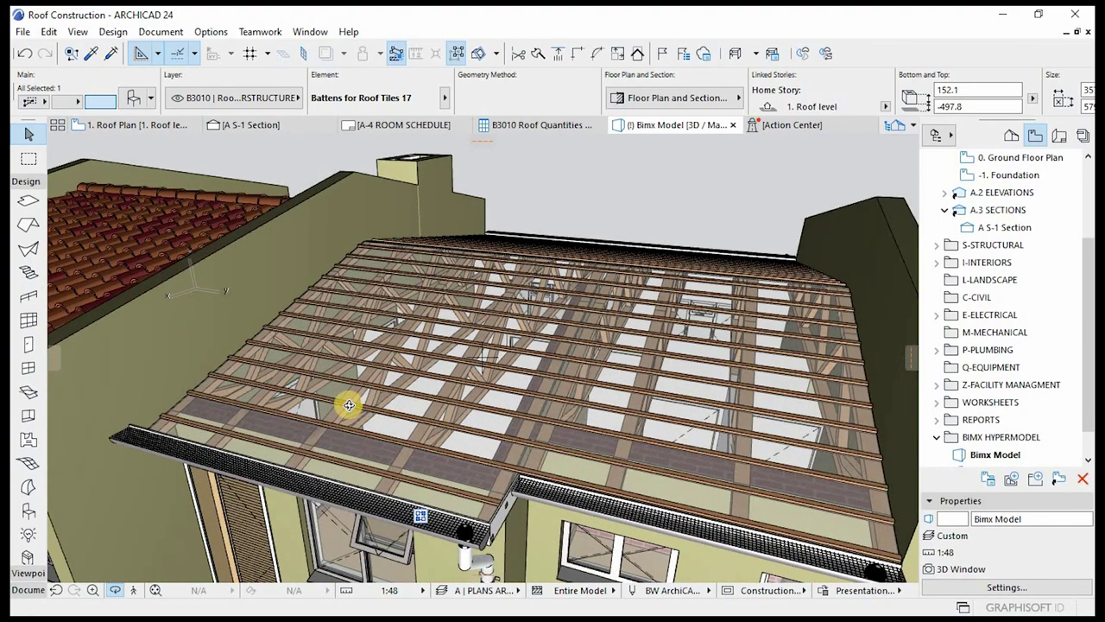
pyautogui.keyDown('shift'); pyautogui.moveTo(501, 407); pyautogui.dragTo(528, 404, button='middle'); pyautogui.keyUp('shift')
pyautogui.scroll(5, 518, 418)
# - In the 3D model, select the rigid insulation roof planes on both slopes of the middle section
pyautogui.click(503, 422)
pyautogui.scroll(-6, 481, 418)
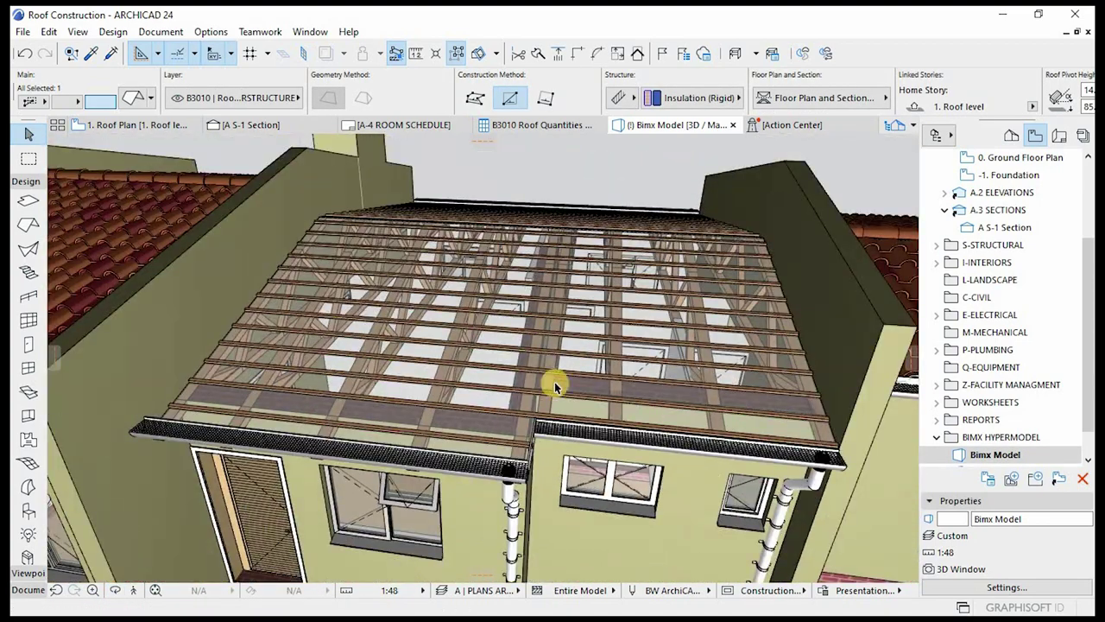
pyautogui.scroll(5, 506, 228)
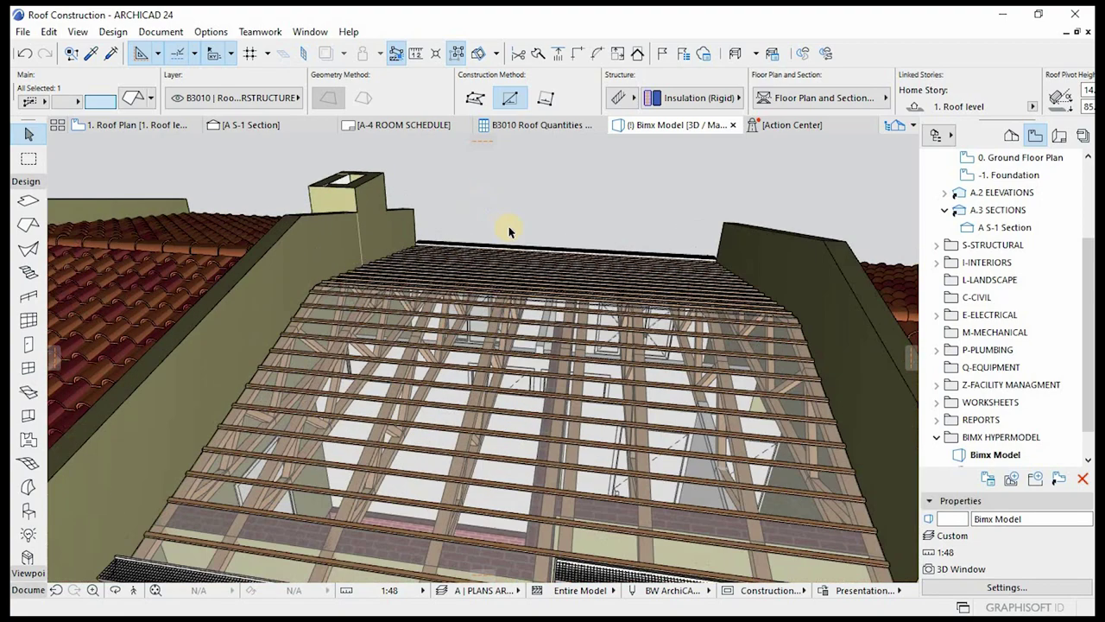
pyautogui.scroll(-5, 501, 298)
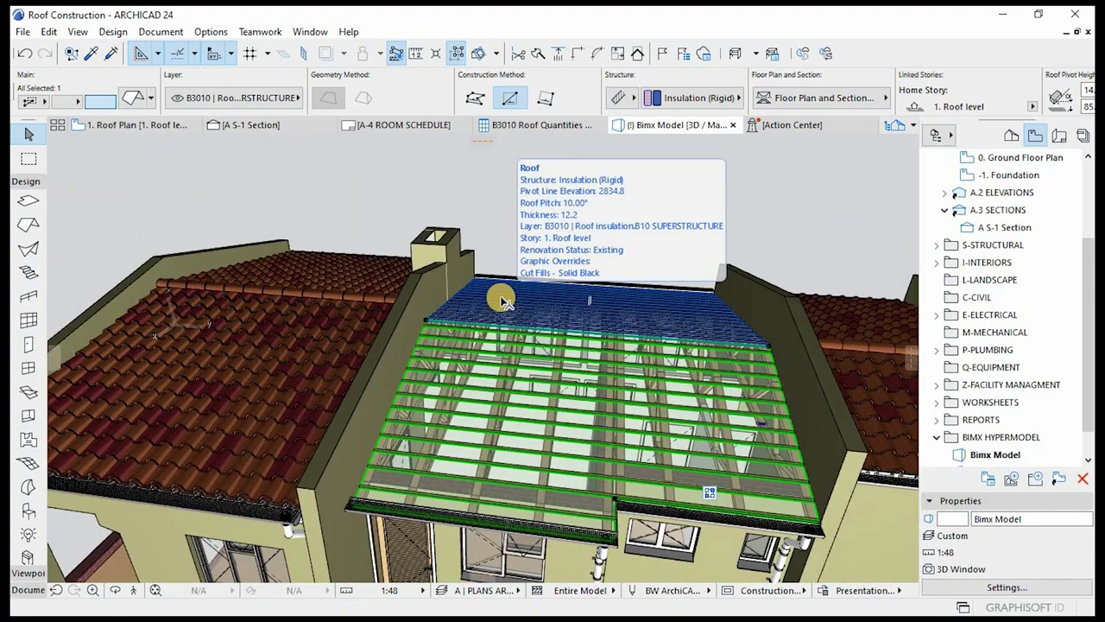
pyautogui.scroll(2, 501, 298)
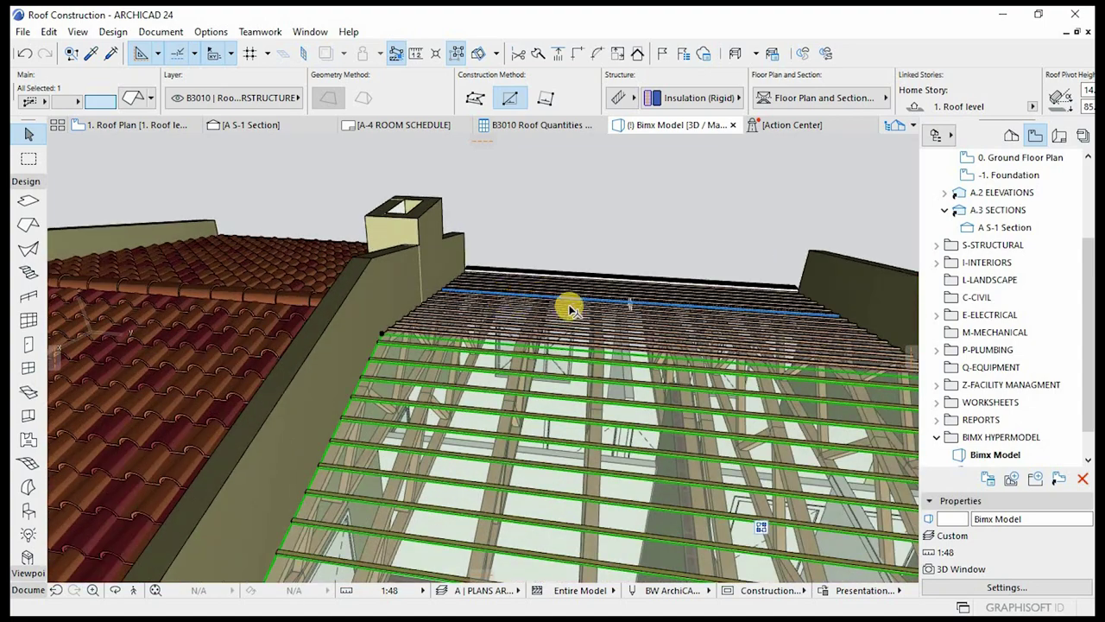
pyautogui.scroll(-2, 660, 326)
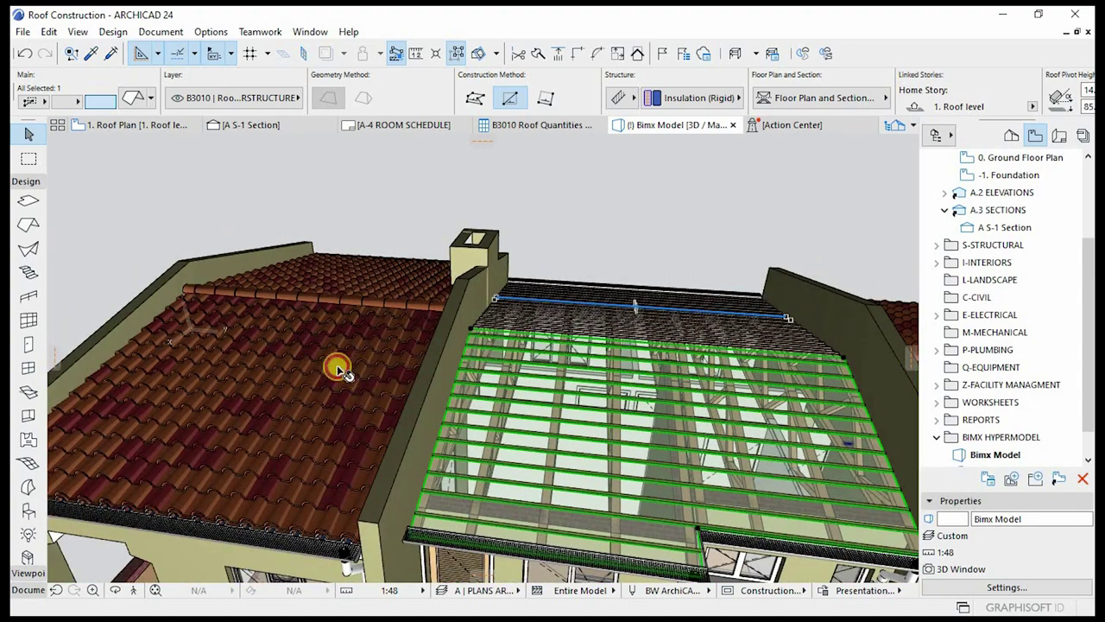
pyautogui.click(373, 389)
pyautogui.scroll(3, 708, 321)
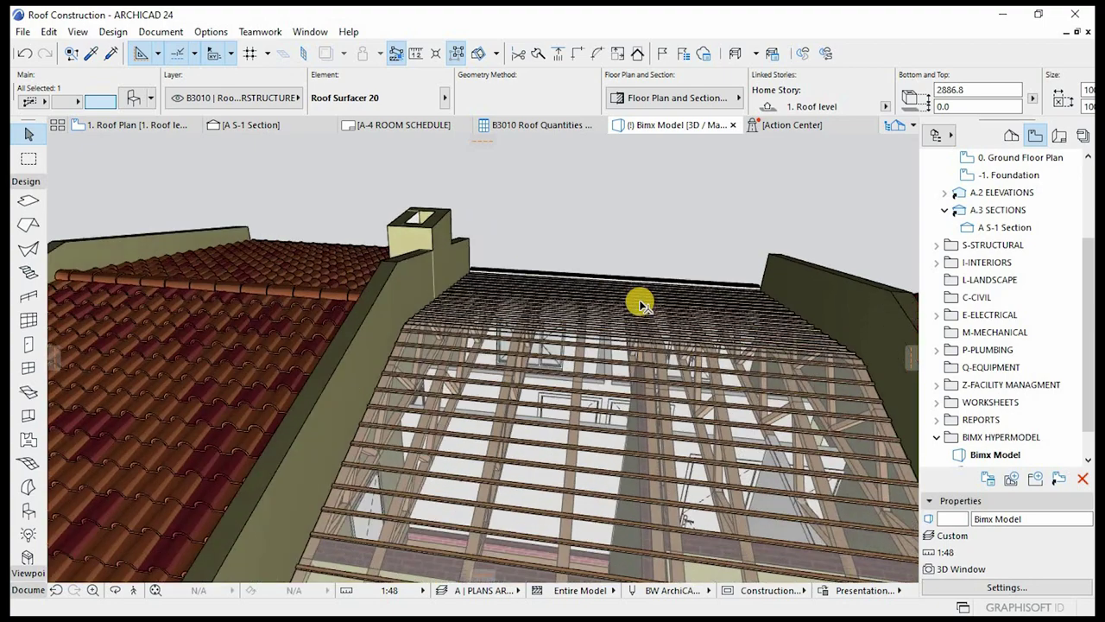
pyautogui.scroll(2, 581, 411)
pyautogui.keyDown('shift'); pyautogui.click(599, 438); pyautogui.keyUp('shift')
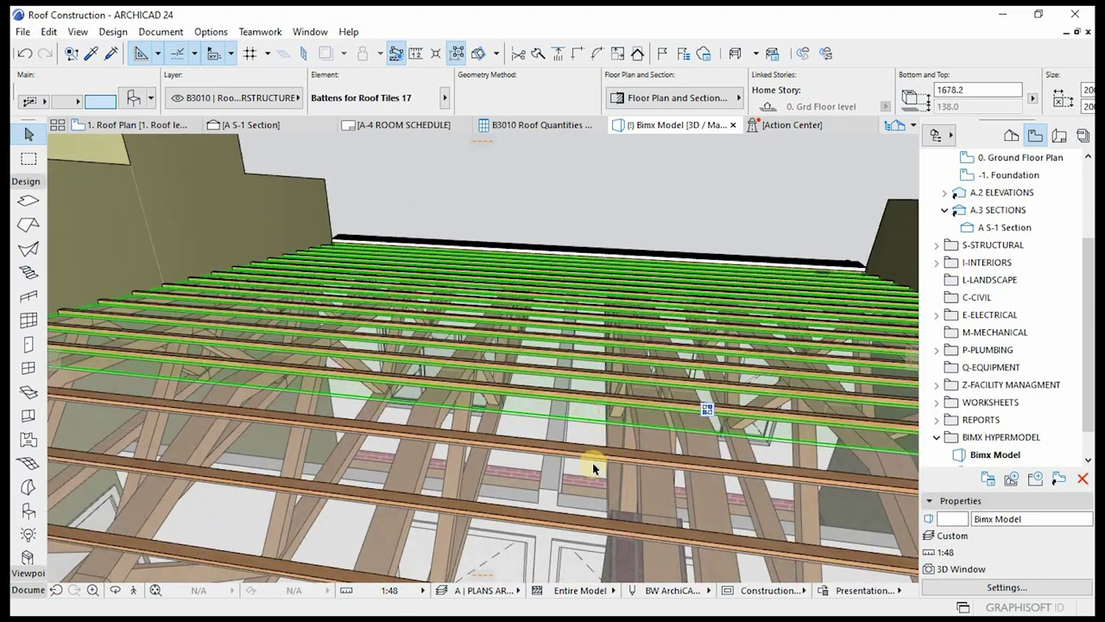
pyautogui.scroll(-5, 584, 385)
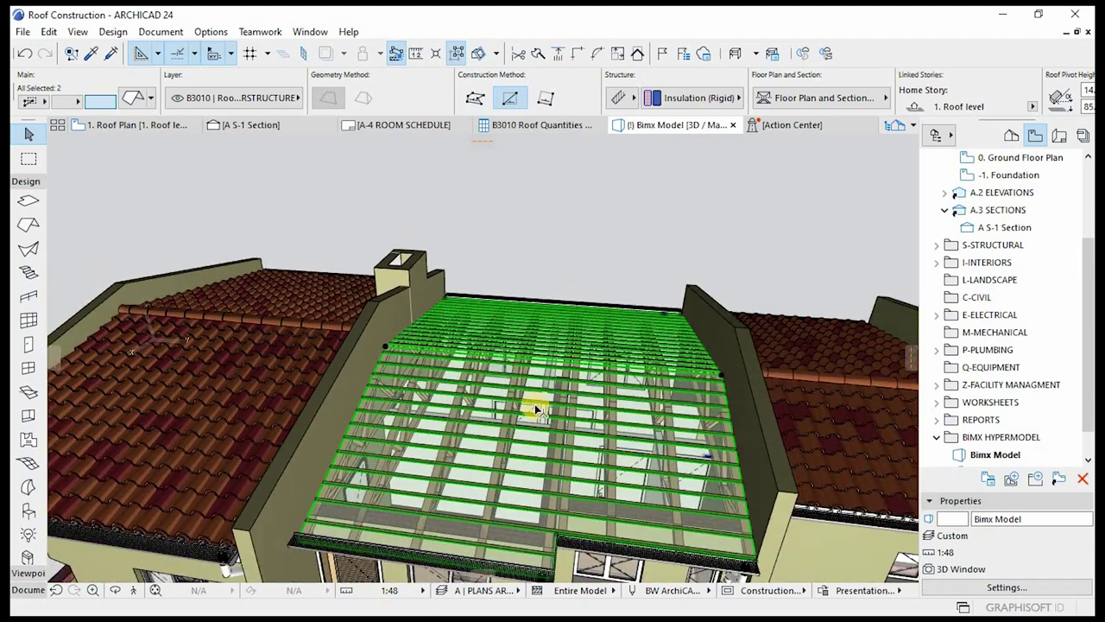
pyautogui.scroll(-2, 480, 362)
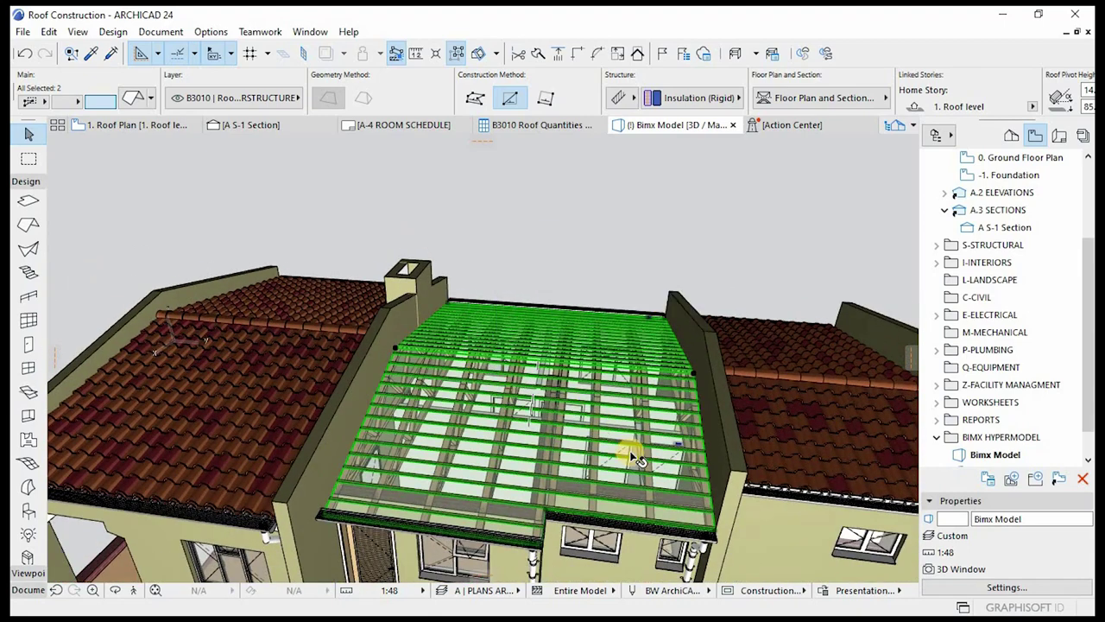
# - Start a roof accessory for the selected roofs using Roof Surfacer 24, set to Italian Tiles with the Detailed 3D level
pyautogui.click(113, 32)
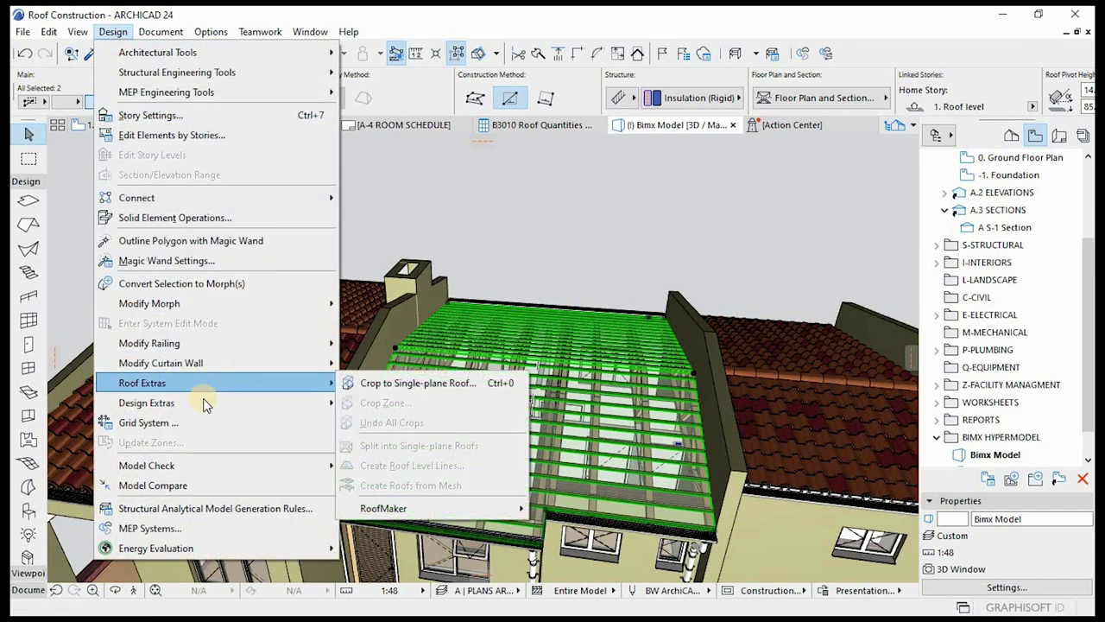
pyautogui.moveTo(203, 399)
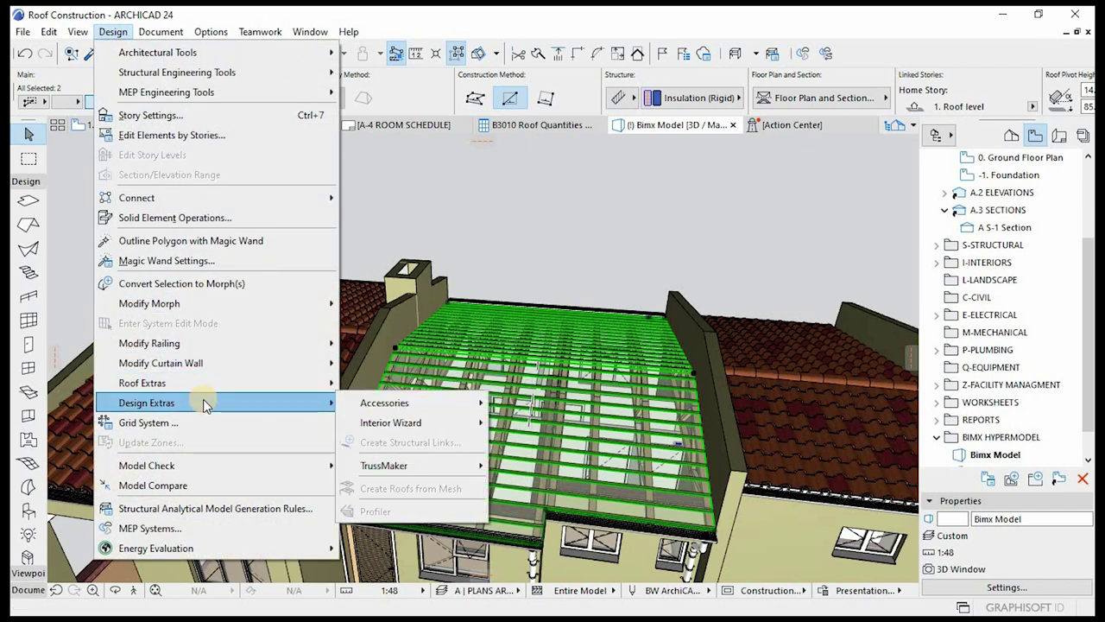
pyautogui.moveTo(380, 408)
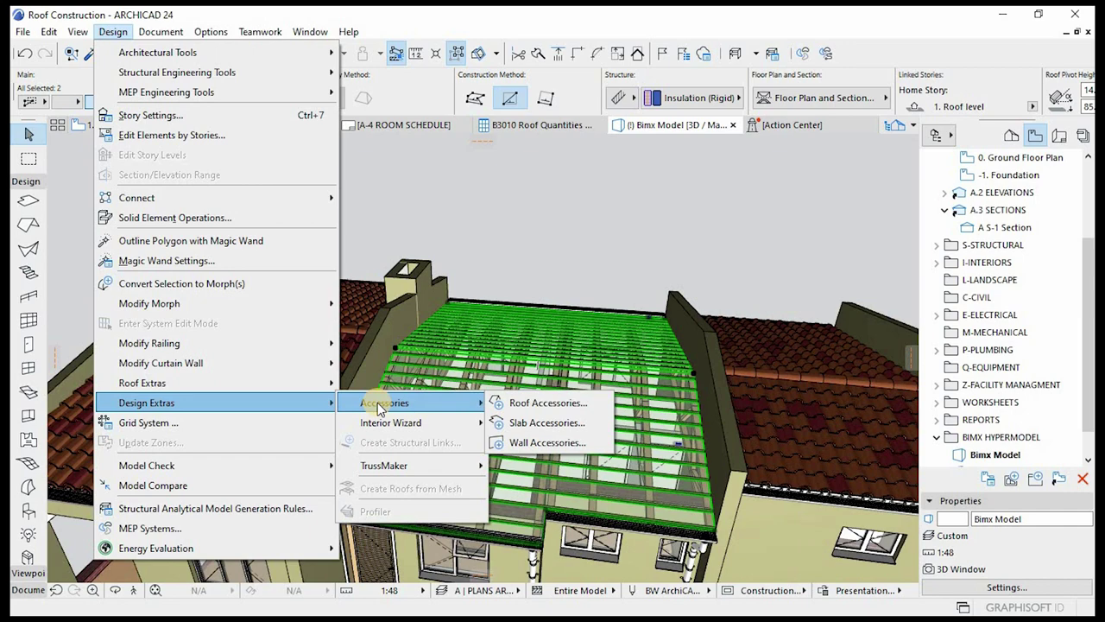
pyautogui.click(535, 402)
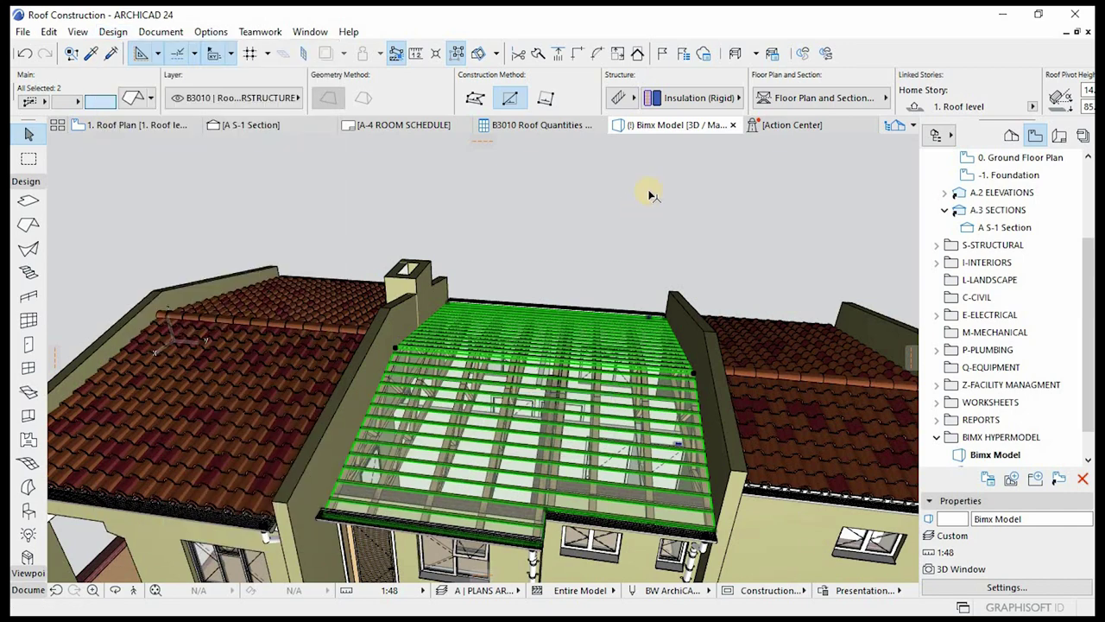
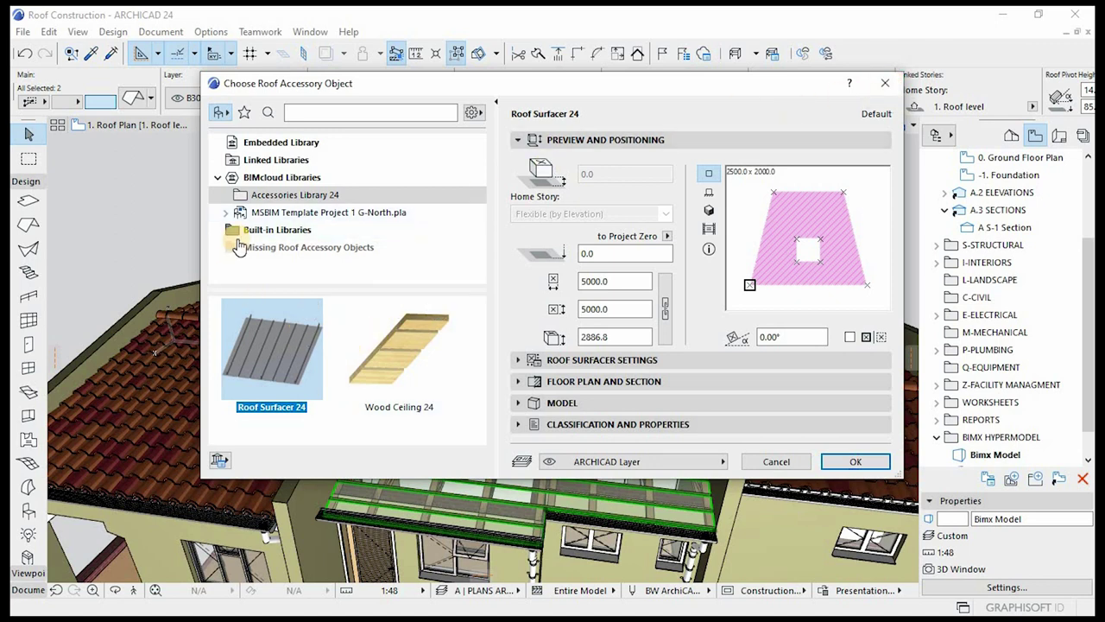
pyautogui.click(523, 361)
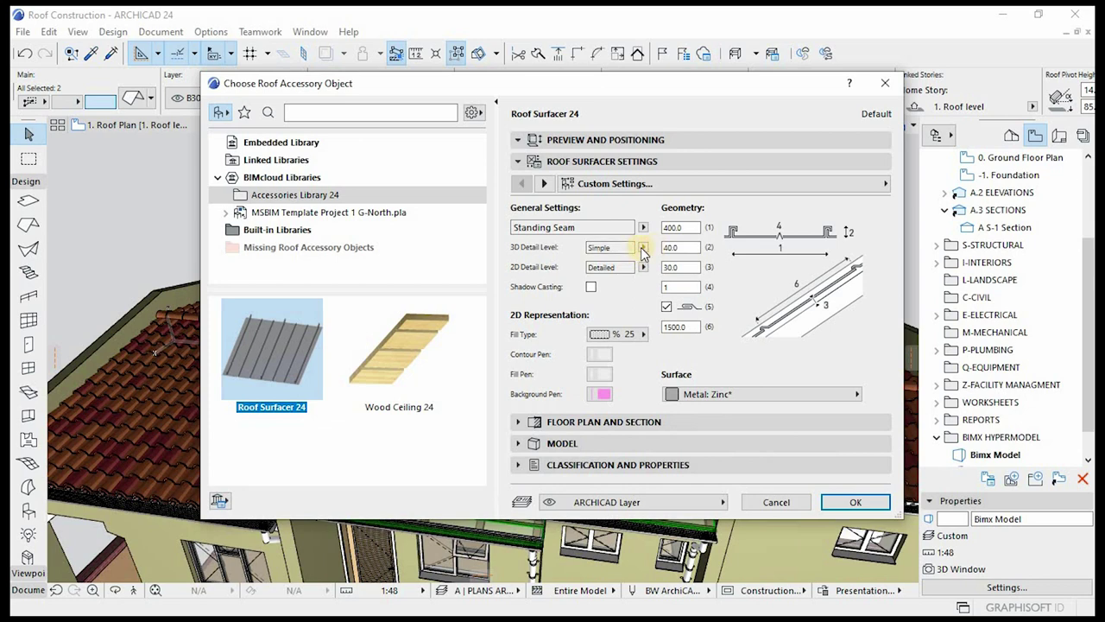
pyautogui.click(643, 228)
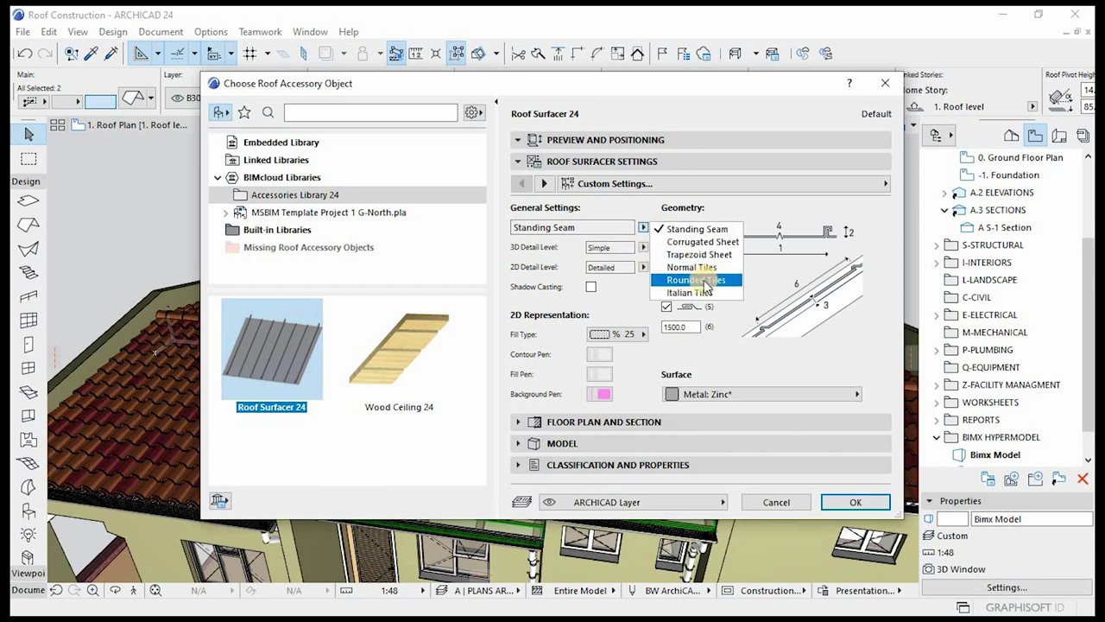
pyautogui.click(690, 292)
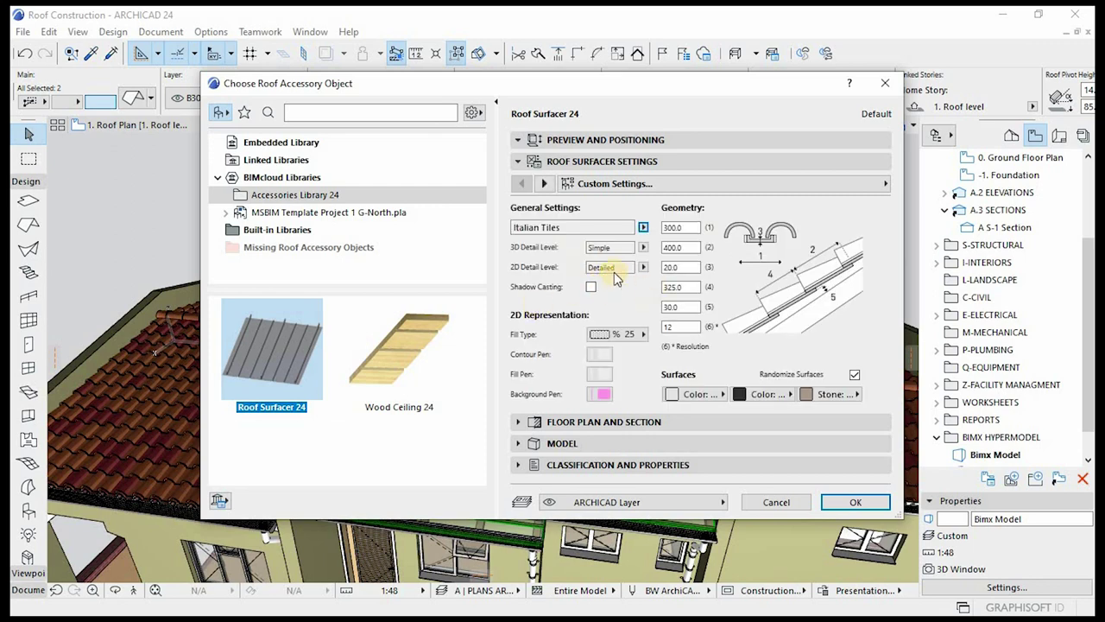
pyautogui.click(643, 246)
pyautogui.click(673, 248)
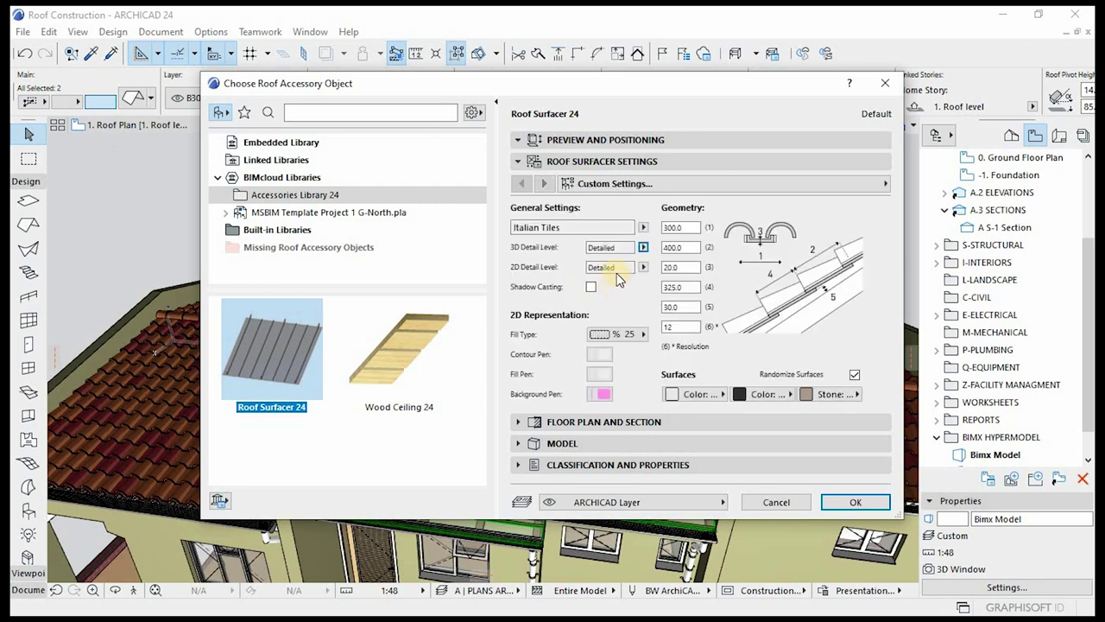
# - Set the roof surfacer's background pen to black and open the fill pen colour choices
pyautogui.click(608, 398)
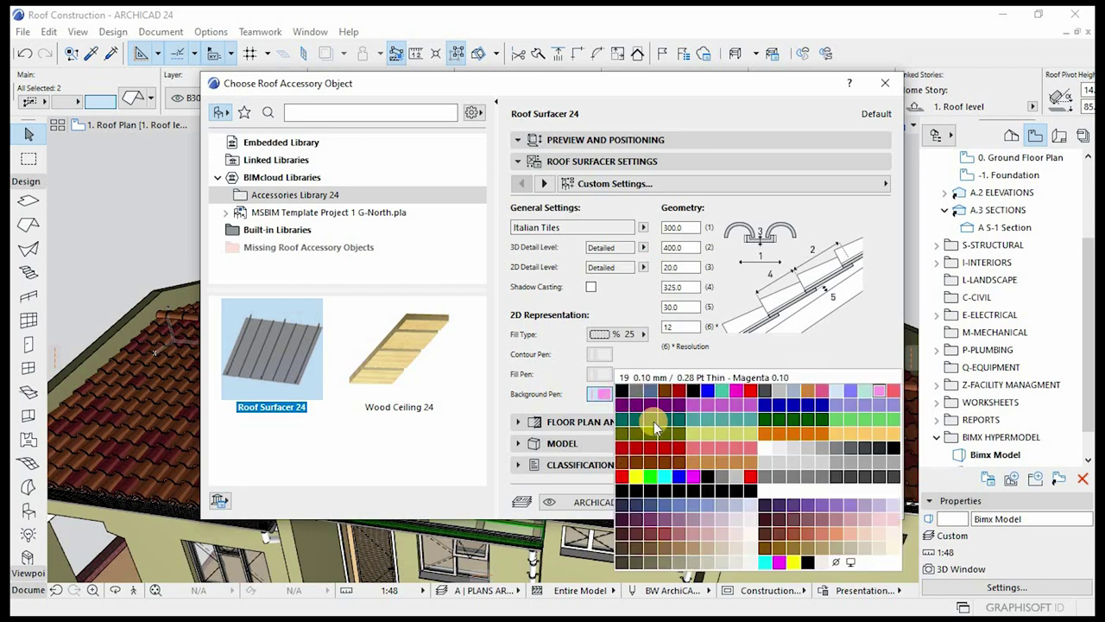
pyautogui.click(698, 395)
pyautogui.click(599, 374)
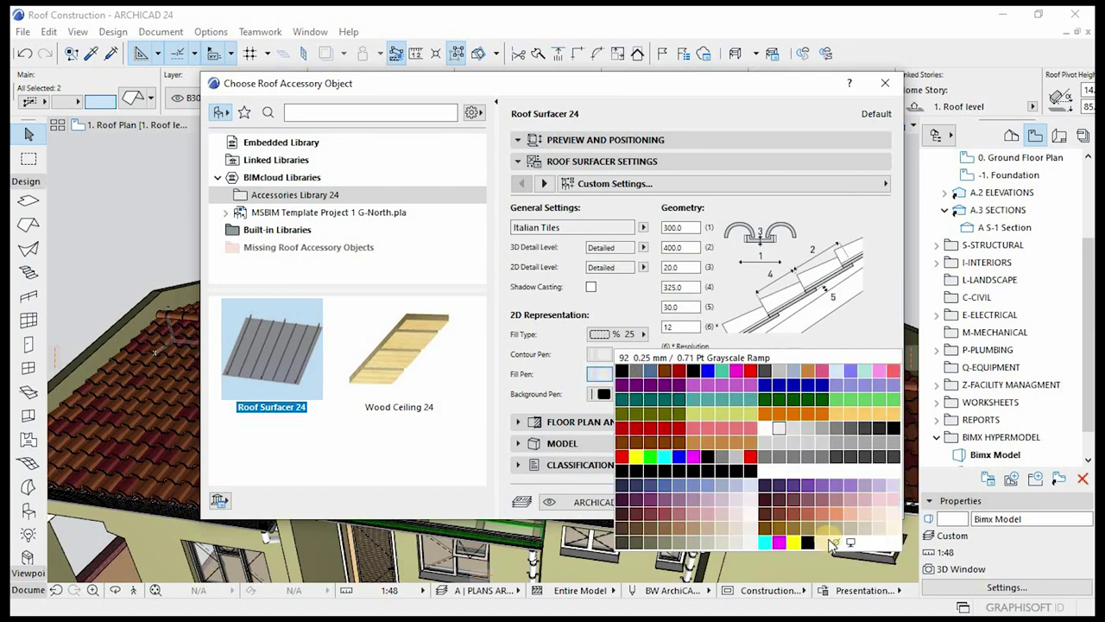
# - Set the Roof Surfacer's 2D fill pen to transparent and its contour pen to blue
pyautogui.click(834, 544)
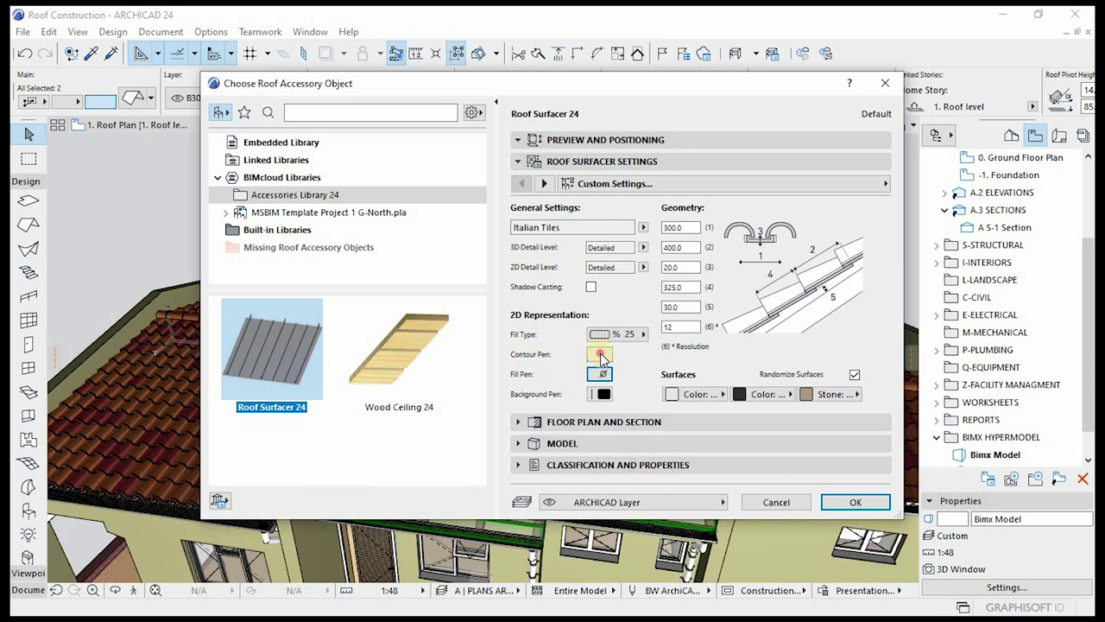
pyautogui.click(600, 355)
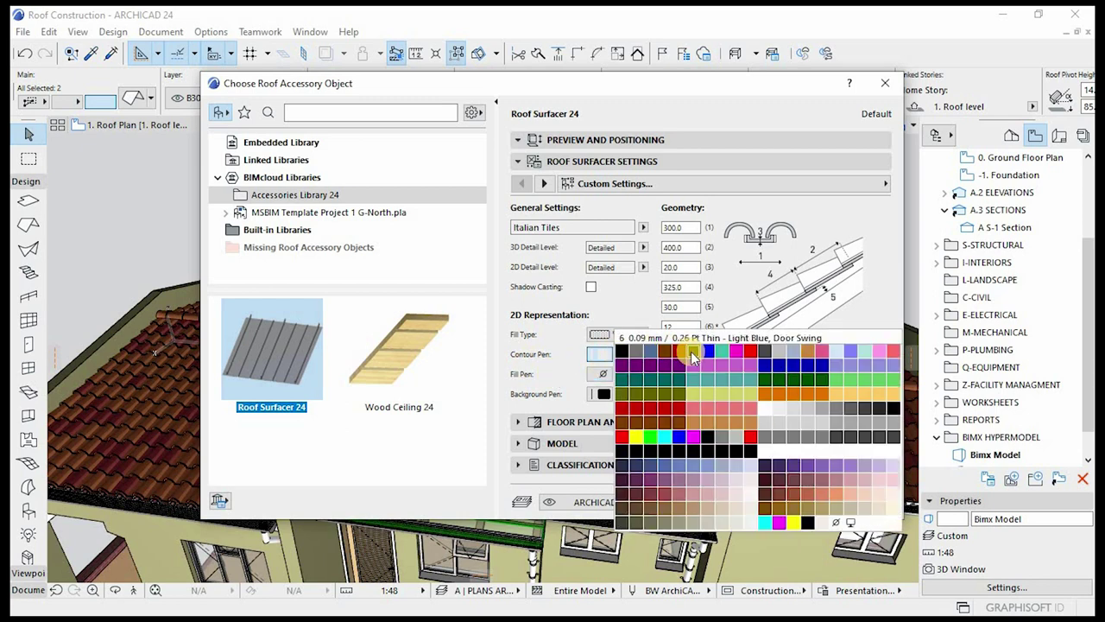
pyautogui.click(679, 436)
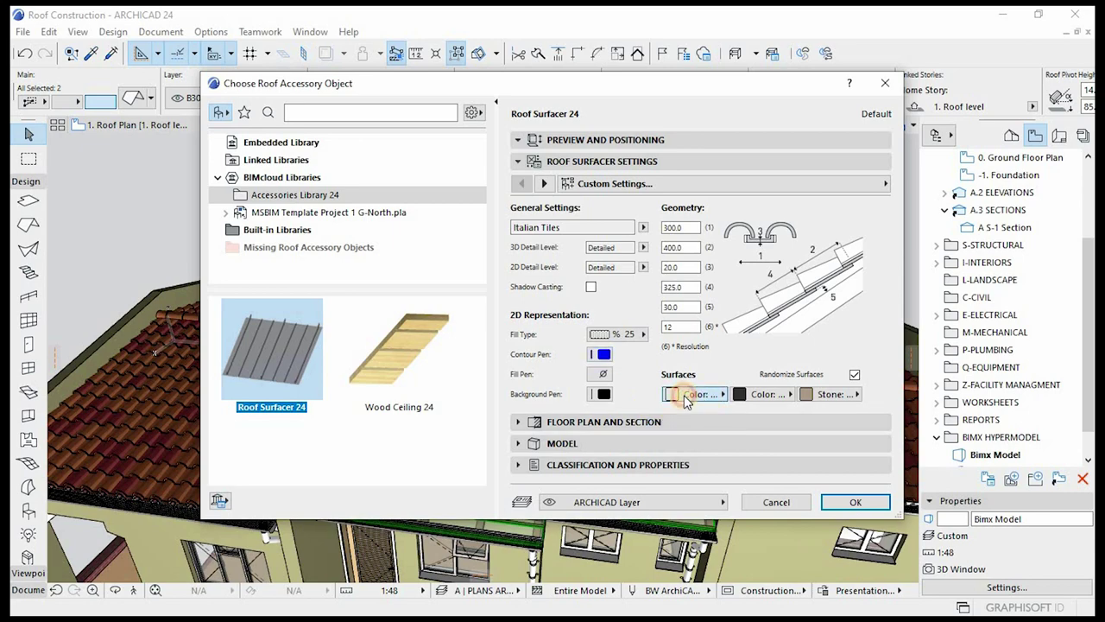
# - Set the first of the three tile surfaces to Kling RAL 2002 RED ORANGE
pyautogui.click(687, 394)
pyautogui.click(715, 420)
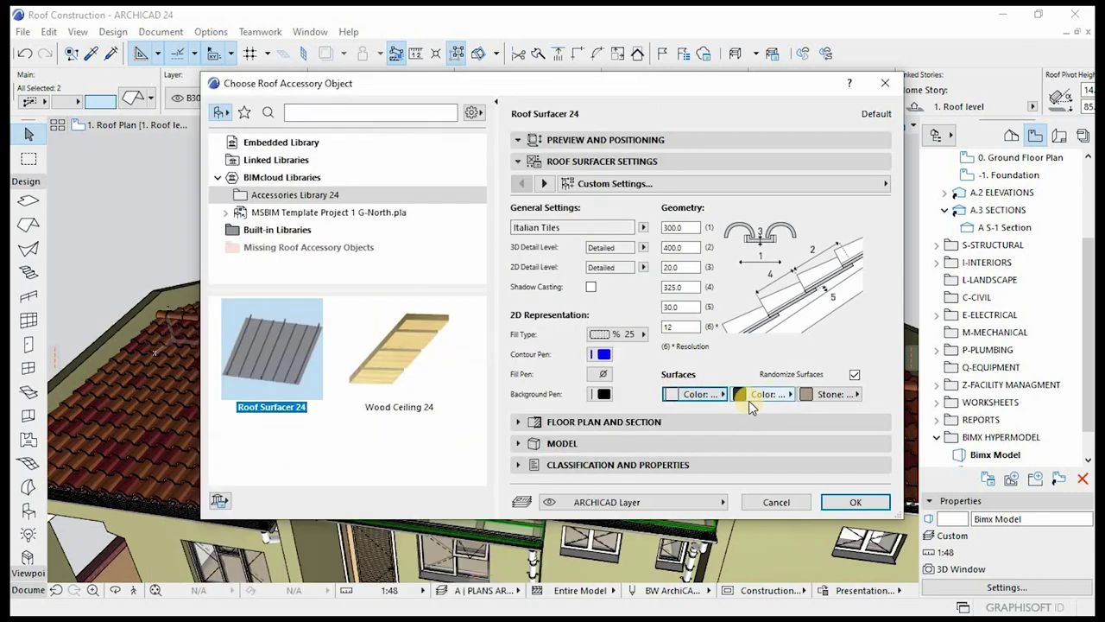
pyautogui.click(701, 394)
pyautogui.scroll(-10, 538, 337)
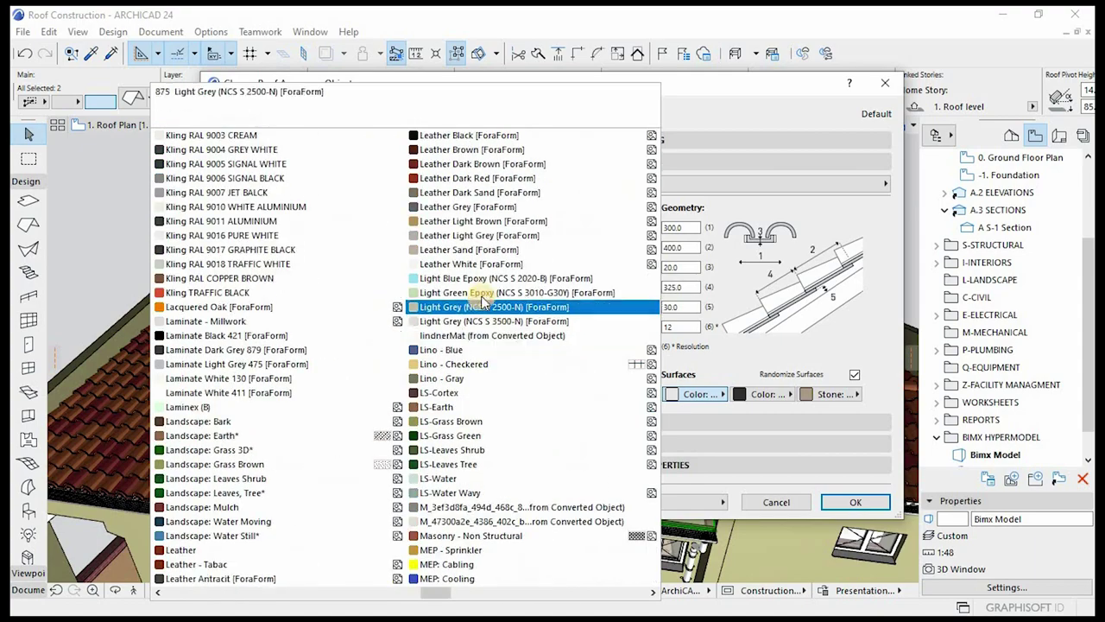
pyautogui.scroll(-12, 473, 311)
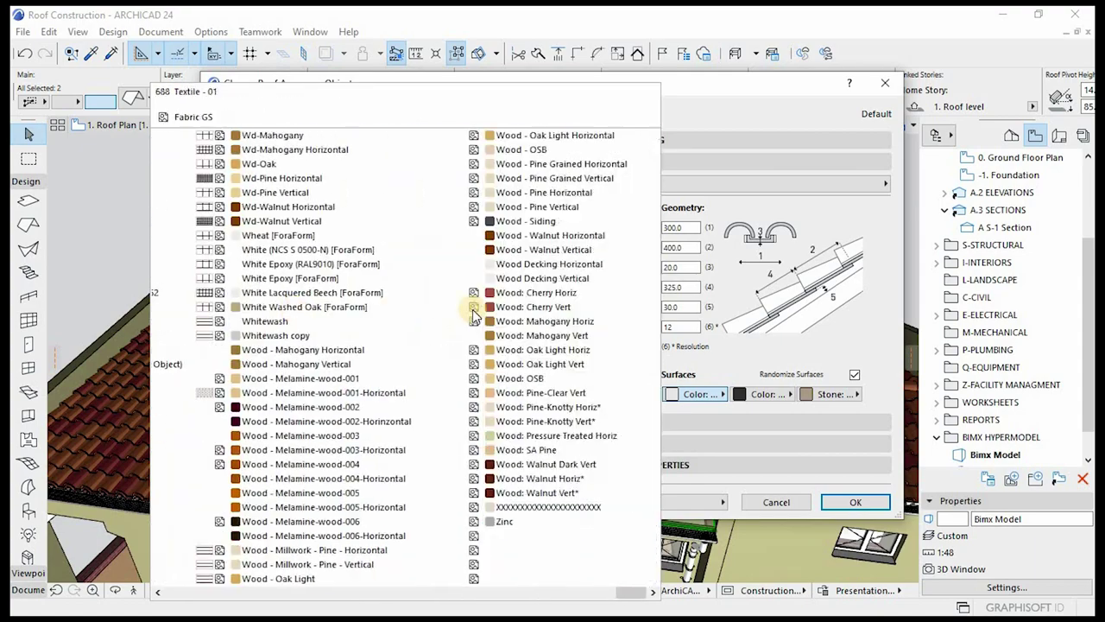
pyautogui.scroll(15, 472, 309)
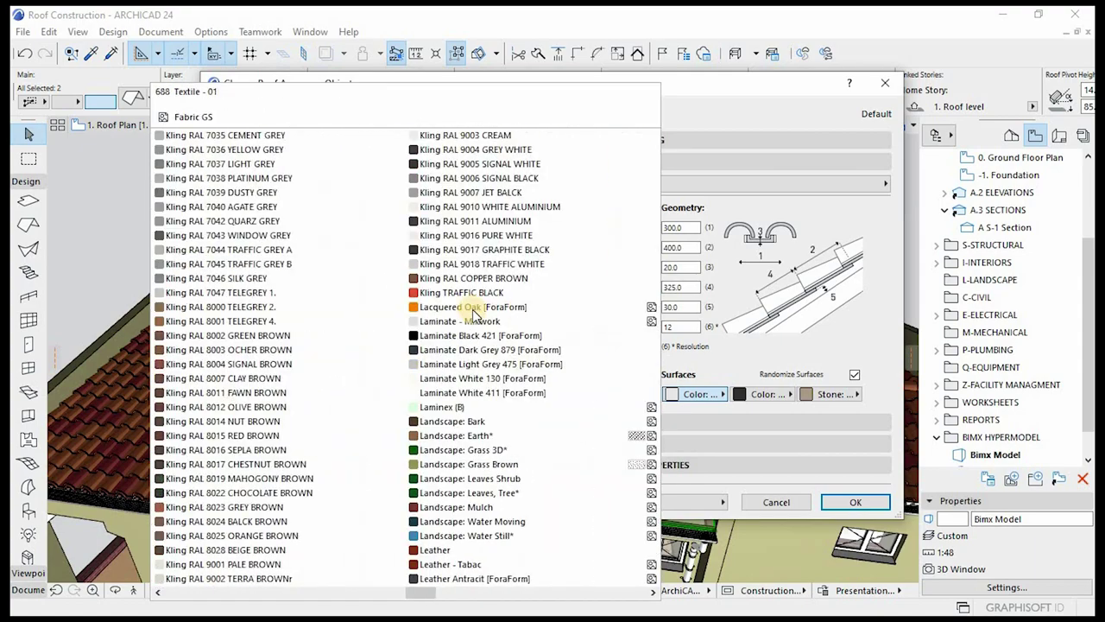
pyautogui.scroll(10, 473, 313)
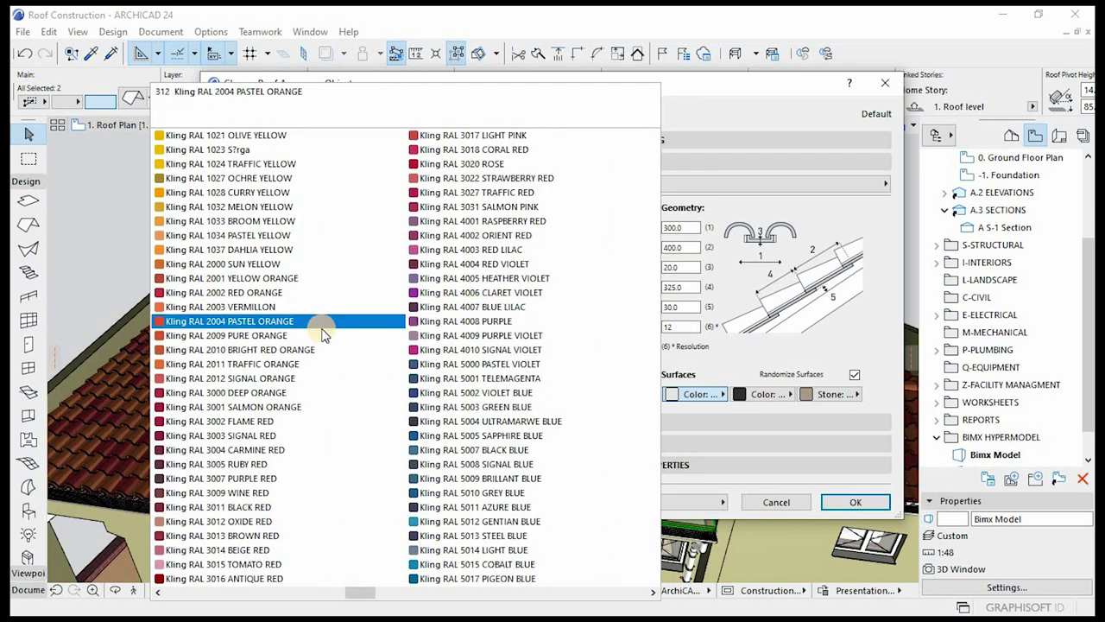
pyautogui.click(271, 293)
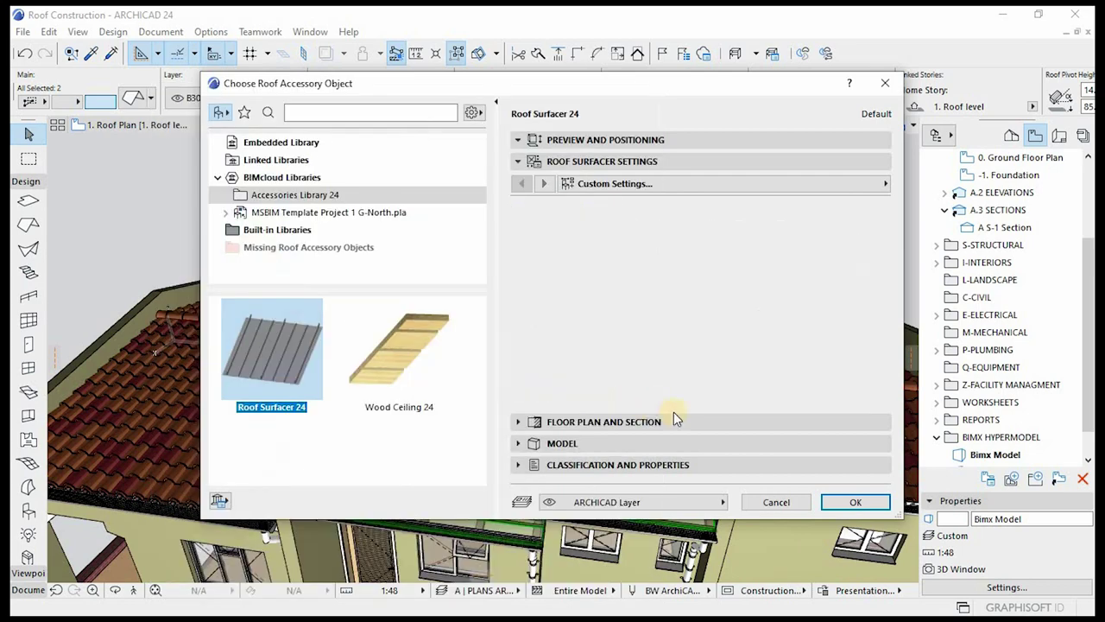
# - Set the second tile surface to Kling RAL 2001 YELLOW ORANGE
pyautogui.click(763, 394)
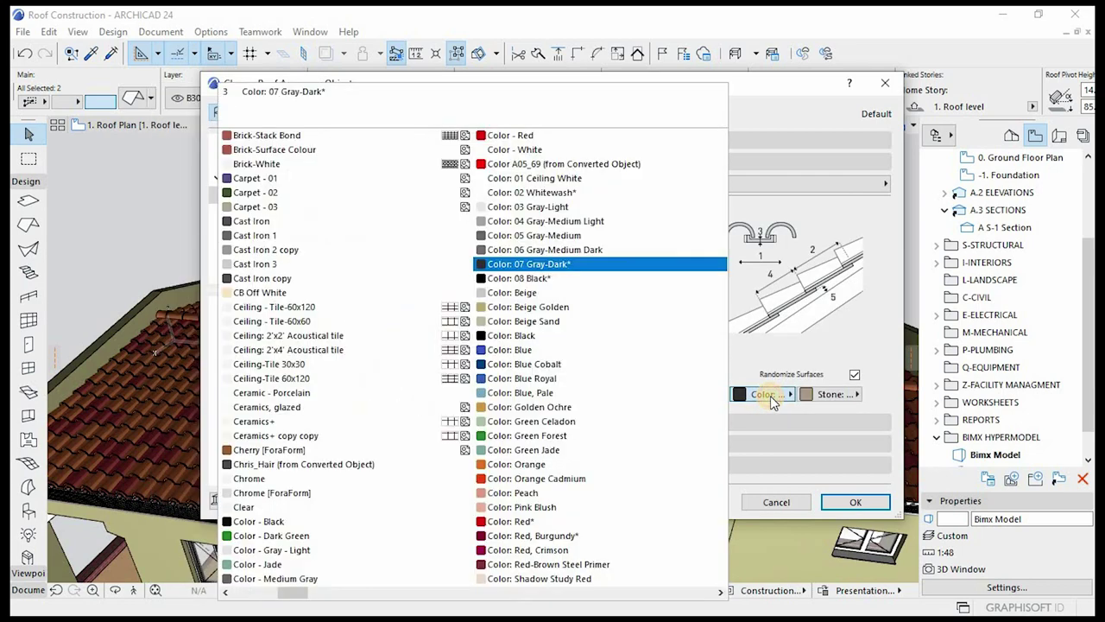
pyautogui.scroll(2, 545, 356)
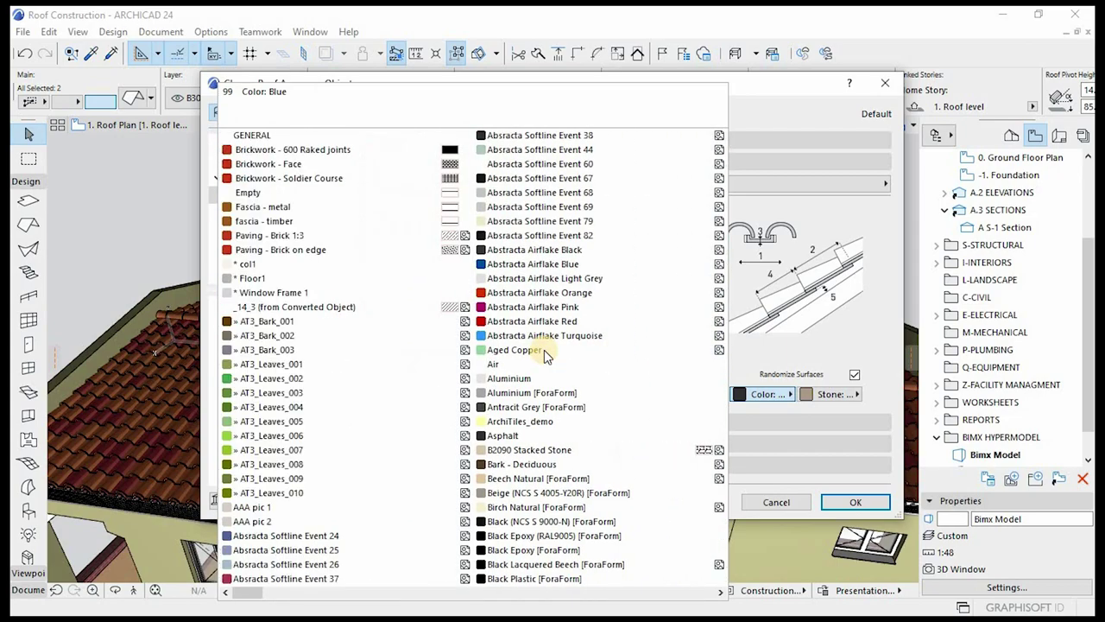
pyautogui.scroll(-2, 546, 356)
pyautogui.scroll(2, 484, 350)
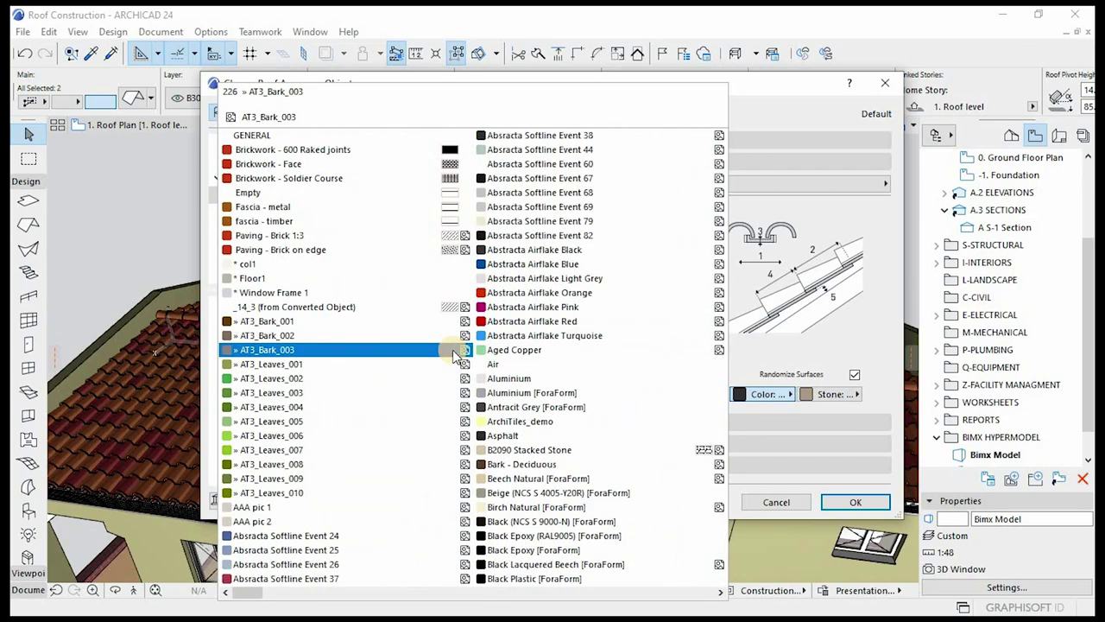
pyautogui.scroll(-2, 455, 354)
pyautogui.scroll(-8, 456, 354)
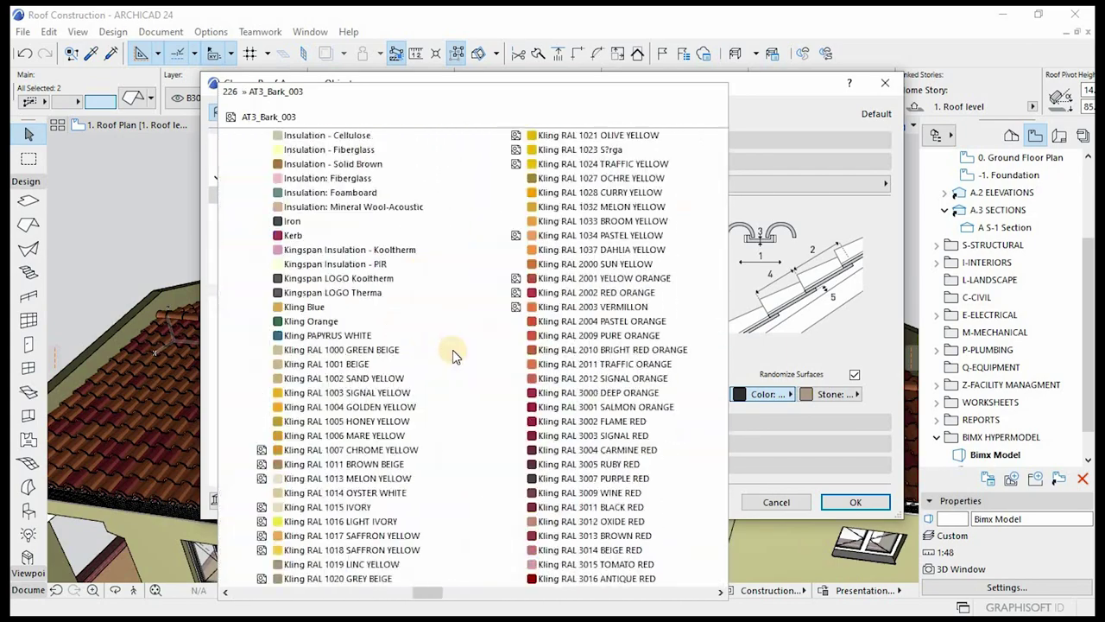
pyautogui.click(429, 351)
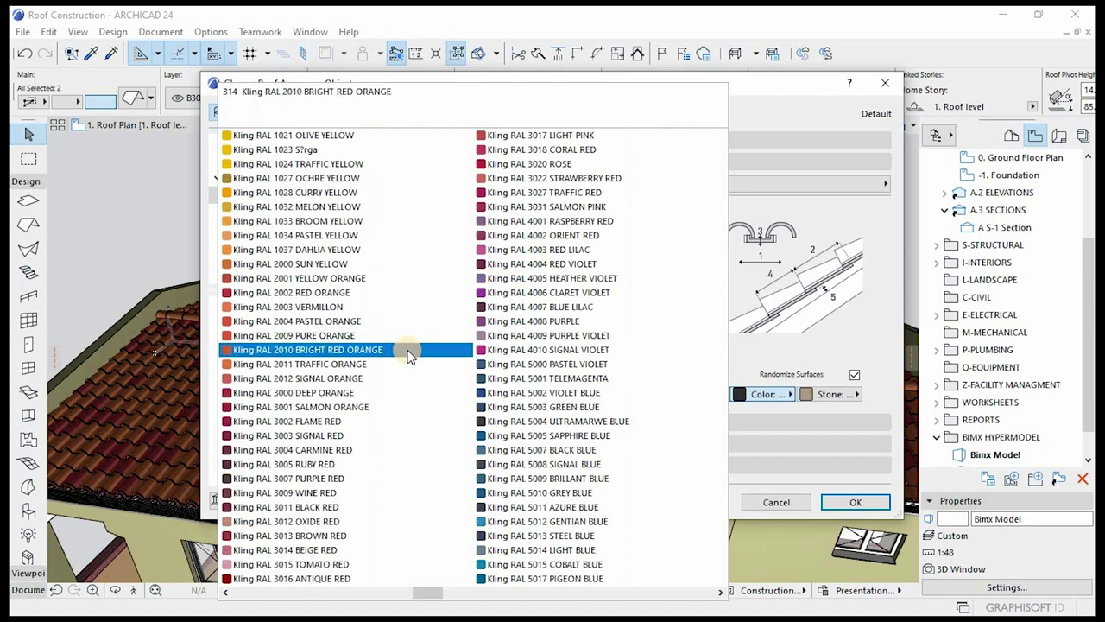
pyautogui.click(308, 336)
pyautogui.click(309, 321)
pyautogui.click(311, 308)
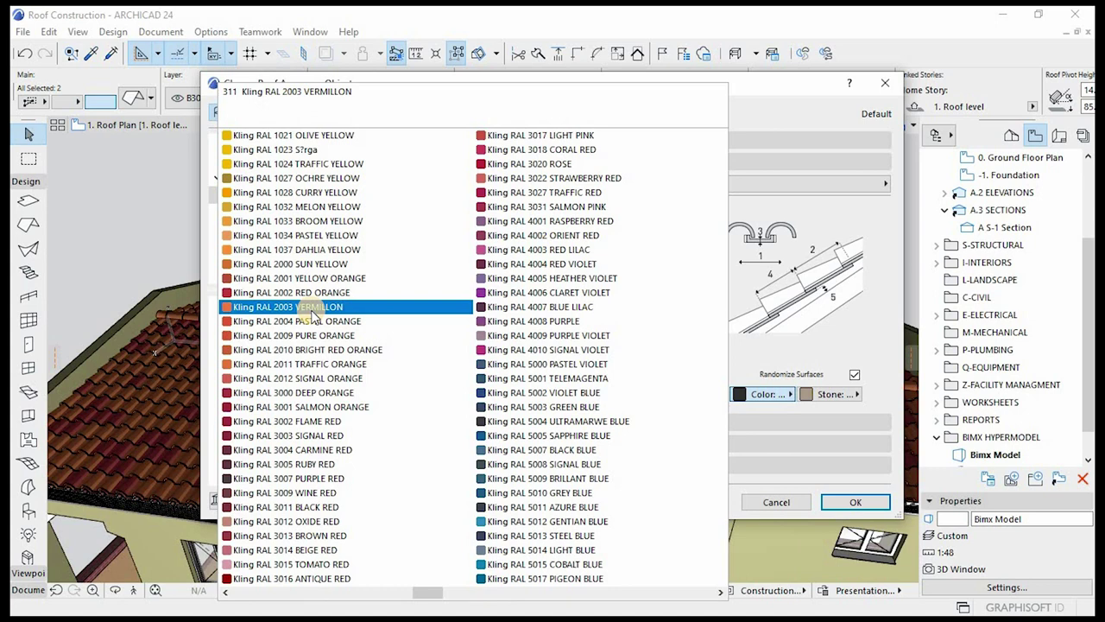
pyautogui.click(298, 294)
pyautogui.click(279, 279)
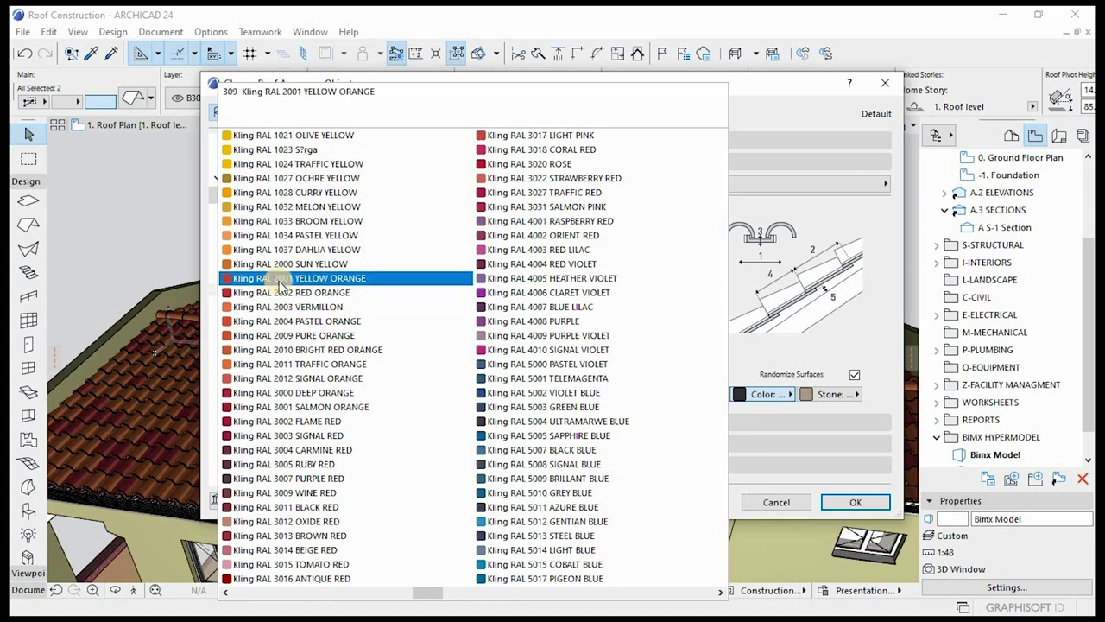
pyautogui.click(285, 277)
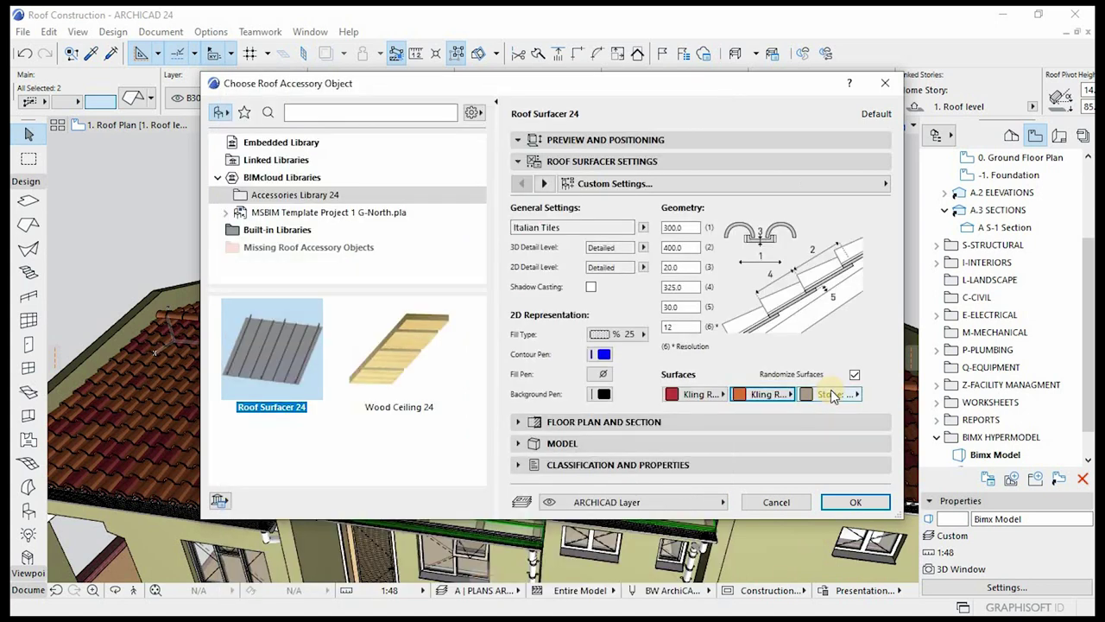
# - Set the third tile surface to Kling RAL 2011 TRAFFIC ORANGE
pyautogui.click(823, 395)
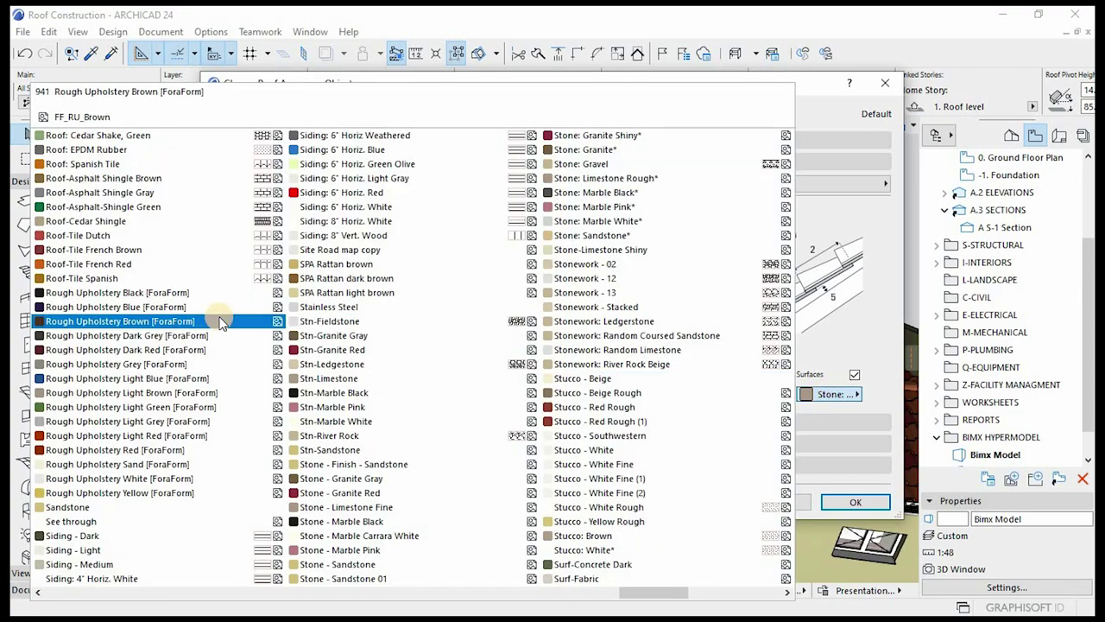
pyautogui.scroll(5, 219, 319)
pyautogui.scroll(10, 219, 319)
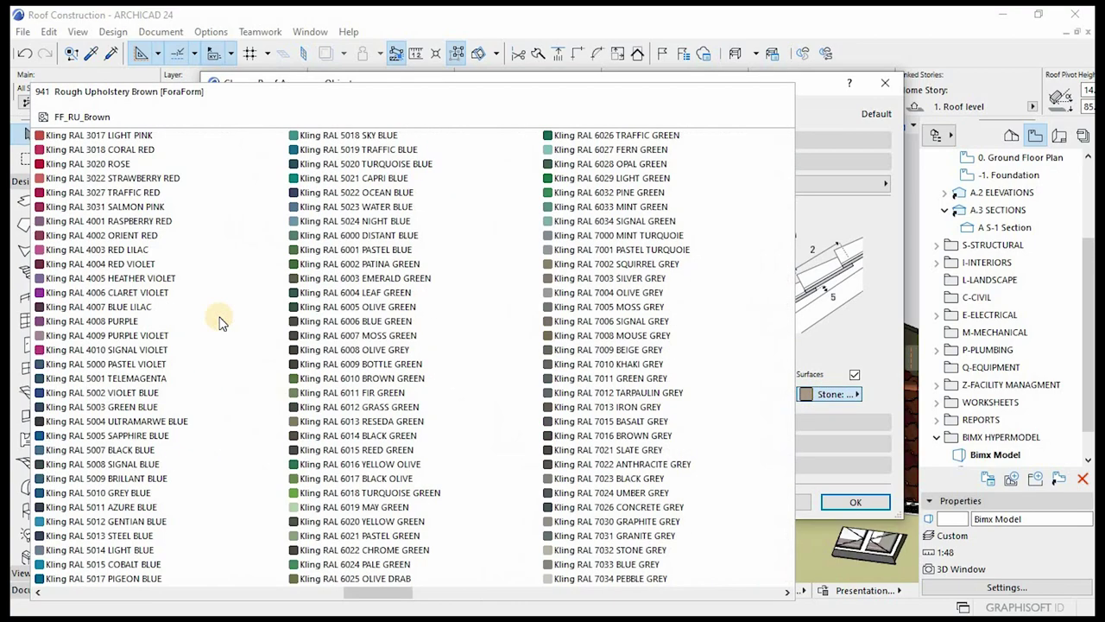
pyautogui.click(345, 364)
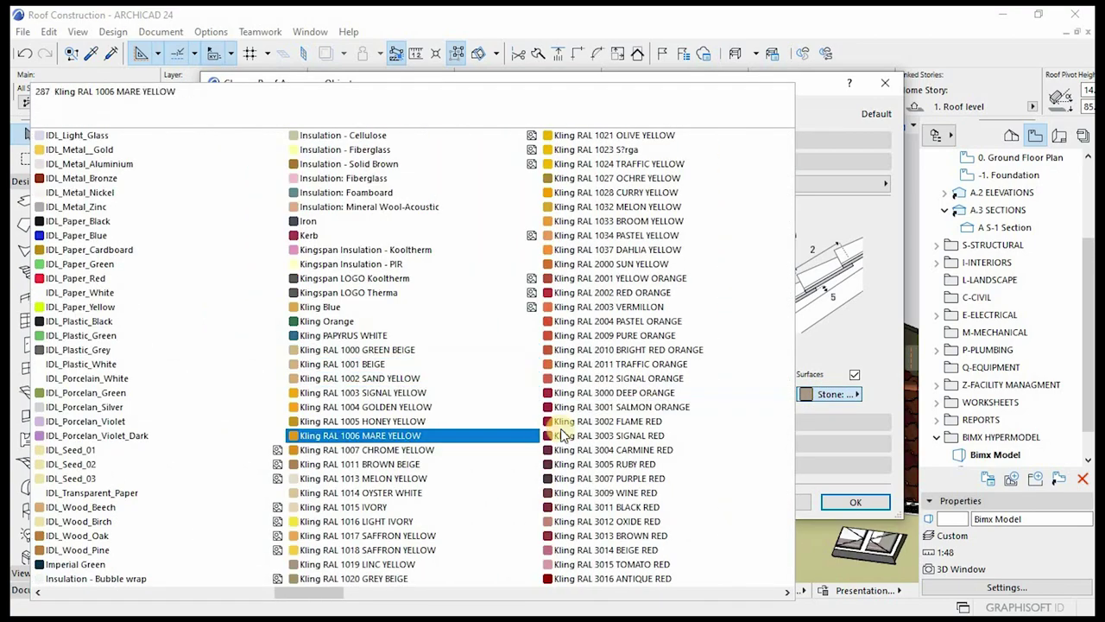
pyautogui.click(677, 366)
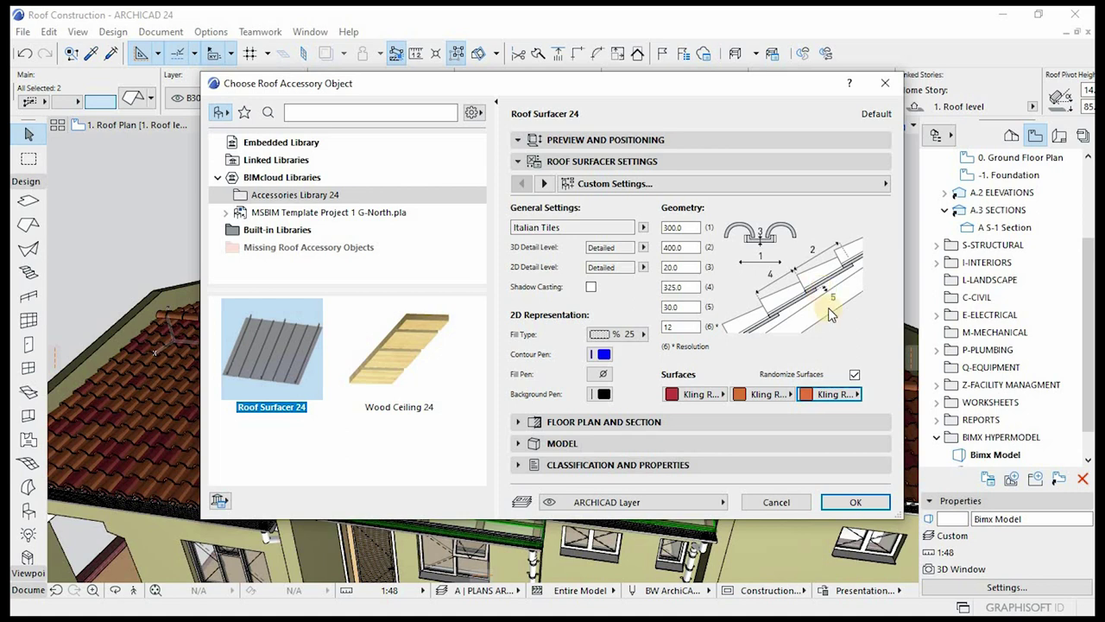
# - Set tile geometry dimension 5 to 38 and apply the Roof Surfacer 24 to the two selected roofs
pyautogui.click(686, 307)
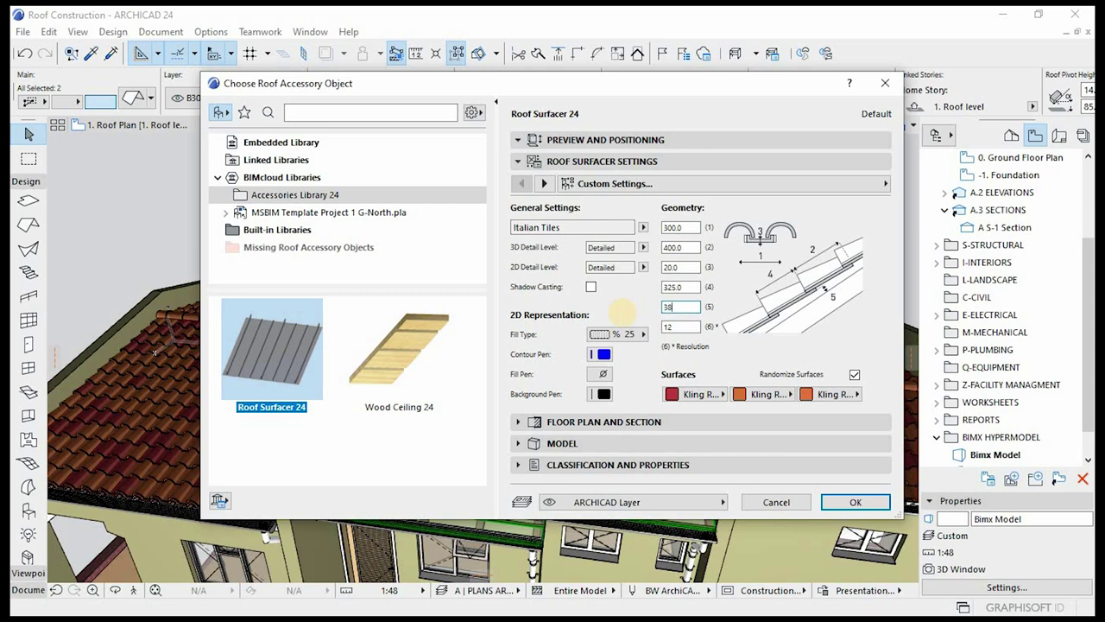
pyautogui.doubleClick(670, 309)
pyautogui.click(858, 502)
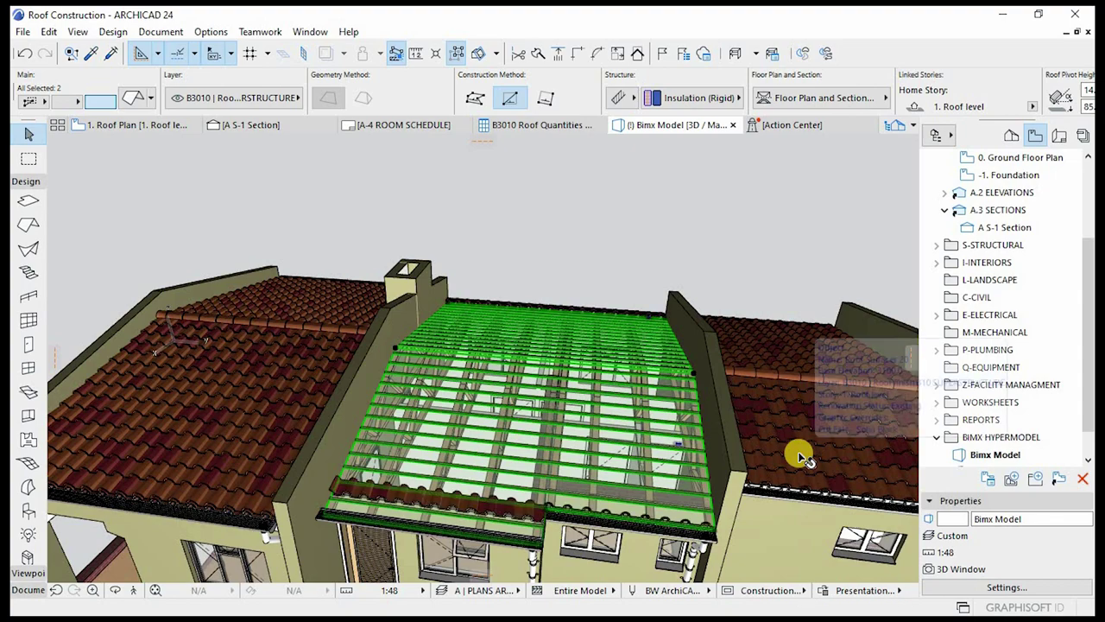
# - Select only the untiled roof plane between the parapet walls and show its element connections
pyautogui.scroll(-3, 526, 407)
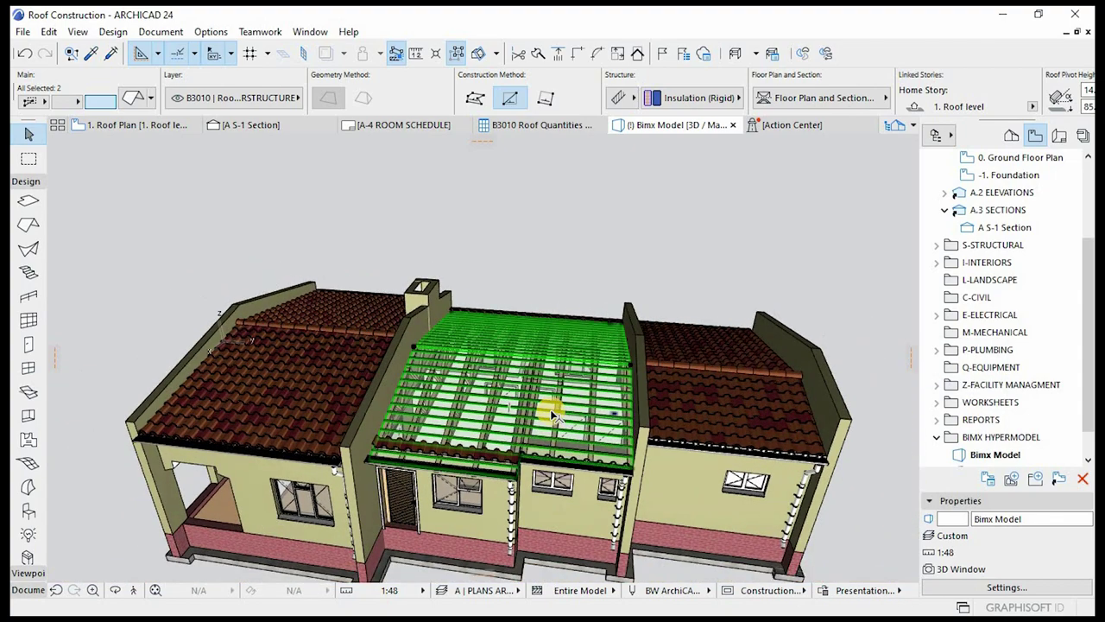
pyautogui.keyDown('shift'); pyautogui.moveTo(553, 414); pyautogui.dragTo(513, 468, button='middle'); pyautogui.keyUp('shift')
pyautogui.click(515, 470)
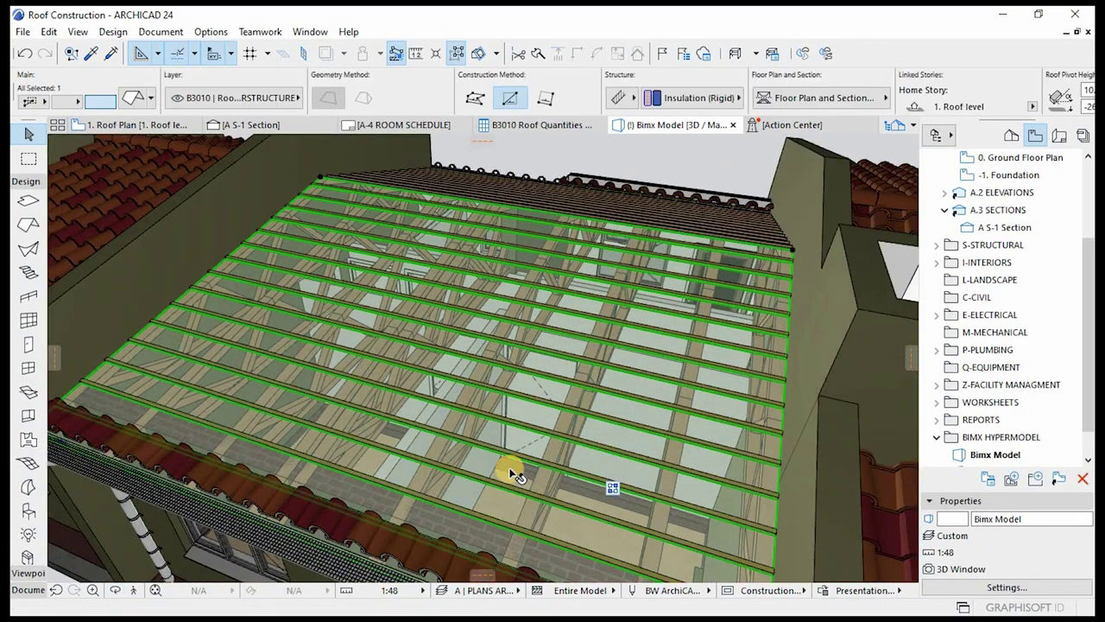
pyautogui.click(611, 488)
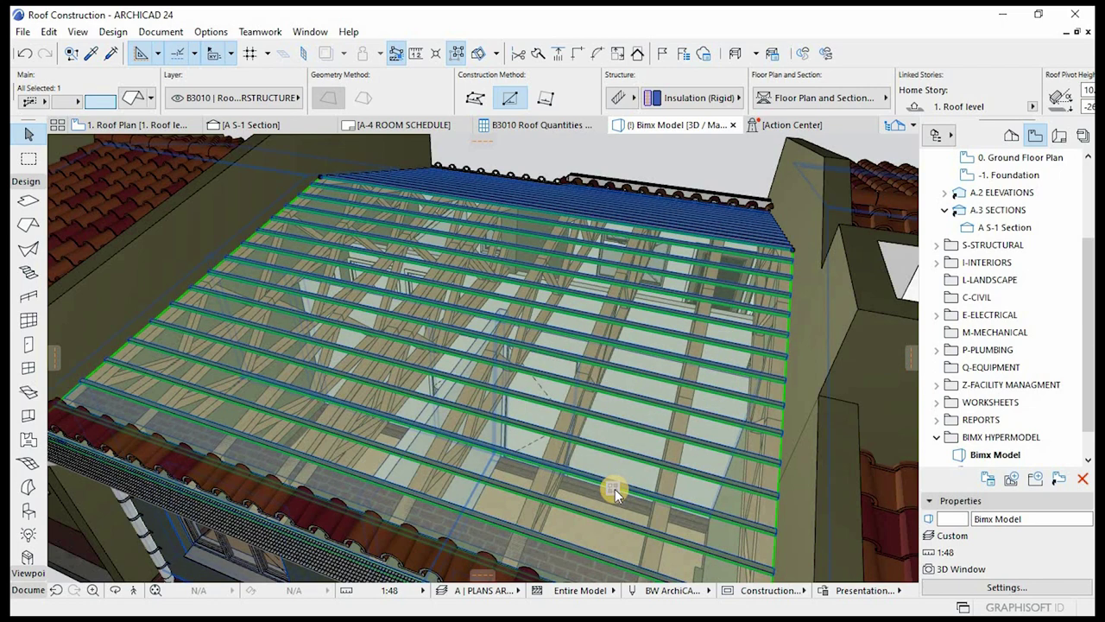
# - Try to clear all trim connections of the selected roof plane
pyautogui.moveTo(614, 489)
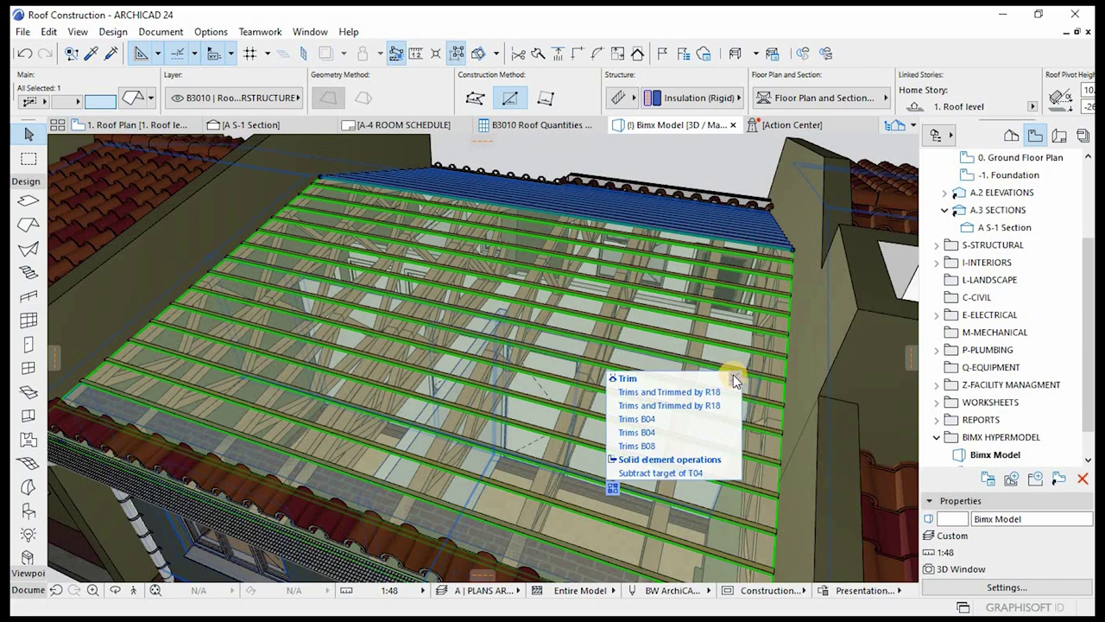
pyautogui.click(734, 377)
pyautogui.scroll(-3, 581, 402)
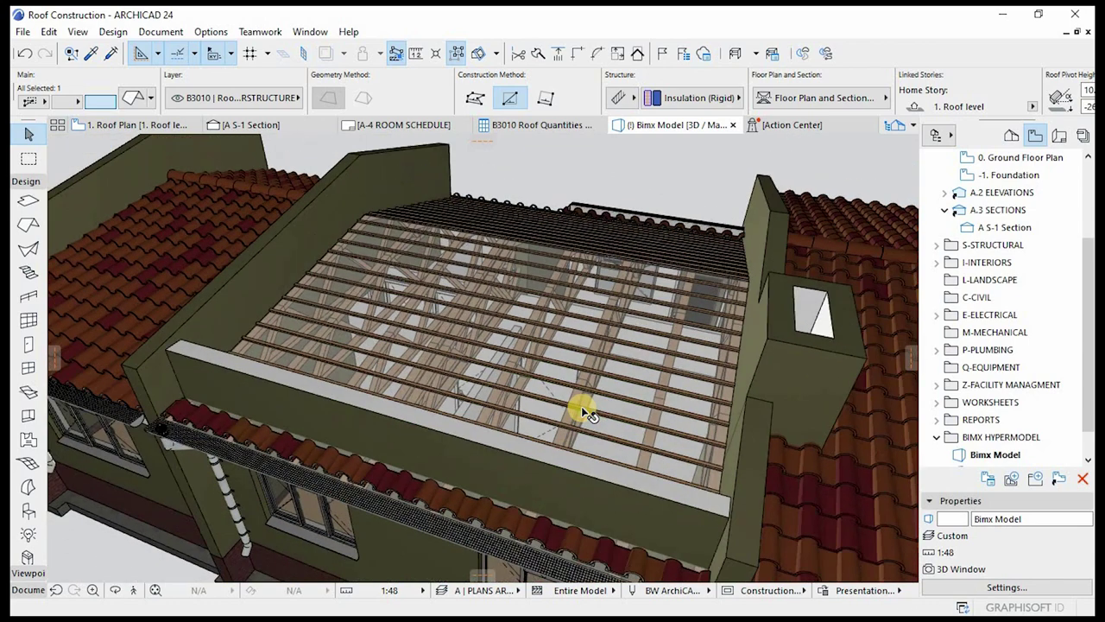
pyautogui.hotkey('ctrl', 'z')
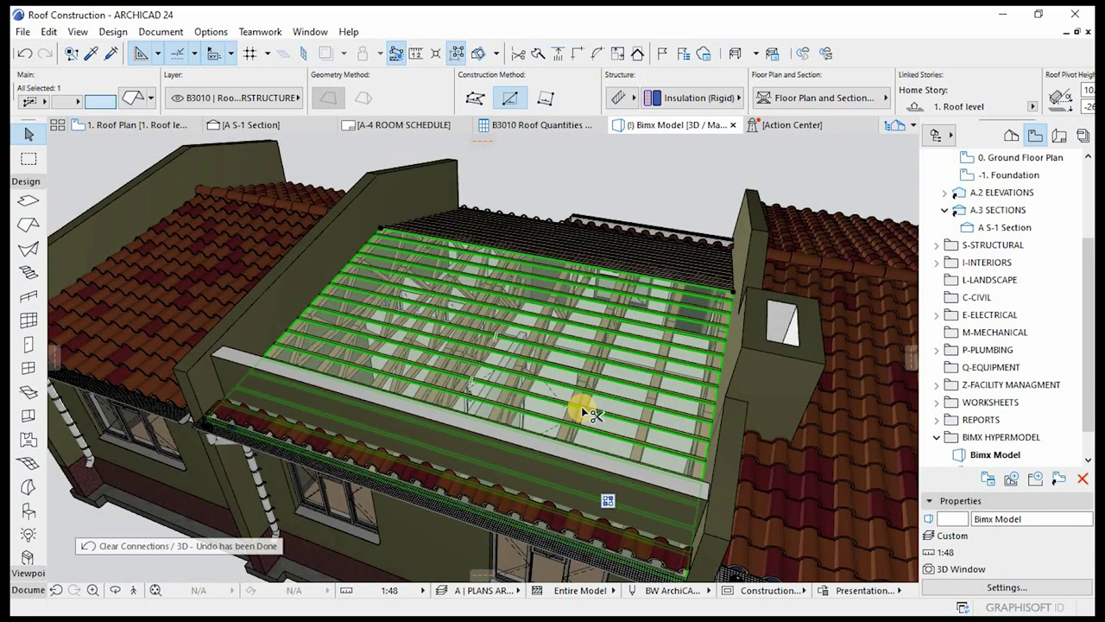
# - Remove the solid element operation "Subtract target of T04" from the middle roof plane, check its remaining connections and deselect it
pyautogui.click(609, 501)
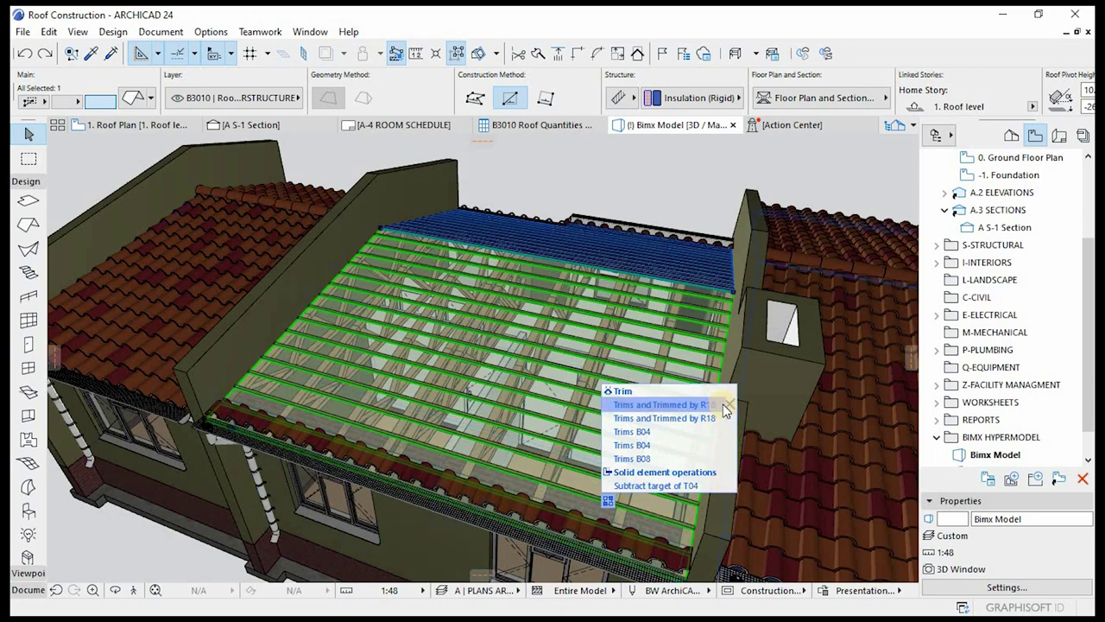
pyautogui.click(729, 486)
pyautogui.keyDown('shift'); pyautogui.moveTo(288, 365); pyautogui.dragTo(467, 458, button='middle'); pyautogui.keyUp('shift')
pyautogui.click(463, 458)
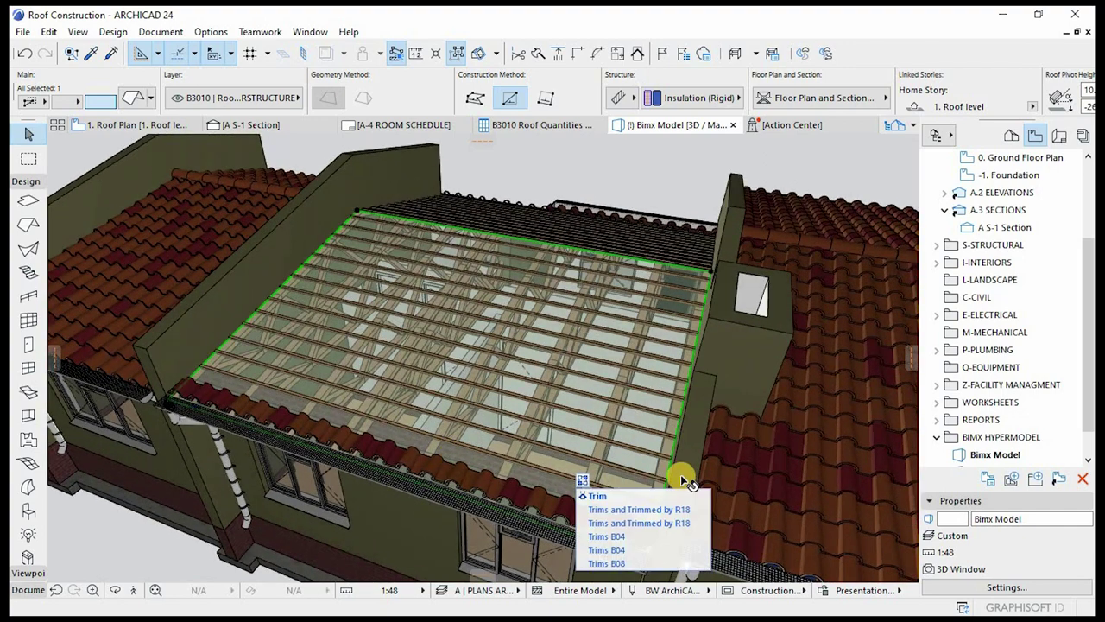
pyautogui.click(680, 474)
pyautogui.press('Escape')
# - Delete the leftover strip of roof tiles along the near eave of the middle roof
pyautogui.keyDown('shift'); pyautogui.moveTo(333, 463); pyautogui.dragTo(394, 444, button='middle'); pyautogui.keyUp('shift')
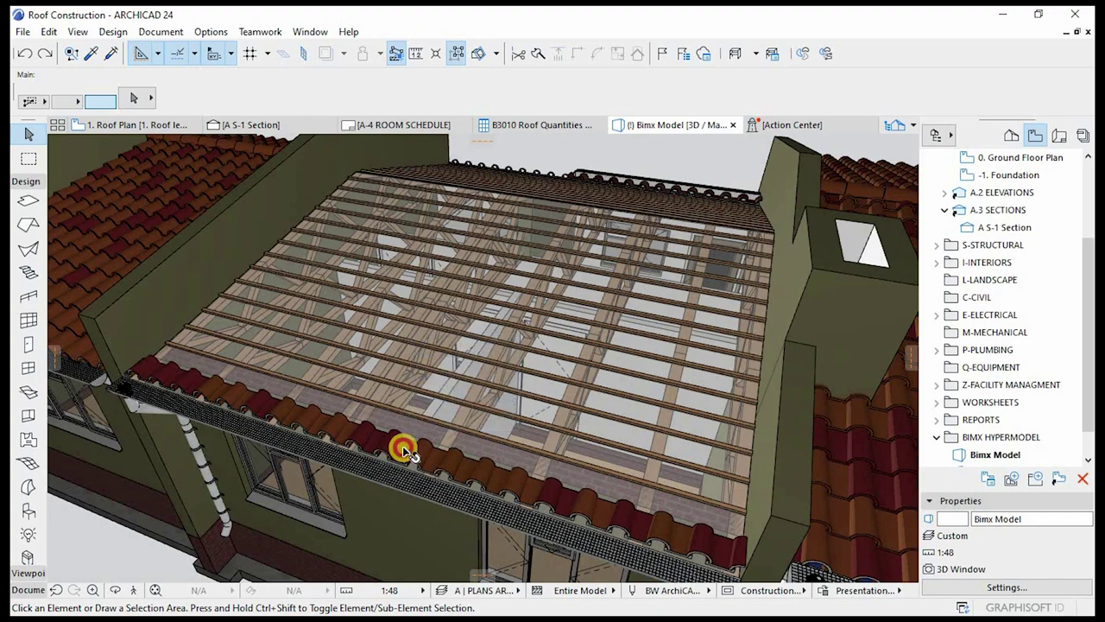
pyautogui.click(402, 445)
pyautogui.press('Escape')
# - Delete the leftover strip of roof tiles along the far eave of the middle roof
pyautogui.scroll(-3, 440, 452)
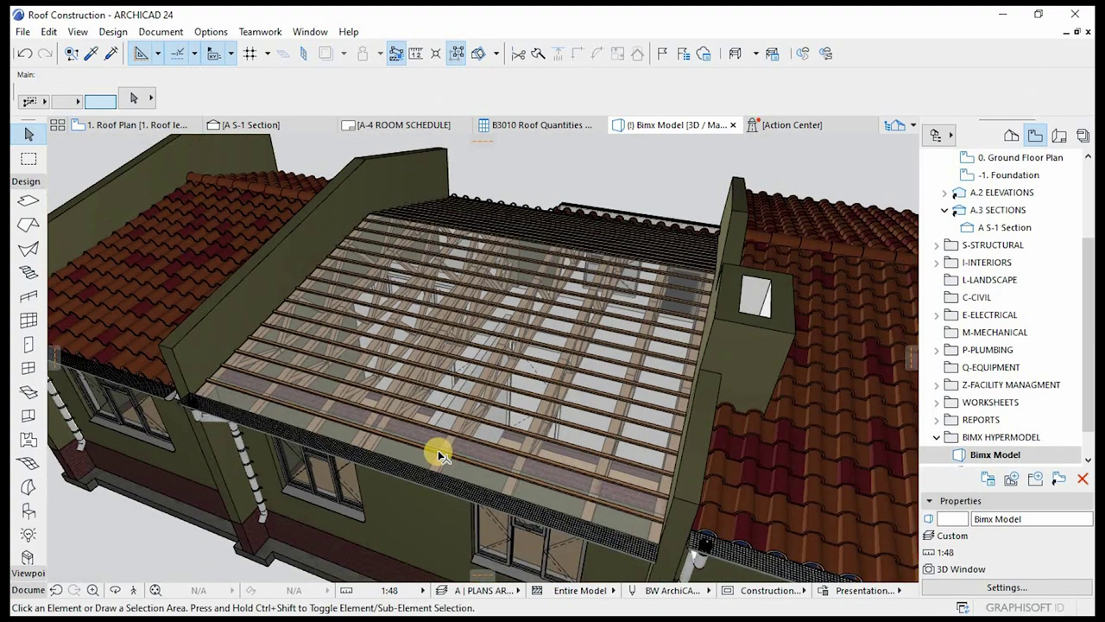
pyautogui.scroll(10, 558, 221)
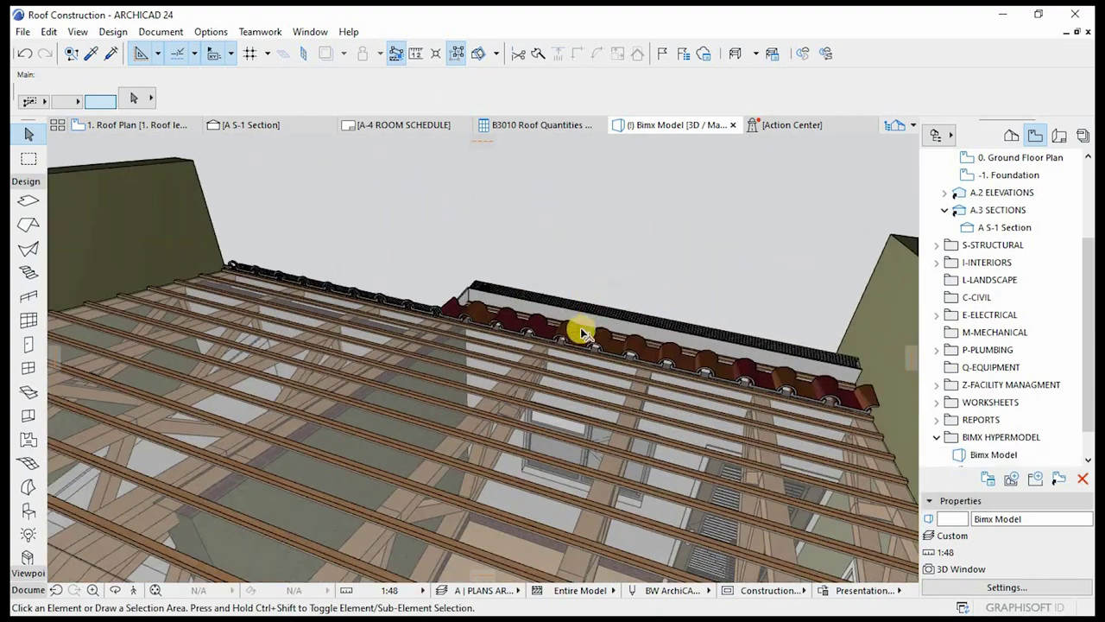
pyautogui.click(583, 331)
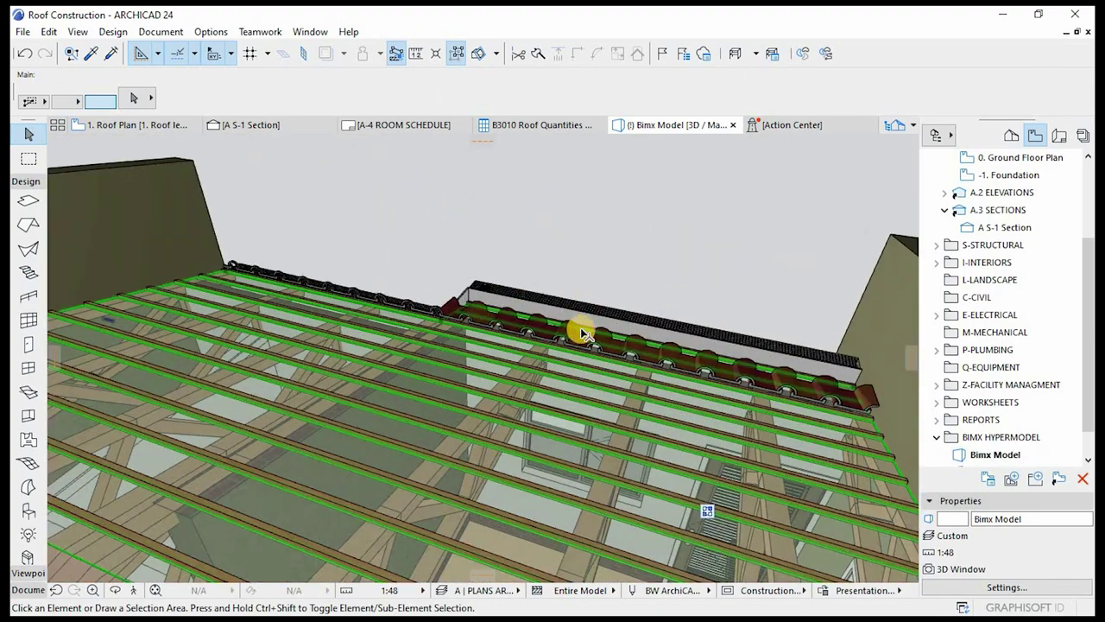
pyautogui.press('Escape')
pyautogui.scroll(5, 587, 337)
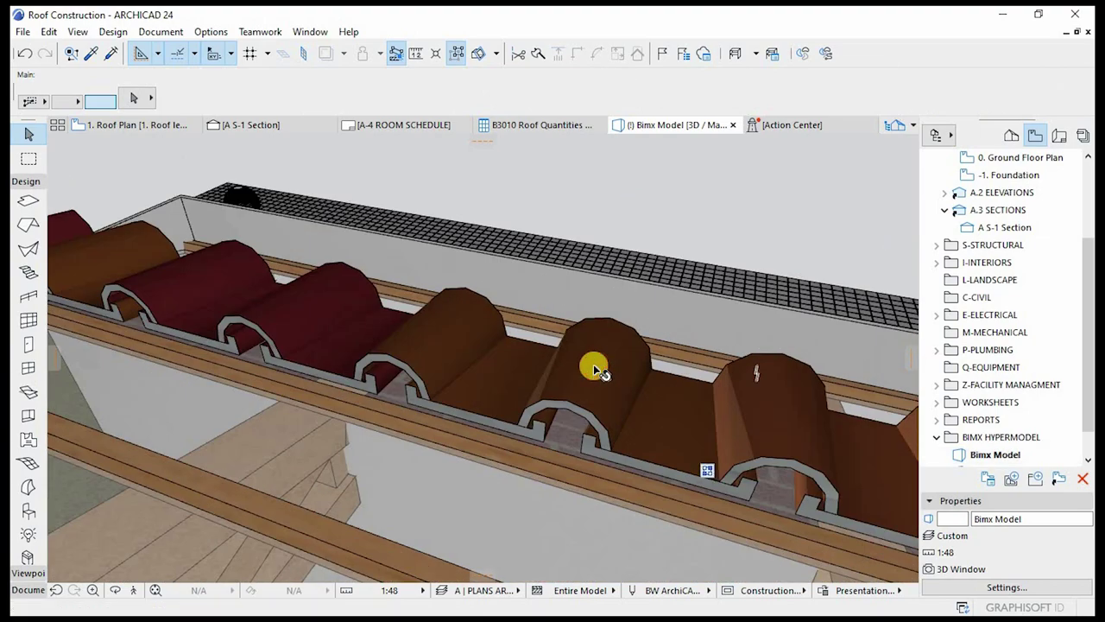
pyautogui.click(593, 364)
pyautogui.press('Escape')
pyautogui.scroll(-10, 620, 330)
pyautogui.keyDown('shift'); pyautogui.moveTo(747, 288); pyautogui.dragTo(456, 451, button='middle'); pyautogui.keyUp('shift')
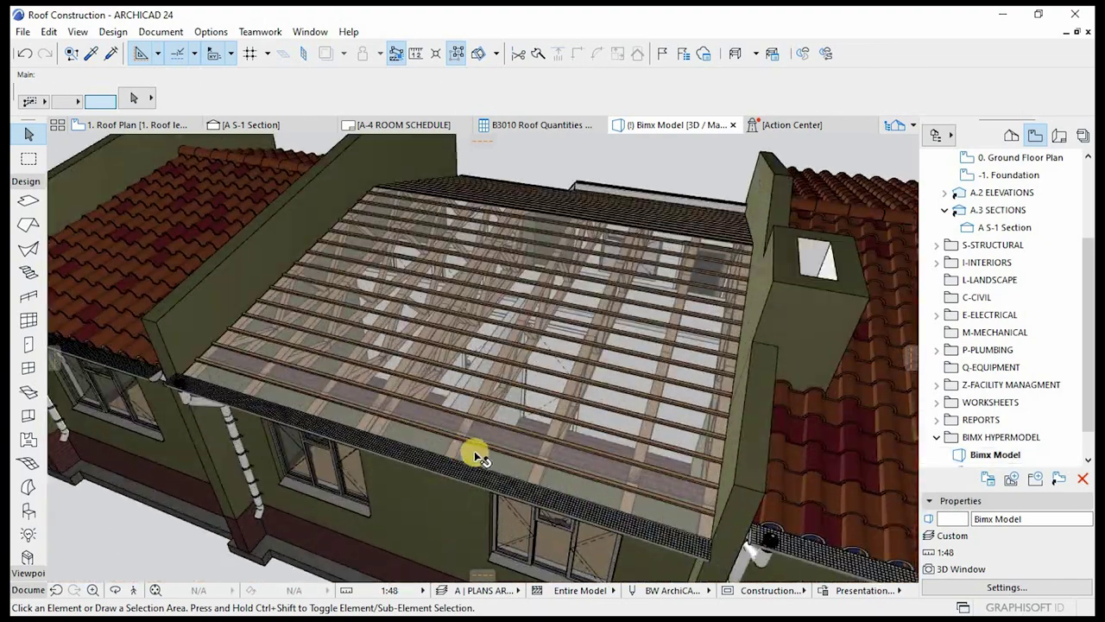
# - Remove the solid element operation "Subtract operator on R18" from the tile battens on the near slope of the middle roof
pyautogui.click(479, 454)
pyautogui.keyDown('shift'); pyautogui.moveTo(592, 523); pyautogui.dragTo(636, 474, button='middle'); pyautogui.keyUp('shift')
pyautogui.click(613, 471)
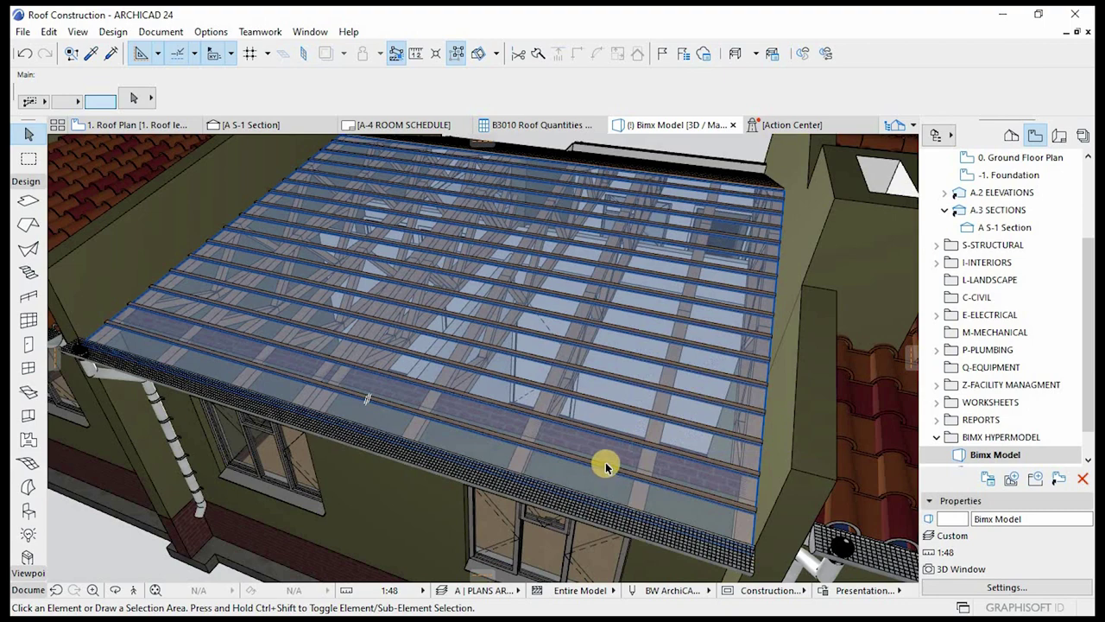
pyautogui.scroll(3, 748, 510)
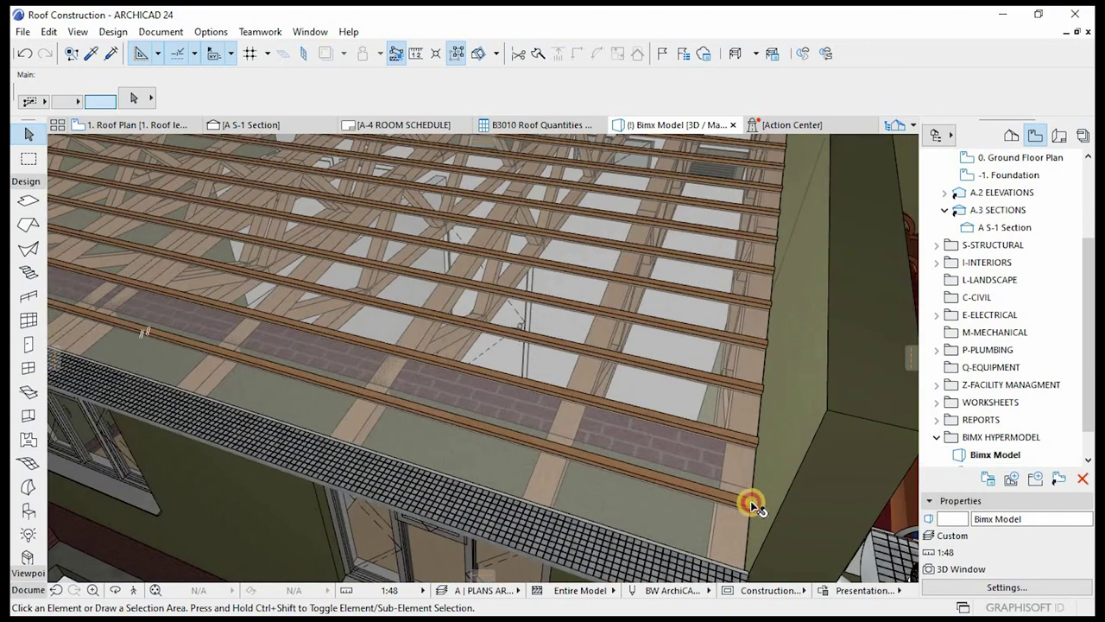
pyautogui.click(611, 481)
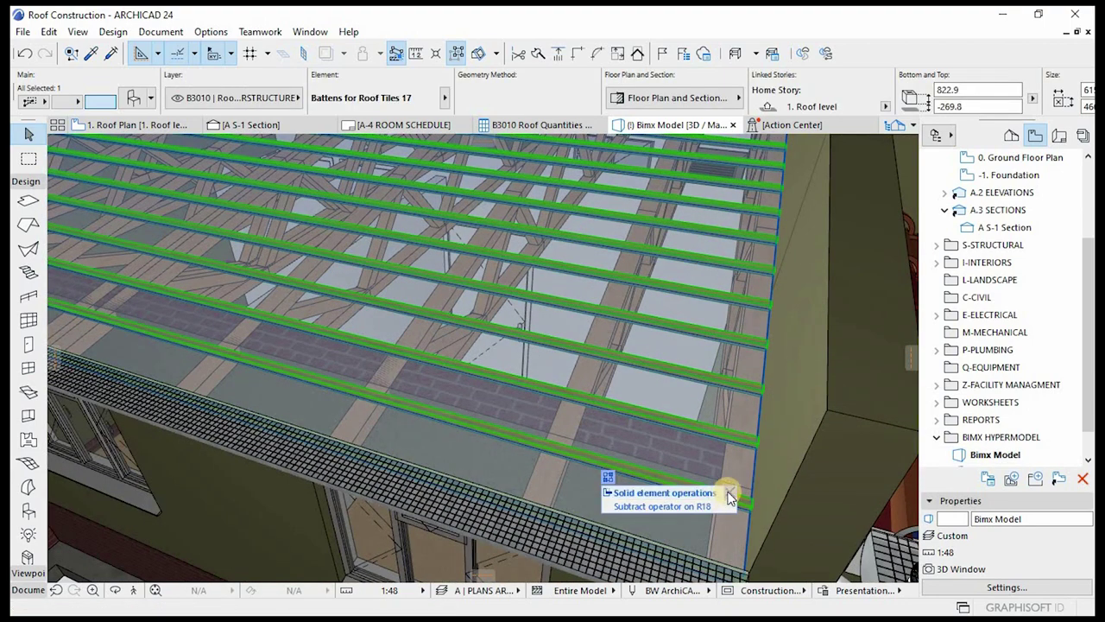
pyautogui.click(652, 404)
pyautogui.scroll(-3, 566, 431)
pyautogui.keyDown('shift'); pyautogui.moveTo(566, 432); pyautogui.dragTo(474, 413, button='middle'); pyautogui.keyUp('shift')
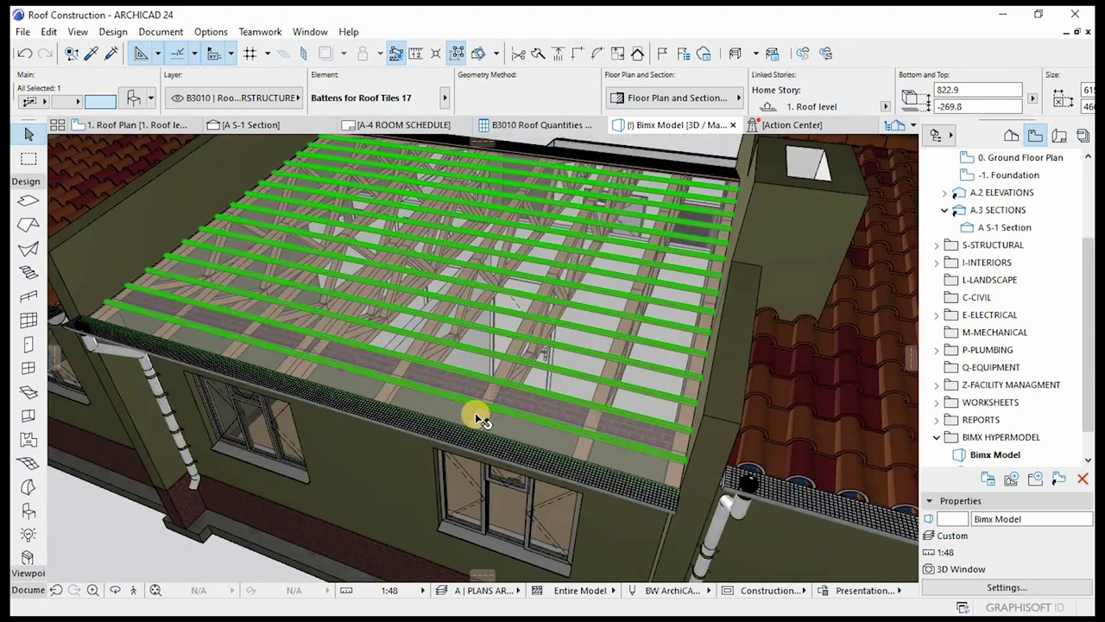
# - Cover the near slope of the middle roof with Italian Tiles using the Roof Surfacer 24 accessory, then deselect the roof
pyautogui.scroll(2, 514, 429)
pyautogui.click(382, 264)
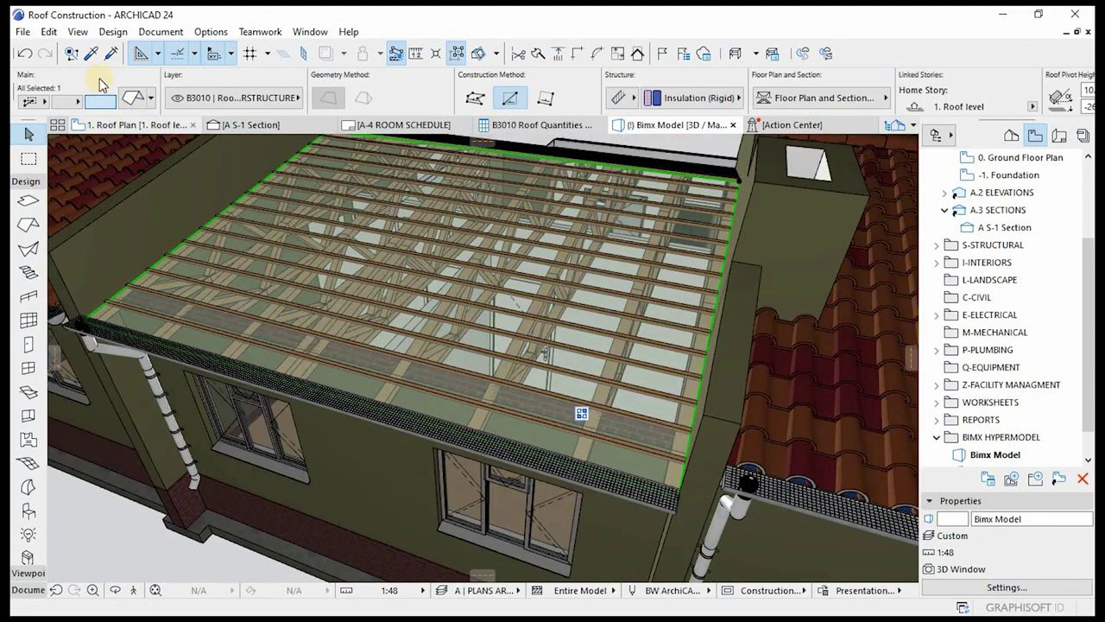
pyautogui.click(113, 32)
pyautogui.moveTo(175, 399)
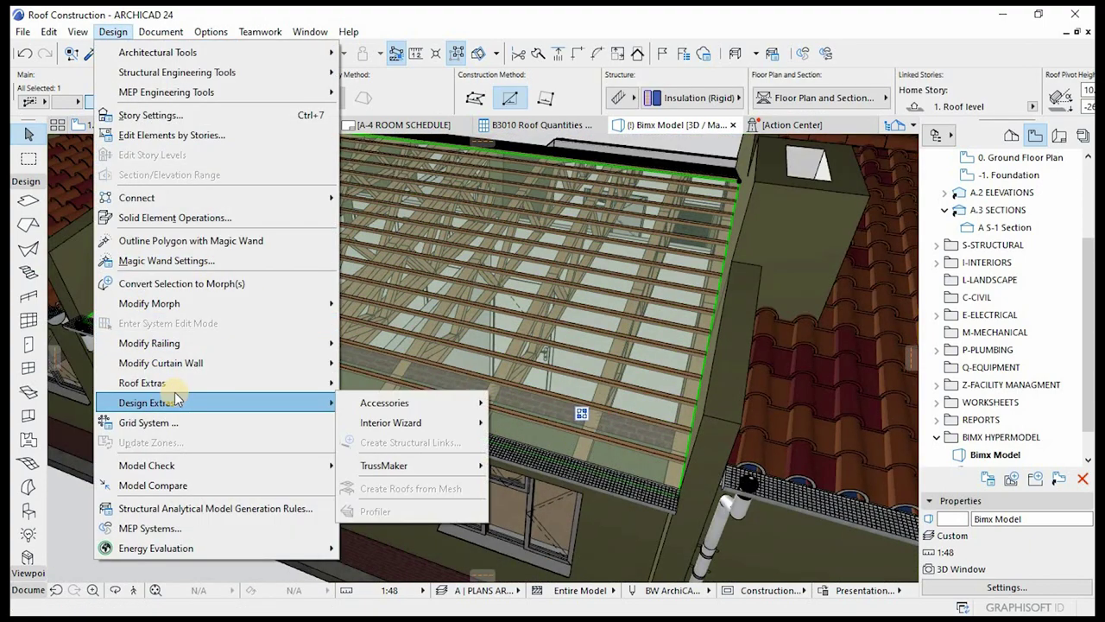
pyautogui.moveTo(471, 401)
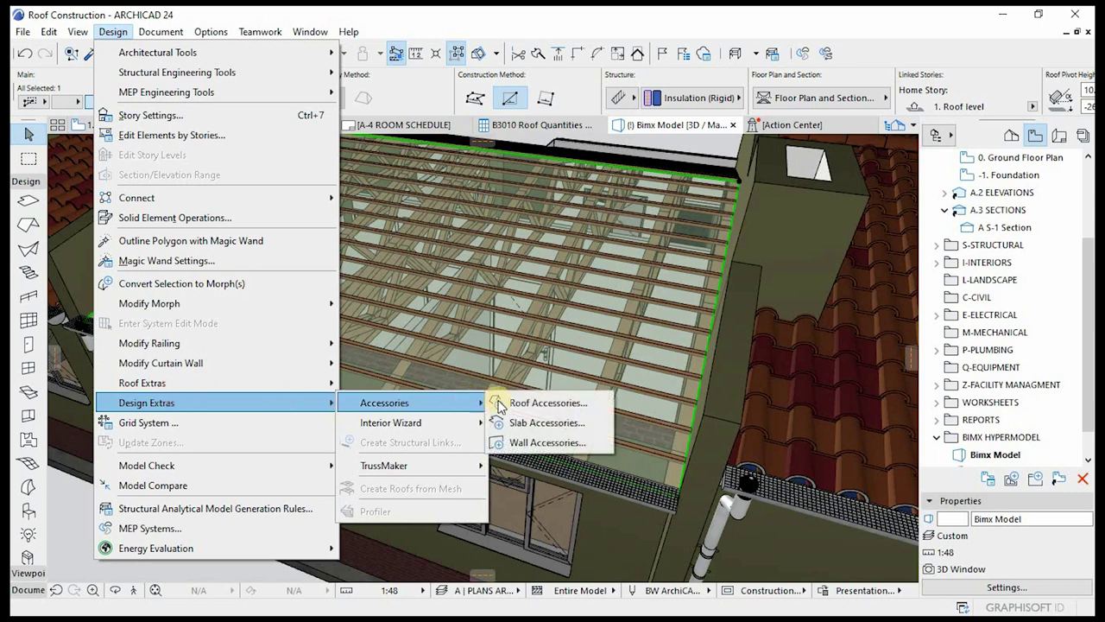
pyautogui.click(553, 402)
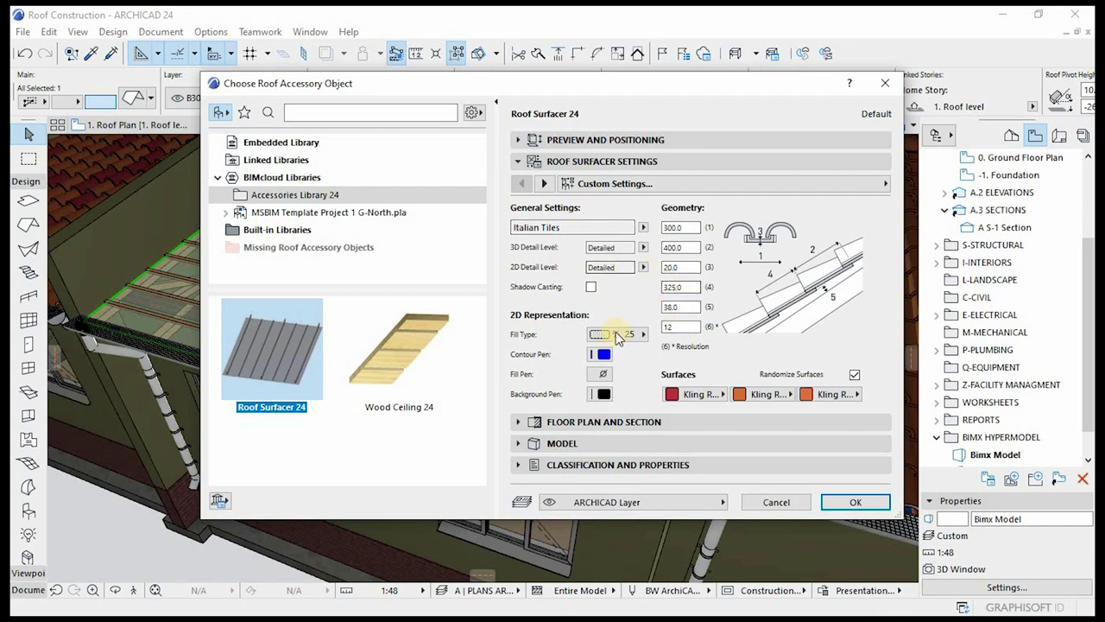
pyautogui.click(859, 501)
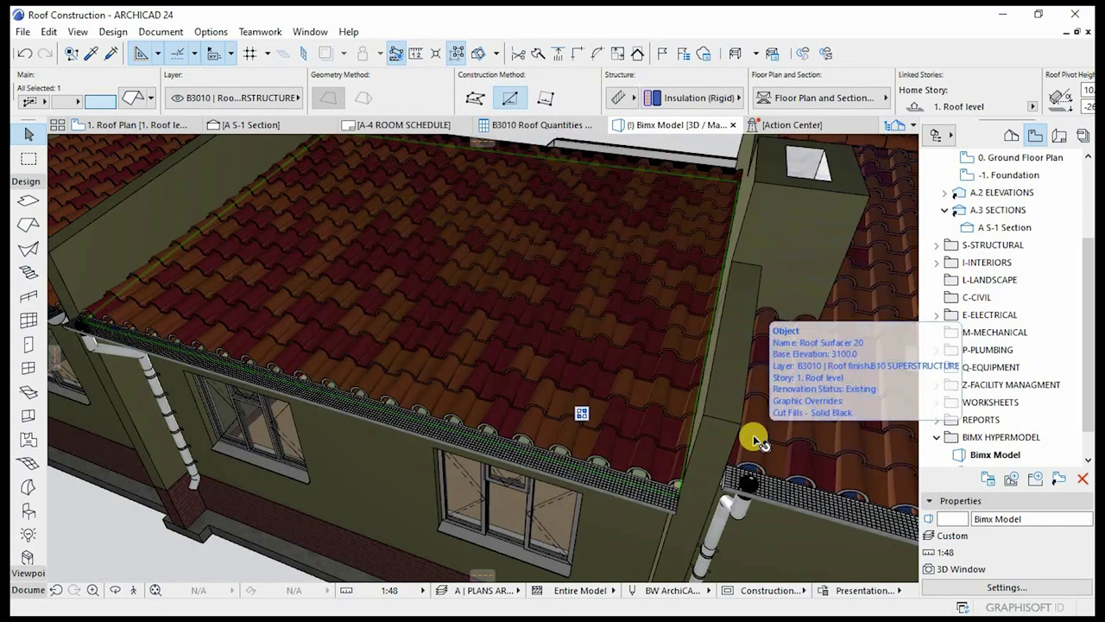
pyautogui.press('Escape')
# - Remove the solid element operation "Subtract operator on R18" from the main tile battens on the opposite slope of the middle roof
pyautogui.scroll(-6, 466, 475)
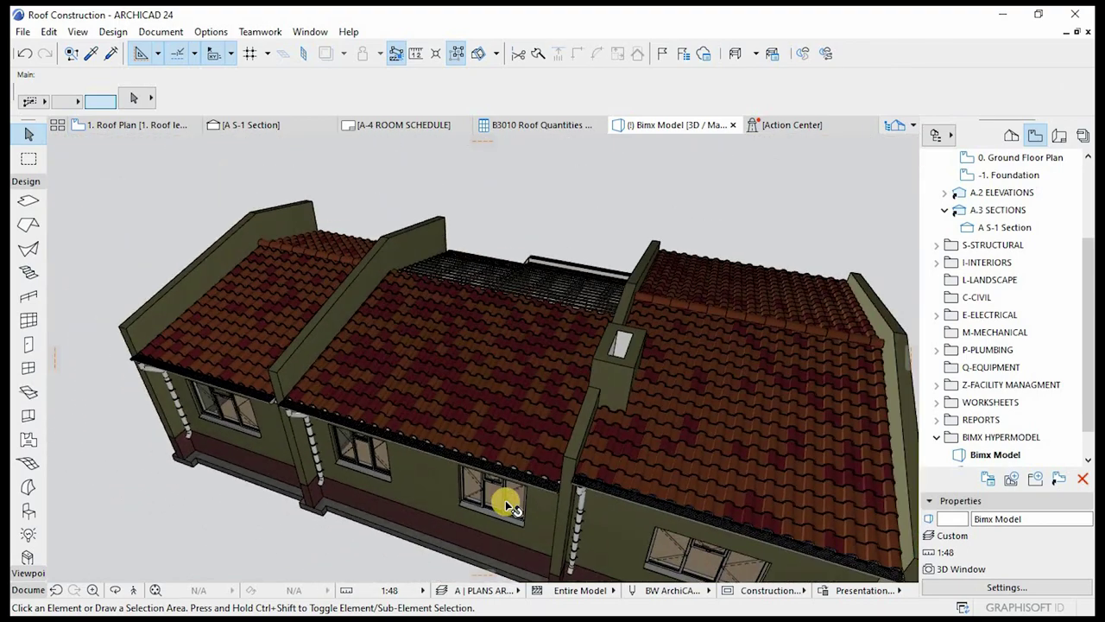
pyautogui.keyDown('shift'); pyautogui.moveTo(518, 392); pyautogui.dragTo(423, 448, button='middle'); pyautogui.keyUp('shift')
pyautogui.click(422, 443)
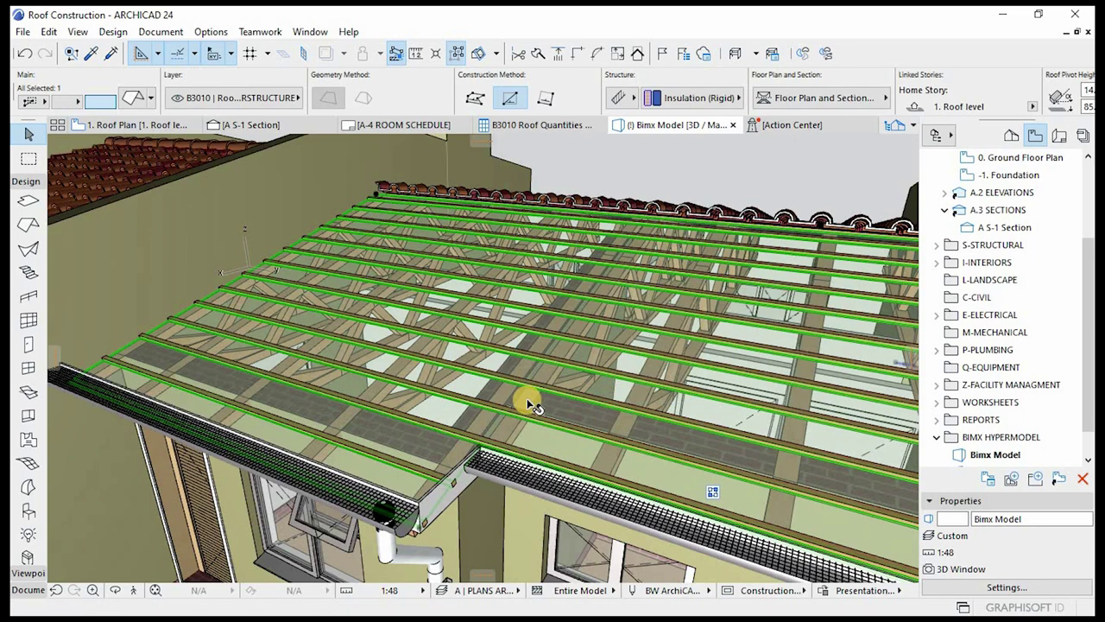
pyautogui.press('Escape')
pyautogui.keyDown('shift'); pyautogui.moveTo(525, 461); pyautogui.dragTo(562, 436, button='middle'); pyautogui.keyUp('shift')
pyautogui.click(448, 476)
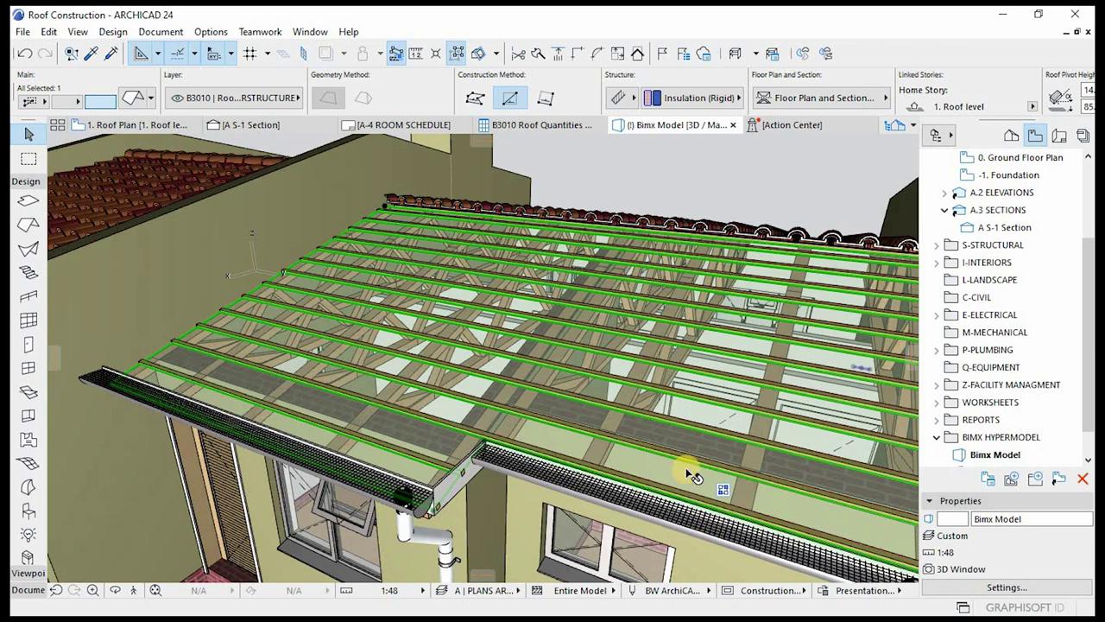
pyautogui.press('Escape')
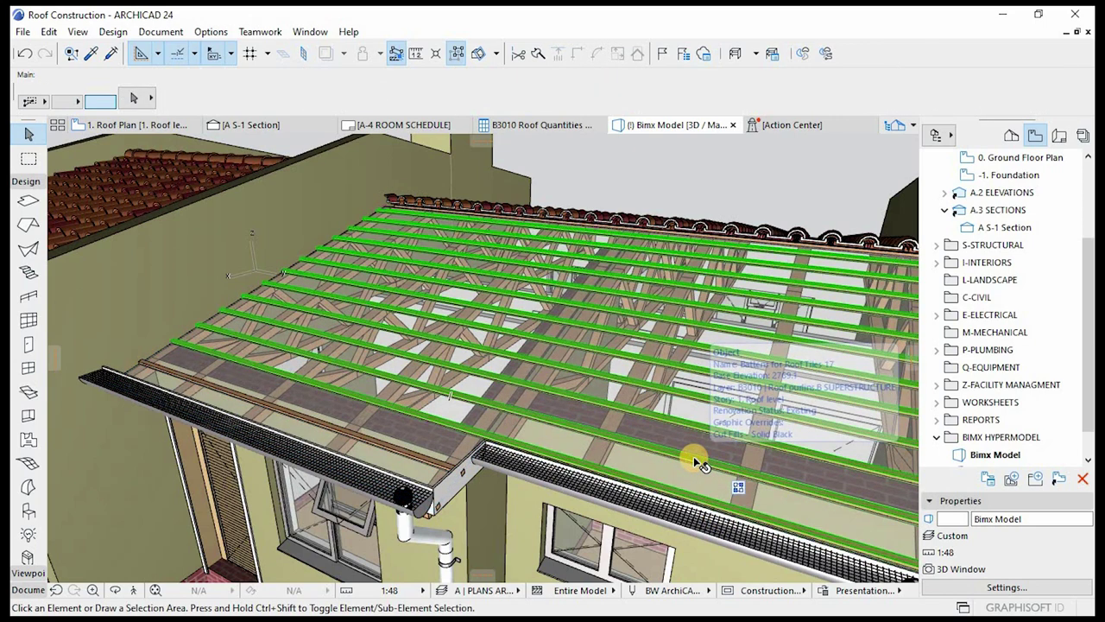
pyautogui.click(693, 456)
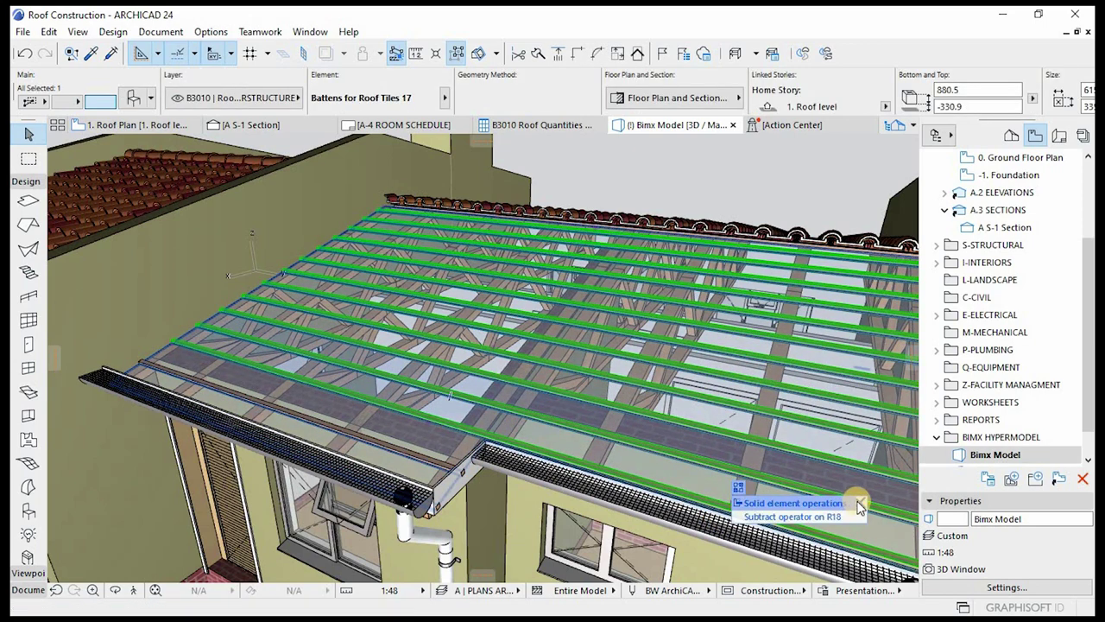
# - Cover the opposite slope of the middle roof with Italian Tiles using the Roof Surfacer 24 accessory
pyautogui.click(424, 428)
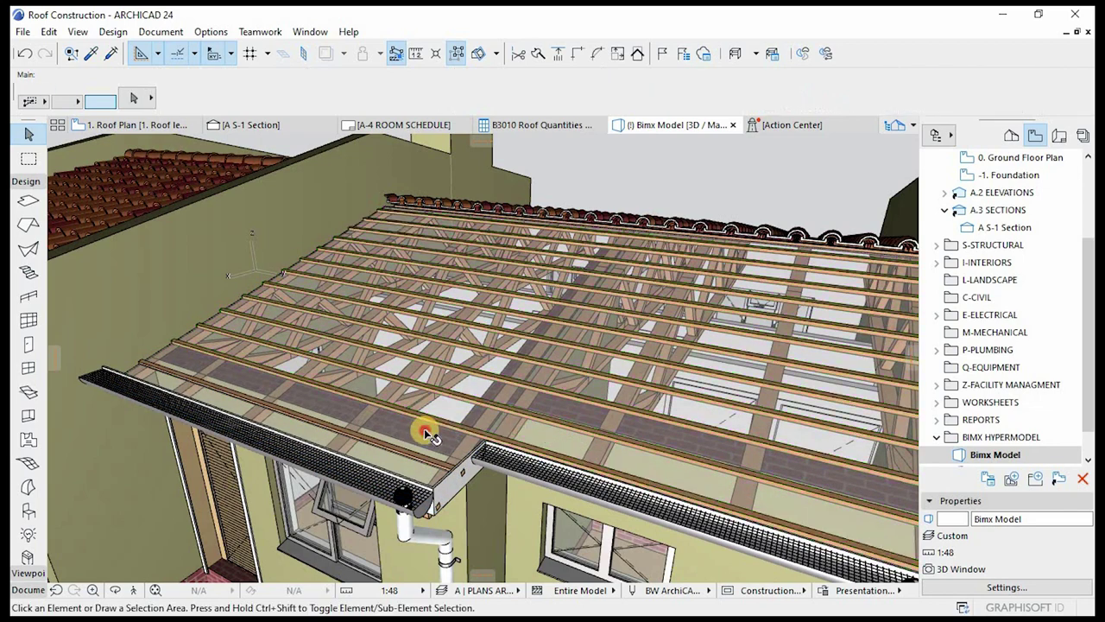
pyautogui.click(113, 32)
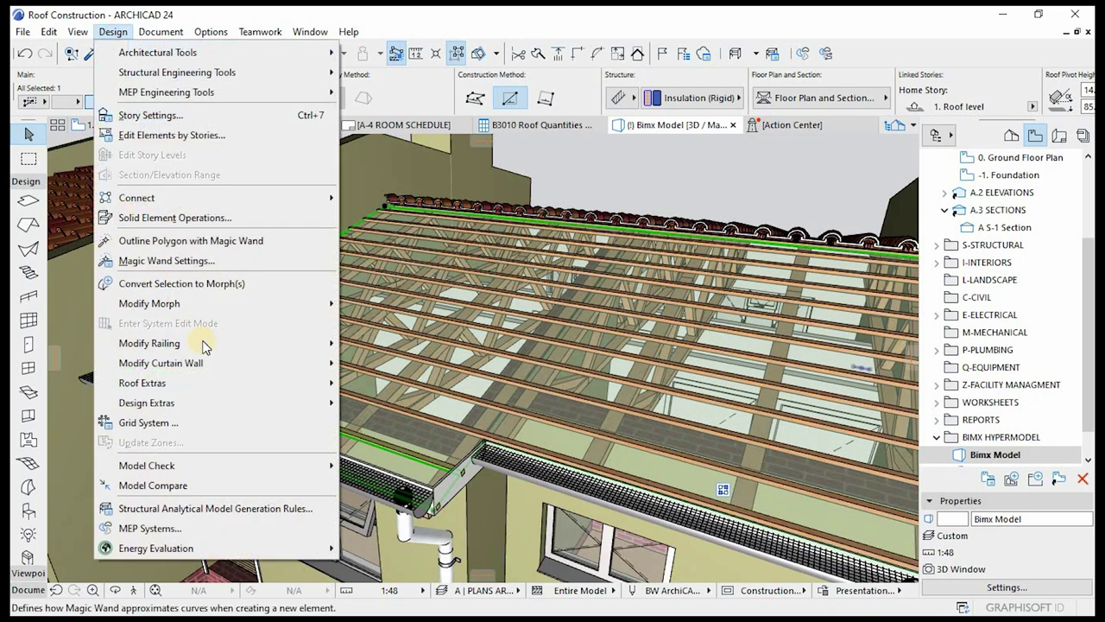
pyautogui.moveTo(199, 406)
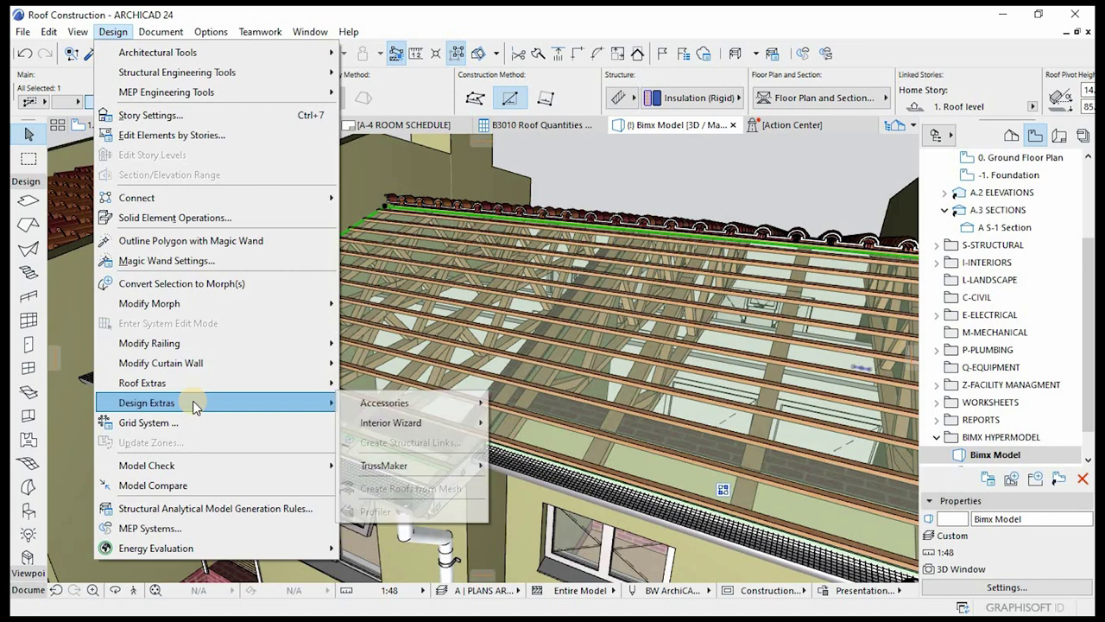
pyautogui.moveTo(427, 406)
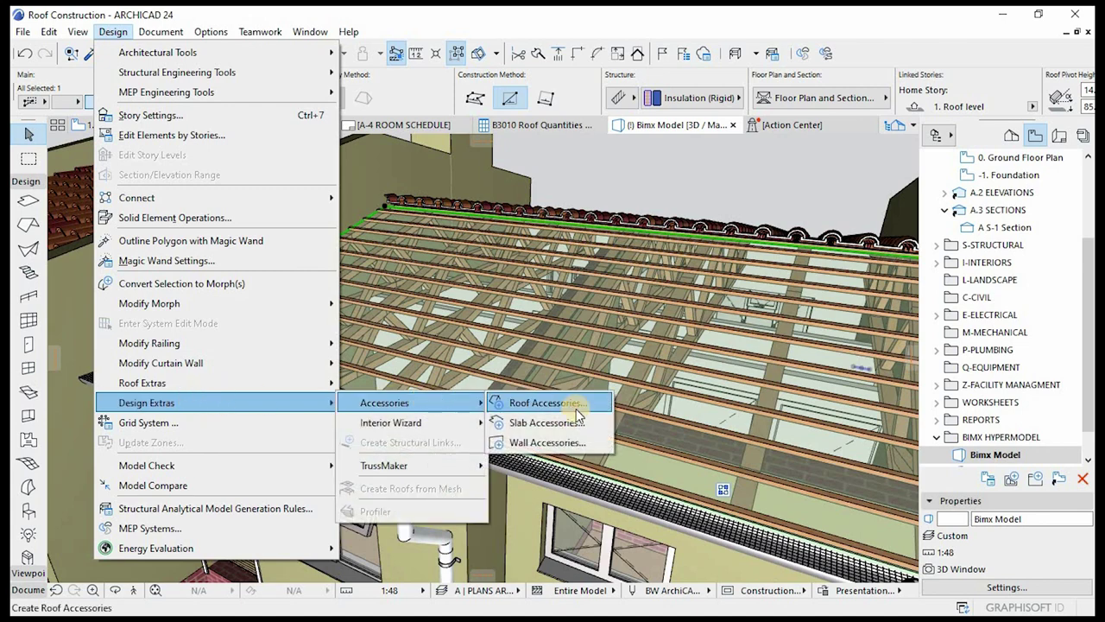
pyautogui.click(570, 403)
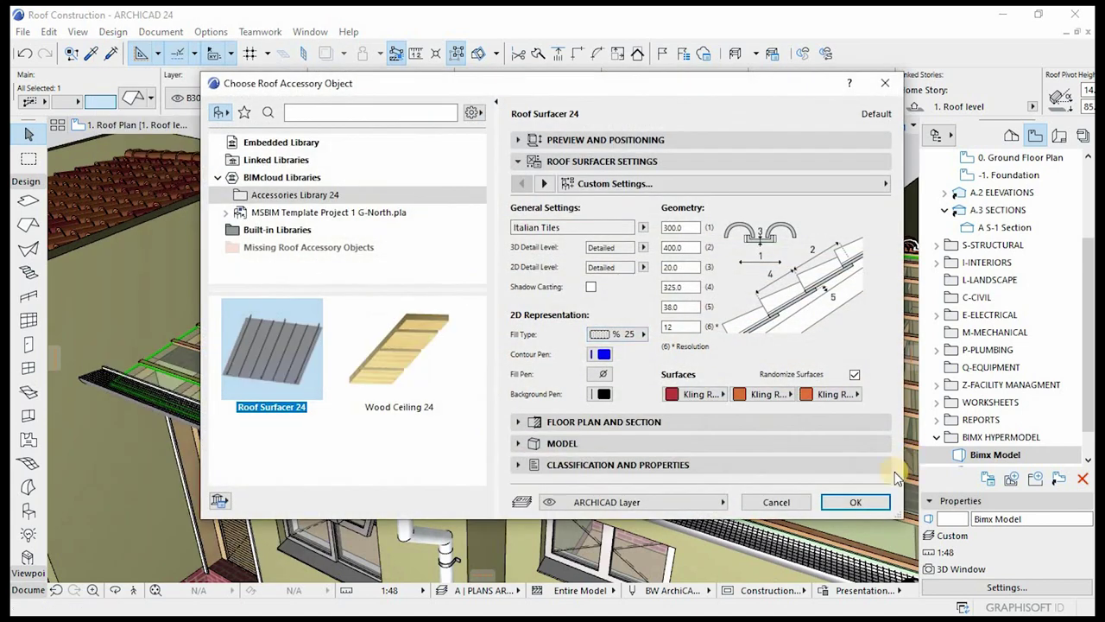
pyautogui.click(853, 503)
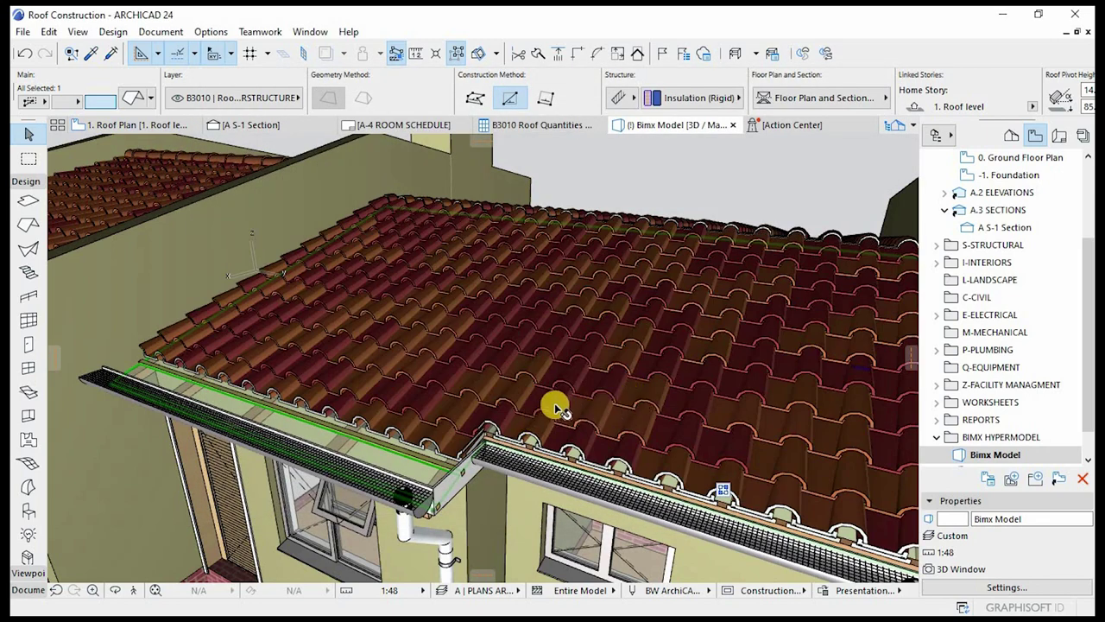
# - Remove the solid element operation from the separate lower battens above the projecting eave and deselect them
pyautogui.scroll(3, 359, 436)
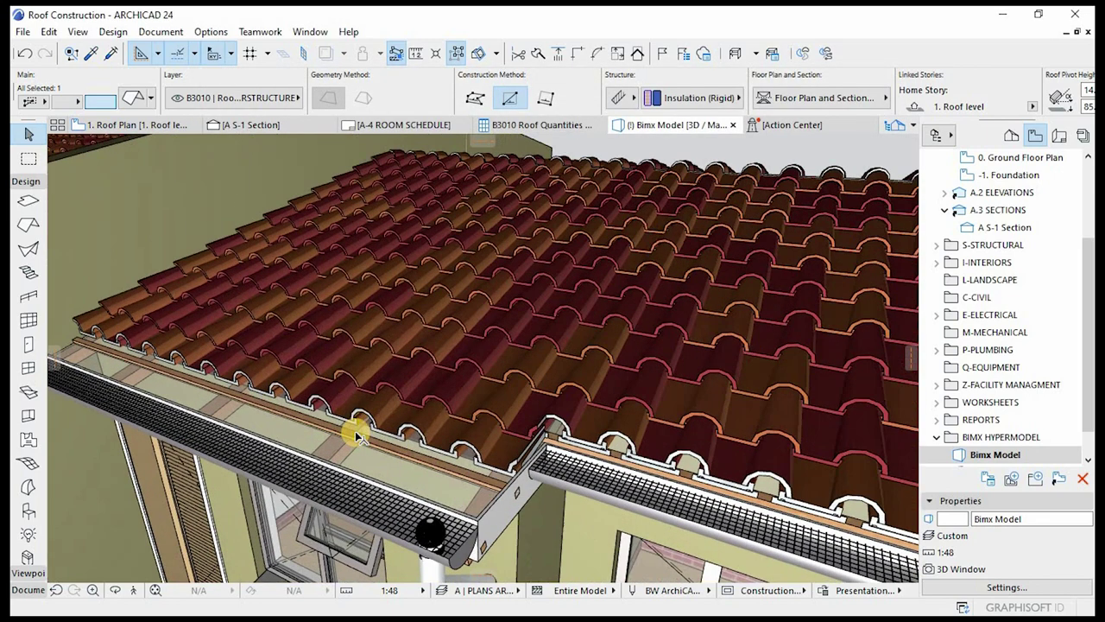
pyautogui.click(472, 472)
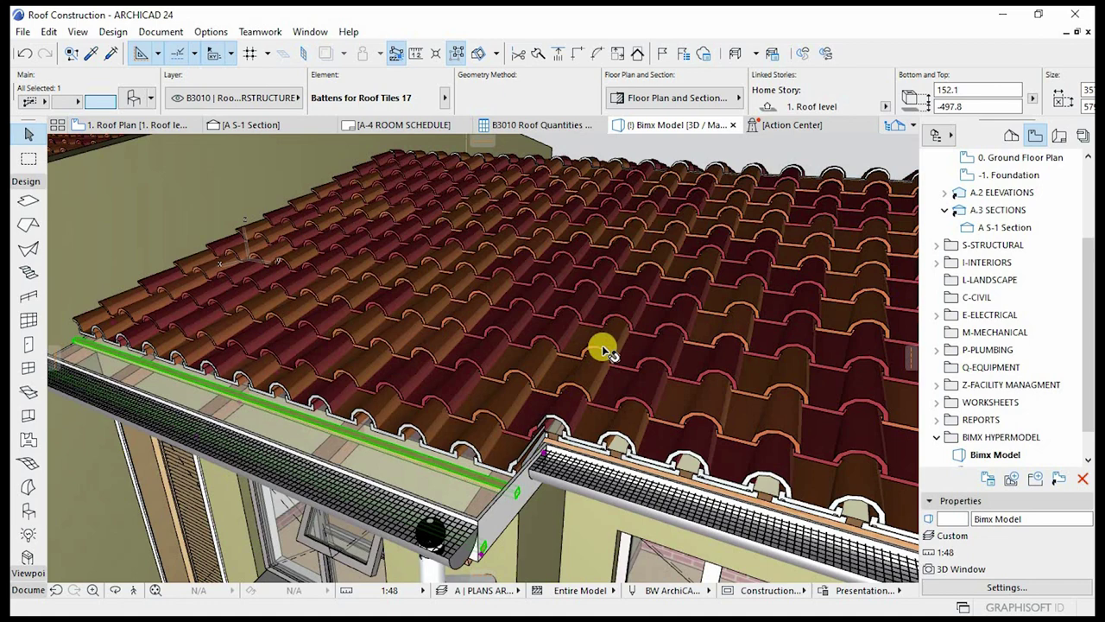
pyautogui.click(425, 475)
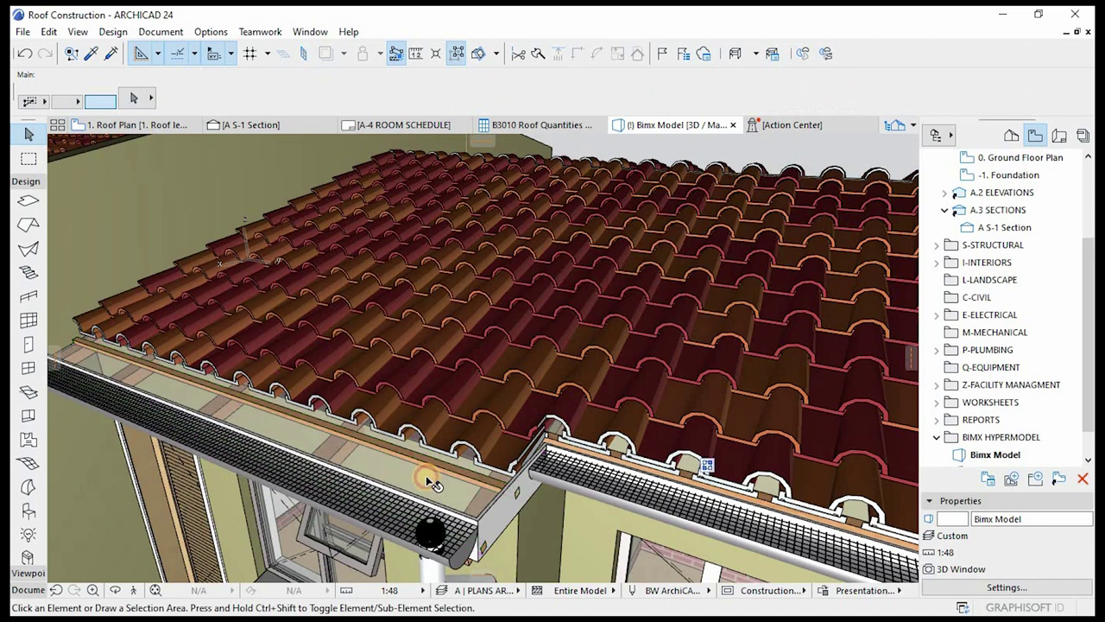
# - Delete the incomplete Italian tile covering from the roof slope with the projecting eave
pyautogui.click(530, 361)
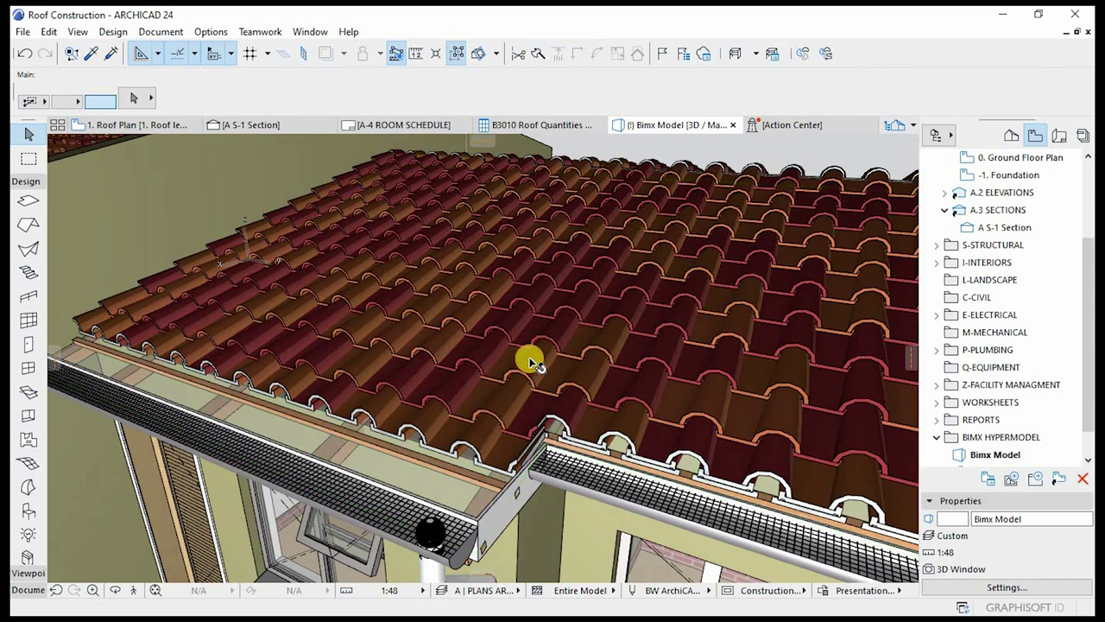
pyautogui.press('Delete')
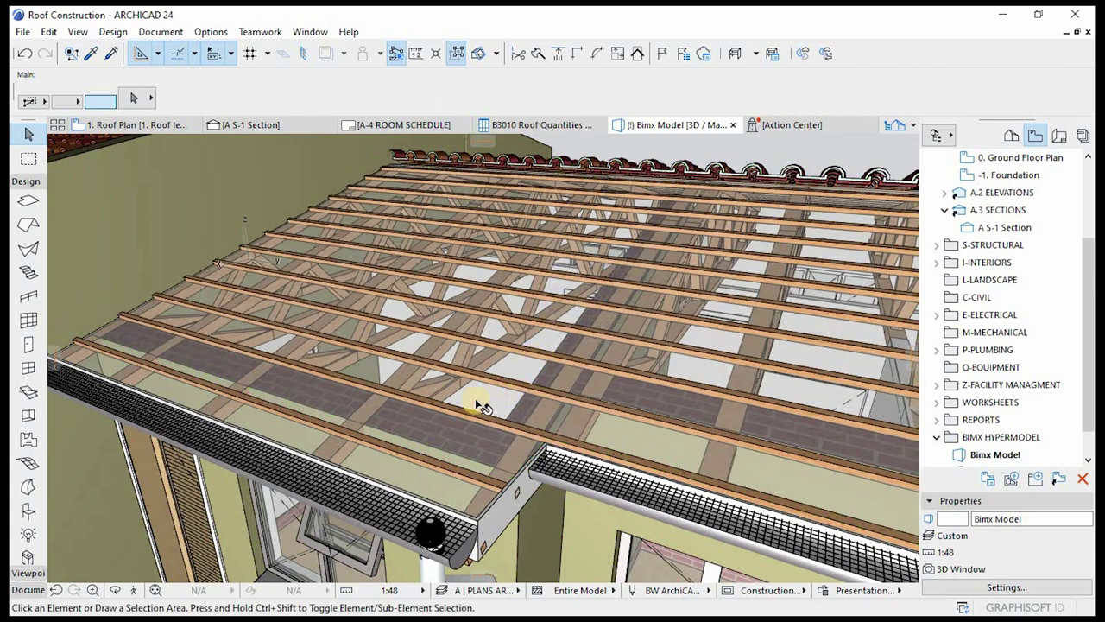
# - Apply the Roof Surfacer 24 accessory with Italian Tiles to the whole stepped roof plane, including its projecting eave
pyautogui.click(483, 400)
pyautogui.click(113, 31)
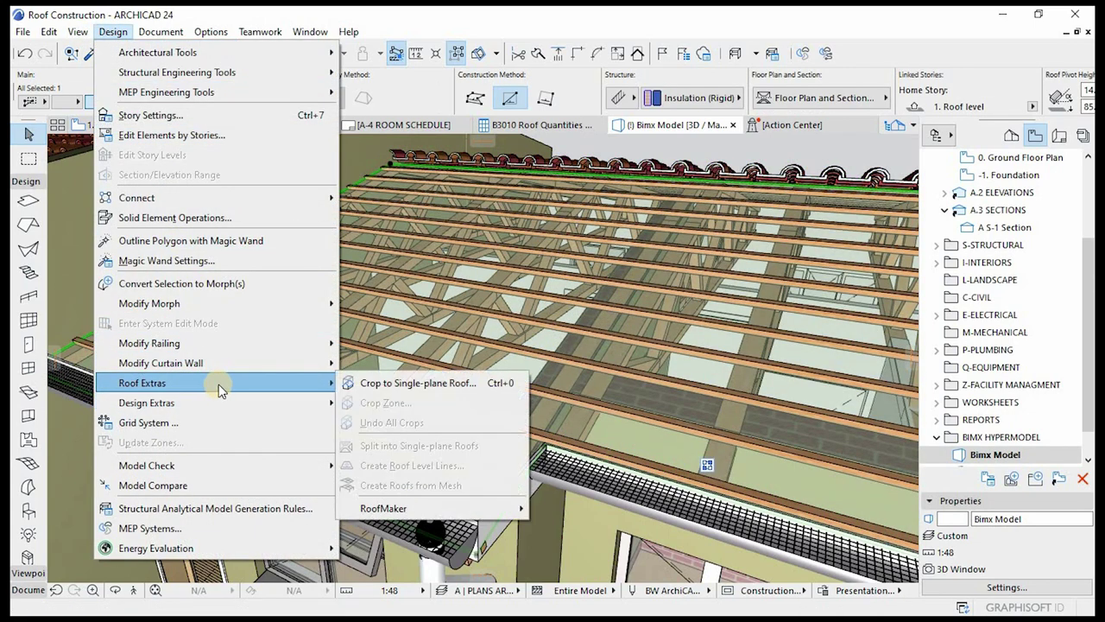
pyautogui.moveTo(214, 403)
pyautogui.moveTo(438, 402)
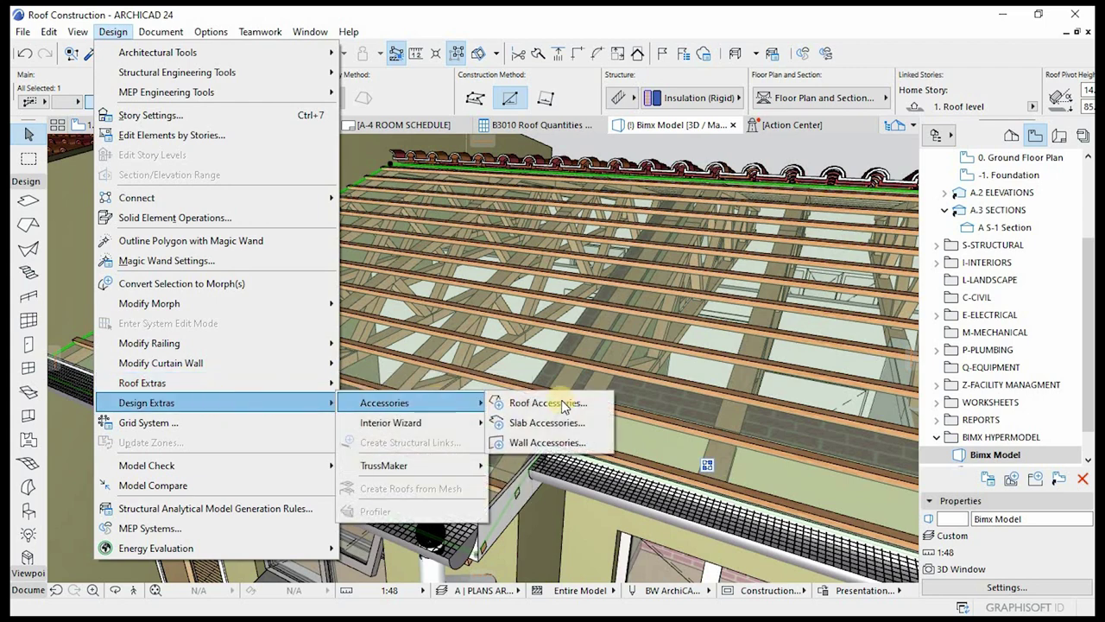
pyautogui.click(562, 402)
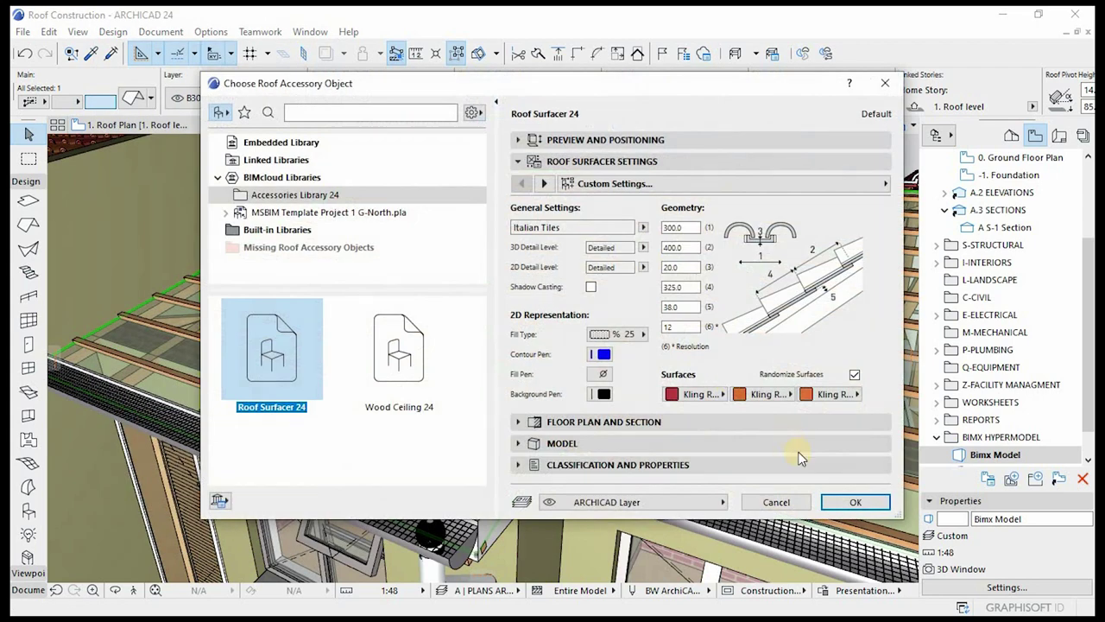
pyautogui.click(850, 501)
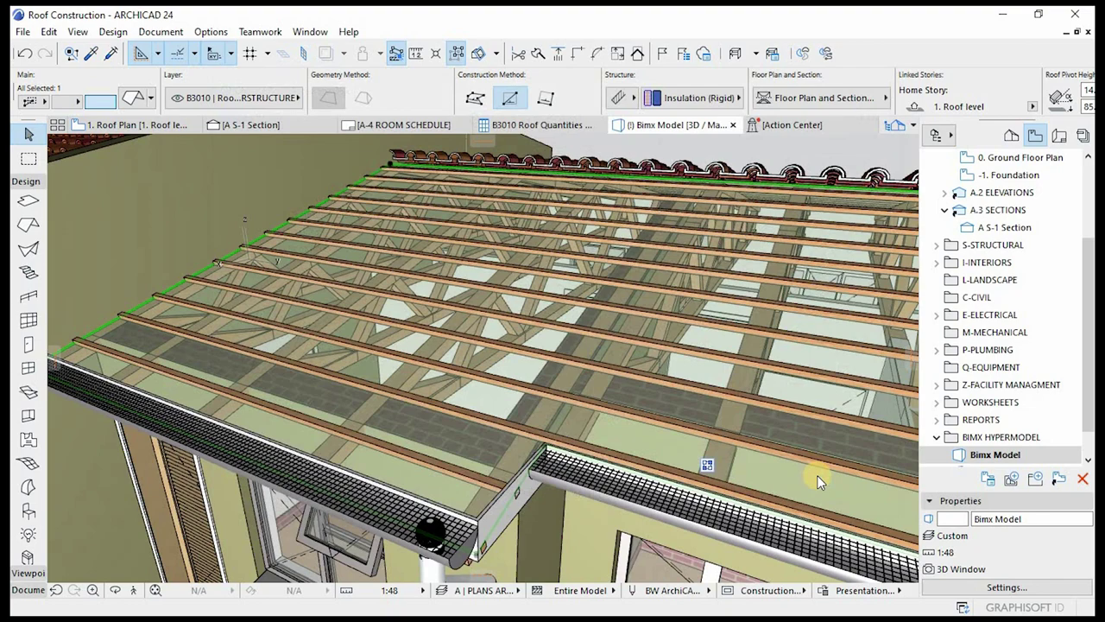
pyautogui.scroll(-10, 476, 424)
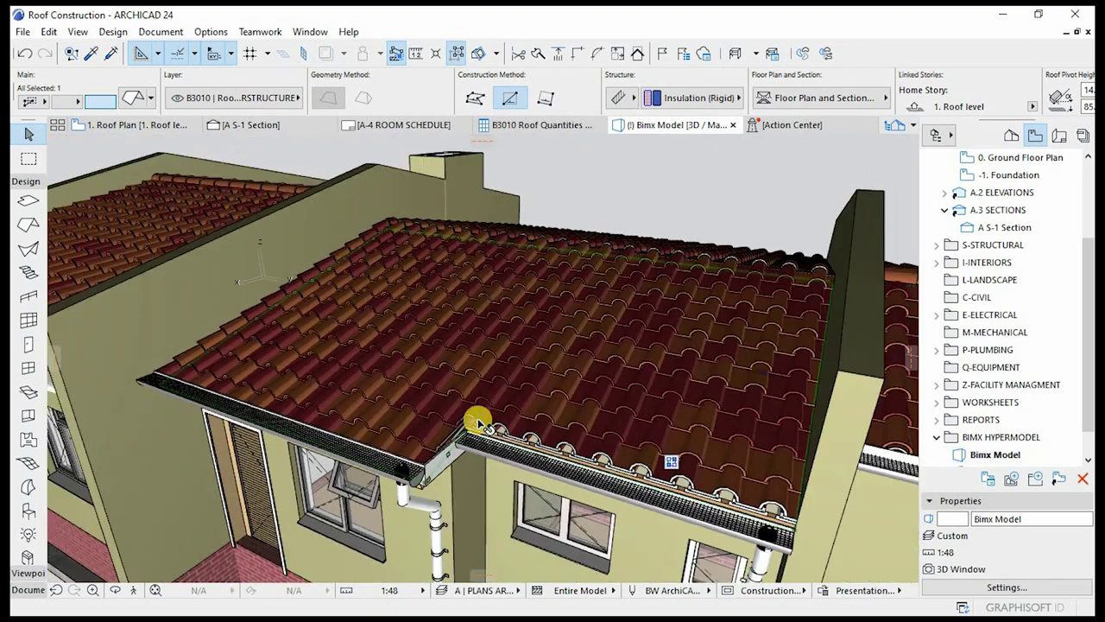
# - Examine the Italian tiles on both slopes of the middle roof in 3D, including their fit along the ridge and parapet walls
pyautogui.keyDown('shift'); pyautogui.moveTo(587, 331); pyautogui.dragTo(398, 230, button='middle'); pyautogui.keyUp('shift')
pyautogui.keyDown('shift'); pyautogui.moveTo(396, 305); pyautogui.dragTo(274, 326, button='middle'); pyautogui.keyUp('shift')
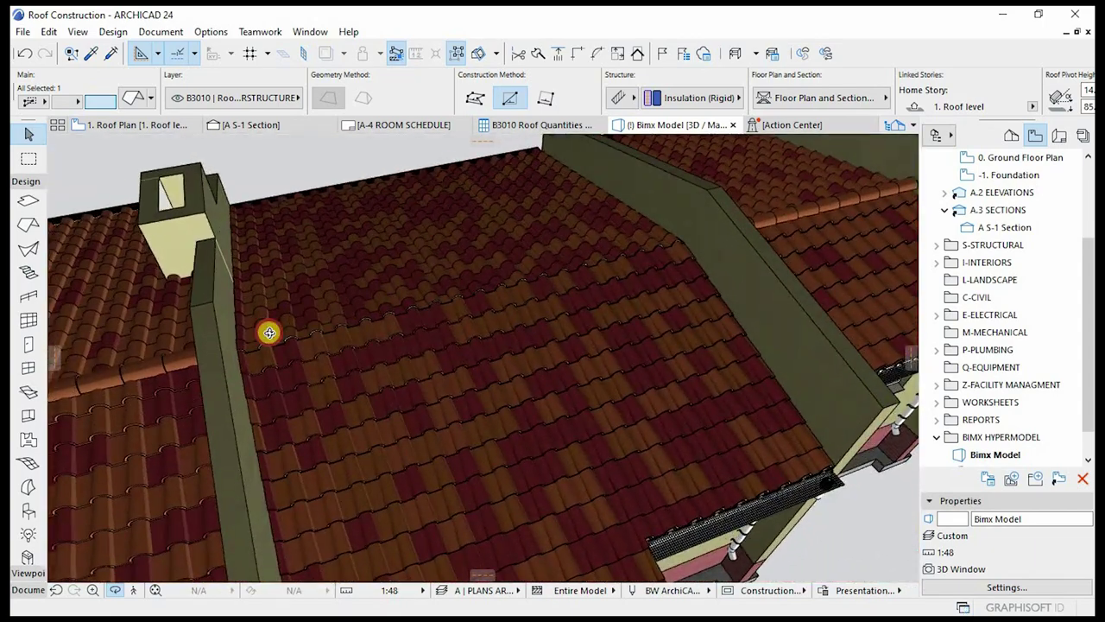
pyautogui.keyDown('shift'); pyautogui.moveTo(473, 293); pyautogui.dragTo(278, 444, button='middle'); pyautogui.keyUp('shift')
pyautogui.scroll(4, 403, 317)
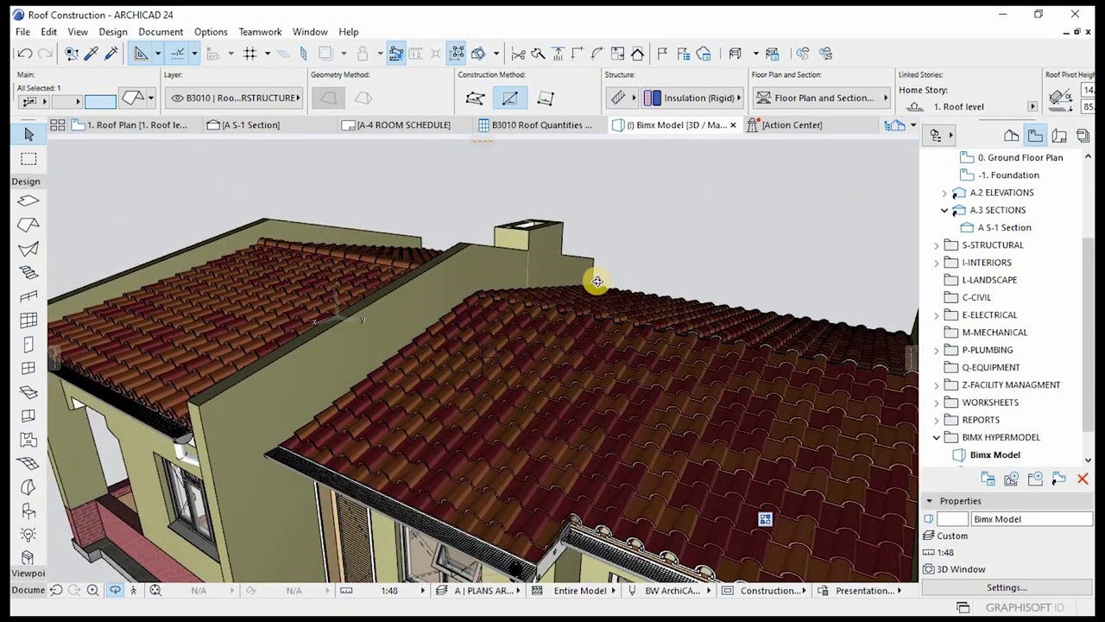
pyautogui.scroll(5, 596, 281)
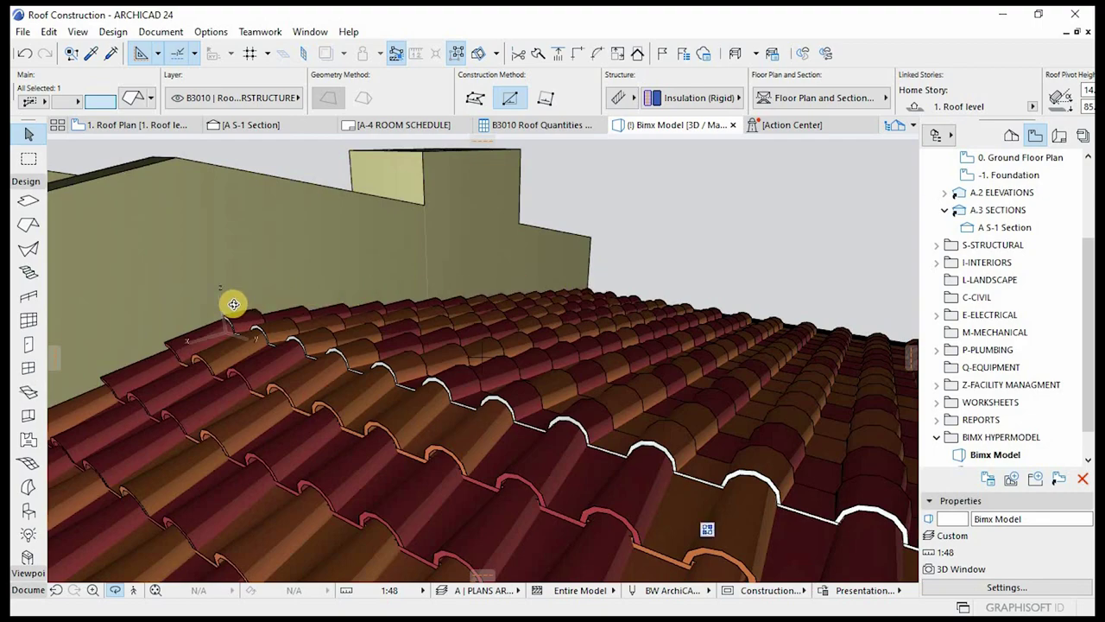
pyautogui.keyDown('shift'); pyautogui.moveTo(335, 313); pyautogui.dragTo(713, 514, button='middle'); pyautogui.keyUp('shift')
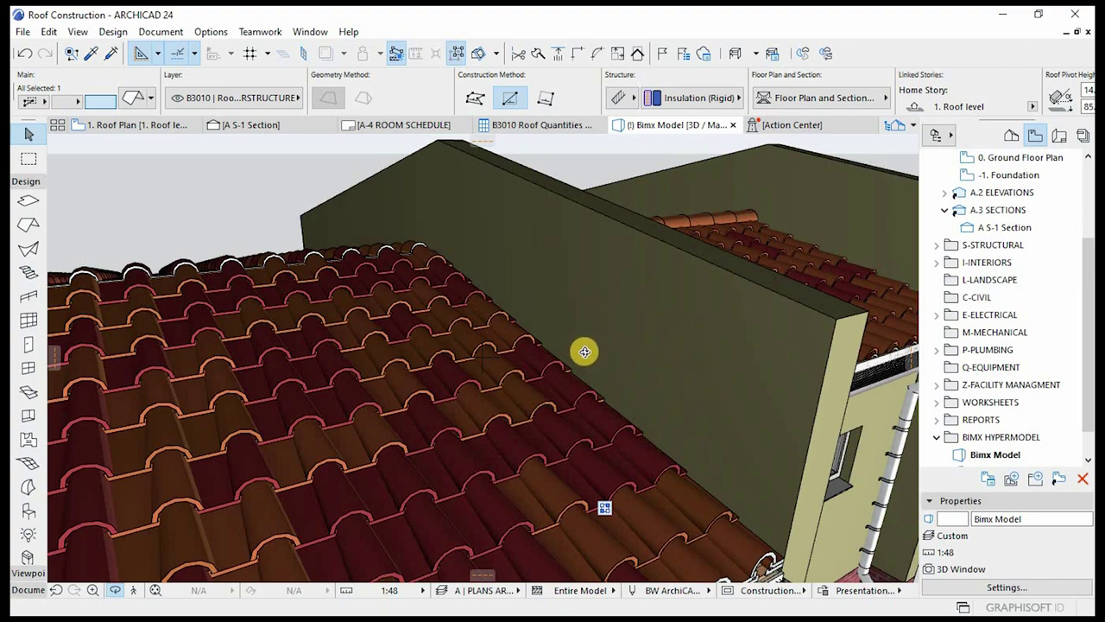
pyautogui.keyDown('shift'); pyautogui.moveTo(589, 323); pyautogui.dragTo(591, 348, button='middle'); pyautogui.keyUp('shift')
pyautogui.keyDown('shift'); pyautogui.moveTo(633, 298); pyautogui.dragTo(697, 279, button='middle'); pyautogui.keyUp('shift')
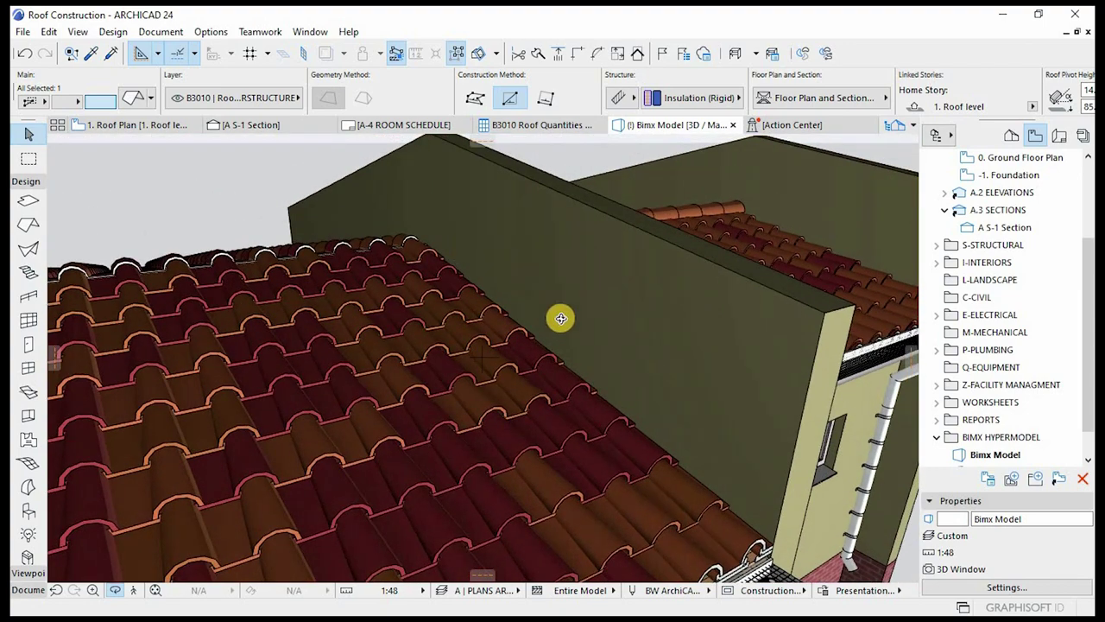
pyautogui.scroll(-5, 529, 294)
pyautogui.keyDown('shift'); pyautogui.moveTo(567, 323); pyautogui.dragTo(473, 261, button='middle'); pyautogui.keyUp('shift')
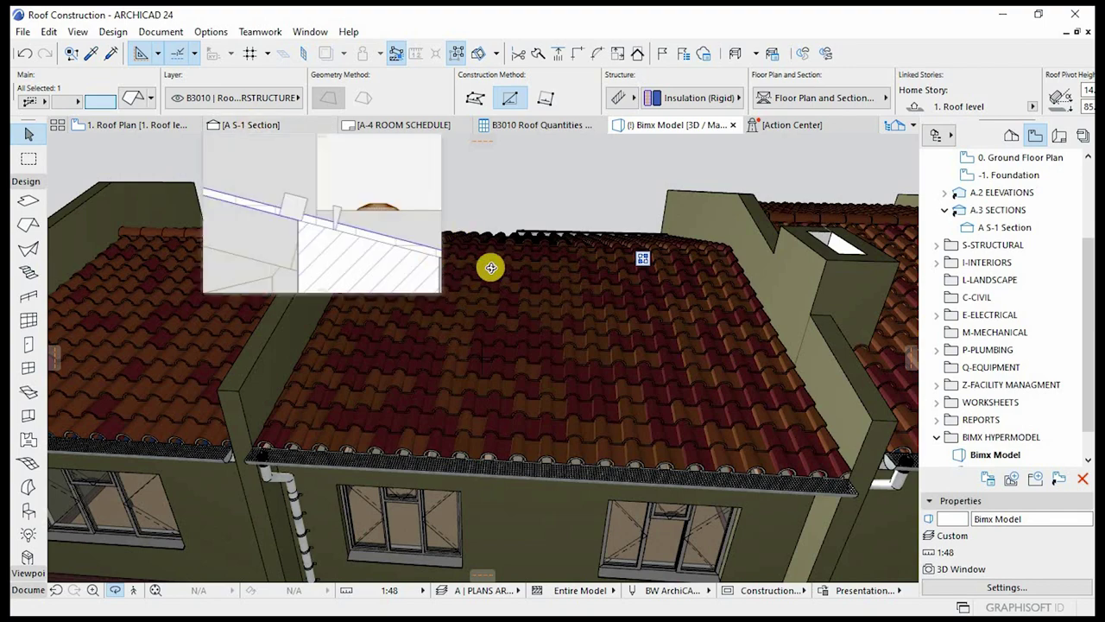
# - Open the A S-1 section and examine how the roof tiles sit above the battens, from the eave to the ridge
pyautogui.click(233, 127)
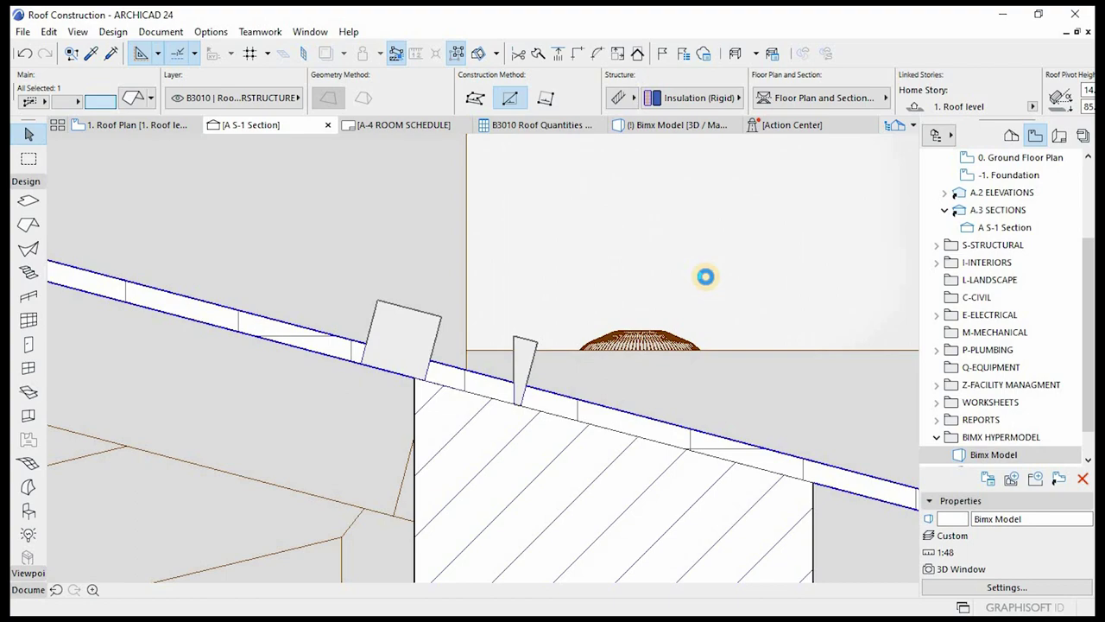
pyautogui.scroll(-10, 643, 274)
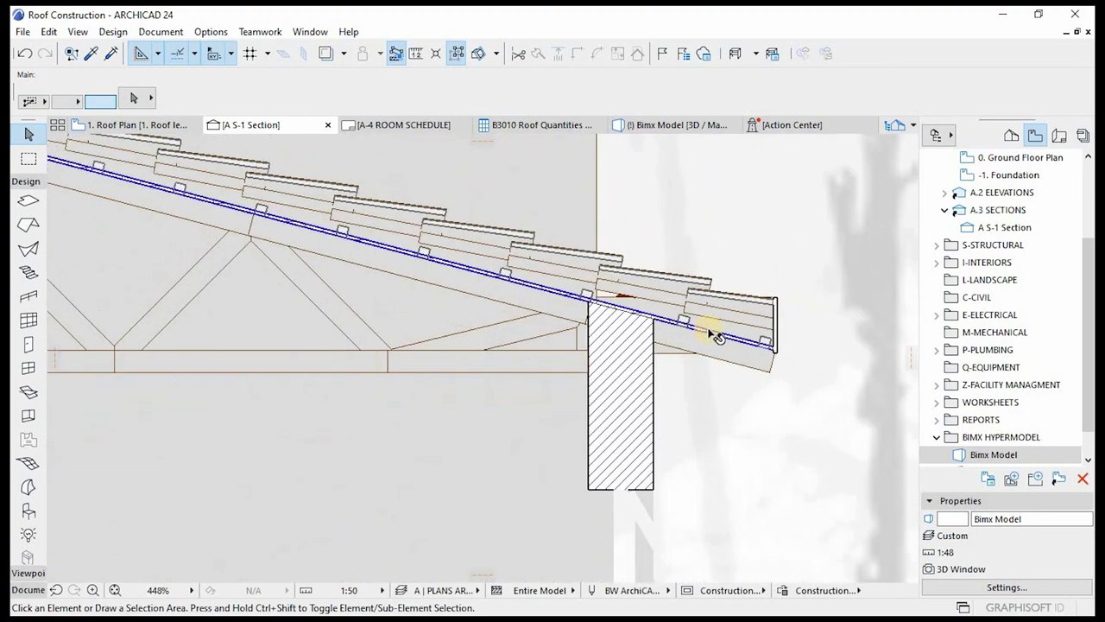
pyautogui.scroll(-2, 595, 254)
pyautogui.scroll(8, 509, 240)
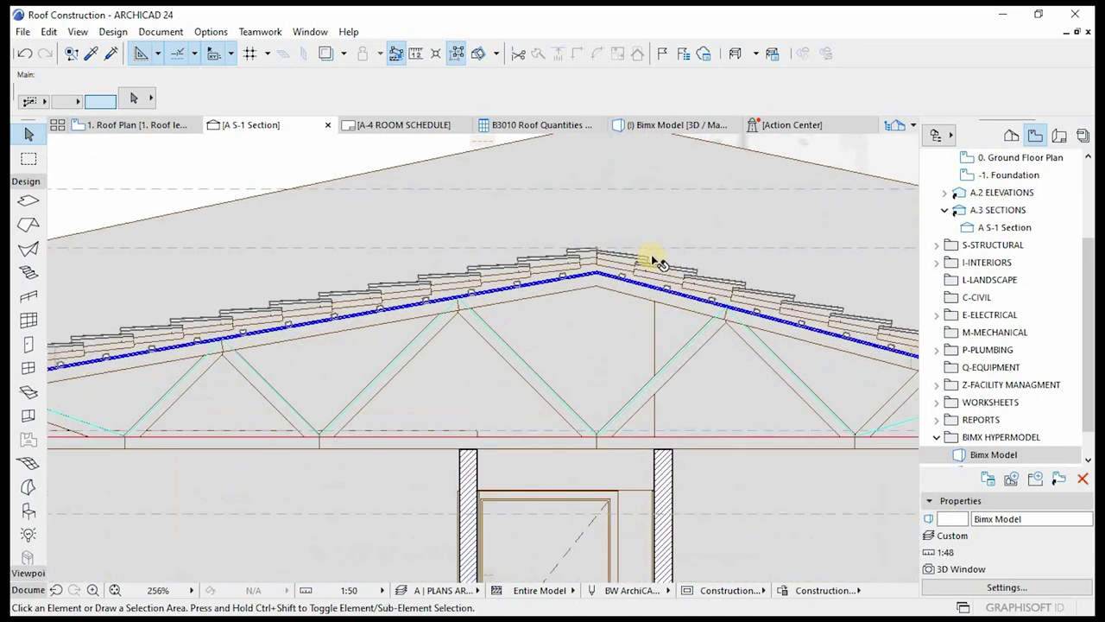
pyautogui.moveTo(754, 353); pyautogui.dragTo(486, 301, button='middle')
pyautogui.scroll(2, 487, 302)
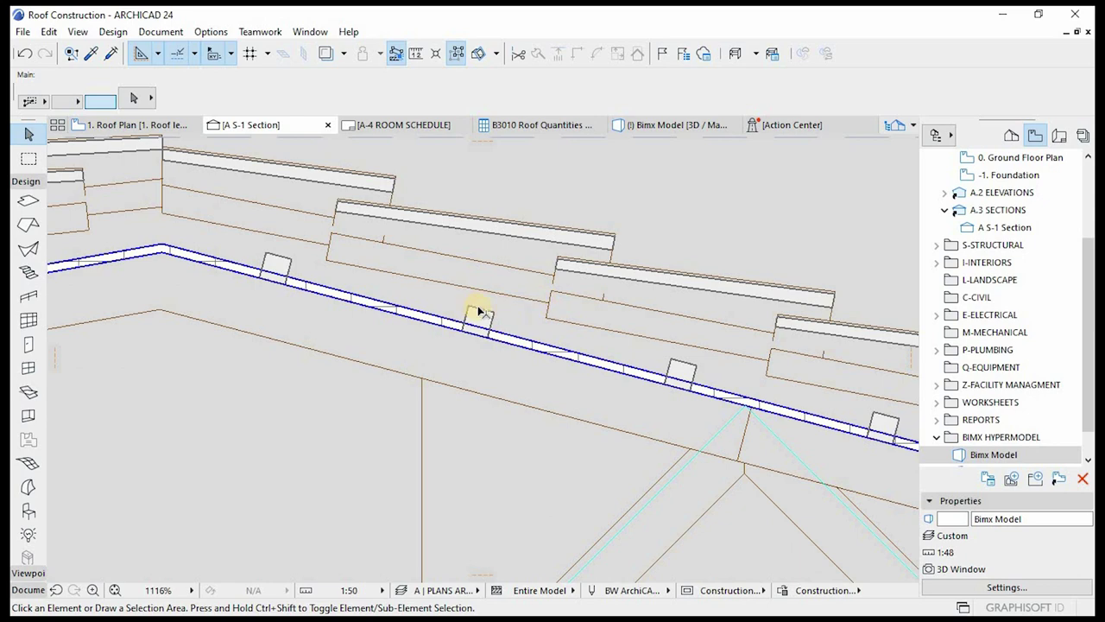
pyautogui.click(486, 311)
pyautogui.click(507, 252)
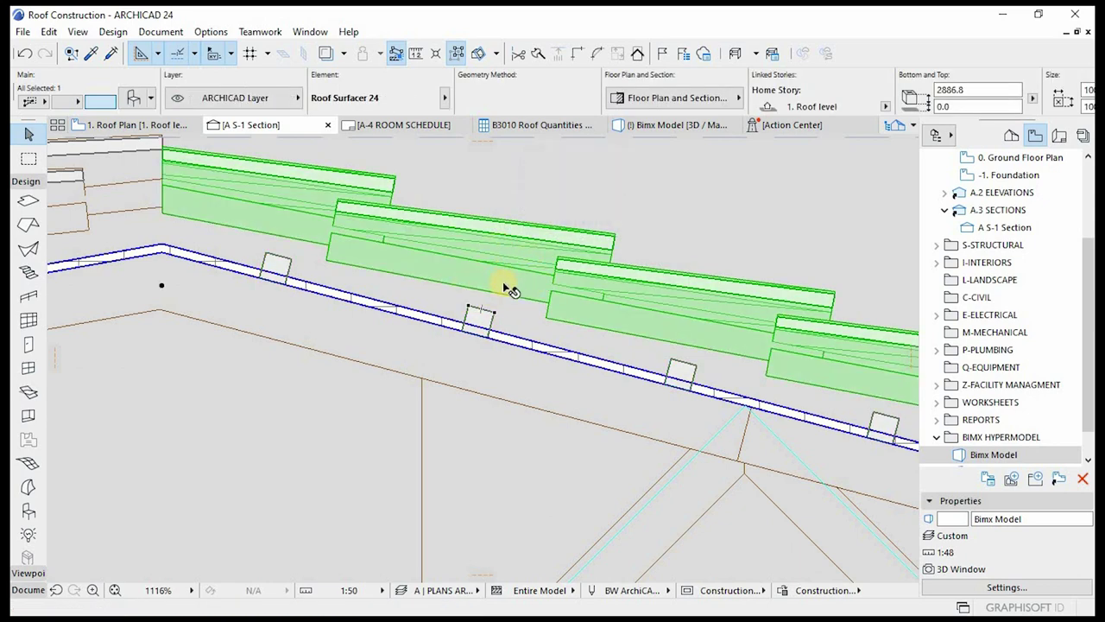
pyautogui.scroll(-4, 509, 290)
pyautogui.scroll(5, 489, 316)
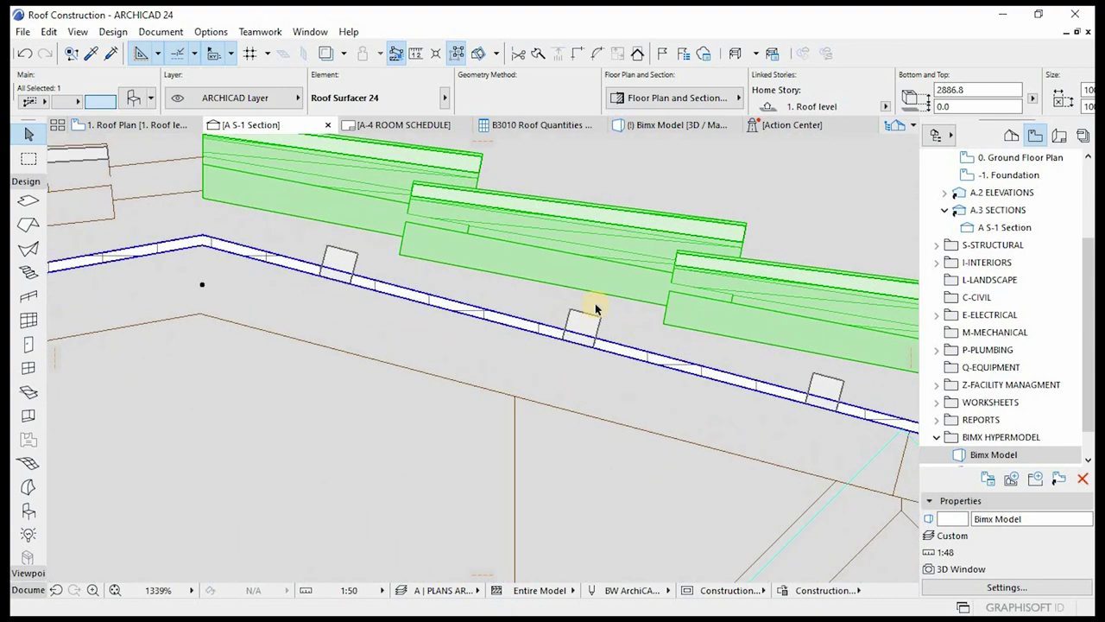
pyautogui.scroll(3, 596, 318)
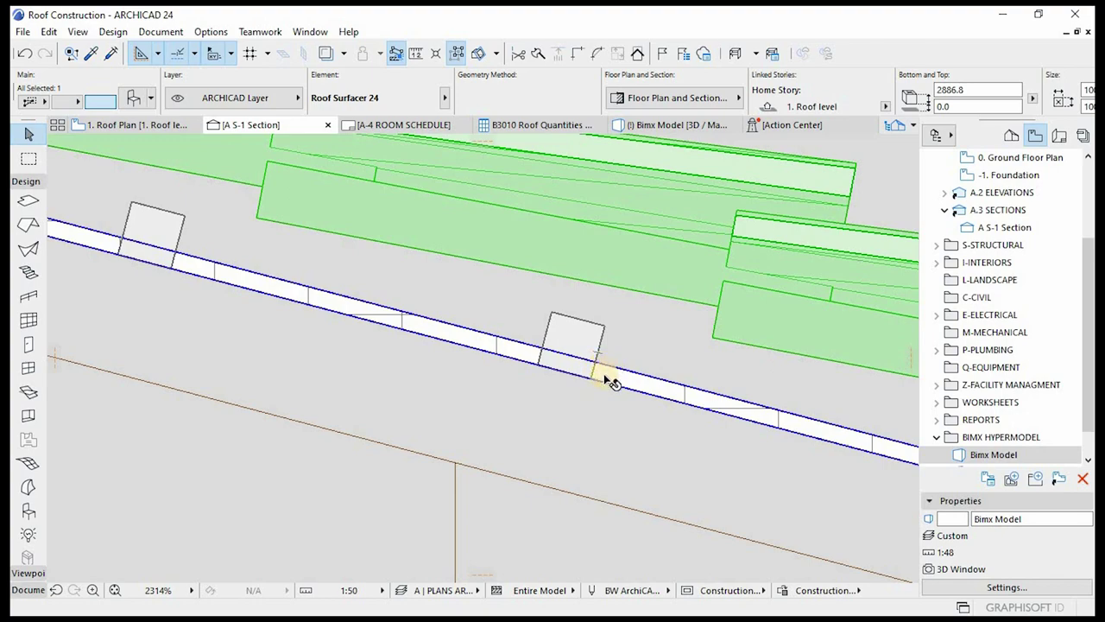
pyautogui.scroll(-5, 566, 363)
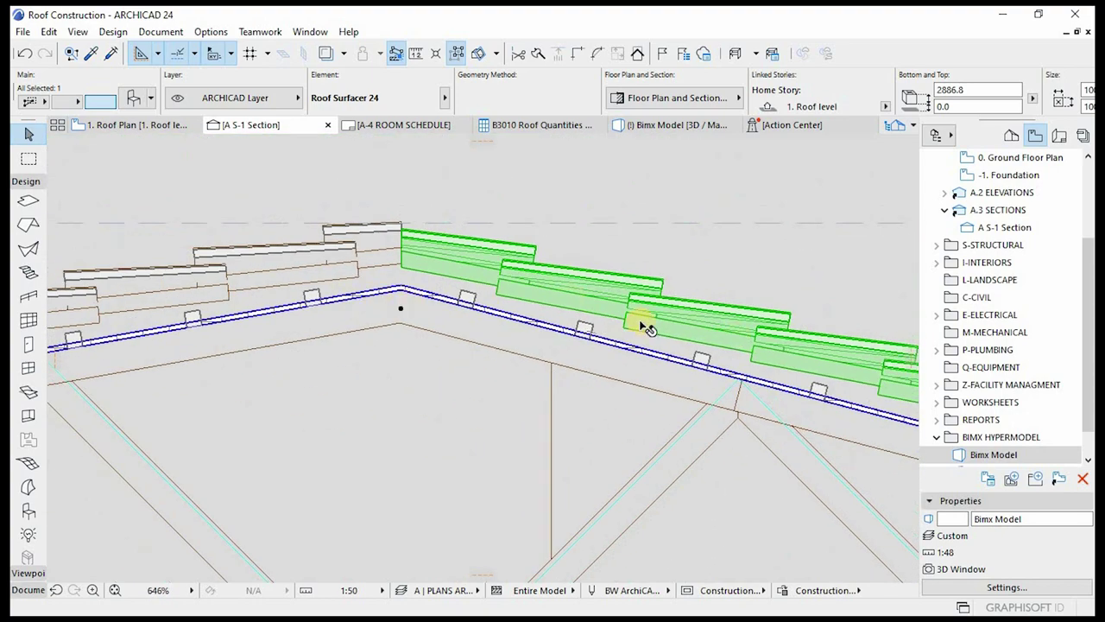
# - Measure the gap between the top of a batten and the underside of the tiles on the slope right of the ridge
pyautogui.scroll(5, 641, 321)
pyautogui.click(544, 330)
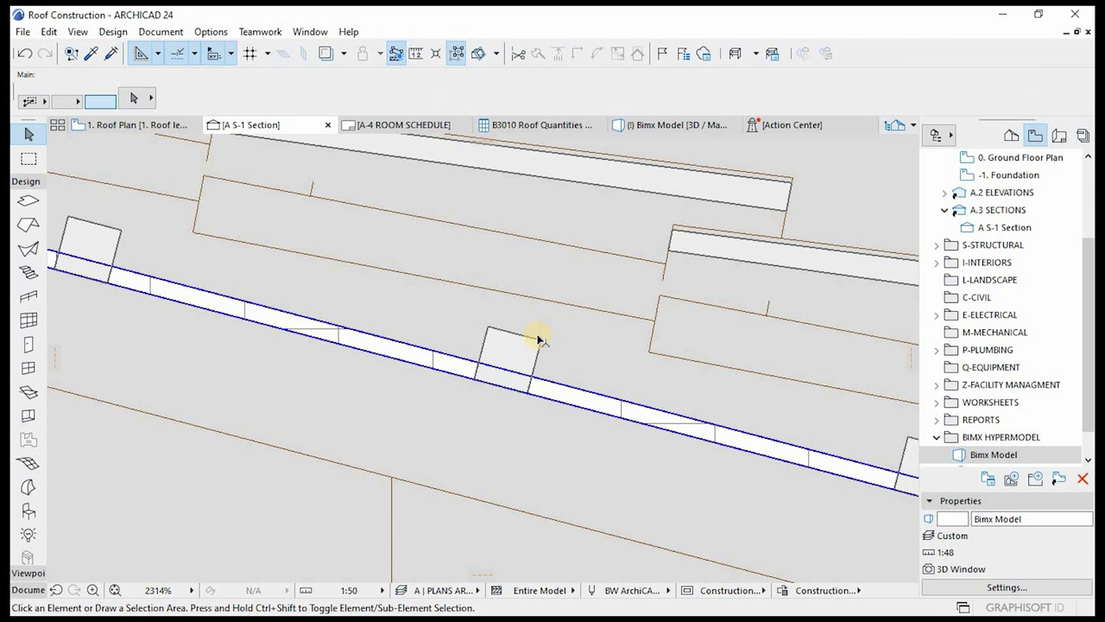
pyautogui.press('m')
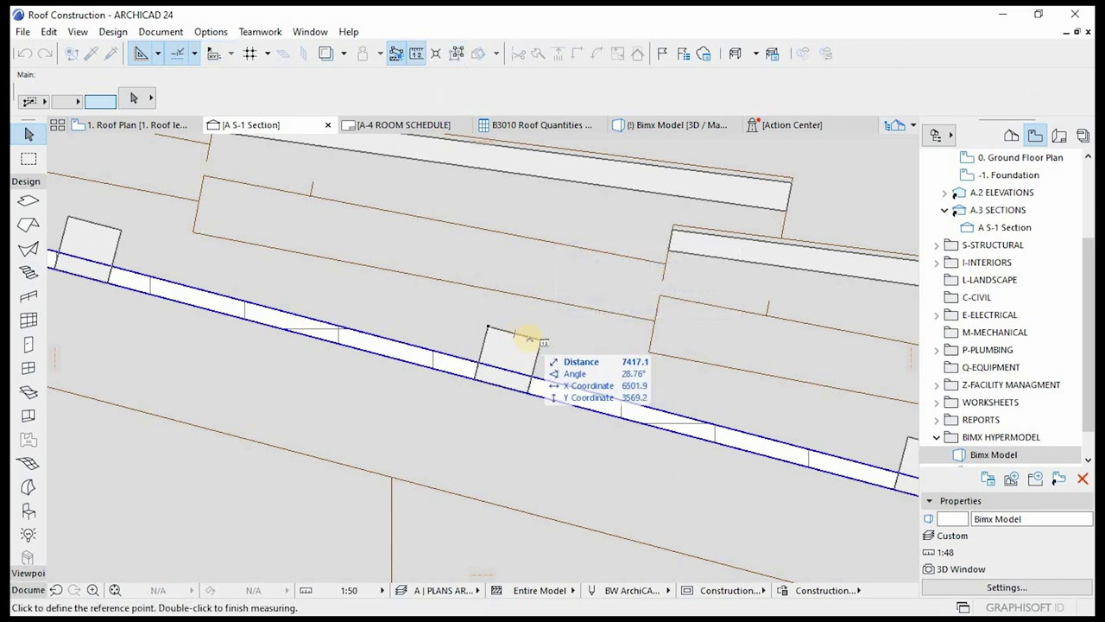
pyautogui.click(515, 333)
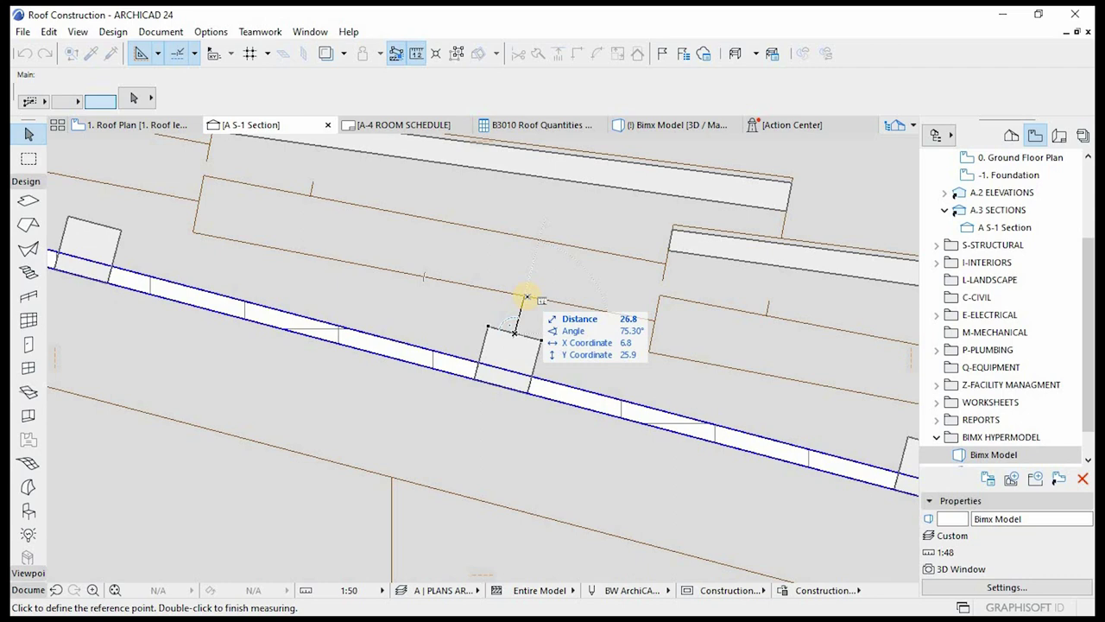
pyautogui.press('Escape')
# - Set geometry dimension 5 of the right slope's Roof Surfacer 24 Italian Tiles to 26.8 mm
pyautogui.click(618, 273)
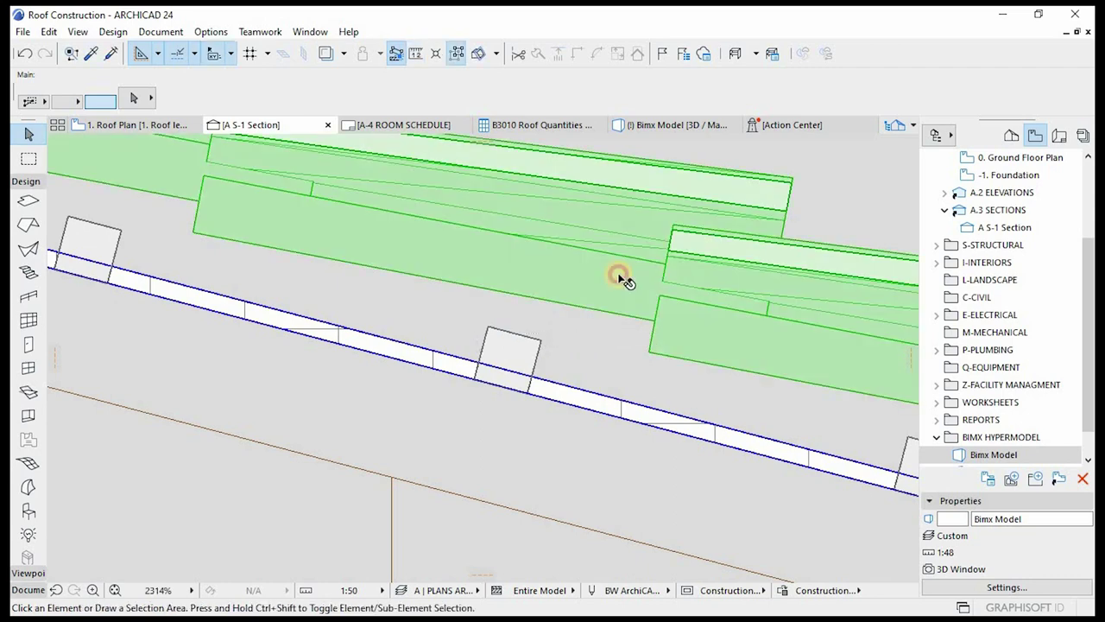
pyautogui.scroll(-5, 644, 354)
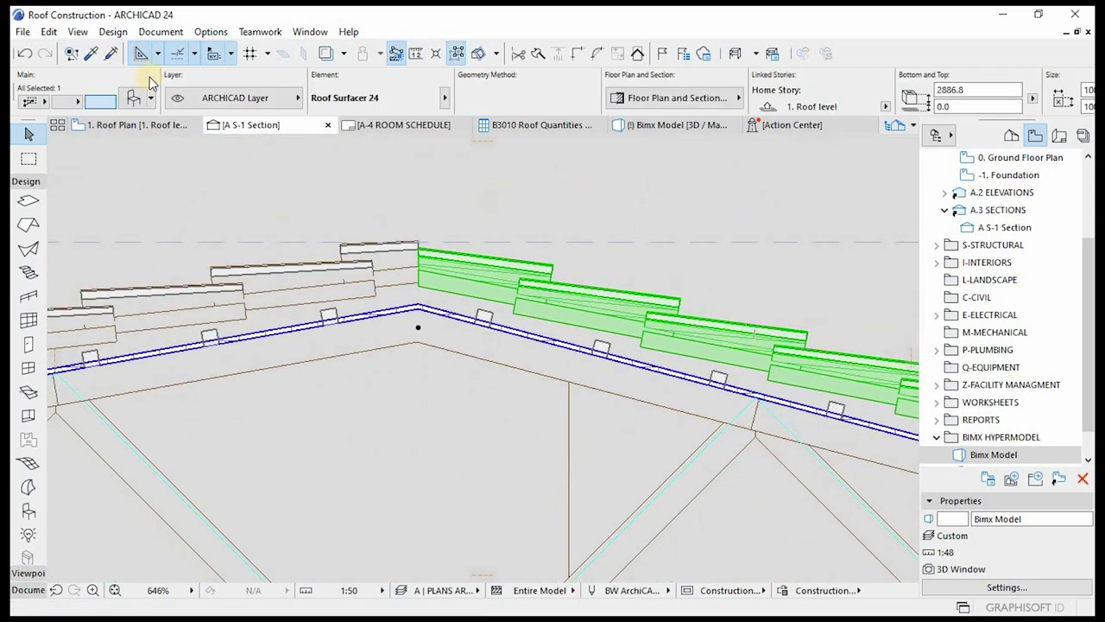
pyautogui.click(127, 99)
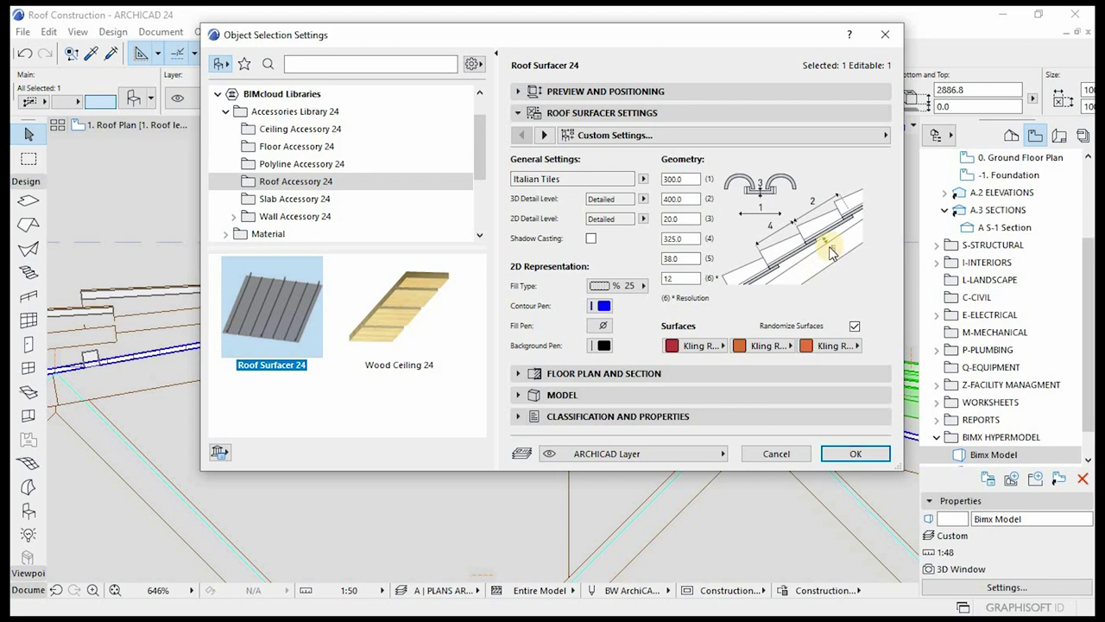
pyautogui.doubleClick(676, 259)
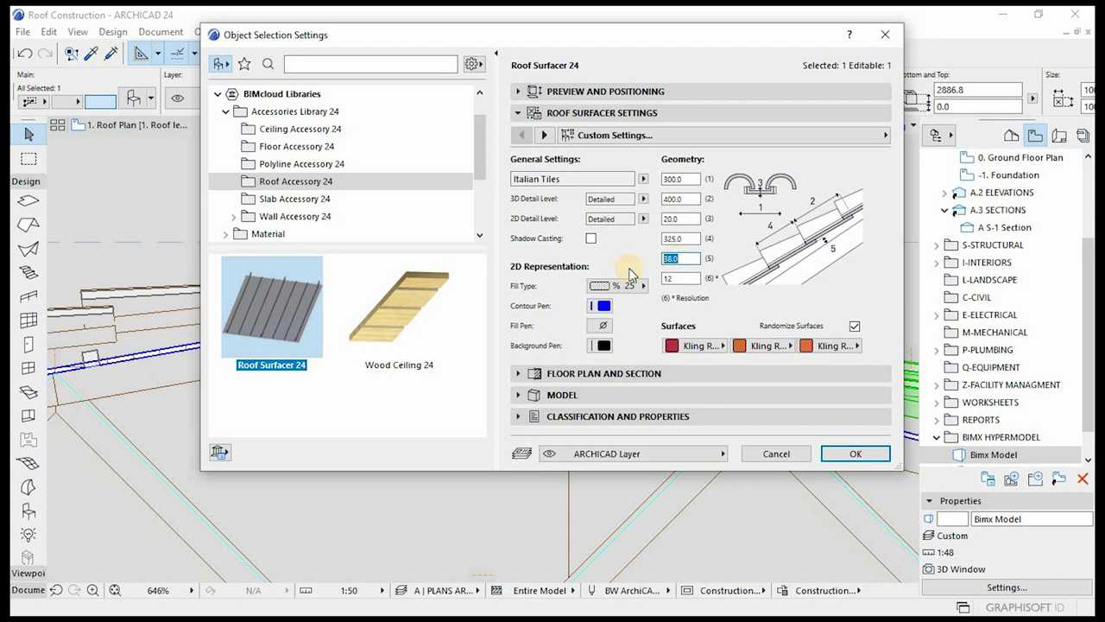
pyautogui.press('Return')
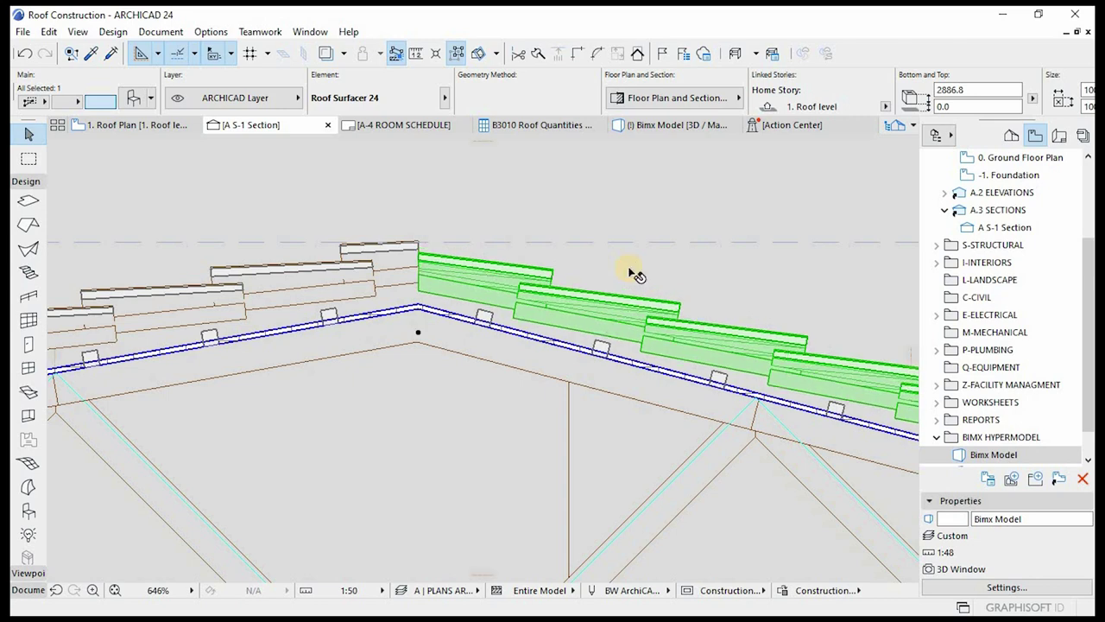
# - Measure from the batten's underside, and again from its top, up to the underside of the tiles on the right slope
pyautogui.scroll(6, 618, 354)
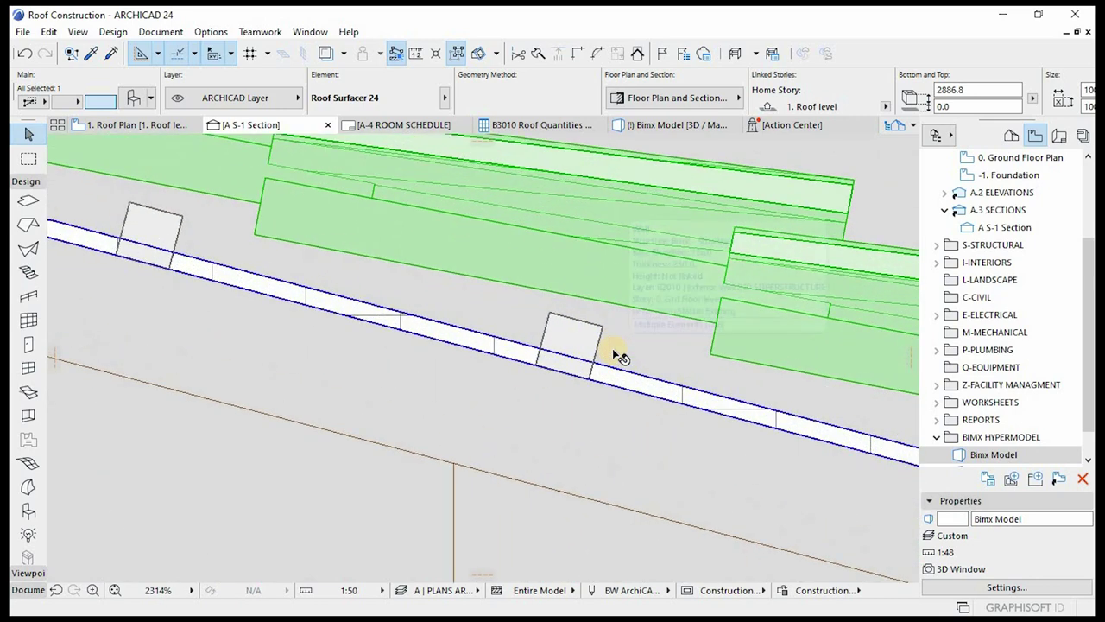
pyautogui.press('m')
pyautogui.scroll(3, 572, 354)
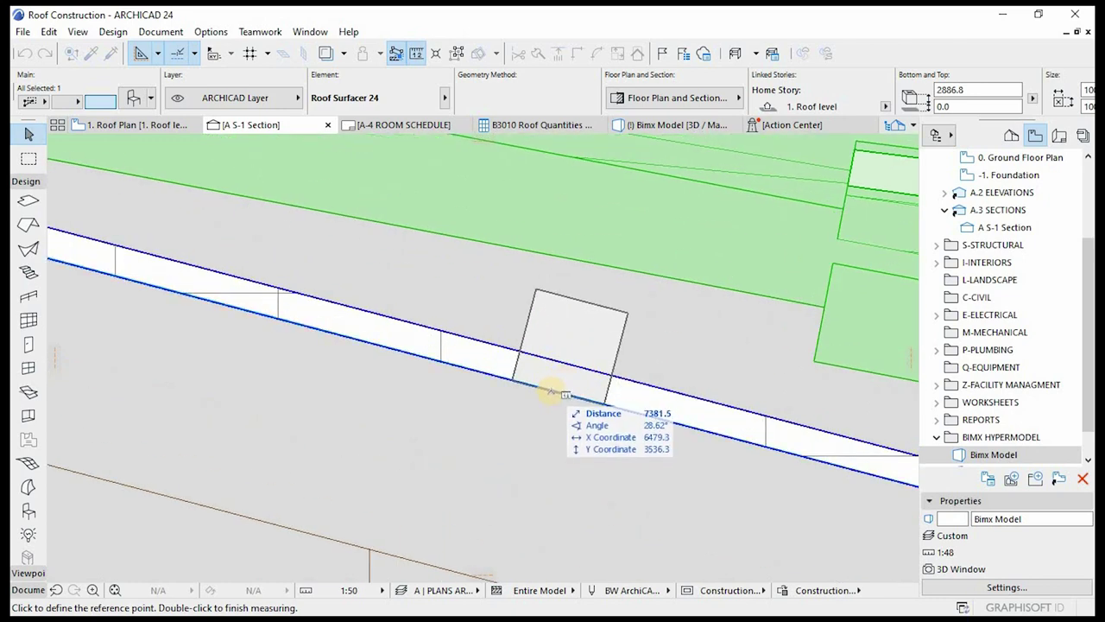
pyautogui.click(550, 391)
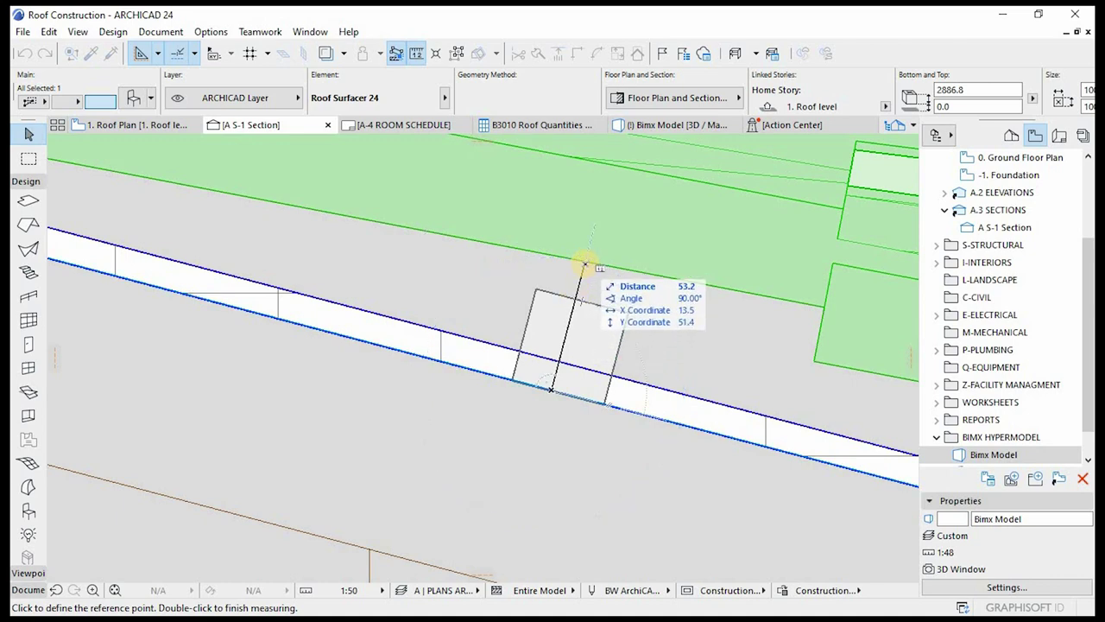
pyautogui.press('Escape')
pyautogui.press('Escape')
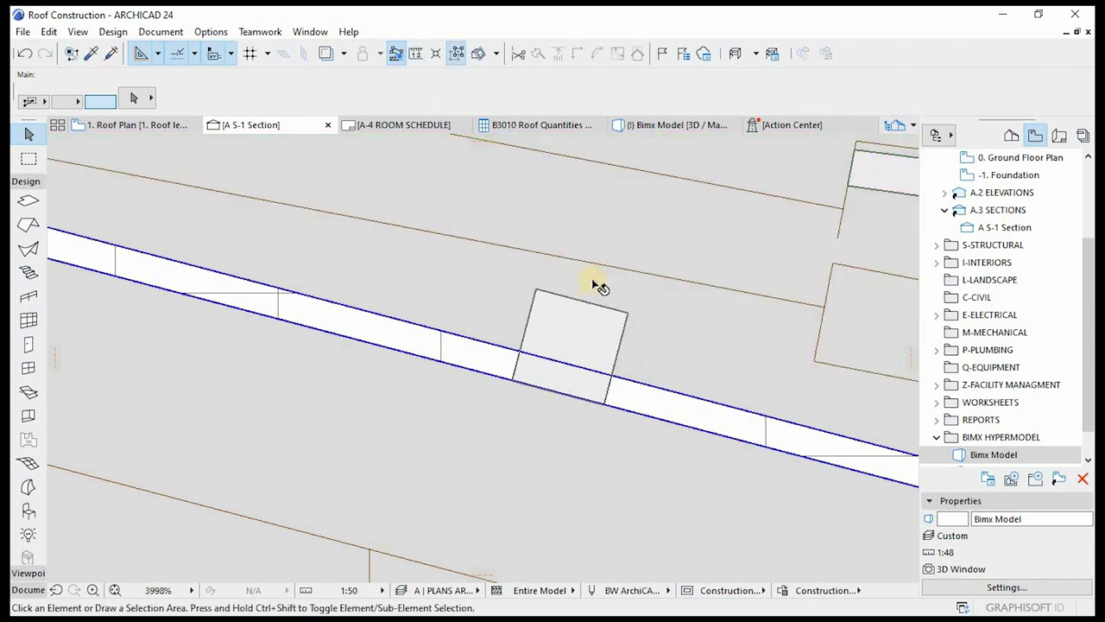
pyautogui.press('m')
pyautogui.click(584, 299)
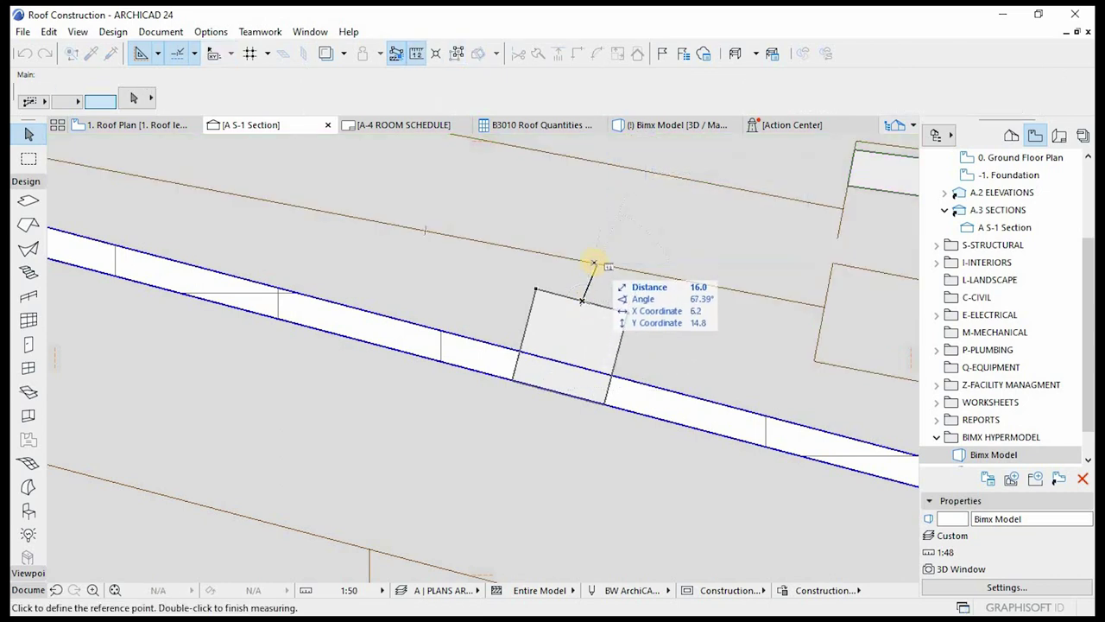
pyautogui.press('Escape')
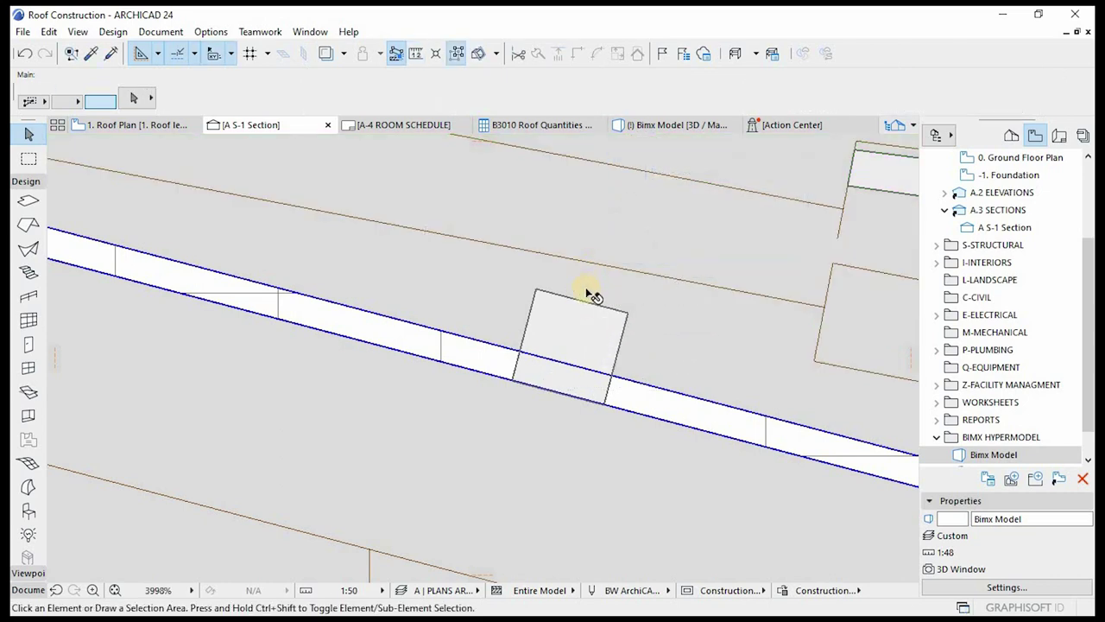
# - Open the settings of the right slope's Roof Surfacer 24 and calculate 26.8 − 15.7 in Calculator for its geometry dimension 5
pyautogui.click(616, 256)
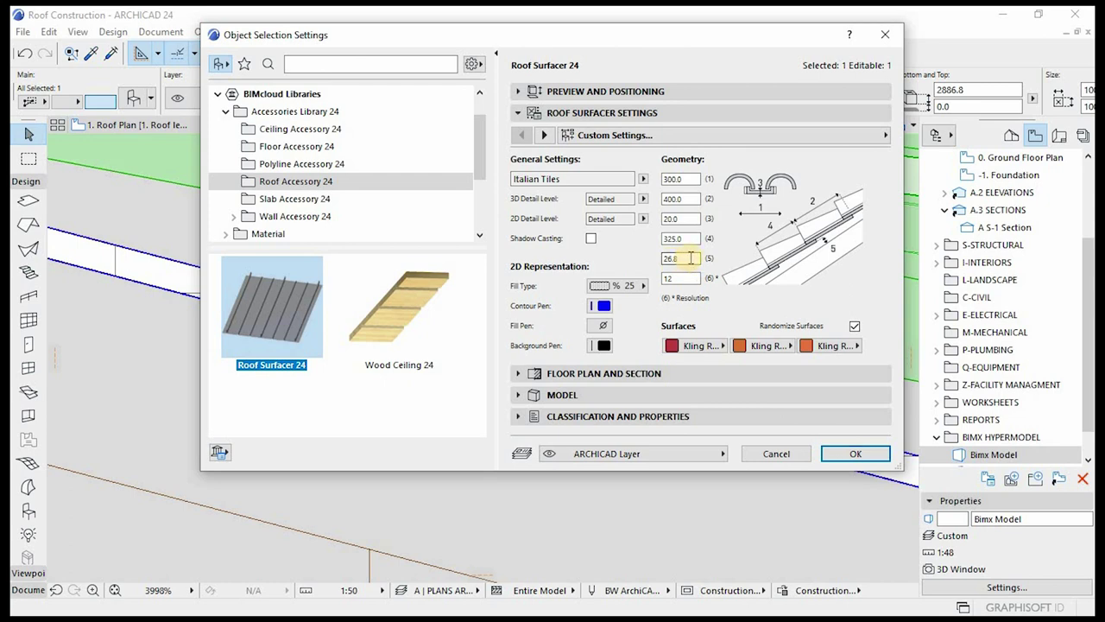
pyautogui.moveTo(685, 257); pyautogui.dragTo(652, 259)
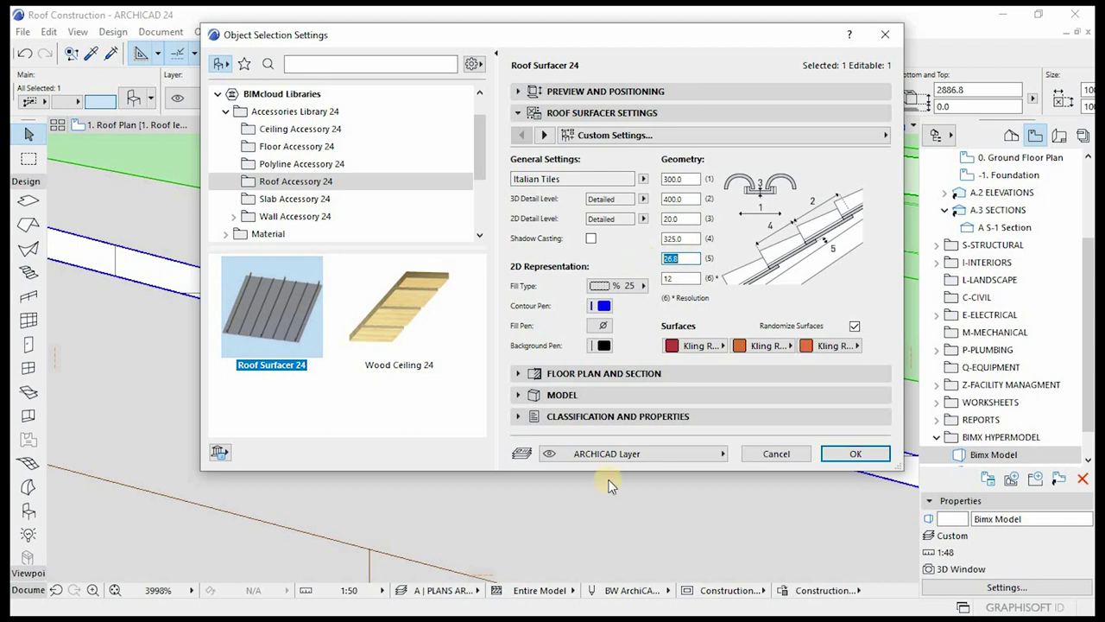
pyautogui.press('super')
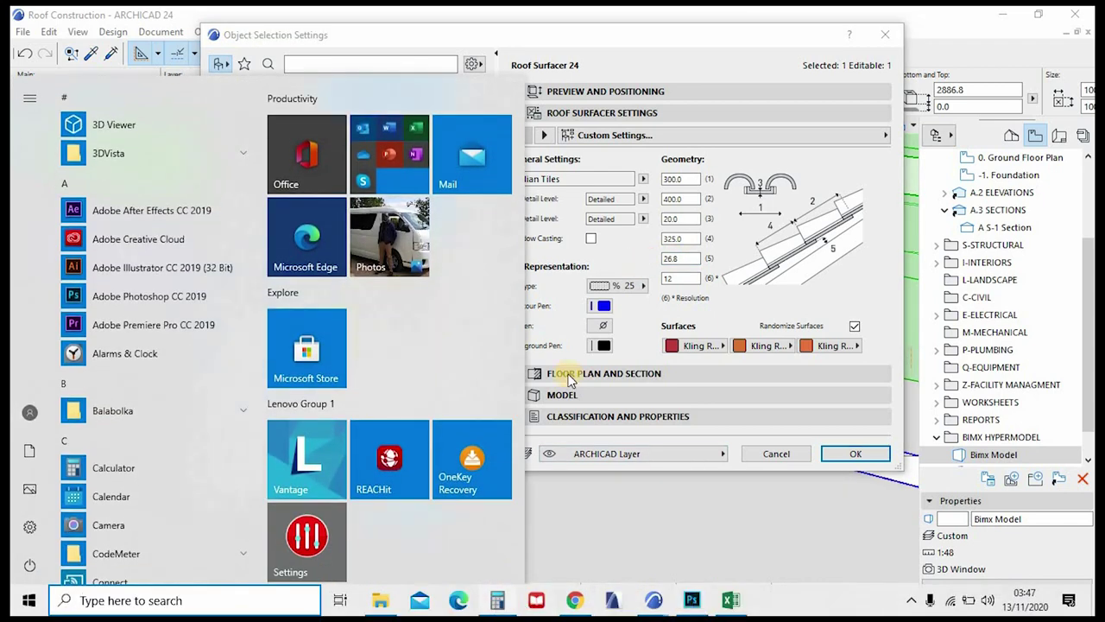
pyautogui.click(497, 600)
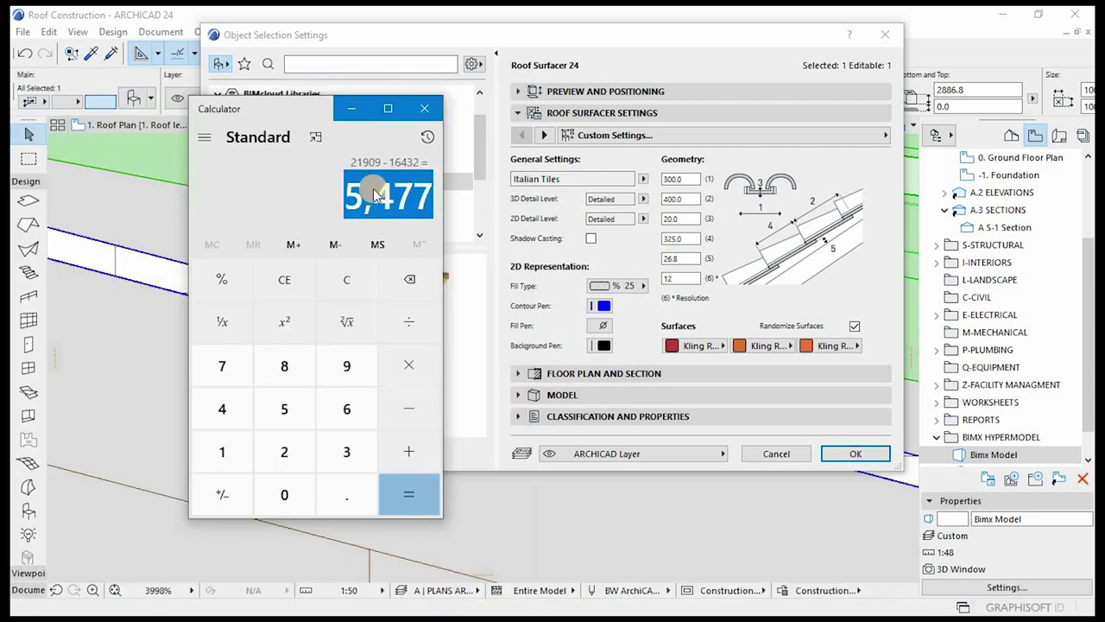
pyautogui.click(284, 279)
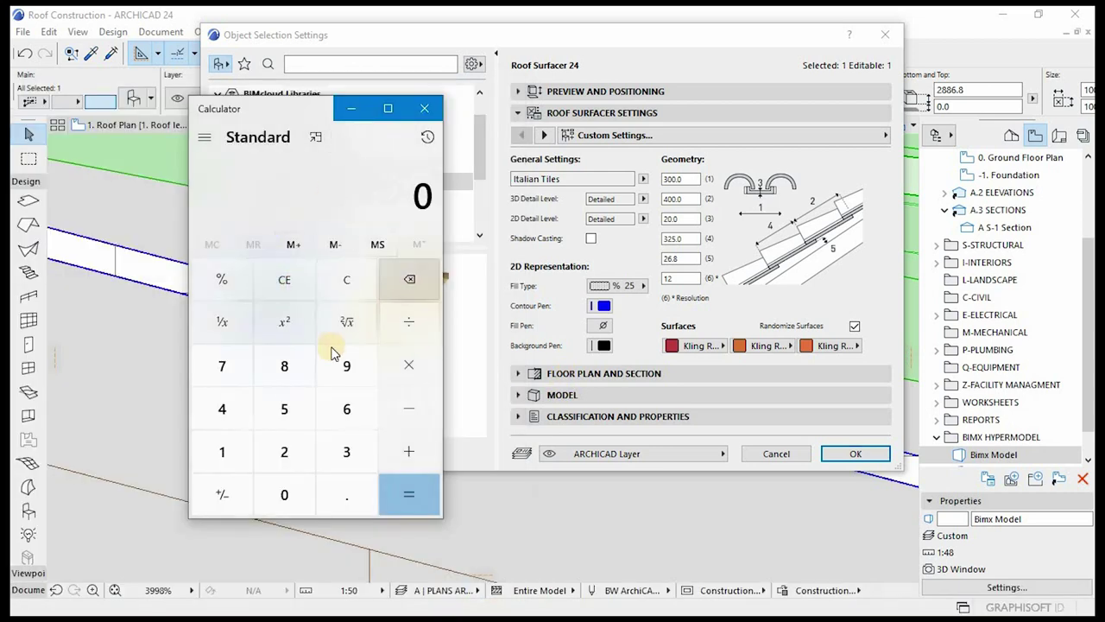
pyautogui.click(285, 450)
pyautogui.click(346, 408)
pyautogui.click(346, 494)
pyautogui.click(285, 367)
pyautogui.click(409, 407)
pyautogui.click(212, 454)
pyautogui.click(284, 408)
pyautogui.click(346, 494)
pyautogui.click(222, 366)
pyautogui.click(388, 488)
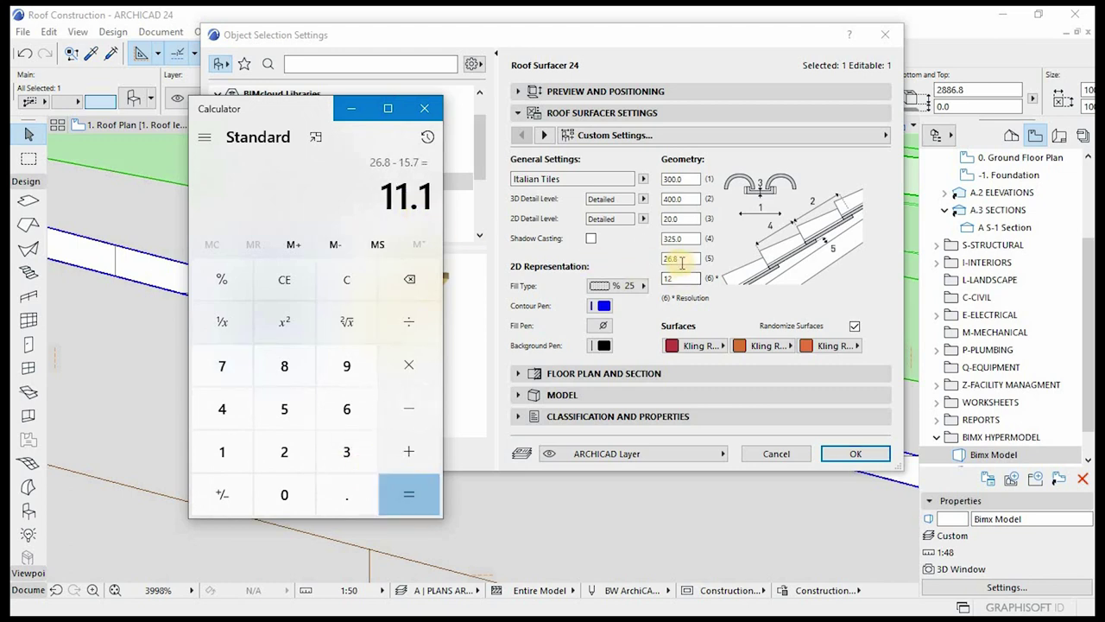
# - Set geometry dimension 5 of the right slope's Roof Surfacer 24 Italian Tiles to 11.1 mm
pyautogui.doubleClick(671, 258)
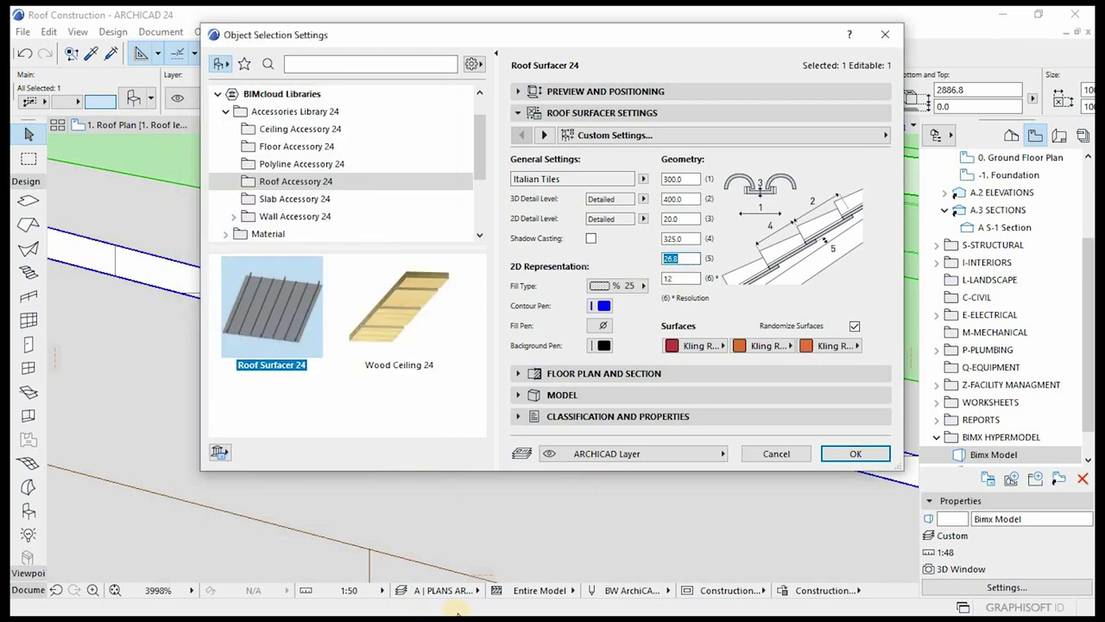
pyautogui.press('super')
pyautogui.click(505, 609)
pyautogui.click(503, 610)
pyautogui.click(826, 455)
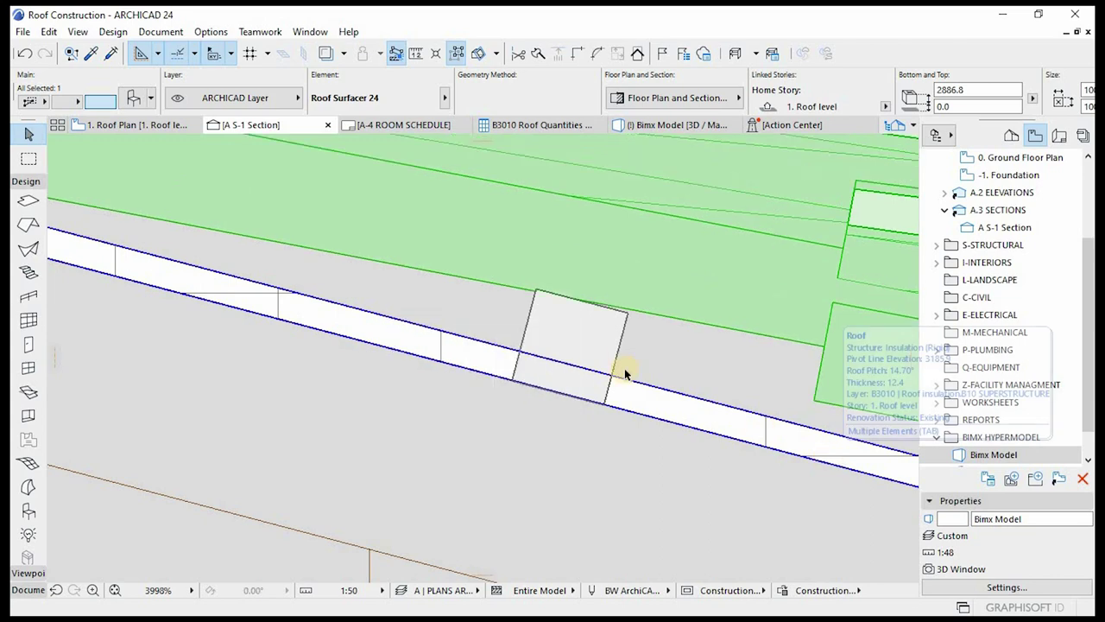
# - Examine how the undersides of the tiles meet the tops of the battens on the slope right of the ridge
pyautogui.scroll(-5, 544, 290)
pyautogui.scroll(-2, 605, 311)
pyautogui.scroll(6, 506, 294)
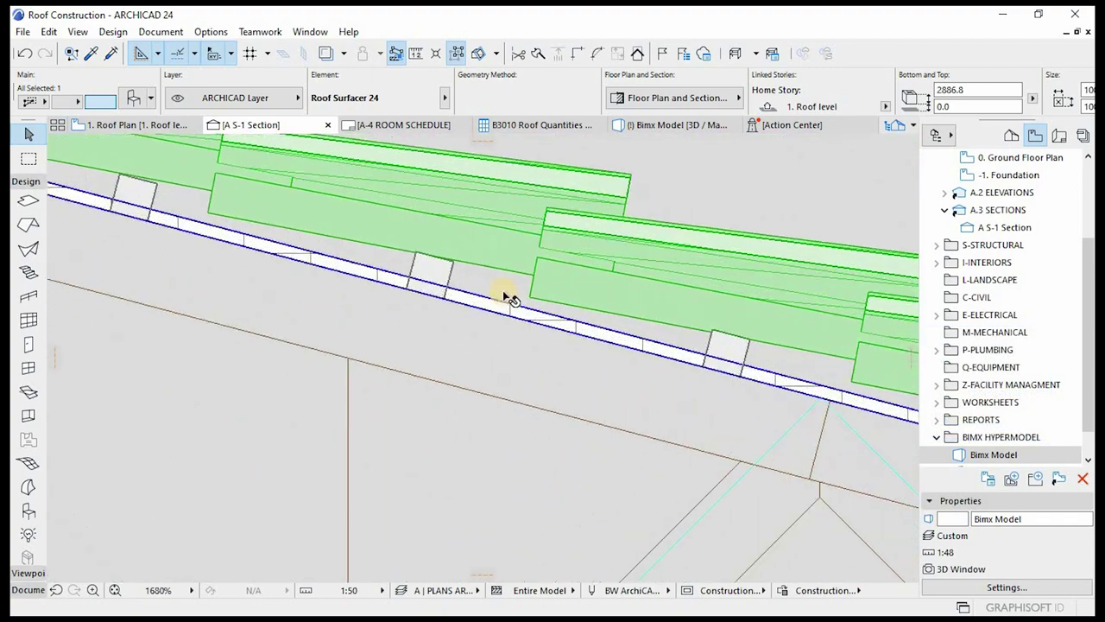
pyautogui.scroll(-4, 382, 254)
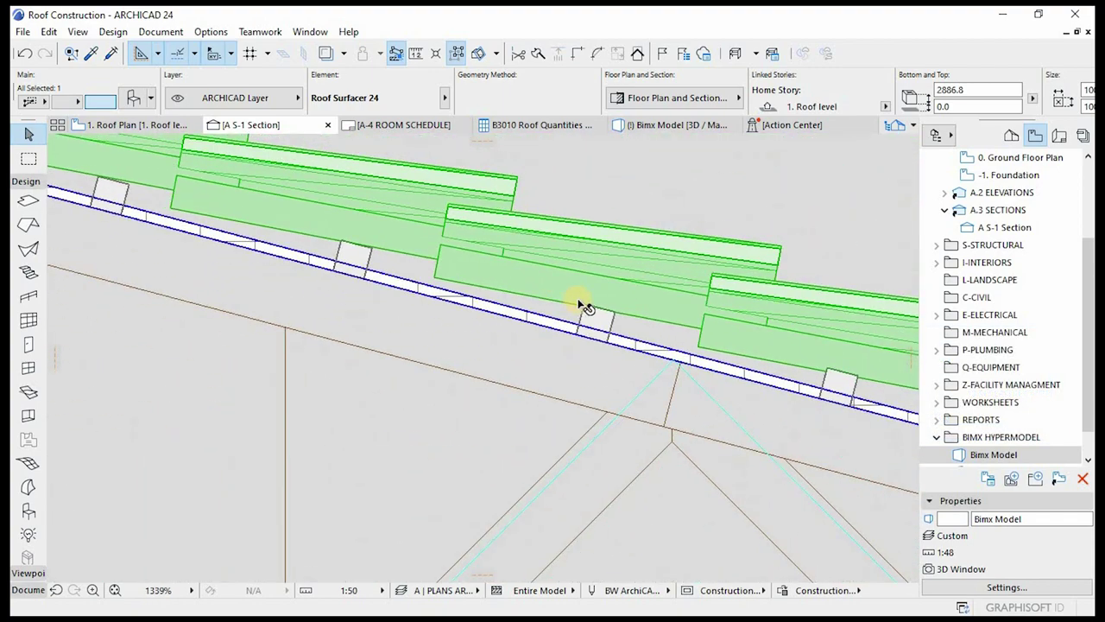
pyautogui.scroll(-1, 580, 320)
pyautogui.scroll(4, 604, 303)
pyautogui.scroll(-1, 538, 320)
pyautogui.press('Escape')
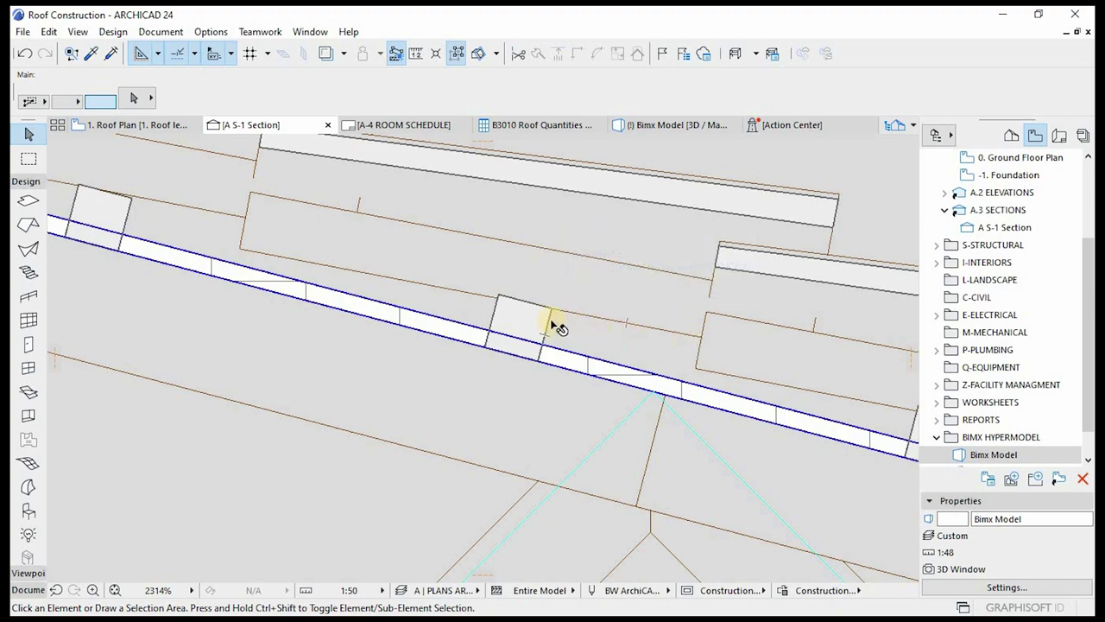
pyautogui.scroll(-4, 534, 319)
pyautogui.scroll(3, 592, 320)
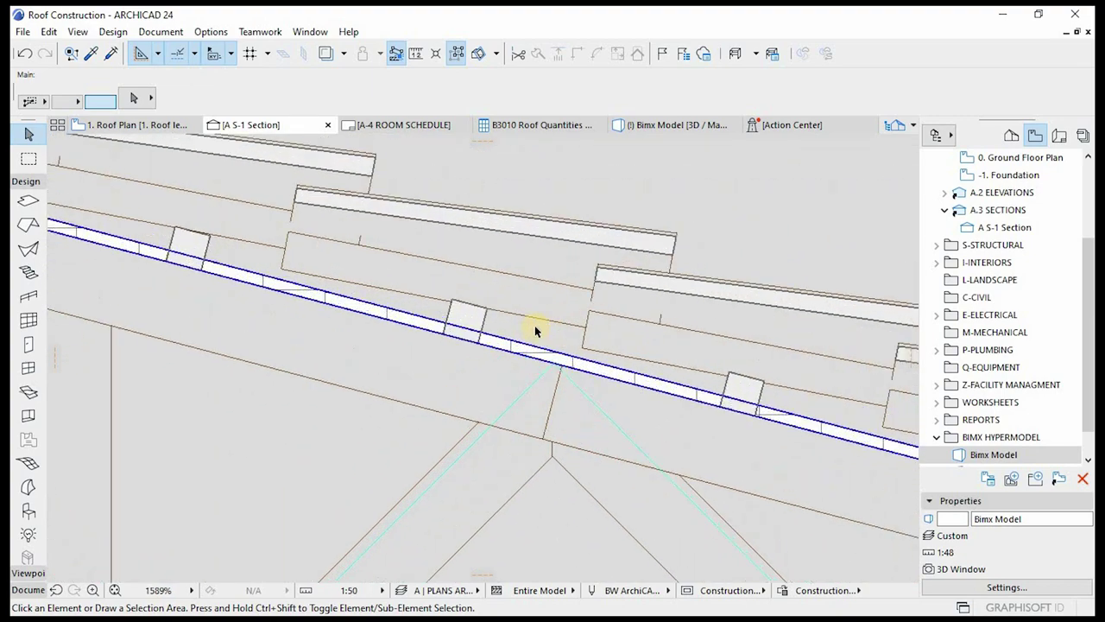
pyautogui.scroll(2, 540, 326)
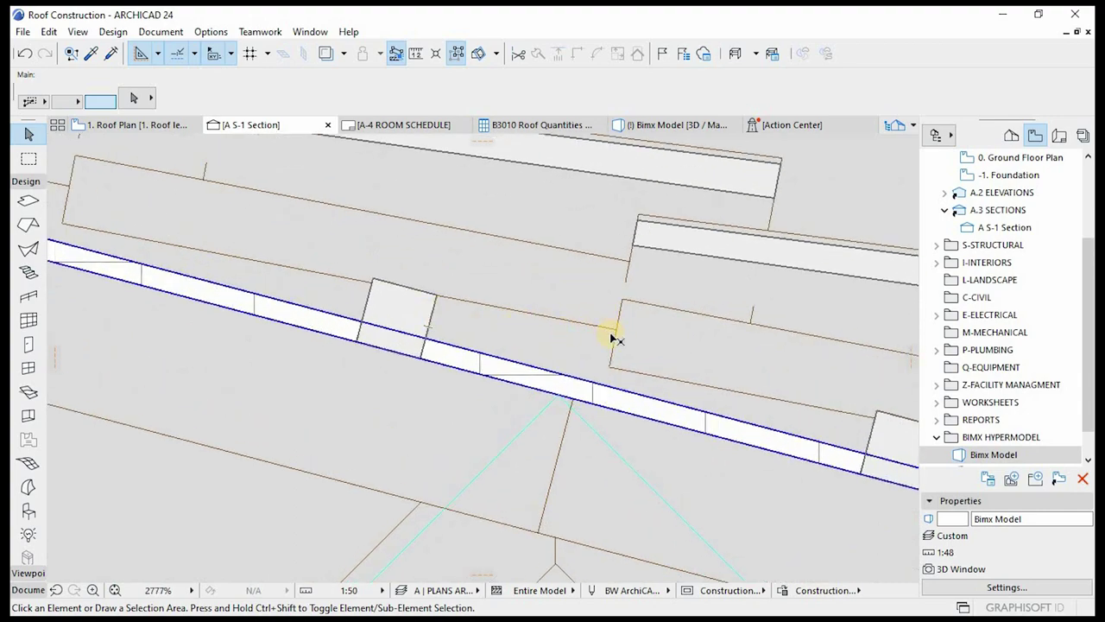
pyautogui.scroll(-9, 458, 302)
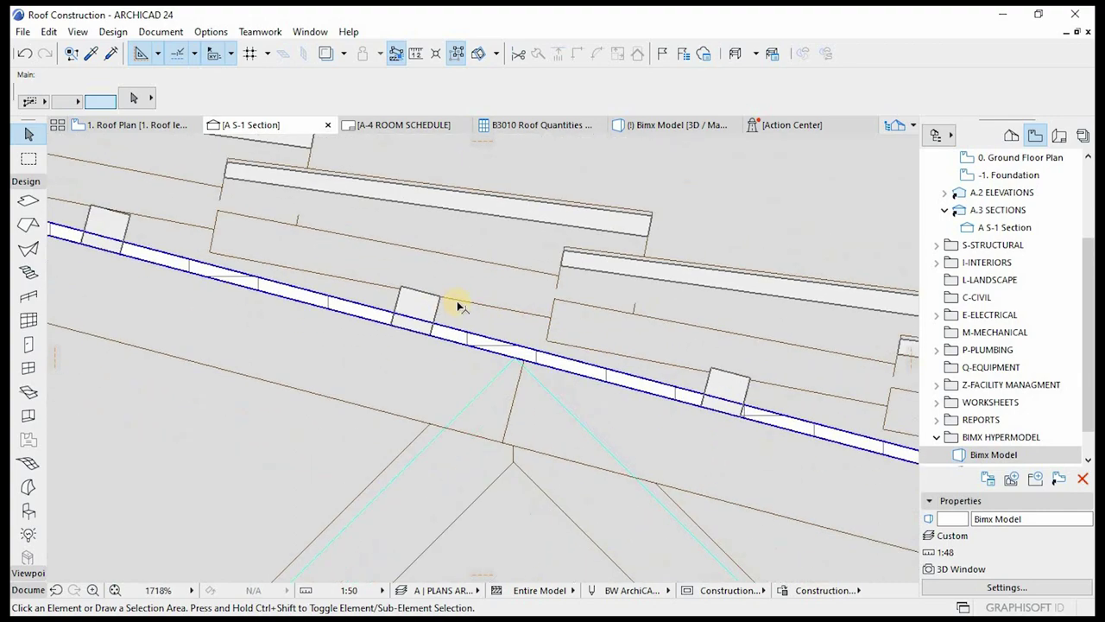
pyautogui.scroll(7, 466, 309)
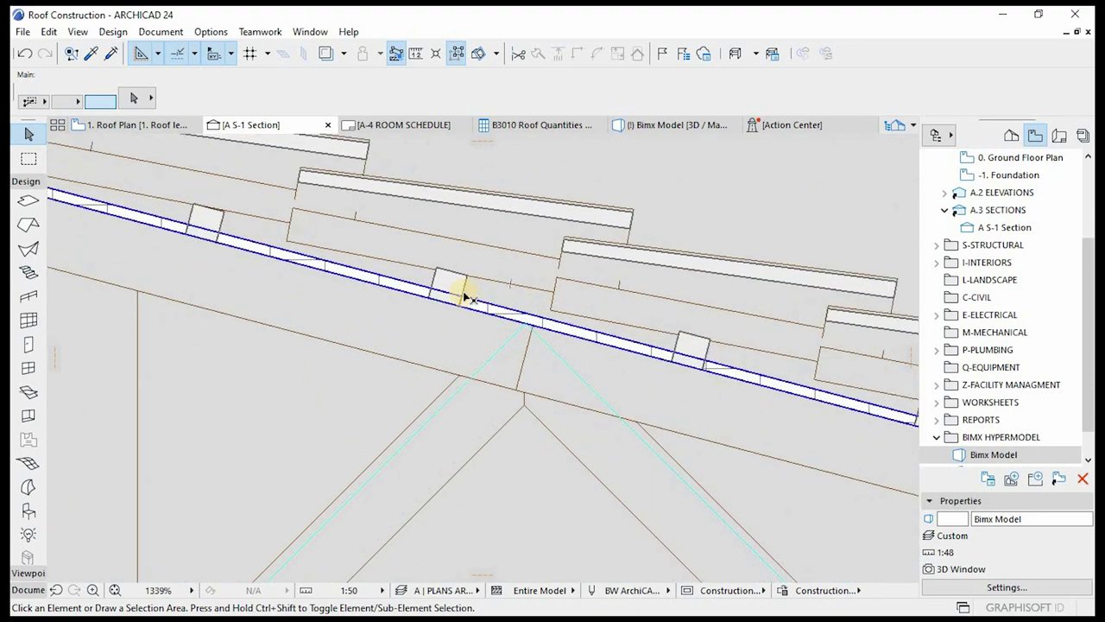
# - Examine the positions of the battens relative to the tile ends along the right slope, at the eave and at the ridge
pyautogui.scroll(-13, 406, 255)
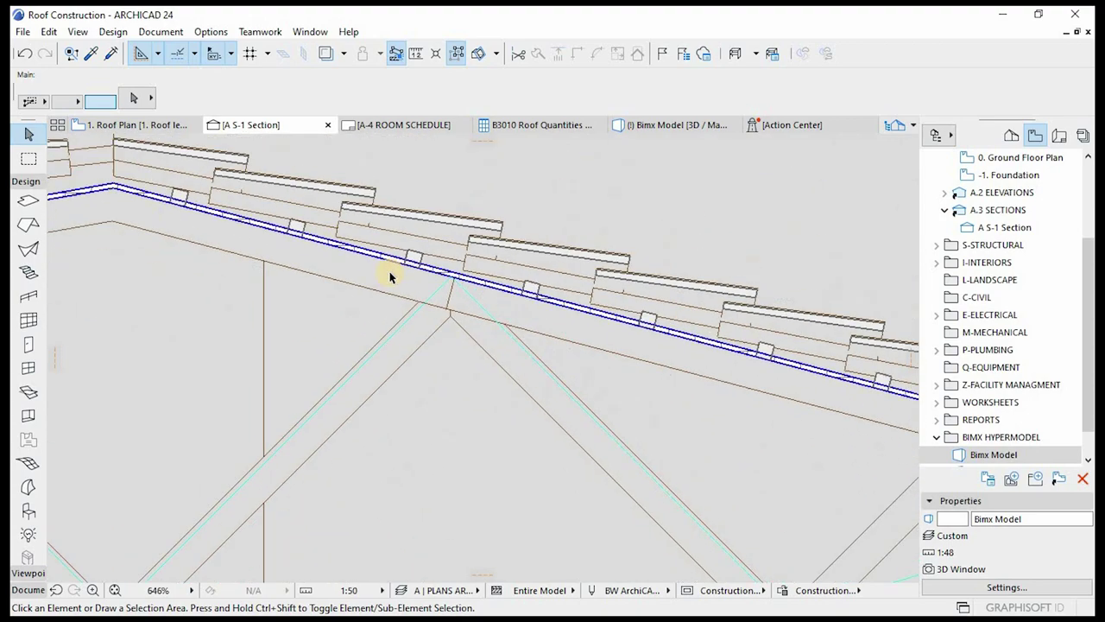
pyautogui.scroll(6, 760, 360)
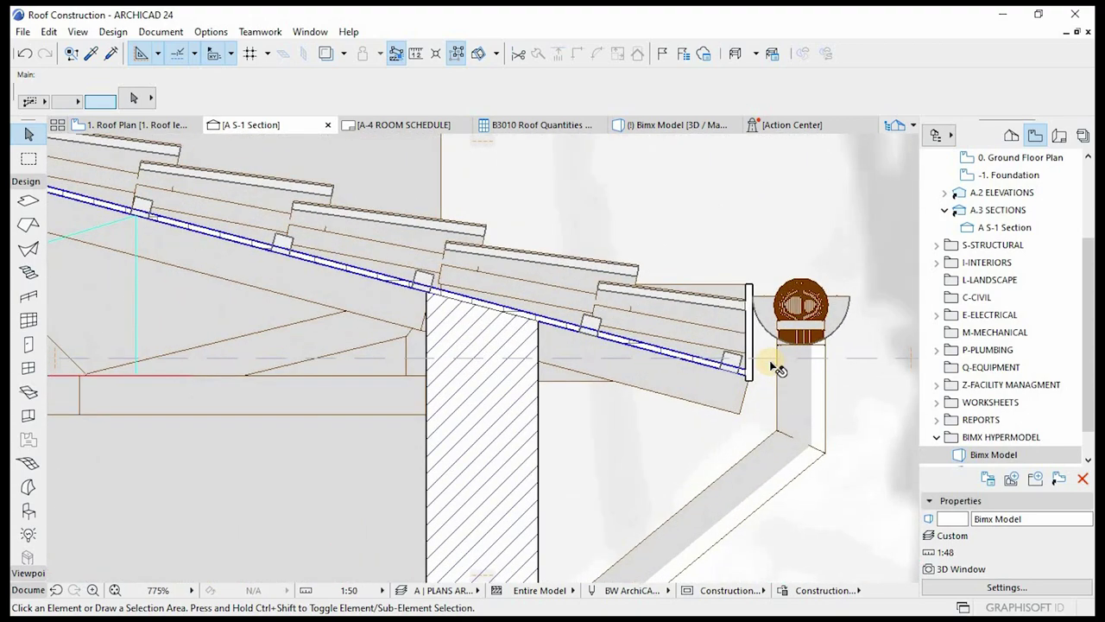
pyautogui.scroll(3, 605, 328)
pyautogui.scroll(-9, 719, 357)
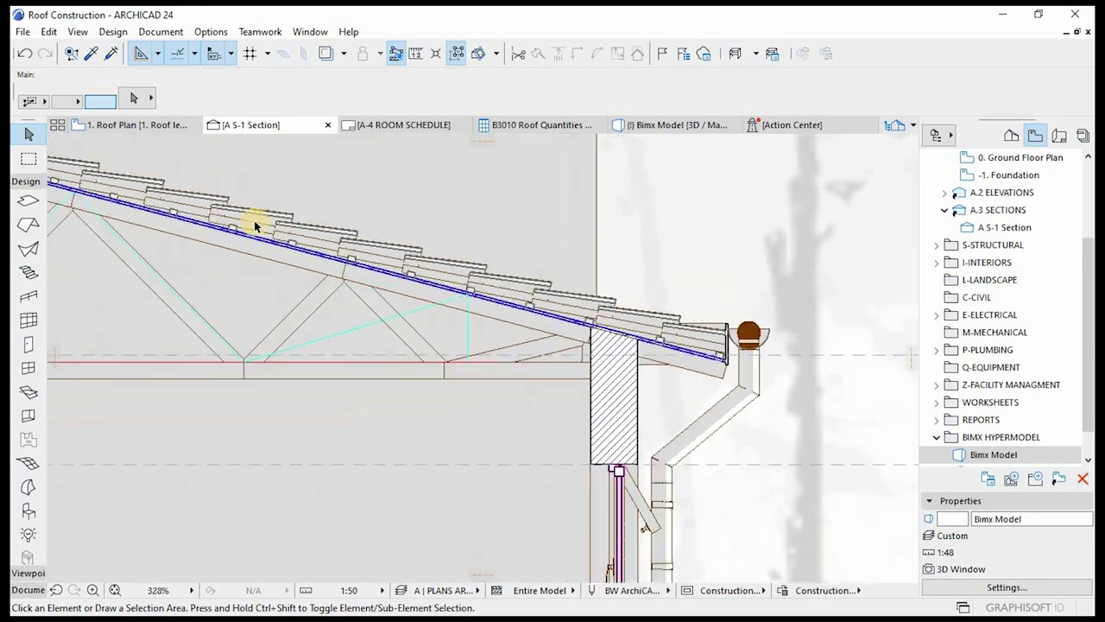
pyautogui.scroll(6, 274, 281)
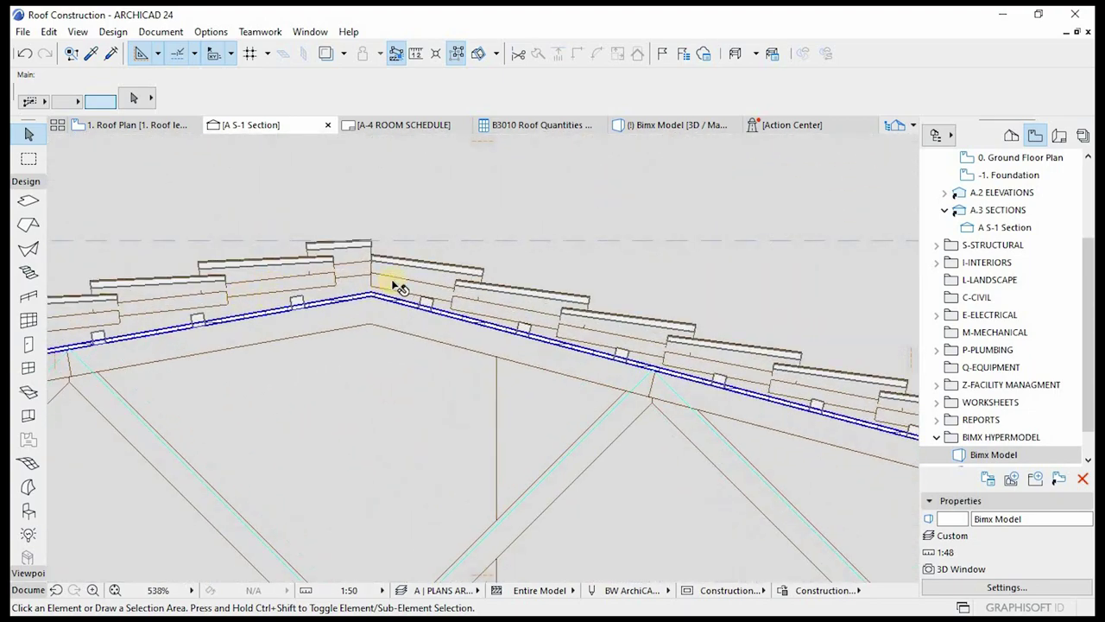
pyautogui.scroll(4, 501, 313)
pyautogui.scroll(-3, 629, 365)
pyautogui.scroll(3, 636, 345)
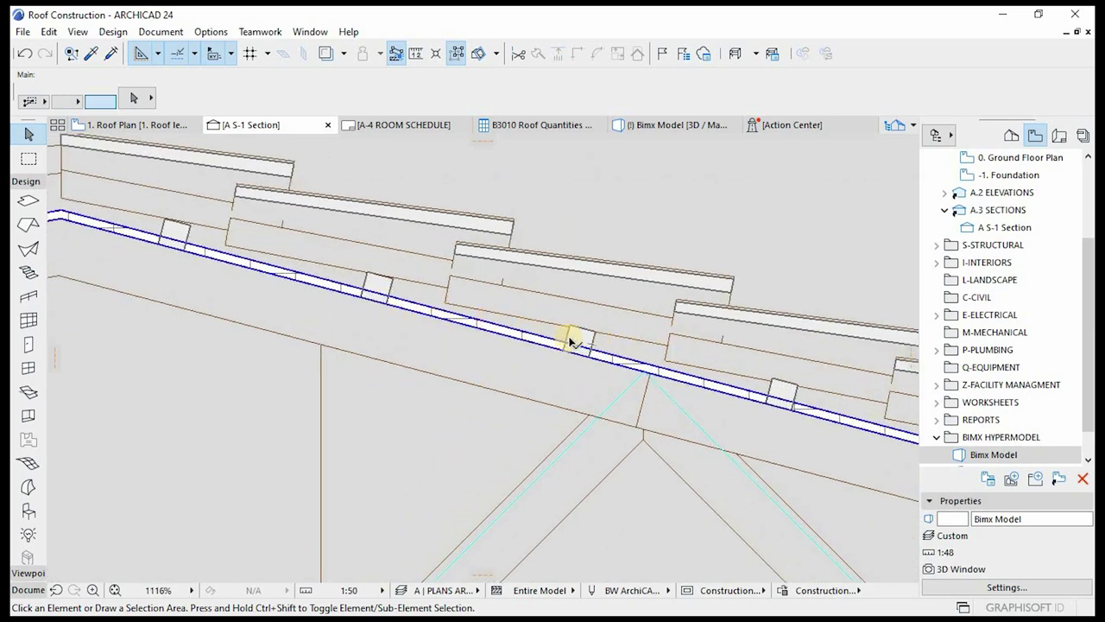
# - Measure the spacing between the ends of two consecutive tile rows on the right slope
pyautogui.scroll(2, 698, 361)
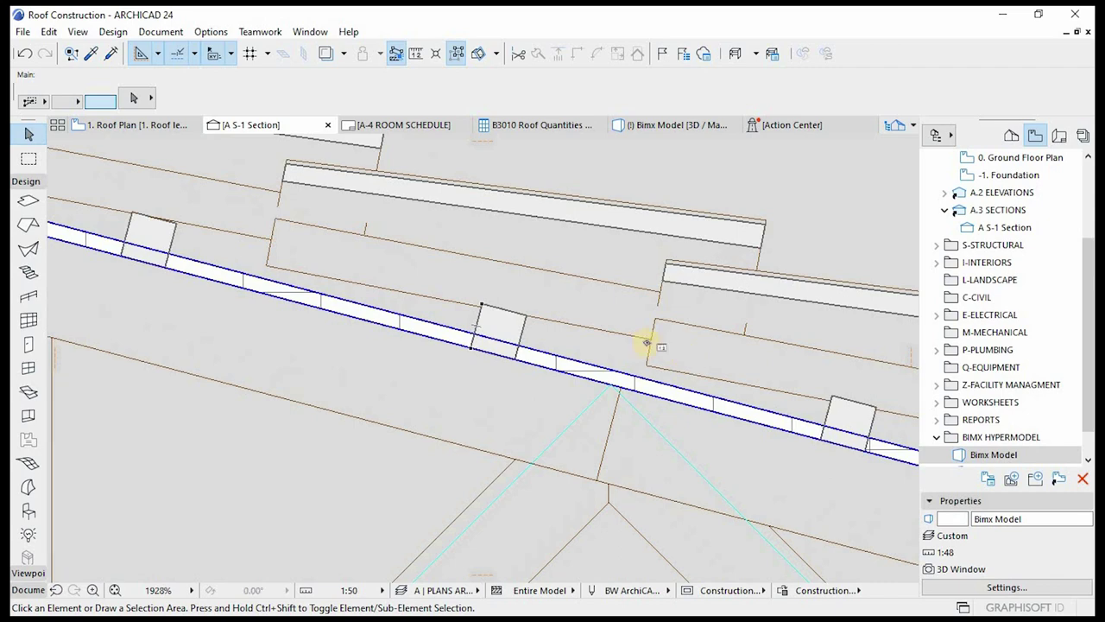
pyautogui.press('m')
pyautogui.click(649, 338)
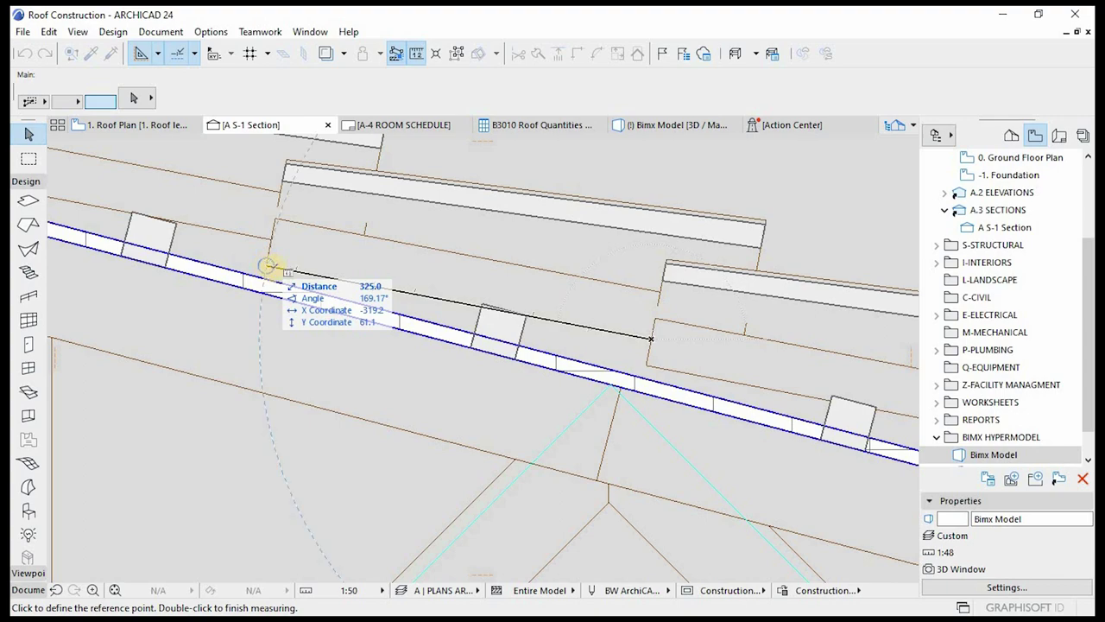
pyautogui.click(267, 265)
pyautogui.press('Escape')
pyautogui.scroll(-2, 353, 282)
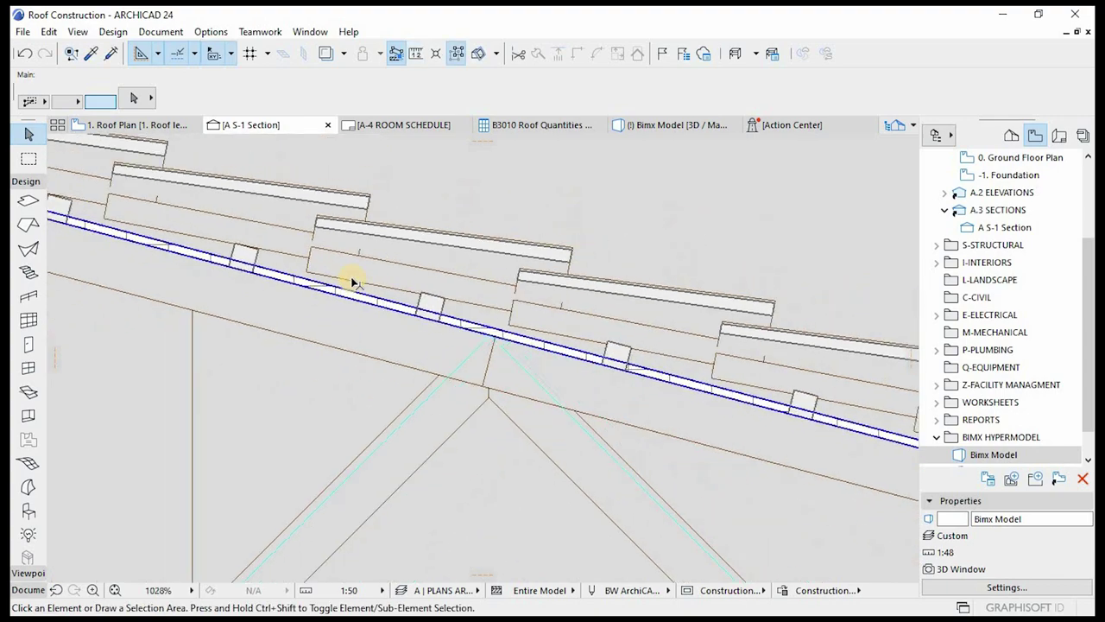
# - Set the batten spacing of the right slope's Battens for Roof Tiles 17 object to 325 mm
pyautogui.scroll(-4, 353, 283)
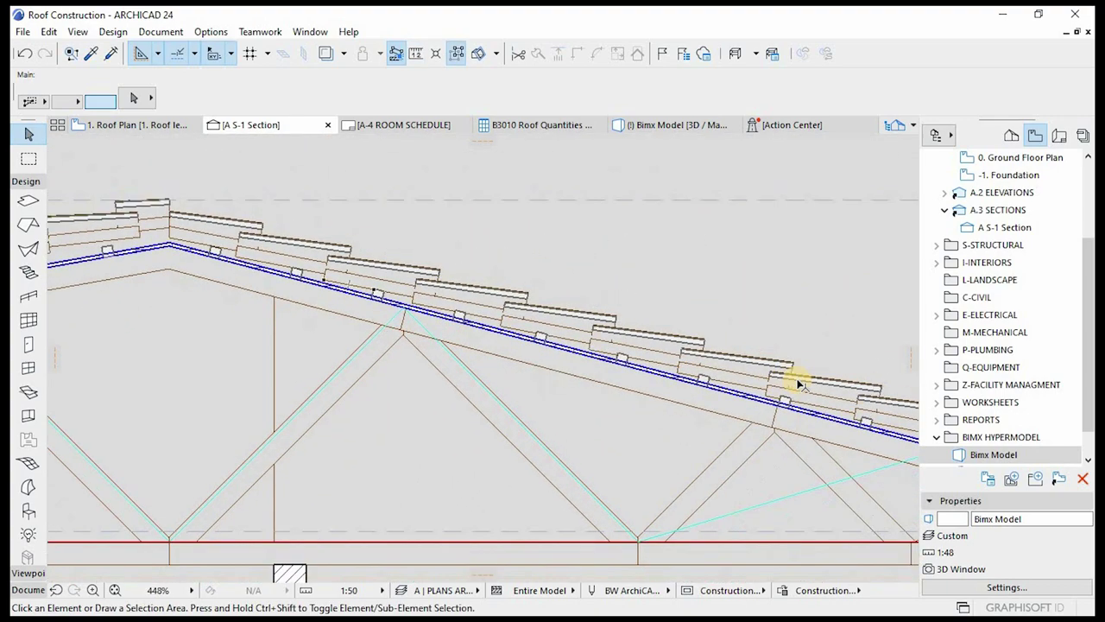
pyautogui.scroll(5, 380, 291)
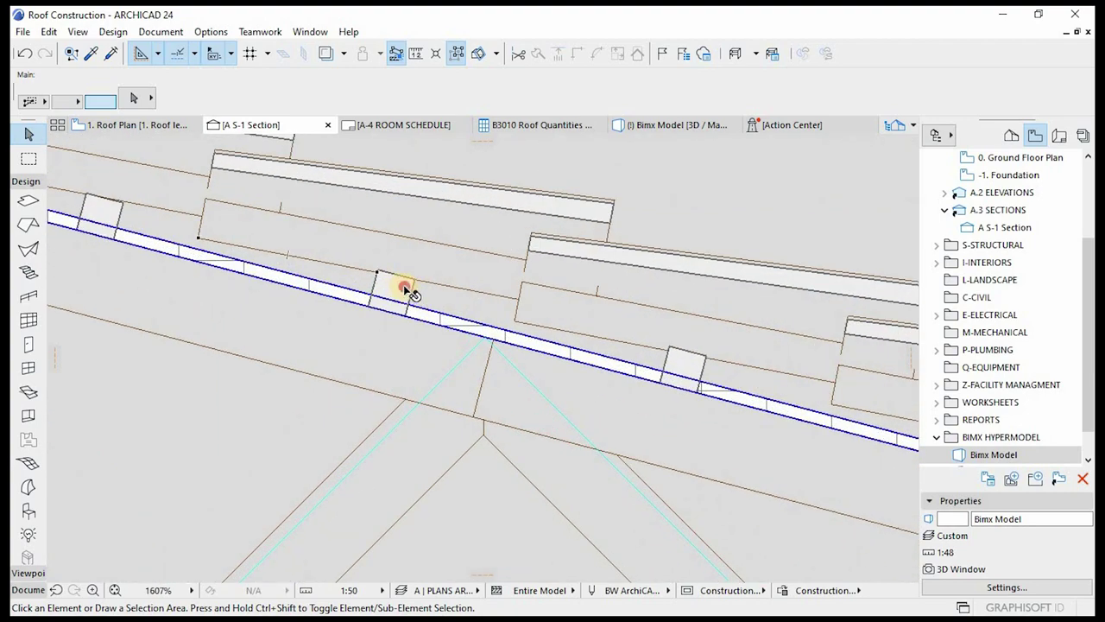
pyautogui.click(412, 294)
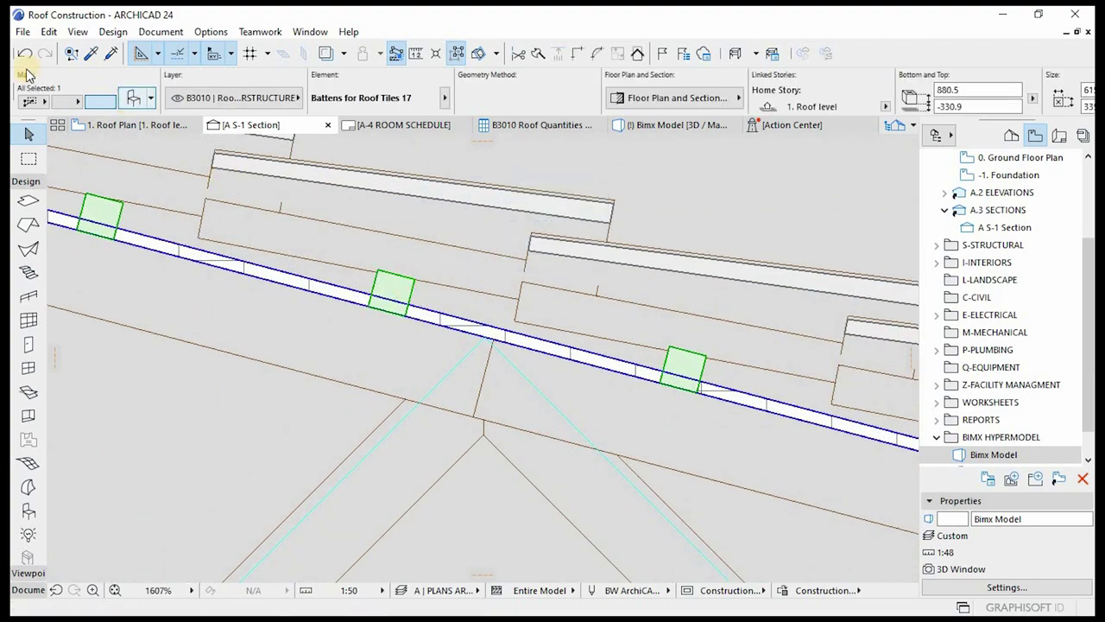
pyautogui.doubleClick(587, 239)
pyautogui.click(527, 263)
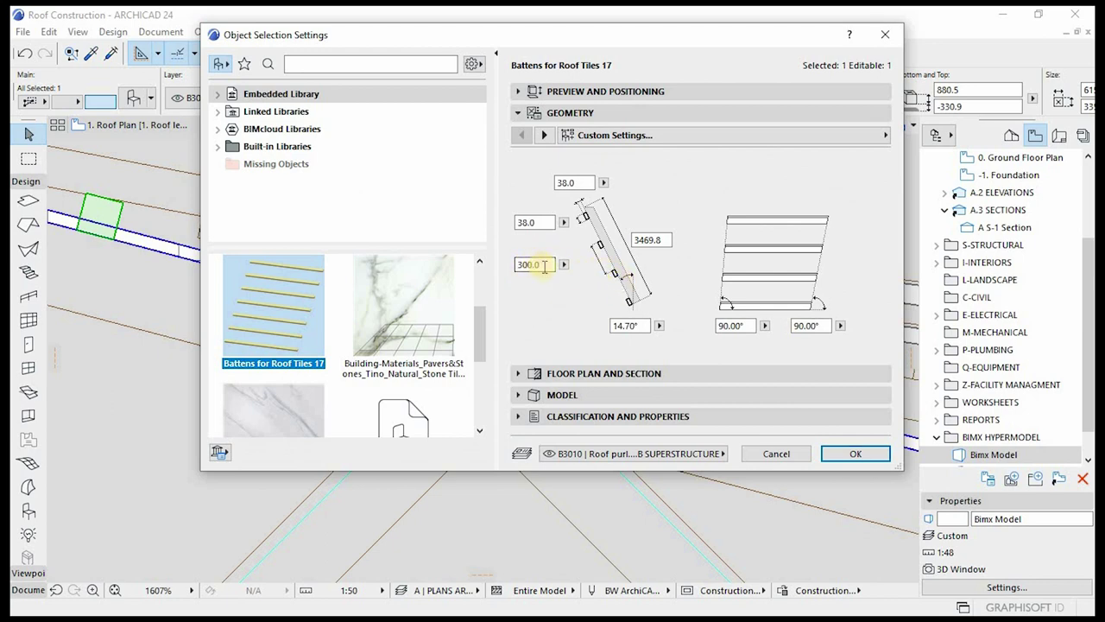
pyautogui.moveTo(543, 265); pyautogui.dragTo(485, 269)
pyautogui.write('325')
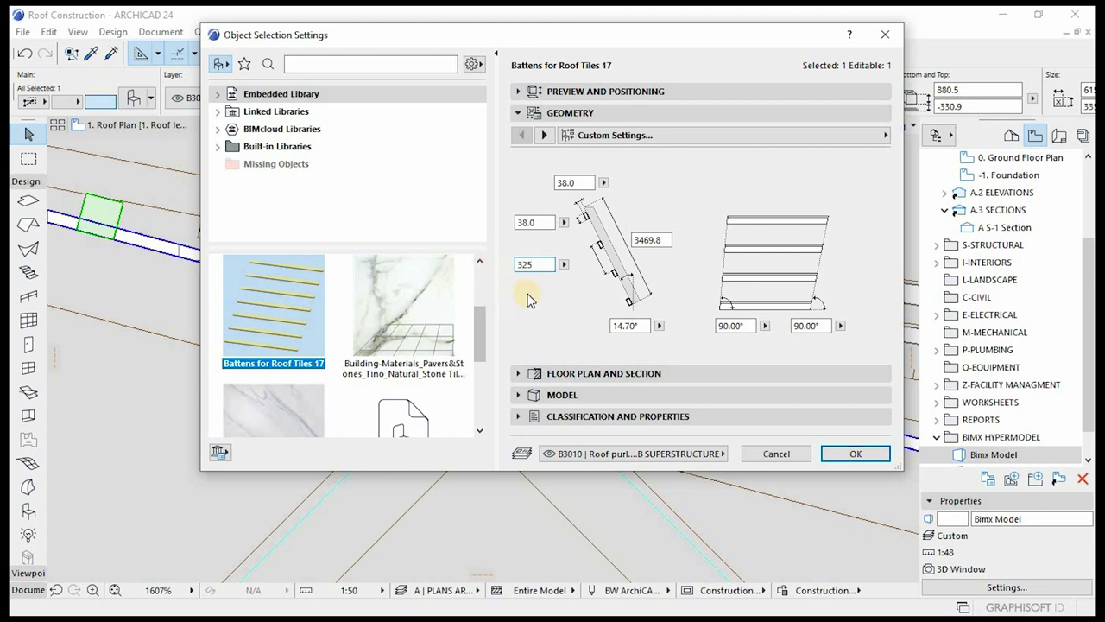
pyautogui.click(831, 451)
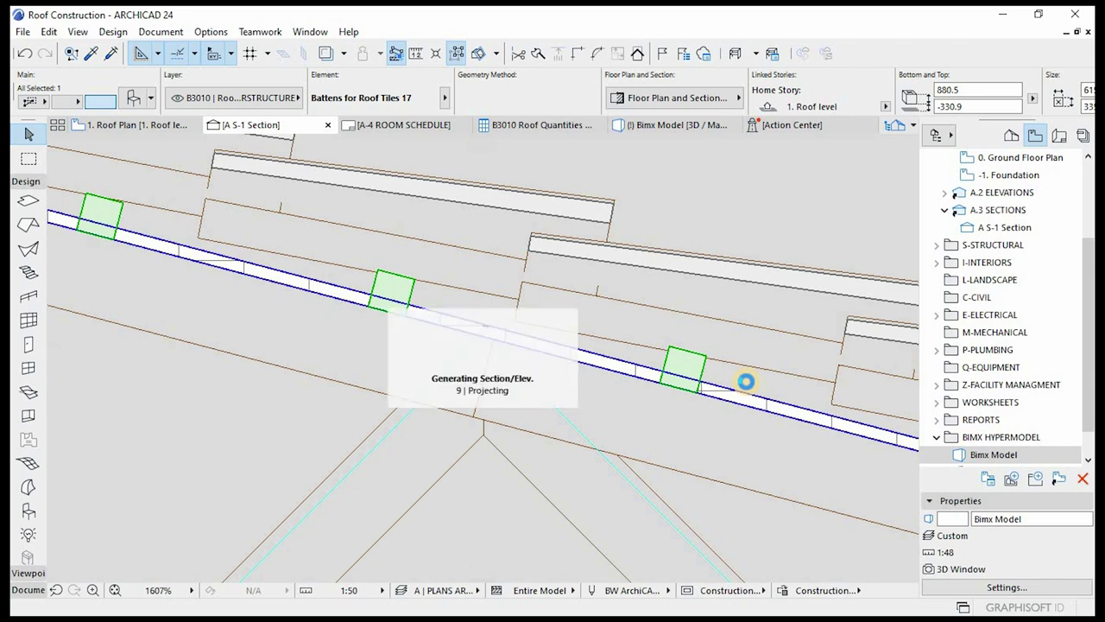
# - Inspect the respaced battens along the right slope and measure the gap between a batten's upper corner and the adjacent tile end
pyautogui.scroll(-10, 388, 298)
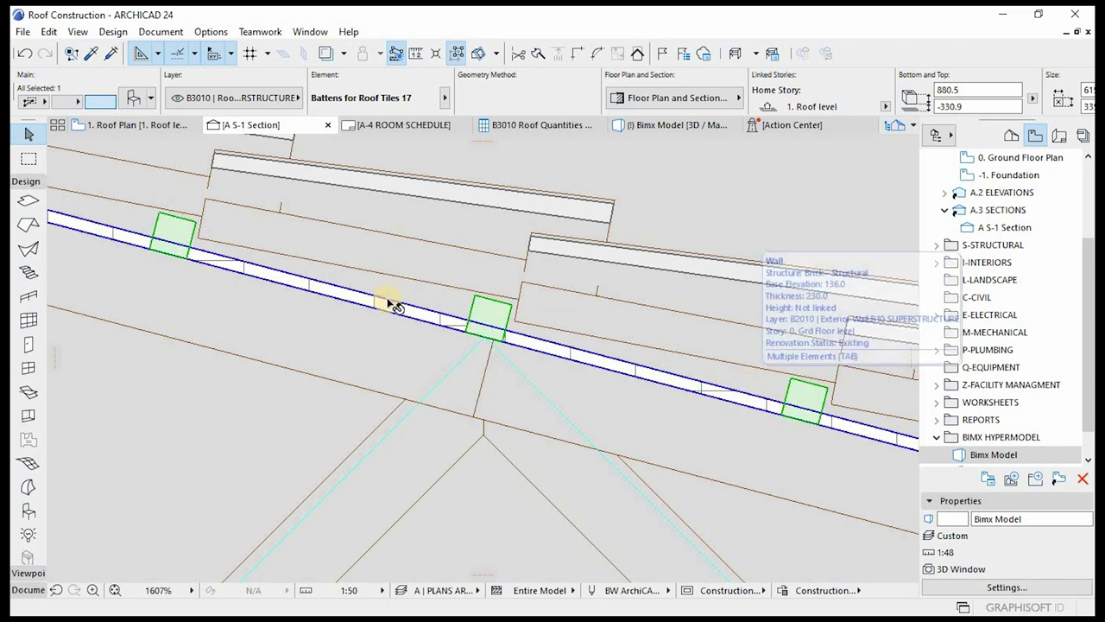
pyautogui.scroll(10, 781, 414)
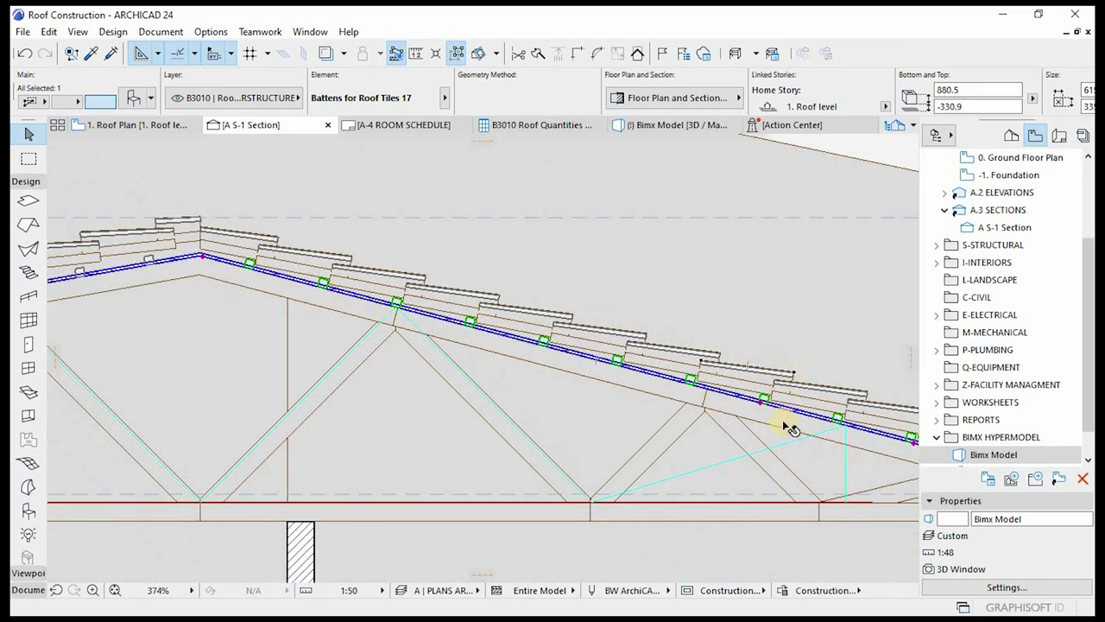
pyautogui.scroll(-5, 777, 362)
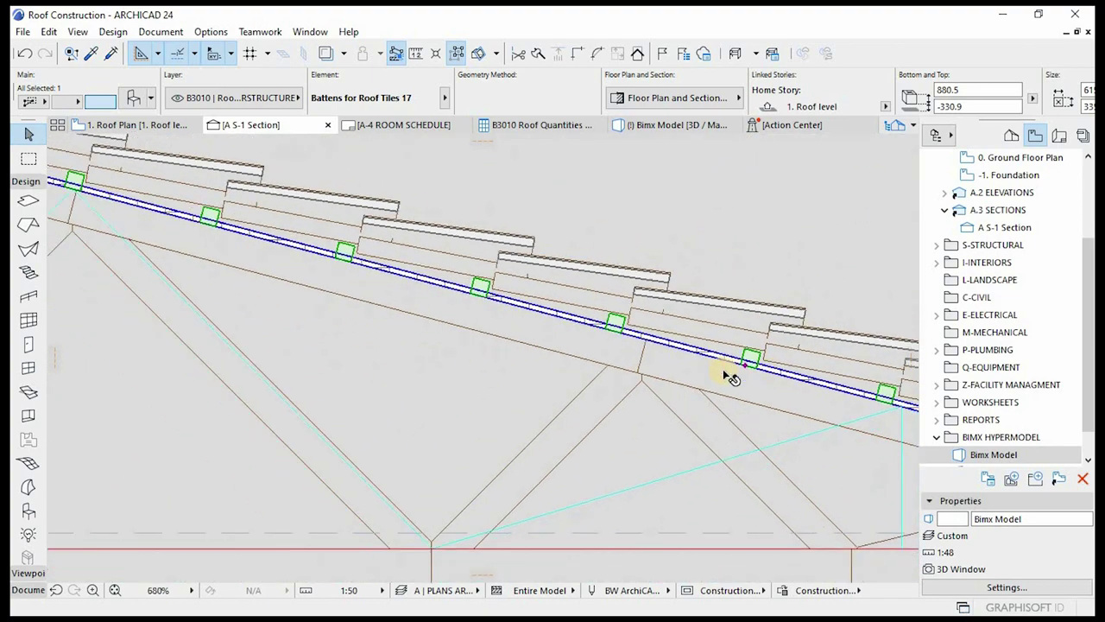
pyautogui.scroll(6, 221, 215)
pyautogui.scroll(3, 218, 215)
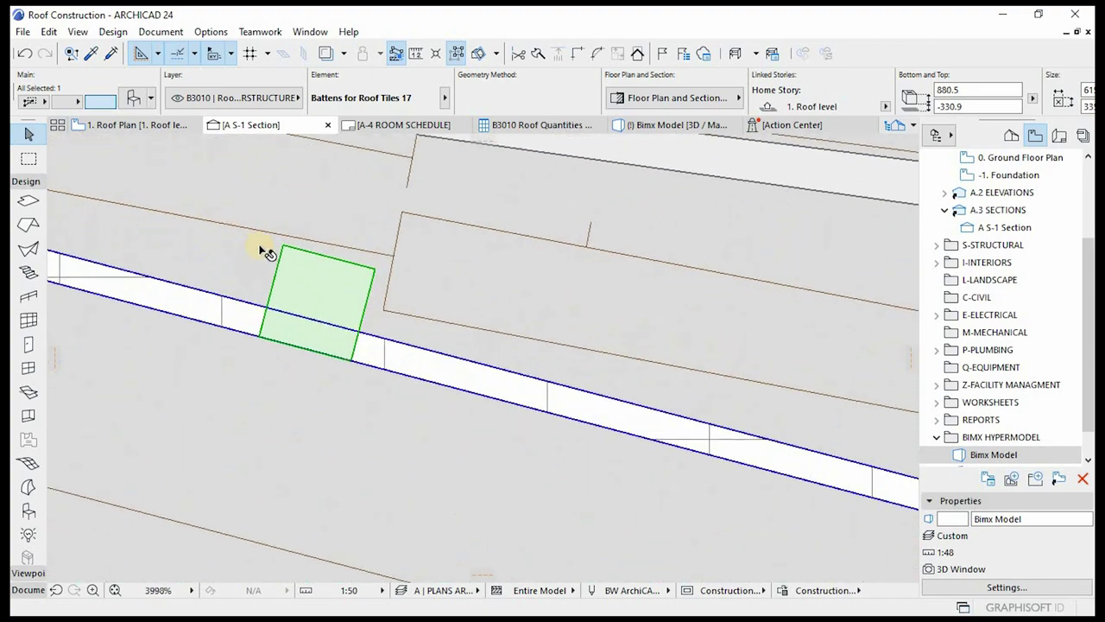
pyautogui.scroll(-3, 483, 306)
pyautogui.scroll(3, 456, 296)
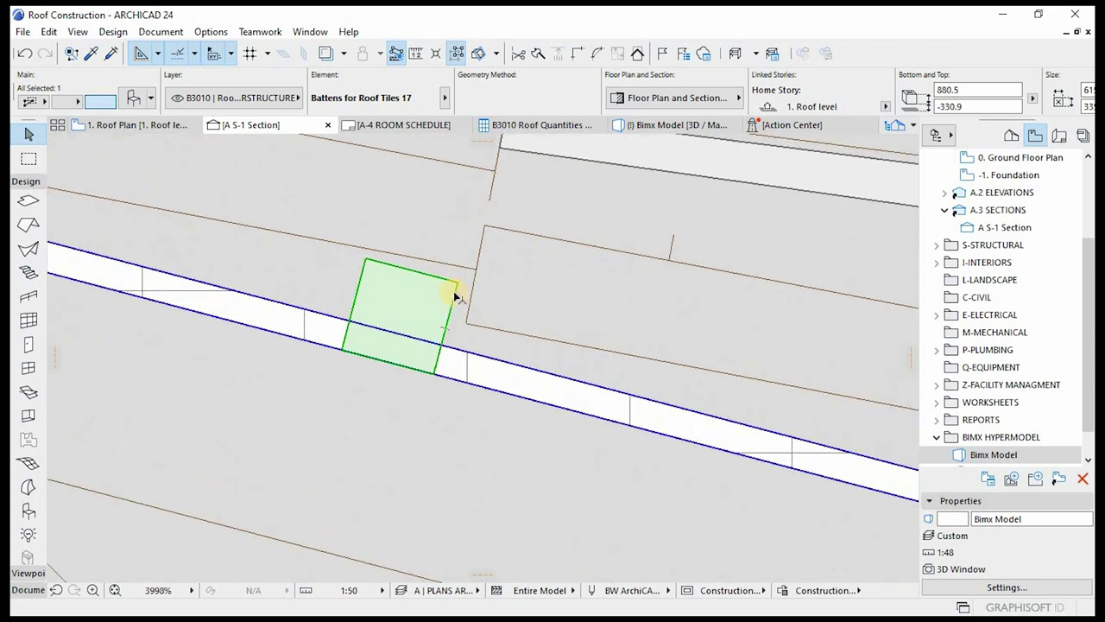
pyautogui.press('m')
pyautogui.click(455, 285)
pyautogui.scroll(3, 453, 298)
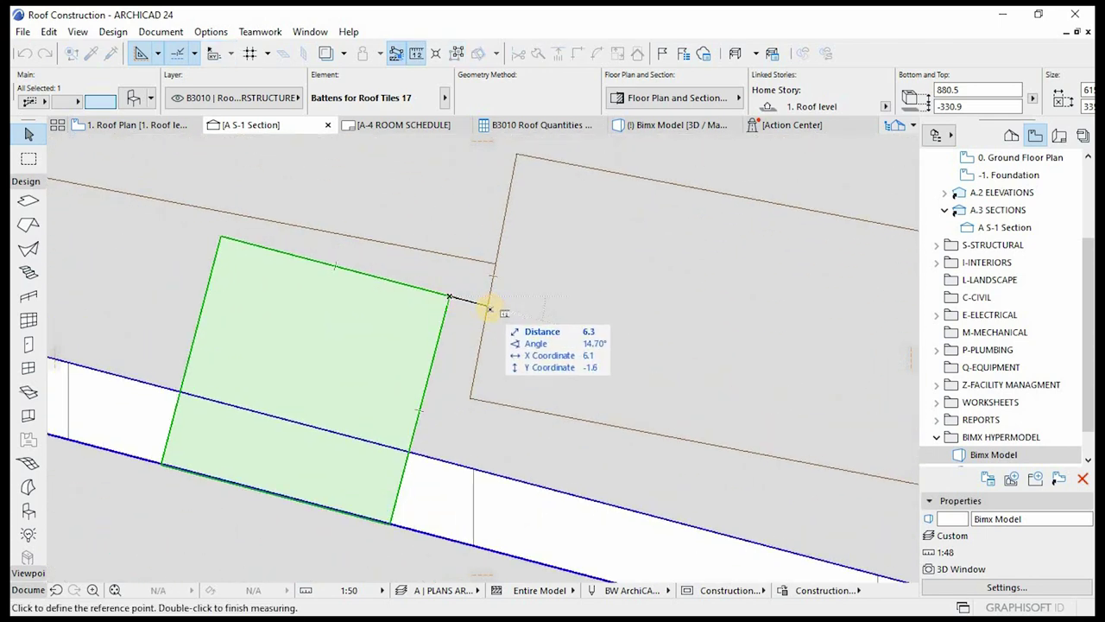
pyautogui.press('Escape')
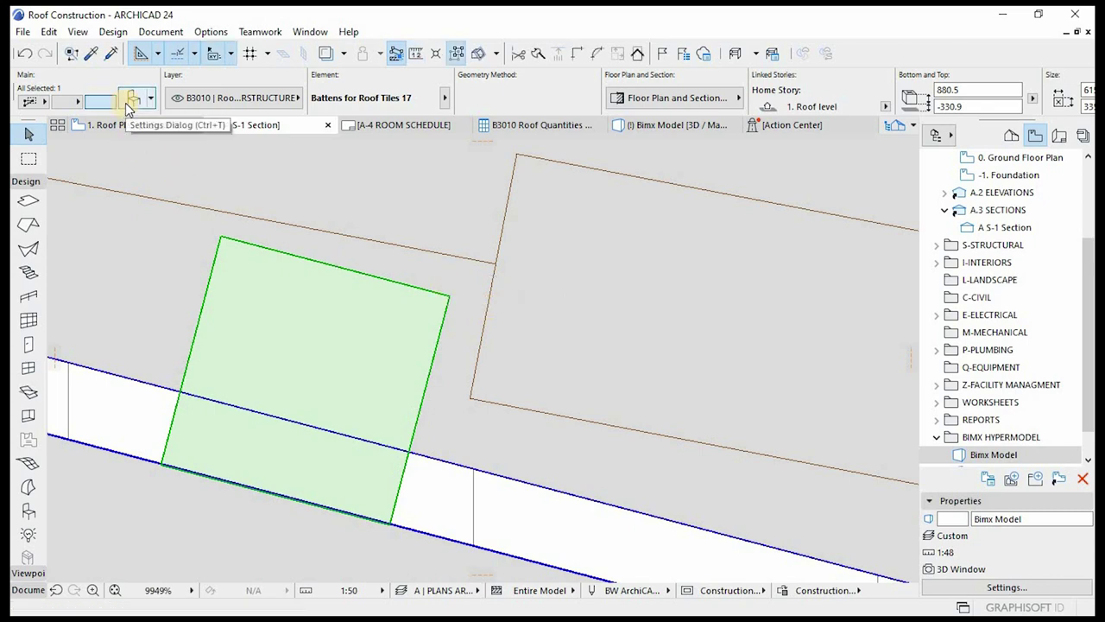
pyautogui.click(127, 101)
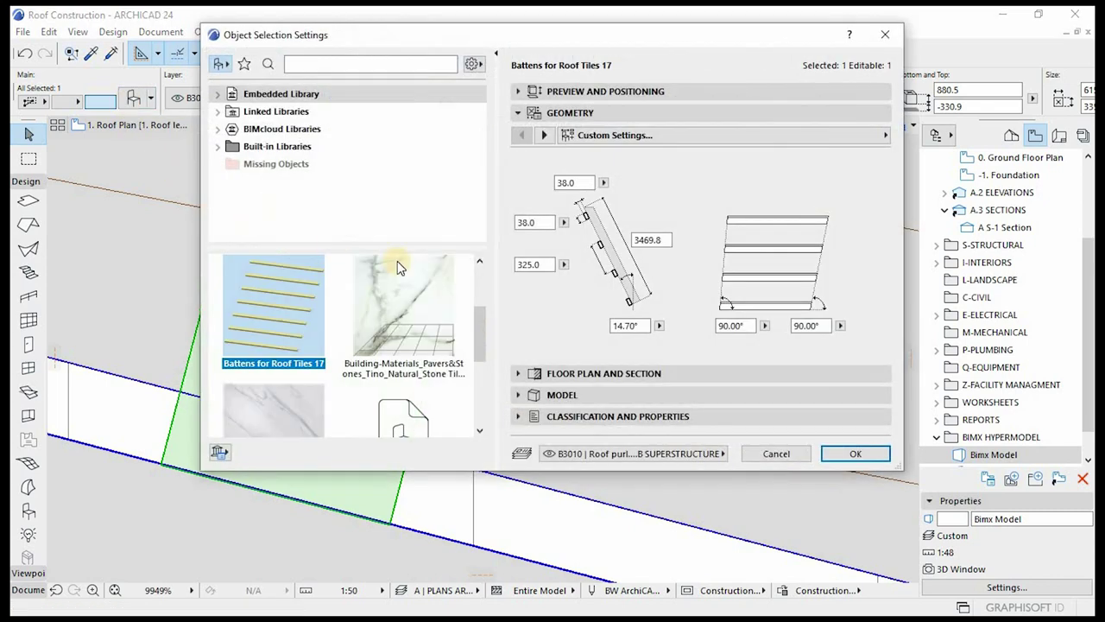
pyautogui.click(524, 264)
pyautogui.doubleClick(528, 265)
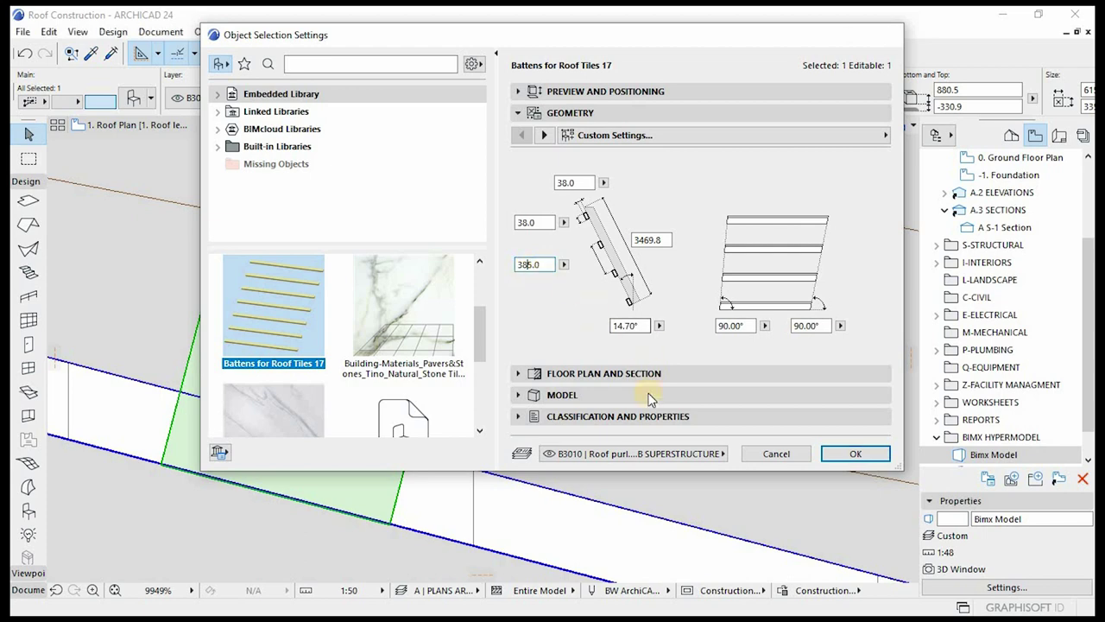
pyautogui.press('Return')
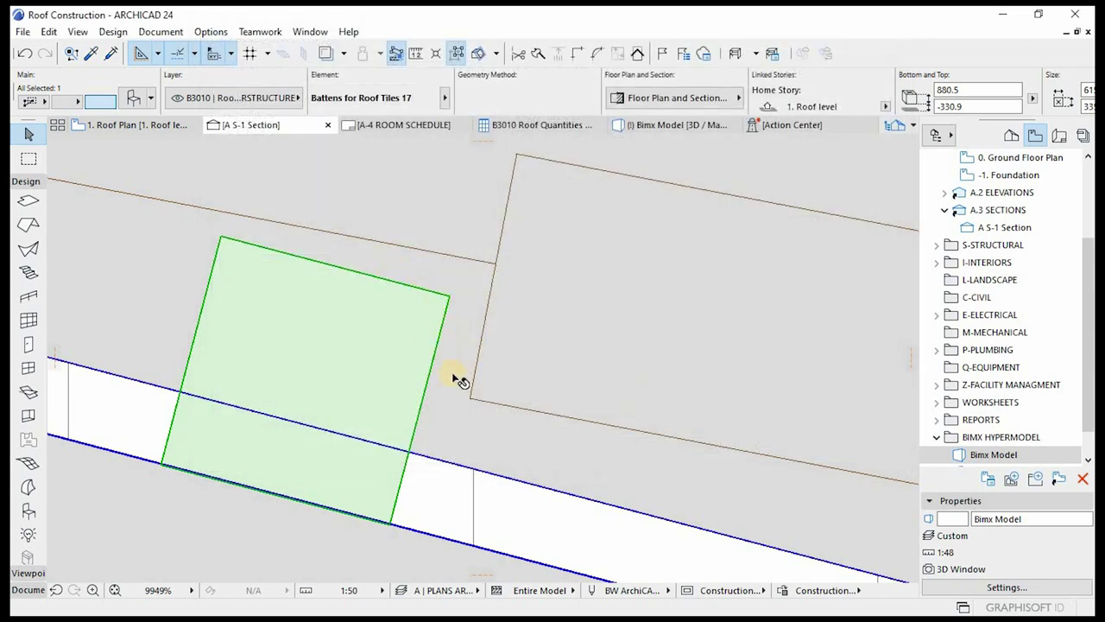
# - Measure once more from the selected batten's upper corner to the neighbouring tile's end face
pyautogui.press('m')
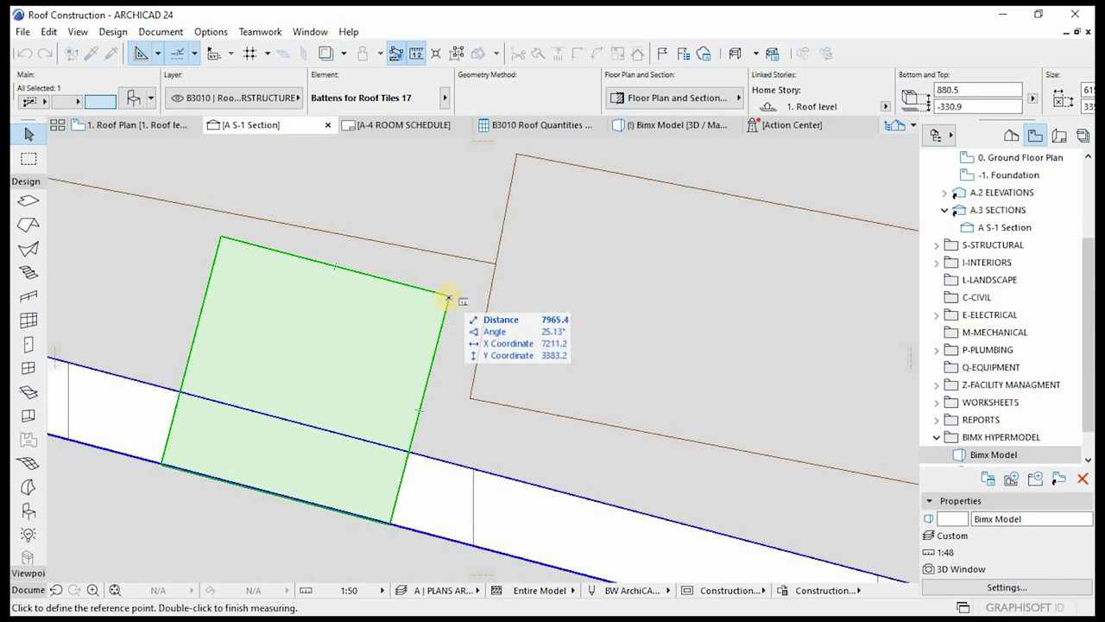
pyautogui.click(449, 297)
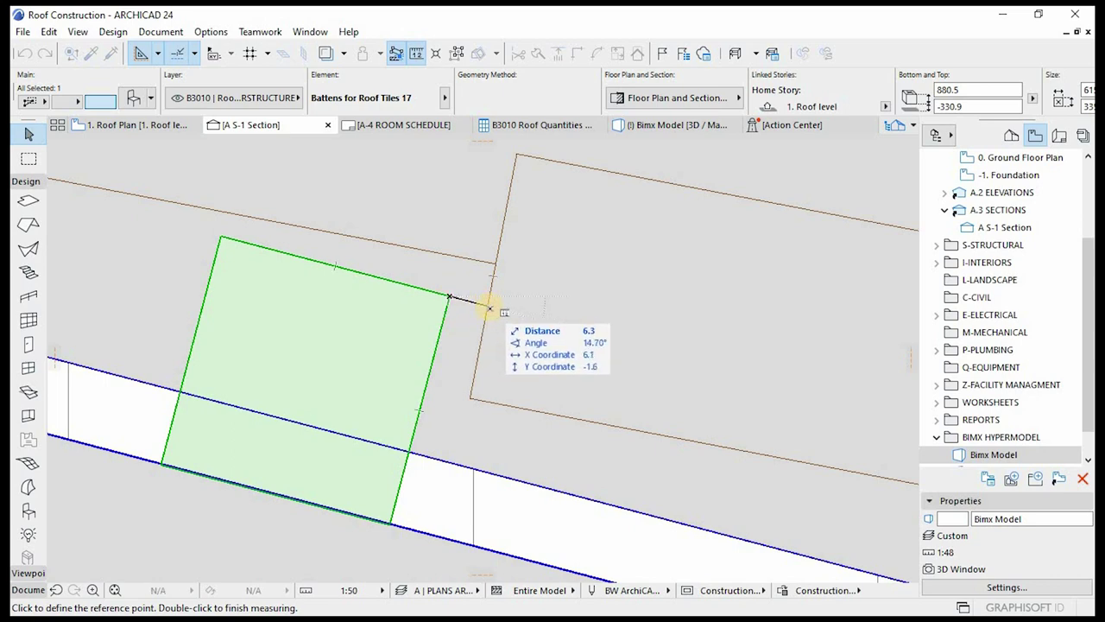
pyautogui.press('Escape')
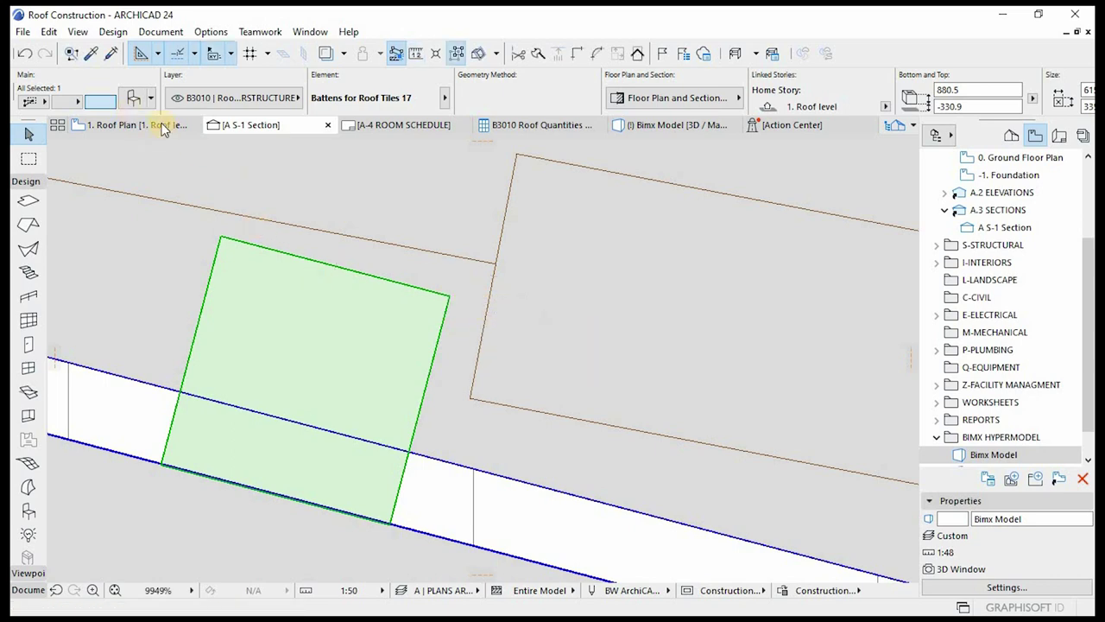
# - Open the selected battens' object settings and calculate 325 + 6.8 in the Calculator app
pyautogui.doubleClick(375, 255)
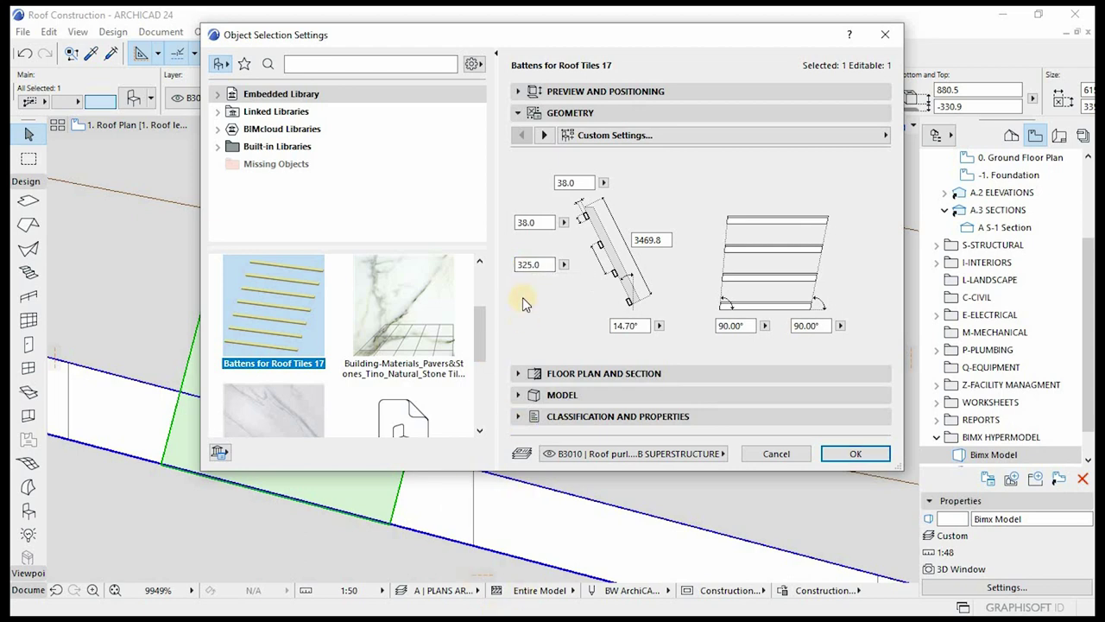
pyautogui.press('super')
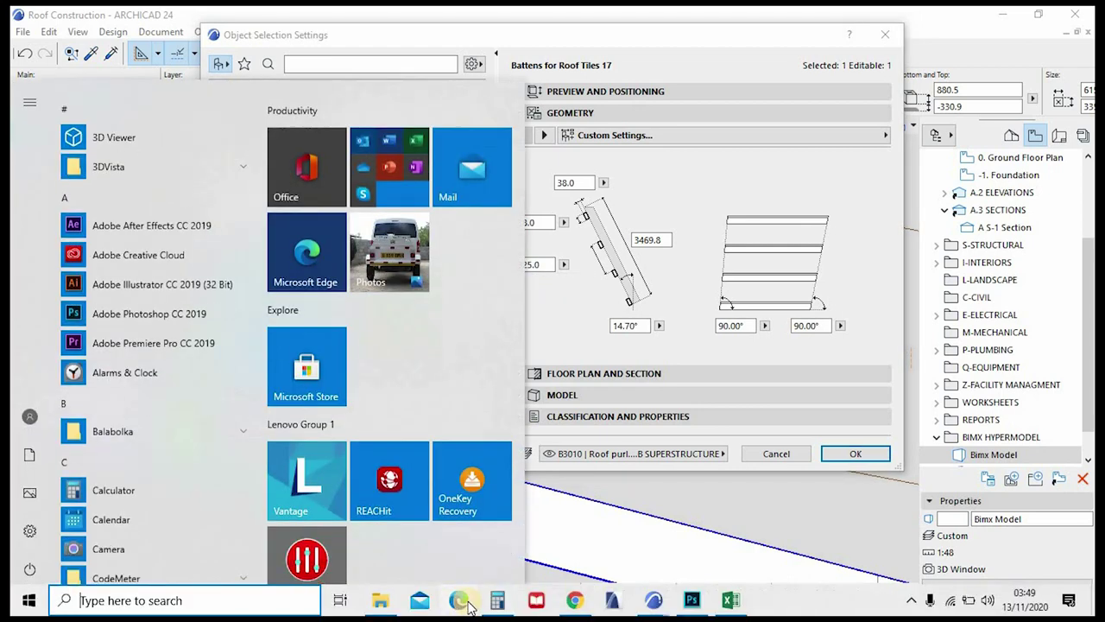
pyautogui.click(498, 604)
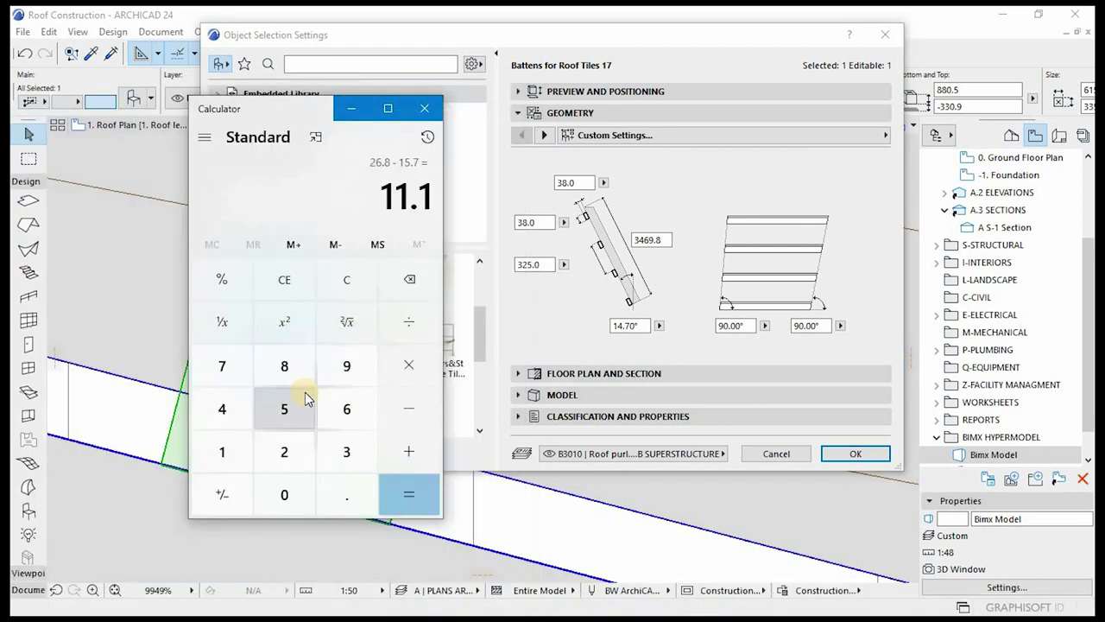
pyautogui.click(285, 284)
pyautogui.click(347, 453)
pyautogui.click(284, 415)
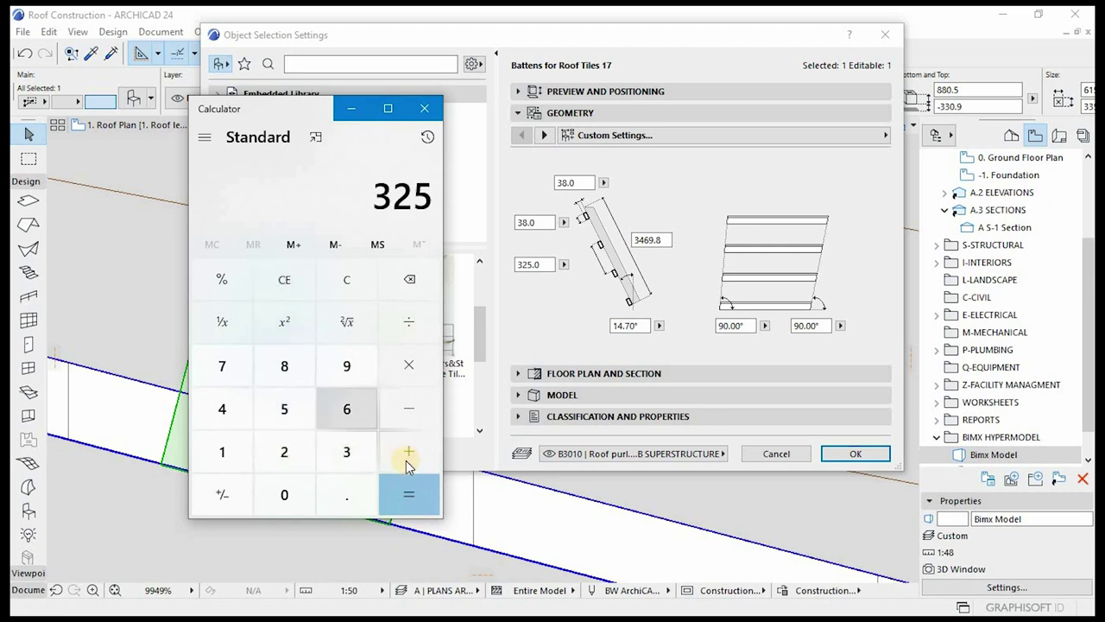
pyautogui.click(358, 457)
pyautogui.click(409, 452)
pyautogui.click(346, 409)
pyautogui.click(346, 495)
pyautogui.click(285, 366)
pyautogui.click(402, 494)
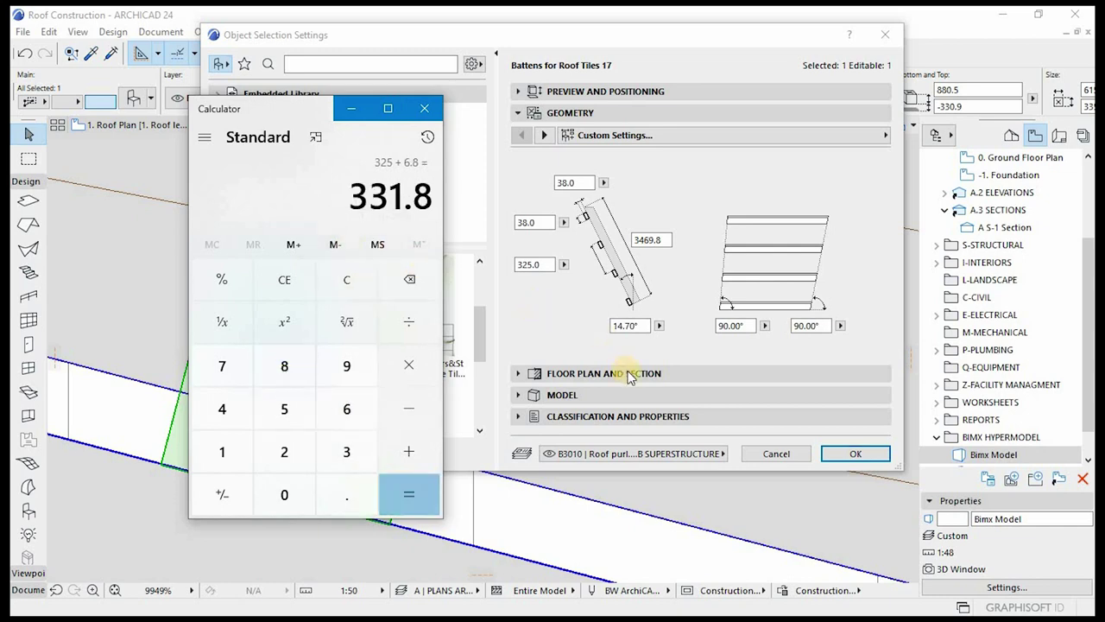
# - Try a batten spacing of 331 mm on the right slope's Battens for Roof Tiles 17 object and undo it
pyautogui.click(541, 267)
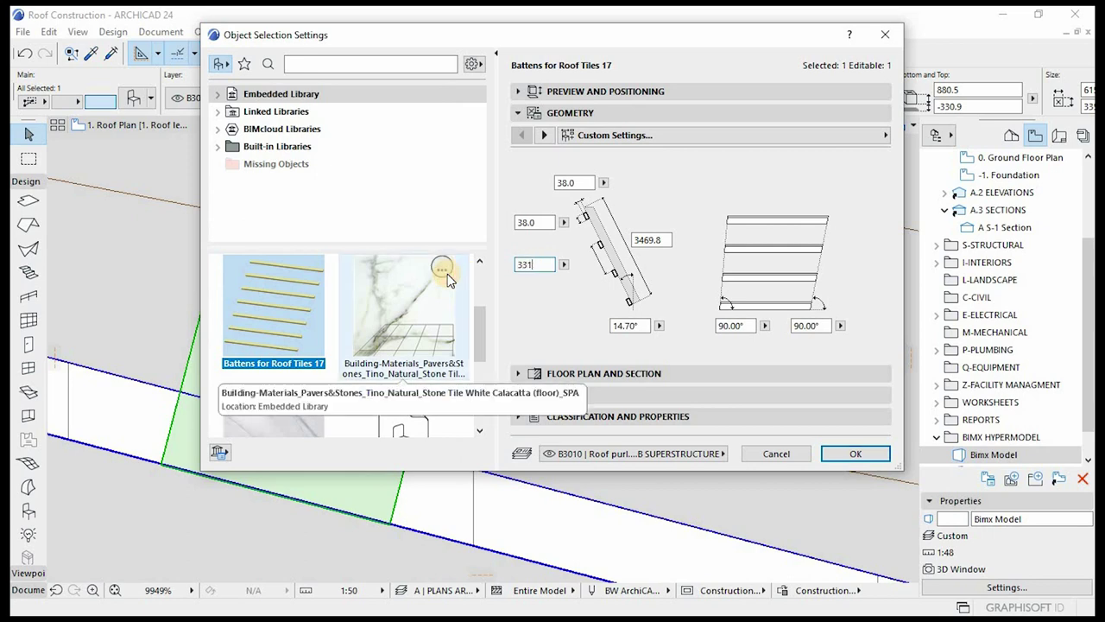
pyautogui.click(831, 451)
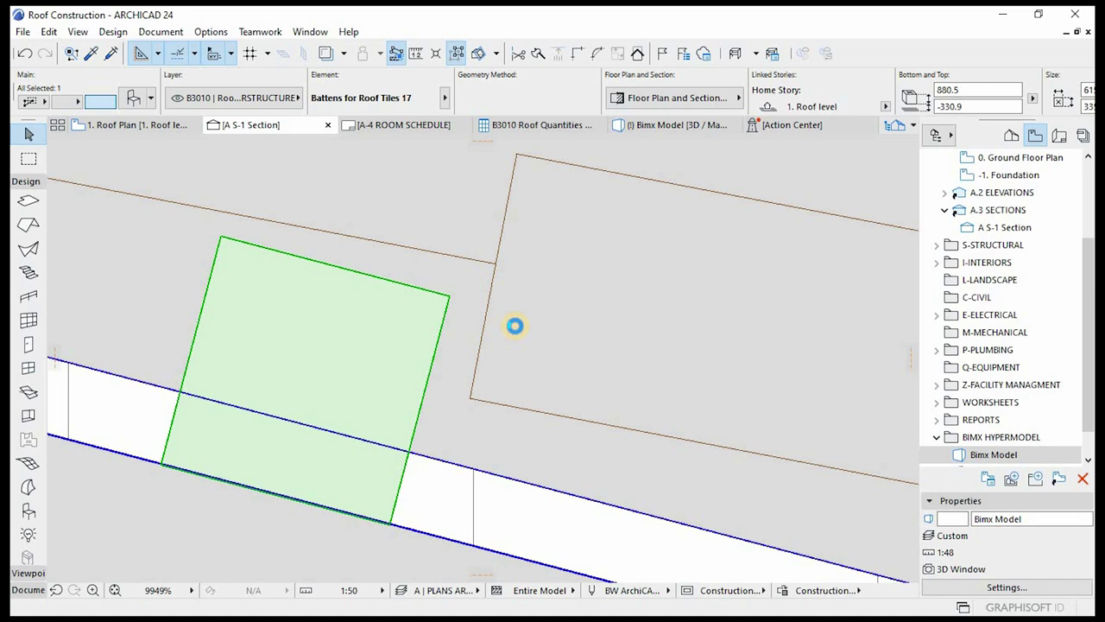
pyautogui.scroll(-5, 662, 289)
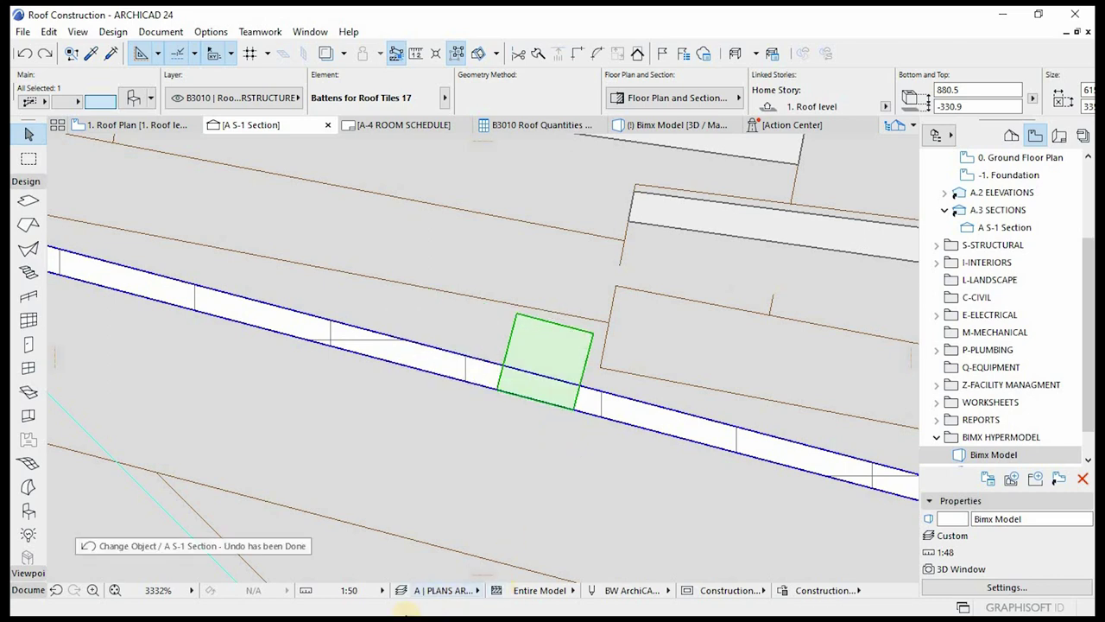
# - Switch to the Calculator app and calculate 325 - 6.8
pyautogui.press('super')
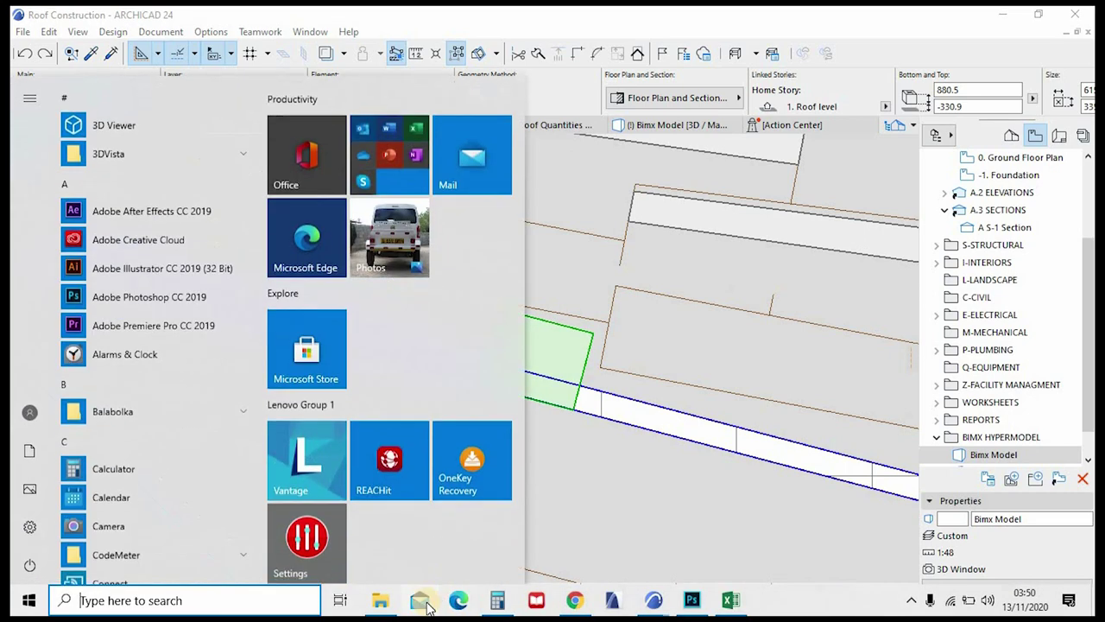
pyautogui.click(504, 605)
pyautogui.click(285, 279)
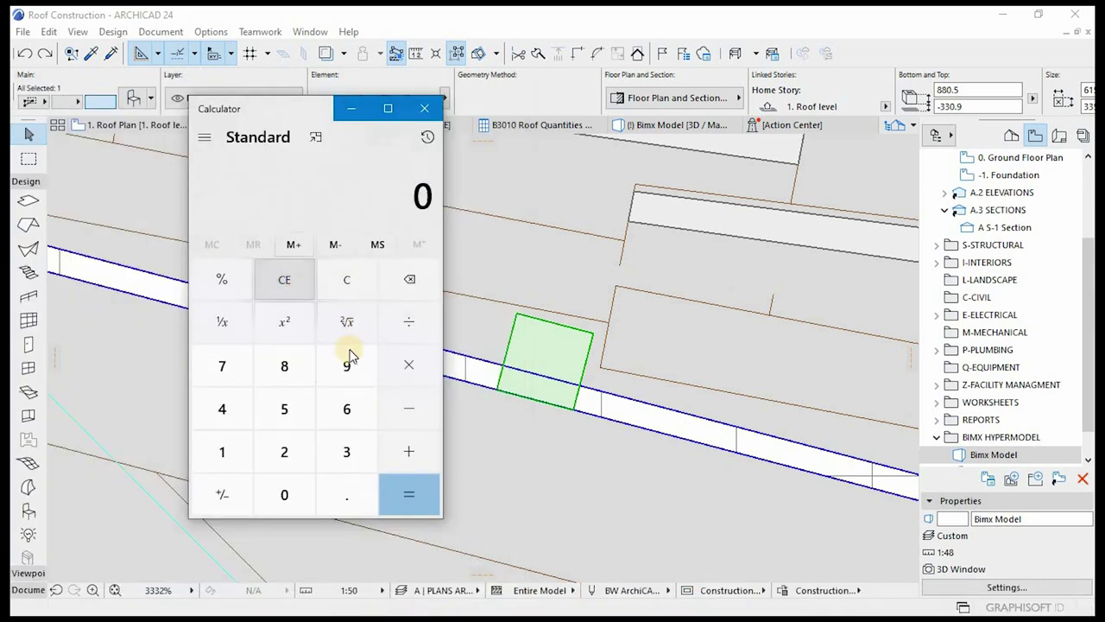
pyautogui.write('325')
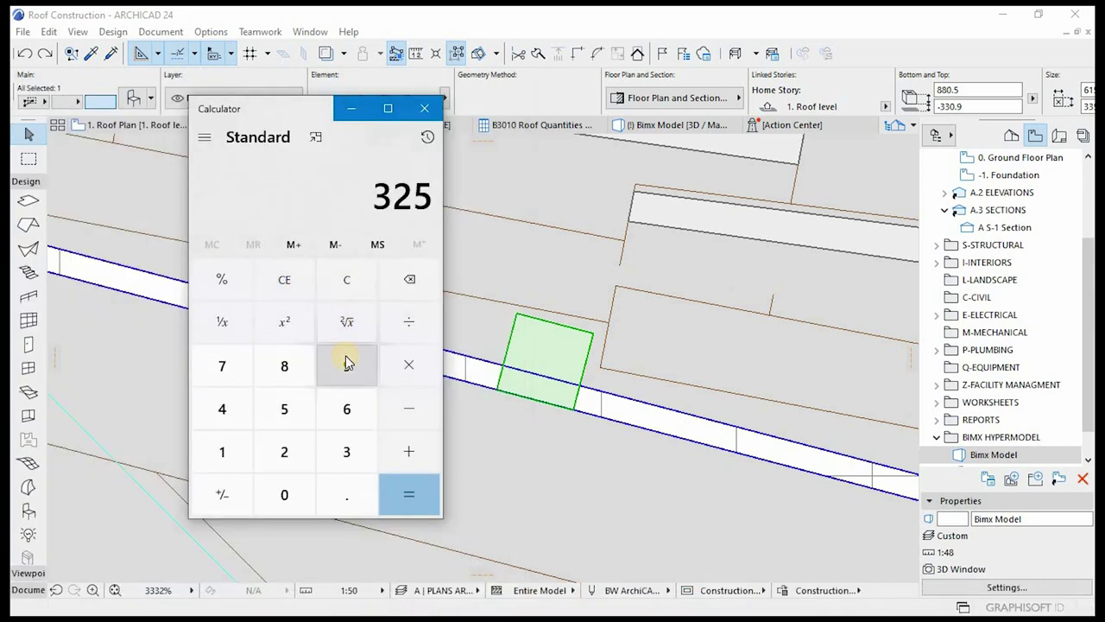
pyautogui.write(' - 6.8 =')
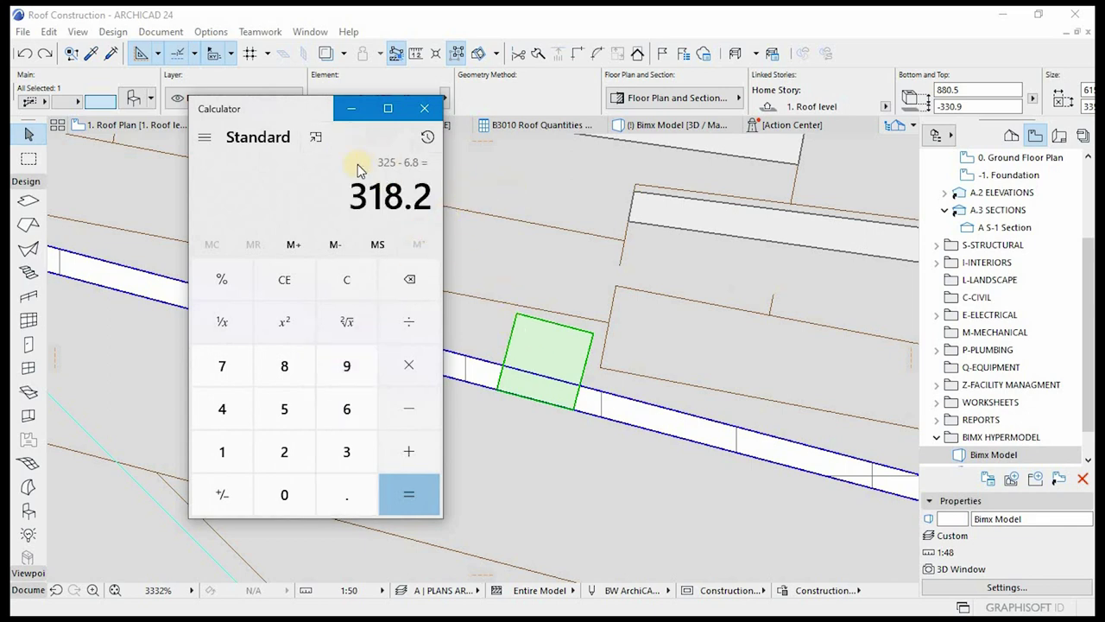
# - Try a batten spacing of 318 mm on the right slope's battens, check it against the tiles and undo the change
pyautogui.click(130, 100)
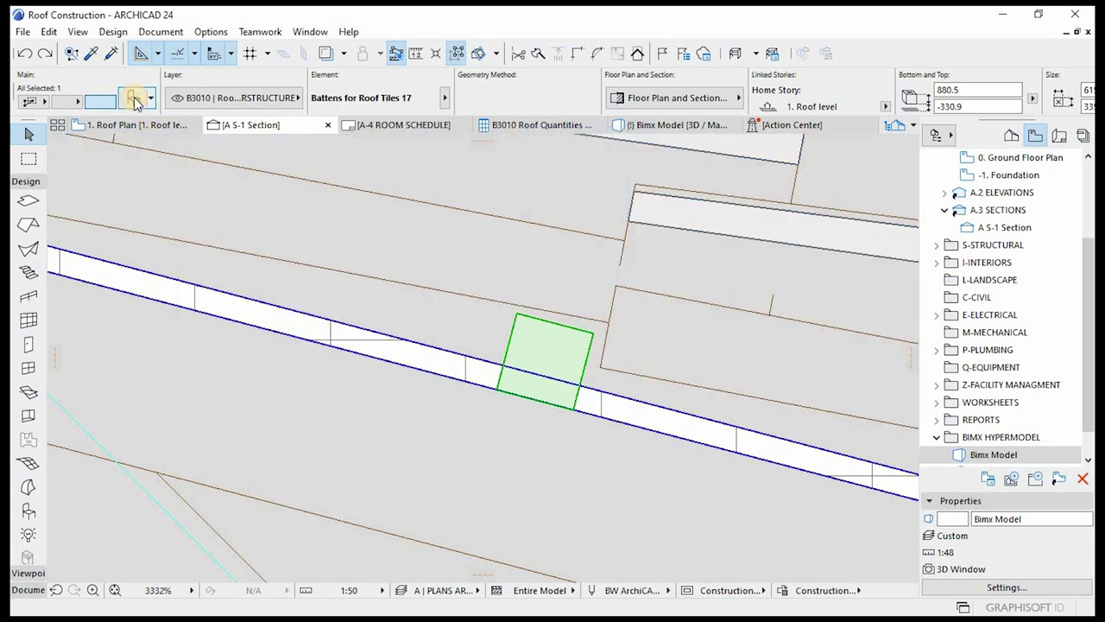
pyautogui.hotkey('ctrl', 't')
pyautogui.click(525, 266)
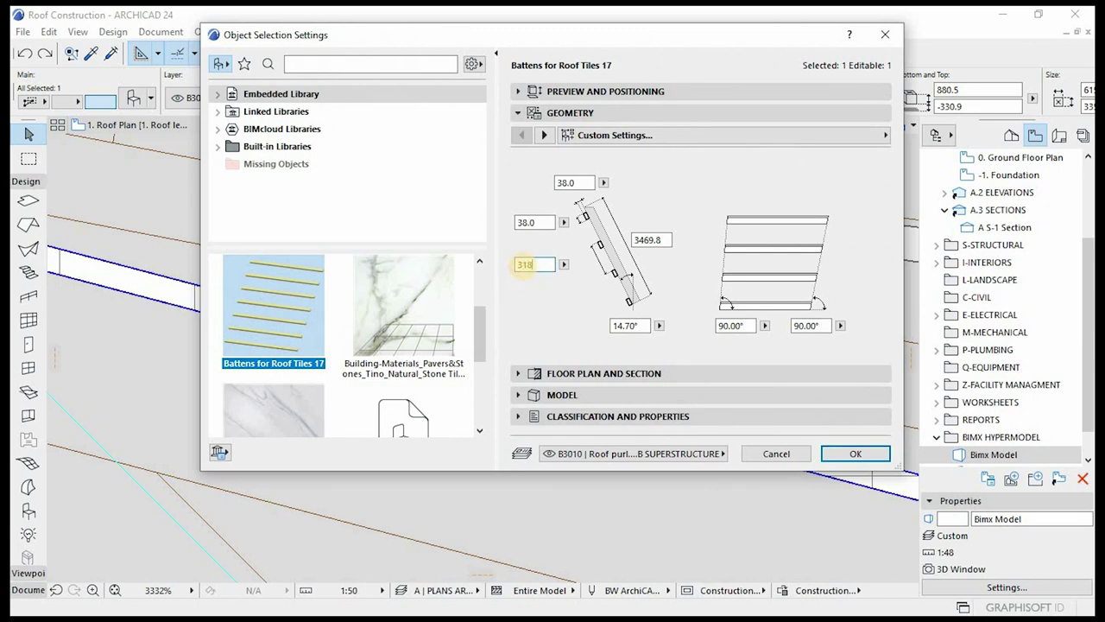
pyautogui.click(853, 453)
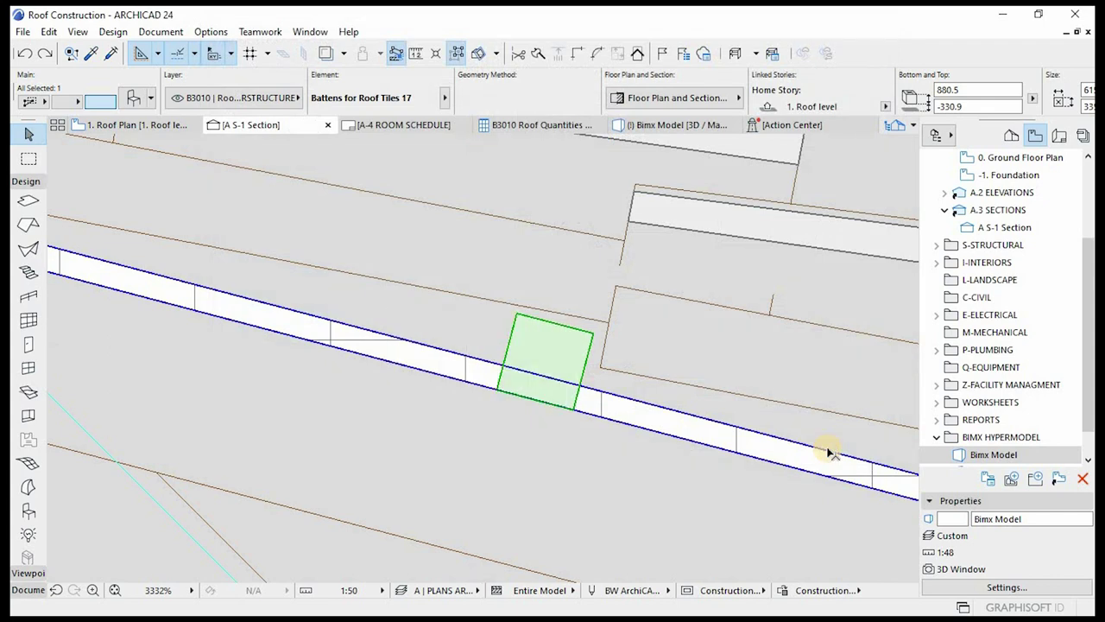
pyautogui.scroll(-5, 487, 326)
pyautogui.scroll(-3, 488, 326)
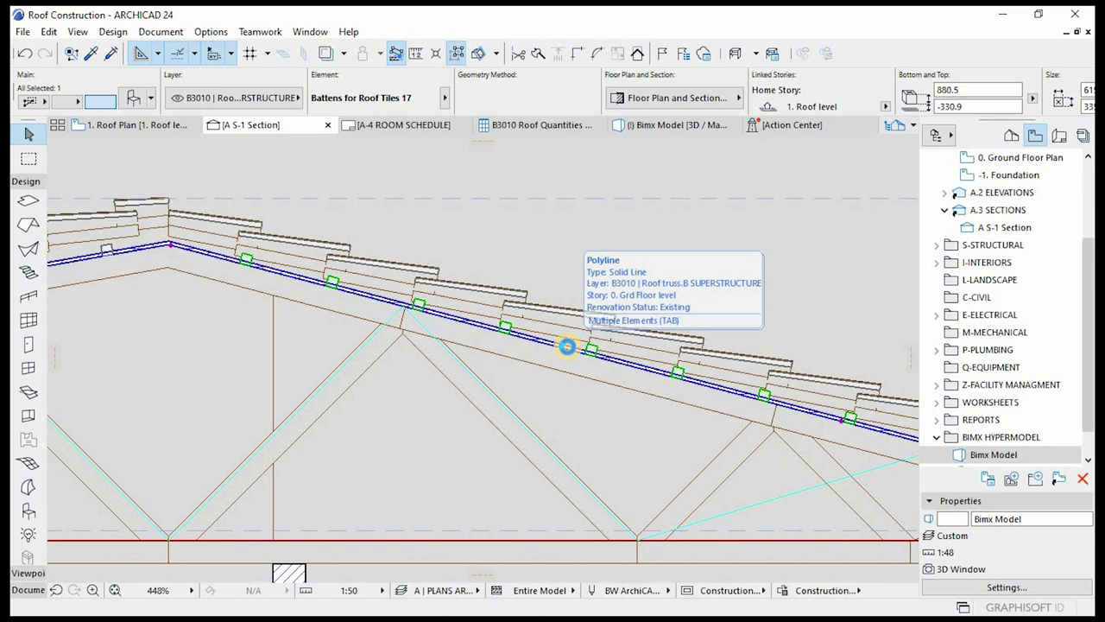
pyautogui.hotkey('ctrl', 'z')
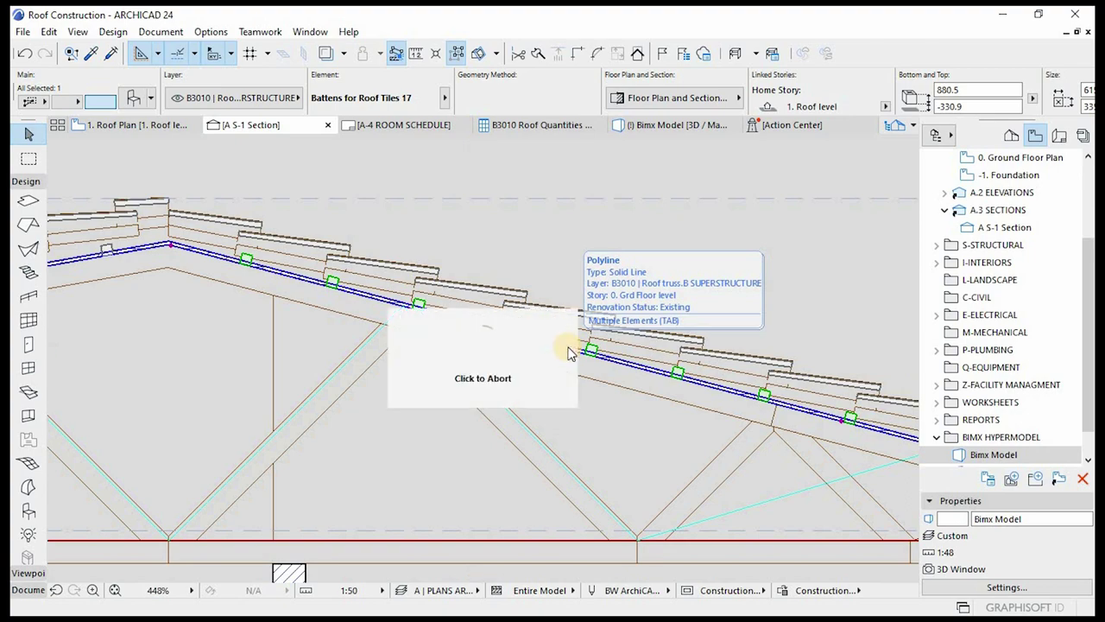
# - Examine the battens against the tile ends along the right slope, deselect the battens and review the whole section
pyautogui.scroll(5, 584, 343)
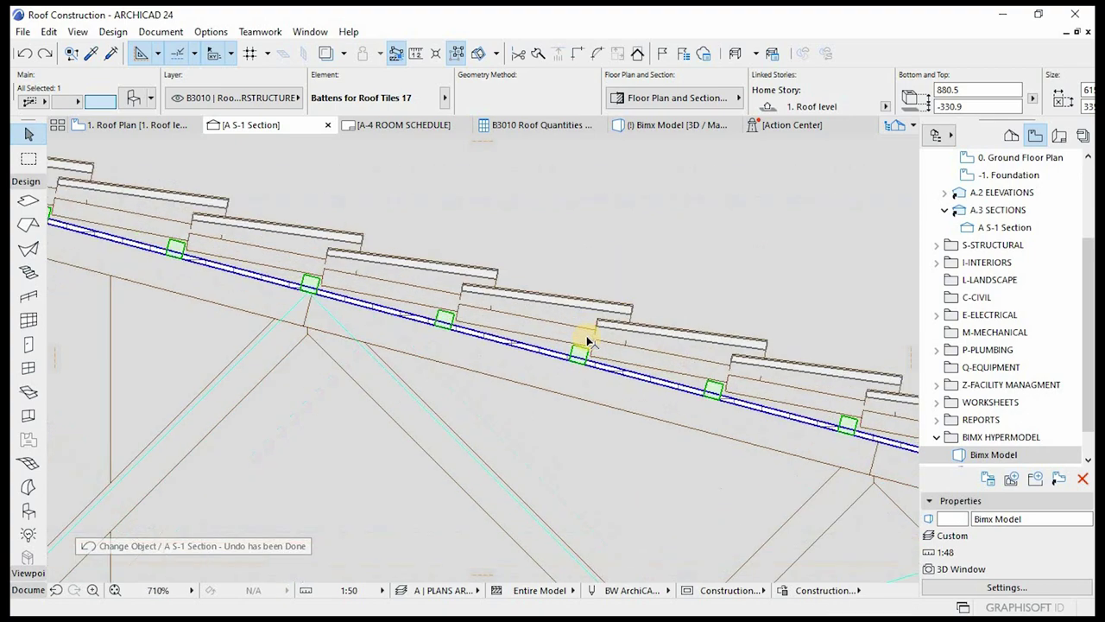
pyautogui.scroll(-6, 584, 350)
pyautogui.scroll(4, 596, 354)
pyautogui.scroll(2, 609, 345)
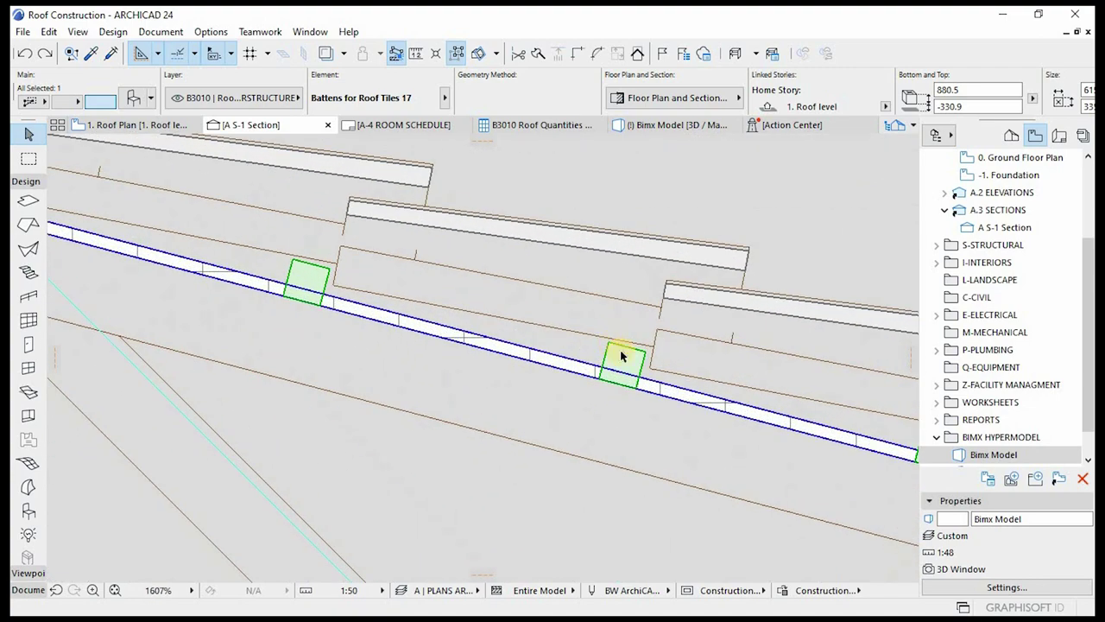
pyautogui.click(518, 337)
pyautogui.scroll(-5, 604, 319)
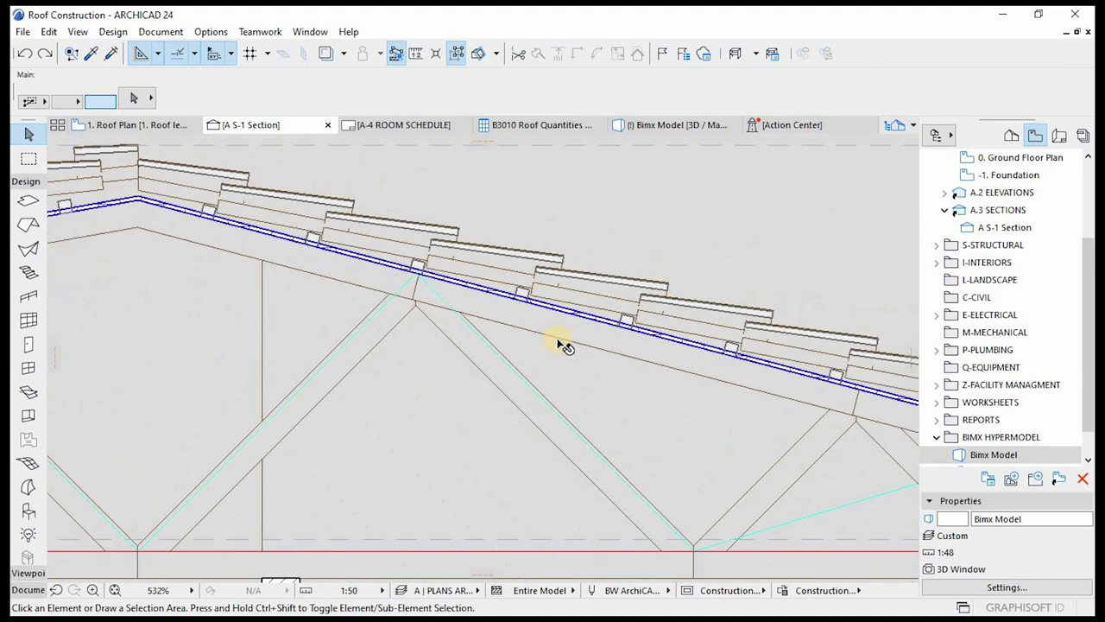
pyautogui.scroll(-2, 656, 315)
pyautogui.scroll(4, 639, 316)
pyautogui.scroll(-4, 605, 324)
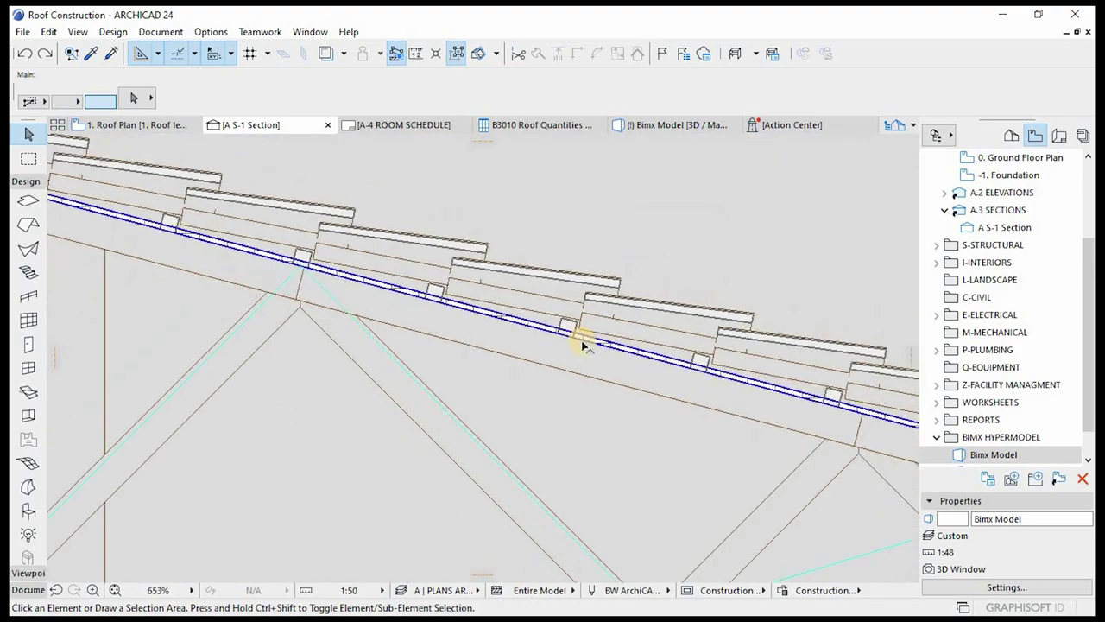
pyautogui.scroll(-4, 609, 355)
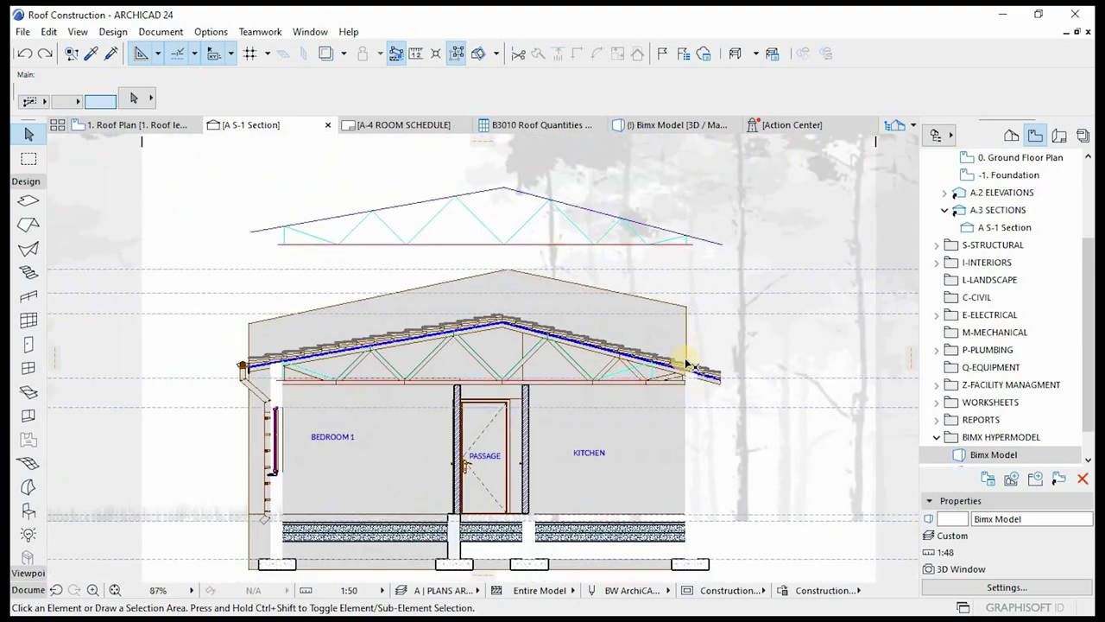
# - Examine how the tiles sit on the battens along both roof slopes in the section, from the ridge to the eaves
pyautogui.scroll(2, 759, 388)
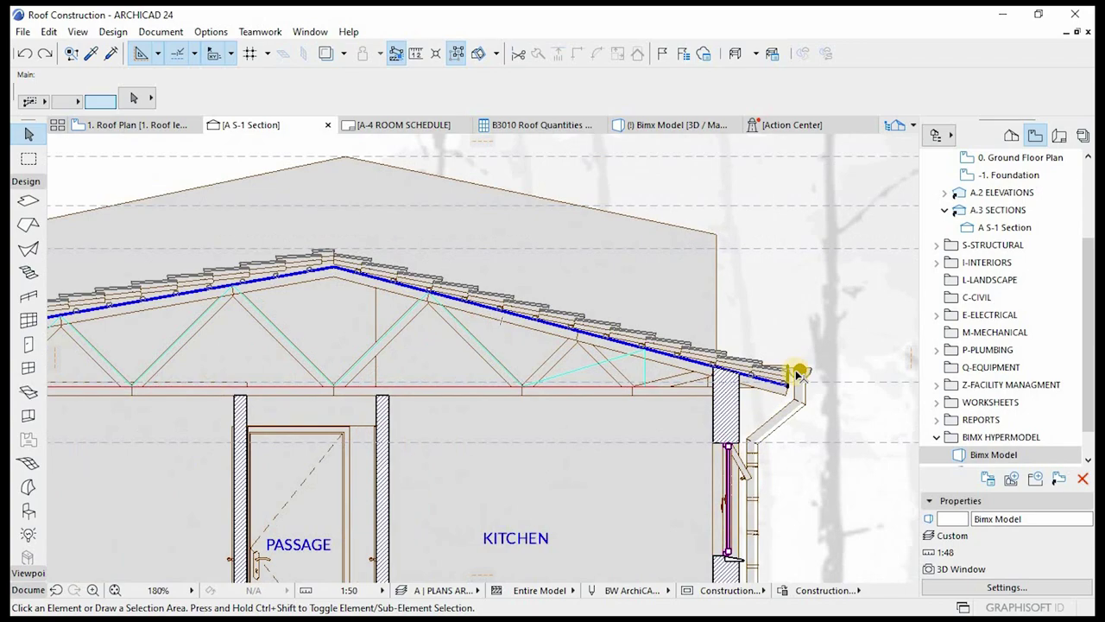
pyautogui.scroll(8, 777, 396)
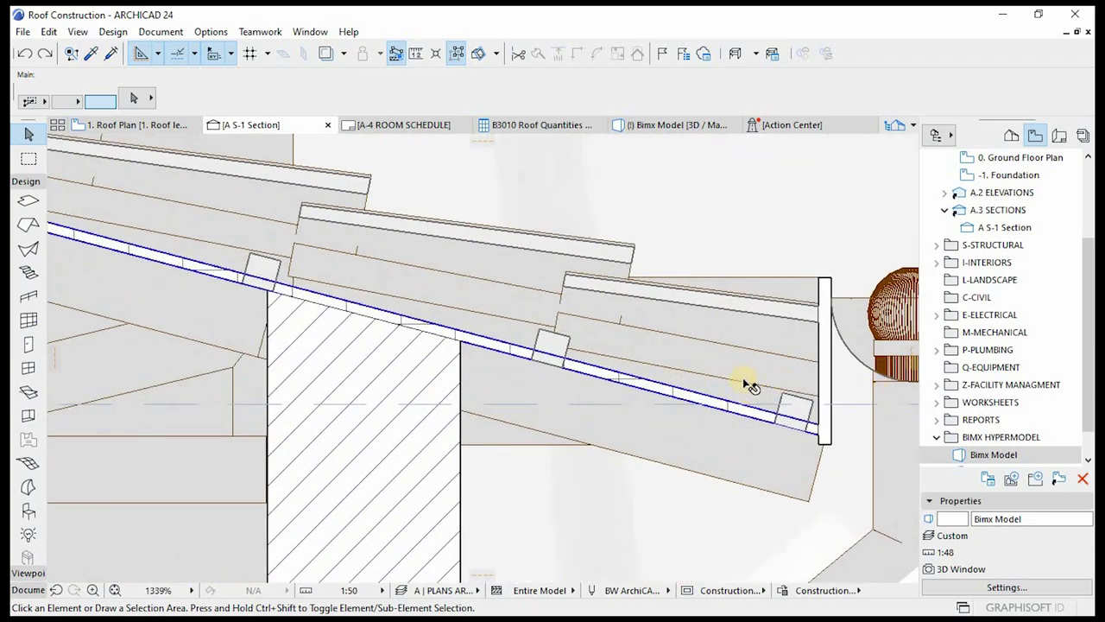
pyautogui.scroll(-8, 757, 387)
pyautogui.scroll(1, 415, 311)
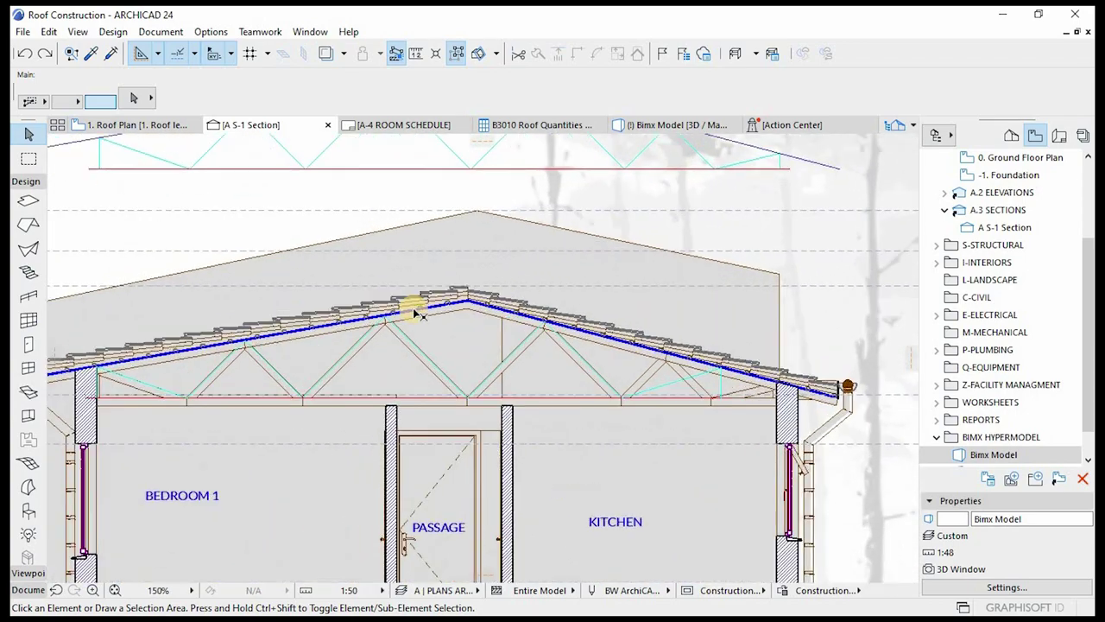
pyautogui.scroll(4, 415, 313)
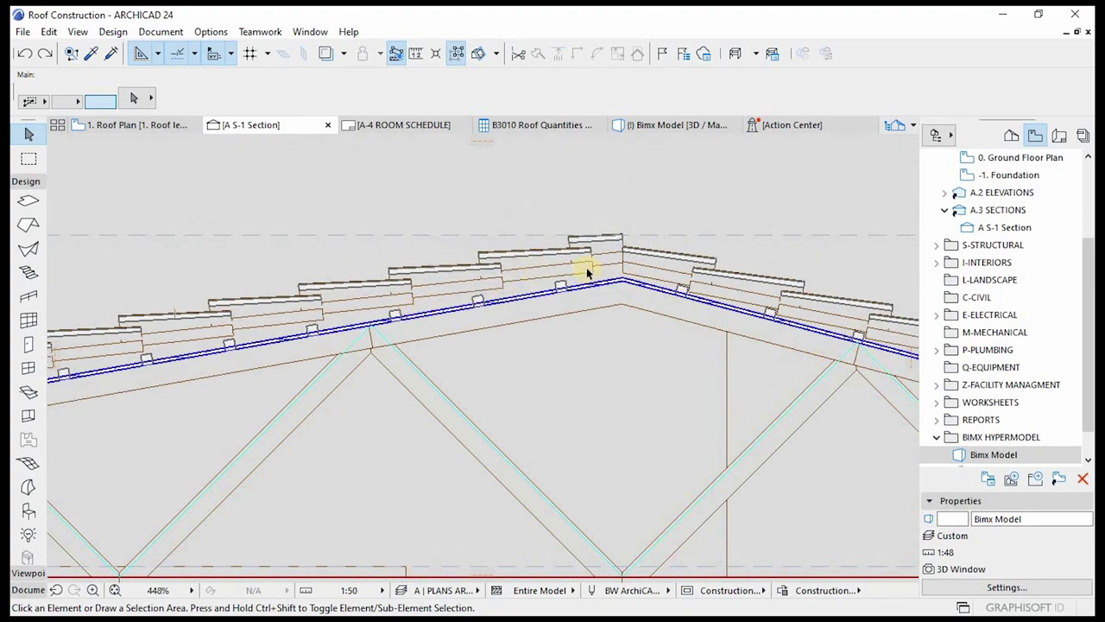
pyautogui.scroll(-4, 628, 276)
pyautogui.scroll(5, 661, 279)
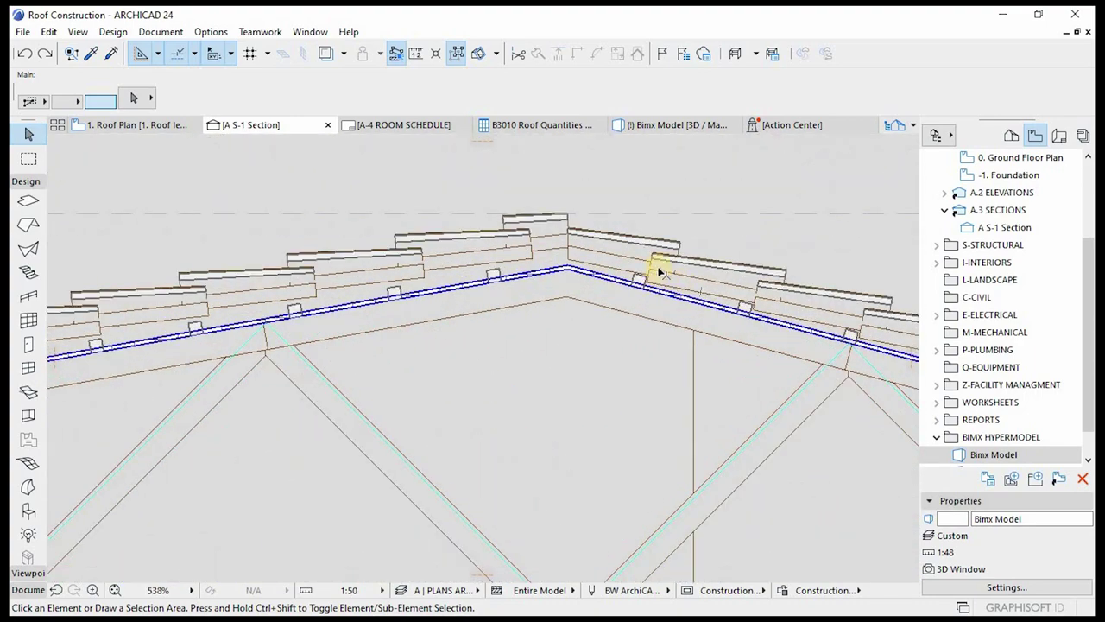
pyautogui.scroll(-5, 486, 277)
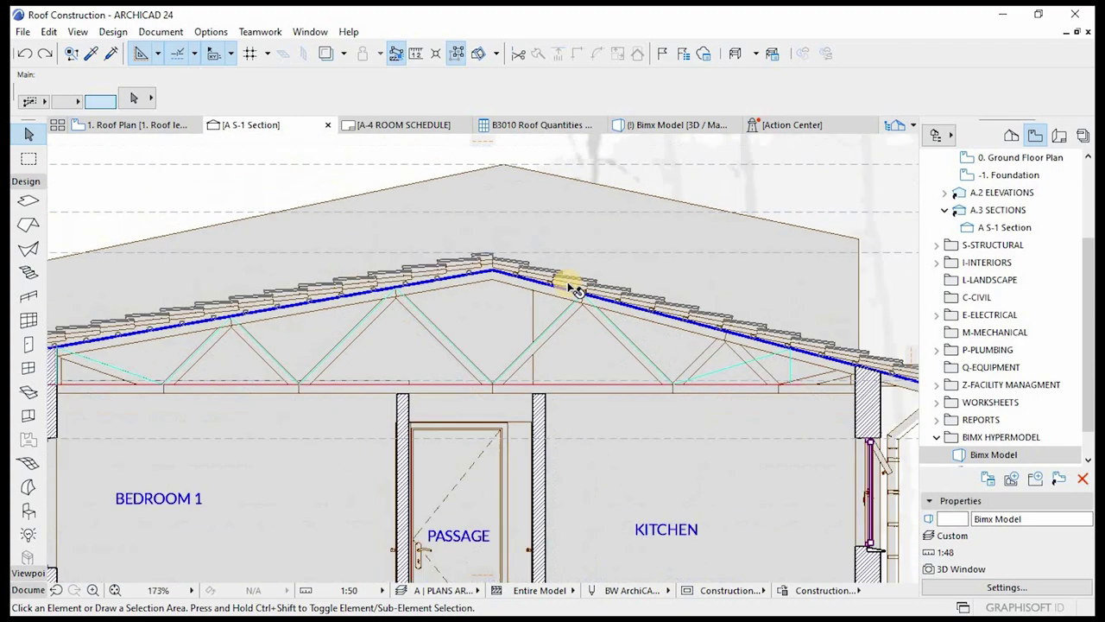
pyautogui.scroll(4, 309, 296)
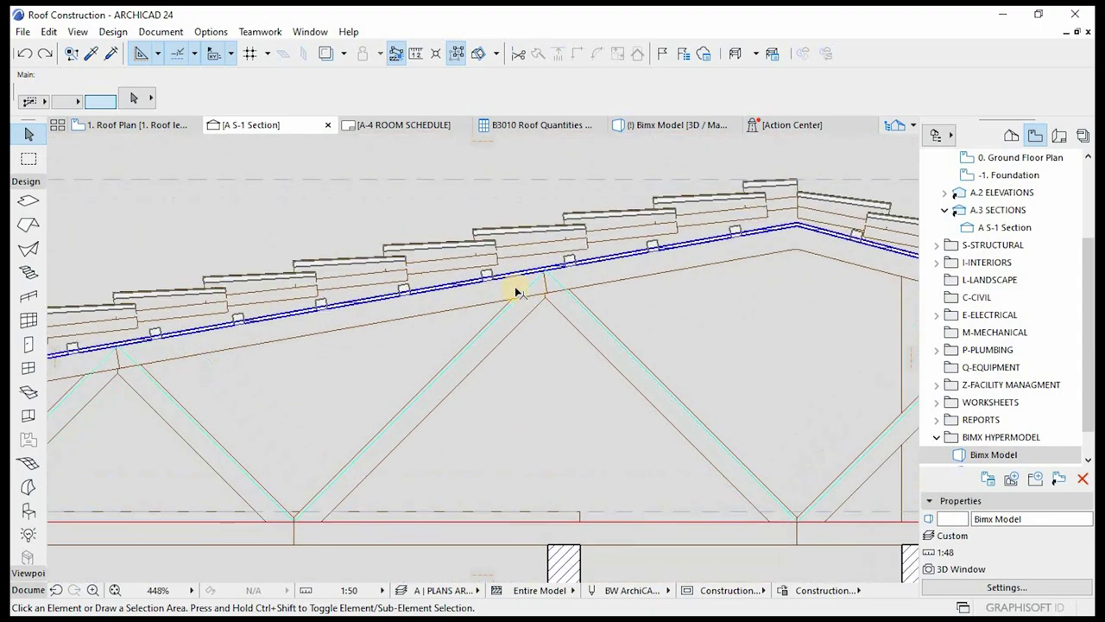
pyautogui.scroll(-4, 482, 288)
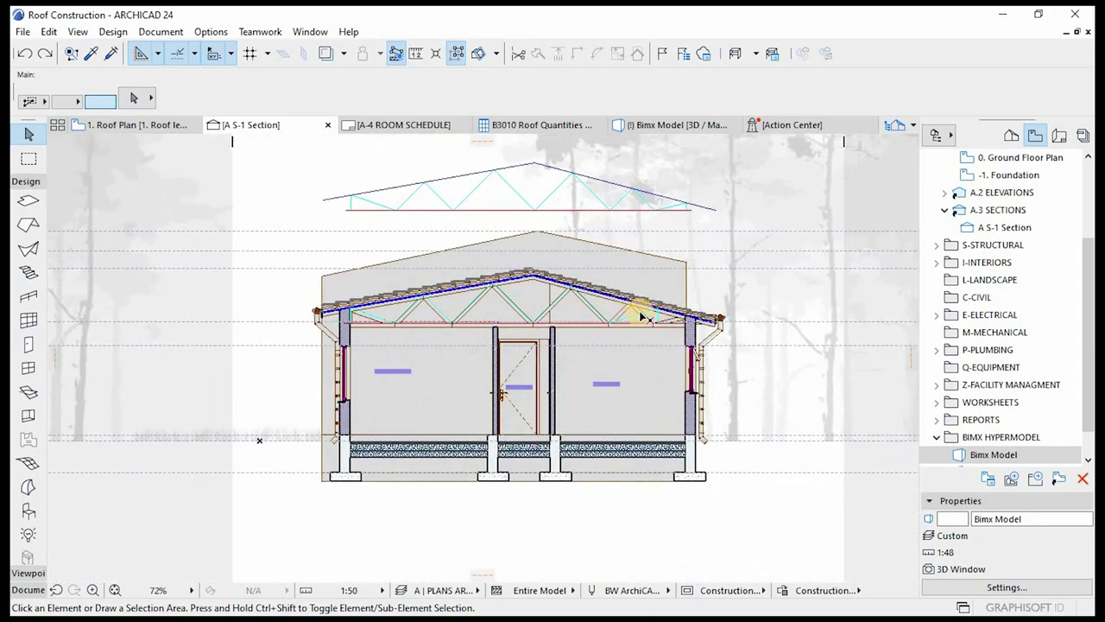
pyautogui.scroll(6, 658, 313)
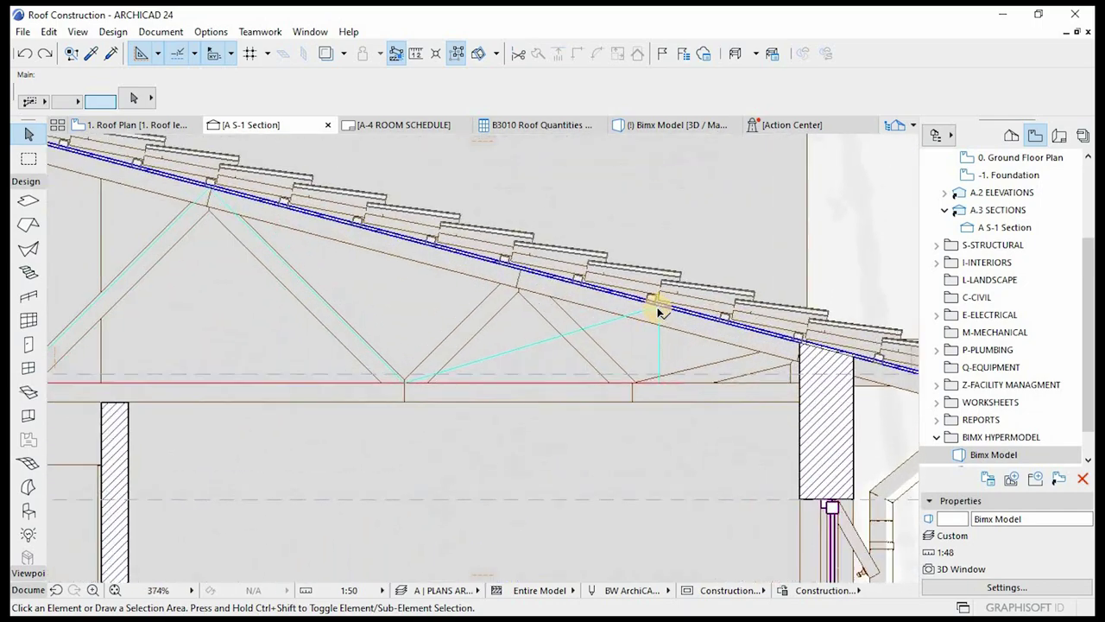
pyautogui.scroll(-6, 674, 353)
pyautogui.scroll(6, 785, 348)
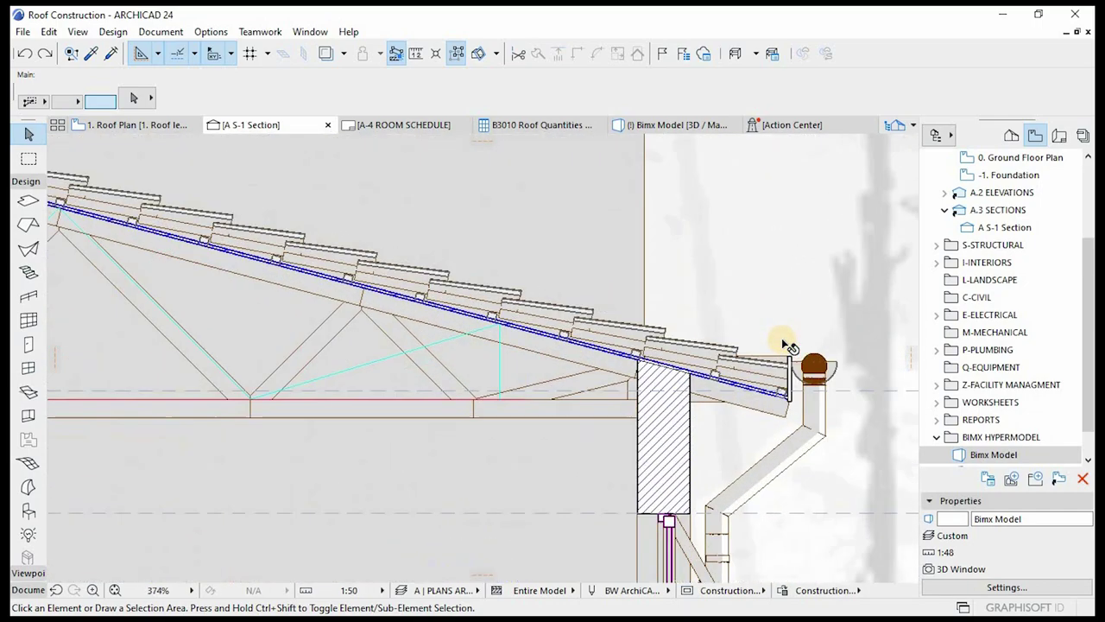
# - Inspect the tiled roofs in the 3D model, comparing the middle roof's bare ridge with the neighbouring roof's ridge tiles
pyautogui.press('F3')
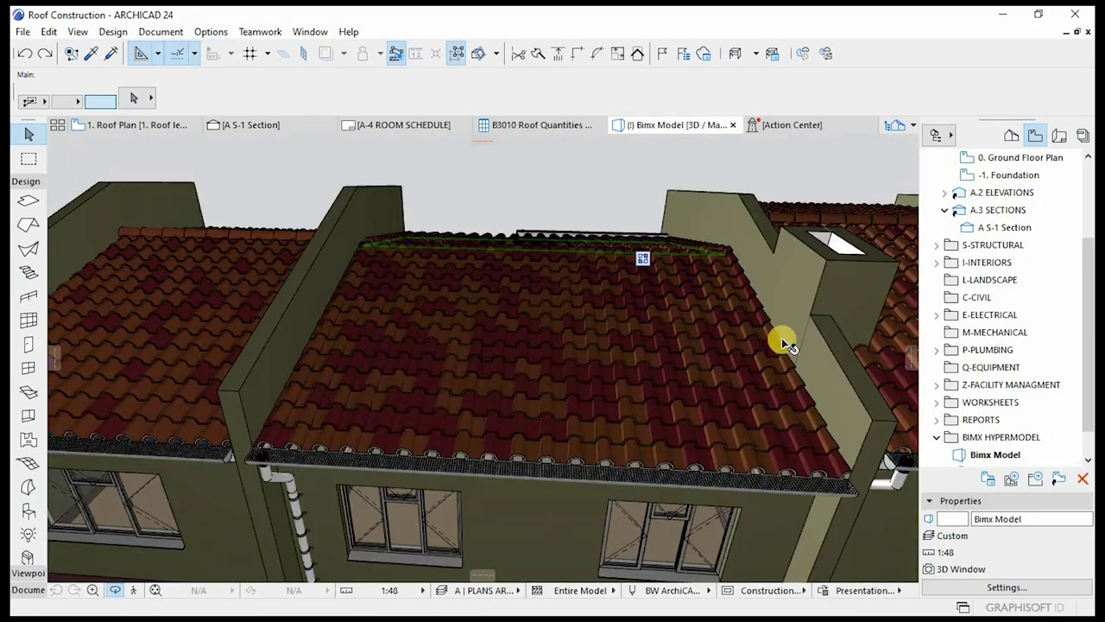
pyautogui.scroll(-6, 571, 325)
pyautogui.keyDown('shift'); pyautogui.moveTo(740, 420); pyautogui.dragTo(631, 231, button='middle'); pyautogui.keyUp('shift')
pyautogui.scroll(3, 631, 188)
pyautogui.scroll(3, 700, 348)
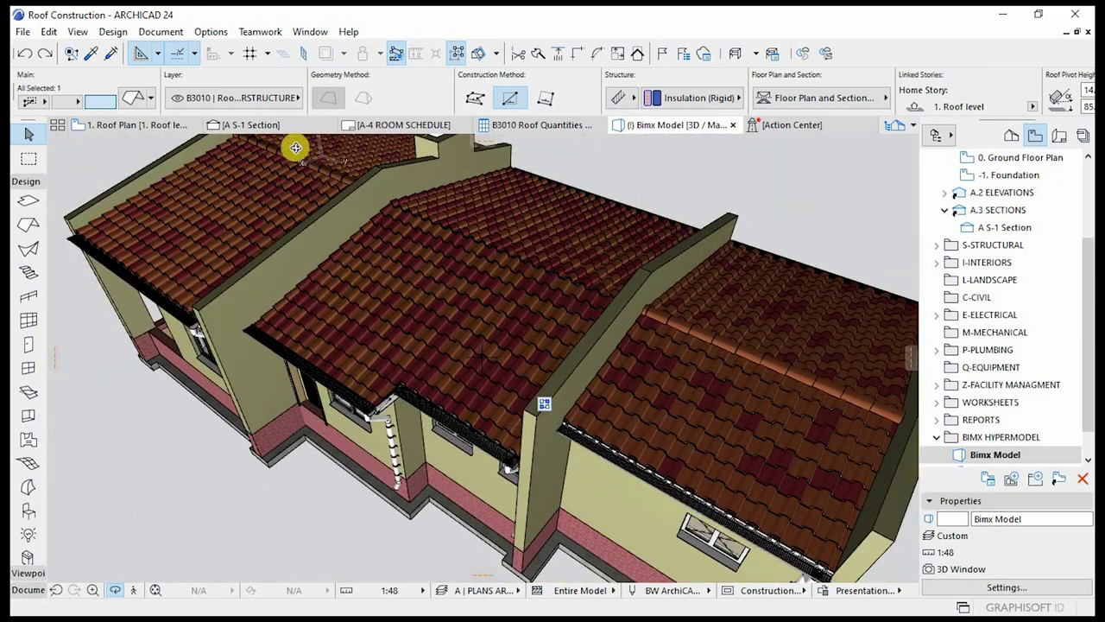
pyautogui.keyDown('shift'); pyautogui.moveTo(462, 213); pyautogui.dragTo(578, 244, button='middle'); pyautogui.keyUp('shift')
pyautogui.scroll(4, 540, 220)
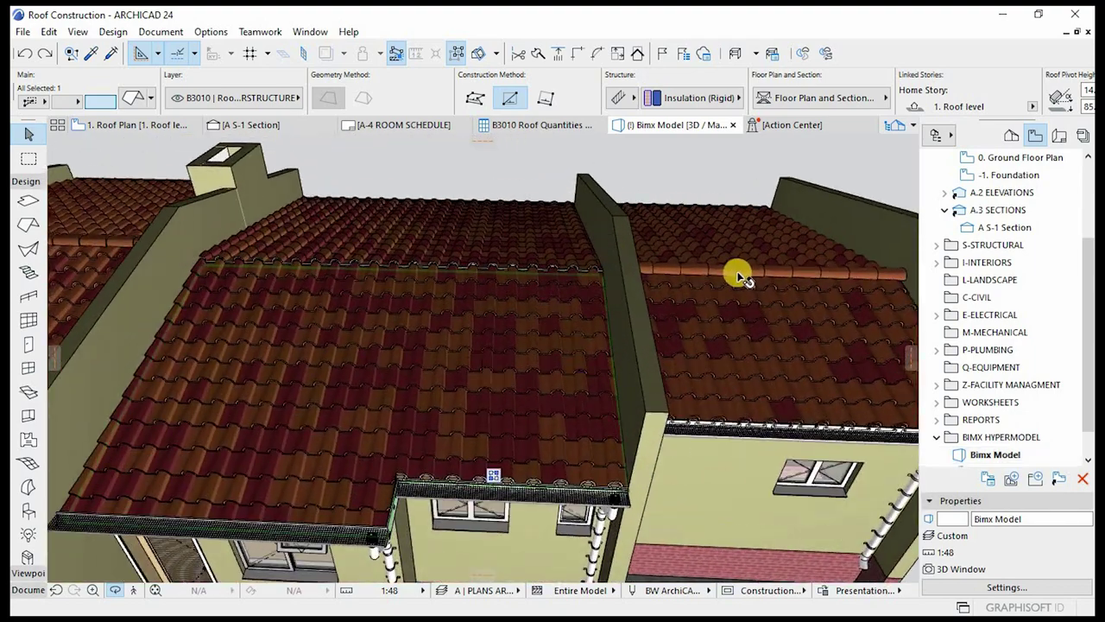
pyautogui.scroll(3, 985, 250)
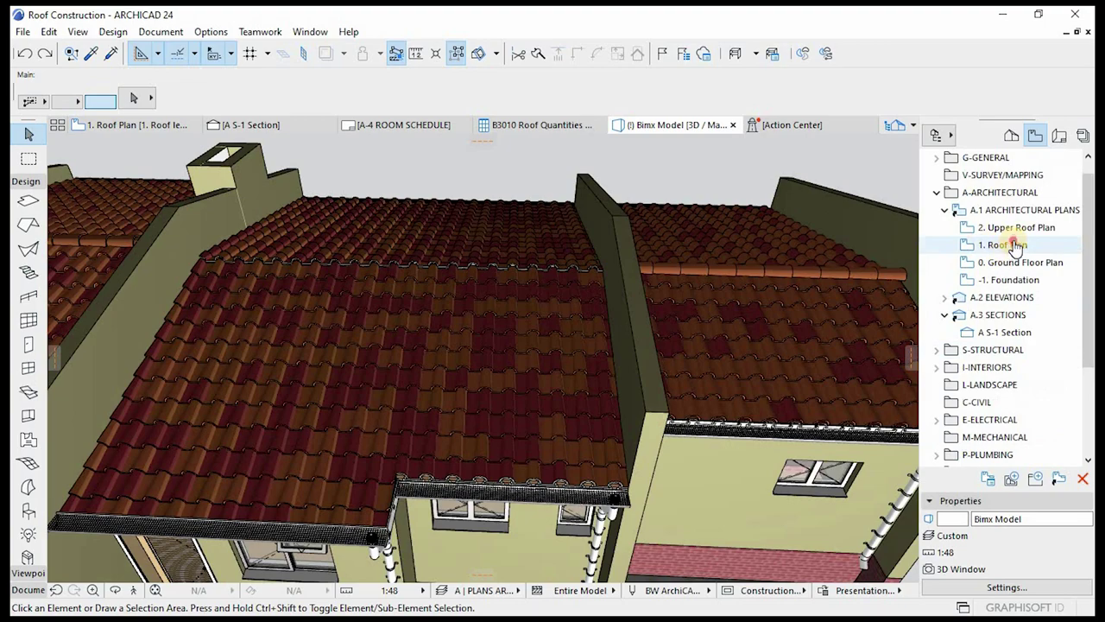
# - Open the 1. Roof Plan at the middle roof and clear the batten selection
pyautogui.doubleClick(1004, 245)
pyautogui.click(563, 312)
pyautogui.scroll(-5, 574, 324)
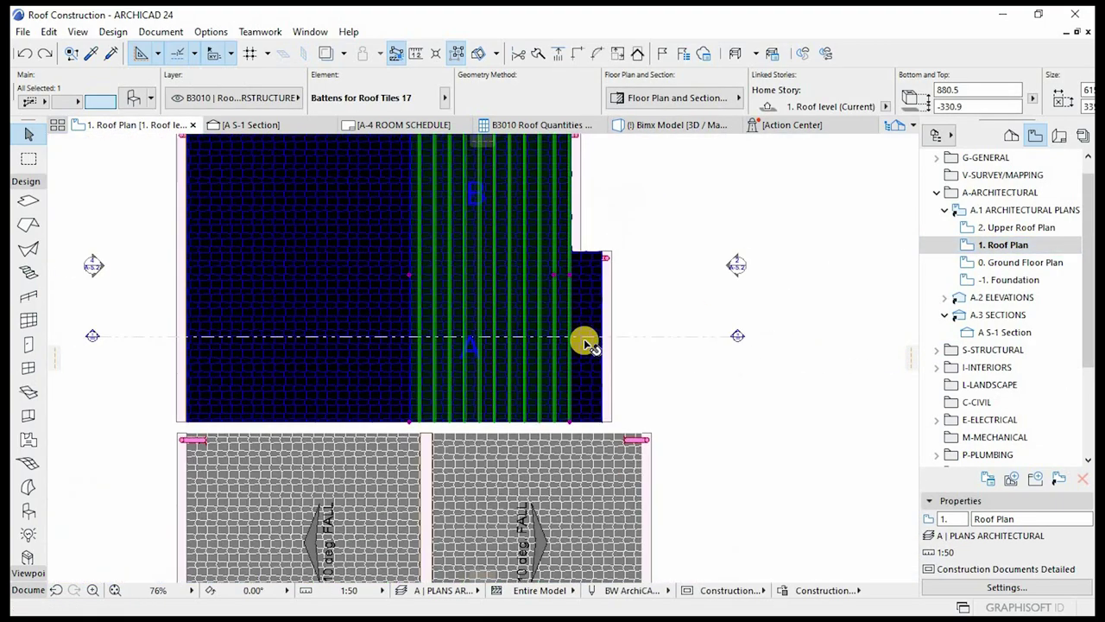
pyautogui.scroll(4, 584, 367)
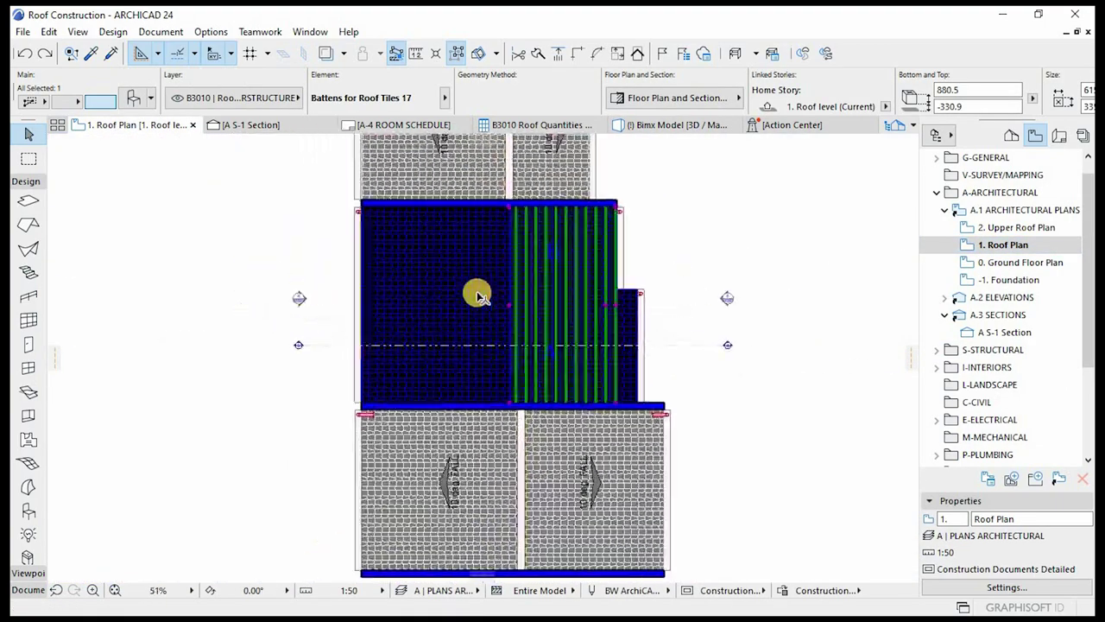
pyautogui.press('Escape')
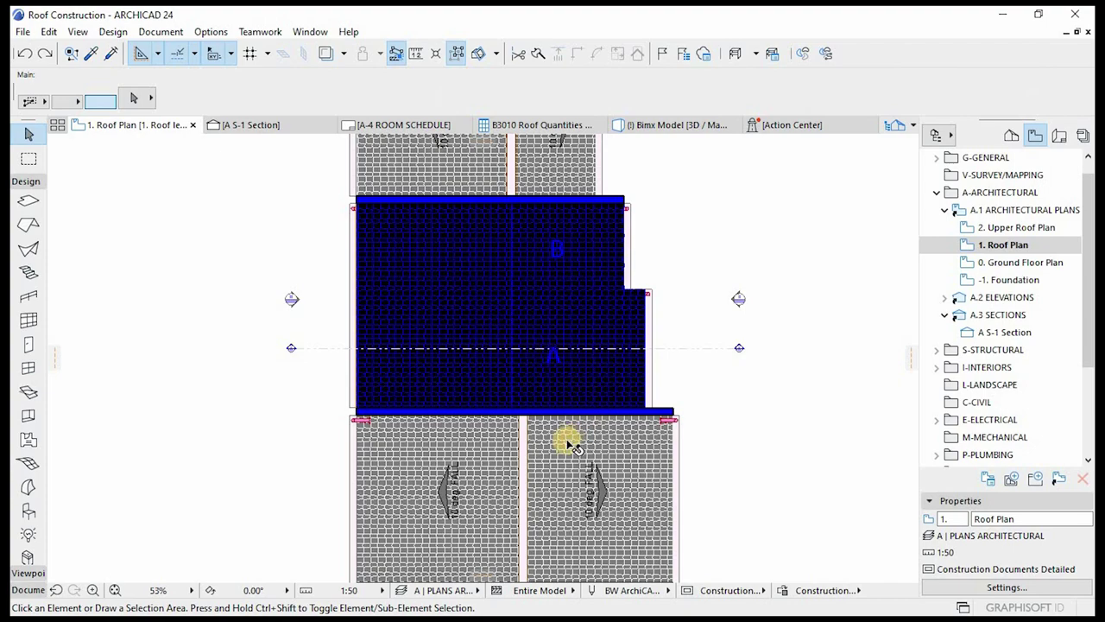
pyautogui.scroll(-4, 466, 319)
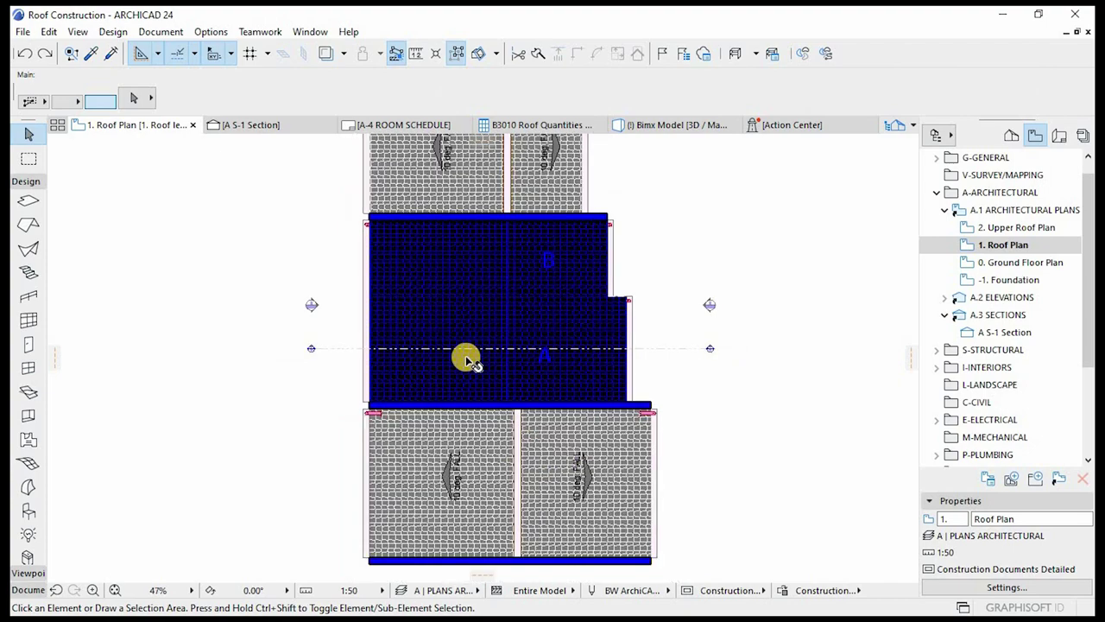
pyautogui.scroll(7, 444, 373)
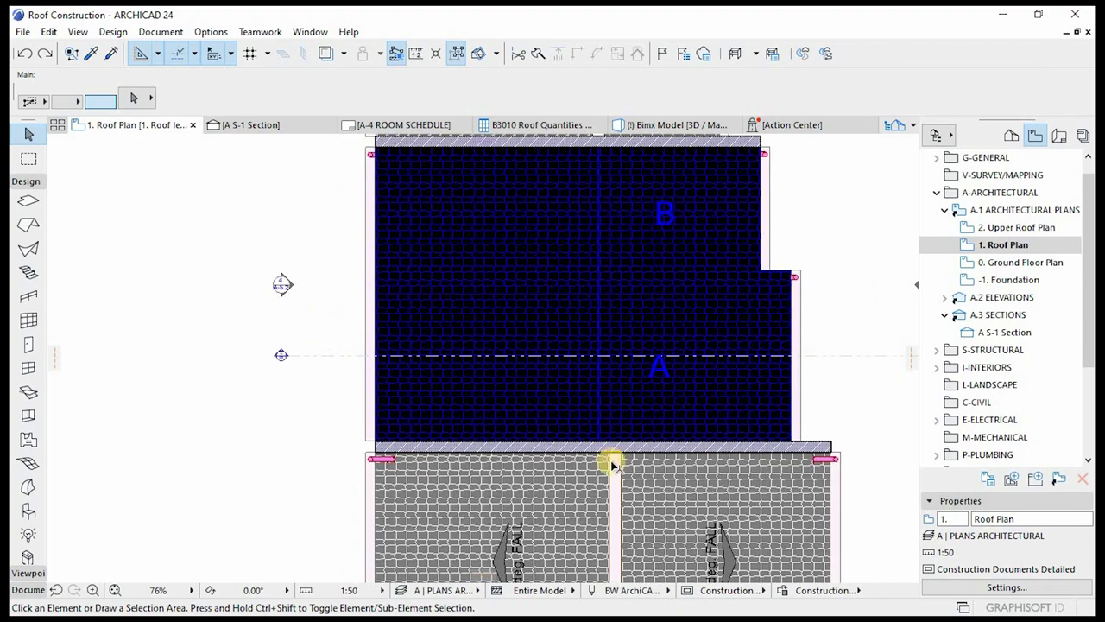
# - Copy the lower neighbouring roof's Ridge Tile 24 onto the middle roof's ridge line, starting at the parapet wall between the two roofs
pyautogui.click(615, 463)
pyautogui.scroll(-5, 518, 358)
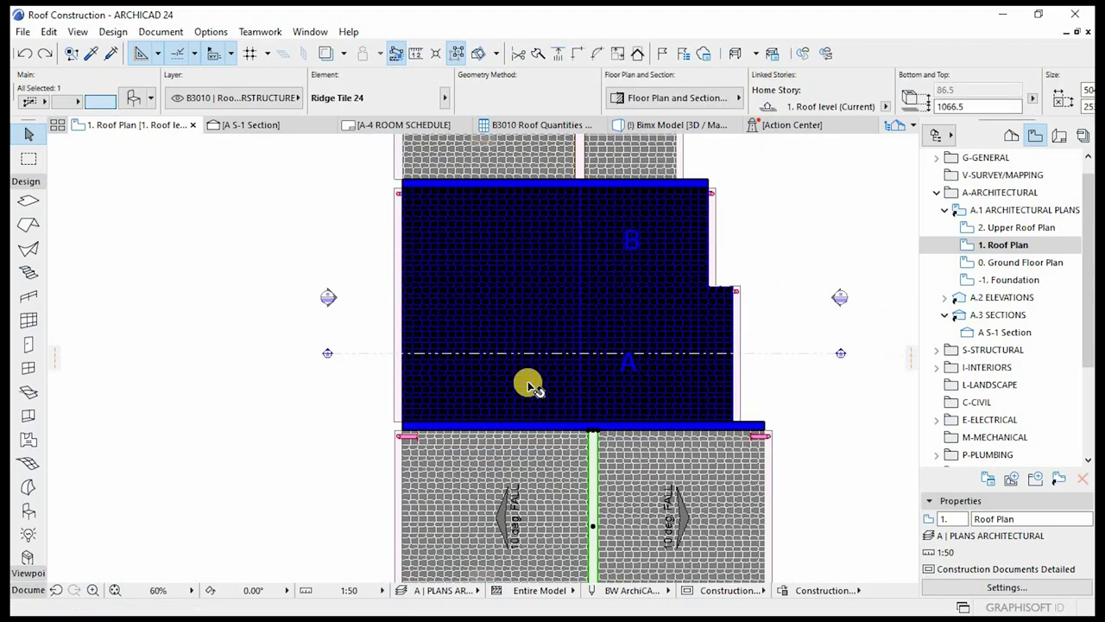
pyautogui.hotkey('ctrl', 'shift', 'd')
pyautogui.scroll(5, 562, 518)
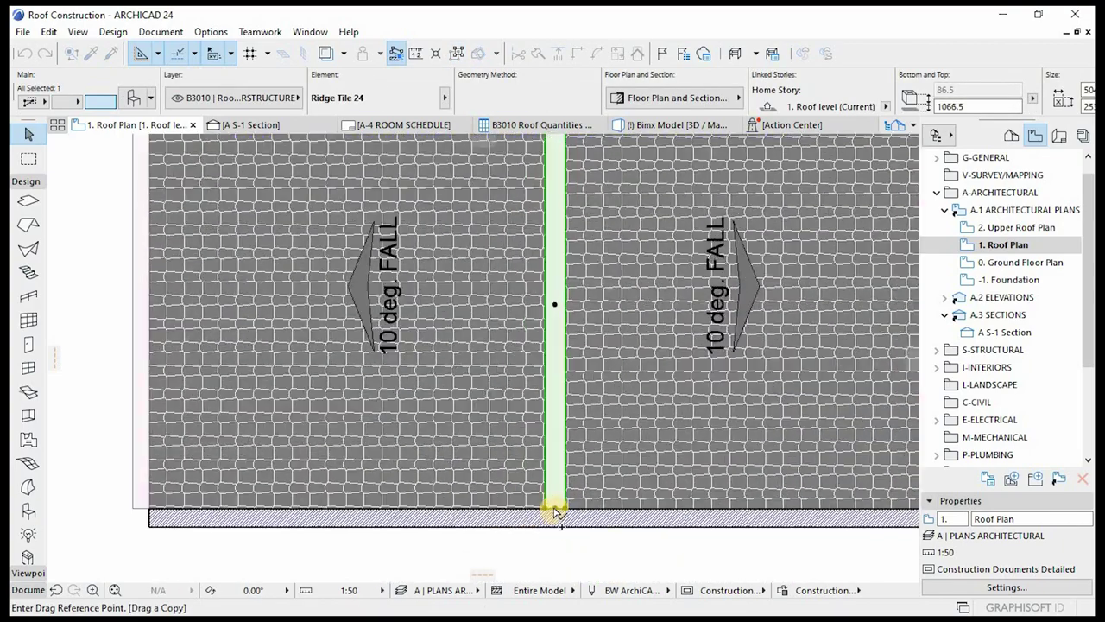
pyautogui.click(515, 528)
pyautogui.scroll(-3, 525, 387)
pyautogui.scroll(3, 506, 432)
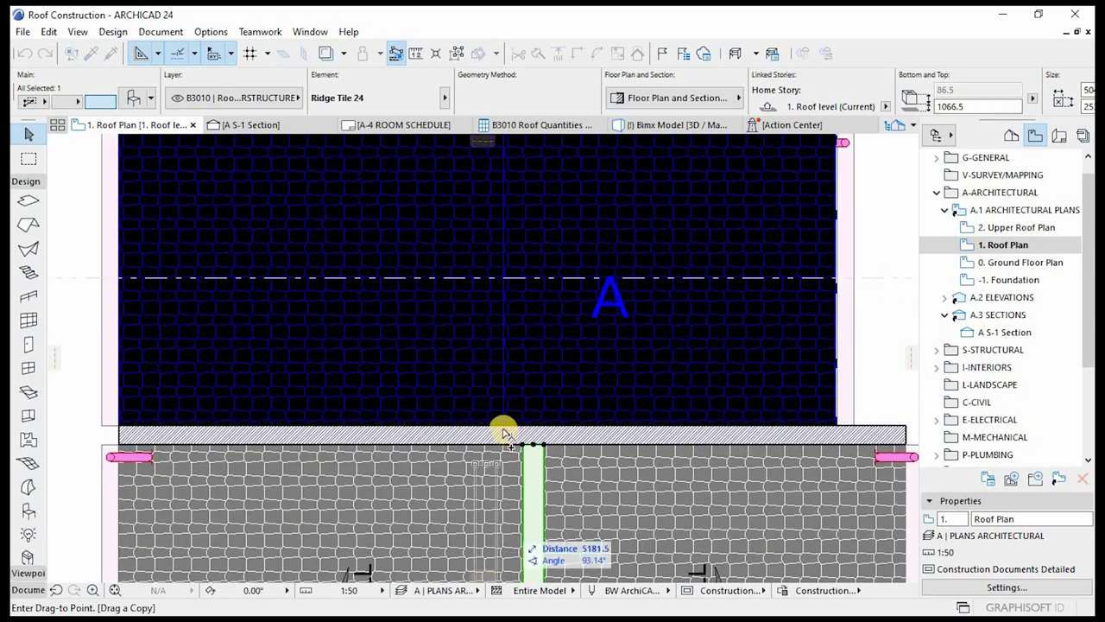
pyautogui.click(504, 429)
pyautogui.scroll(-3, 503, 441)
# - Stretch the copied ridge tile's upper end to the parapet wall at the far end of the middle roof
pyautogui.scroll(4, 513, 311)
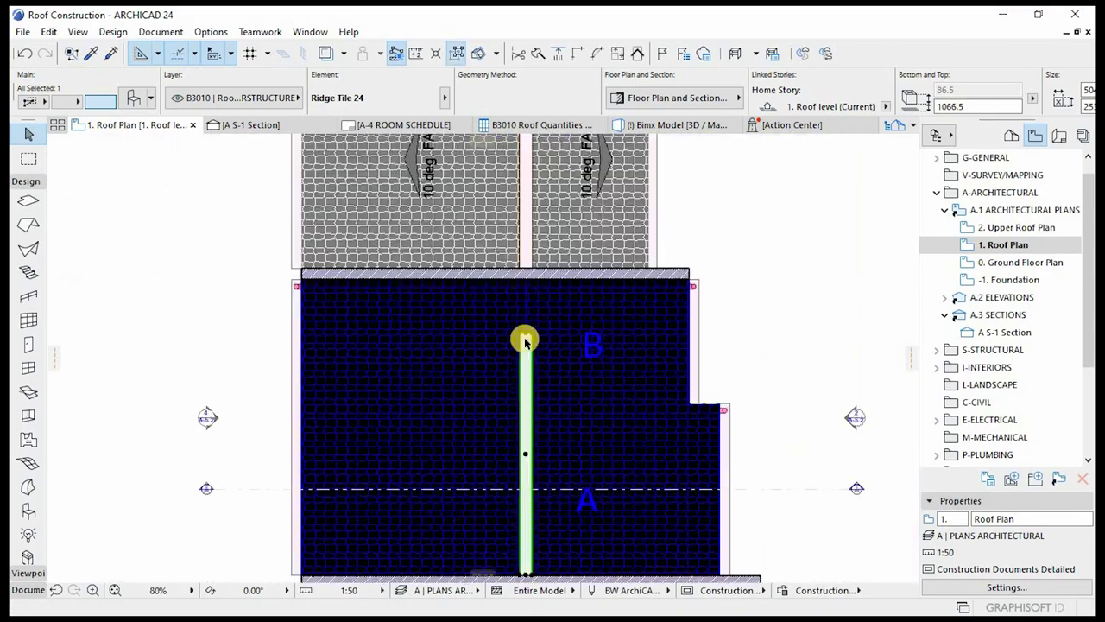
pyautogui.click(539, 373)
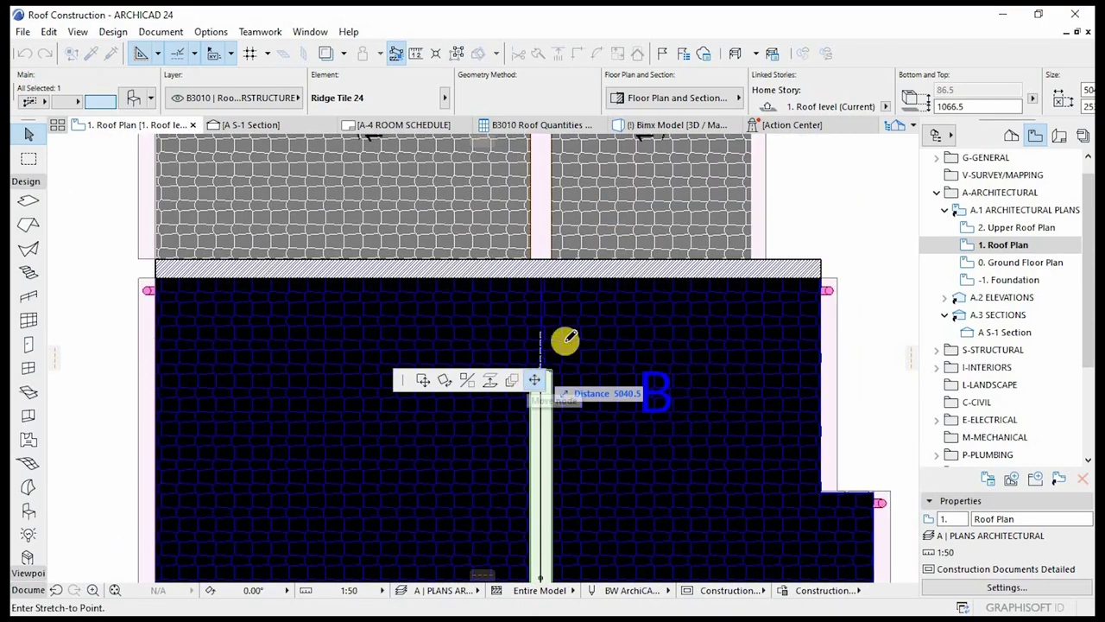
pyautogui.click(543, 278)
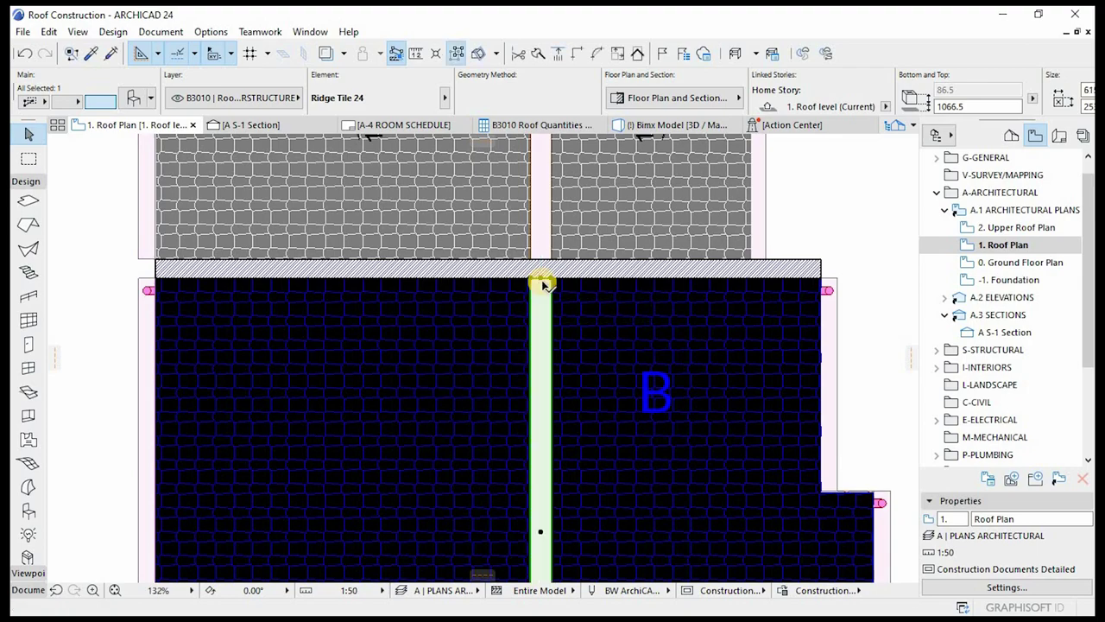
pyautogui.scroll(-3, 538, 277)
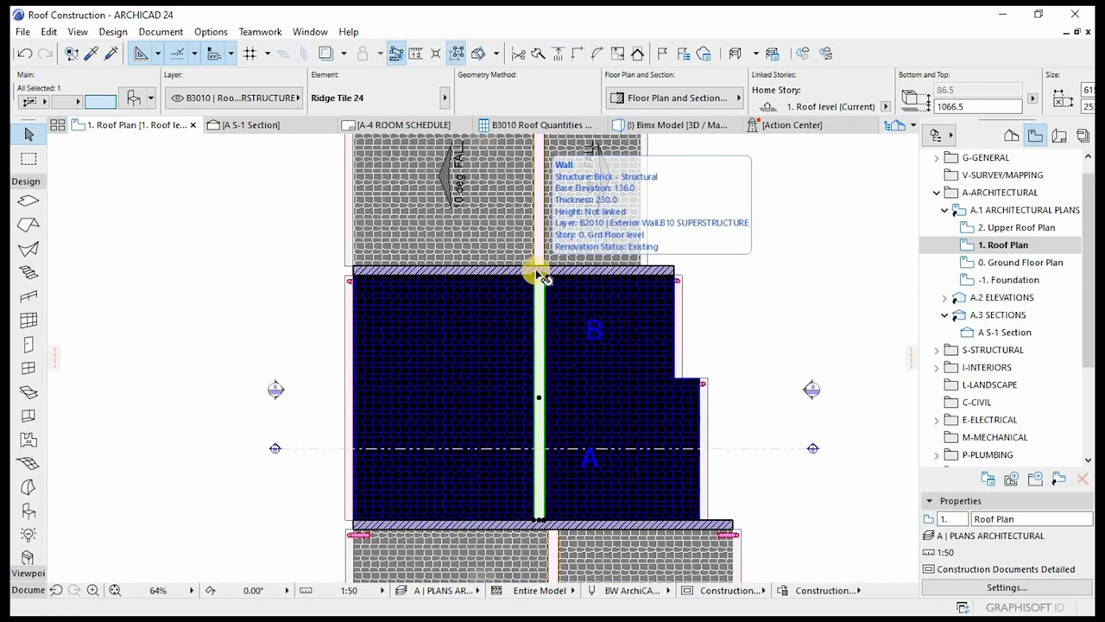
pyautogui.scroll(2, 539, 382)
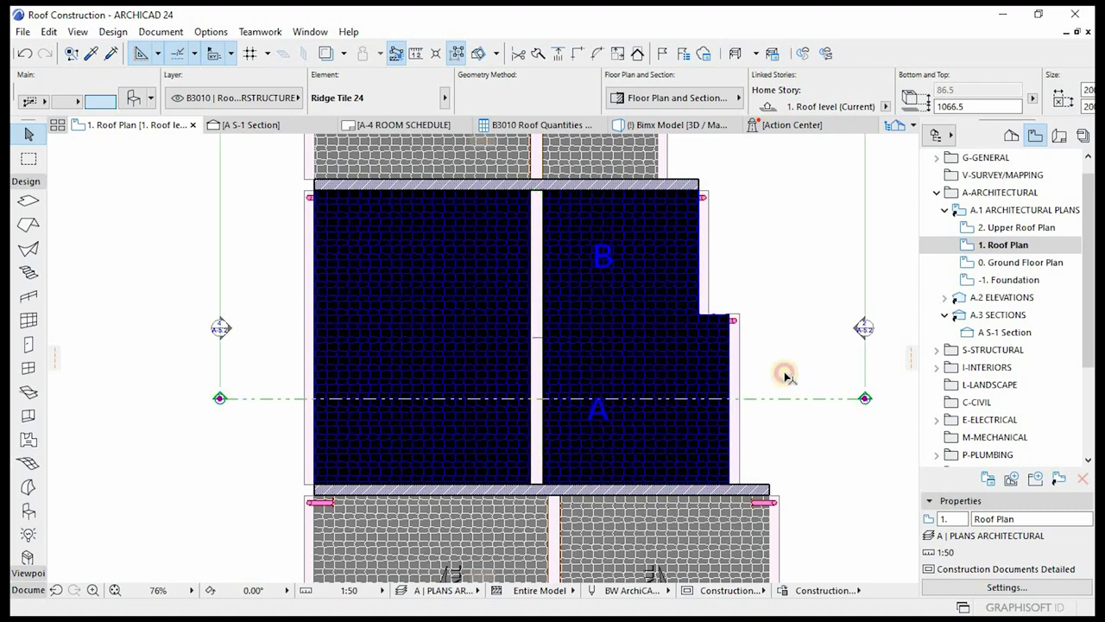
# - In the A S-1 Section, move the copied ridge tile straight down 448.3 mm onto the middle roof's apex
pyautogui.click(252, 125)
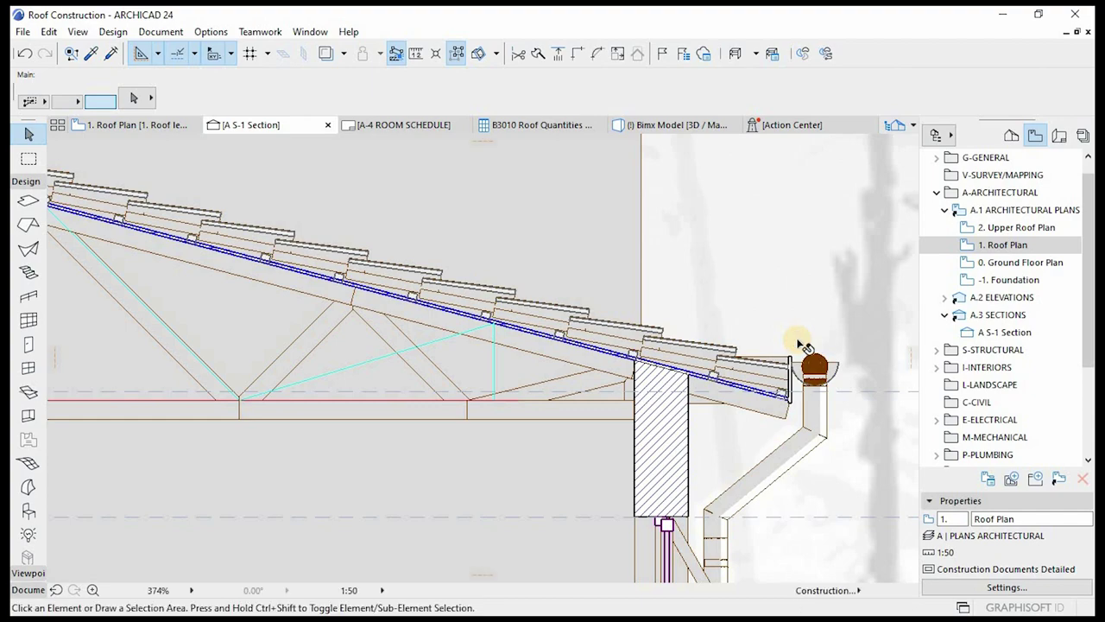
pyautogui.scroll(-1, 795, 285)
pyautogui.scroll(-3, 506, 232)
pyautogui.scroll(5, 518, 216)
pyautogui.click(536, 252)
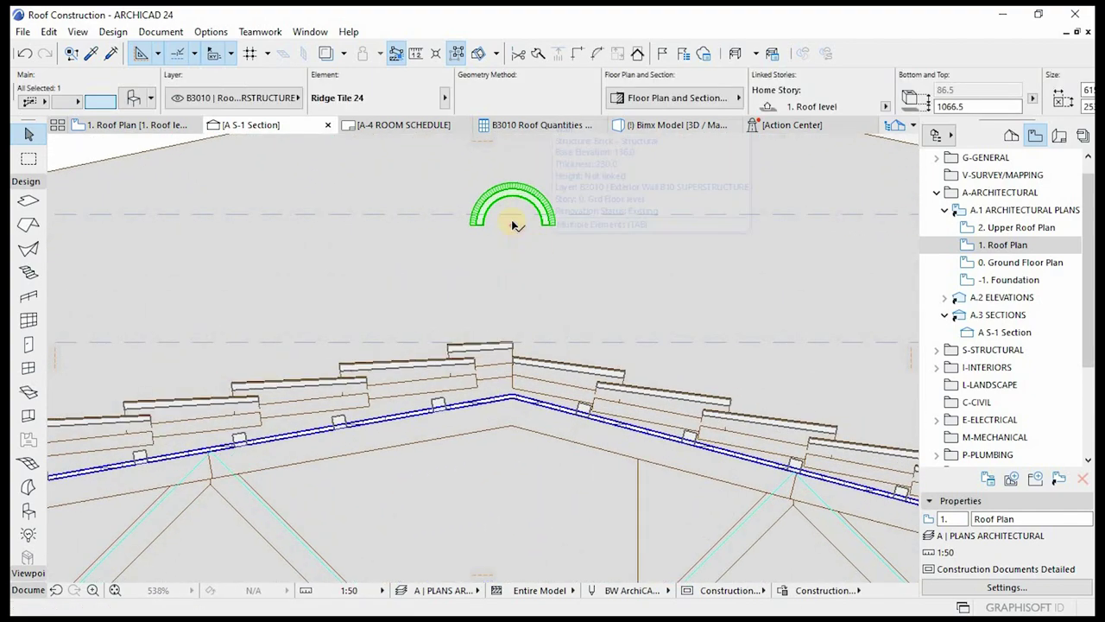
pyautogui.hotkey('ctrl', 'd')
pyautogui.click(512, 226)
pyautogui.scroll(3, 516, 368)
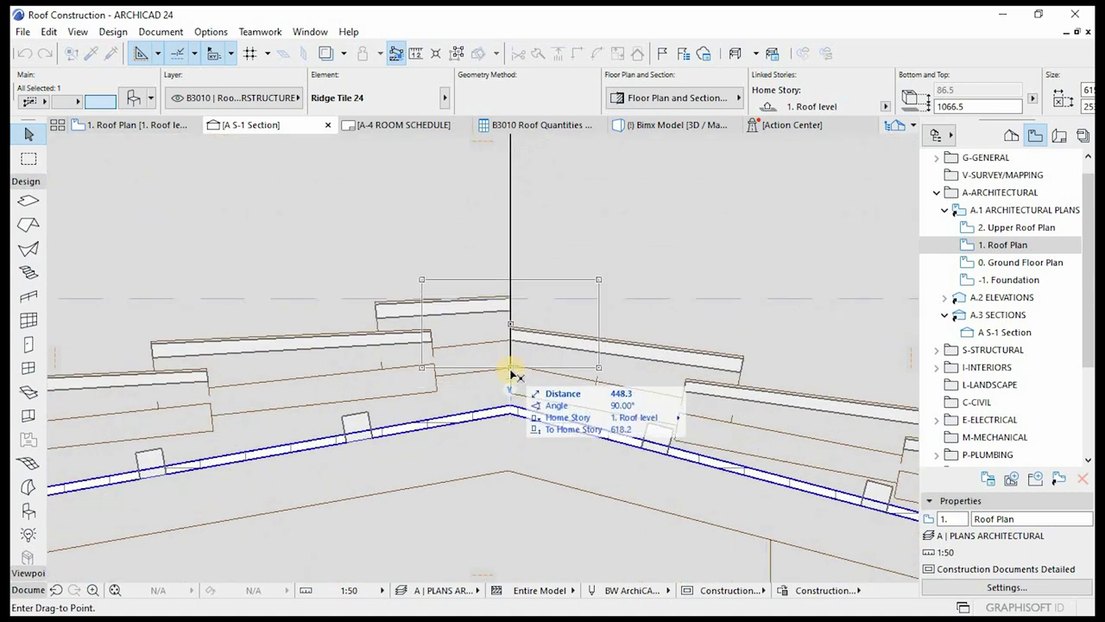
pyautogui.click(512, 374)
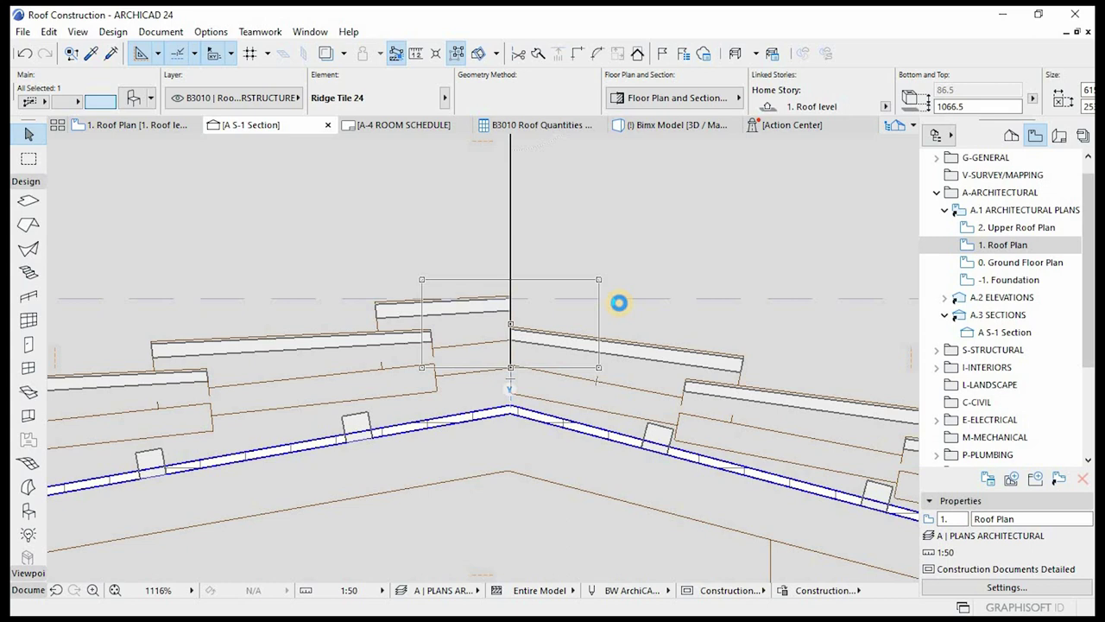
pyautogui.scroll(-3, 621, 306)
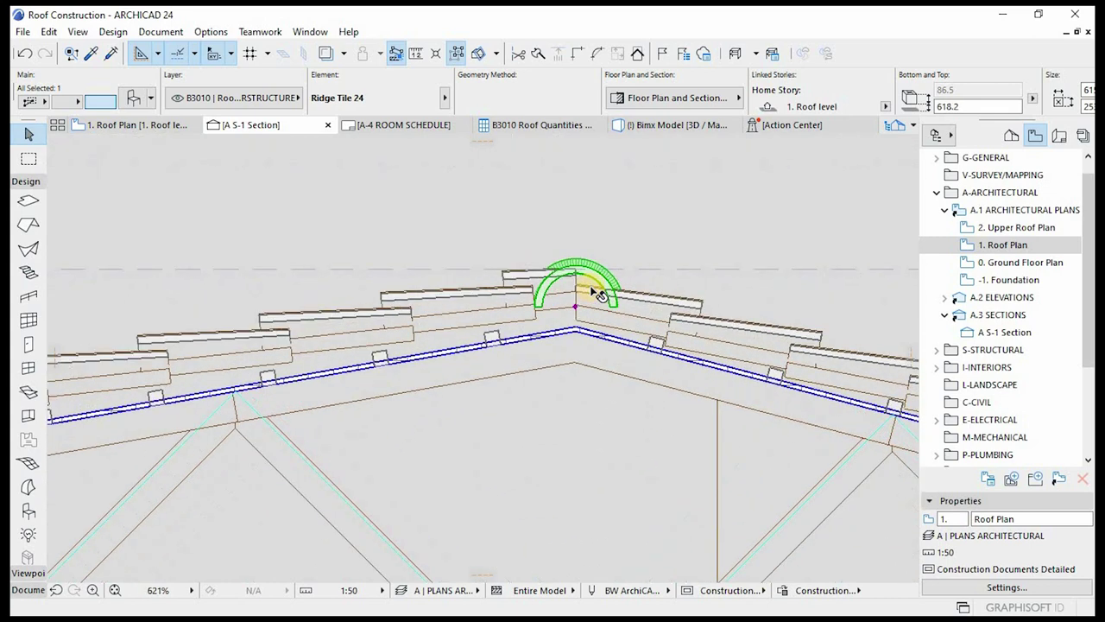
# - Check the Roof Surfacer 24 geometry settings of the steeper, right-hand slope in the section
pyautogui.scroll(1, 457, 315)
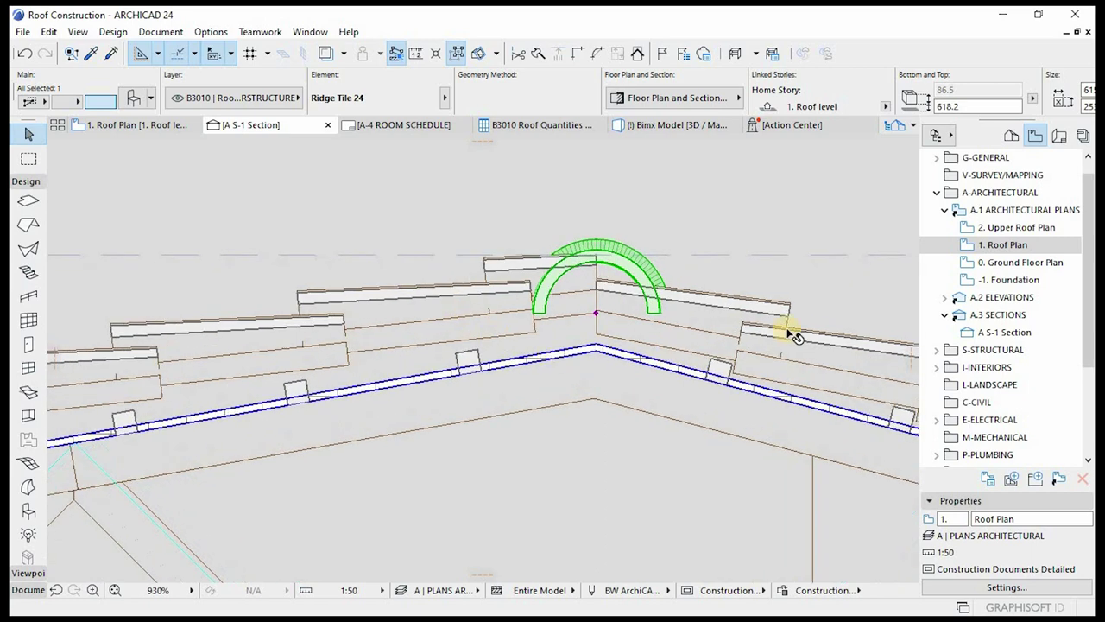
pyautogui.click(724, 320)
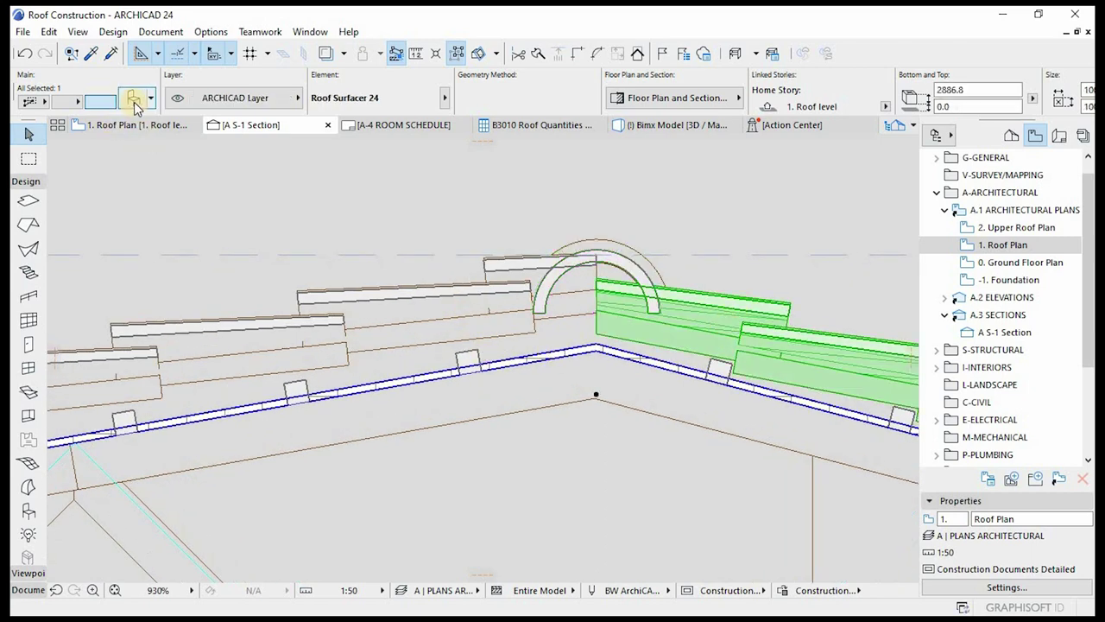
pyautogui.doubleClick(669, 271)
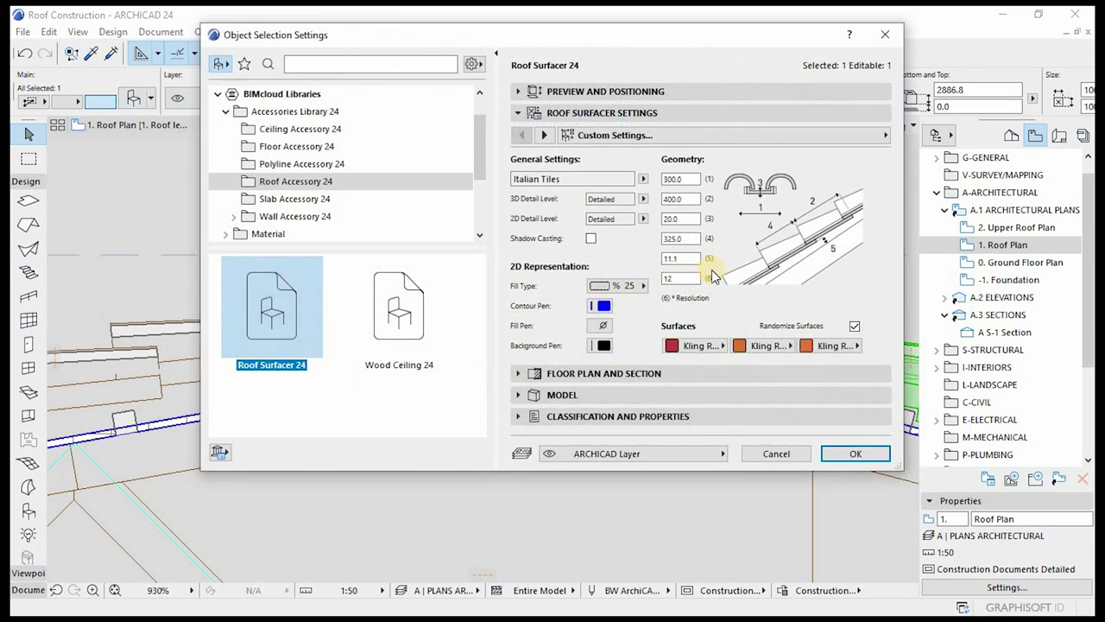
pyautogui.press('Return')
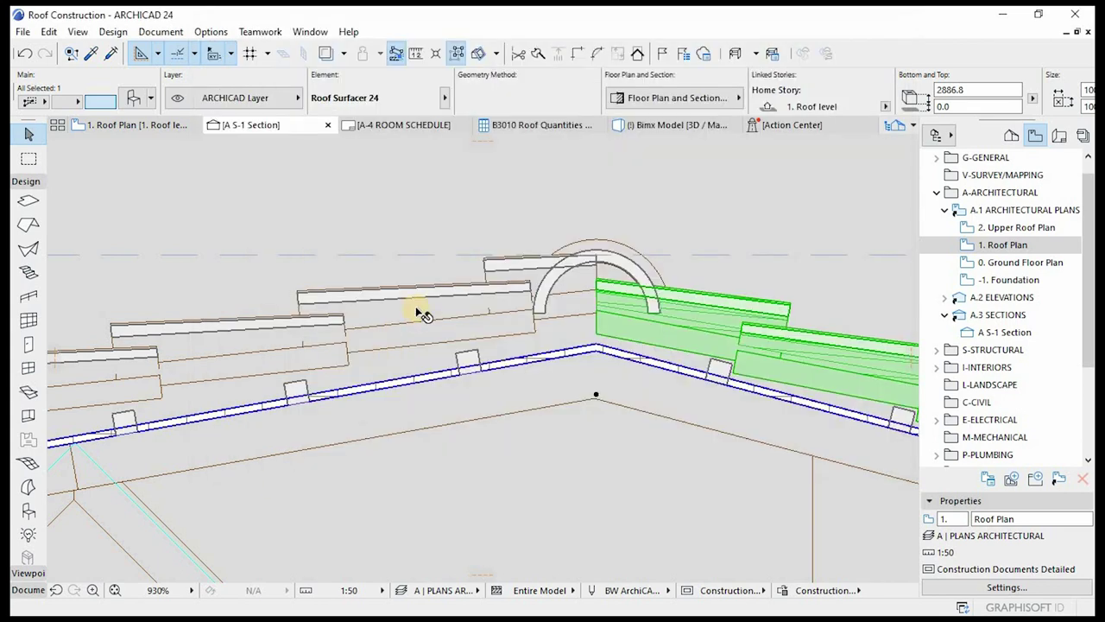
# - Adjust the Italian tile geometry of the left slope's Roof Surfacer 24 so its tiles sit lower over the battens
pyautogui.press('Escape')
pyautogui.click(416, 308)
pyautogui.doubleClick(704, 286)
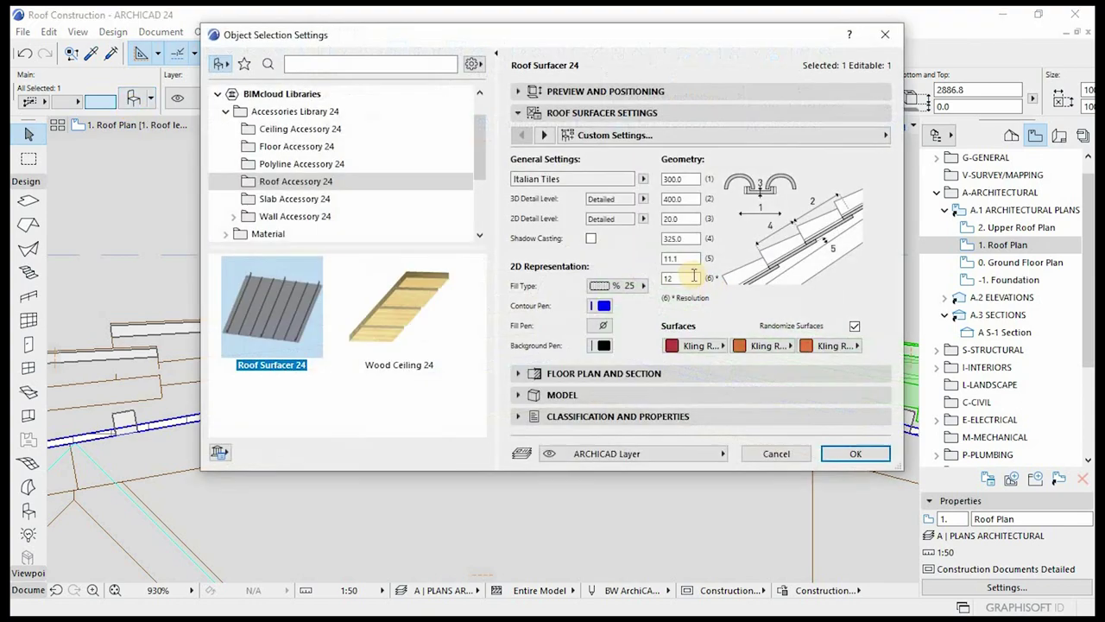
pyautogui.doubleClick(306, 339)
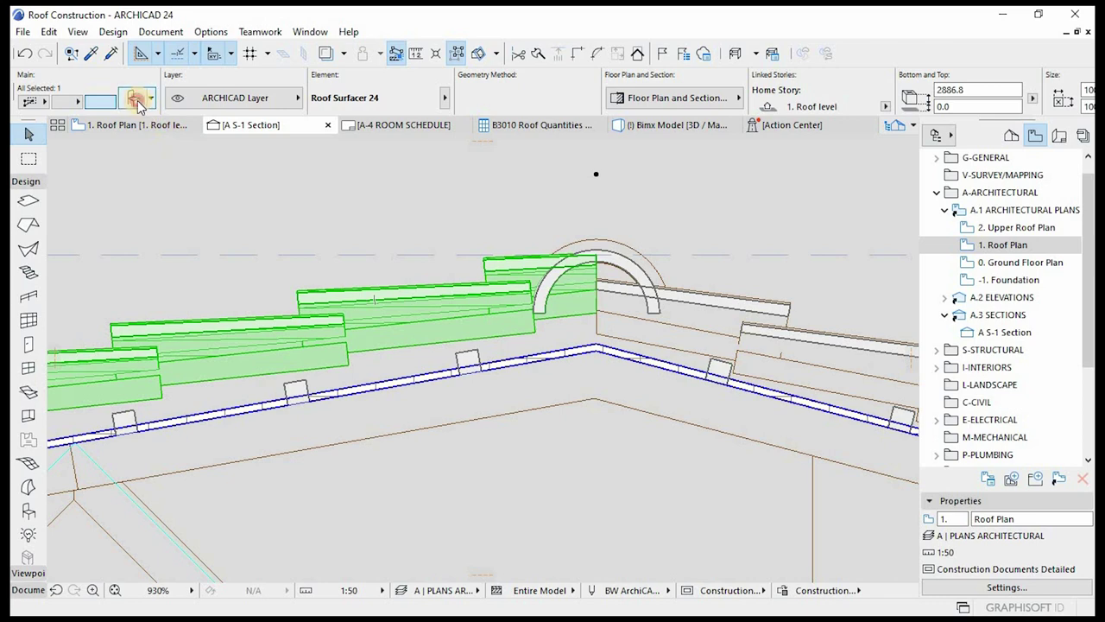
pyautogui.hotkey('ctrl', 't')
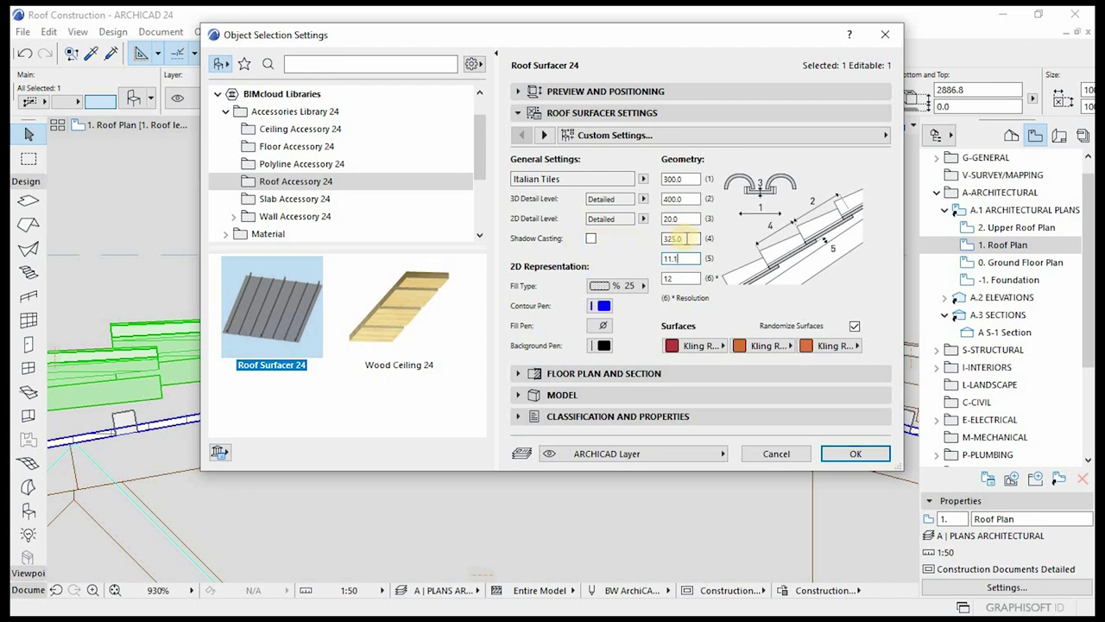
pyautogui.hotkey('ctrl', 'a')
pyautogui.click(853, 453)
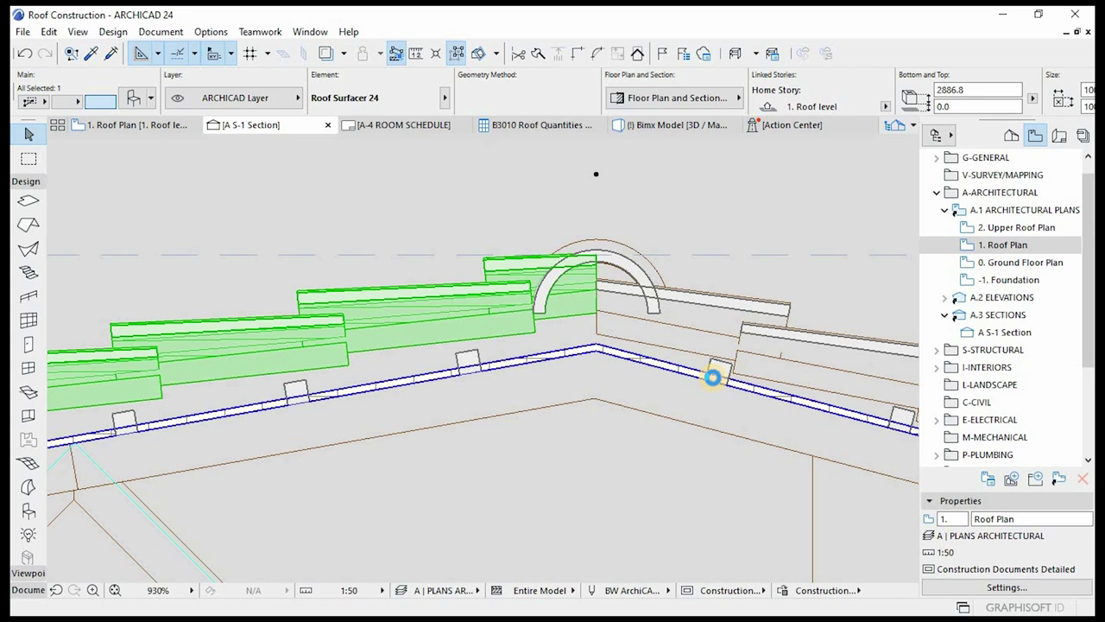
# - Check the batten settings on both slopes of the middle roof, including the right slope's batten spacing
pyautogui.click(477, 355)
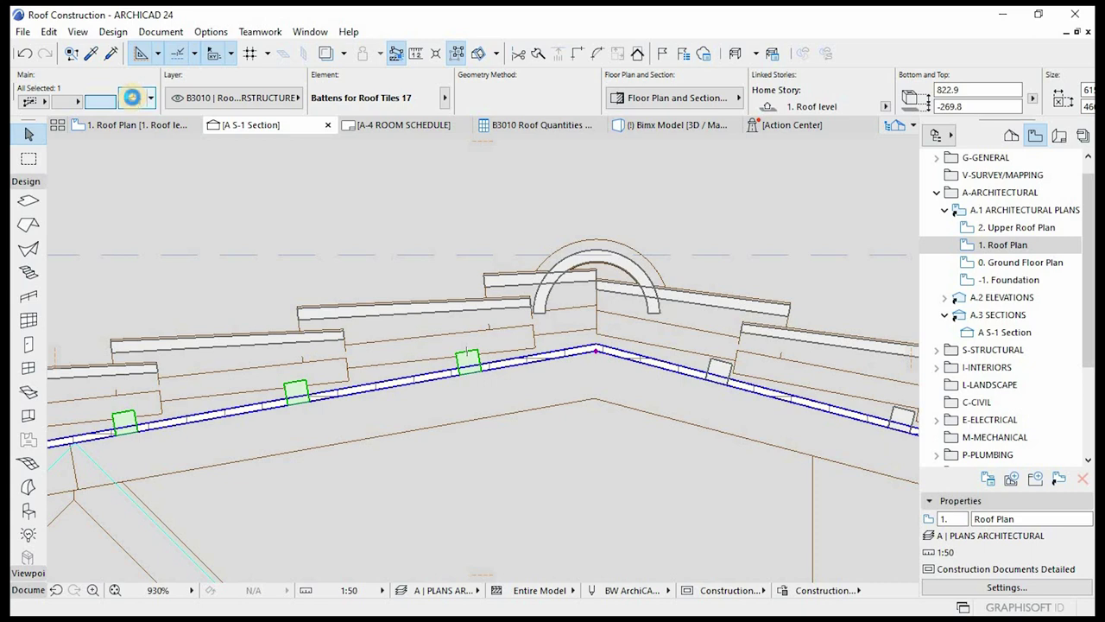
pyautogui.click(132, 99)
pyautogui.press('Escape')
pyautogui.click(720, 365)
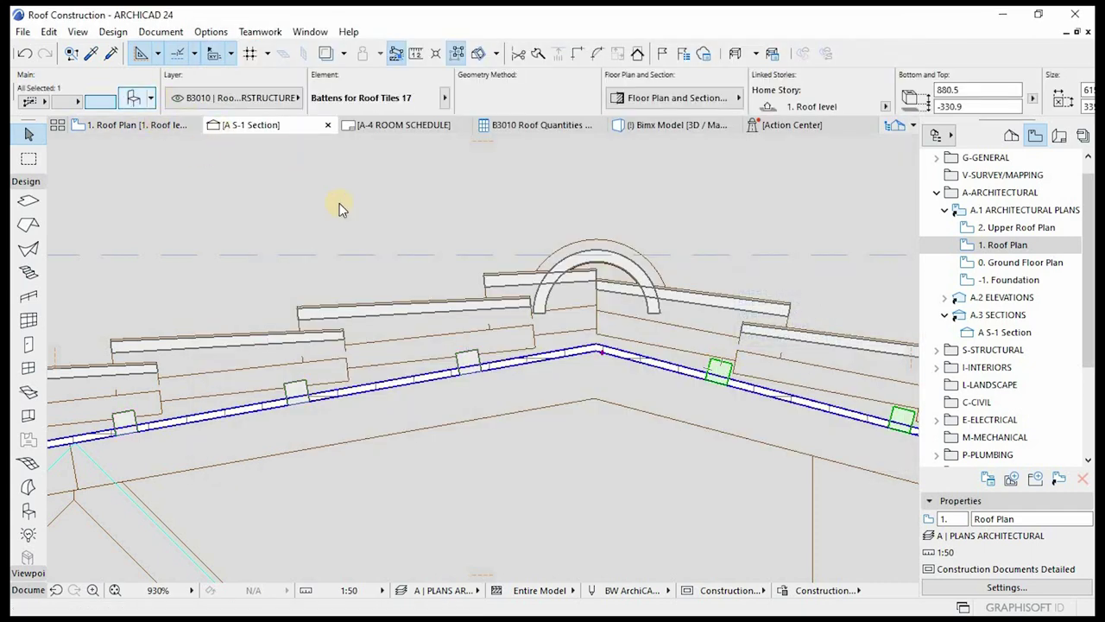
pyautogui.hotkey('ctrl', 't')
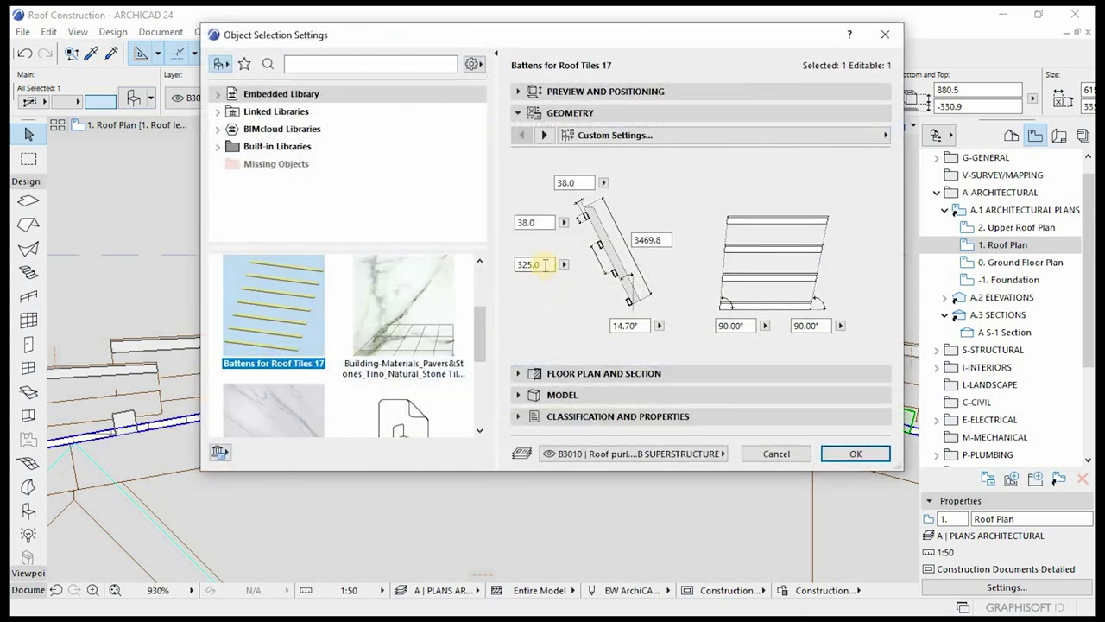
pyautogui.press('Escape')
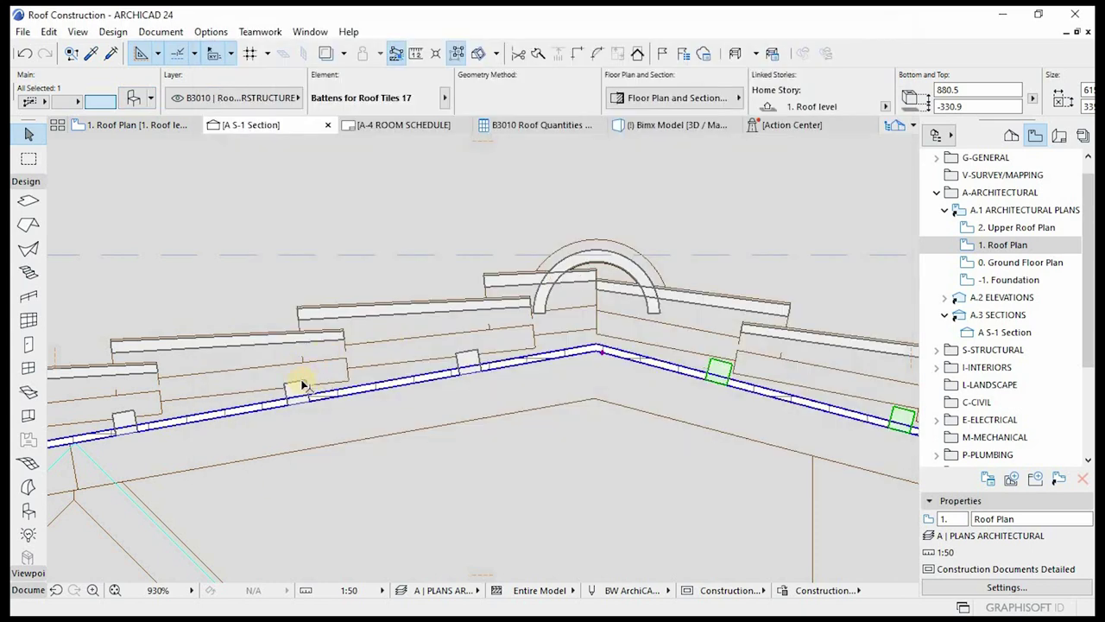
# - Set the left slope's batten spacing to 325 mm
pyautogui.click(298, 384)
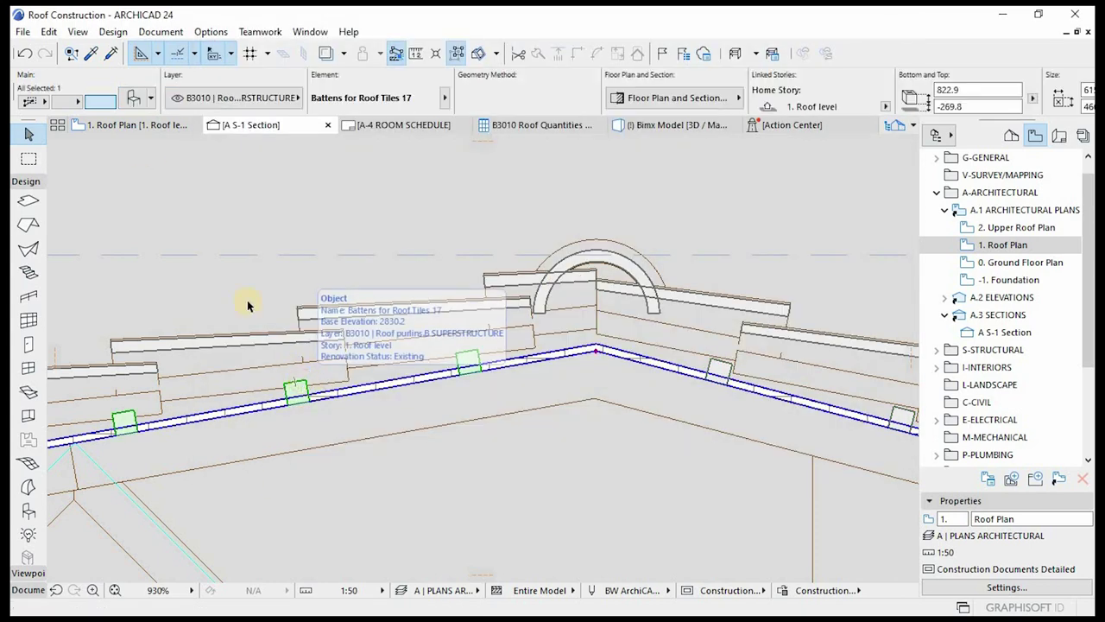
pyautogui.click(134, 97)
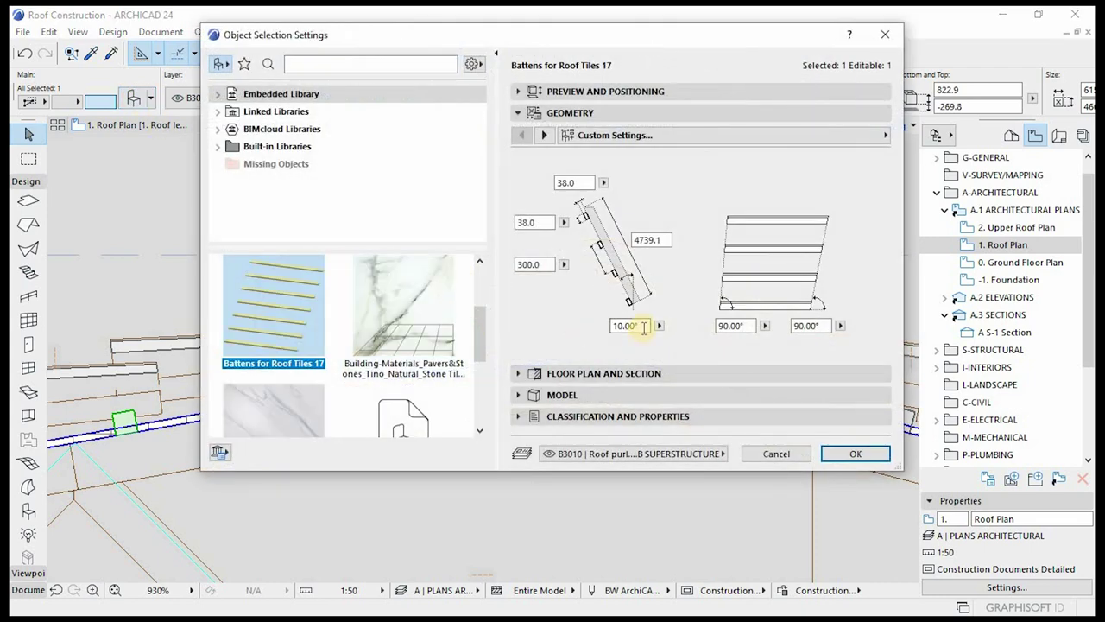
pyautogui.doubleClick(539, 268)
pyautogui.write('325')
pyautogui.press('Return')
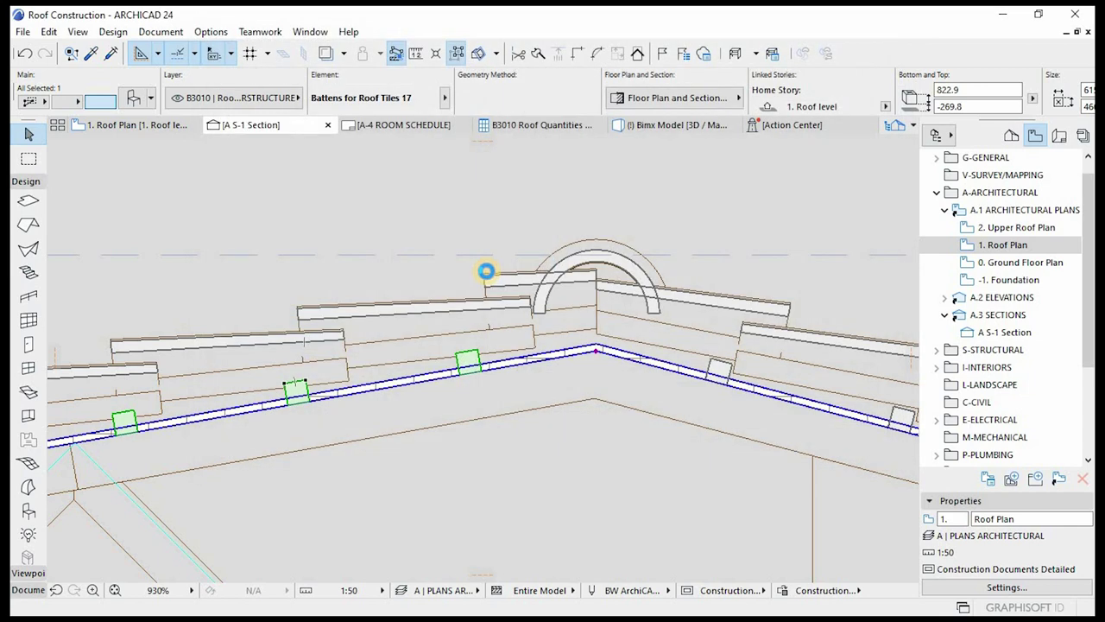
# - Examine how the tiles line up with the battens along the left slope, from the ridge down to the gutter
pyautogui.scroll(-8, 496, 309)
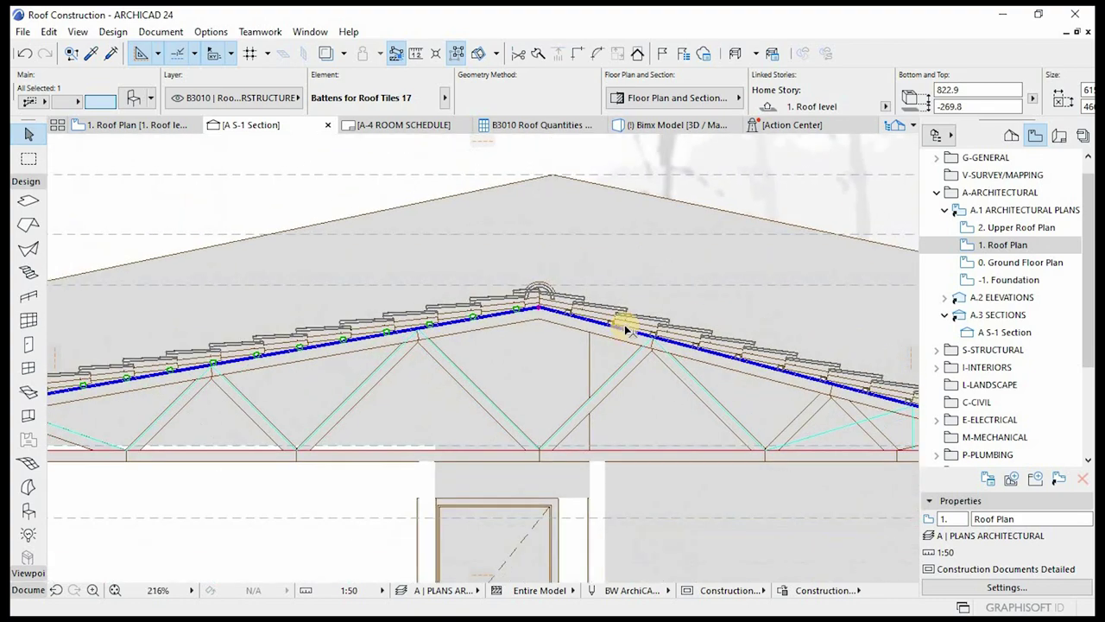
pyautogui.press('Escape')
pyautogui.scroll(6, 435, 293)
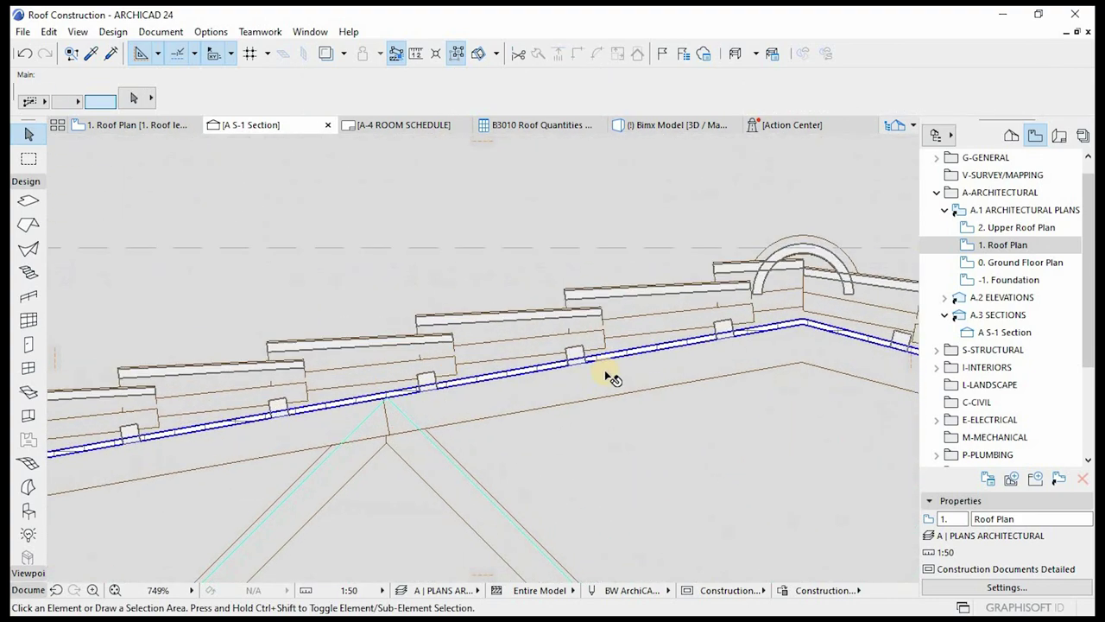
pyautogui.scroll(-1, 730, 321)
pyautogui.scroll(-5, 732, 336)
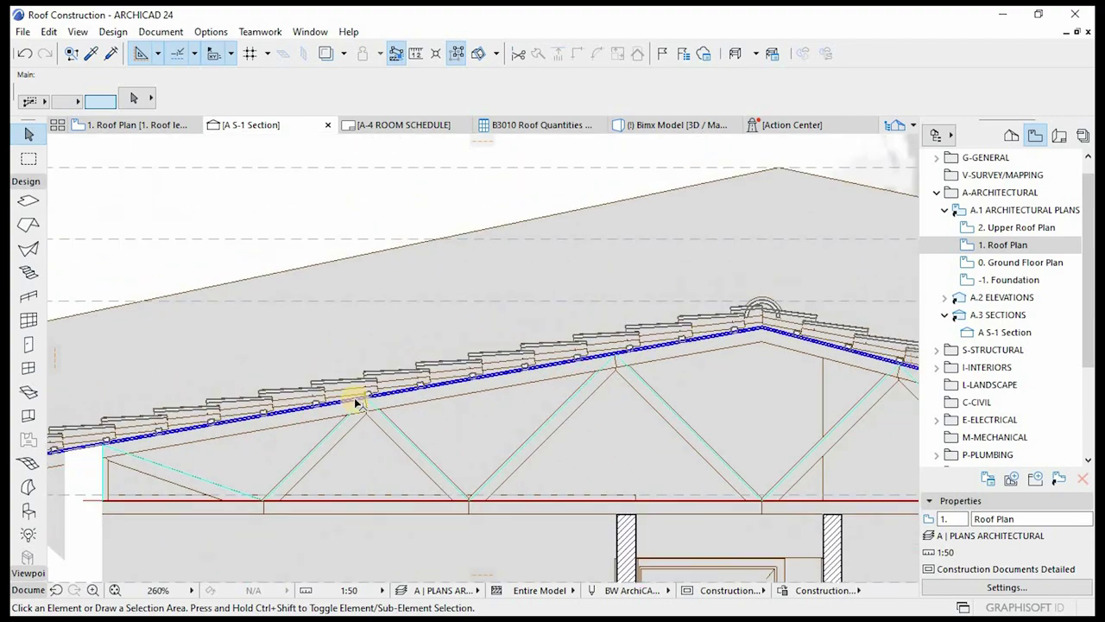
pyautogui.scroll(5, 106, 439)
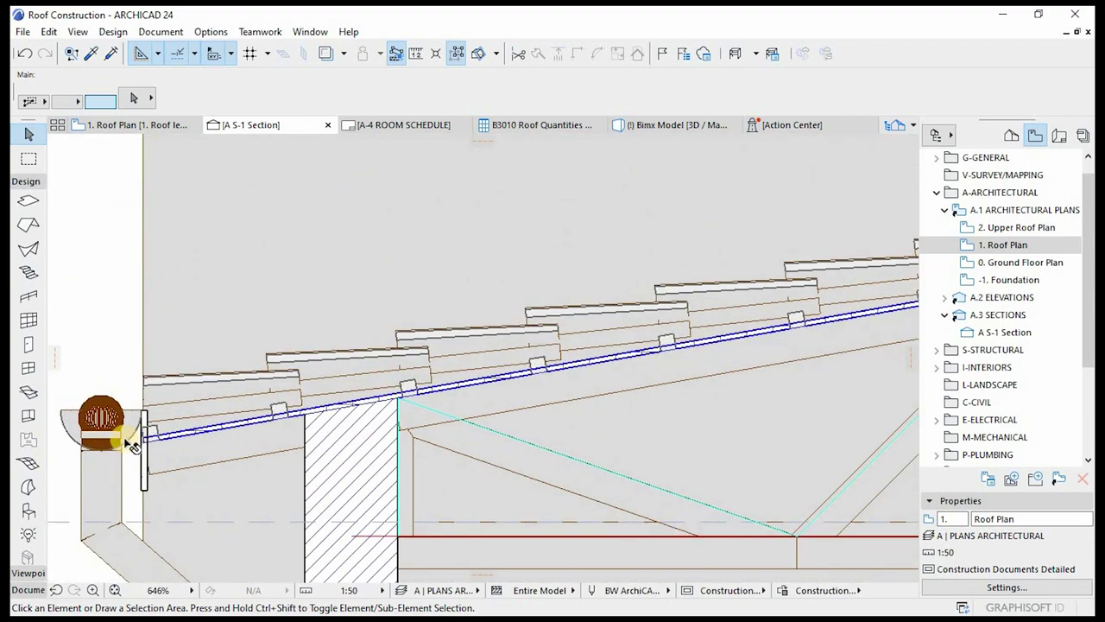
pyautogui.scroll(5, 131, 443)
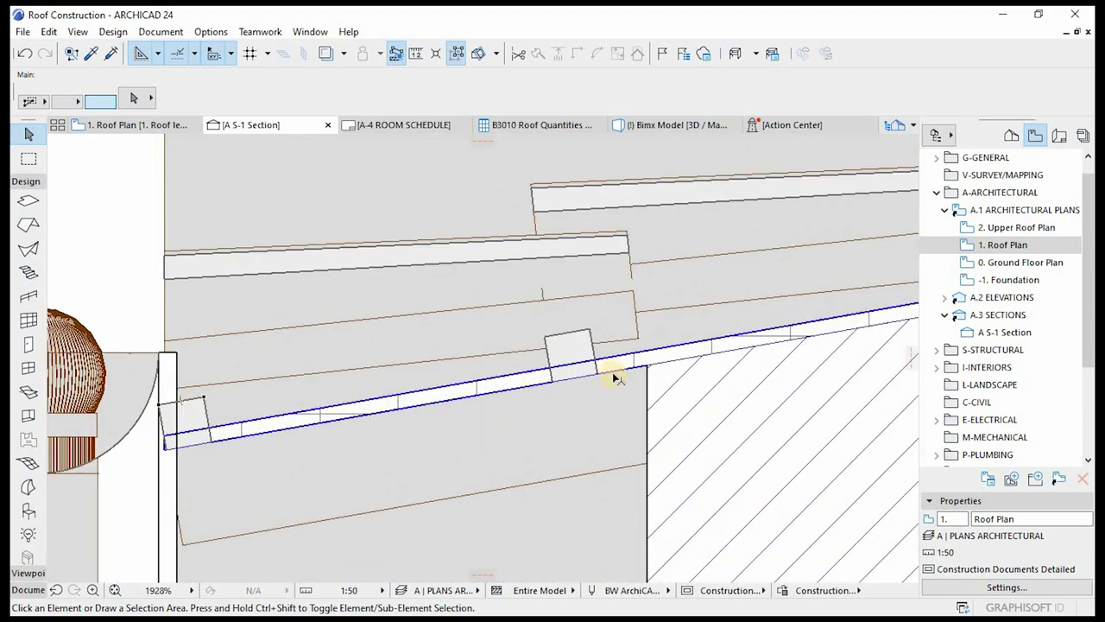
# - In the 1. Roof Plan, assign both of the middle roof's Roof Surfacer 24 objects to the B3010 | Roof finish.B10 SUPERSTRUCTURE layer
pyautogui.press('F2')
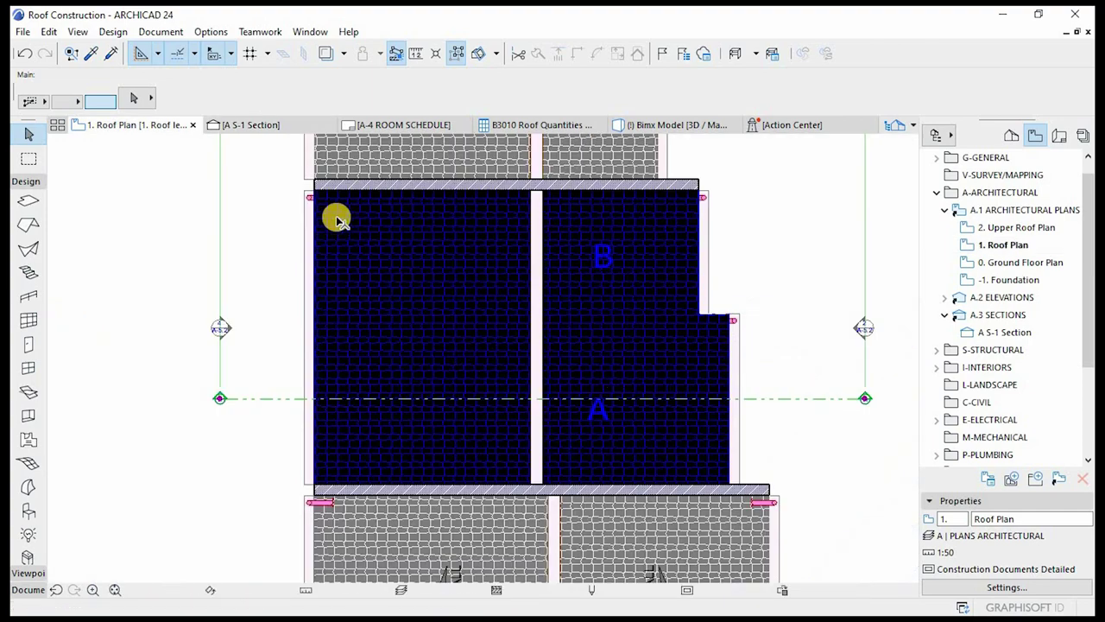
pyautogui.click(319, 191)
pyautogui.scroll(3, 313, 173)
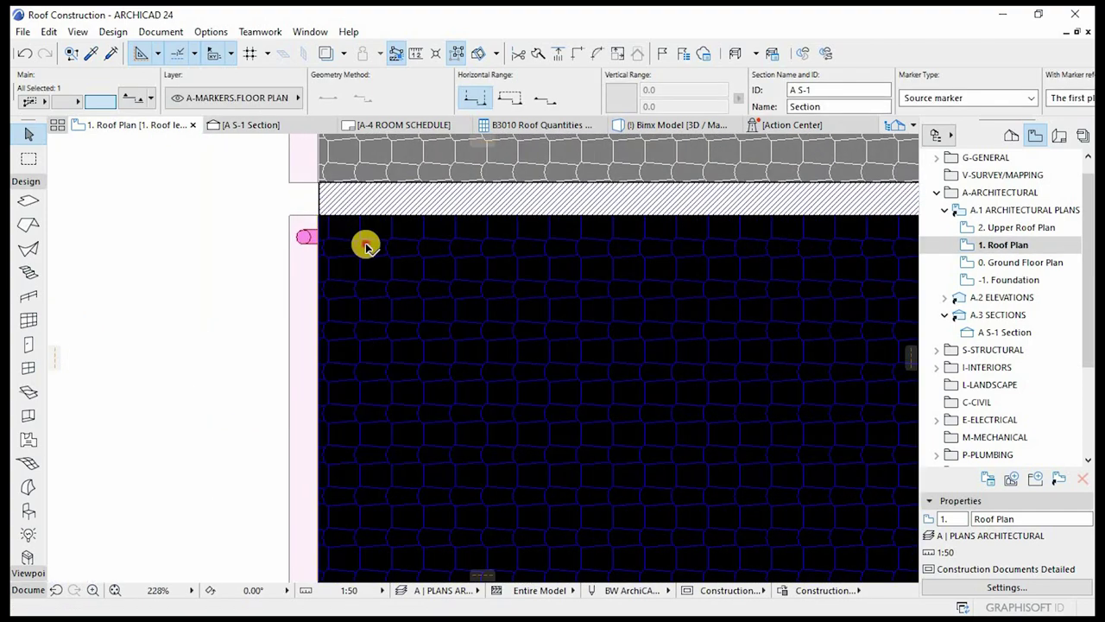
pyautogui.click(365, 244)
pyautogui.click(437, 251)
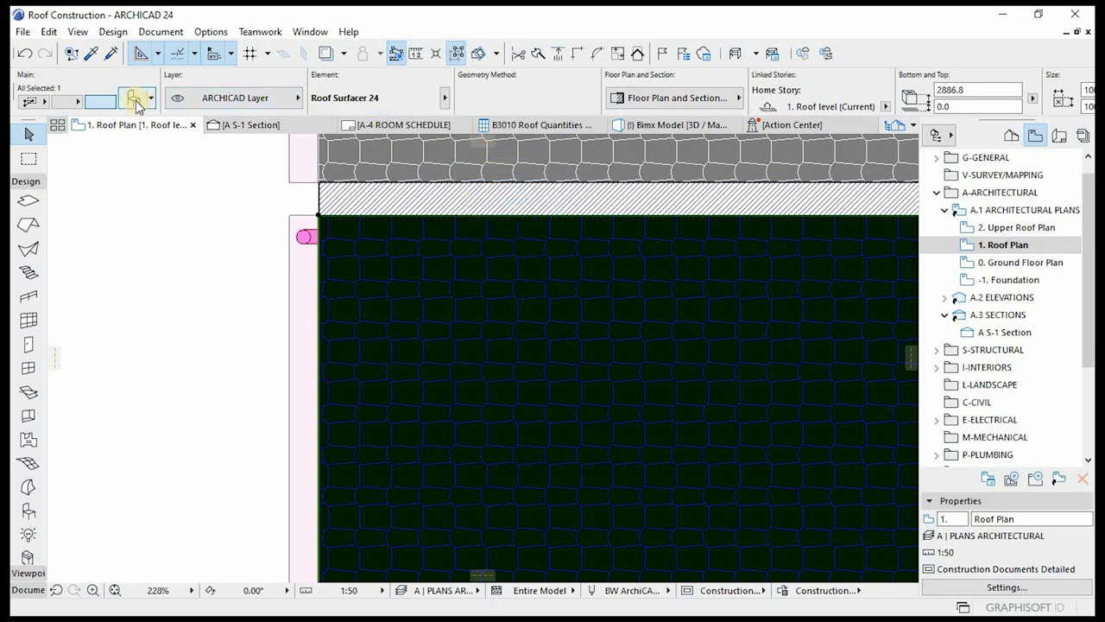
pyautogui.scroll(-3, 346, 267)
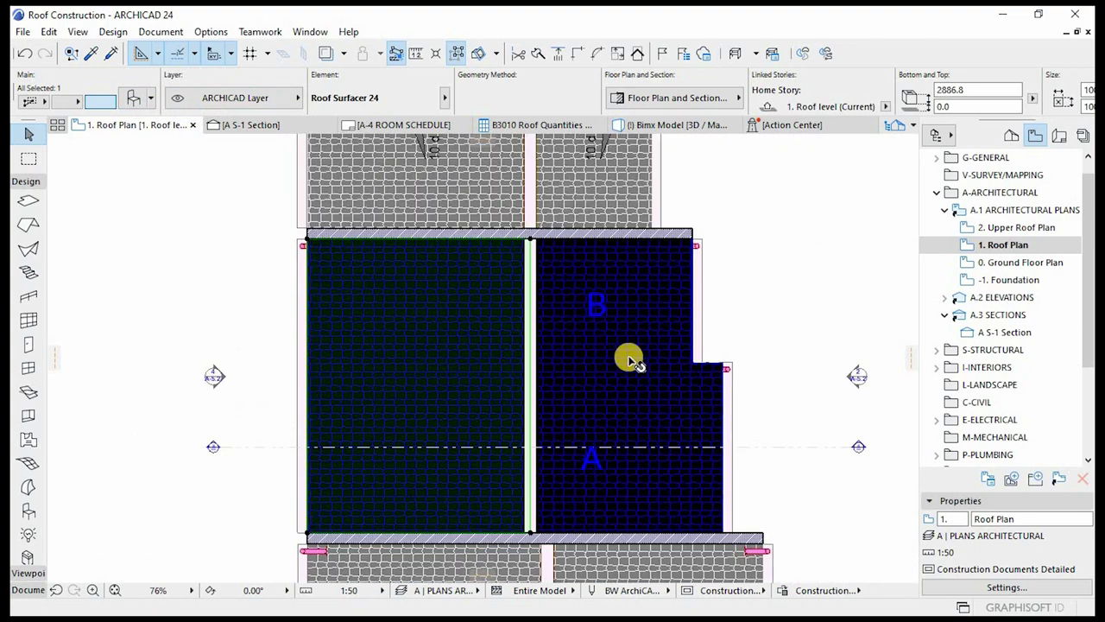
pyautogui.keyDown('shift'); pyautogui.click(605, 357); pyautogui.keyUp('shift')
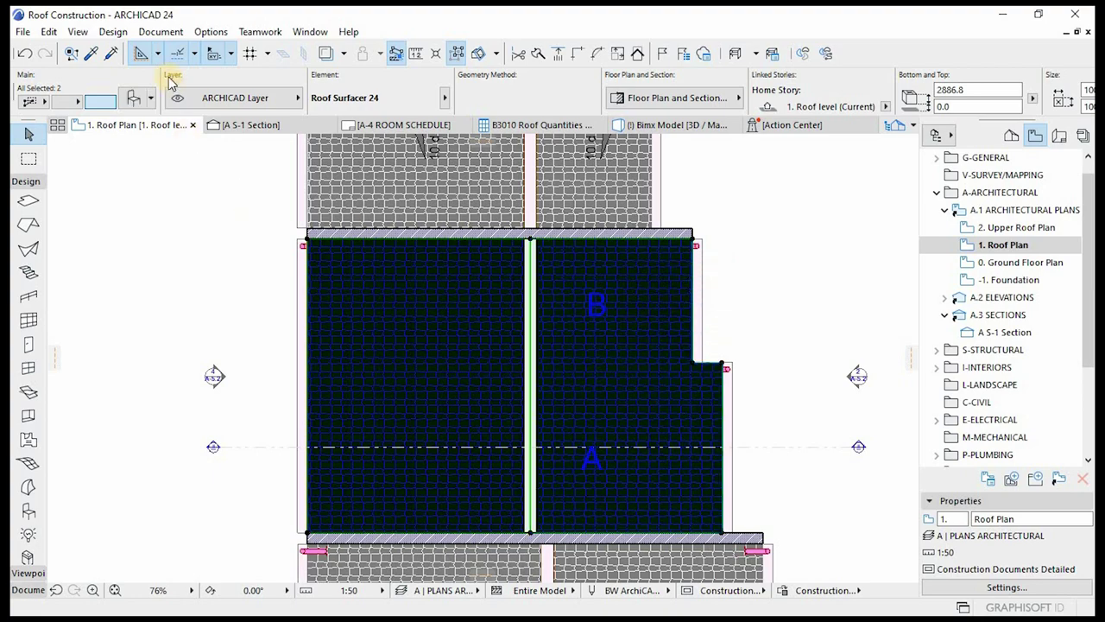
pyautogui.click(235, 98)
pyautogui.scroll(-3, 472, 537)
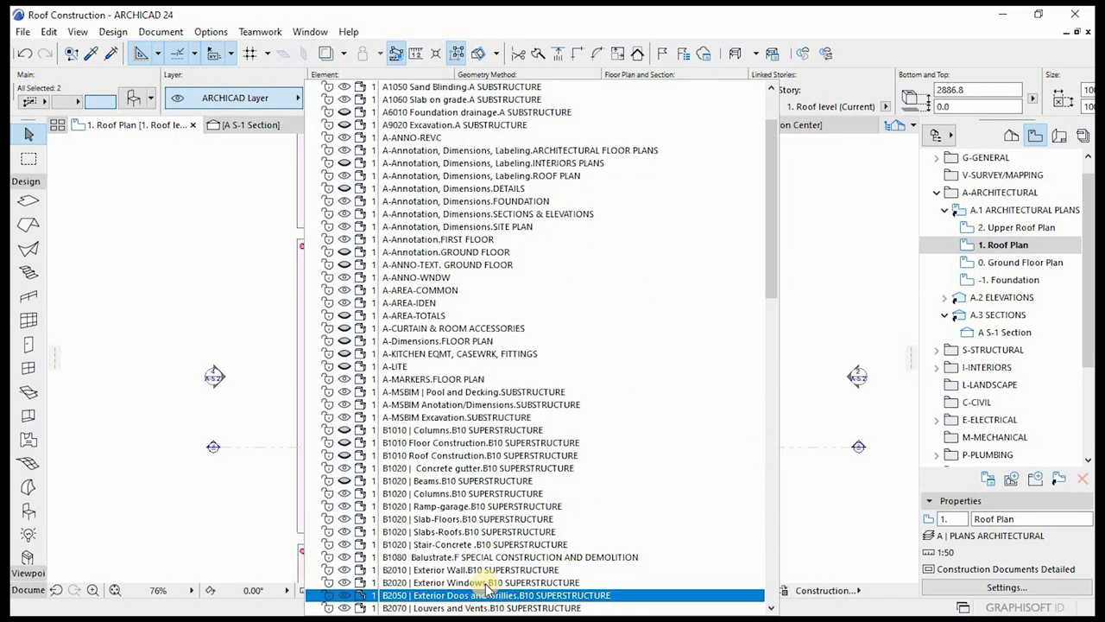
pyautogui.scroll(-3, 506, 525)
pyautogui.scroll(-1, 533, 584)
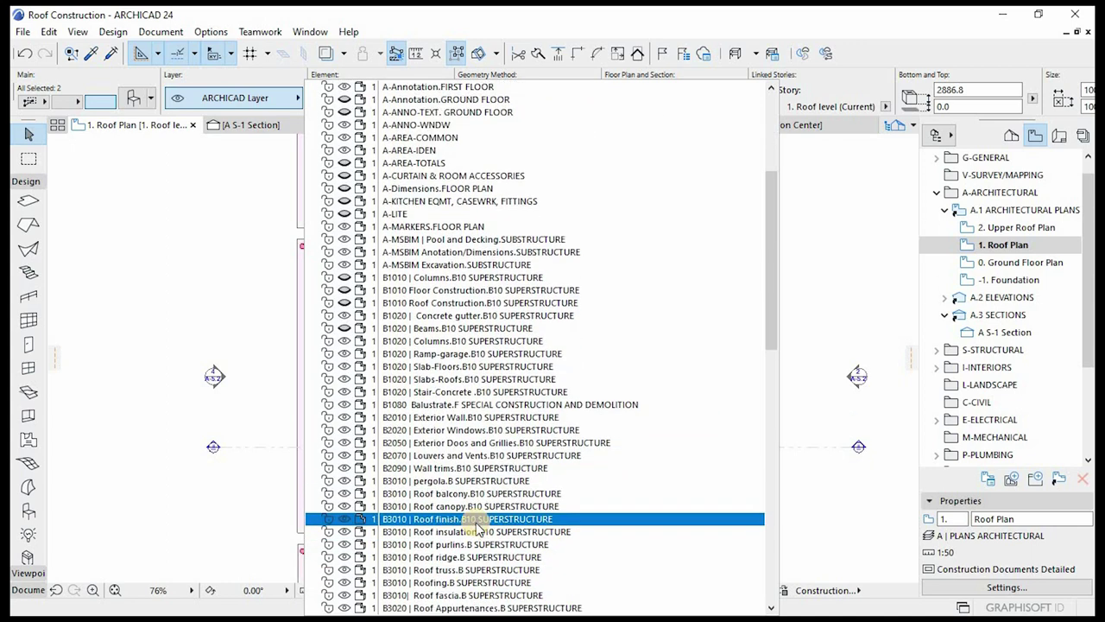
pyautogui.click(474, 531)
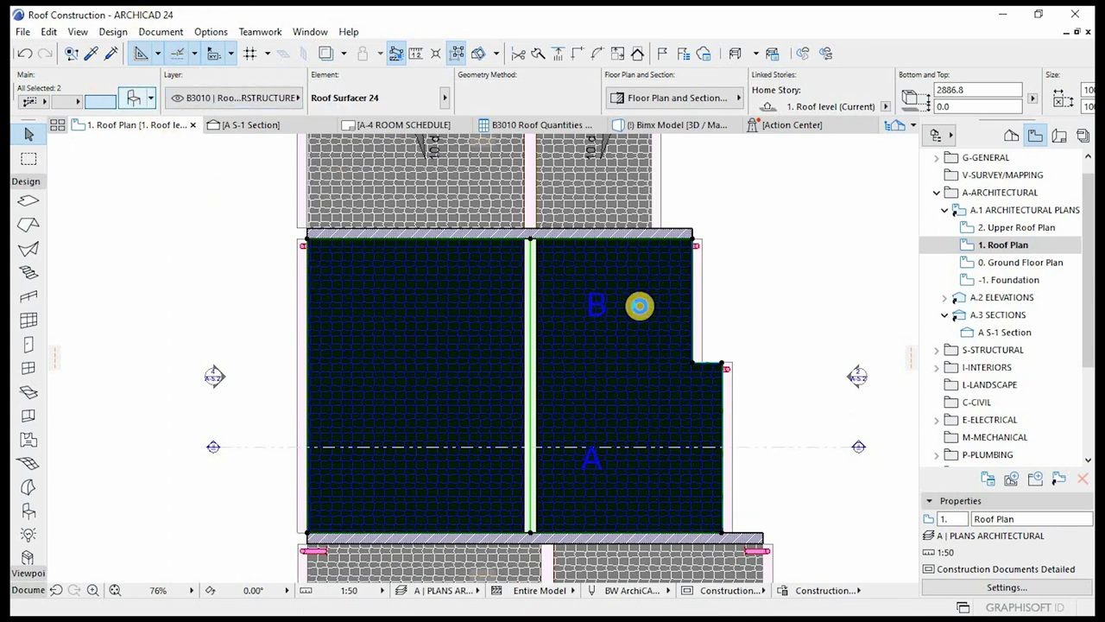
# - Browse the Uniformat Roof Construction classes for both tile coverings and keep B1020.10 Roof Structural Frame
pyautogui.doubleClick(640, 306)
pyautogui.click(829, 396)
pyautogui.click(869, 215)
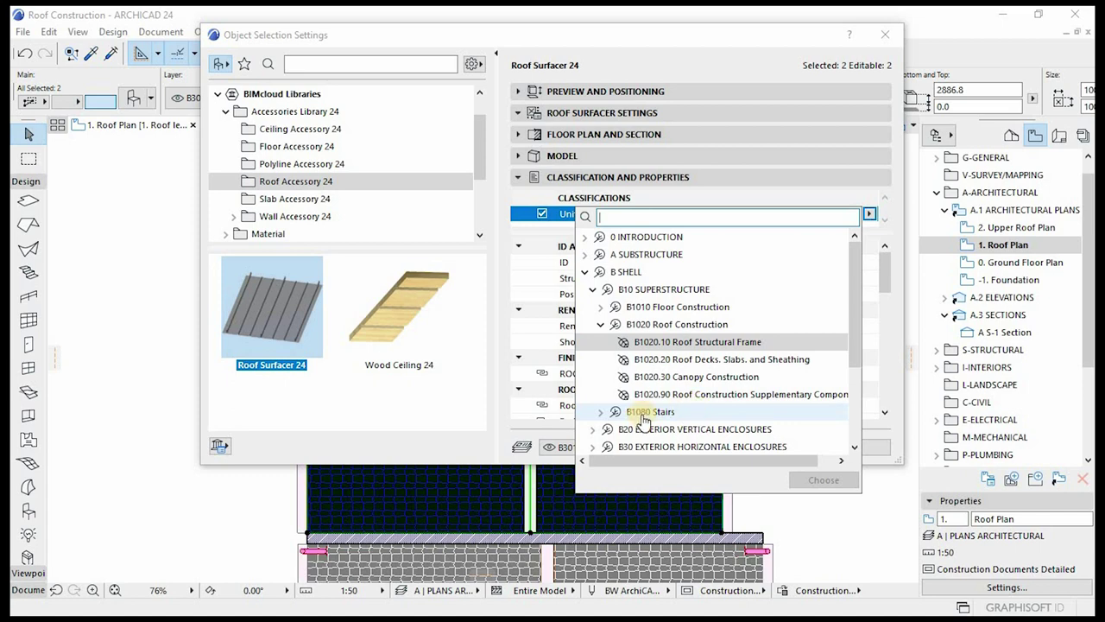
pyautogui.moveTo(621, 460); pyautogui.dragTo(642, 461)
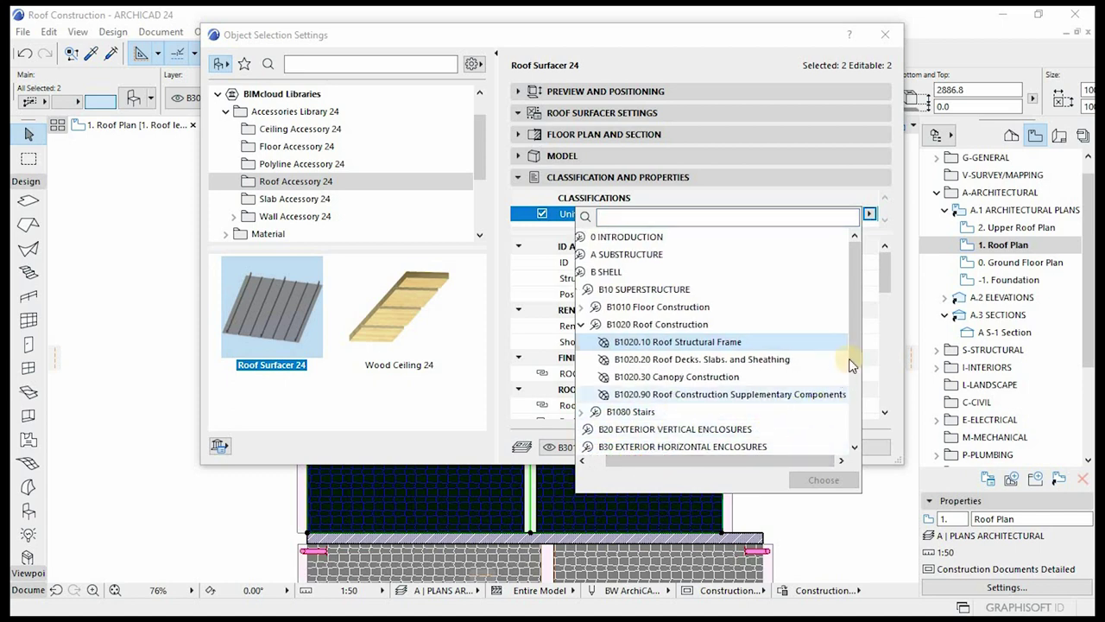
pyautogui.click(654, 464)
pyautogui.moveTo(654, 464)
pyautogui.mouseDown()
pyautogui.moveTo(634, 464)
pyautogui.moveTo(669, 462)
pyautogui.mouseUp()
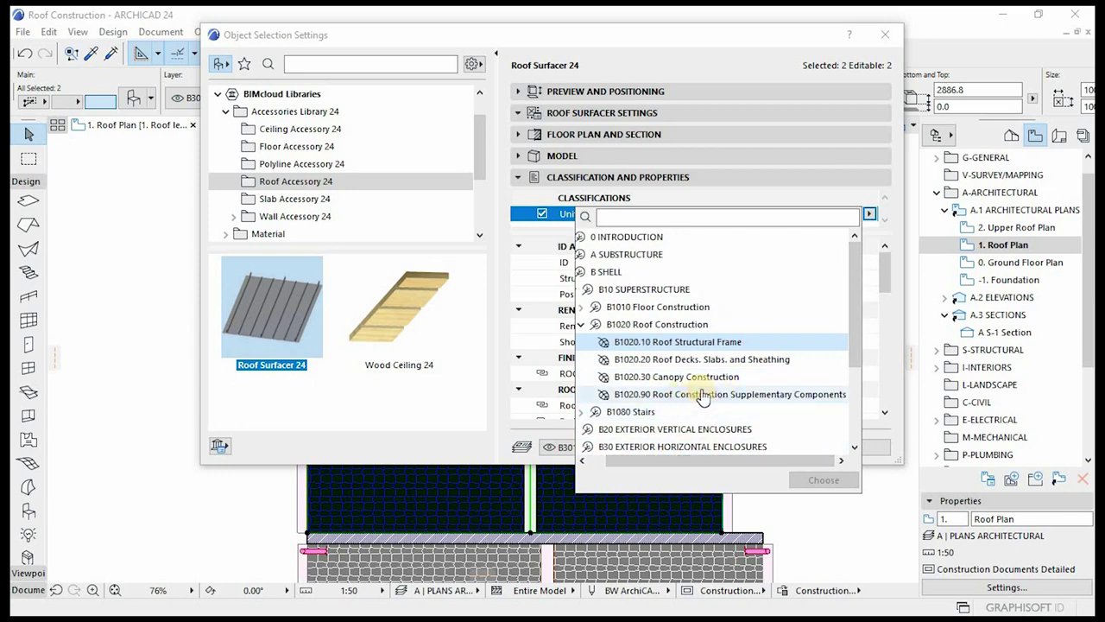
pyautogui.click(694, 396)
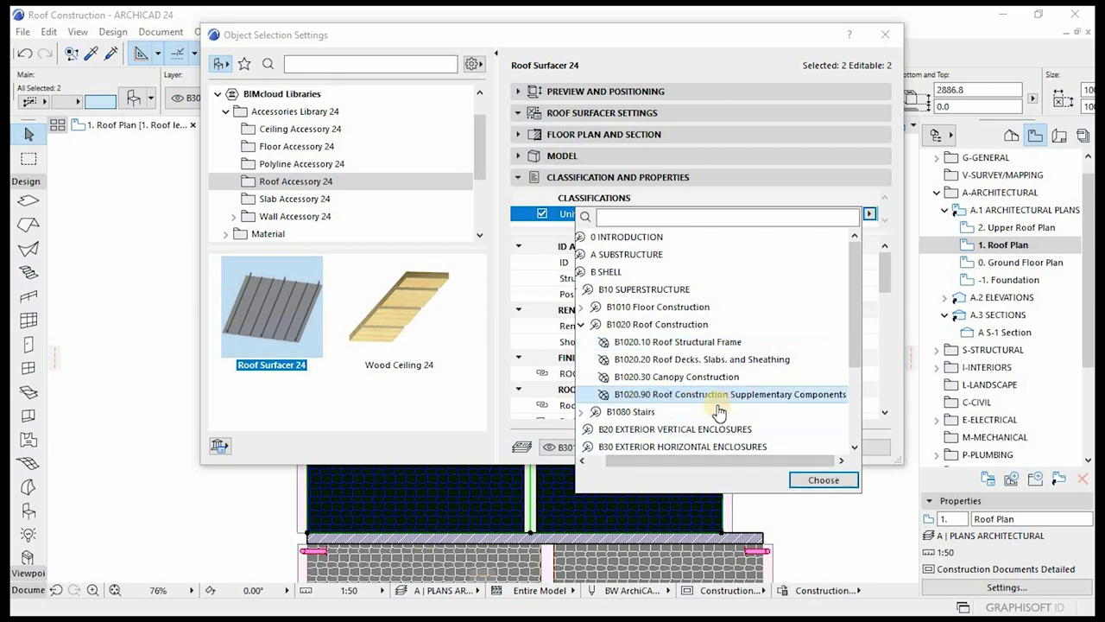
pyautogui.click(730, 399)
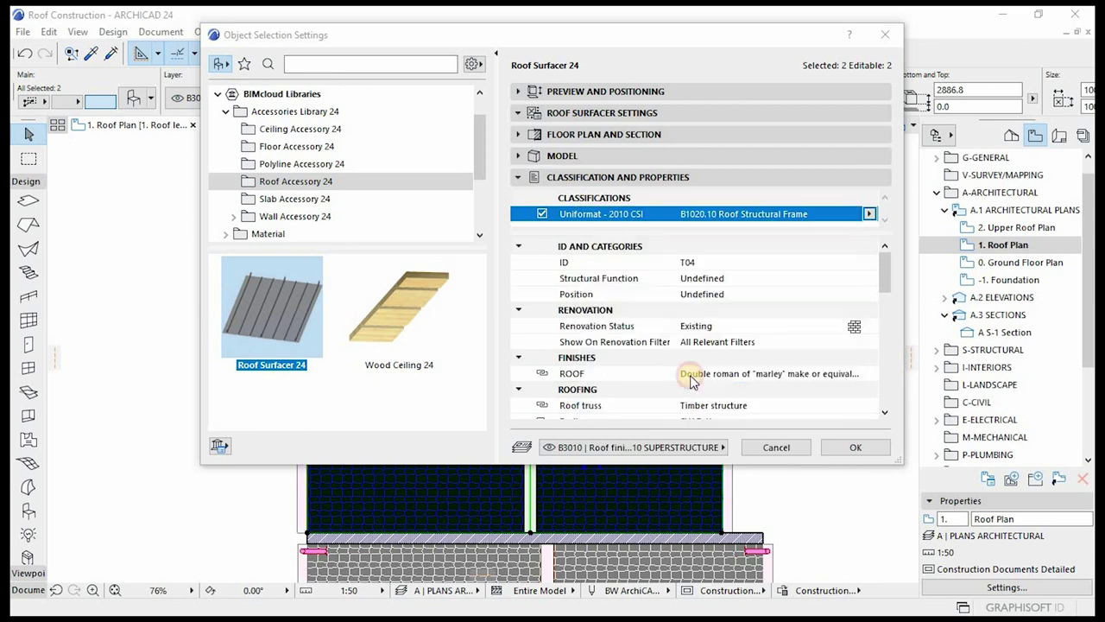
pyautogui.click(855, 448)
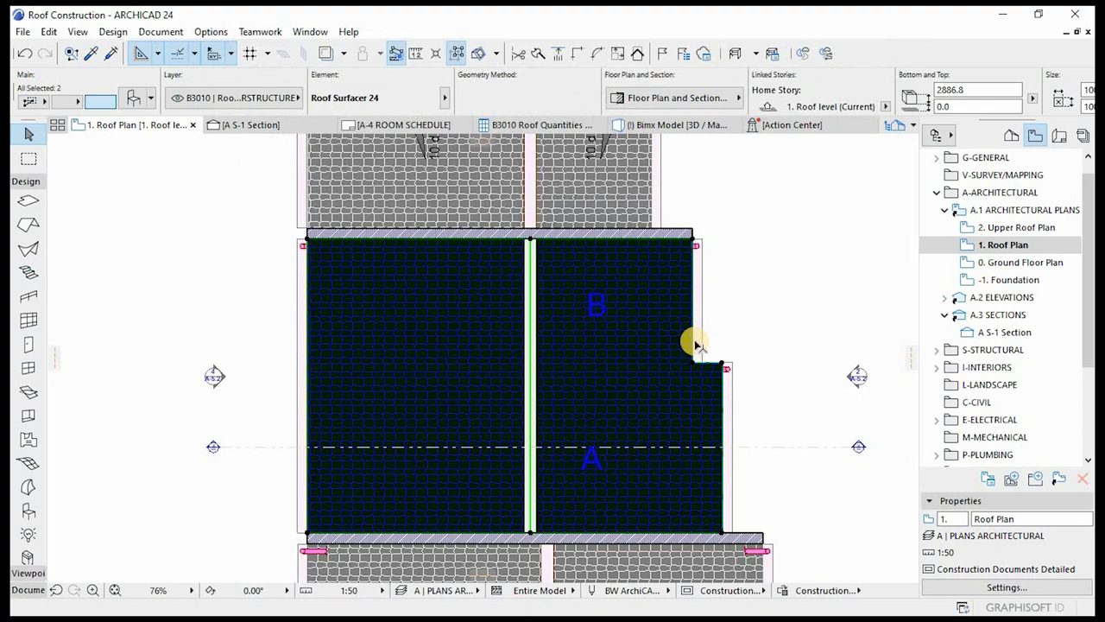
pyautogui.scroll(-5, 694, 339)
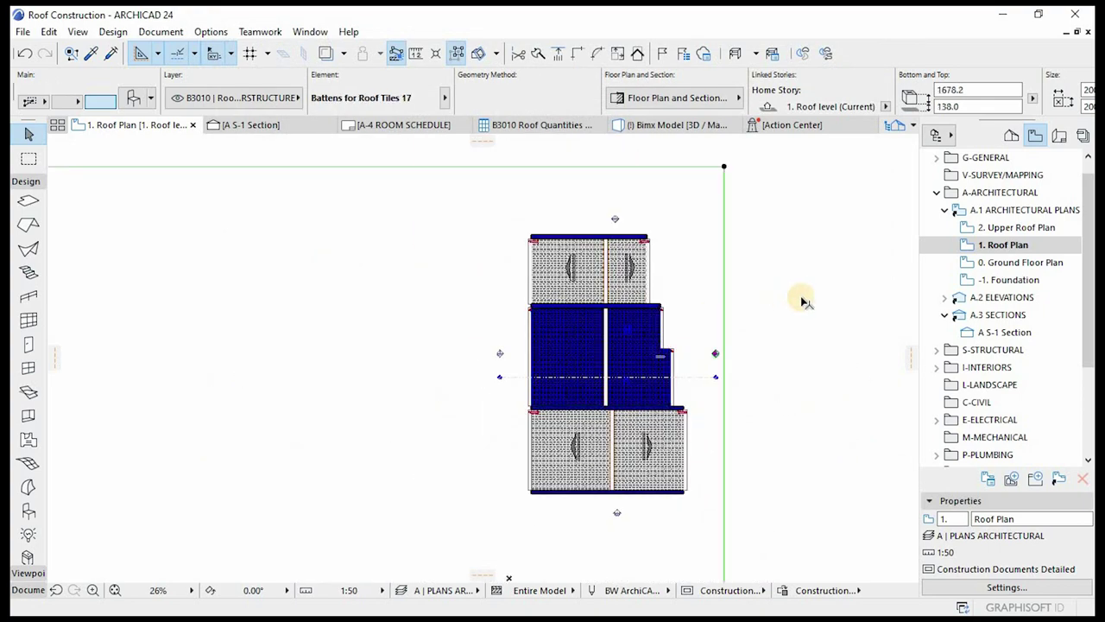
# - Examine the finished roof tiles, ridge and gutters in the 3D model from both sides of the building
pyautogui.press('F3')
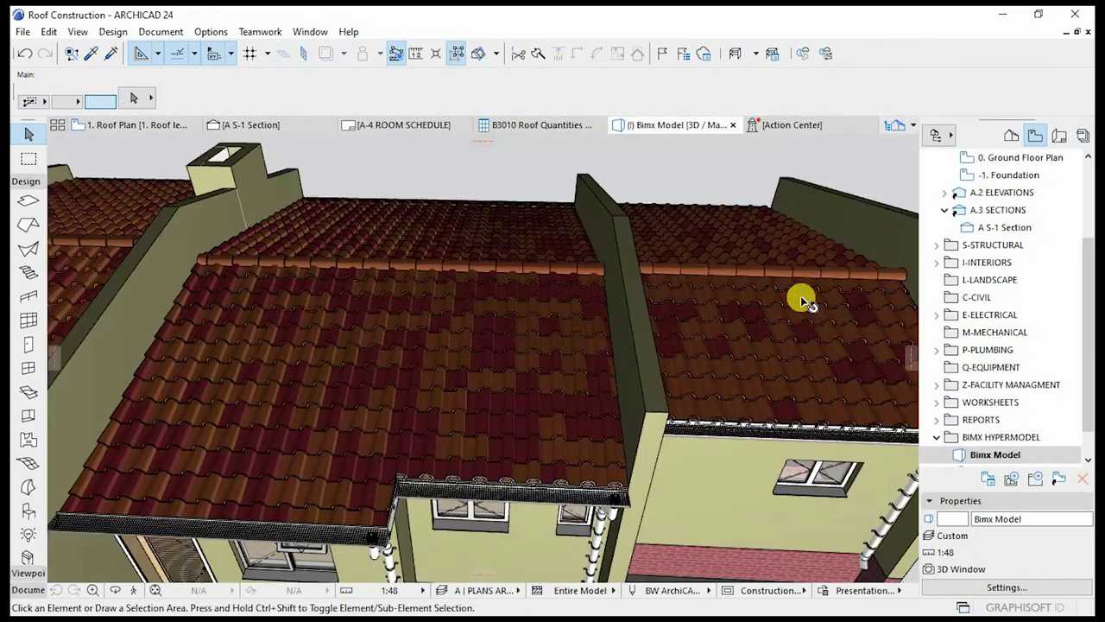
pyautogui.scroll(-10, 562, 316)
pyautogui.keyDown('shift'); pyautogui.moveTo(657, 453); pyautogui.dragTo(559, 339, button='middle'); pyautogui.keyUp('shift')
pyautogui.scroll(5, 517, 345)
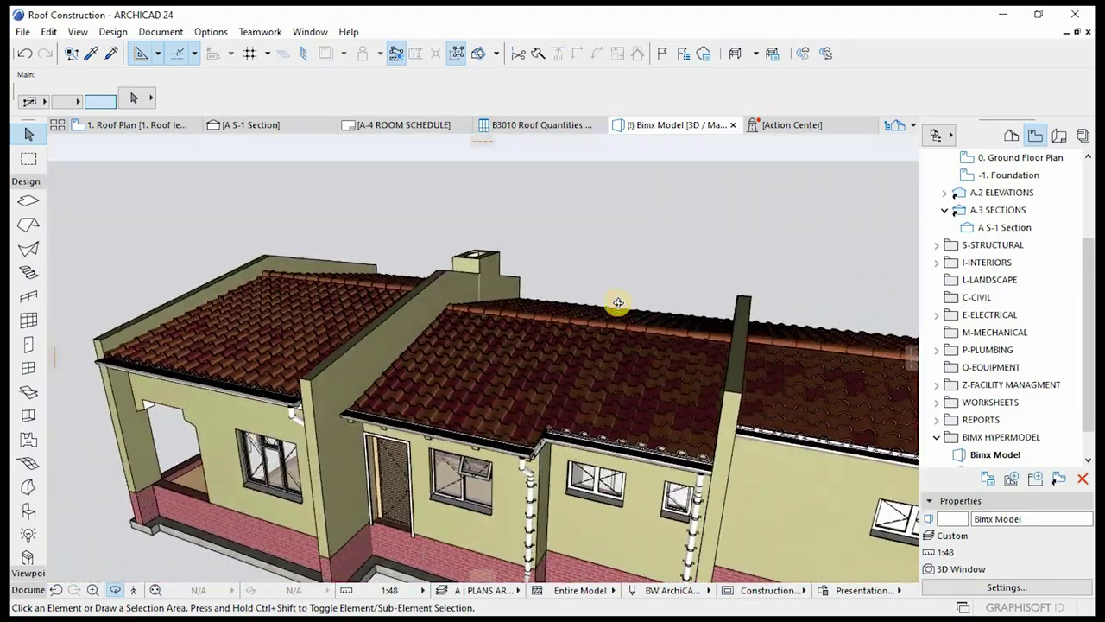
pyautogui.keyDown('shift'); pyautogui.moveTo(441, 404); pyautogui.dragTo(607, 392, button='middle'); pyautogui.keyUp('shift')
pyautogui.keyDown('shift'); pyautogui.moveTo(529, 407); pyautogui.dragTo(359, 386, button='middle'); pyautogui.keyUp('shift')
pyautogui.scroll(5, 359, 386)
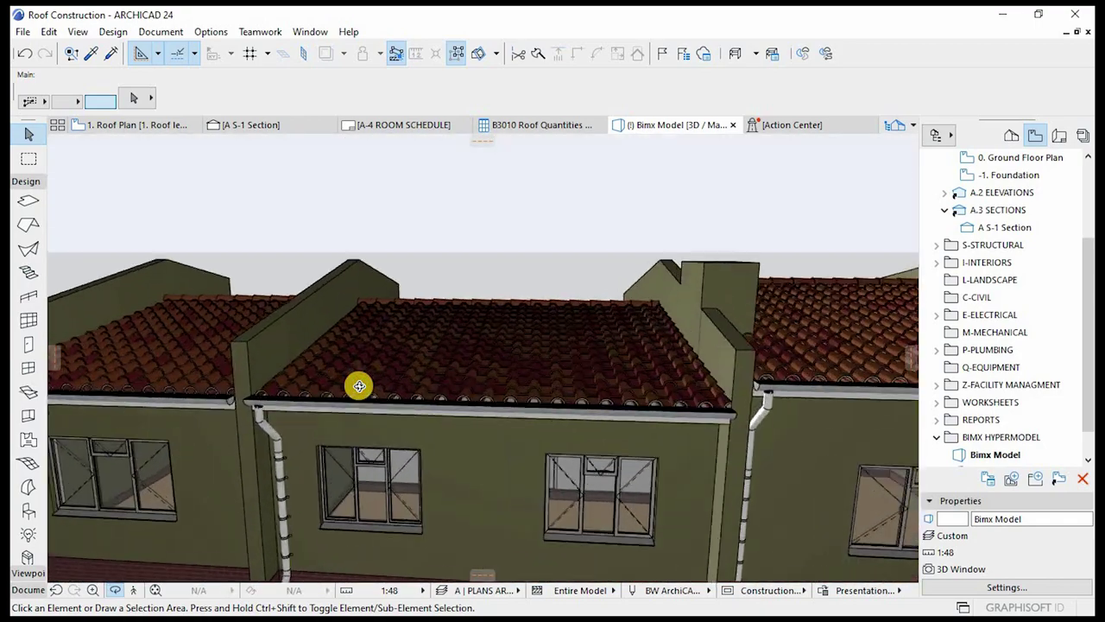
pyautogui.keyDown('shift'); pyautogui.moveTo(579, 384); pyautogui.dragTo(368, 346, button='middle'); pyautogui.keyUp('shift')
pyautogui.keyDown('shift'); pyautogui.moveTo(450, 339); pyautogui.dragTo(366, 327, button='middle'); pyautogui.keyUp('shift')
pyautogui.keyDown('shift'); pyautogui.moveTo(430, 351); pyautogui.dragTo(437, 405, button='middle'); pyautogui.keyUp('shift')
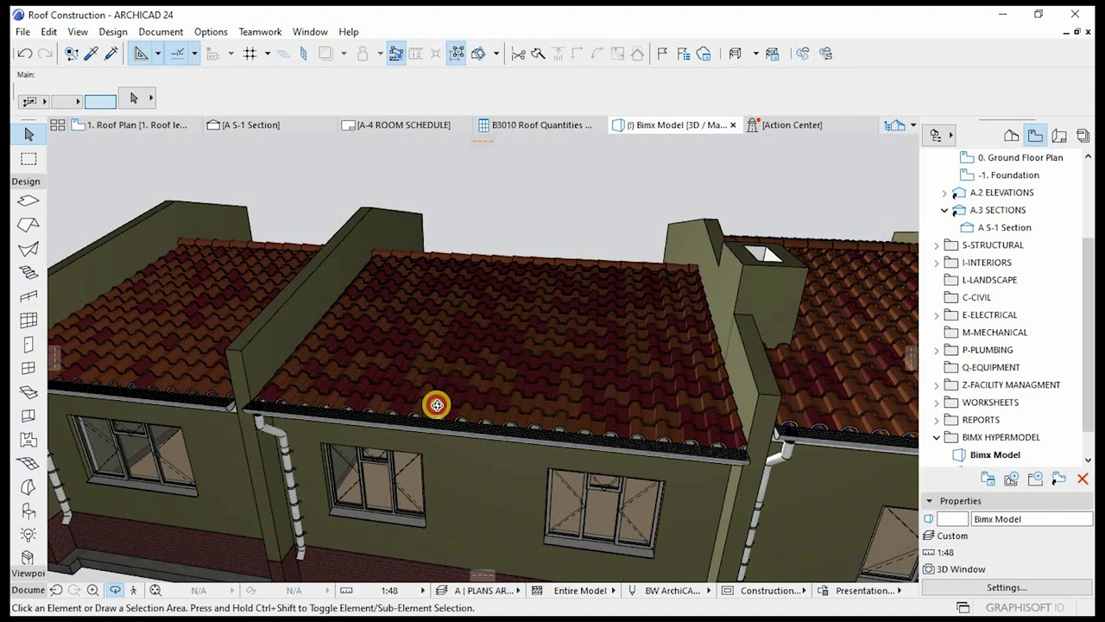
pyautogui.keyDown('shift'); pyautogui.moveTo(438, 376); pyautogui.dragTo(488, 338, button='middle'); pyautogui.keyUp('shift')
pyautogui.keyDown('shift'); pyautogui.moveTo(440, 299); pyautogui.dragTo(296, 365, button='middle'); pyautogui.keyUp('shift')
pyautogui.scroll(3, 442, 311)
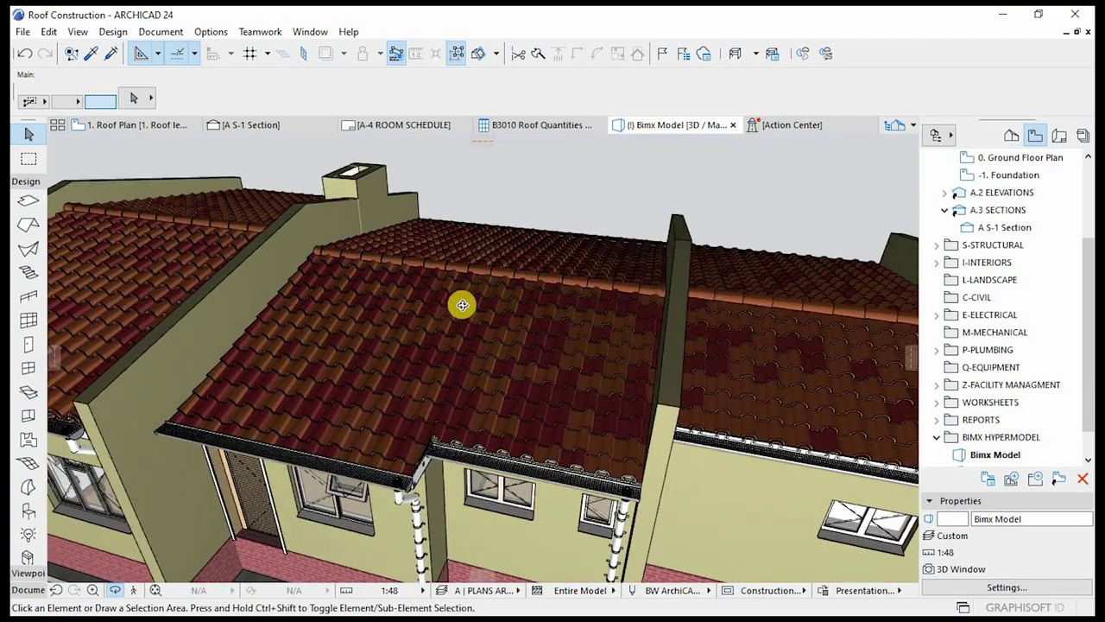
# - Open the B3010 Roof Quantities schedule from the legend reports
pyautogui.scroll(-1, 993, 285)
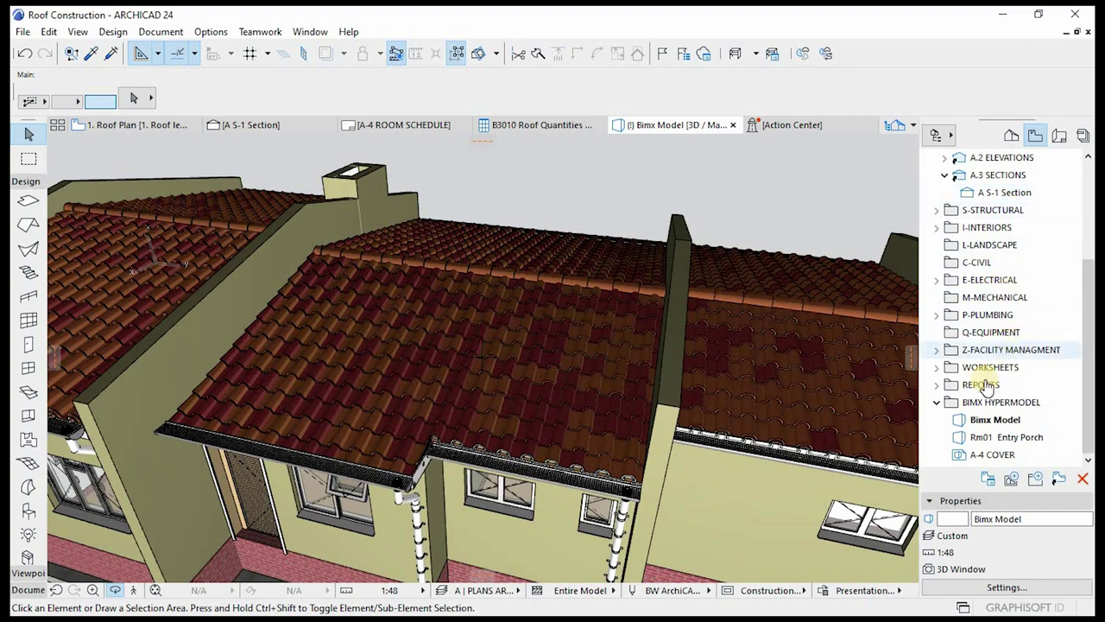
pyautogui.click(938, 402)
pyautogui.click(937, 437)
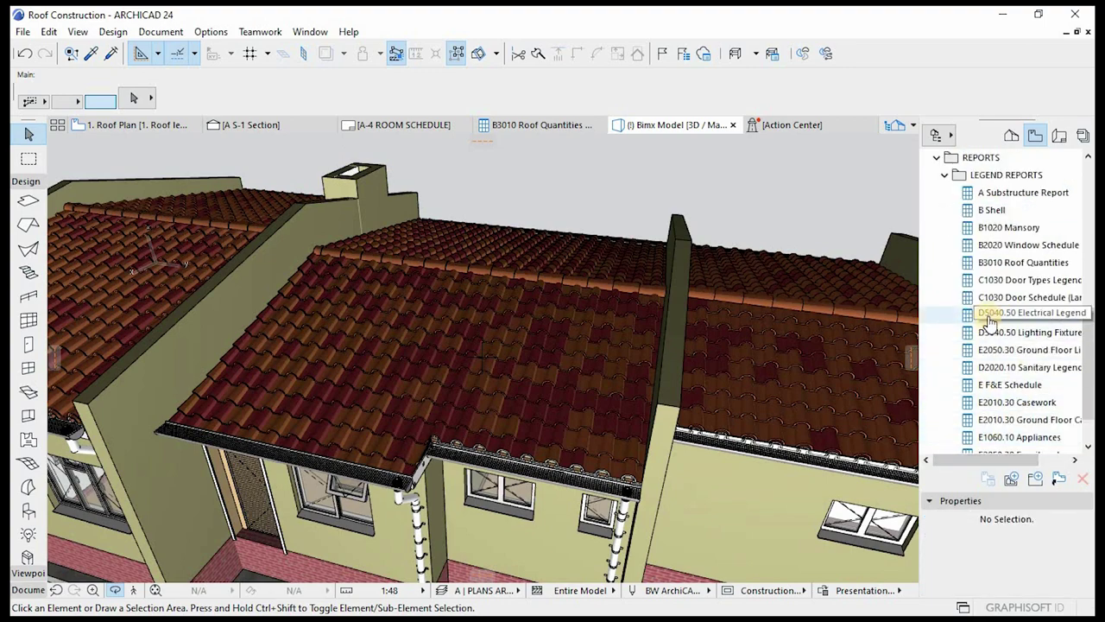
pyautogui.doubleClick(1021, 263)
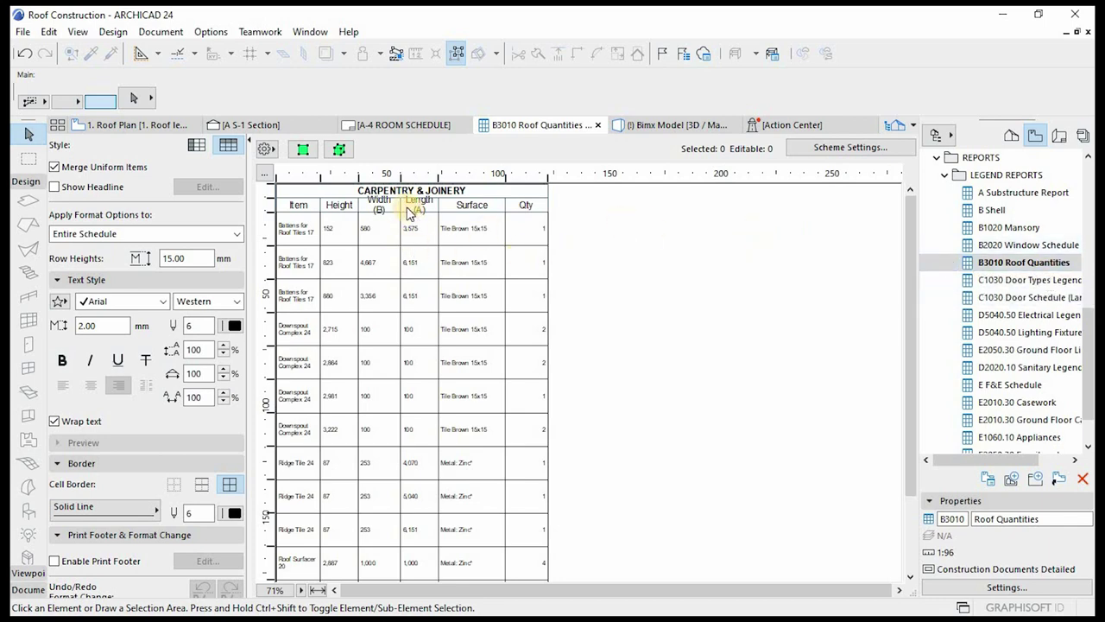
# - Open the schedule's scheme settings and review the criteria and fields of the ROOF QUANTITIES and Roof Ridges schemes
pyautogui.rightClick(1015, 269)
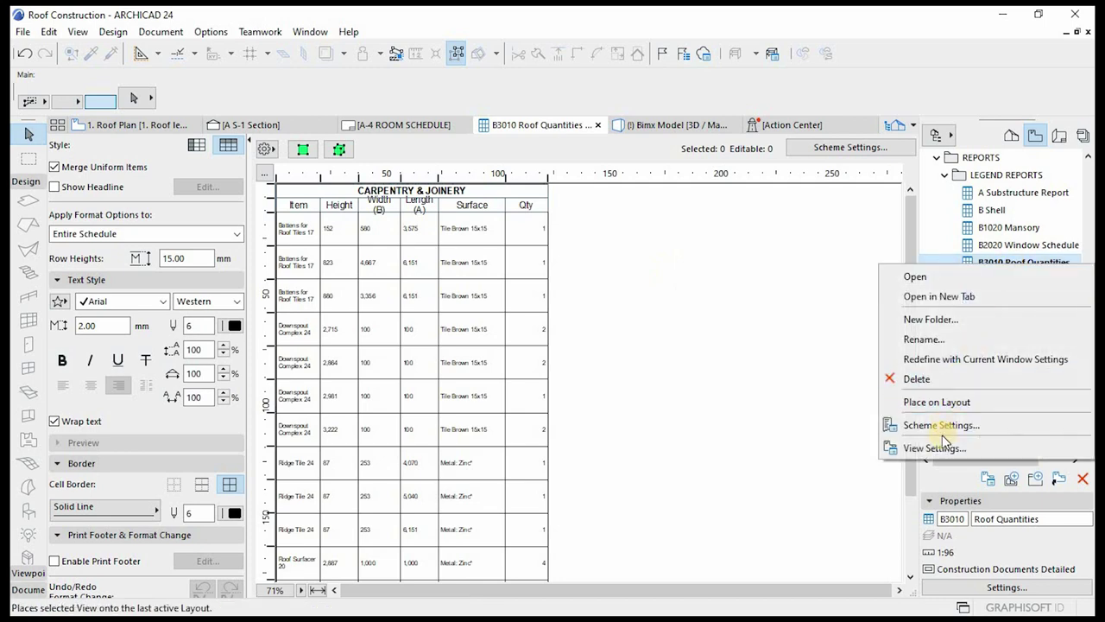
pyautogui.click(609, 184)
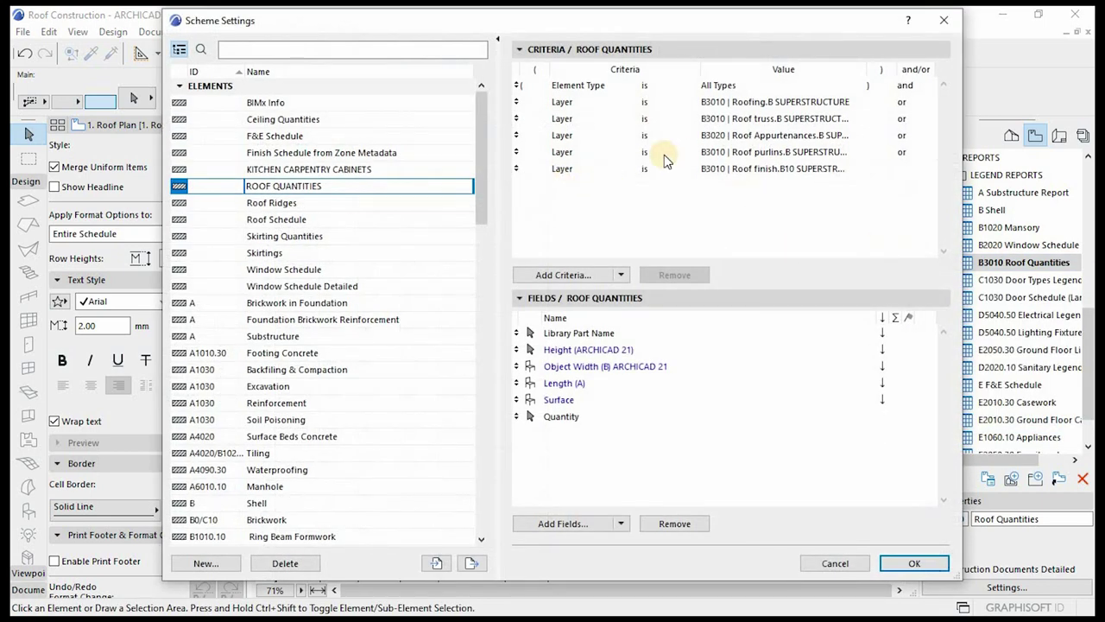
pyautogui.click(267, 204)
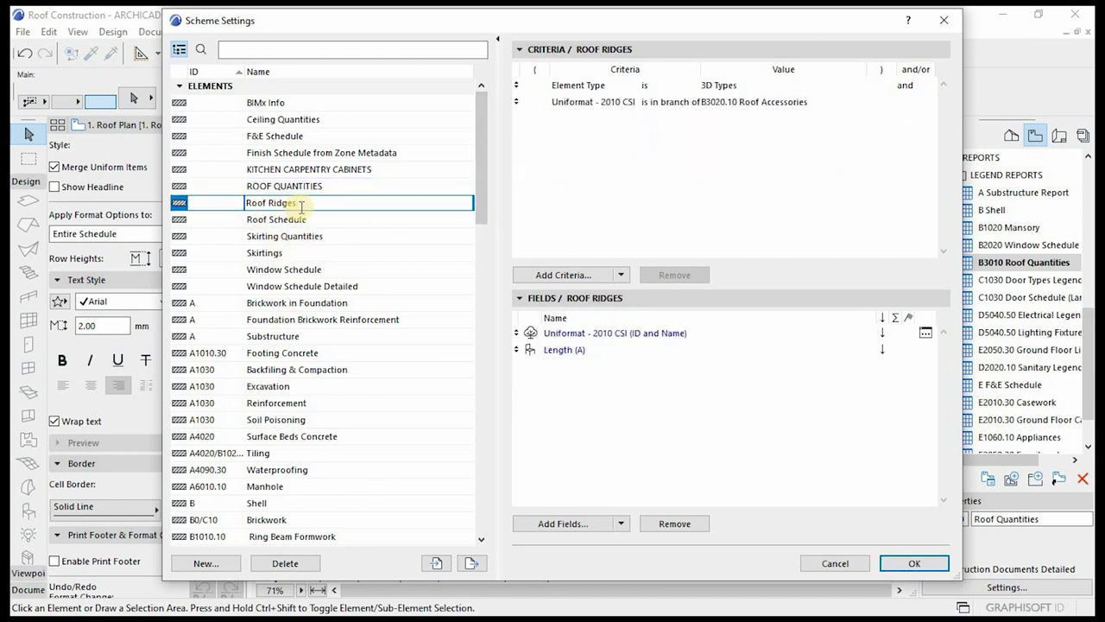
# - Create a new Elements schedule scheme with the ID B10 and the name Roof report
pyautogui.click(202, 566)
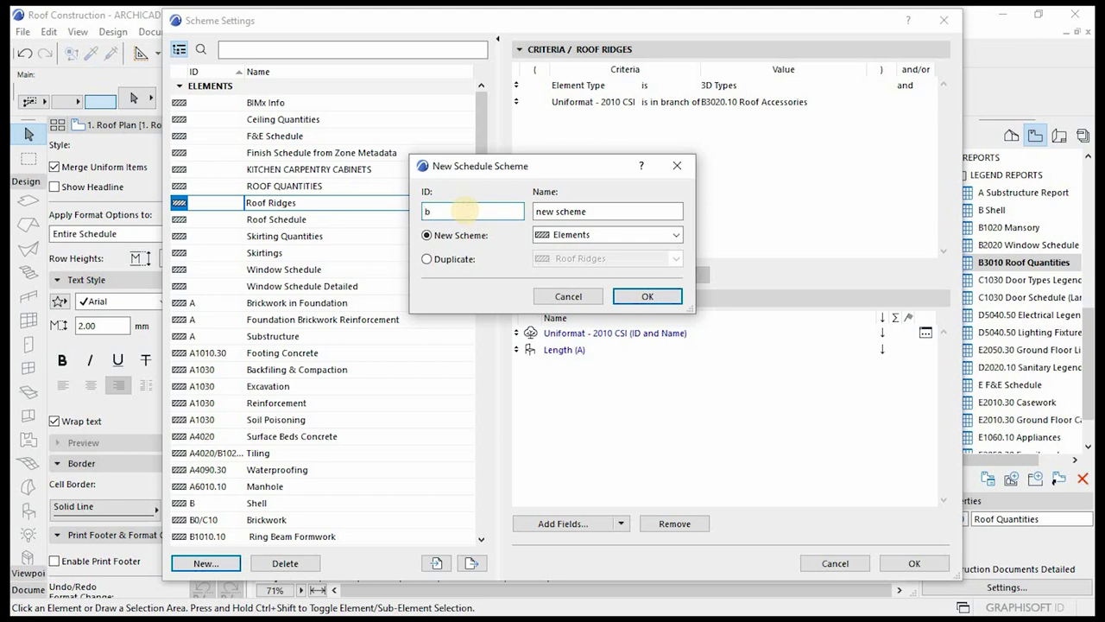
pyautogui.click(467, 211)
pyautogui.write('B10')
pyautogui.click(602, 210)
pyautogui.tripleClick(602, 211)
pyautogui.click(432, 213)
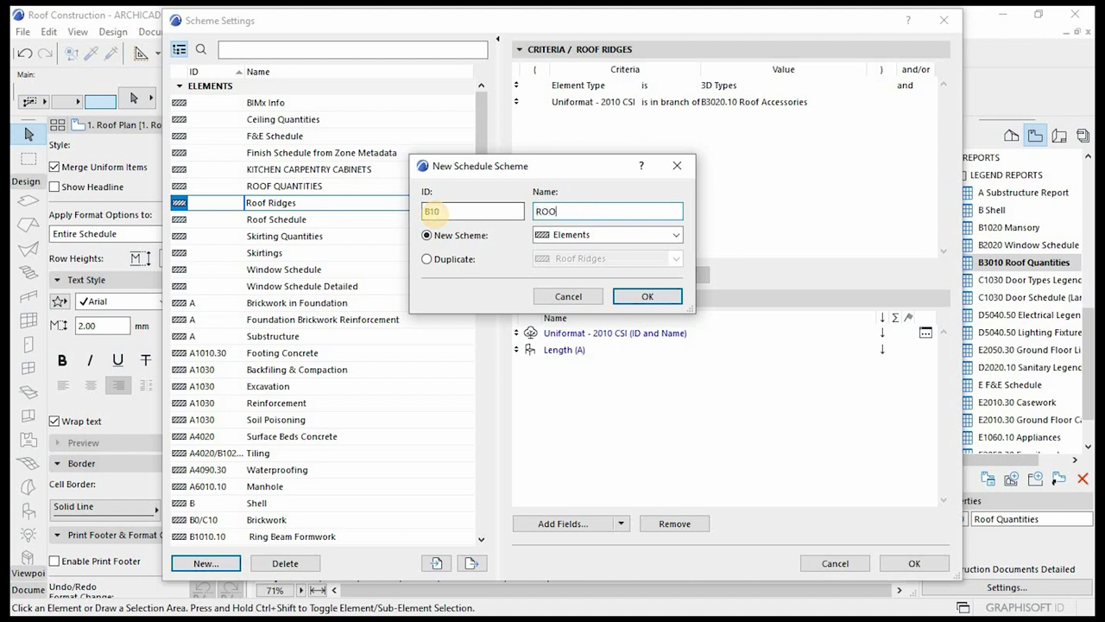
pyautogui.write('Roof')
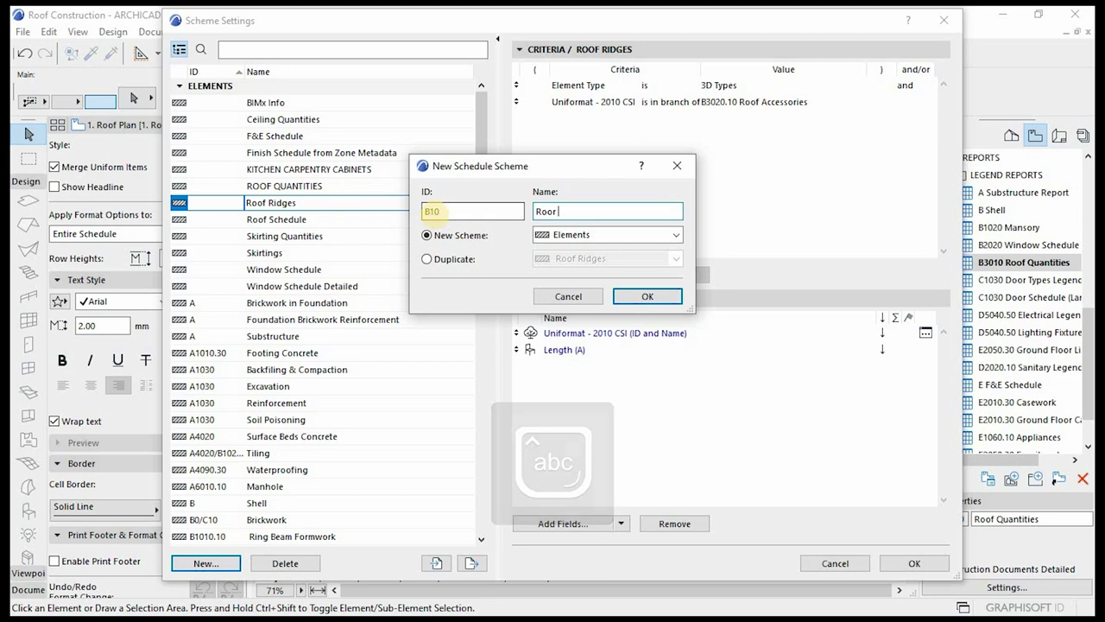
pyautogui.press('BackSpace')
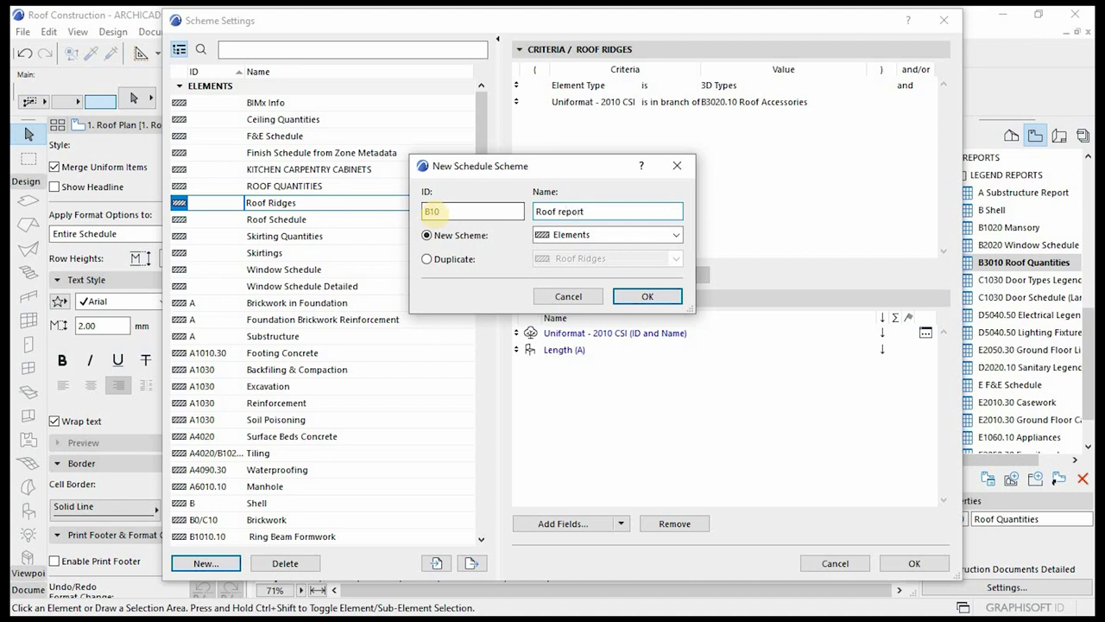
pyautogui.click(643, 296)
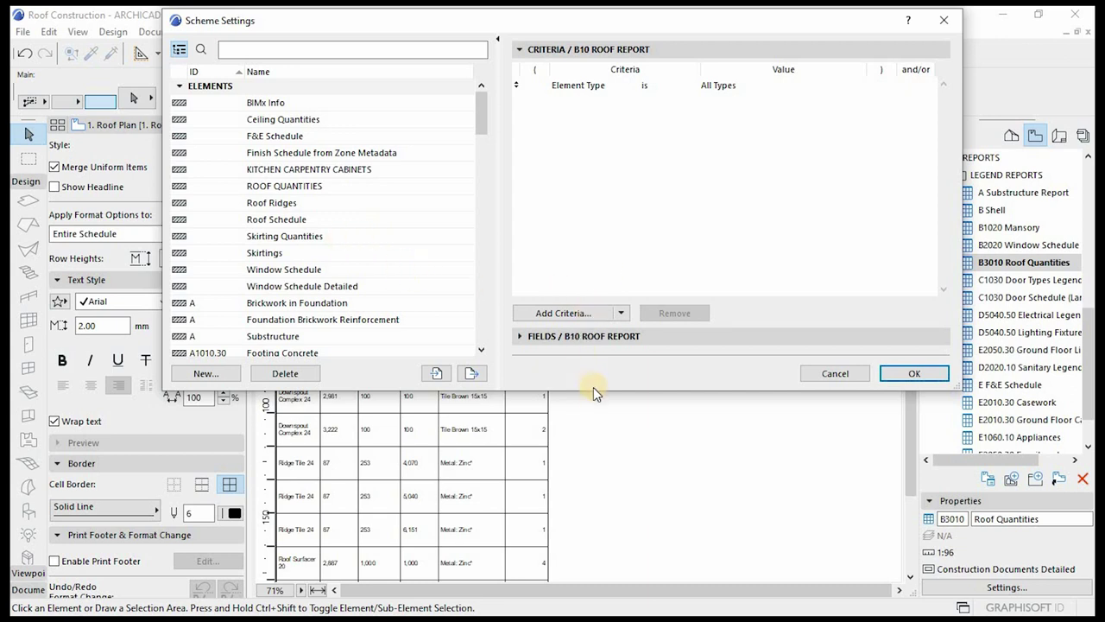
# - Enlarge the scheme settings dialog and set the B10 Roof report's Element Type criterion to 3D Types
pyautogui.moveTo(593, 392); pyautogui.dragTo(582, 508)
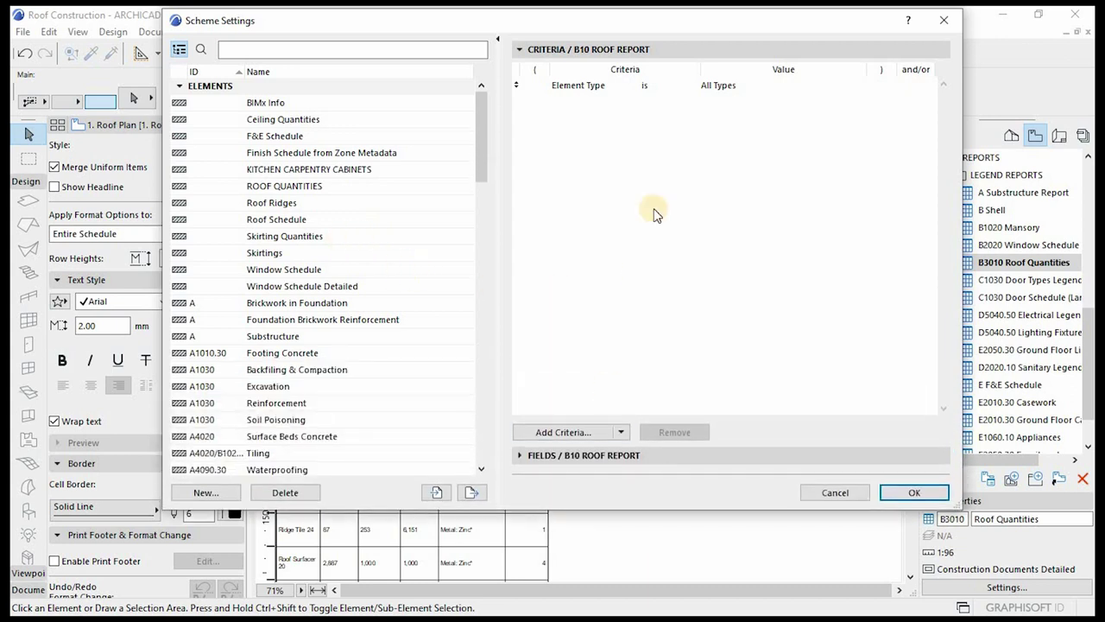
pyautogui.moveTo(485, 155); pyautogui.dragTo(511, 115)
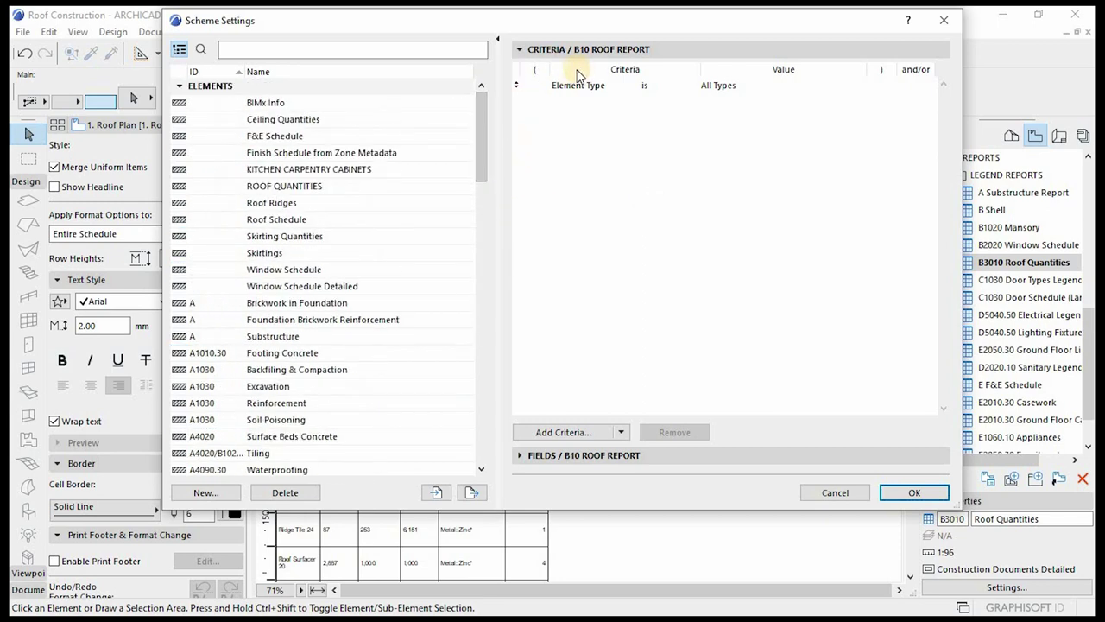
pyautogui.click(586, 89)
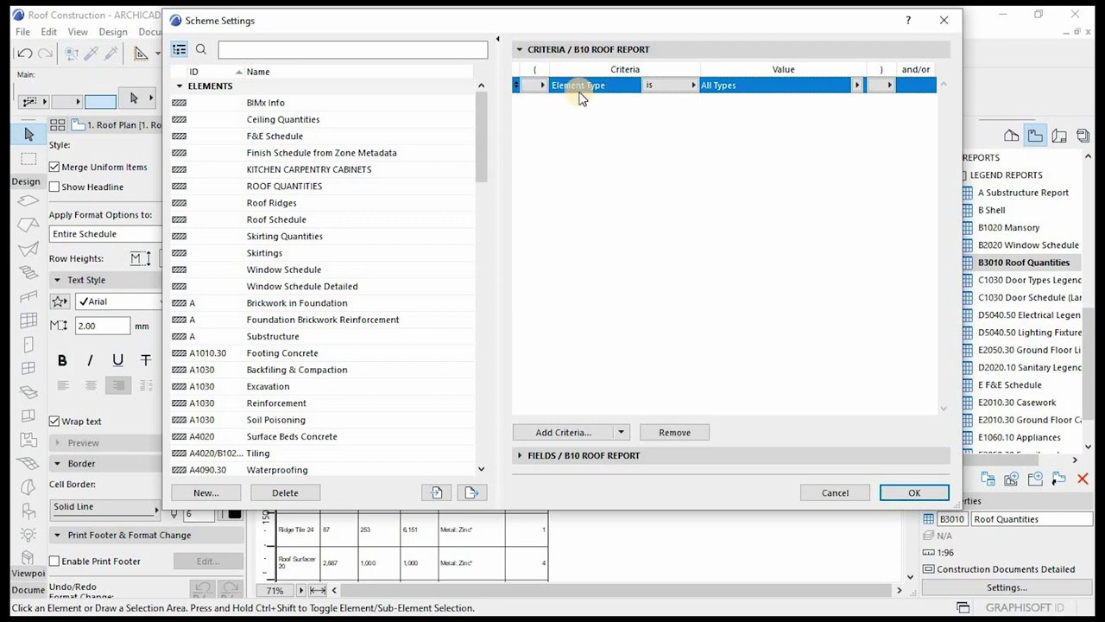
pyautogui.click(848, 86)
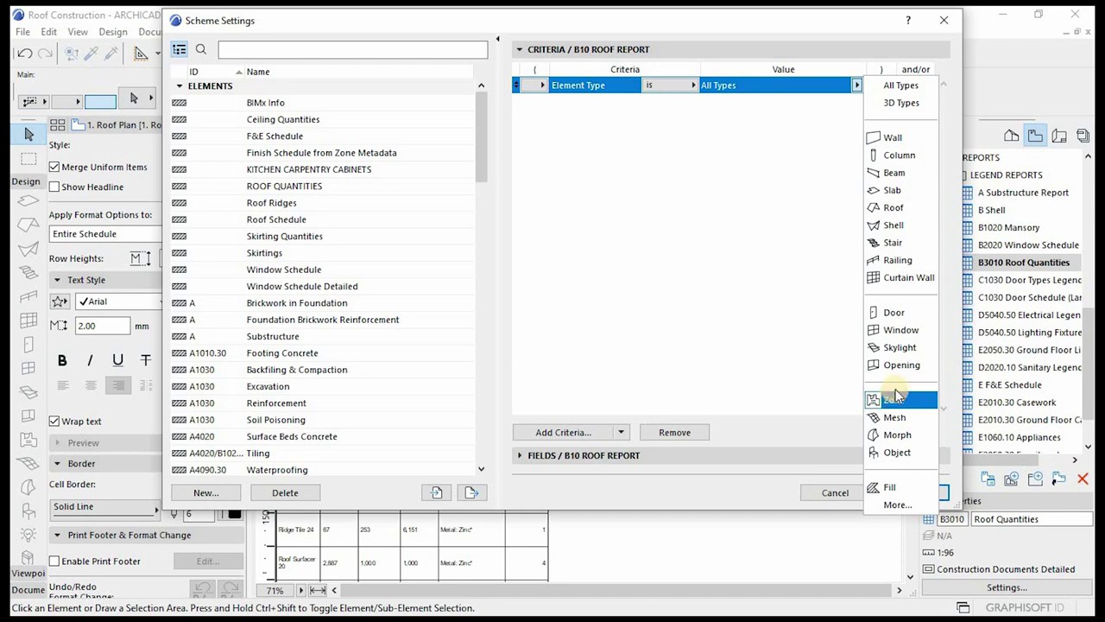
pyautogui.click(909, 103)
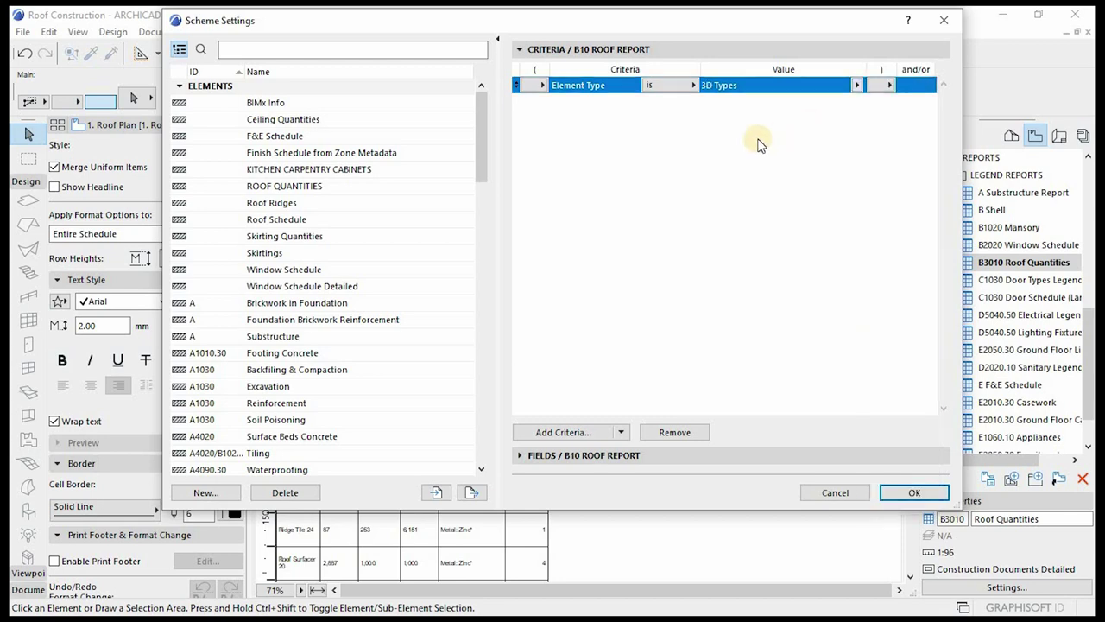
pyautogui.click(572, 212)
# - Add the Uniformat - 2010 CSI classification as a second criterion of the B10 Roof report scheme
pyautogui.click(555, 431)
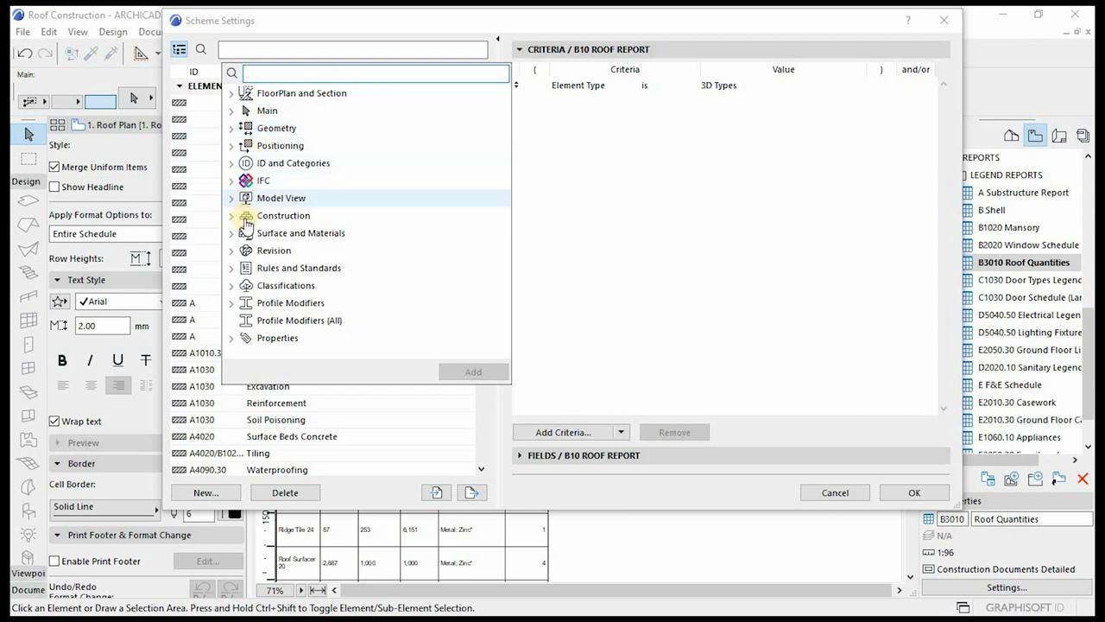
pyautogui.click(231, 289)
pyautogui.click(280, 304)
pyautogui.click(473, 389)
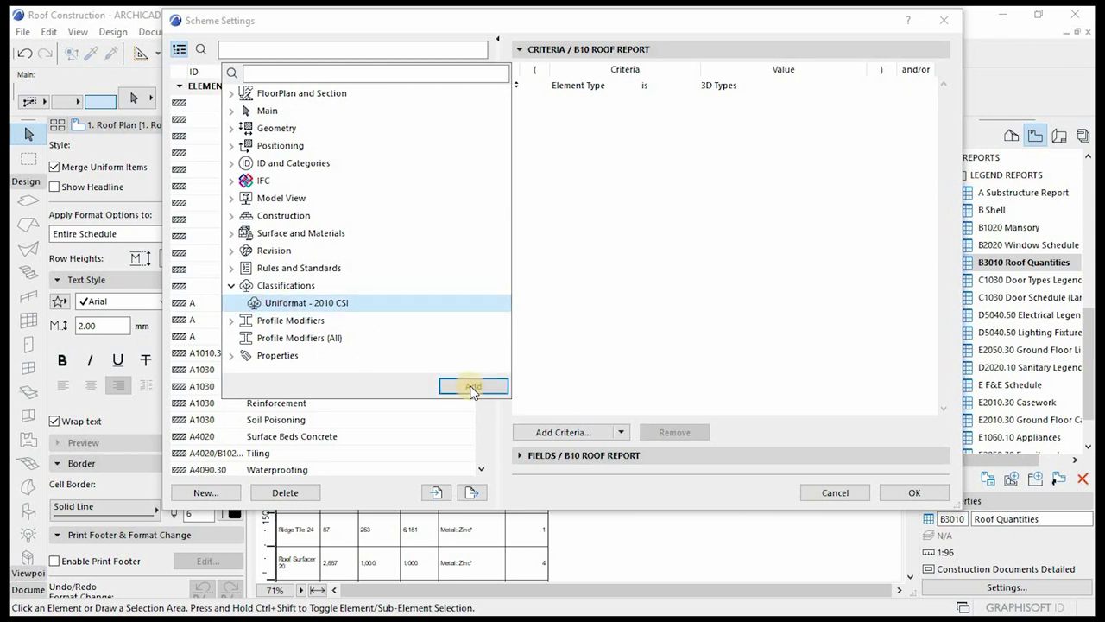
pyautogui.click(644, 183)
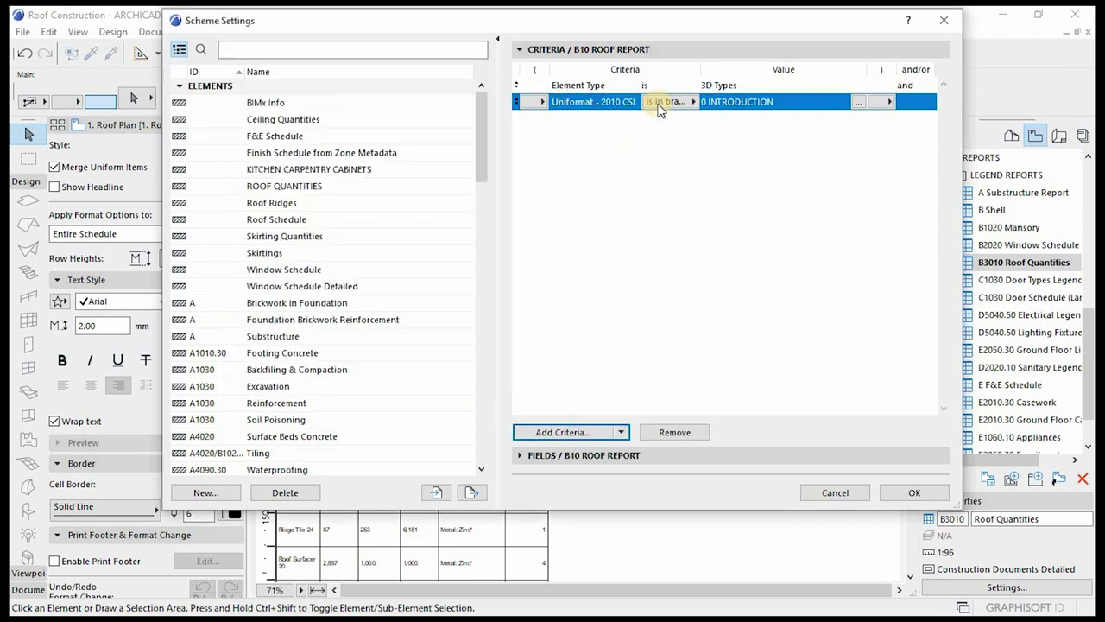
# - Set the Uniformat criterion's value to B1020.10 Roof Structural Frame under B10 SUPERSTRUCTURE
pyautogui.click(857, 102)
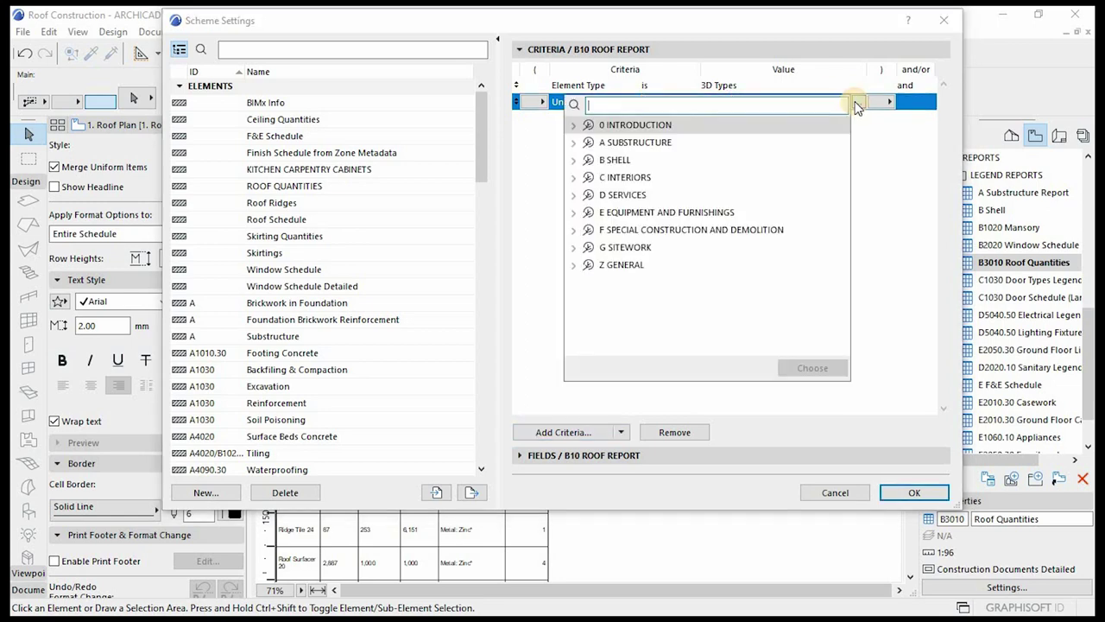
pyautogui.click(573, 141)
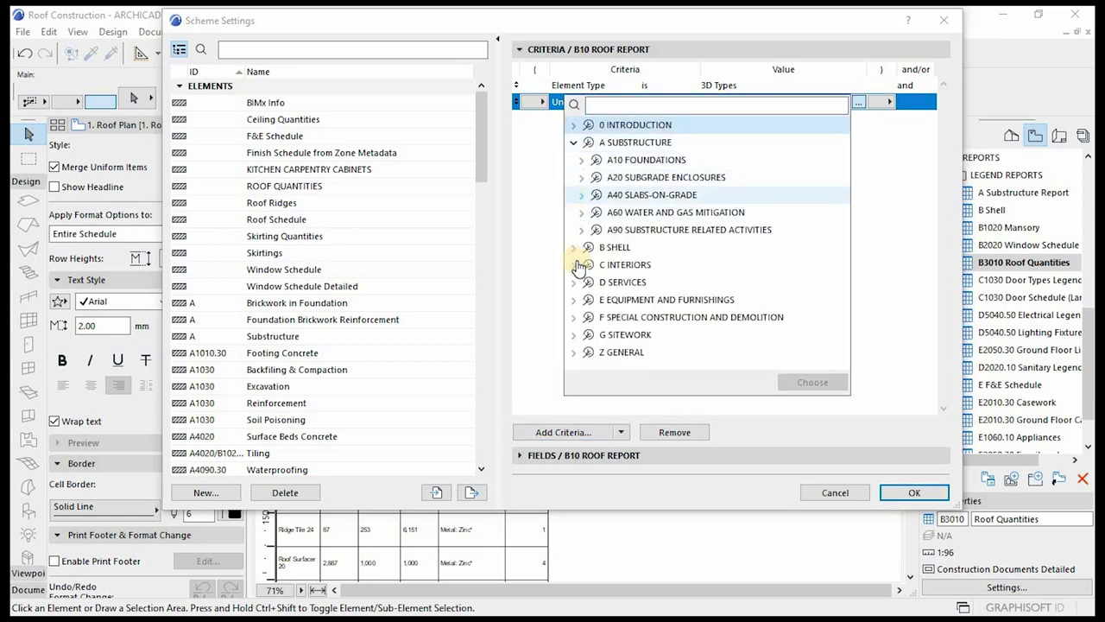
pyautogui.click(574, 142)
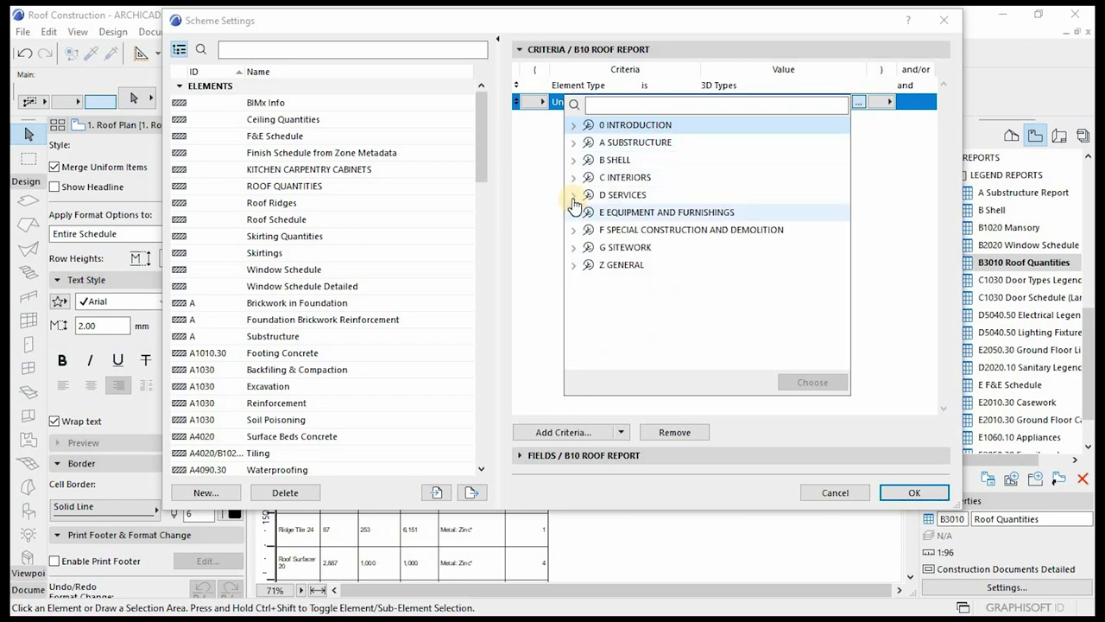
pyautogui.click(572, 160)
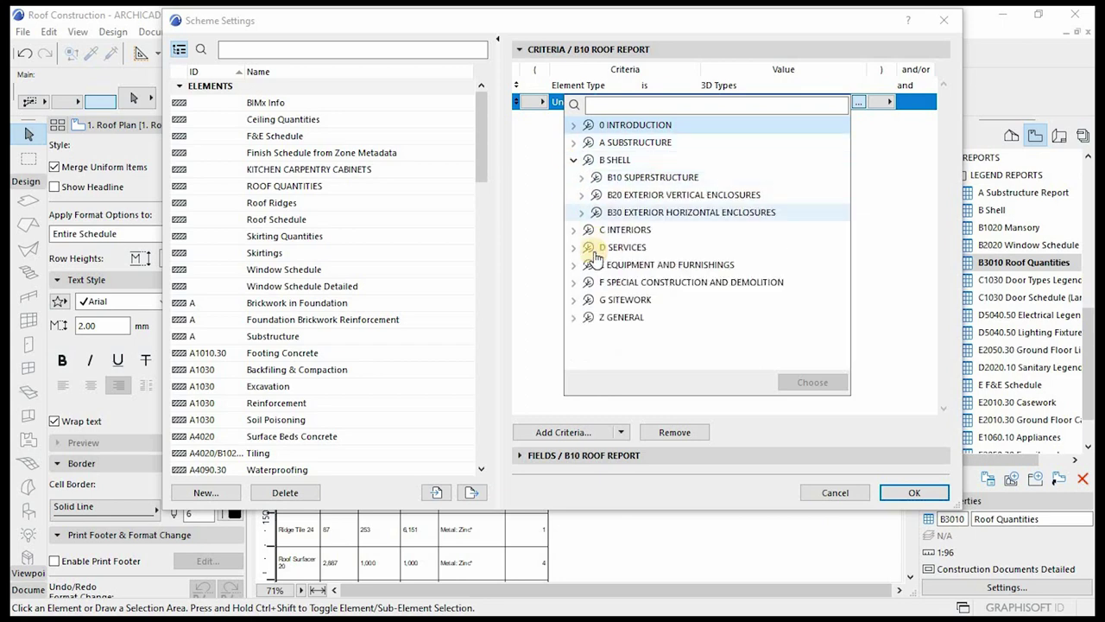
pyautogui.click(581, 177)
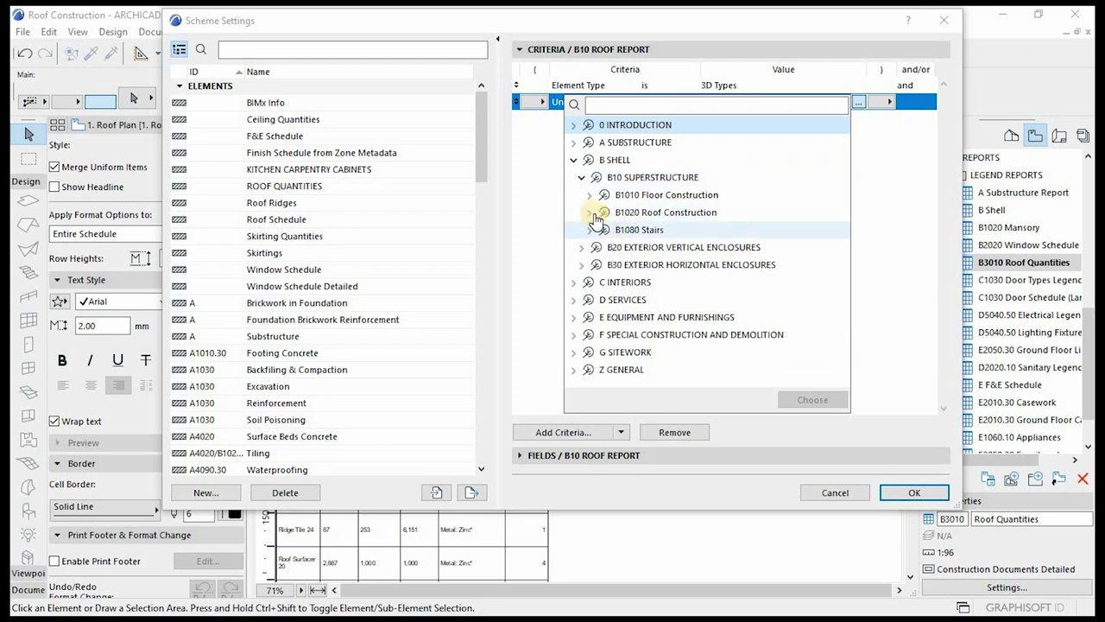
pyautogui.click(592, 217)
pyautogui.click(629, 231)
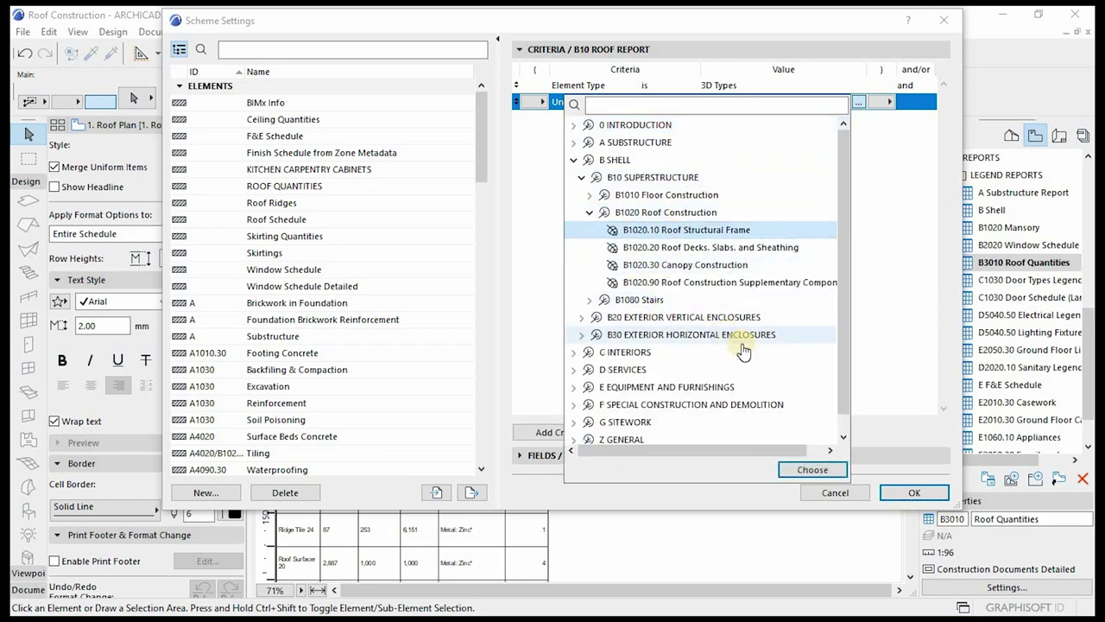
pyautogui.click(812, 469)
# - Add another Uniformat - 2010 CSI classification criterion to the B10 Roof report scheme
pyautogui.click(563, 431)
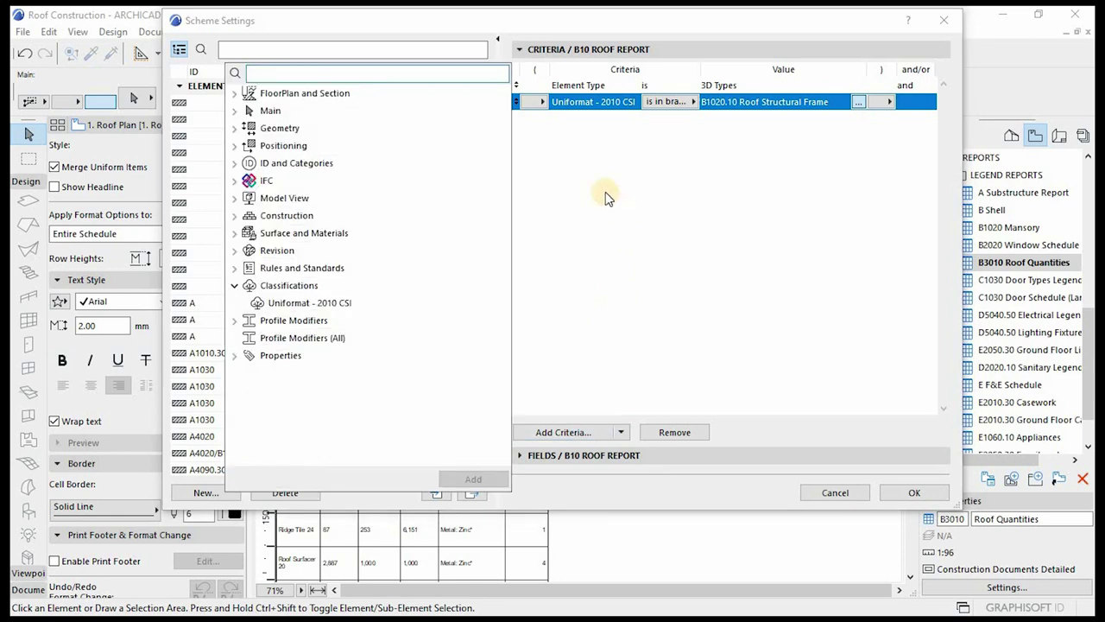
pyautogui.click(274, 303)
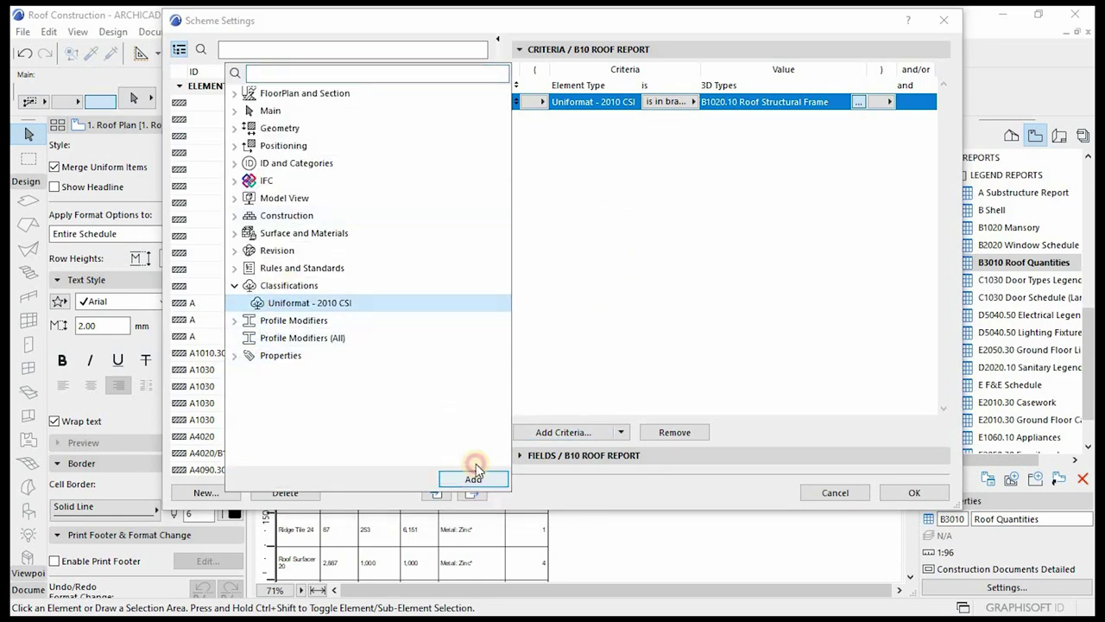
pyautogui.click(474, 474)
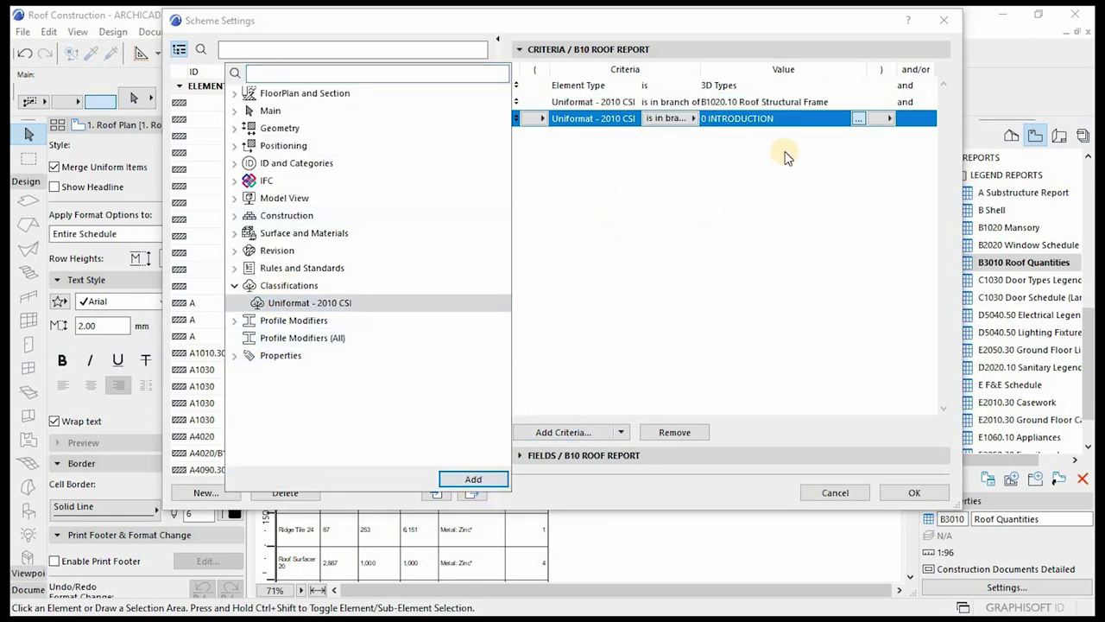
# - Set the new Uniformat criterion's value to B1020.90 Roof Construction Supplementary Components under B10 SUPERSTRUCTURE
pyautogui.click(859, 119)
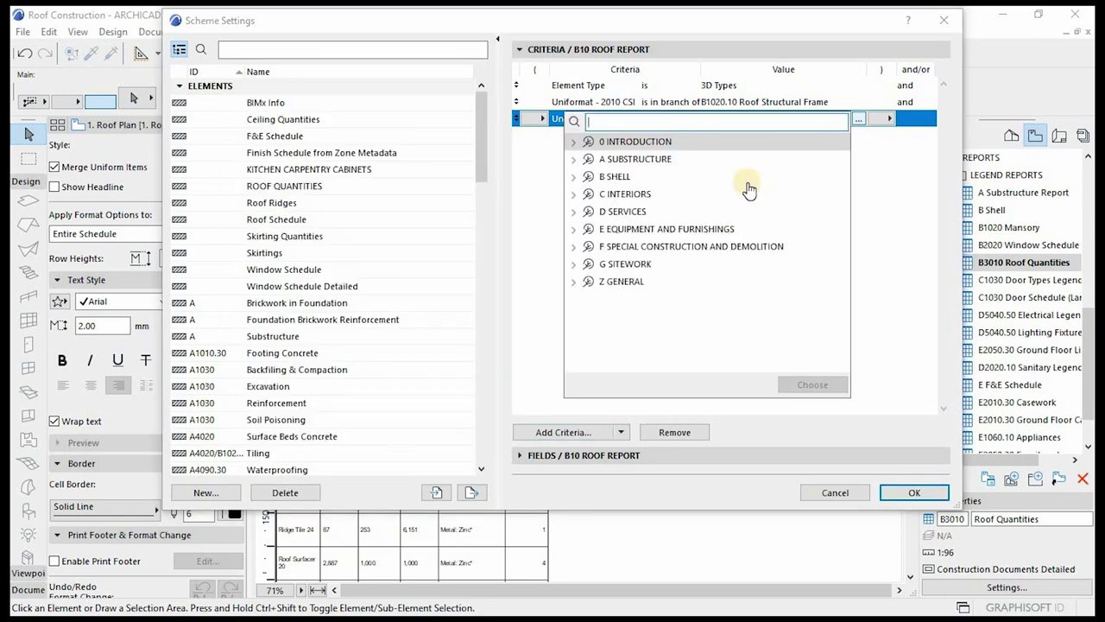
pyautogui.click(575, 177)
pyautogui.click(582, 193)
pyautogui.click(590, 229)
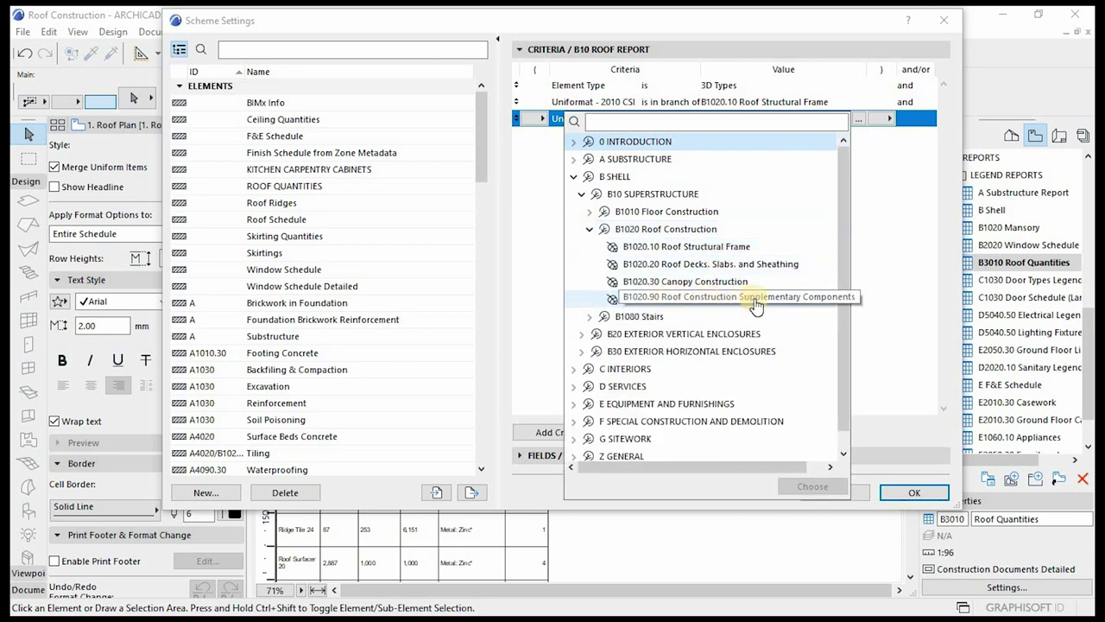
pyautogui.click(722, 300)
pyautogui.click(800, 485)
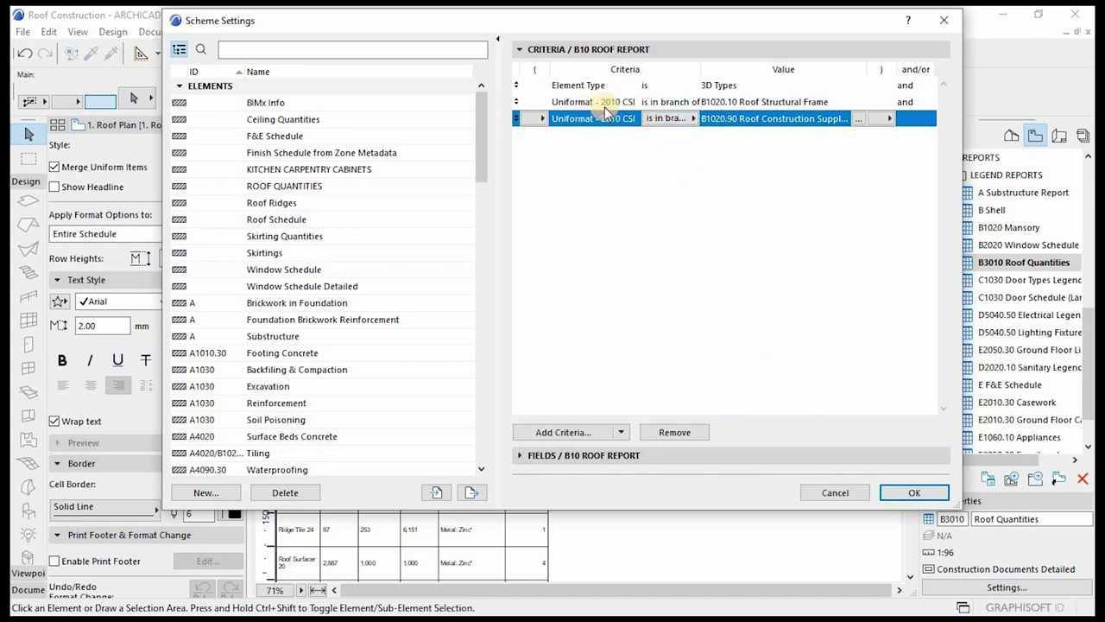
# - Change the operator joining the B1020.10 and B1020.90 Uniformat criteria to or
pyautogui.click(906, 102)
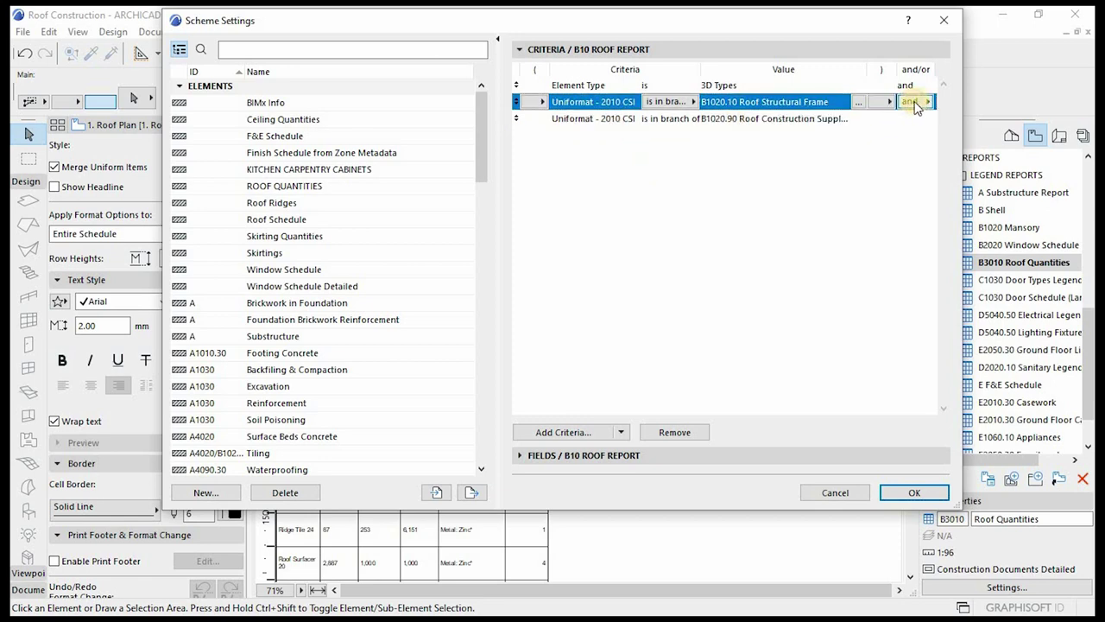
pyautogui.click(924, 103)
pyautogui.click(952, 117)
pyautogui.click(734, 216)
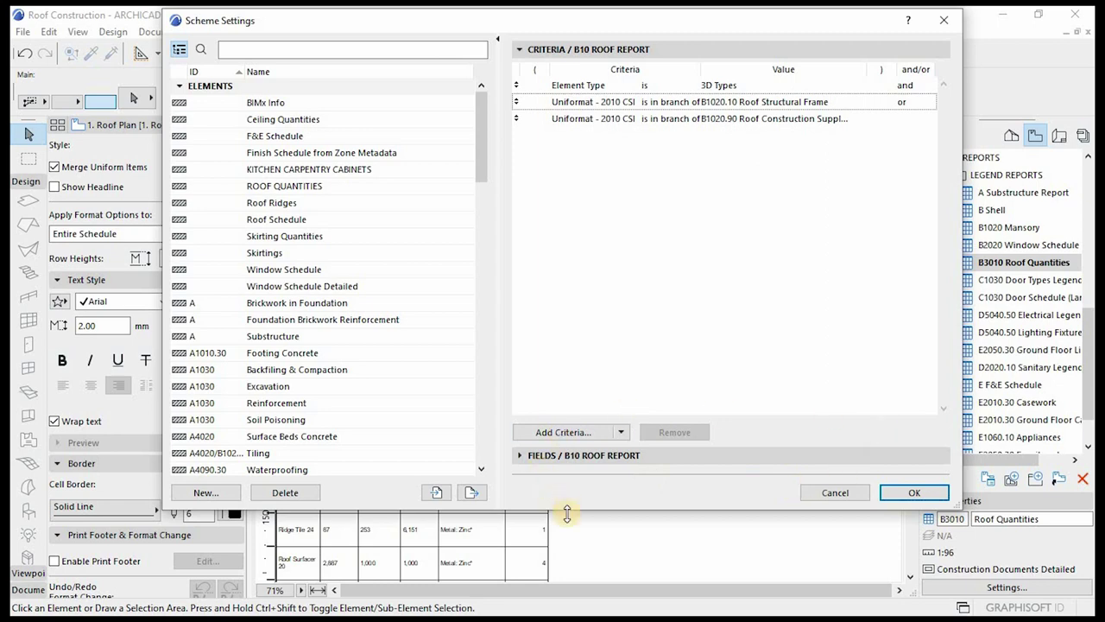
# - Expand the scheme's Fields section and add the Uniformat - 2010 CSI classification as its first field
pyautogui.moveTo(571, 514); pyautogui.dragTo(567, 423)
pyautogui.click(525, 383)
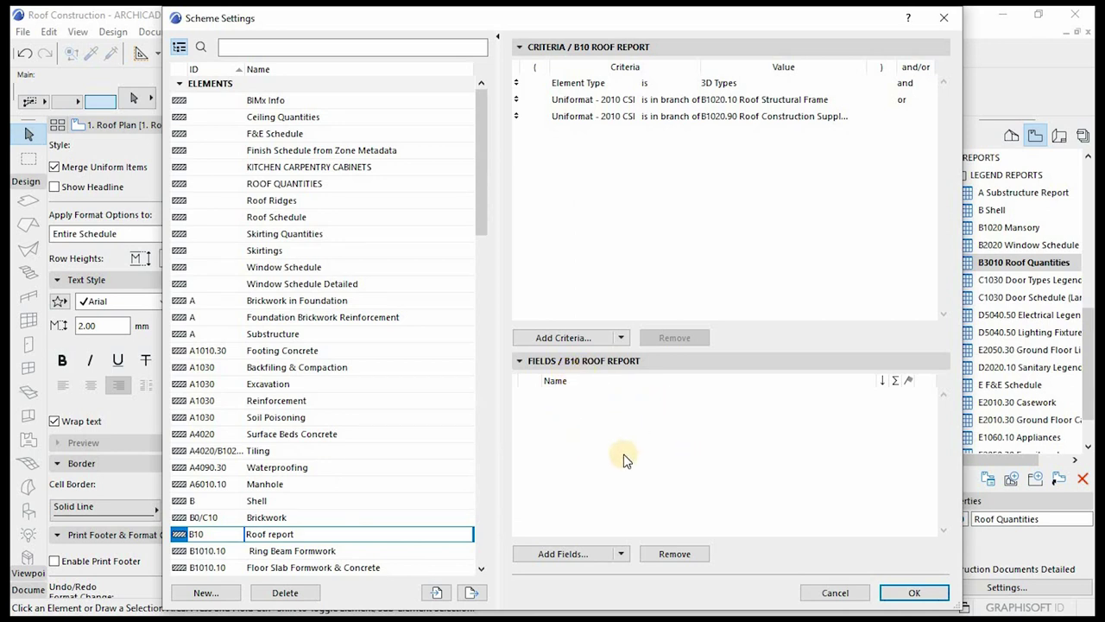
pyautogui.click(565, 553)
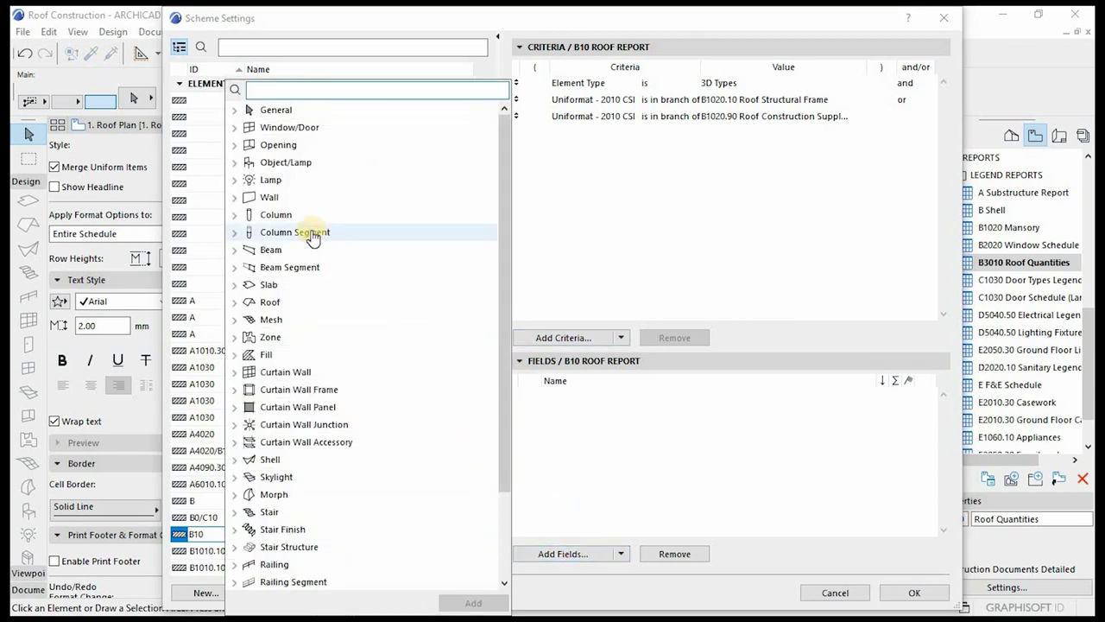
pyautogui.scroll(-2, 315, 358)
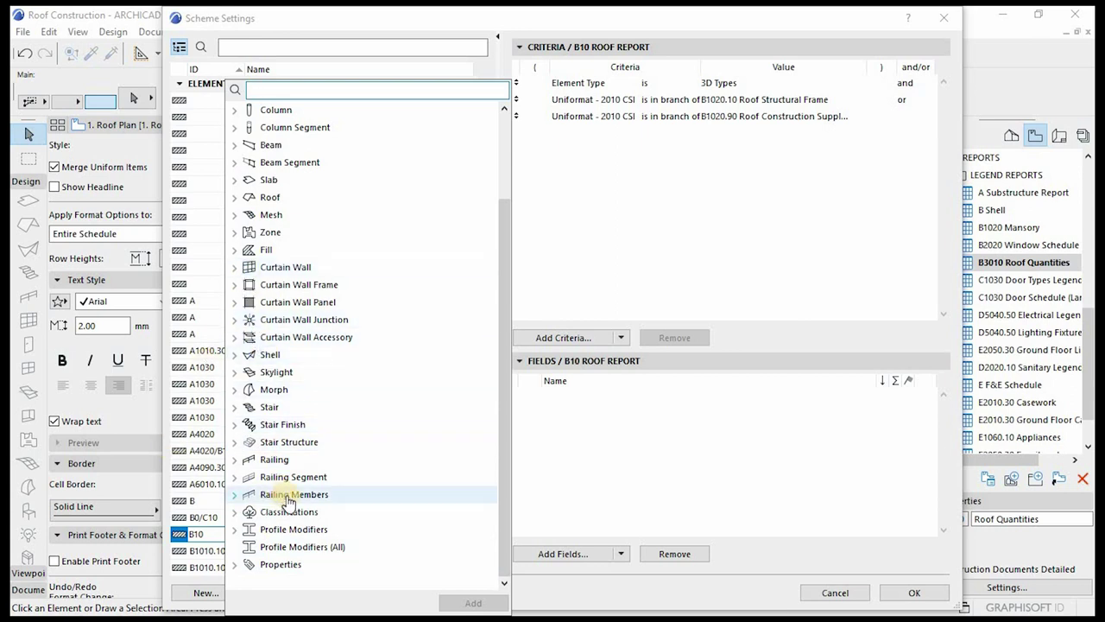
pyautogui.scroll(2, 289, 509)
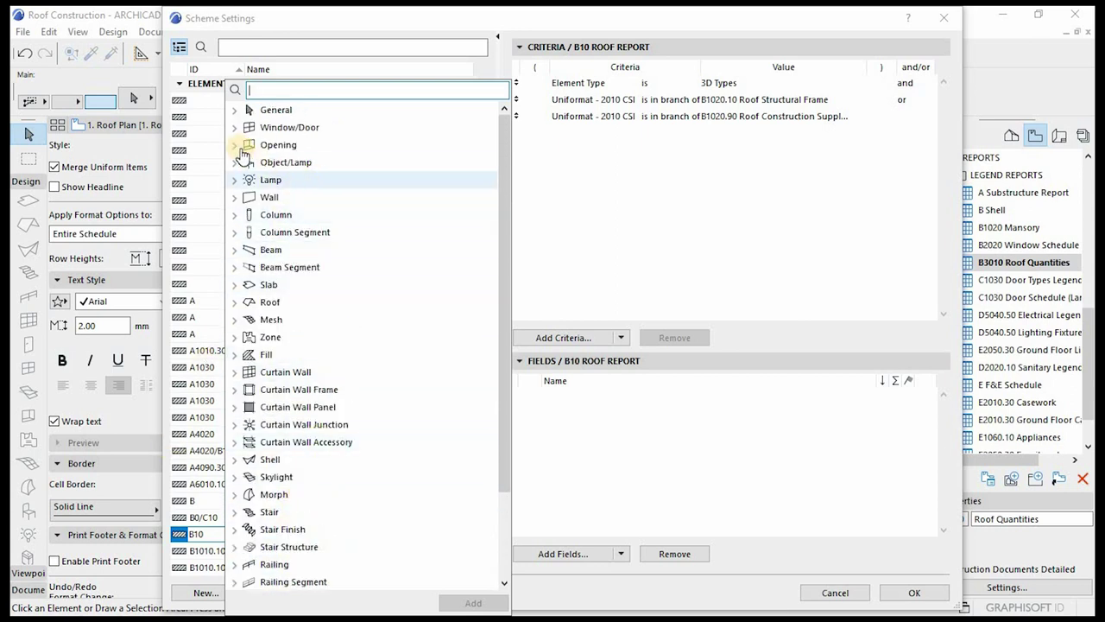
pyautogui.scroll(-2, 340, 285)
pyautogui.click(238, 515)
pyautogui.doubleClick(281, 526)
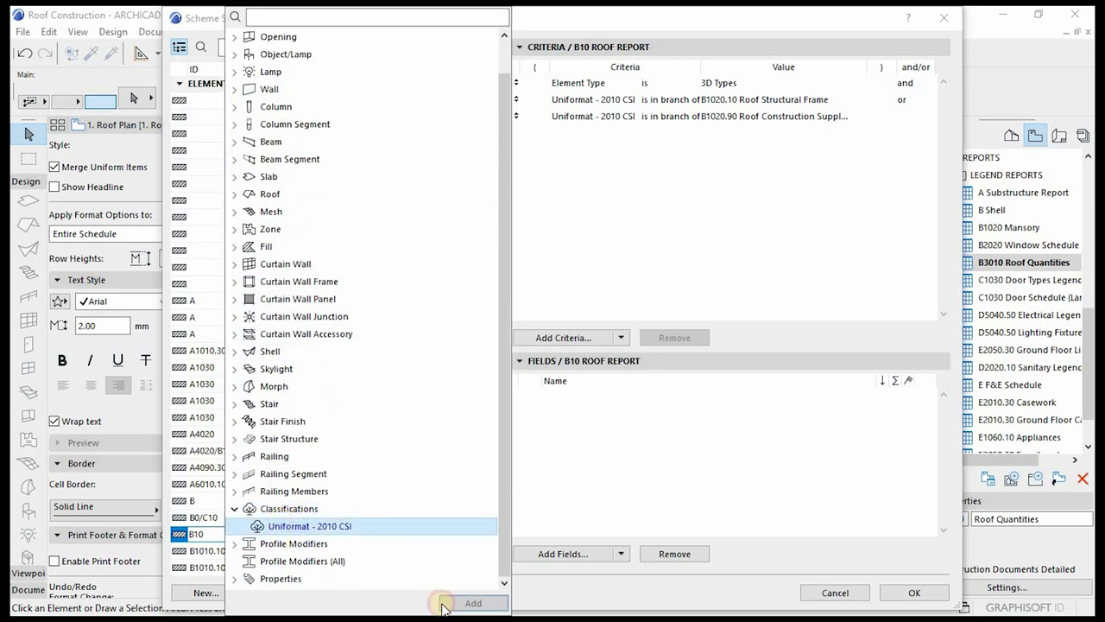
pyautogui.click(600, 453)
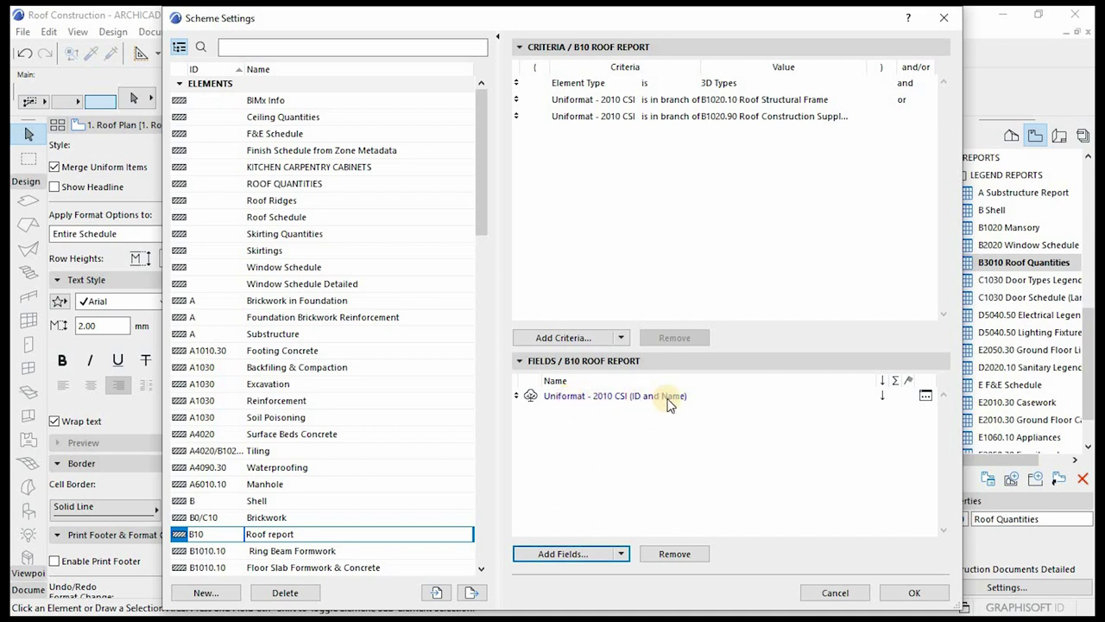
# - Review the Uniformat field's classification display options and accept Display Name with both ID and Name
pyautogui.click(926, 396)
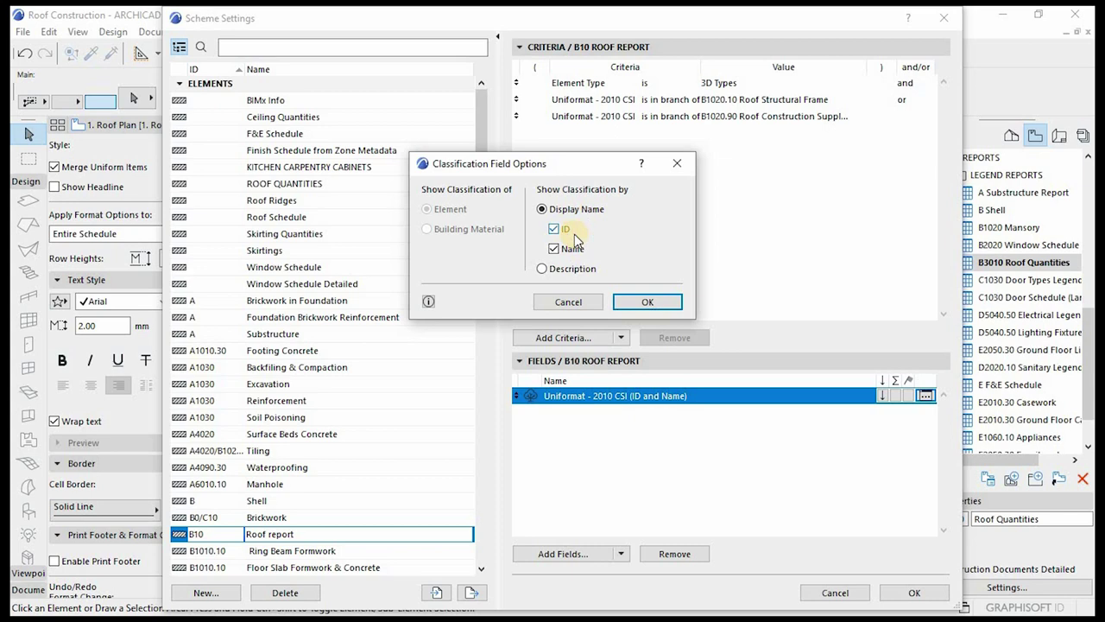
pyautogui.click(647, 302)
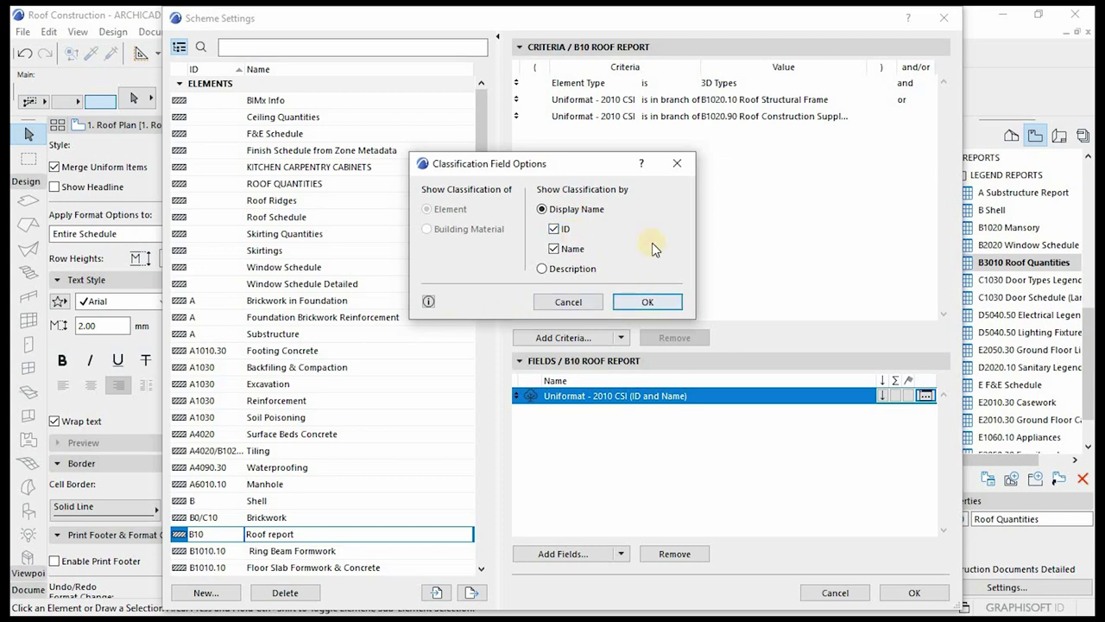
pyautogui.click(651, 298)
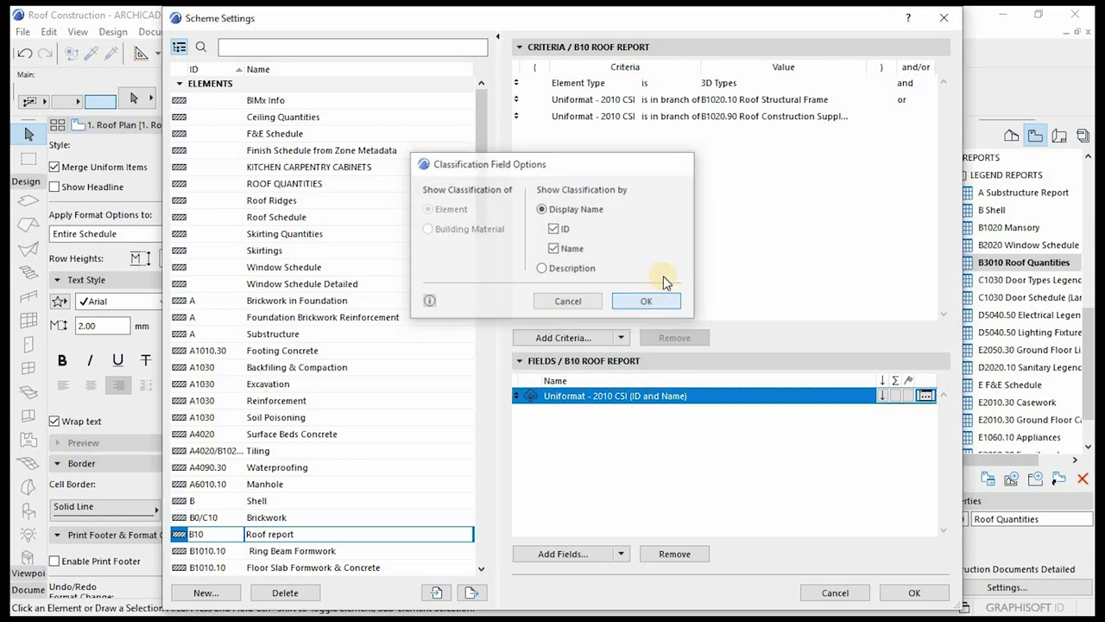
# - Add the general Surface (All) parameter as a field of the B10 Roof report scheme
pyautogui.click(553, 553)
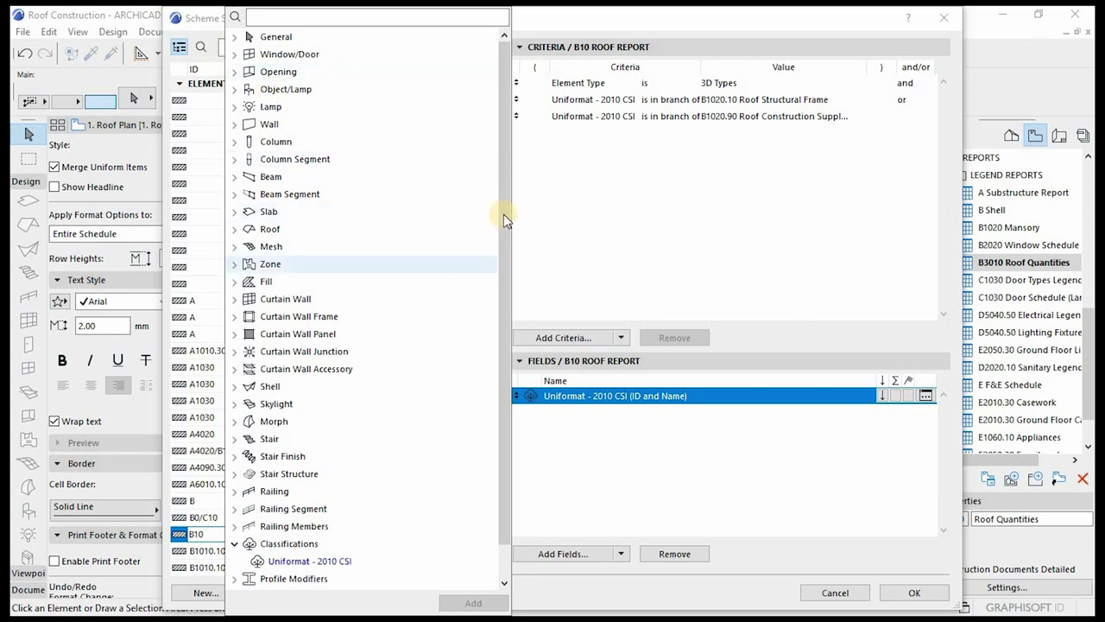
pyautogui.moveTo(505, 248); pyautogui.dragTo(508, 273)
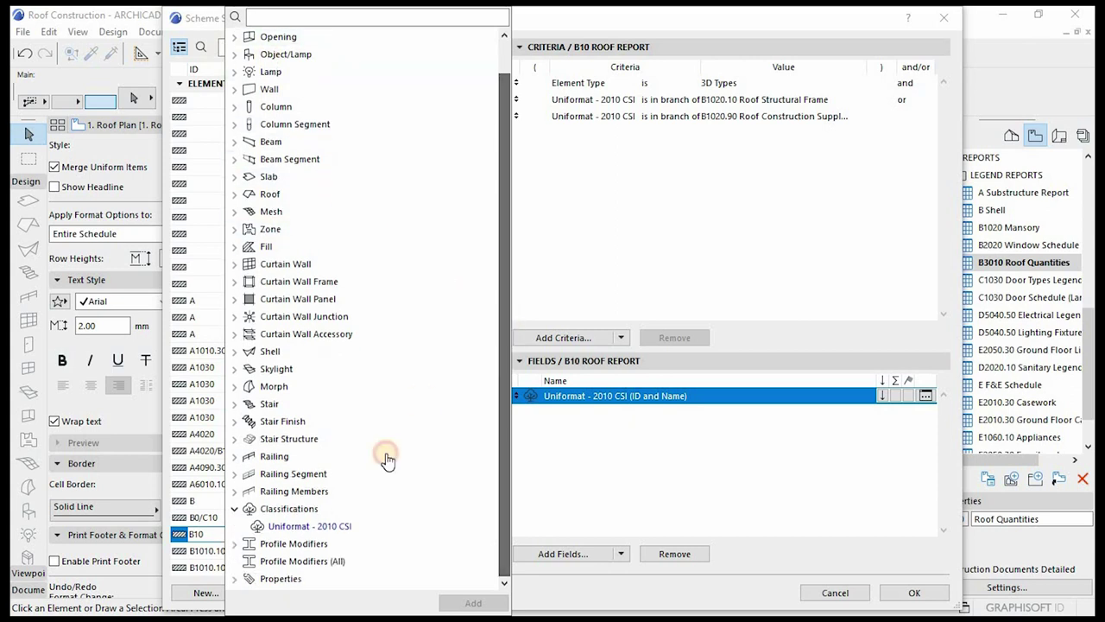
pyautogui.scroll(1, 339, 371)
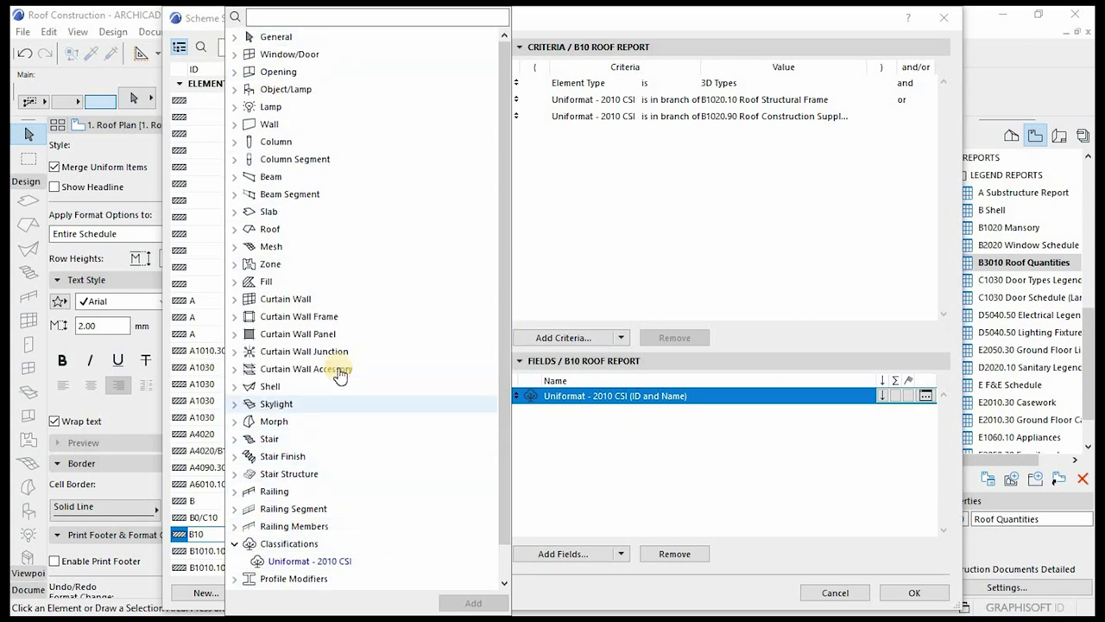
pyautogui.click(235, 38)
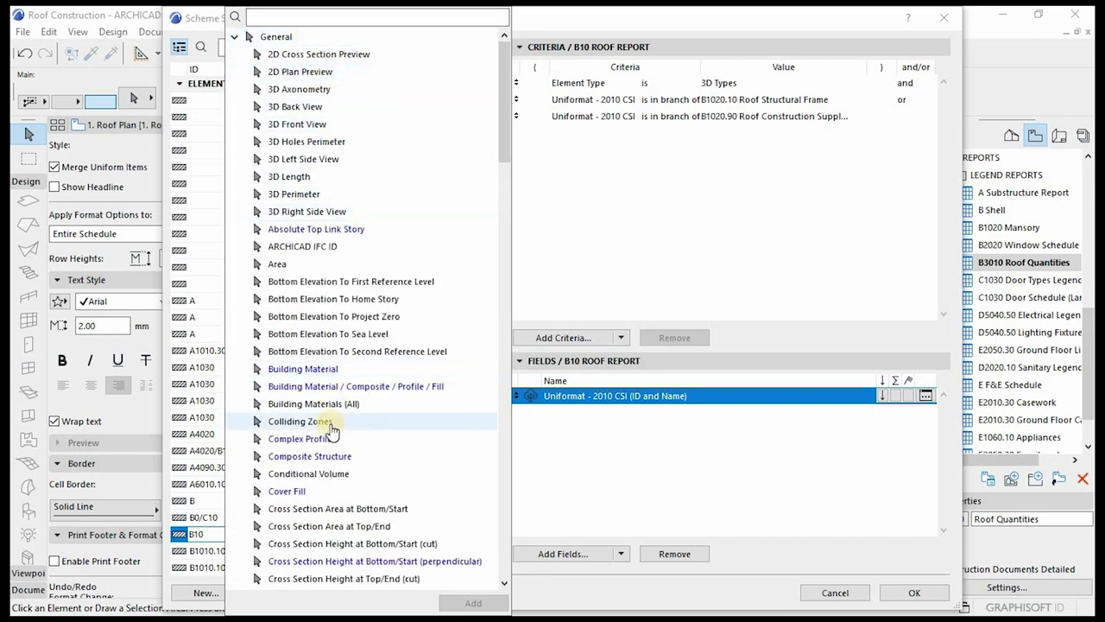
pyautogui.scroll(-4, 383, 406)
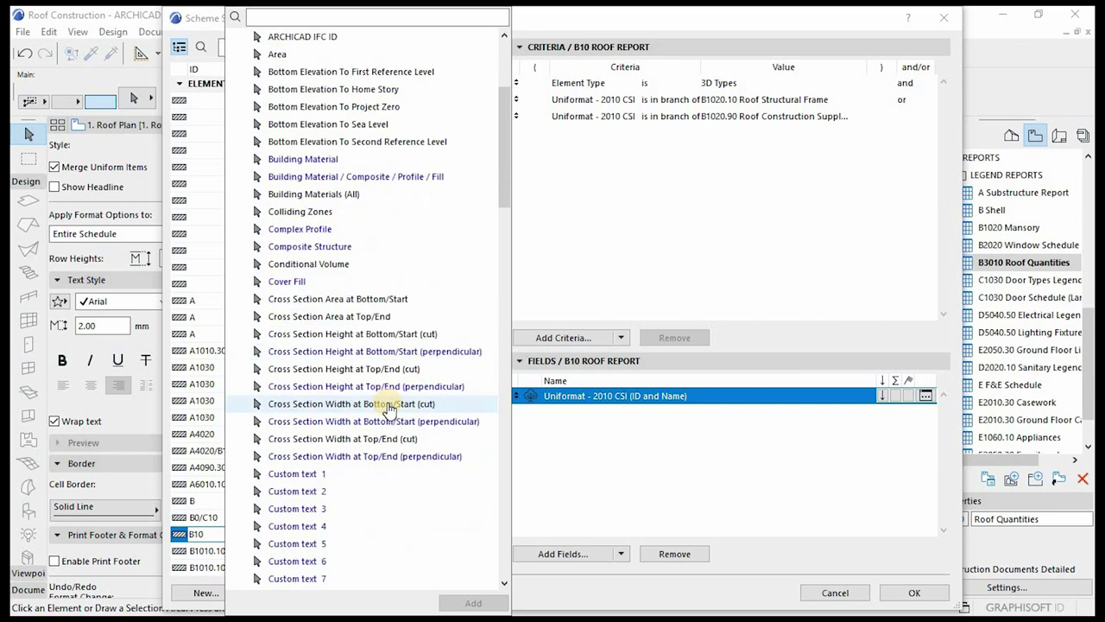
pyautogui.scroll(-4, 388, 407)
pyautogui.scroll(-5, 388, 410)
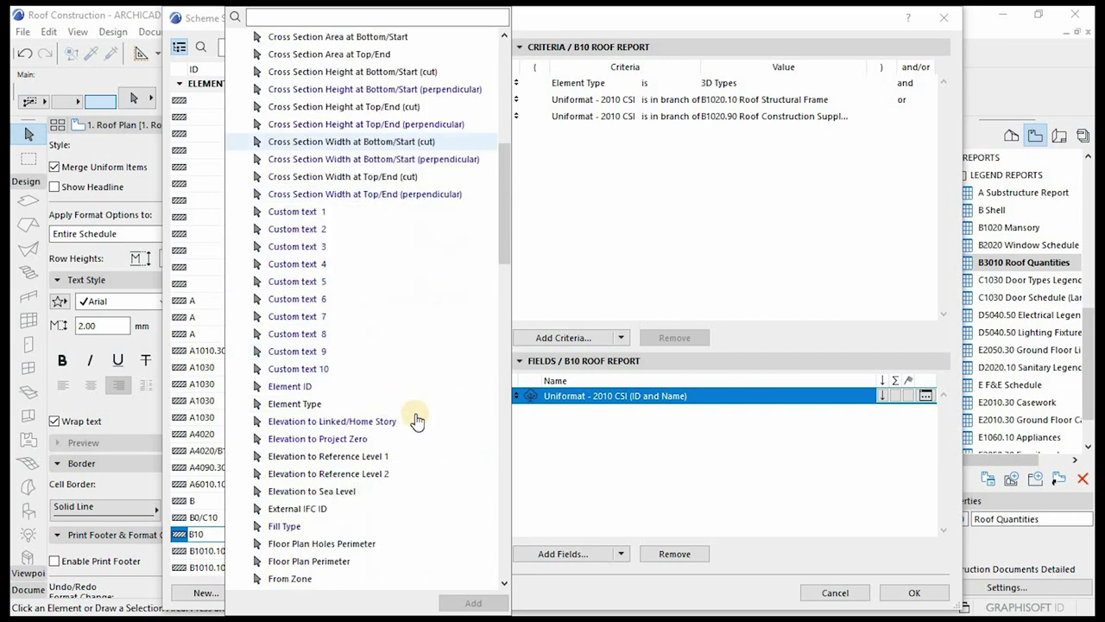
pyautogui.scroll(-5, 420, 433)
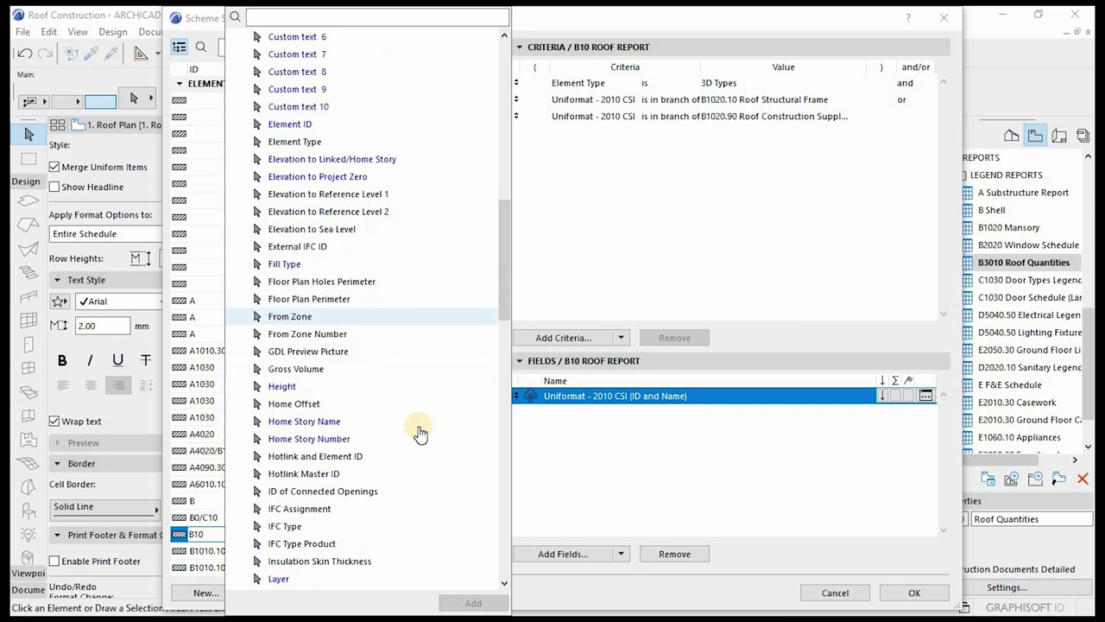
pyautogui.scroll(-4, 419, 434)
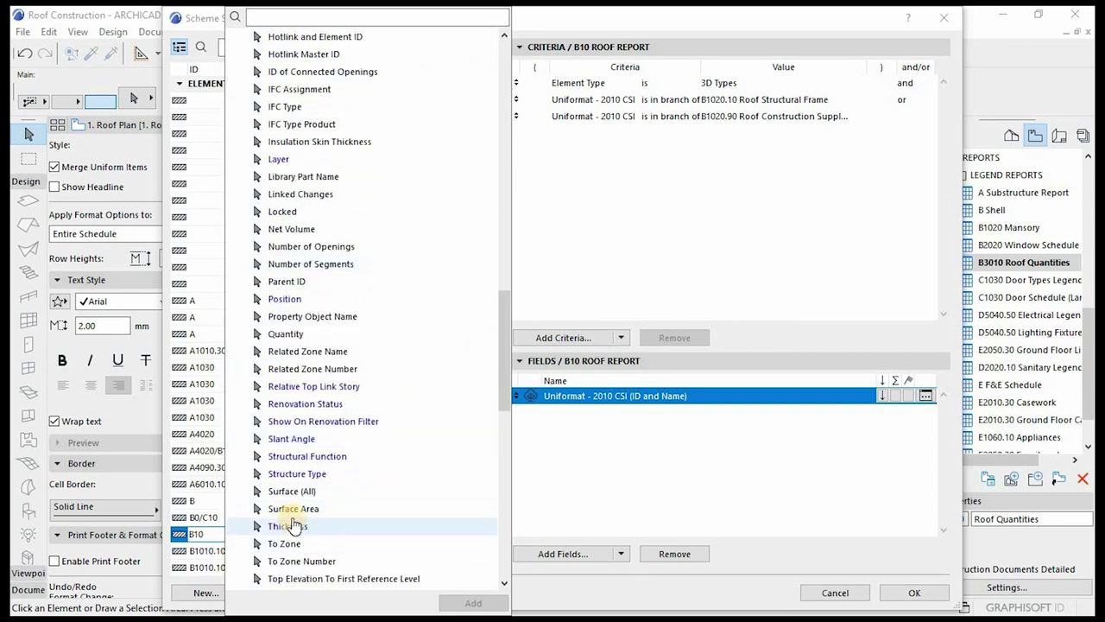
pyautogui.click(281, 493)
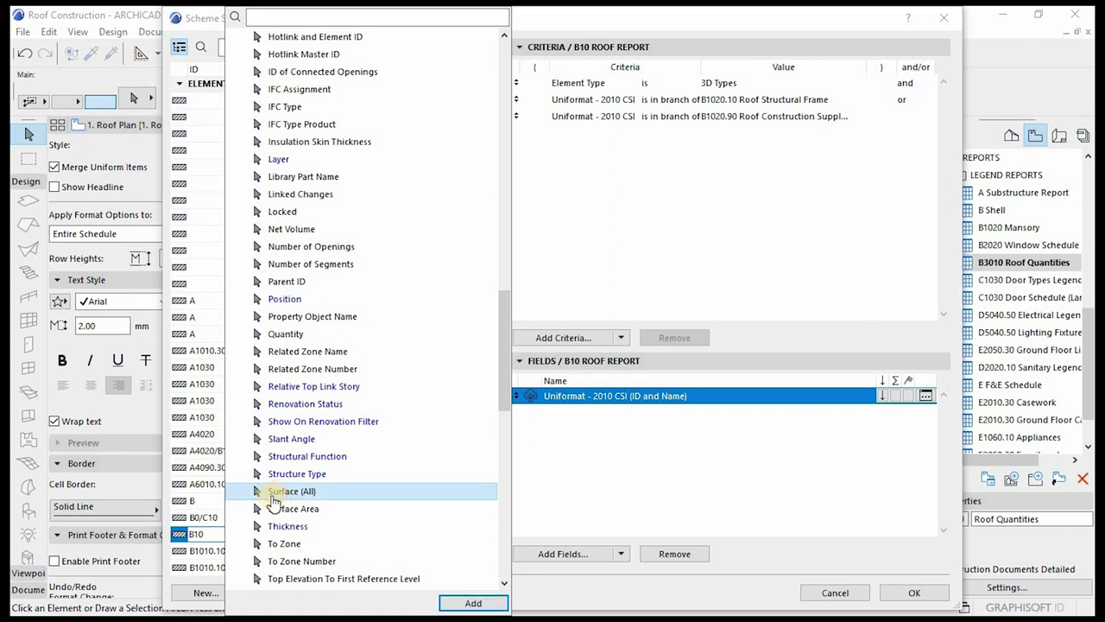
pyautogui.click(466, 603)
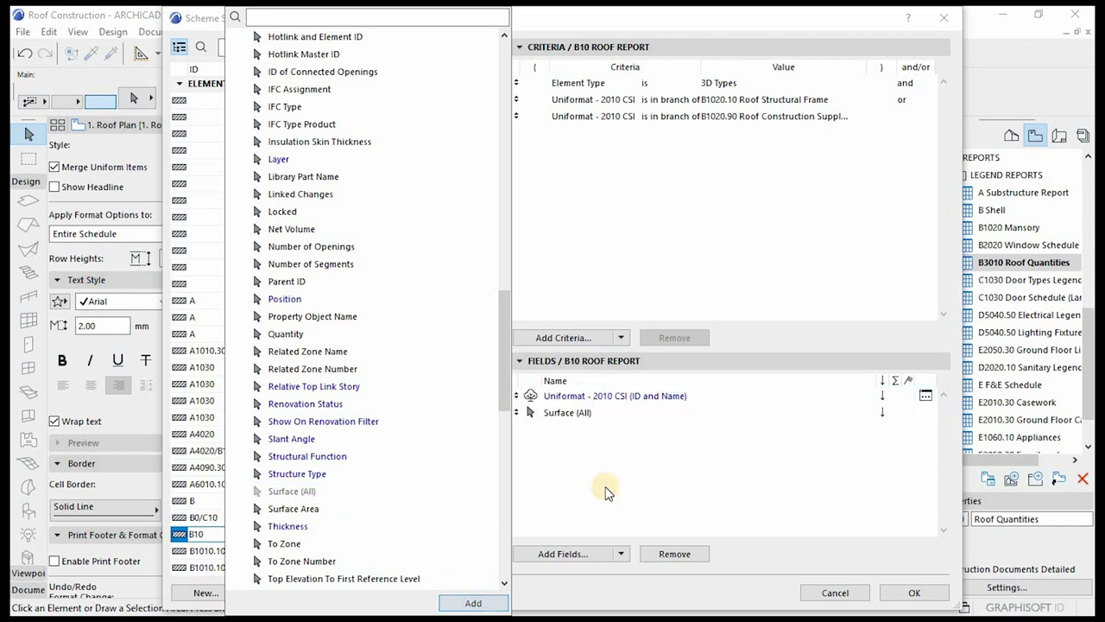
pyautogui.click(563, 555)
pyautogui.click(553, 555)
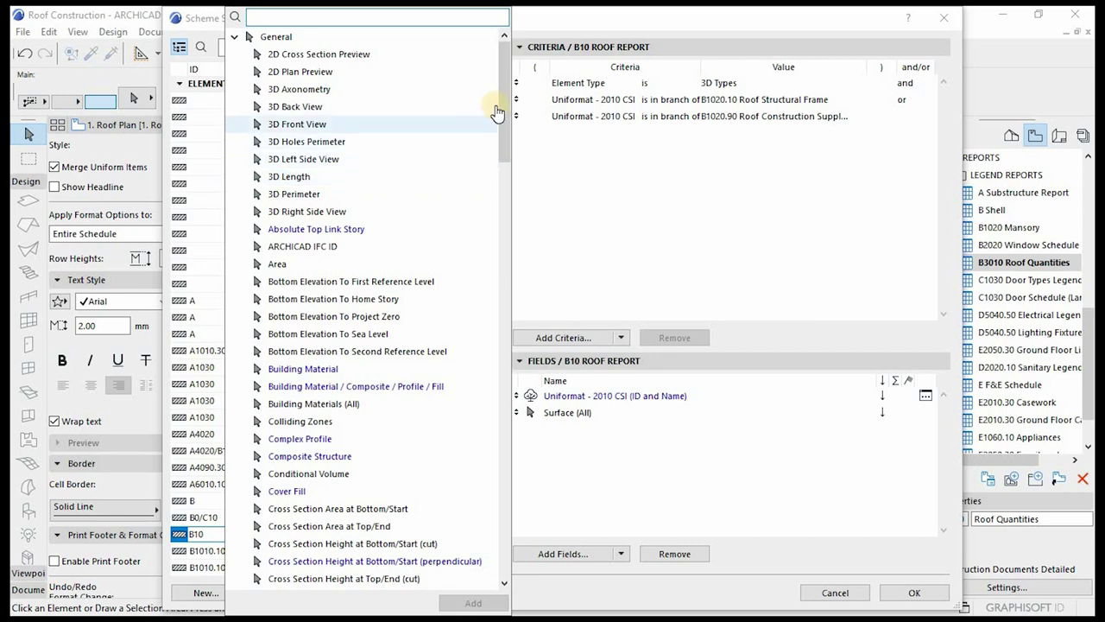
pyautogui.click(494, 106)
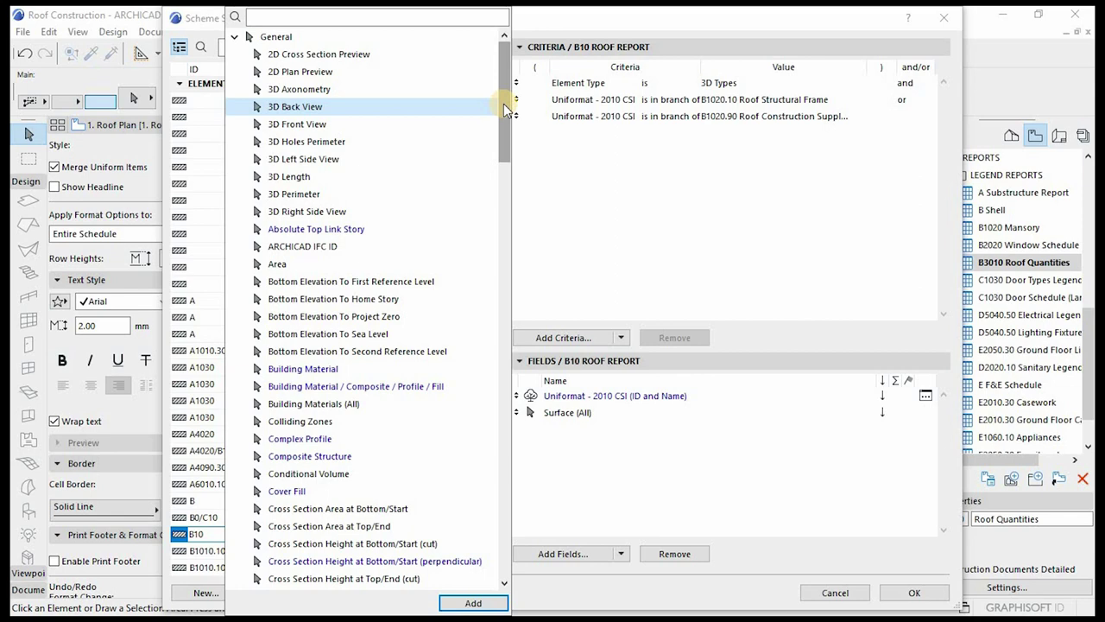
pyautogui.click(691, 184)
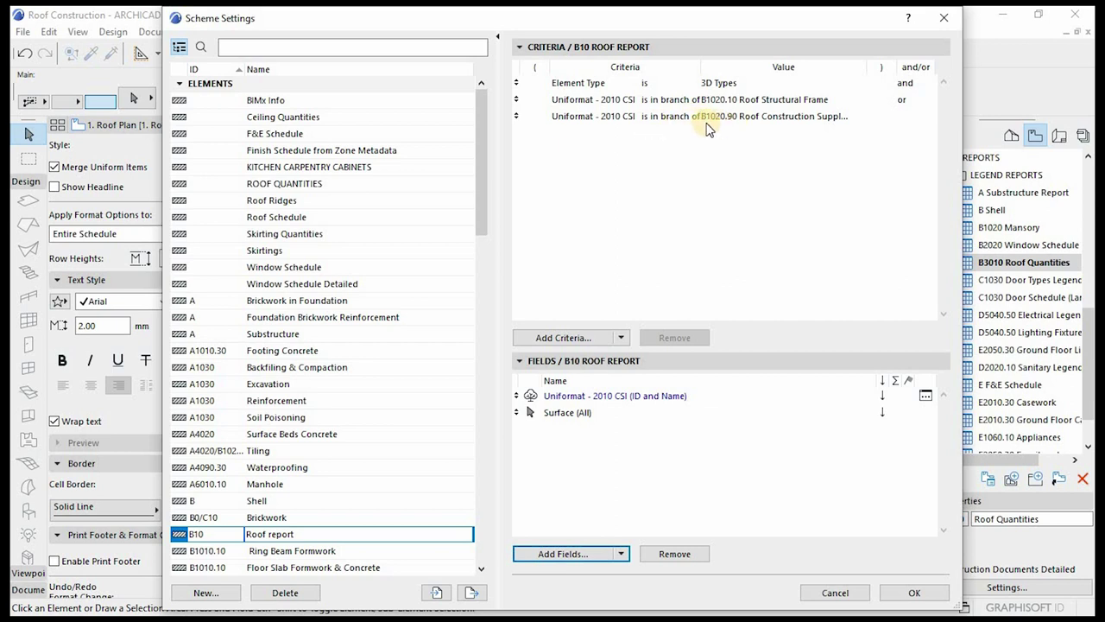
# - Remove the B1020.90 Roof Construction Supplementary Components criterion from the B10 Roof report scheme
pyautogui.click(664, 117)
pyautogui.click(672, 338)
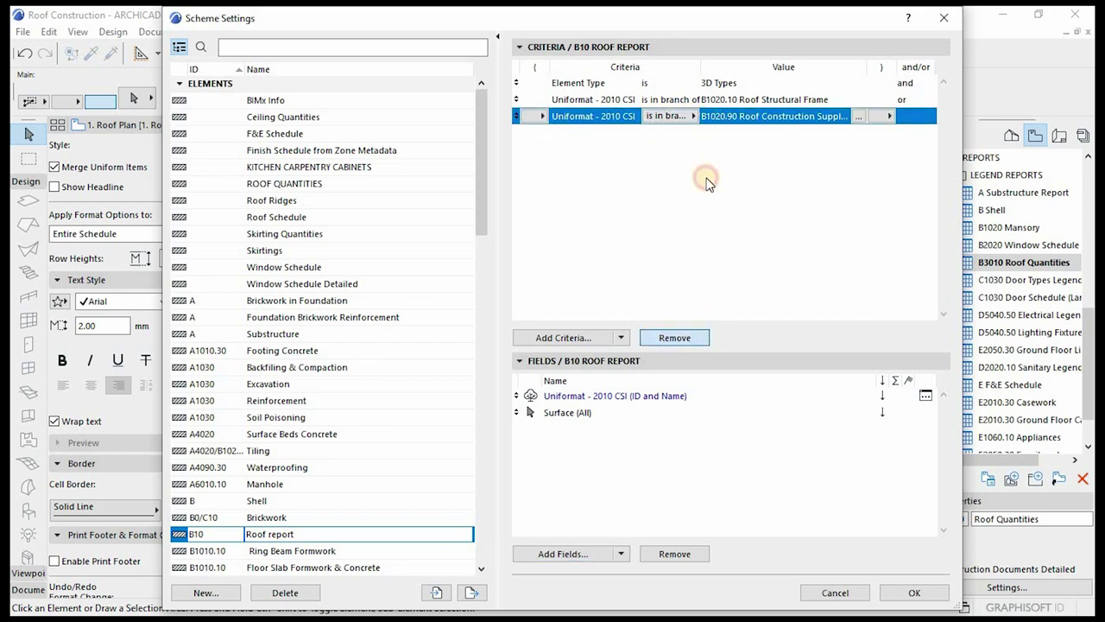
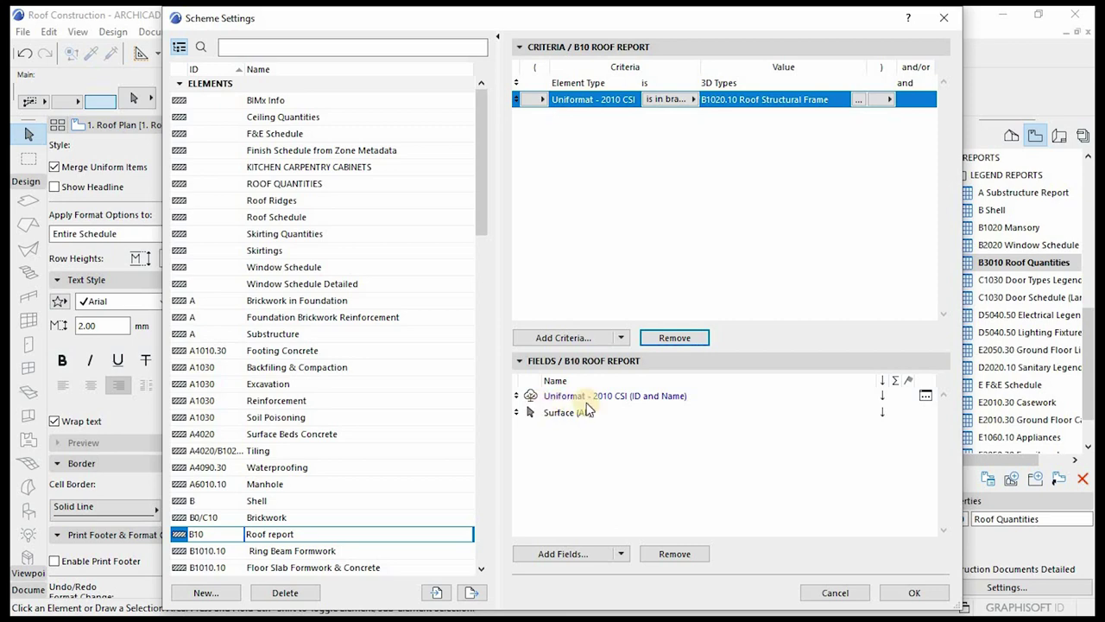
# - Add the general Quantity parameter as a field of the B10 Roof report scheme
pyautogui.click(570, 555)
pyautogui.moveTo(506, 87); pyautogui.dragTo(500, 366)
pyautogui.click(285, 176)
pyautogui.click(473, 603)
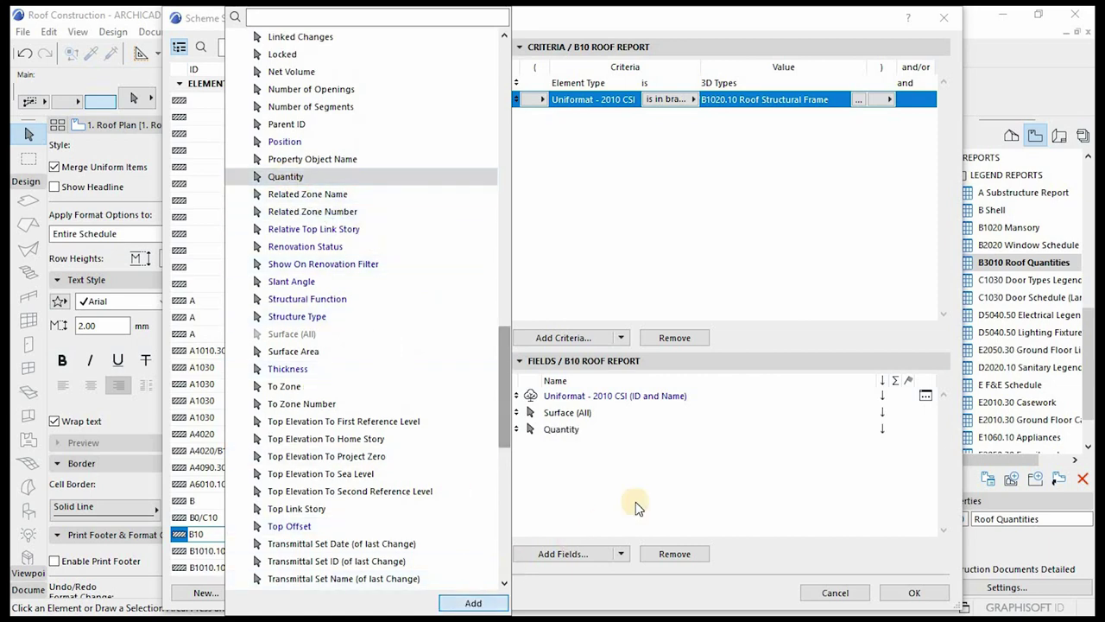
pyautogui.click(557, 464)
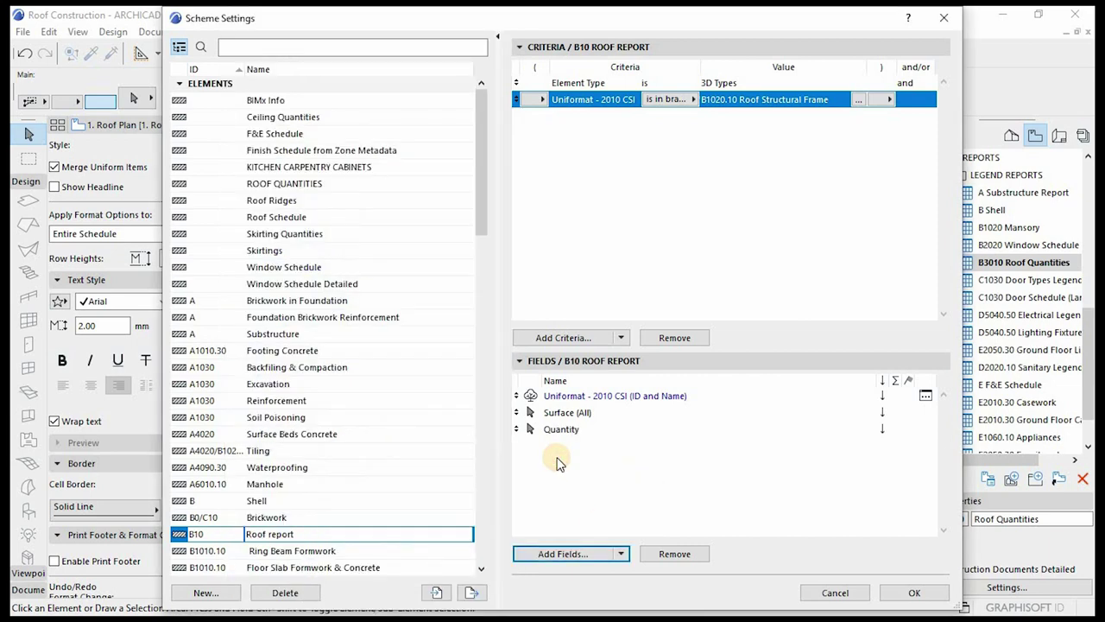
# - Add the general Library Part Name parameter as a field of the B10 Roof report scheme
pyautogui.click(567, 412)
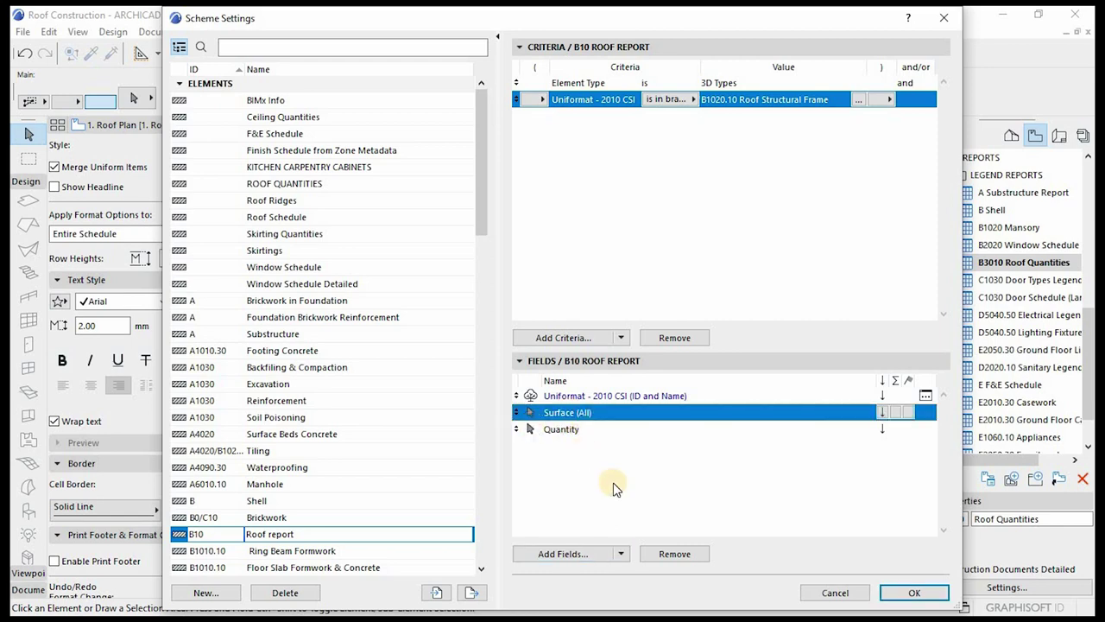
pyautogui.click(569, 555)
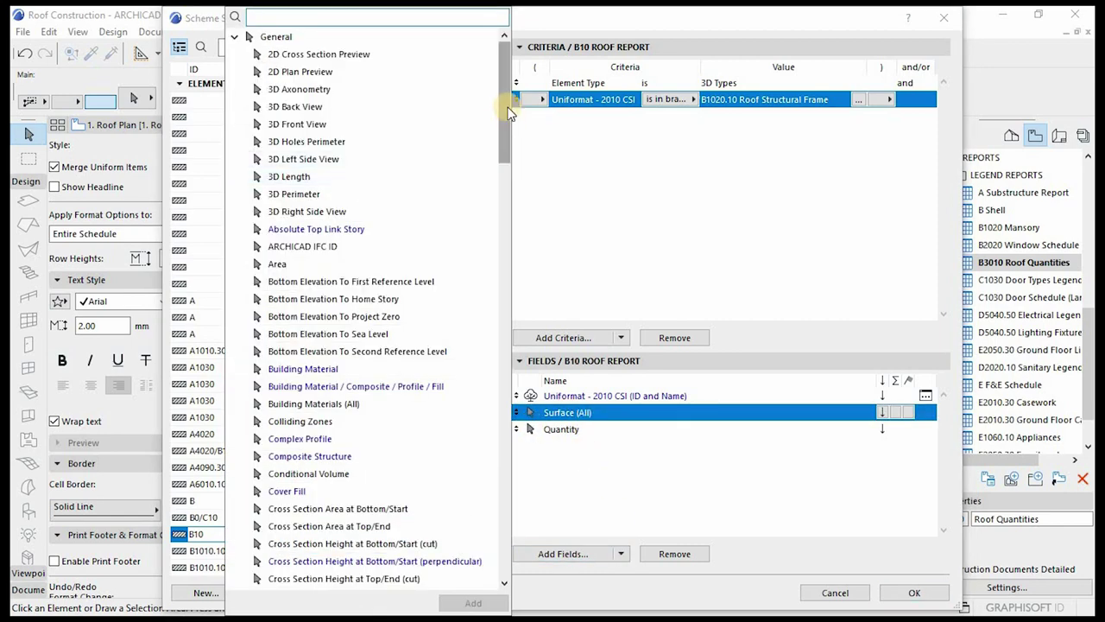
pyautogui.moveTo(505, 143); pyautogui.dragTo(507, 301)
pyautogui.click(306, 390)
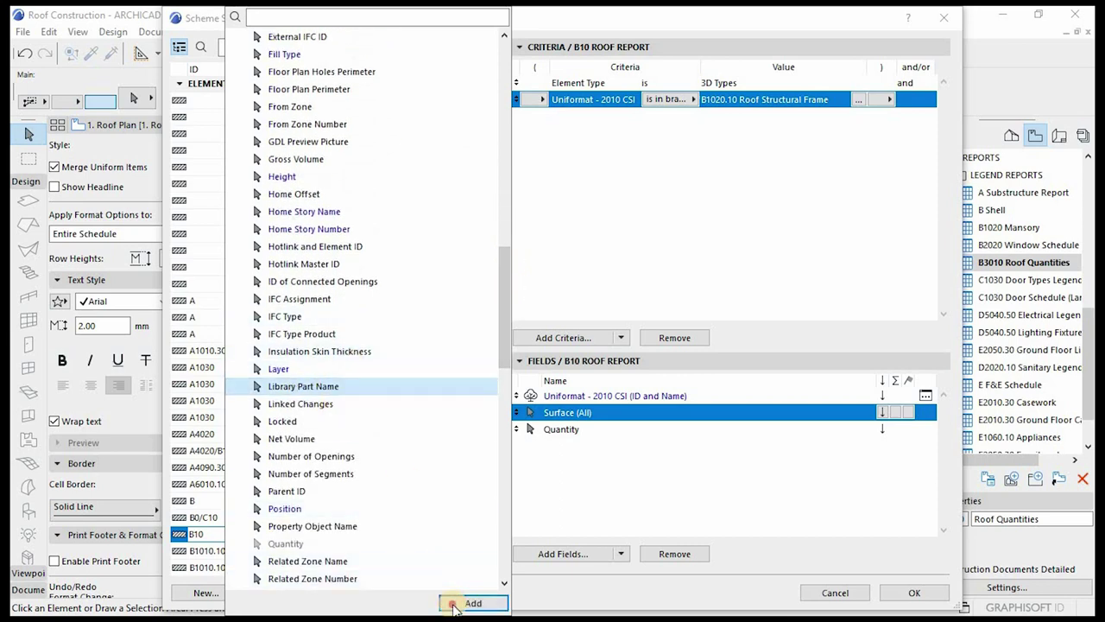
pyautogui.click(471, 602)
# - Move the Library Part Name field directly above Surface (All) and accept the scheme settings
pyautogui.click(523, 456)
pyautogui.moveTo(523, 456); pyautogui.dragTo(517, 413)
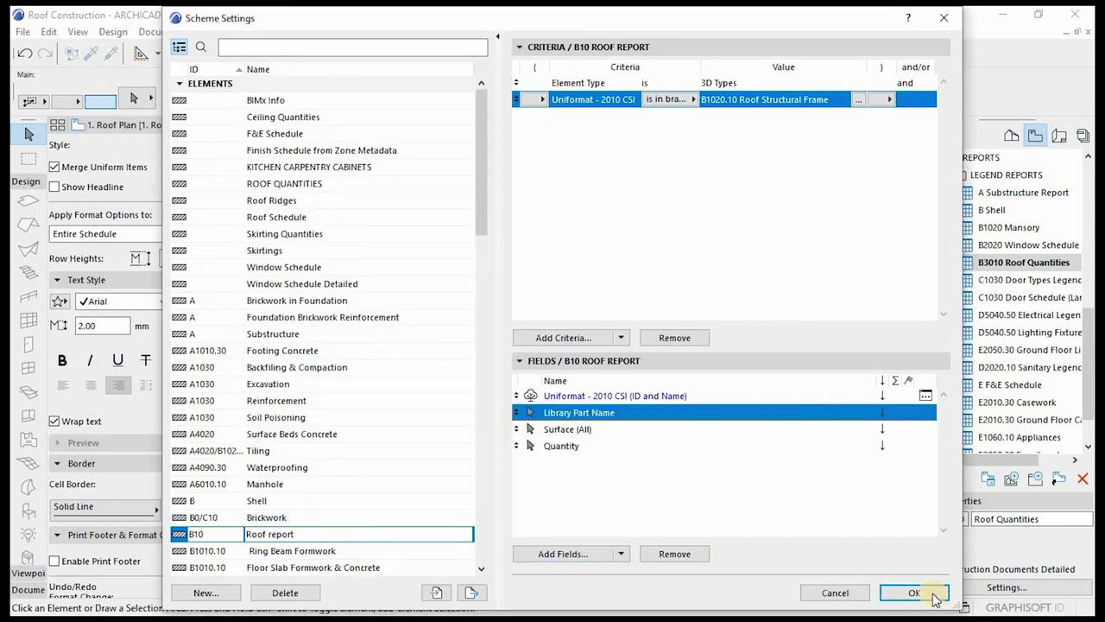
pyautogui.click(914, 592)
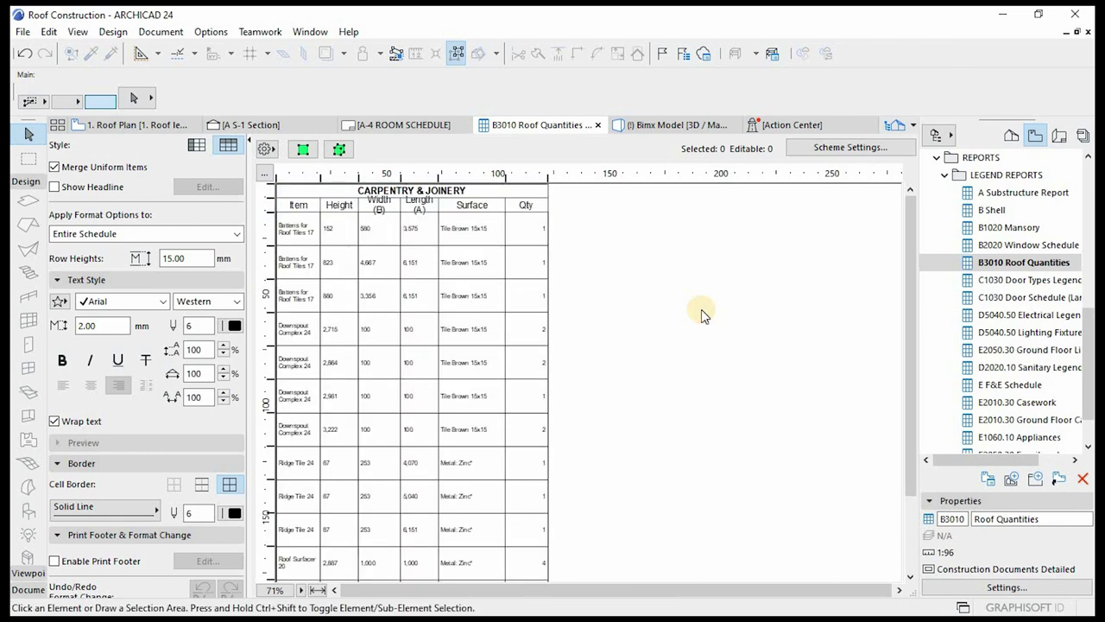
# - Open the B10 Roof report schedule from the project map and widen its Uniformat, Library Part Name and Surface (All) columns to fit their text
pyautogui.click(1012, 136)
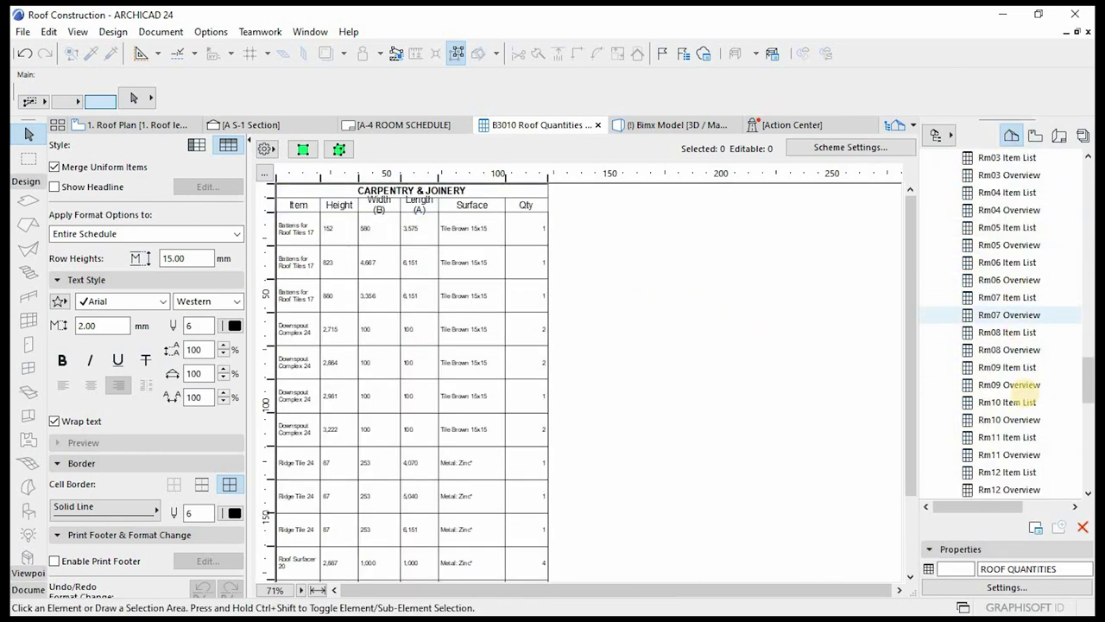
pyautogui.scroll(10, 958, 242)
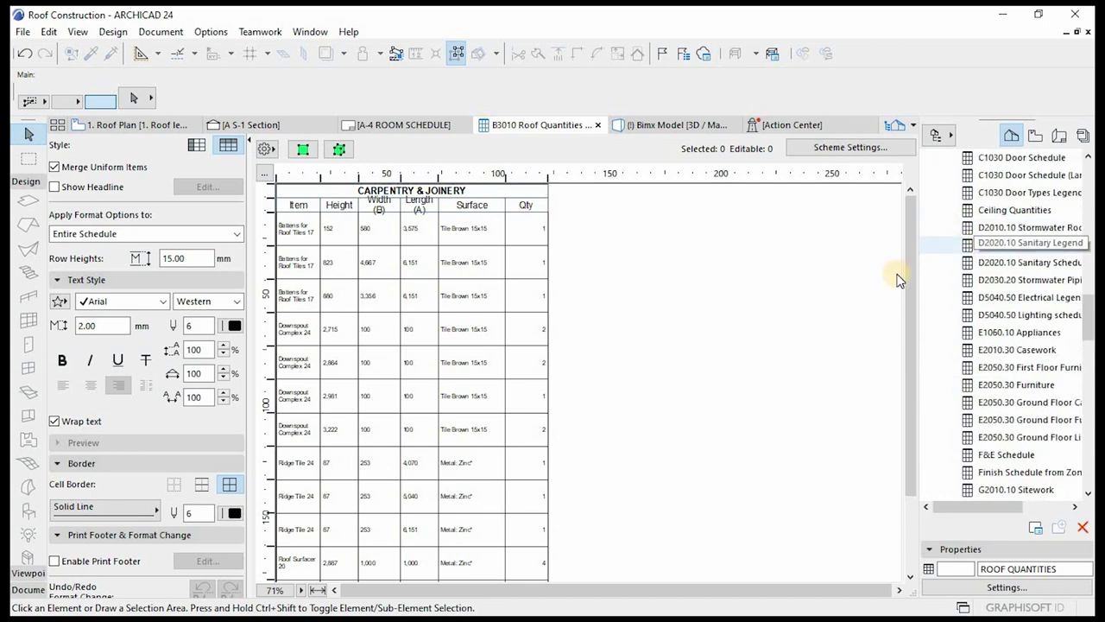
pyautogui.scroll(3, 1015, 343)
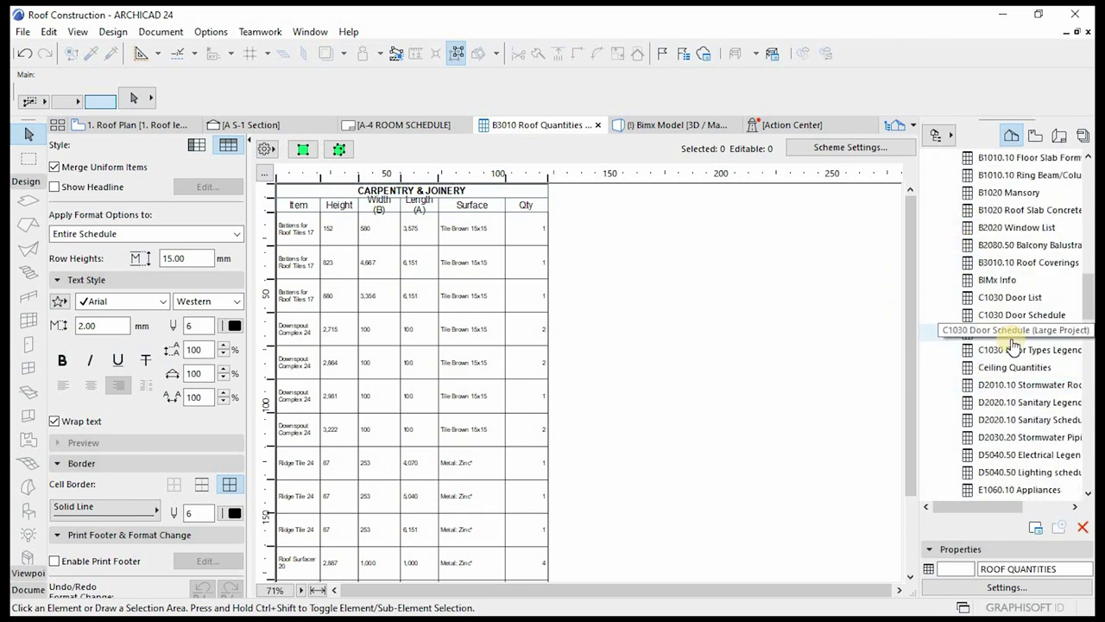
pyautogui.scroll(1, 984, 248)
pyautogui.scroll(1, 984, 249)
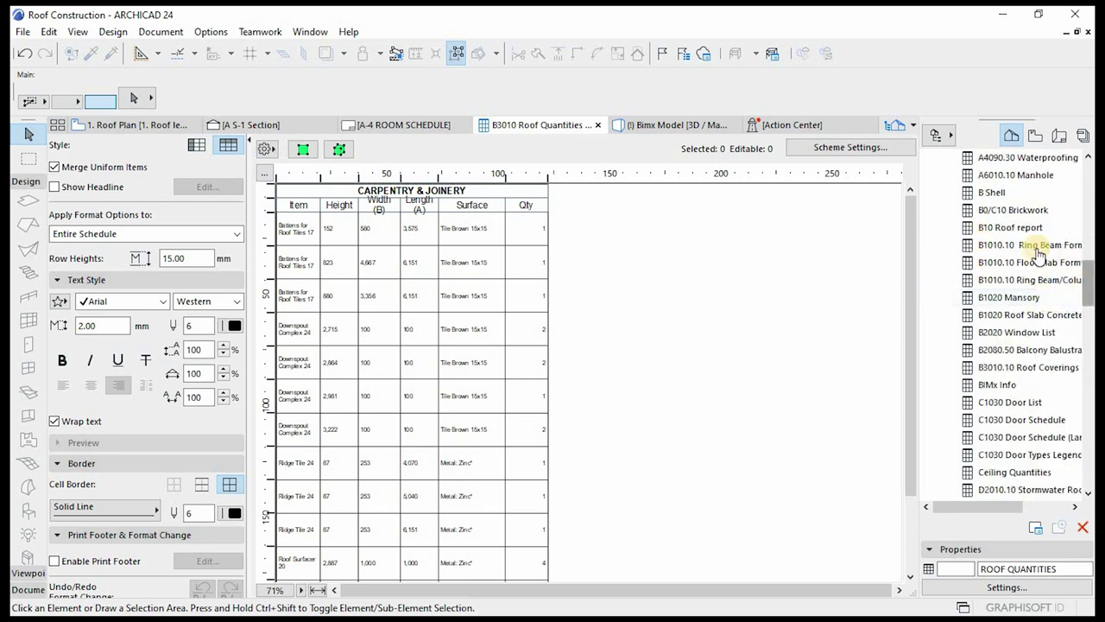
pyautogui.doubleClick(1012, 229)
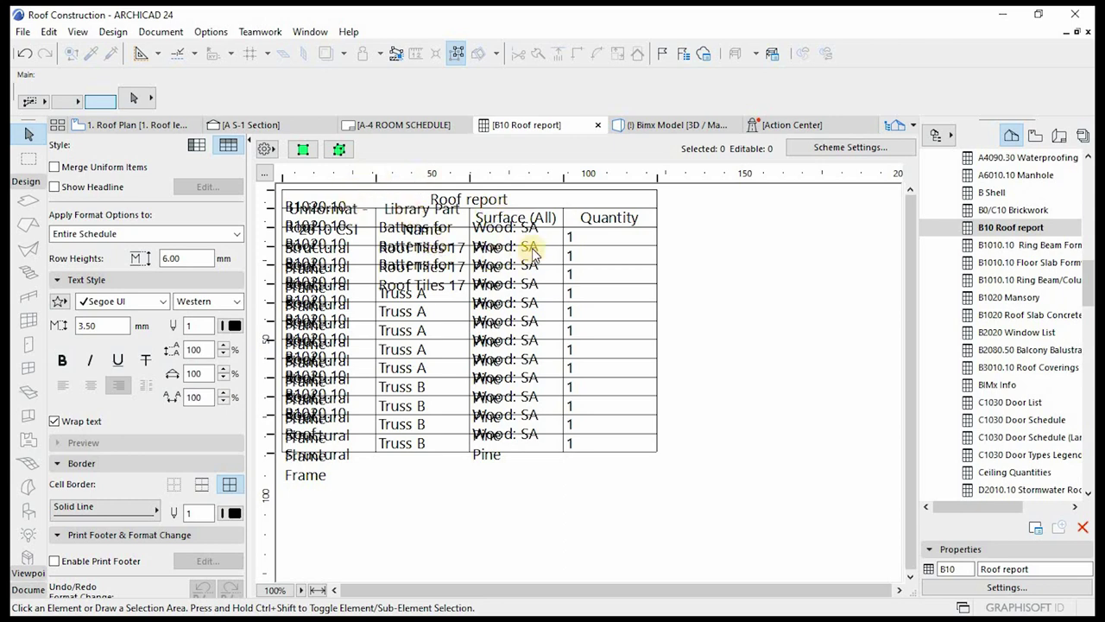
pyautogui.doubleClick(376, 177)
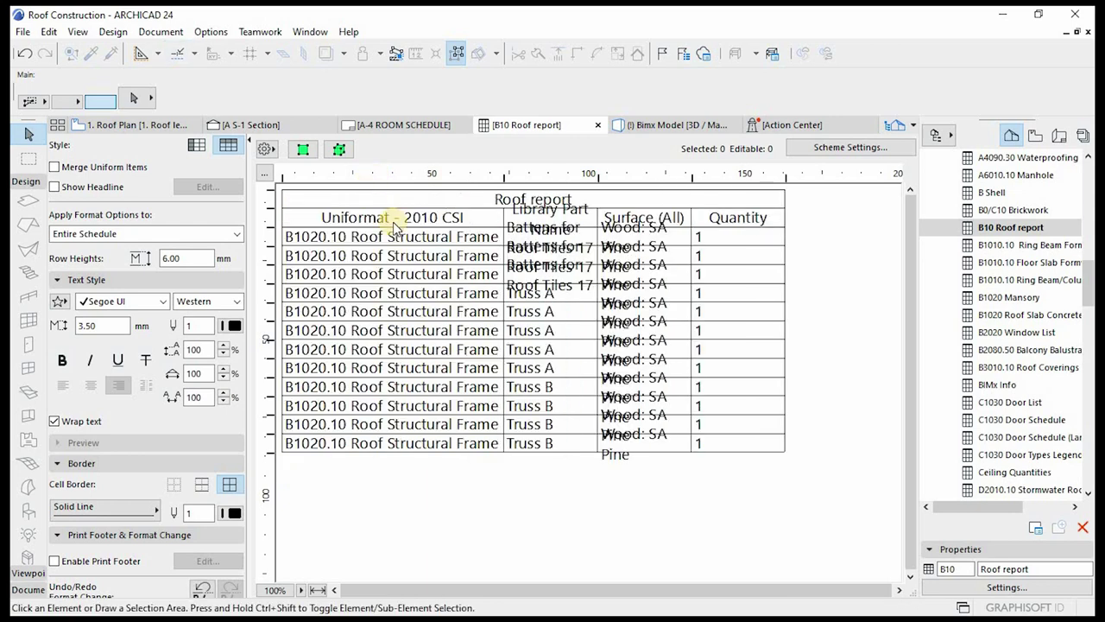
pyautogui.doubleClick(598, 179)
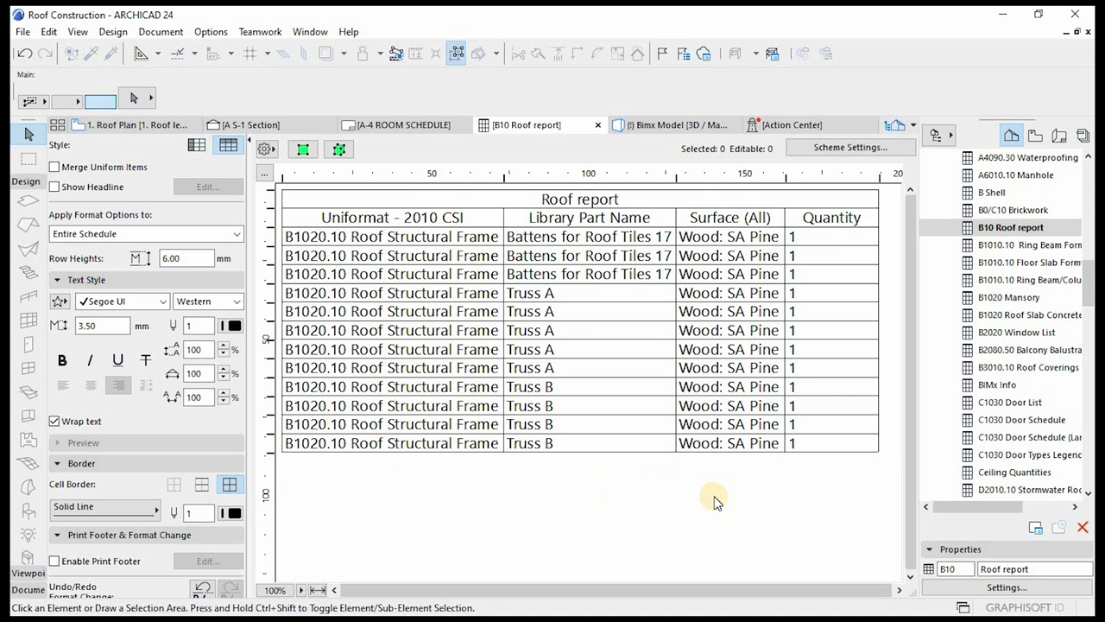
# - Retitle the schedule B10 ROOF STRUCTURE and make the title bold
pyautogui.click(547, 199)
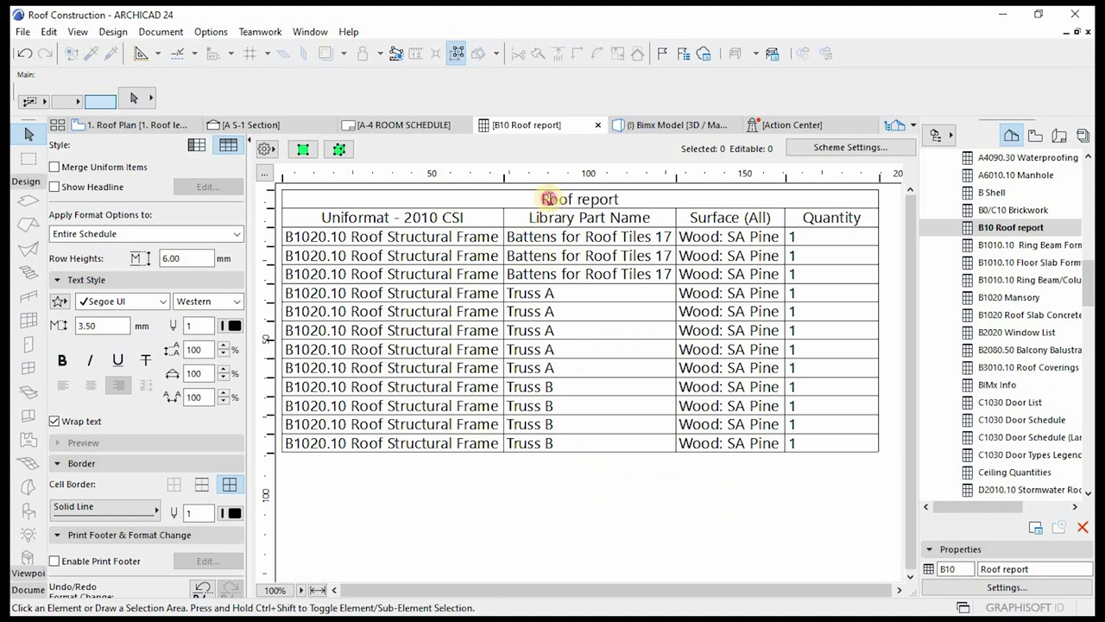
pyautogui.moveTo(424, 195); pyautogui.dragTo(172, 205)
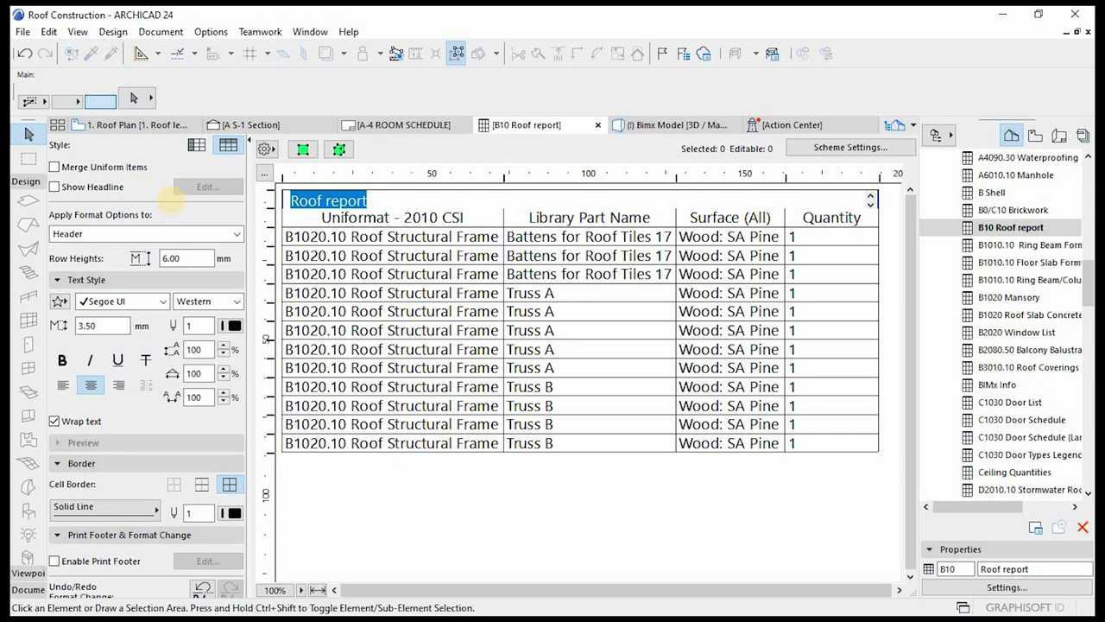
pyautogui.write('b')
pyautogui.press('BackSpace')
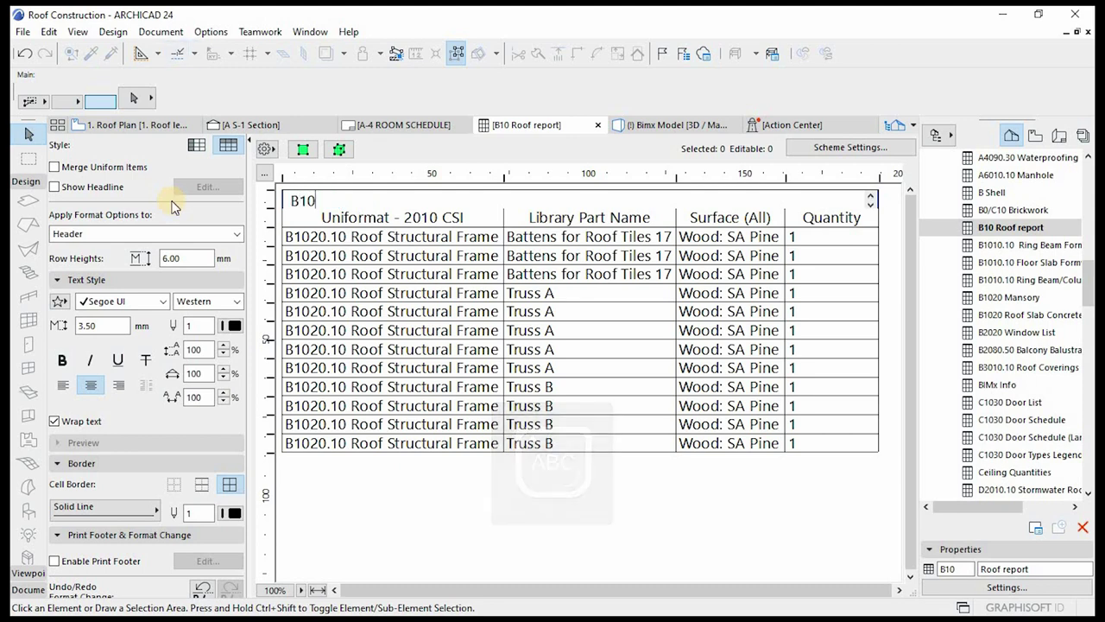
pyautogui.write('B10 ROOF TRUSS')
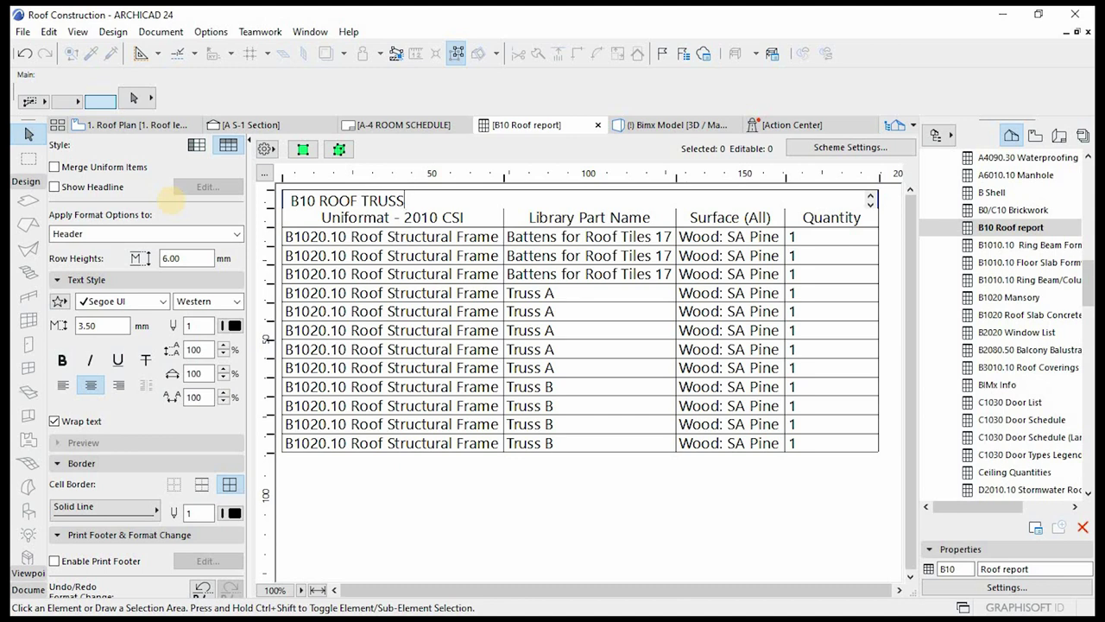
pyautogui.press('BackSpace')
pyautogui.press('BackSpace')
pyautogui.press('BackSpace')
pyautogui.press('BackSpace')
pyautogui.press('BackSpace')
pyautogui.write('STRUCTURE')
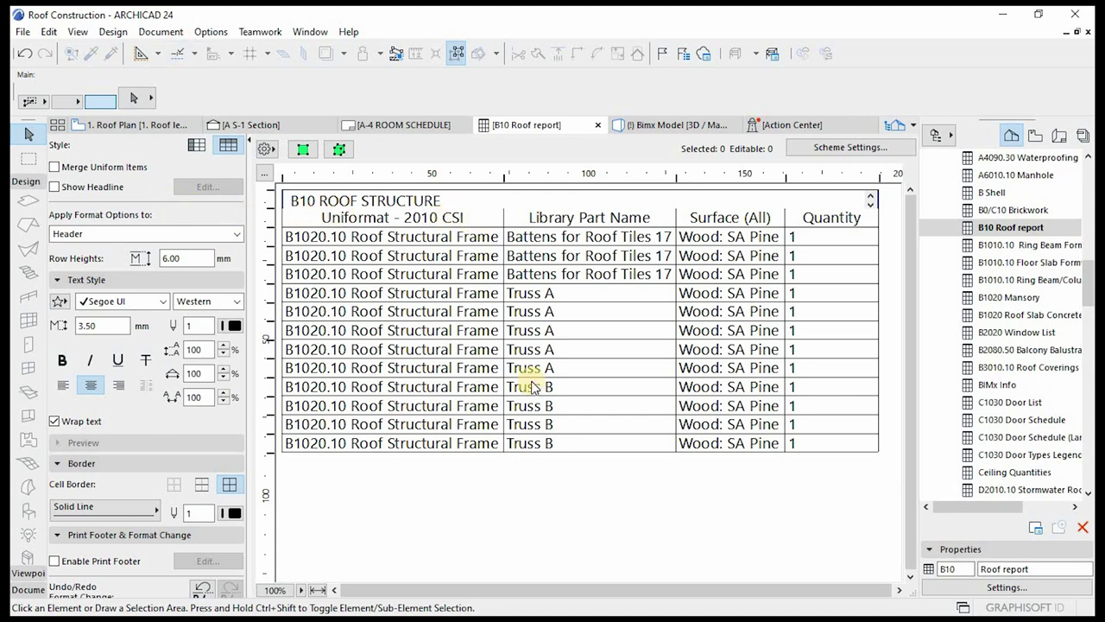
pyautogui.click(62, 360)
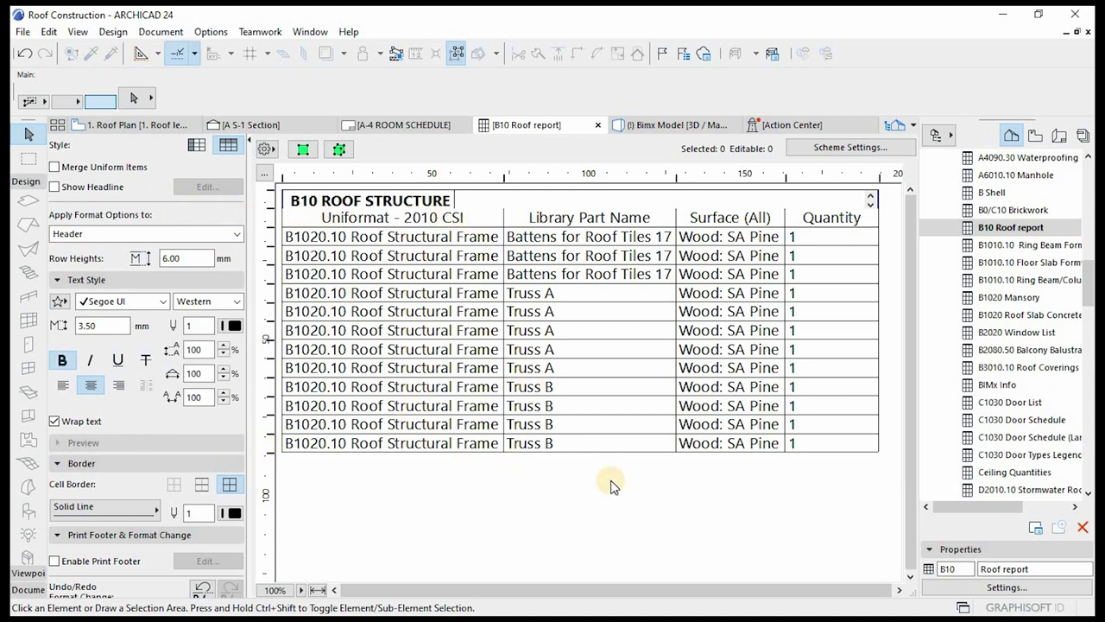
pyautogui.click(612, 484)
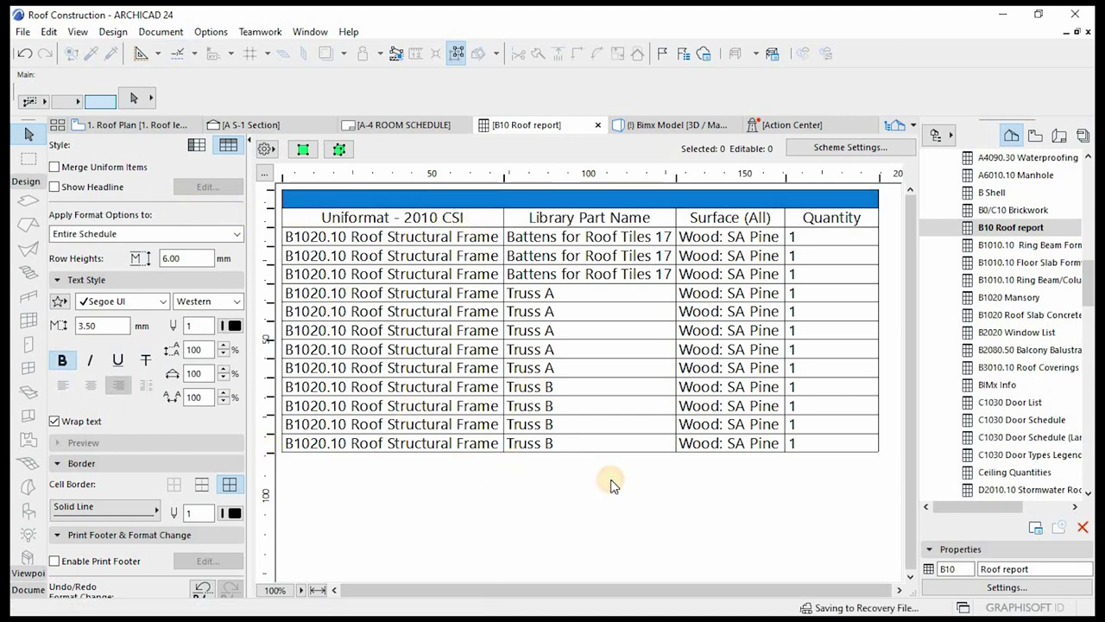
# - Rename the Uniformat column heading to Item and the Library Part Name heading to Des
pyautogui.click(449, 219)
pyautogui.moveTo(432, 221); pyautogui.dragTo(272, 207)
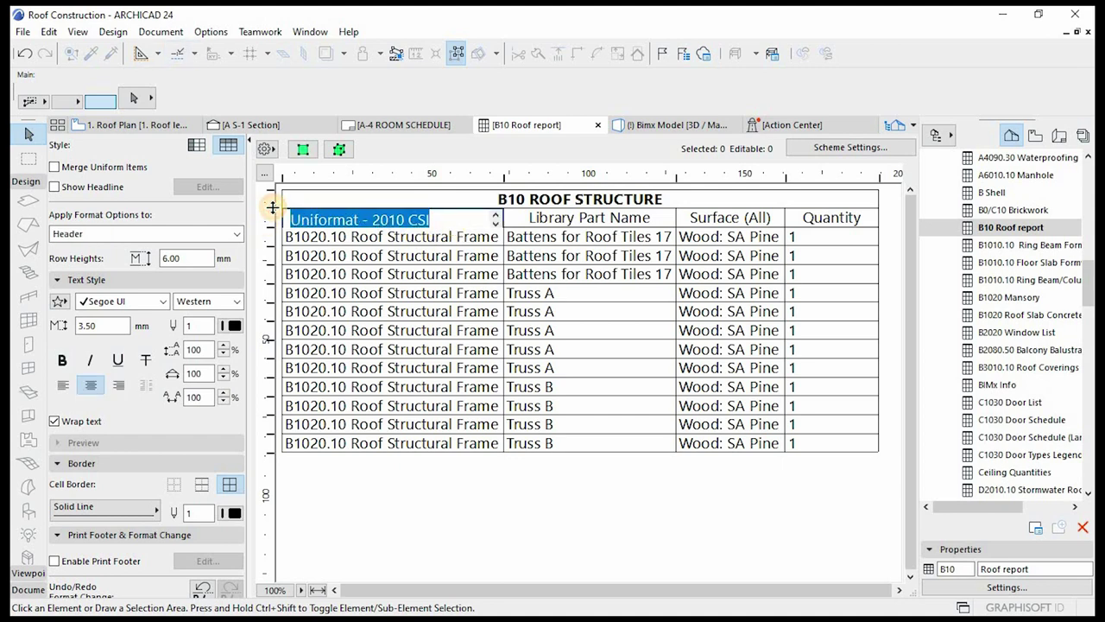
pyautogui.write('iTE')
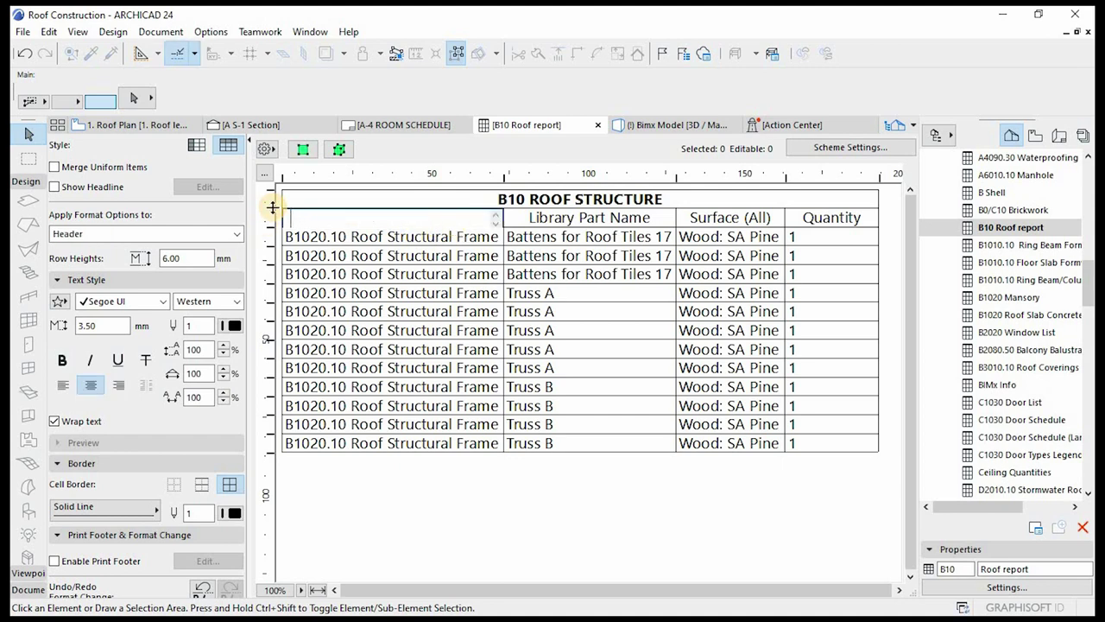
pyautogui.press('BackSpace')
pyautogui.write('Item')
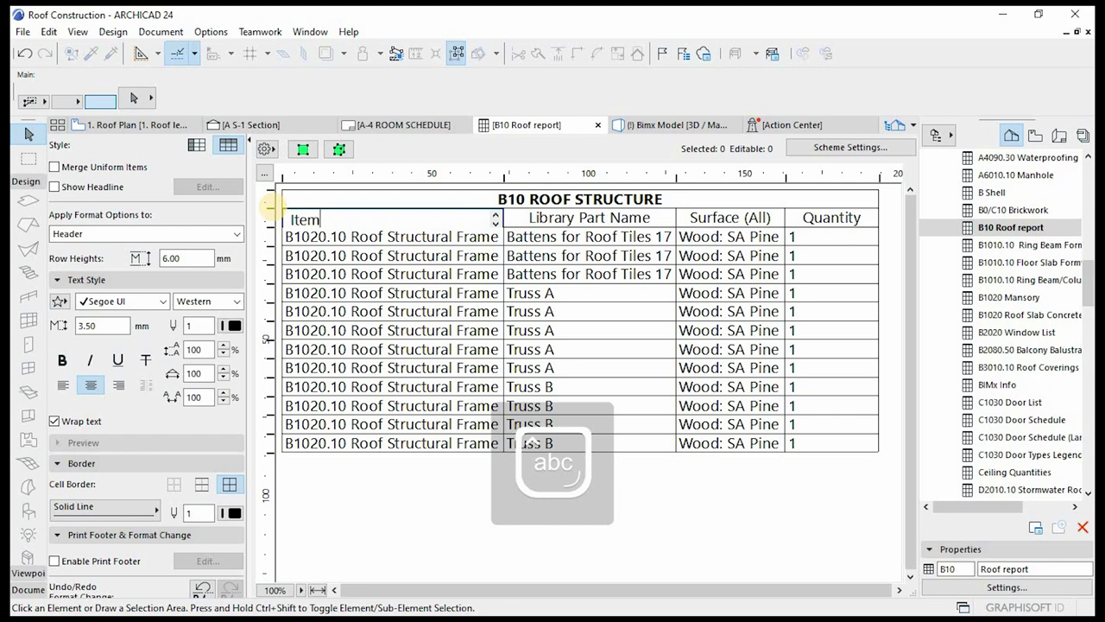
pyautogui.click(584, 239)
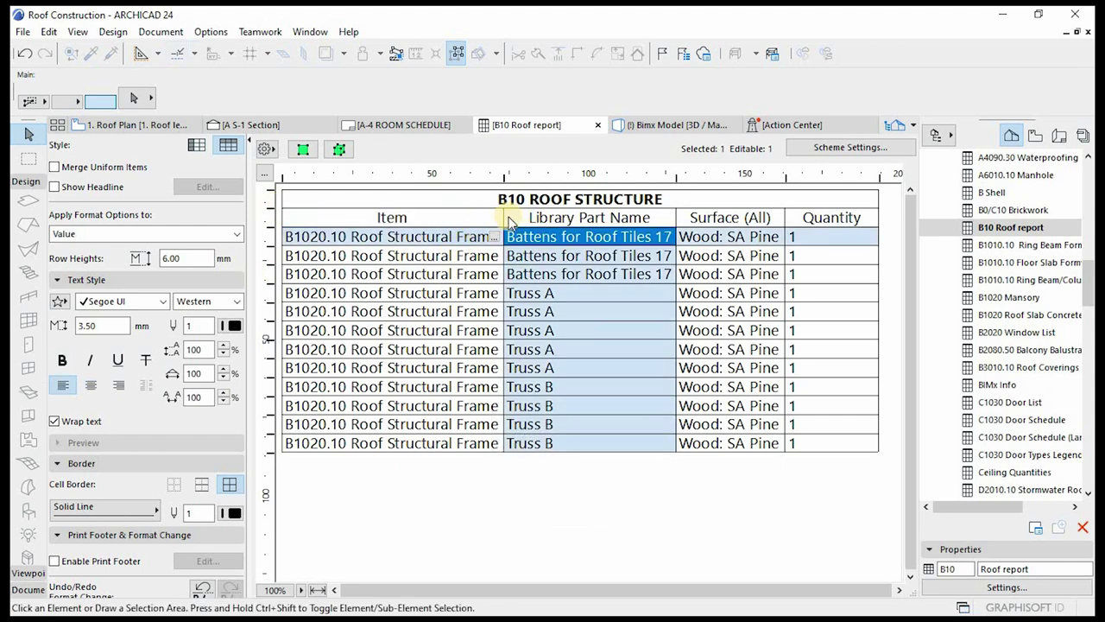
pyautogui.click(630, 221)
pyautogui.moveTo(648, 221); pyautogui.dragTo(500, 223)
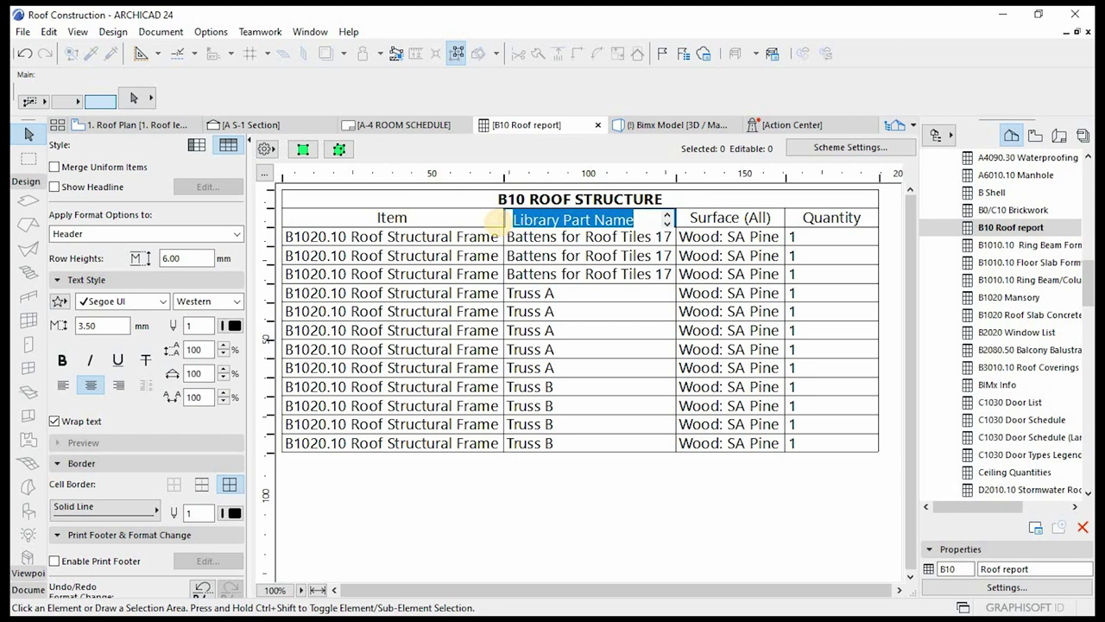
pyautogui.write('Des')
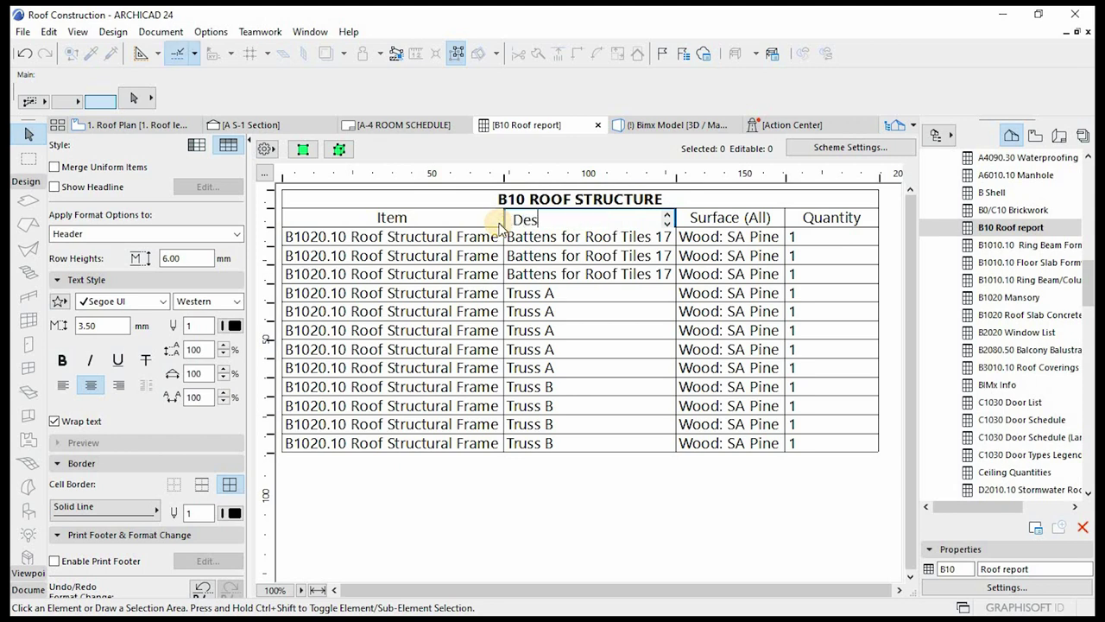
# - Rename the heading of the Uniformat classification column to CODE
pyautogui.click(424, 217)
pyautogui.click(415, 216)
pyautogui.doubleClick(353, 217)
pyautogui.moveTo(353, 217); pyautogui.dragTo(268, 222)
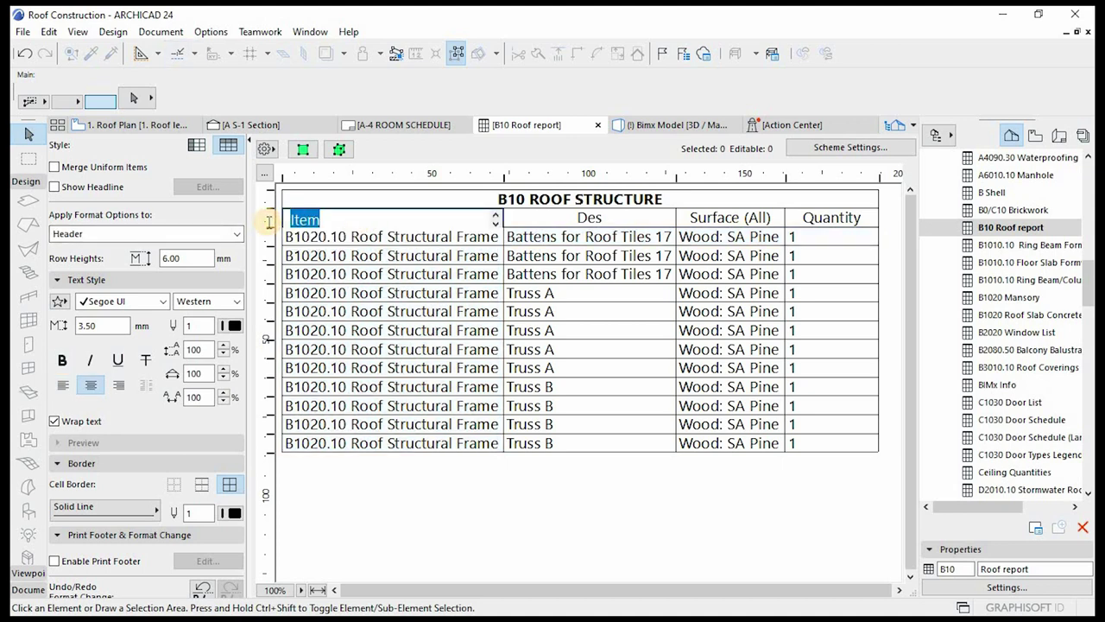
pyautogui.write('CODE')
pyautogui.click(493, 299)
# - Rename the heading of the library part column to Item
pyautogui.click(579, 217)
pyautogui.doubleClick(581, 220)
pyautogui.moveTo(581, 220); pyautogui.dragTo(471, 223)
pyautogui.write('Item')
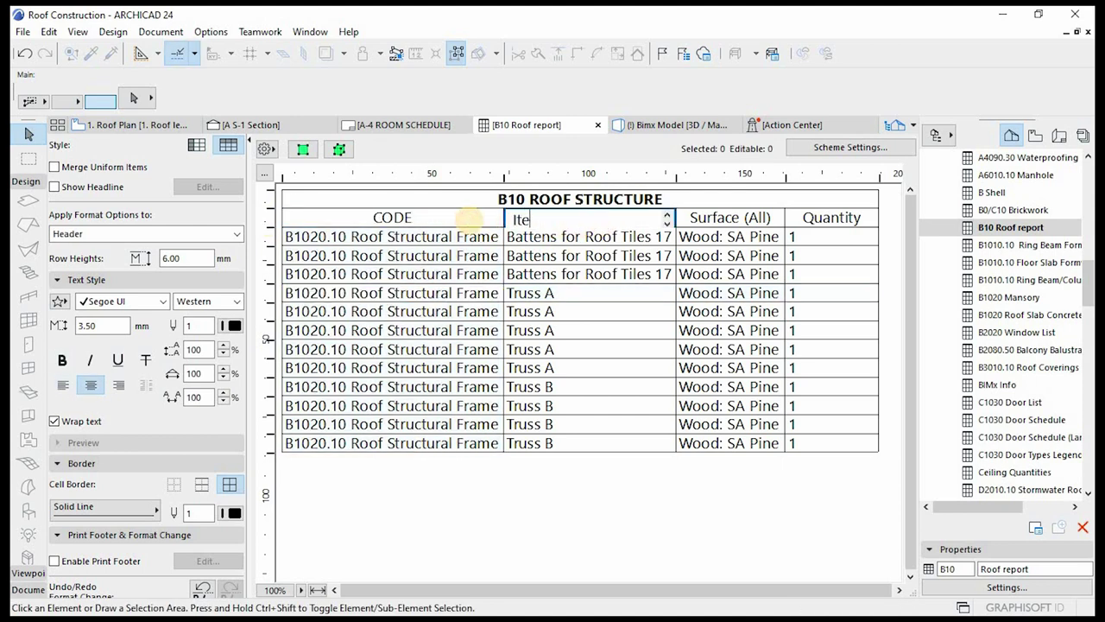
pyautogui.click(749, 348)
# - Rename the Surface (All) column heading to Material
pyautogui.click(726, 219)
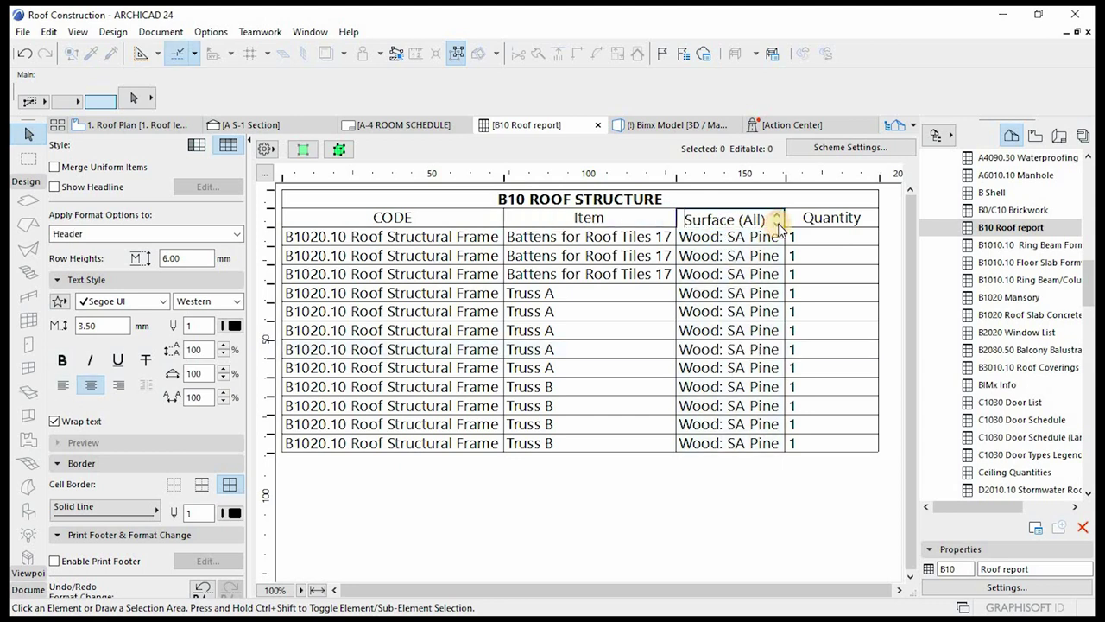
pyautogui.moveTo(753, 220); pyautogui.dragTo(685, 198)
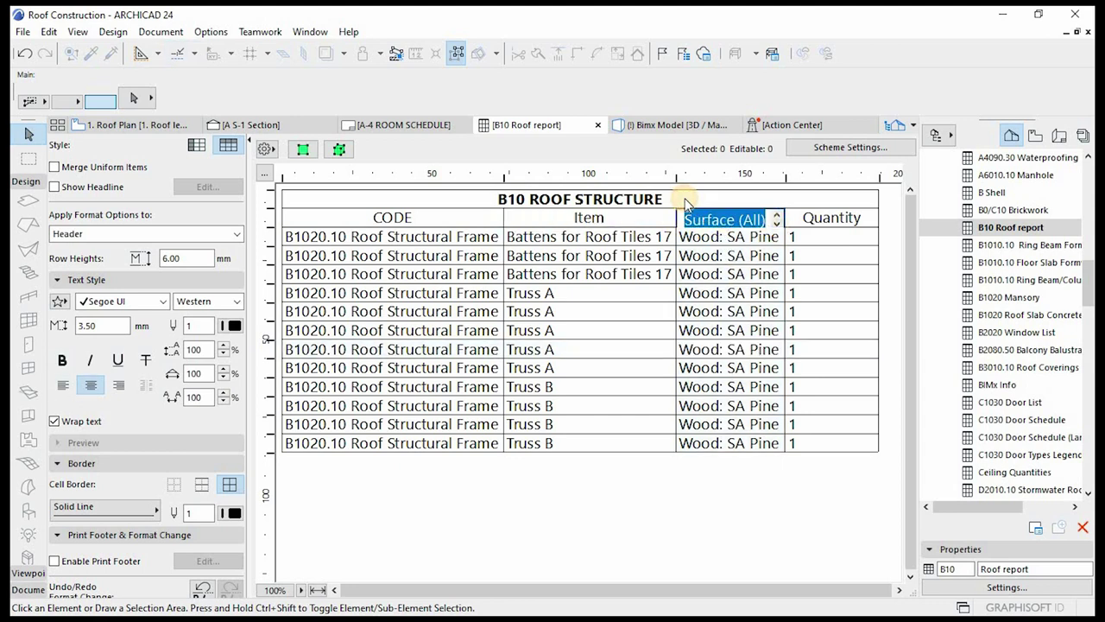
pyautogui.write('Mete')
pyautogui.write('r')
pyautogui.press('BackSpace')
pyautogui.press('BackSpace')
pyautogui.press('BackSpace')
pyautogui.press('BackSpace')
pyautogui.write('aterial')
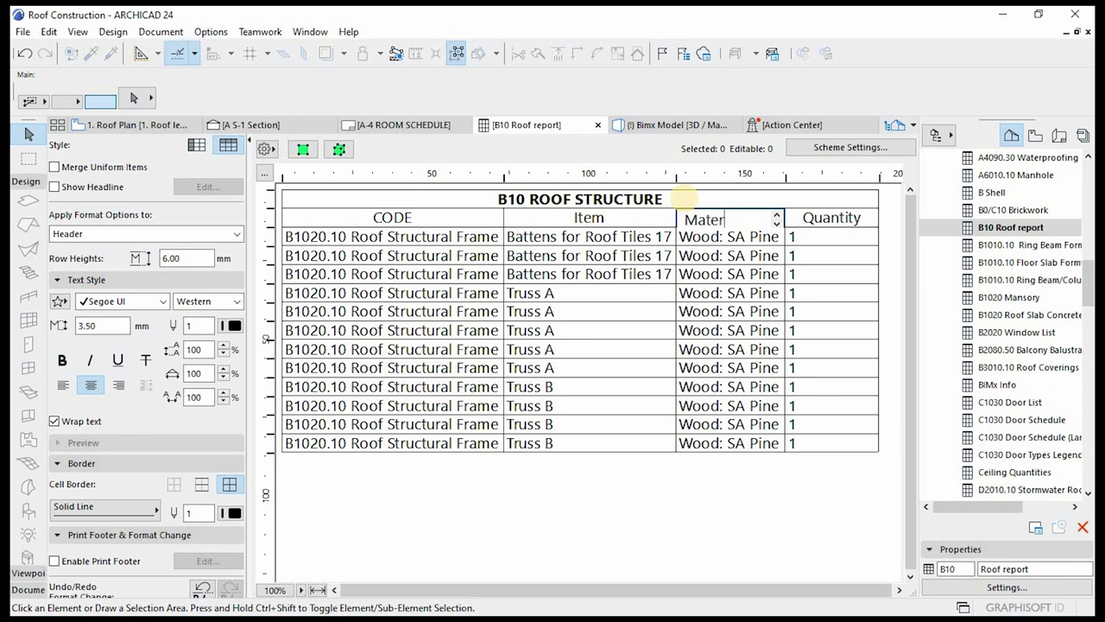
# - Make the CODE, Item, Material and Quantity column headings bold
pyautogui.click(814, 219)
pyautogui.click(371, 220)
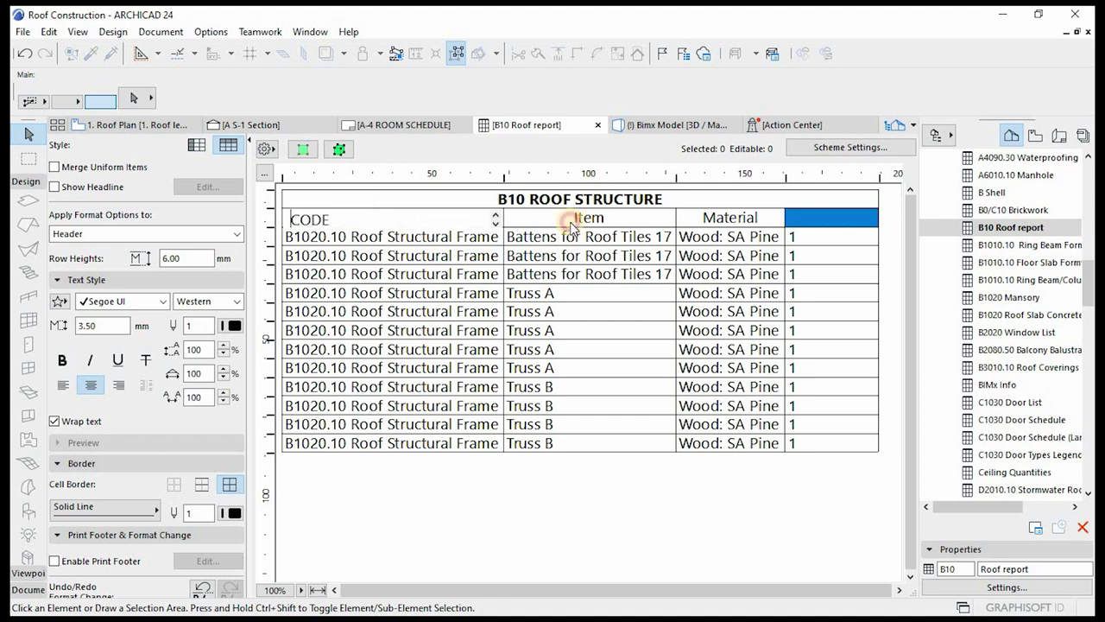
pyautogui.moveTo(388, 217); pyautogui.dragTo(730, 217)
pyautogui.click(61, 360)
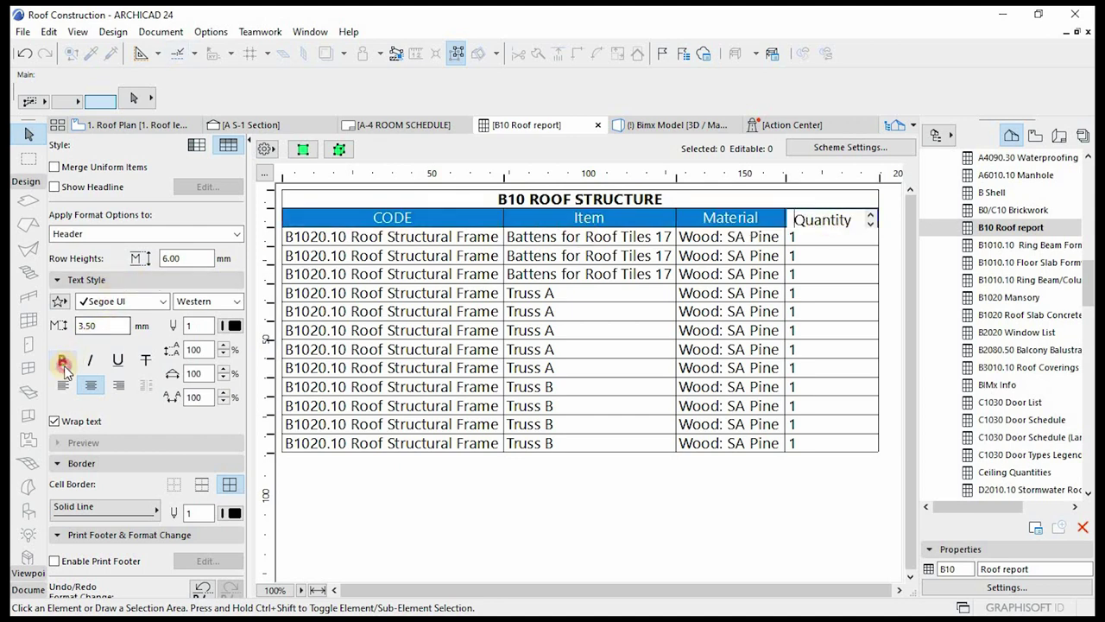
pyautogui.click(741, 385)
pyautogui.click(609, 509)
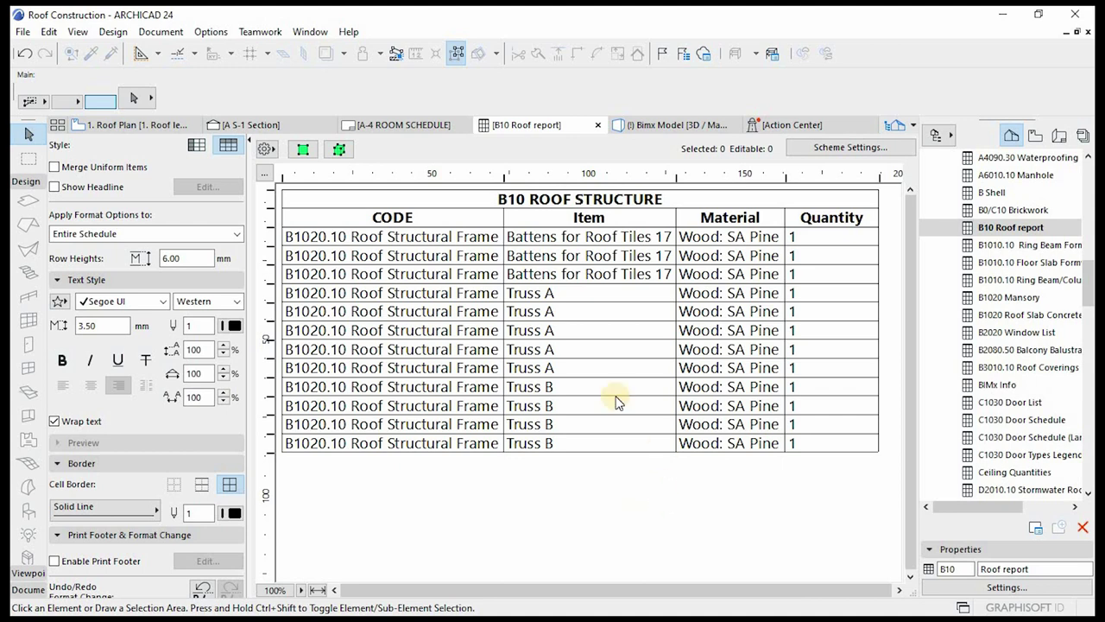
# - Merge the uniform items of the roof structure schedule into single rows with combined quantities
pyautogui.click(61, 171)
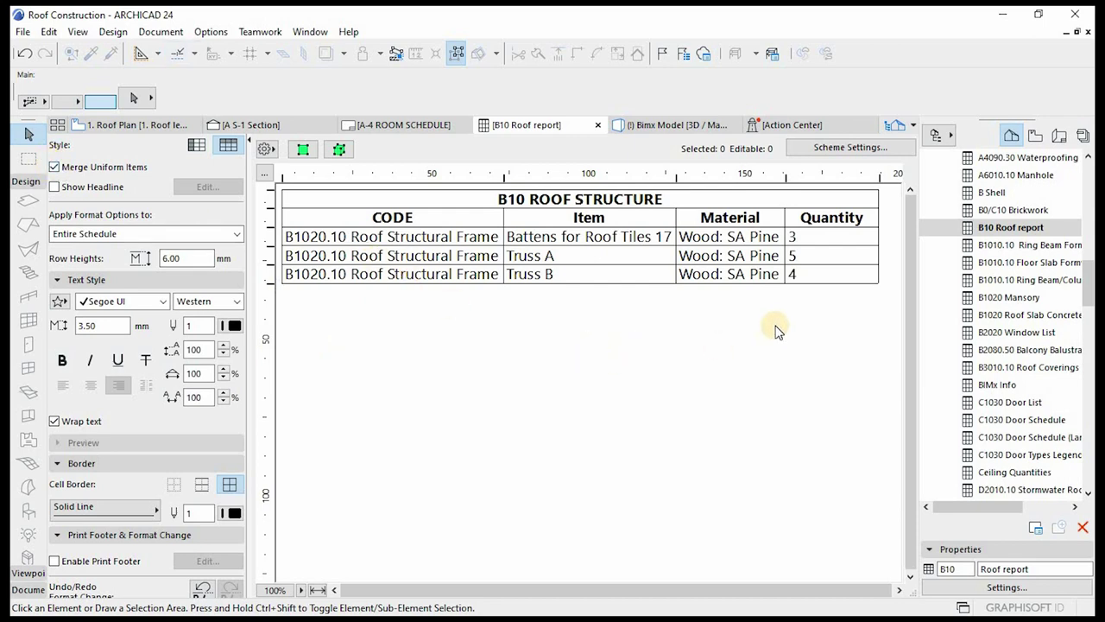
pyautogui.click(812, 274)
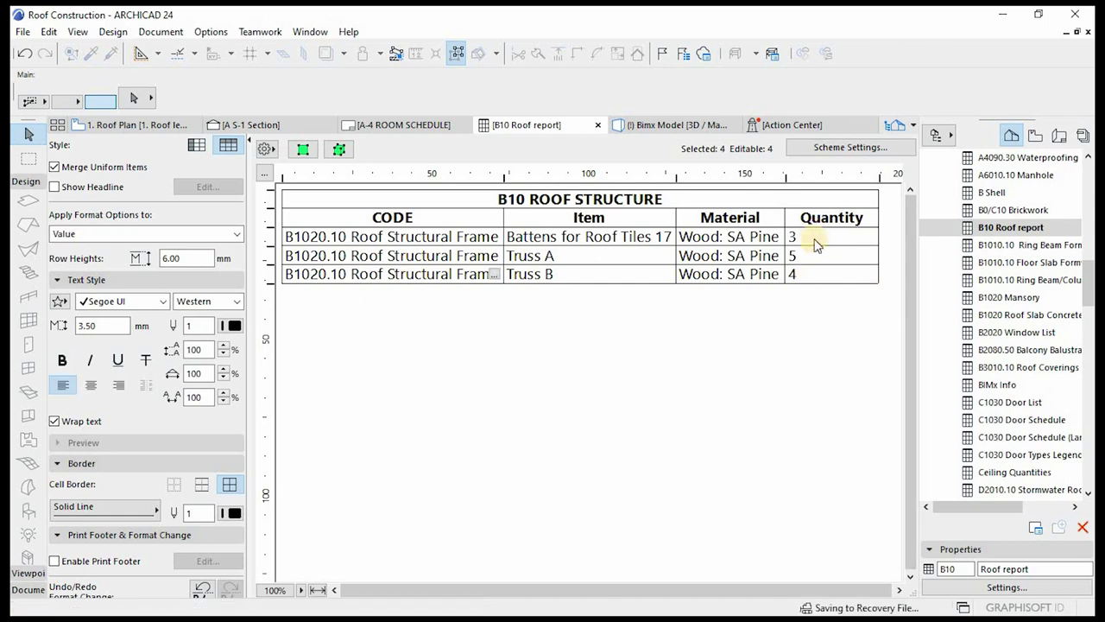
# - Examine the merged quantities of the battens, Truss A and Truss B rows in the roof structure schedule
pyautogui.click(803, 298)
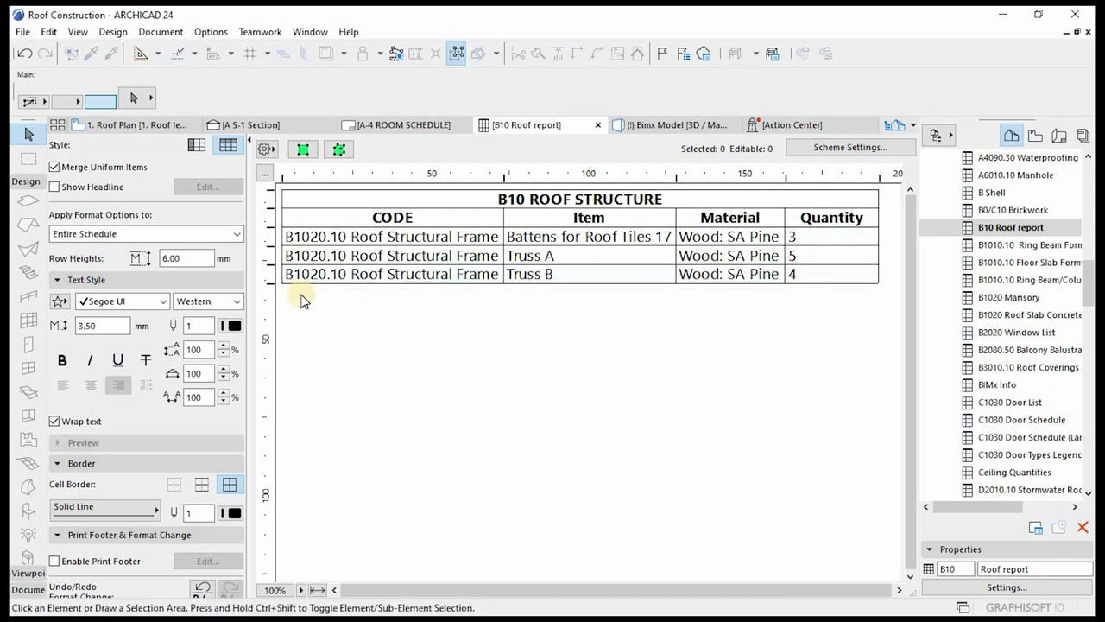
pyautogui.click(565, 275)
pyautogui.click(819, 274)
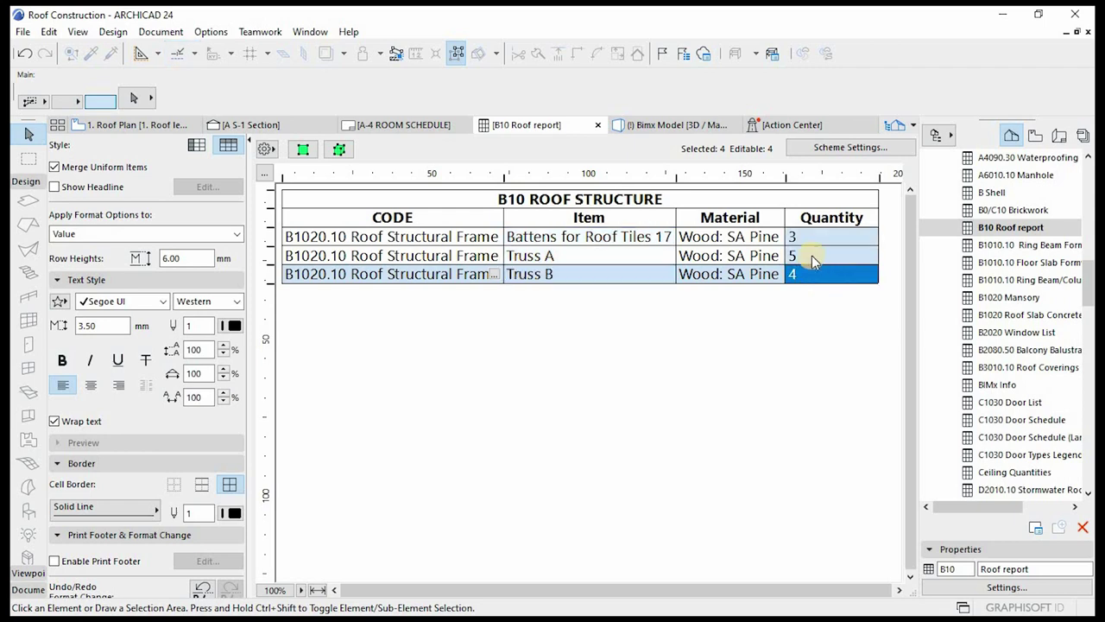
pyautogui.click(812, 256)
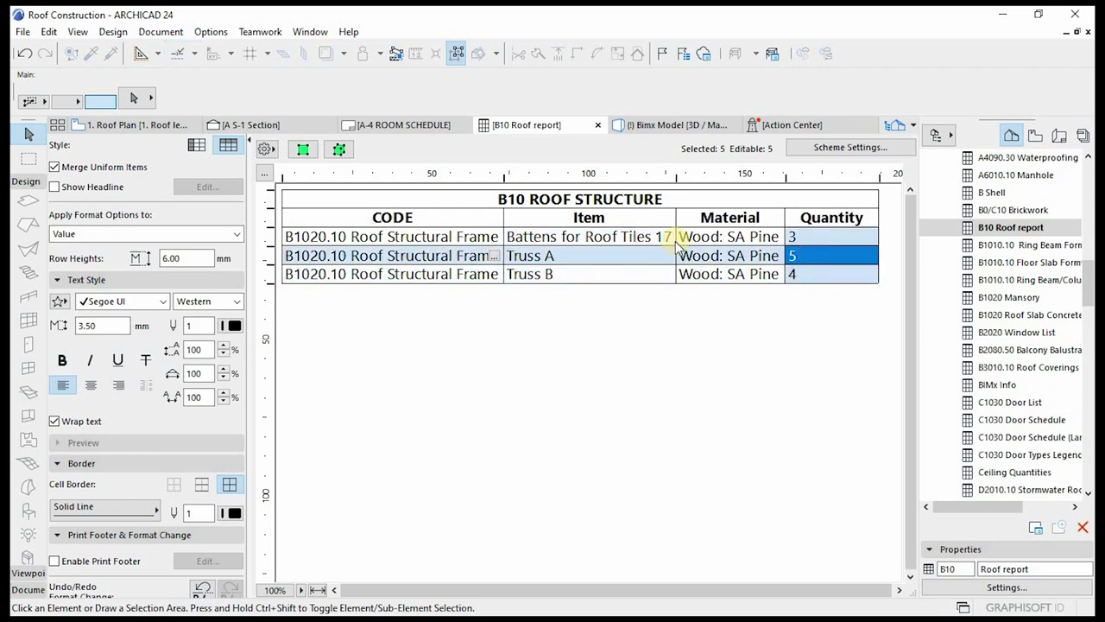
pyautogui.click(532, 242)
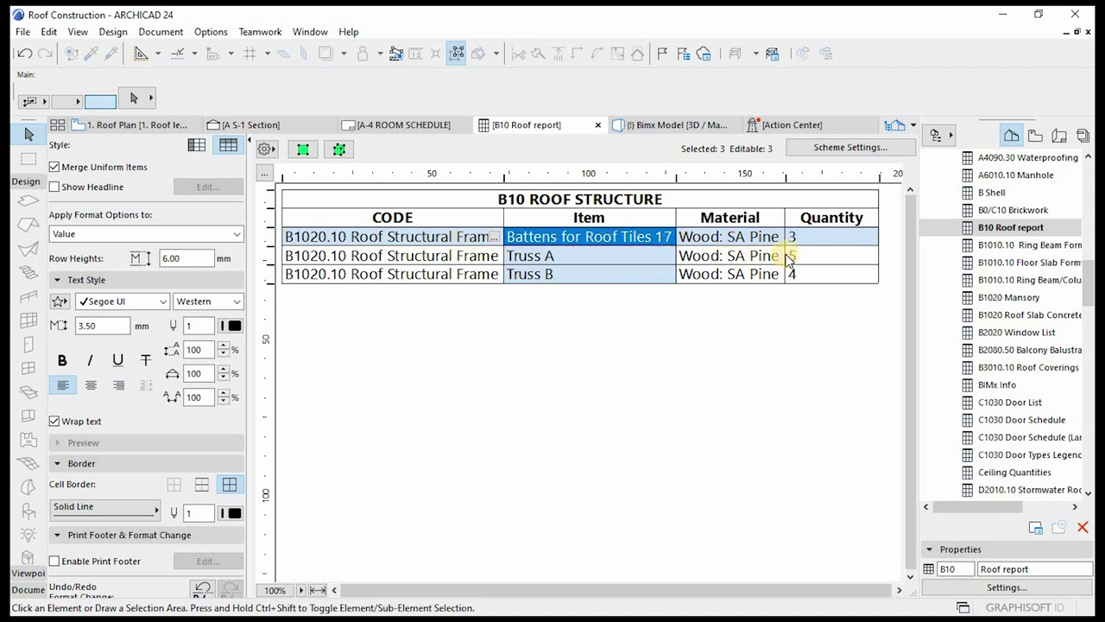
pyautogui.click(821, 242)
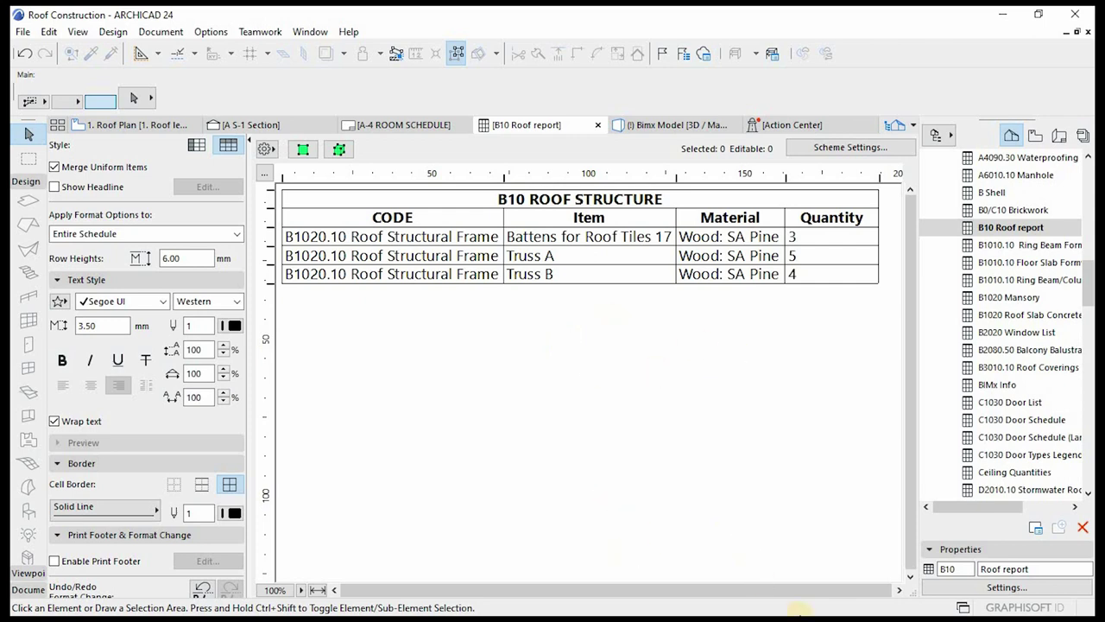
pyautogui.press('super')
pyautogui.click(914, 601)
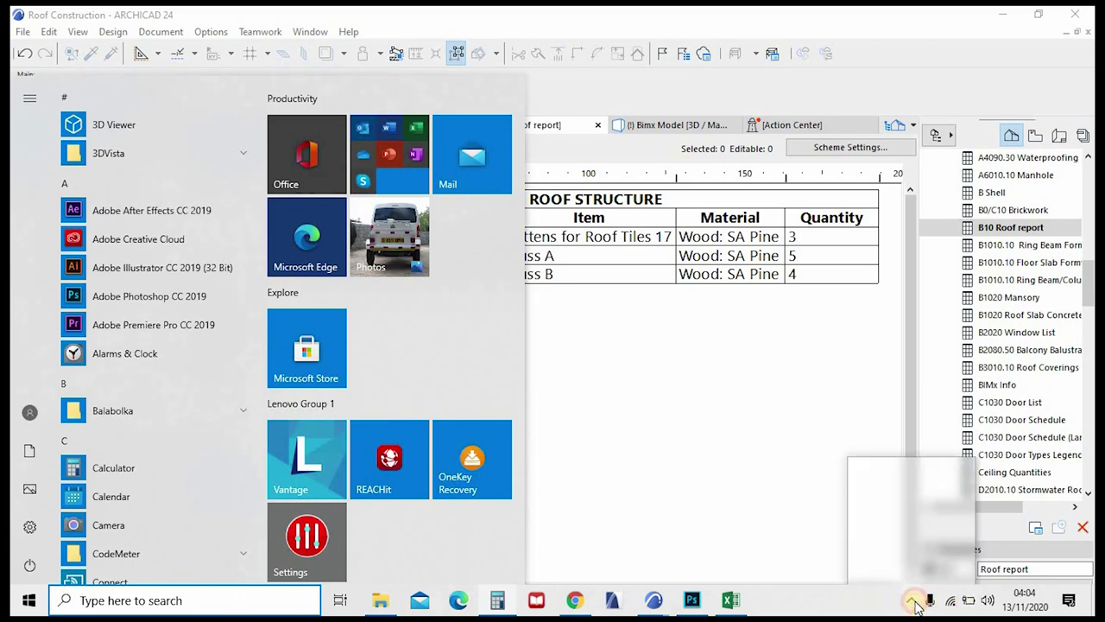